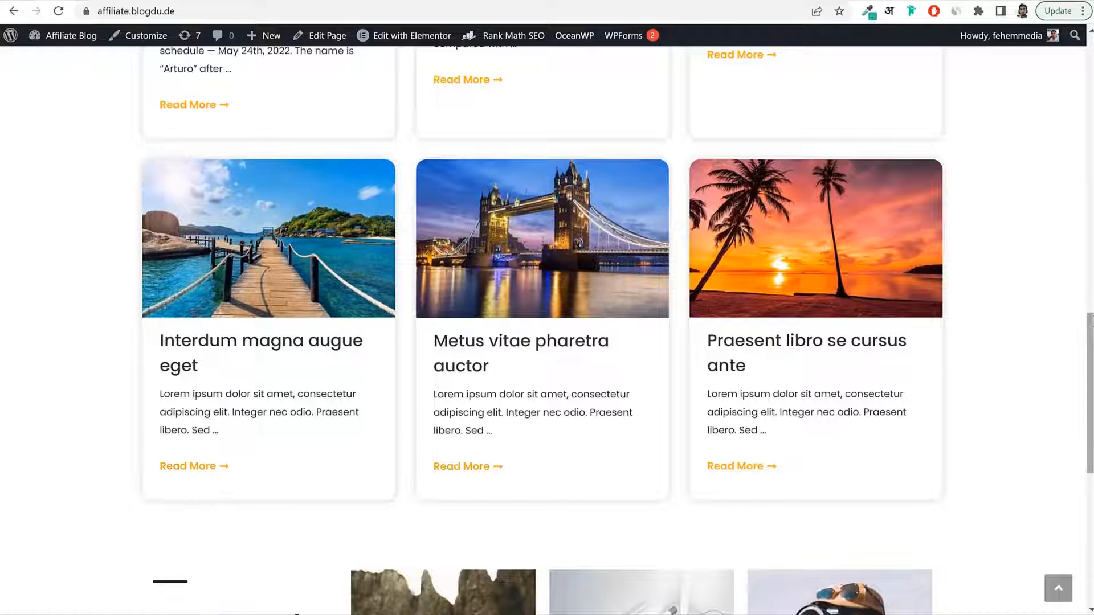
Examine the homepage's Best Travel Accessories section and the newsletter signup in the footer
{"action": "left_click_drag", "start_coordinate": [1090, 342], "coordinate": [1090, 432]}
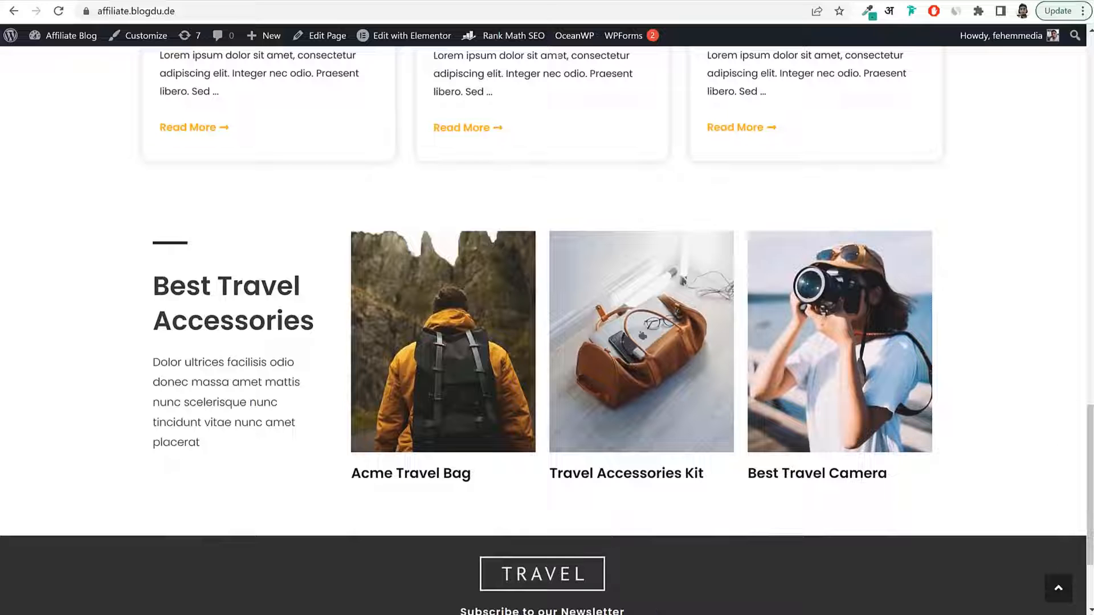
{"action": "left_click_drag", "start_coordinate": [1090, 484], "coordinate": [1090, 523]}
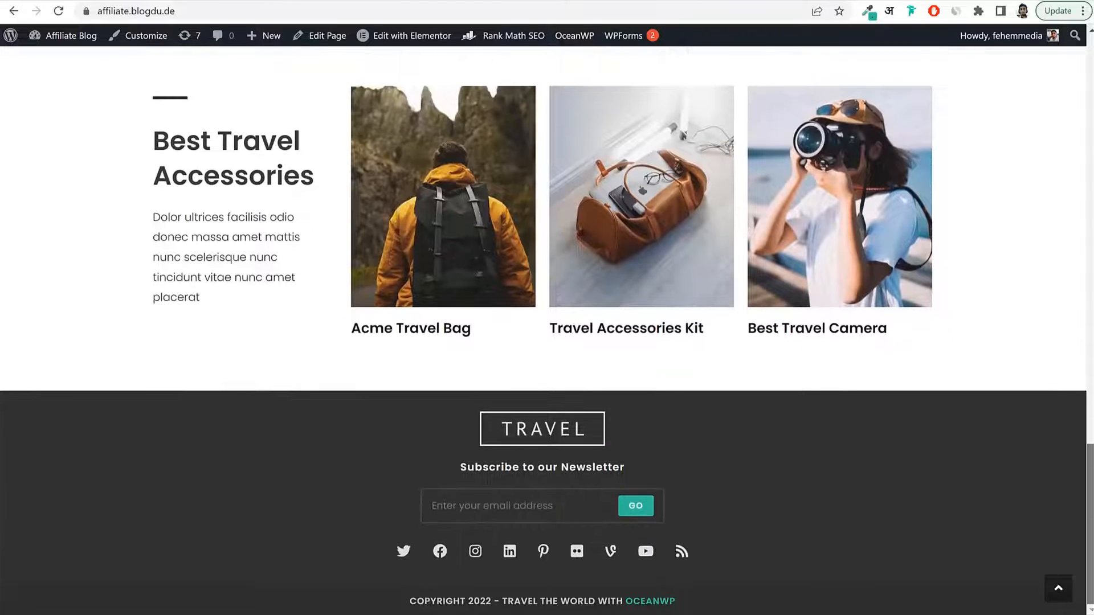
{"action": "left_click", "coordinate": [462, 509]}
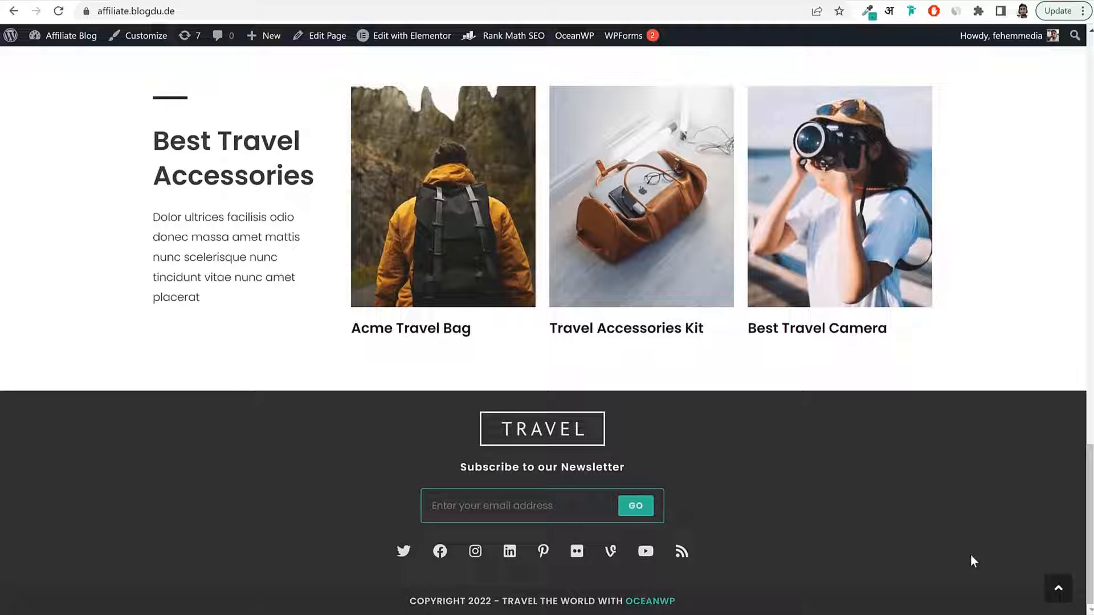
{"action": "left_click", "coordinate": [1060, 590]}
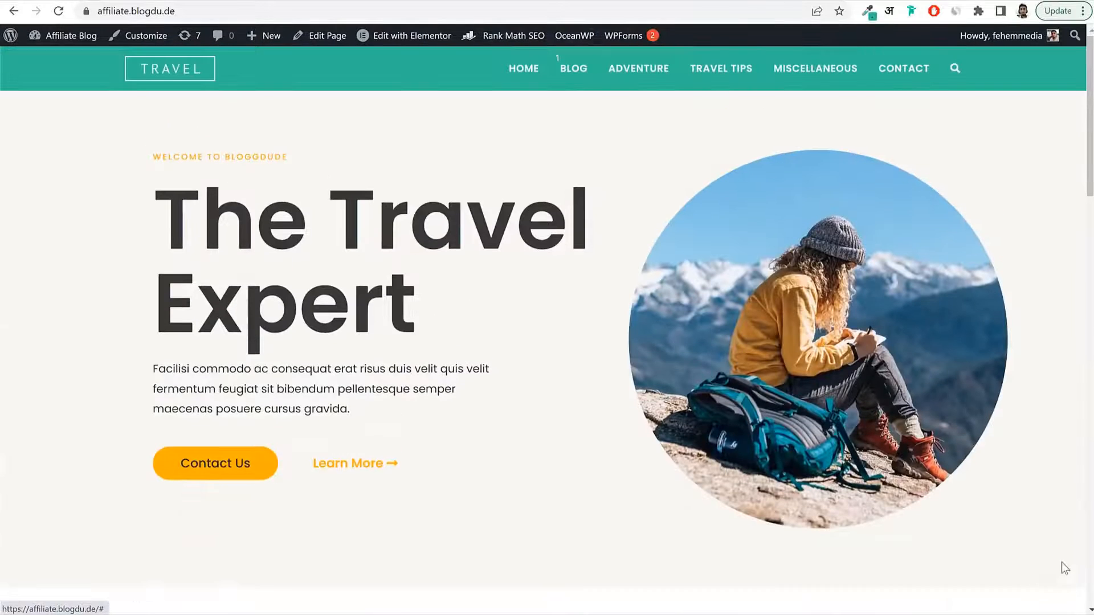
Open the site's Blog page and look through its post list and sidebar widgets
{"action": "left_click", "coordinate": [572, 68]}
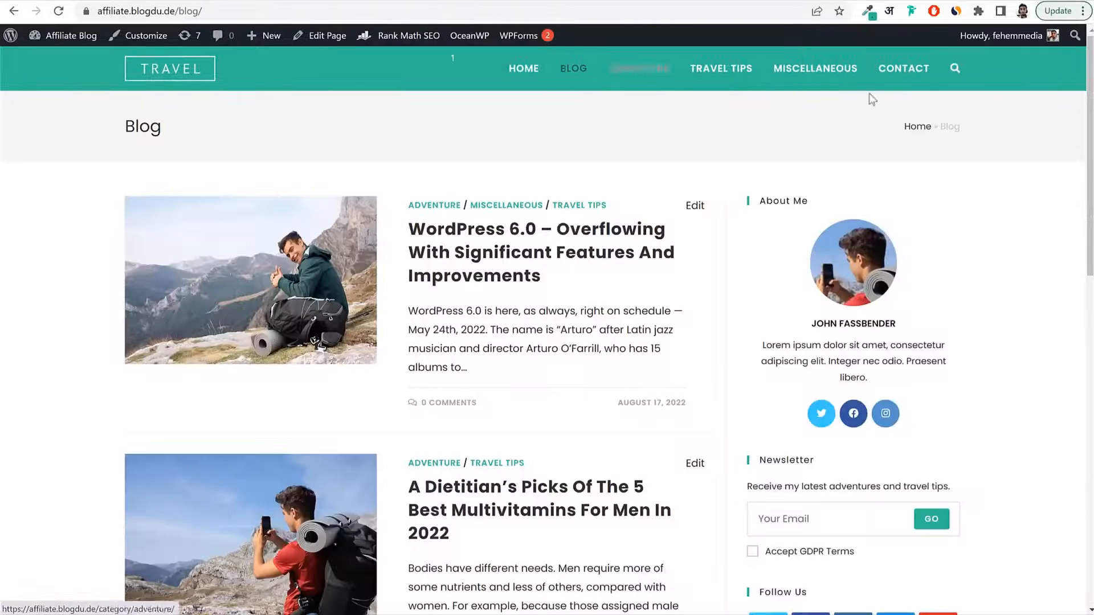
{"action": "scroll", "coordinate": [1088, 92], "scroll_direction": "down", "scroll_amount": 2}
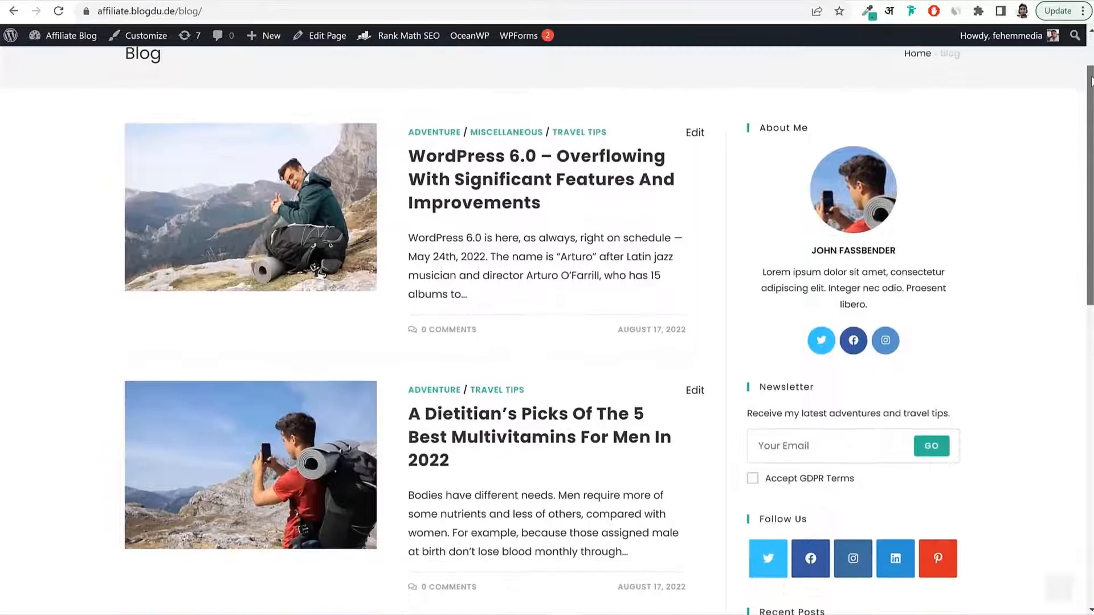
{"action": "scroll", "coordinate": [1091, 100], "scroll_direction": "down", "scroll_amount": 3}
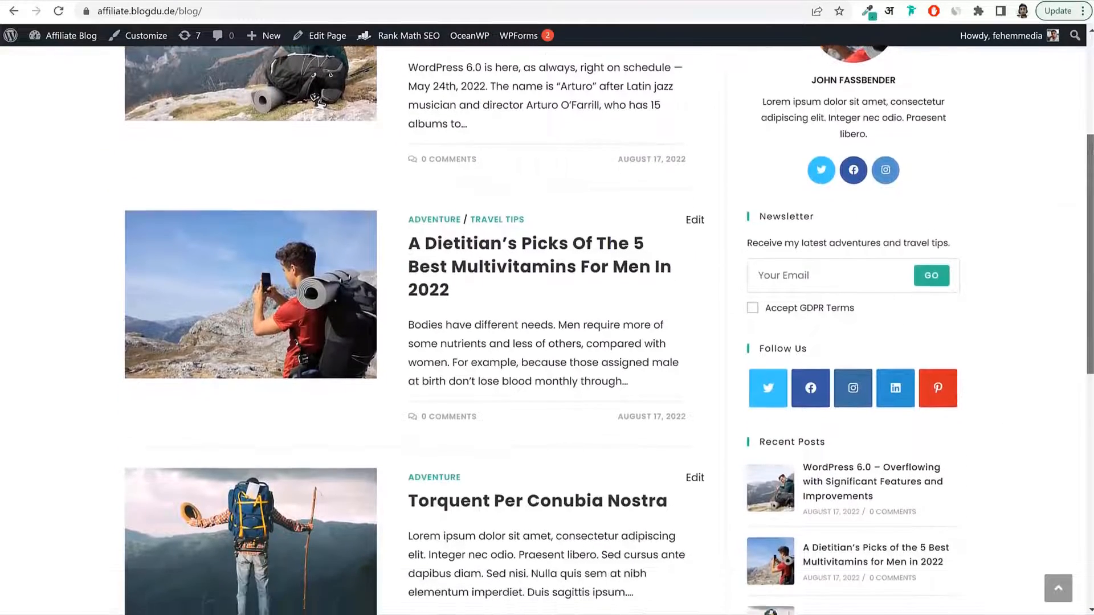
{"action": "scroll", "coordinate": [547, 325], "scroll_direction": "down", "scroll_amount": 4}
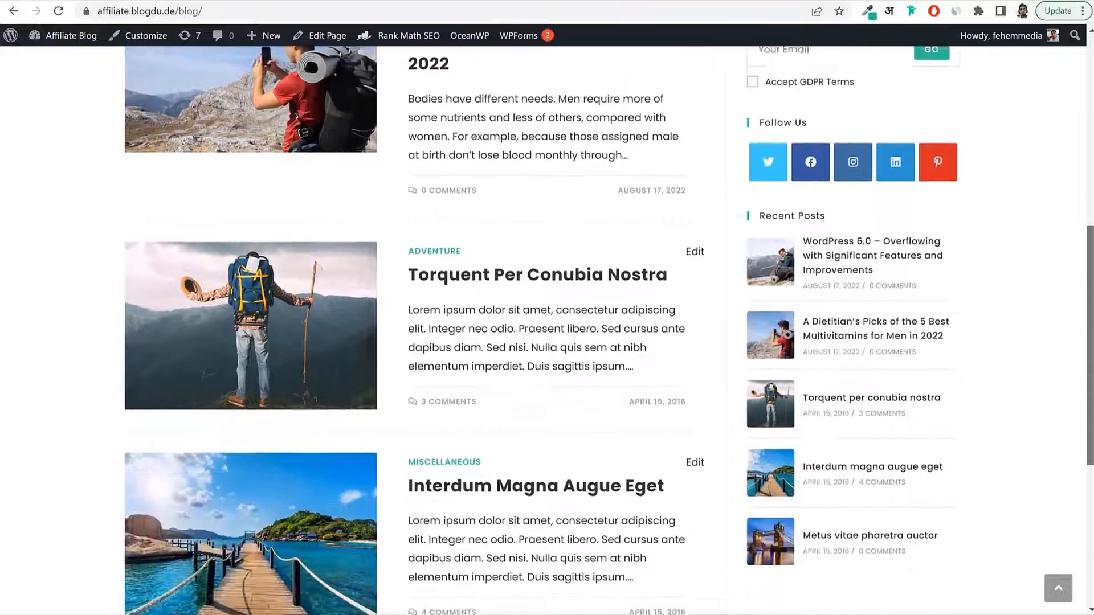
{"action": "scroll", "coordinate": [1090, 308], "scroll_direction": "down", "scroll_amount": 2}
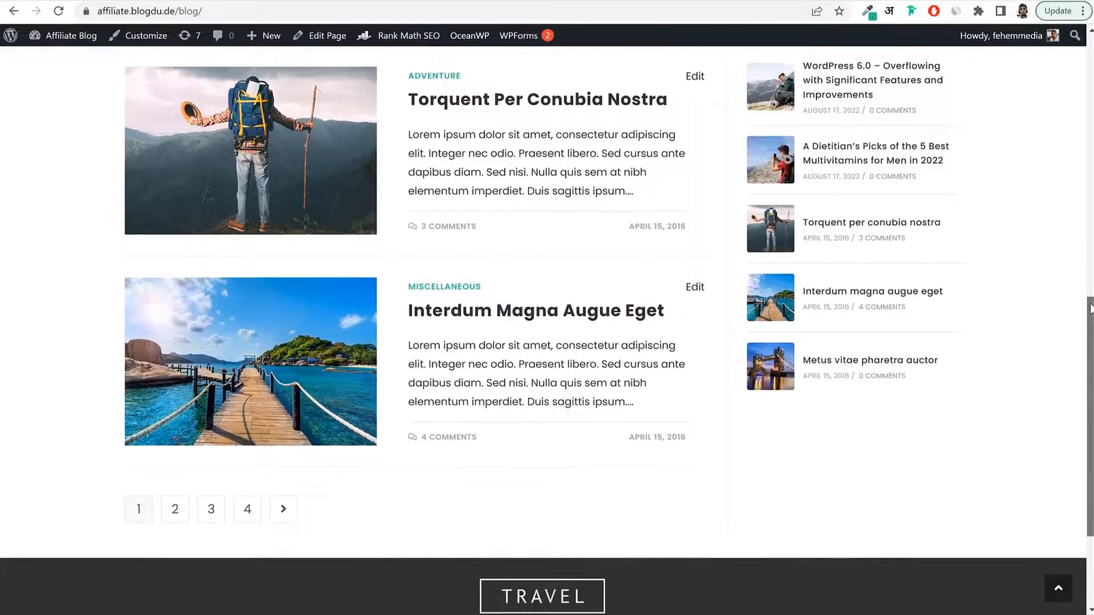
{"action": "left_click_drag", "start_coordinate": [1090, 307], "coordinate": [1087, 150]}
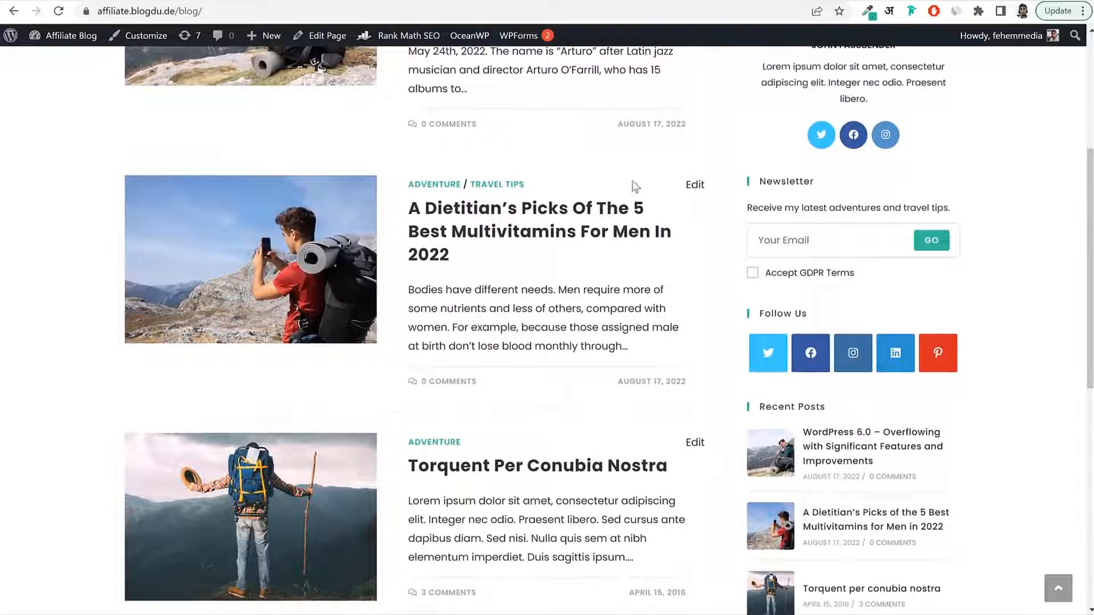
Open the post on the 5 best multivitamins for men and follow its table of contents to "Why you should trust us"
{"action": "left_click", "coordinate": [584, 210]}
{"action": "left_click_drag", "start_coordinate": [1090, 51], "coordinate": [1084, 91]}
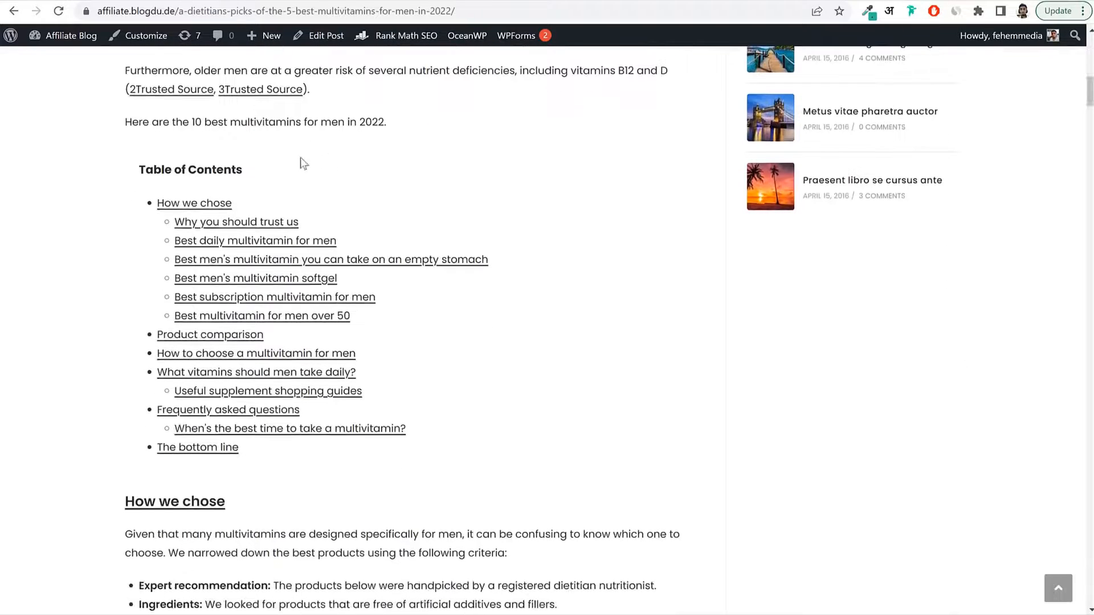
{"action": "left_click_drag", "start_coordinate": [98, 176], "coordinate": [296, 174]}
{"action": "left_click", "coordinate": [295, 174]}
{"action": "left_click", "coordinate": [207, 223]}
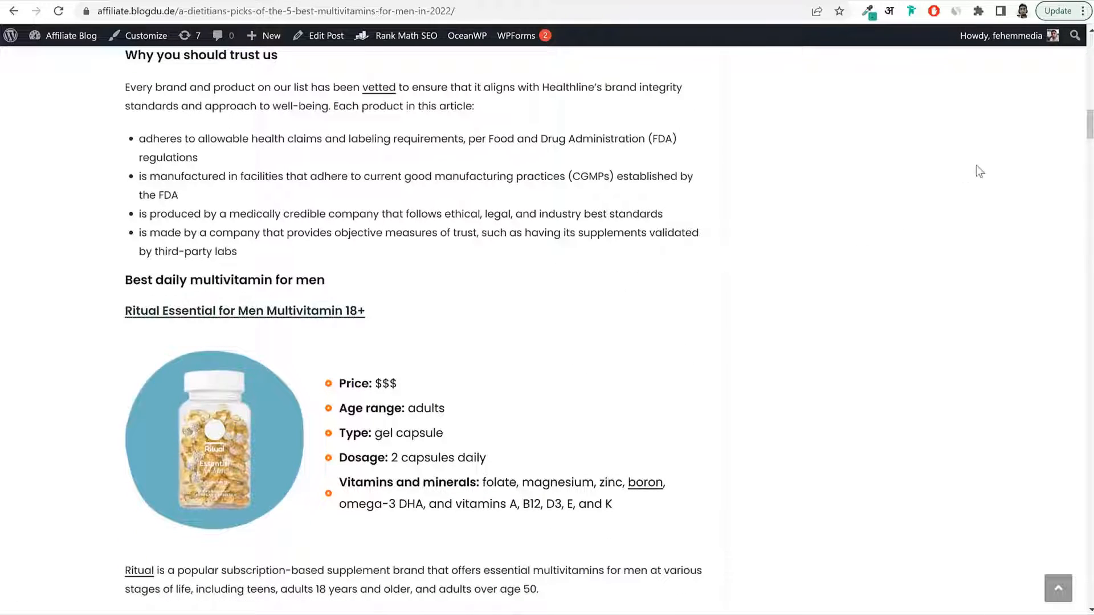
Examine the post's individual product reviews, including the Ritual multivitamin's details, pros and cons box, and call-to-action buttons
{"action": "scroll", "coordinate": [950, 205], "scroll_direction": "down", "scroll_amount": 2}
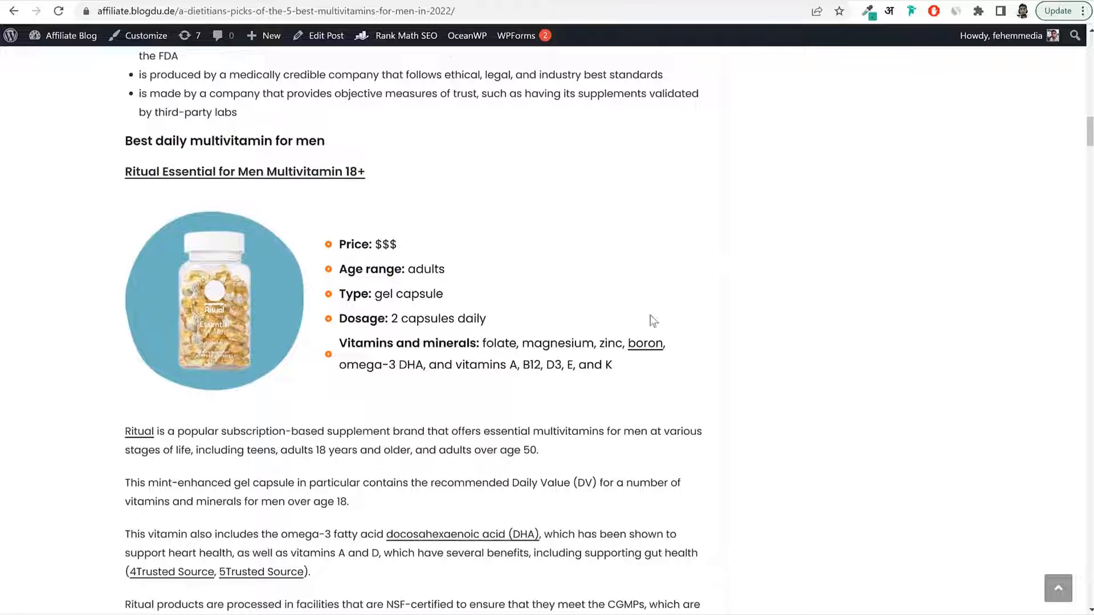
{"action": "scroll", "coordinate": [831, 256], "scroll_direction": "down", "scroll_amount": 10}
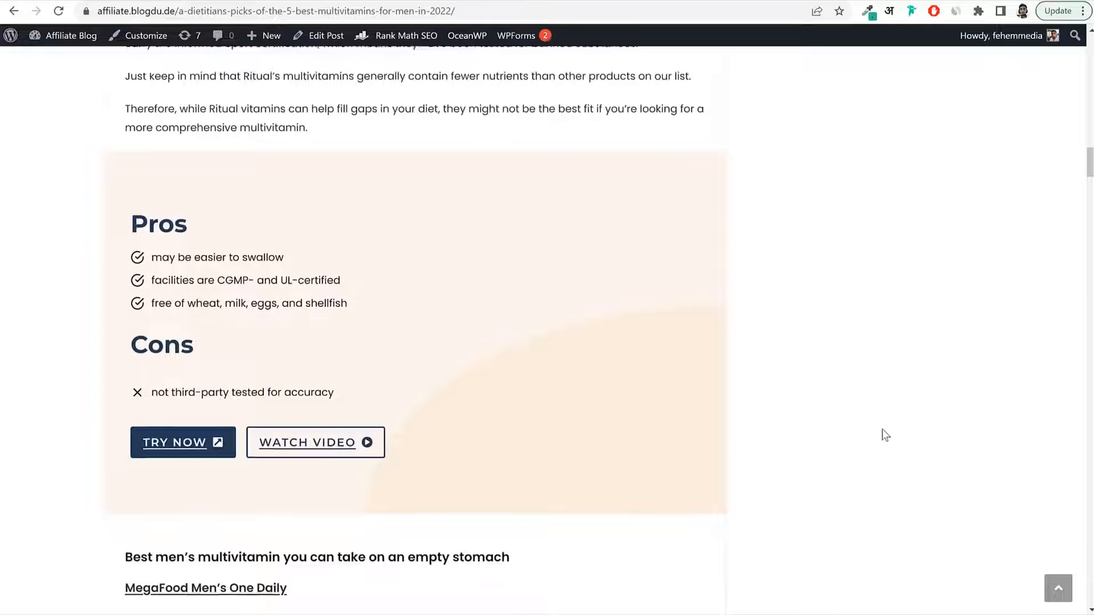
{"action": "scroll", "coordinate": [884, 434], "scroll_direction": "down", "scroll_amount": 7}
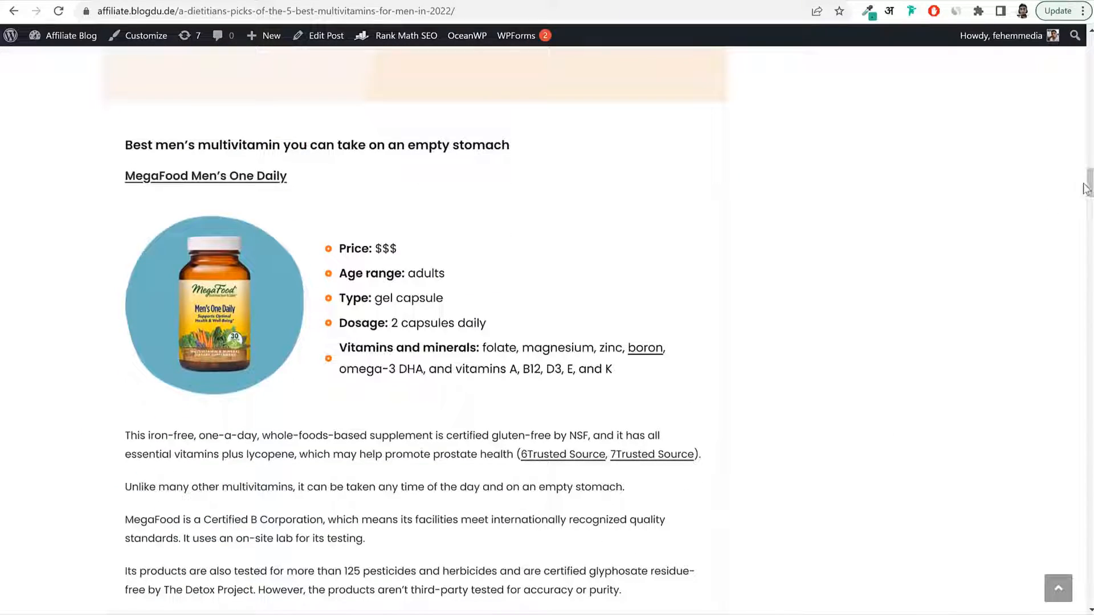
Find the post's Product comparison section and examine its comparison table
{"action": "left_click_drag", "start_coordinate": [1086, 190], "coordinate": [1061, 379]}
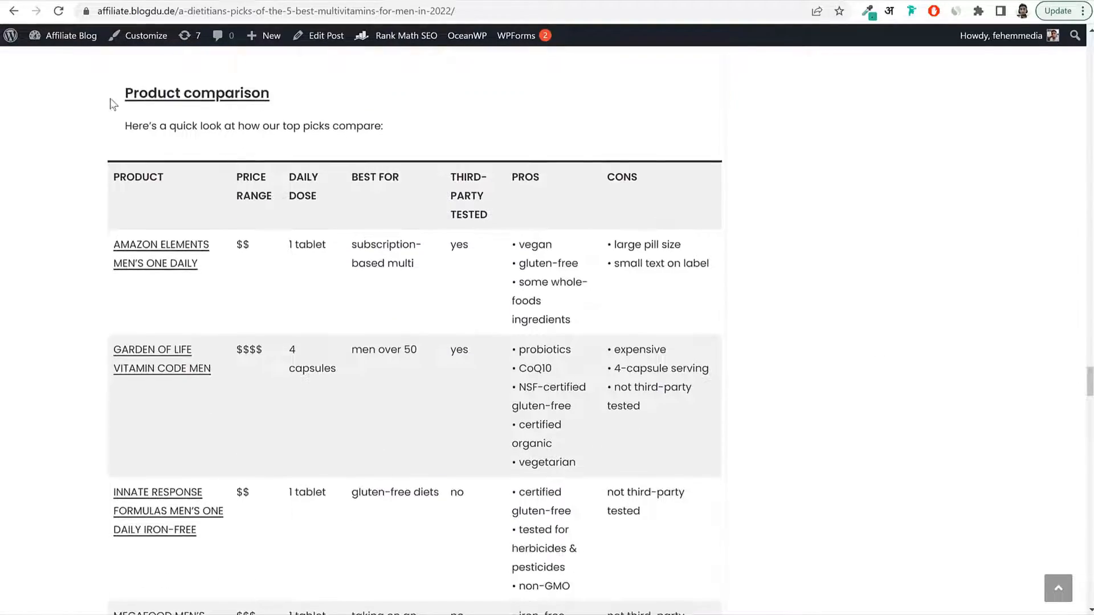
{"action": "left_click_drag", "start_coordinate": [113, 104], "coordinate": [292, 102]}
{"action": "left_click", "coordinate": [244, 204]}
Examine the end of the post with its sharing links, "You might also like" suggestions and reply form
{"action": "left_click_drag", "start_coordinate": [1089, 380], "coordinate": [1089, 573]}
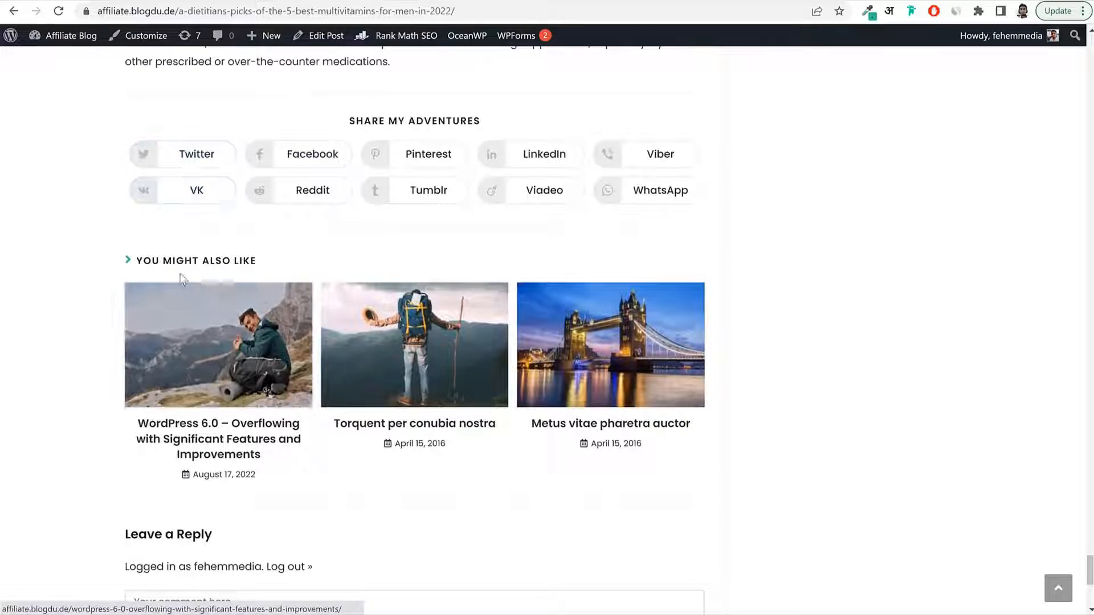
{"action": "left_click_drag", "start_coordinate": [134, 260], "coordinate": [279, 259]}
{"action": "left_click", "coordinate": [278, 259]}
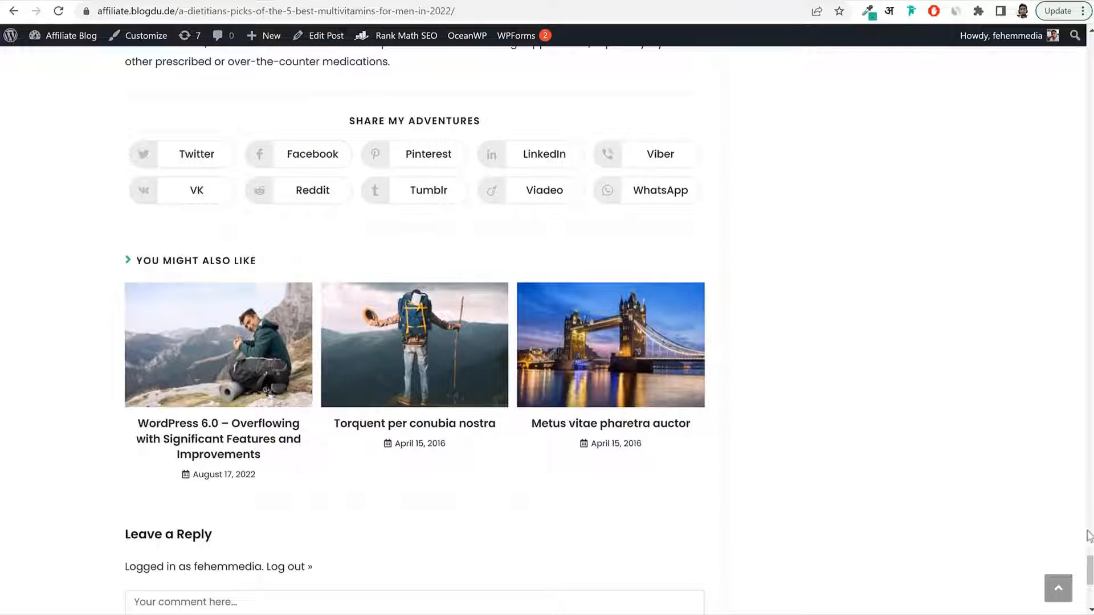
{"action": "scroll", "coordinate": [497, 298], "scroll_direction": "down", "scroll_amount": 6}
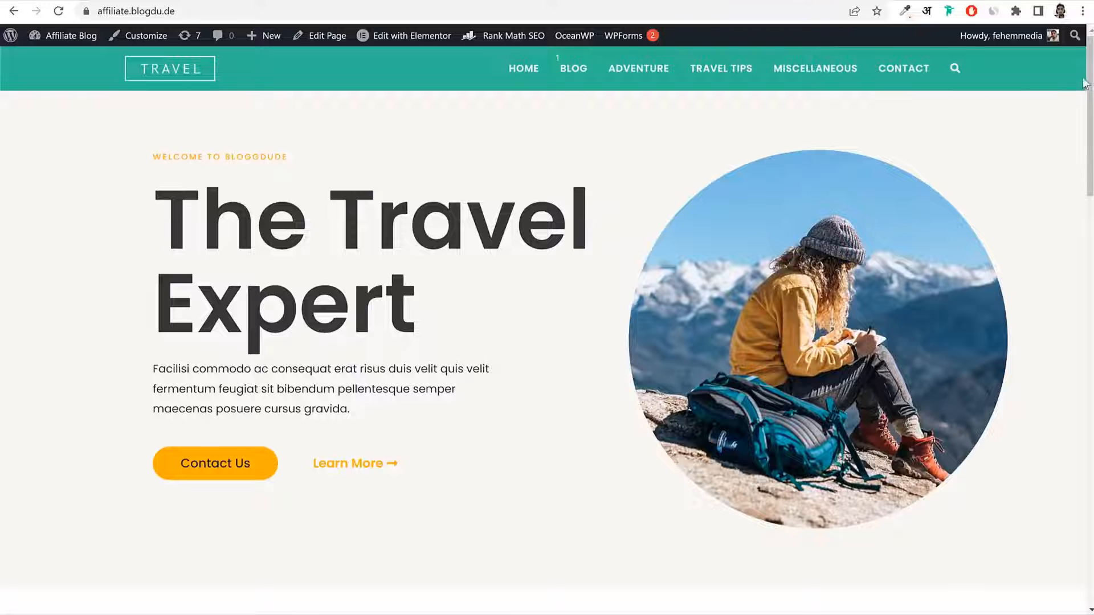
Open the search field in the homepage header and close it without searching
{"action": "mouse_move", "coordinate": [1085, 82]}
{"action": "left_mouse_down"}
{"action": "mouse_move", "coordinate": [1090, 196]}
{"action": "mouse_move", "coordinate": [1050, 498]}
{"action": "mouse_move", "coordinate": [1070, 340]}
{"action": "mouse_move", "coordinate": [1072, 65]}
{"action": "left_mouse_up"}
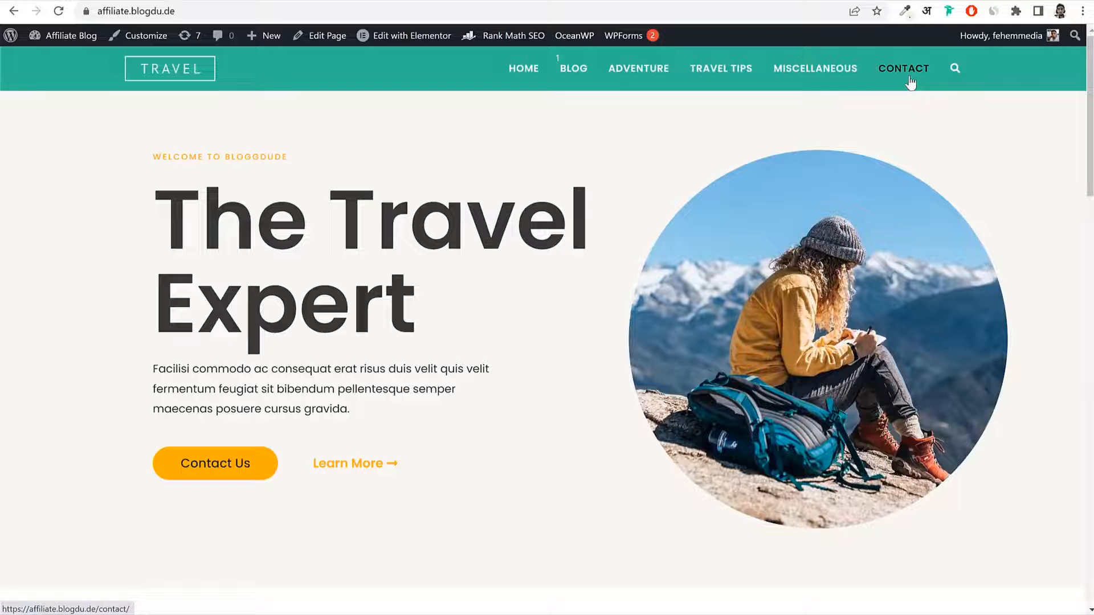
{"action": "left_click", "coordinate": [955, 69]}
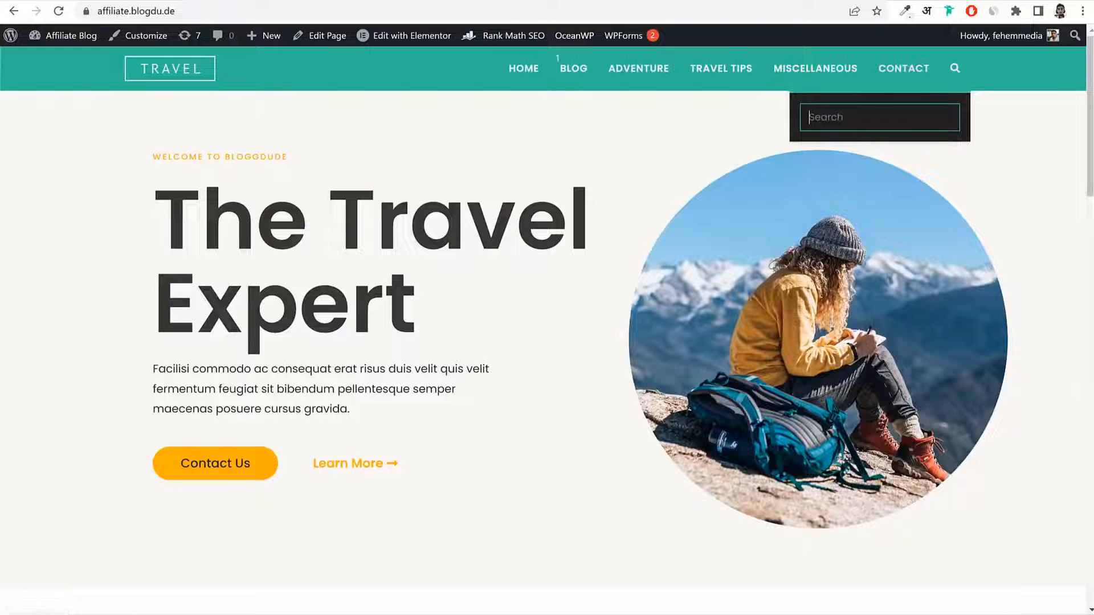
{"action": "left_click", "coordinate": [1049, 139]}
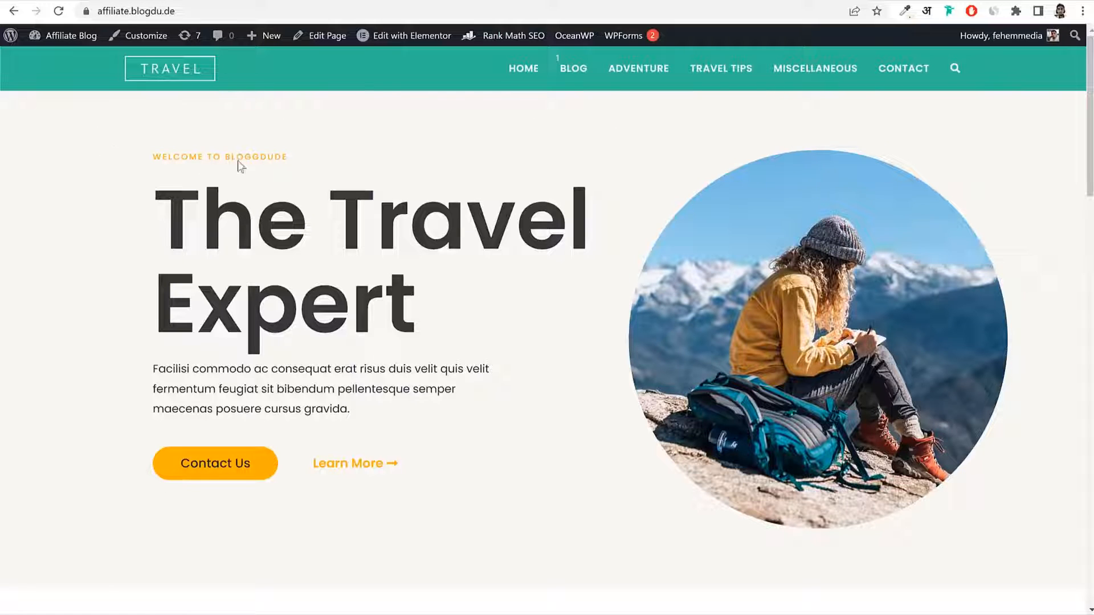
Examine the homepage hero section's welcome line, "The Travel Expert" heading, description and Contact Us button
{"action": "left_click_drag", "start_coordinate": [152, 157], "coordinate": [322, 162]}
{"action": "left_click", "coordinate": [322, 158]}
{"action": "left_click_drag", "start_coordinate": [150, 178], "coordinate": [440, 331]}
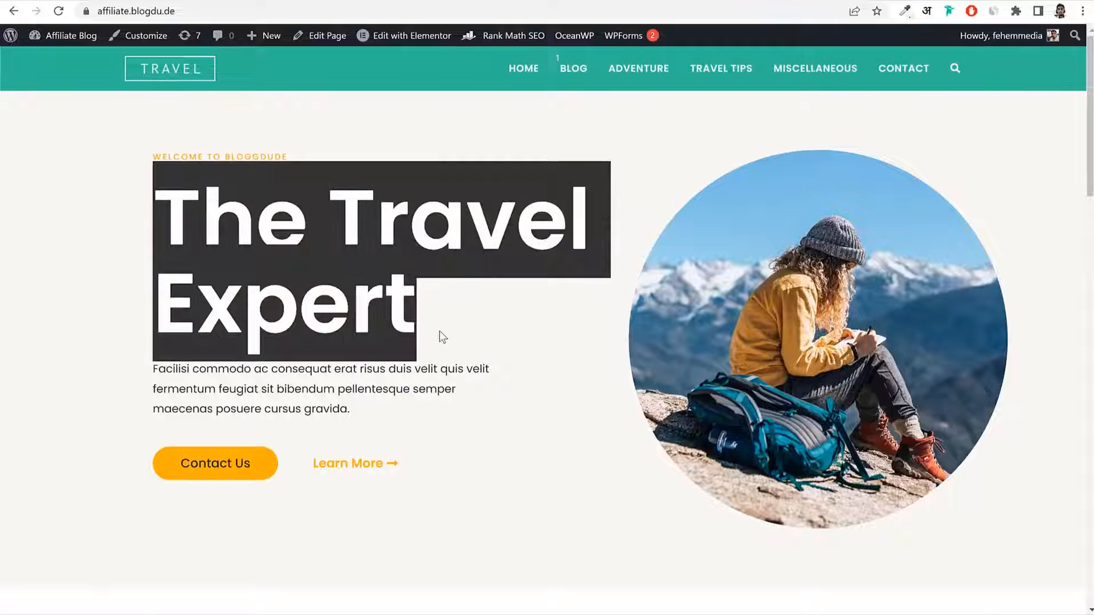
{"action": "left_click_drag", "start_coordinate": [383, 408], "coordinate": [192, 349]}
{"action": "left_click", "coordinate": [166, 481]}
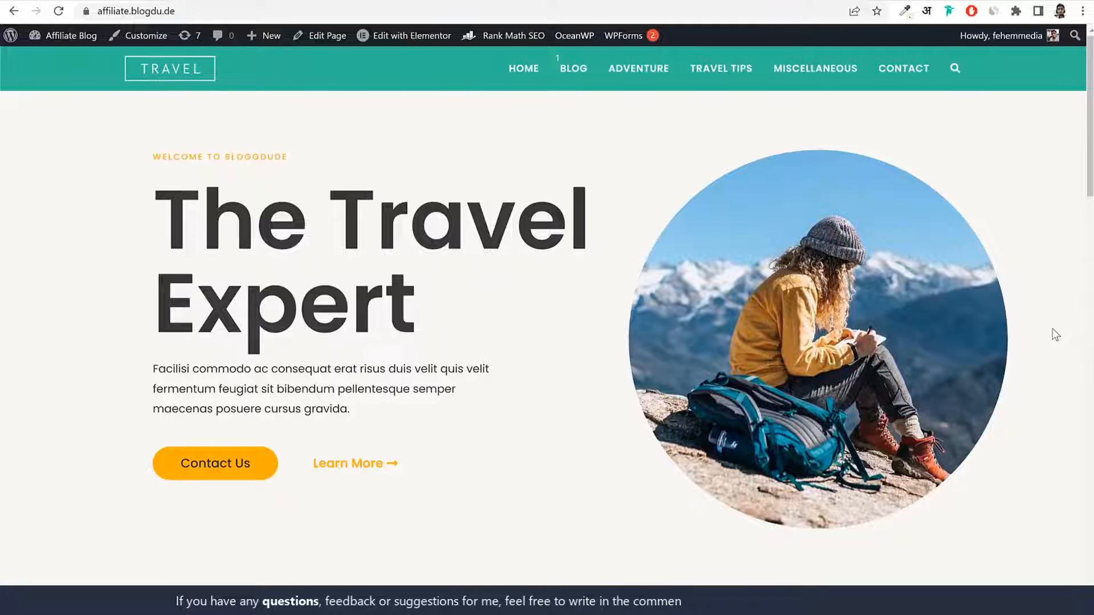
Examine the article cards in the homepage's Featured Articles section
{"action": "scroll", "coordinate": [1055, 336], "scroll_direction": "down", "scroll_amount": 8}
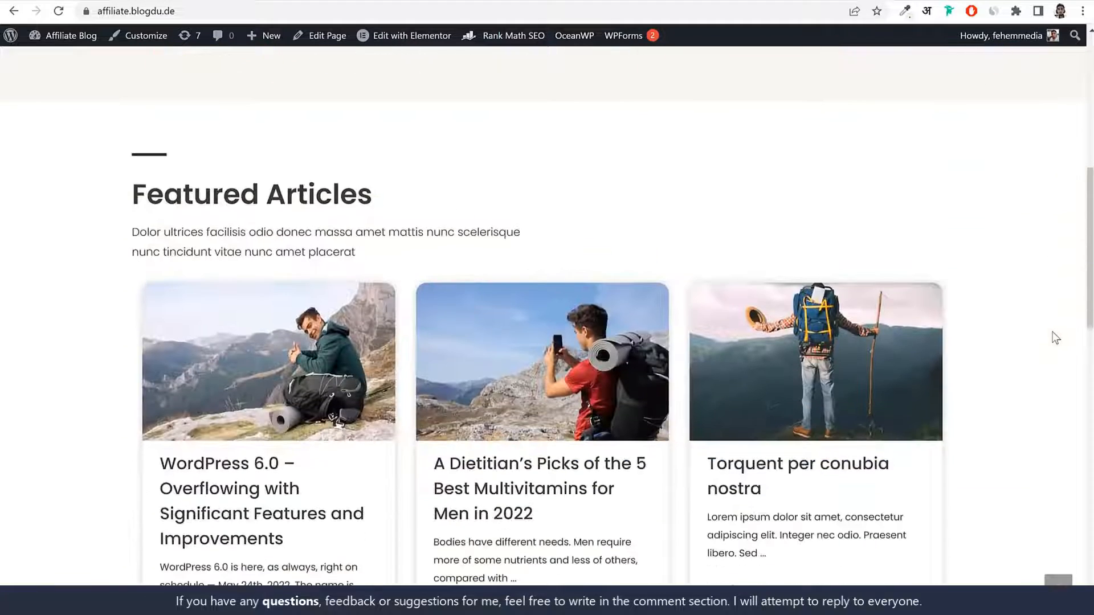
{"action": "scroll", "coordinate": [1055, 337], "scroll_direction": "down", "scroll_amount": 1}
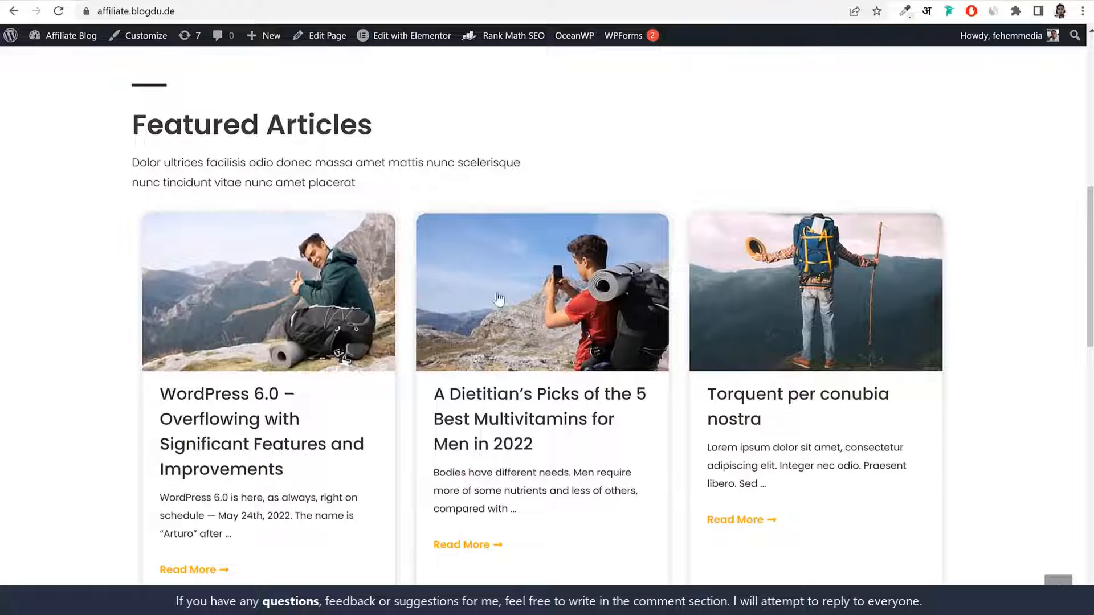
{"action": "scroll", "coordinate": [929, 201], "scroll_direction": "down", "scroll_amount": 1}
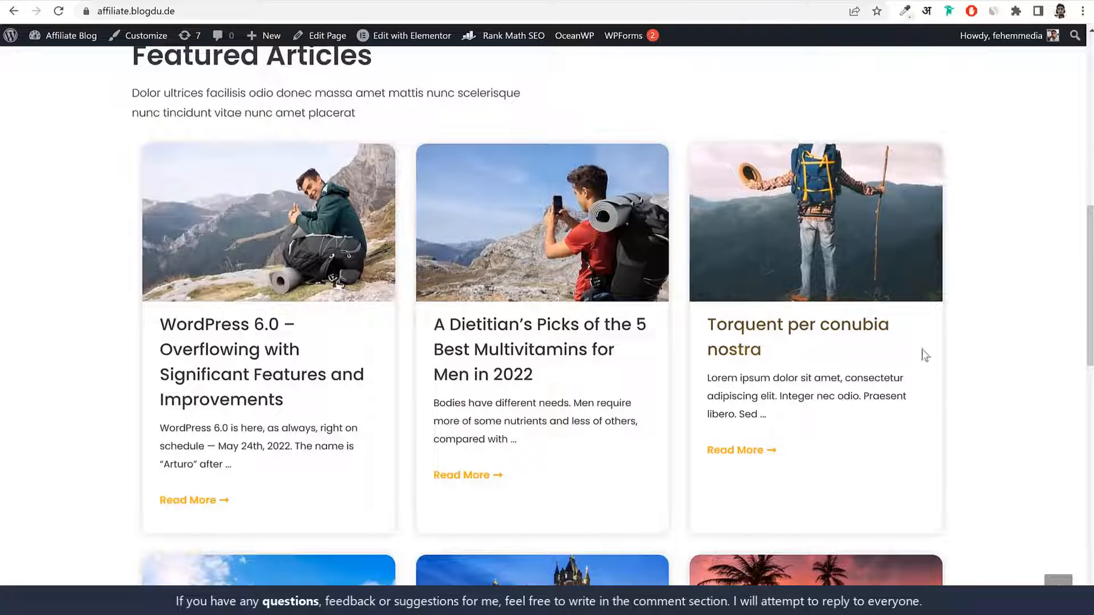
{"action": "scroll", "coordinate": [1018, 428], "scroll_direction": "down", "scroll_amount": 1}
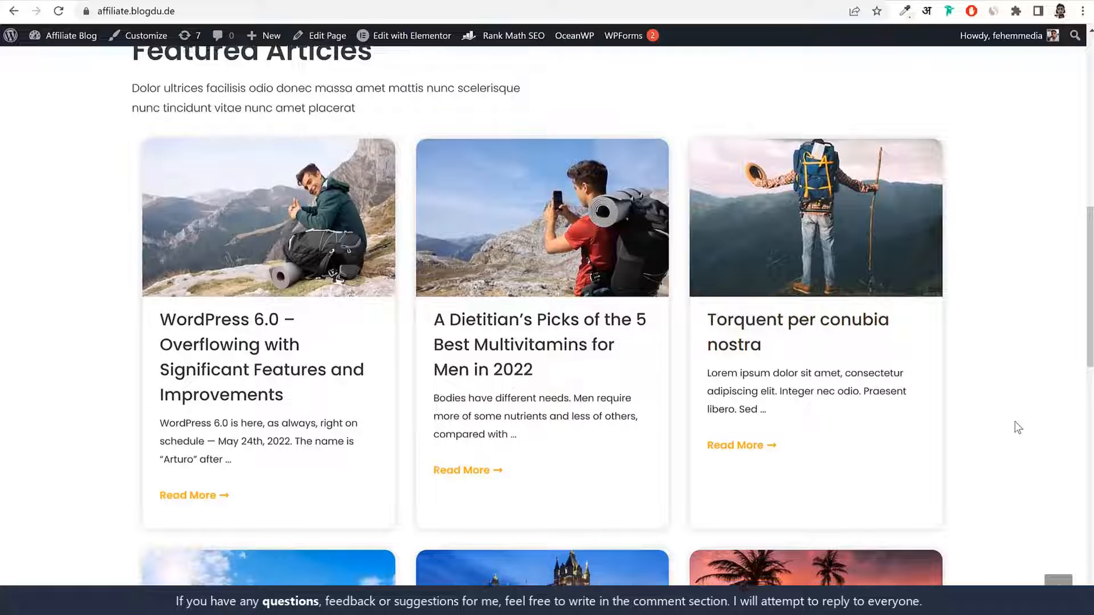
{"action": "scroll", "coordinate": [1018, 428], "scroll_direction": "down", "scroll_amount": 8}
{"action": "scroll", "coordinate": [1018, 429], "scroll_direction": "down", "scroll_amount": 1}
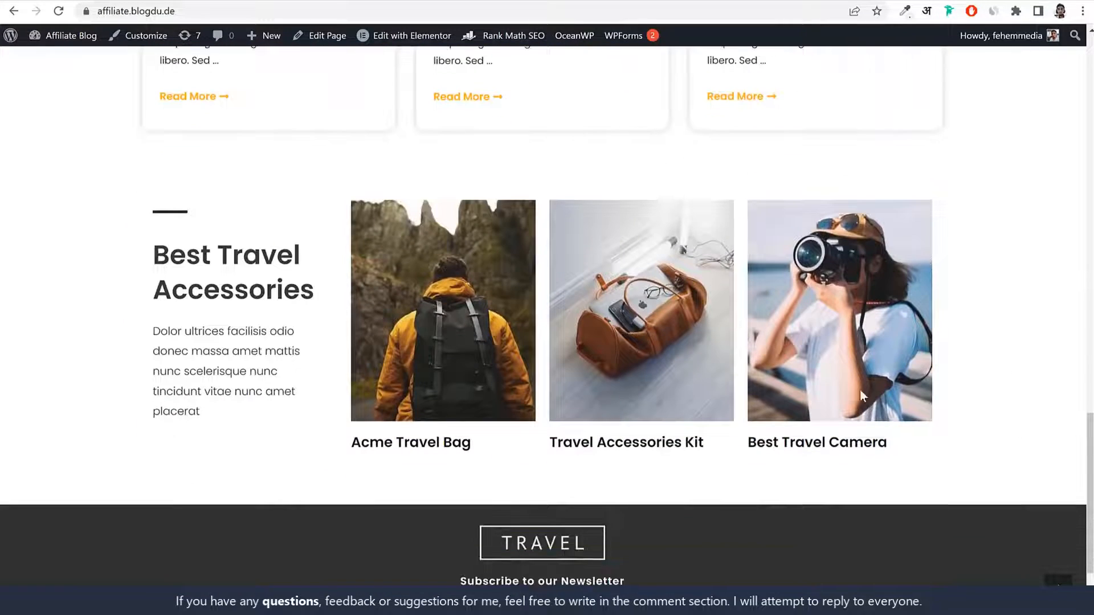
Examine the "Best Travel Accessories" heading and its three product items on the homepage
{"action": "left_click_drag", "start_coordinate": [122, 251], "coordinate": [301, 293]}
{"action": "left_click", "coordinate": [303, 292]}
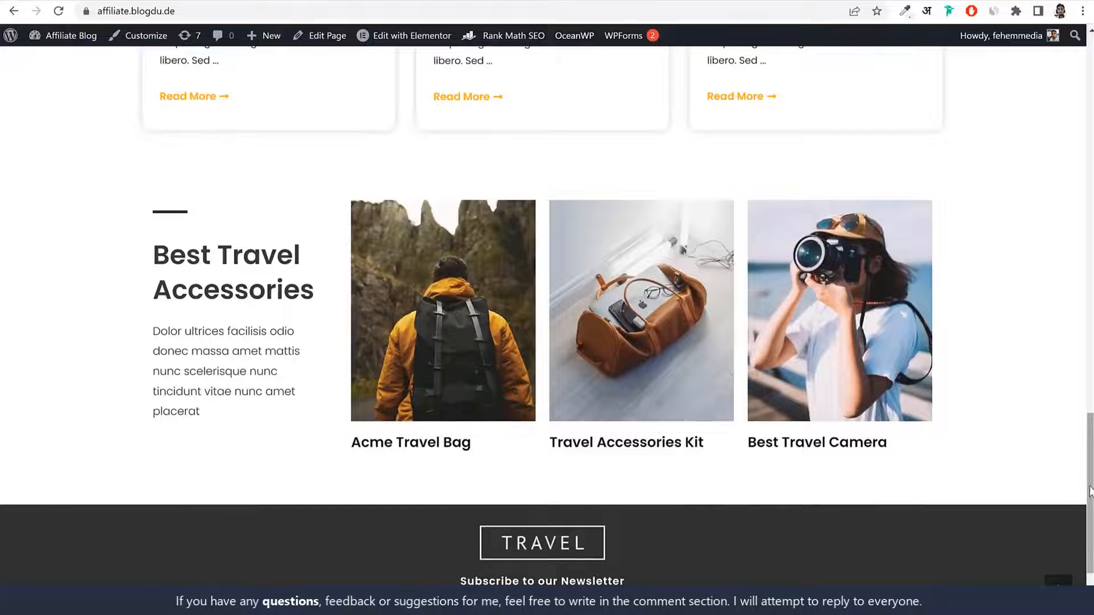
{"action": "left_click_drag", "start_coordinate": [1088, 507], "coordinate": [1053, 140]}
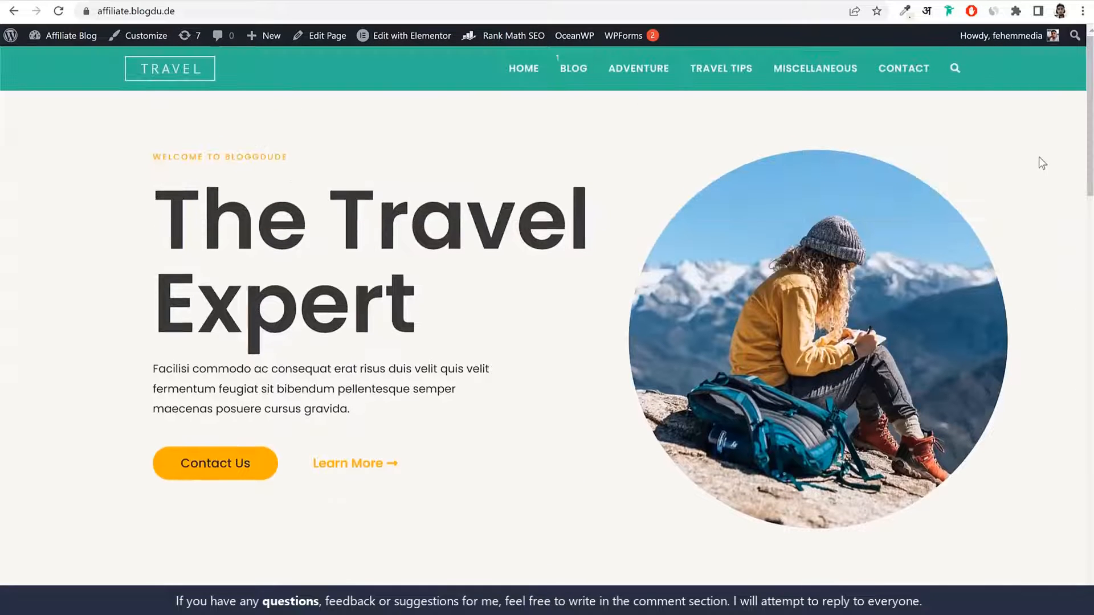
Review the homepage layout once more, from "The Travel Expert" hero heading down to the travel accessories section
{"action": "left_click_drag", "start_coordinate": [147, 215], "coordinate": [427, 307]}
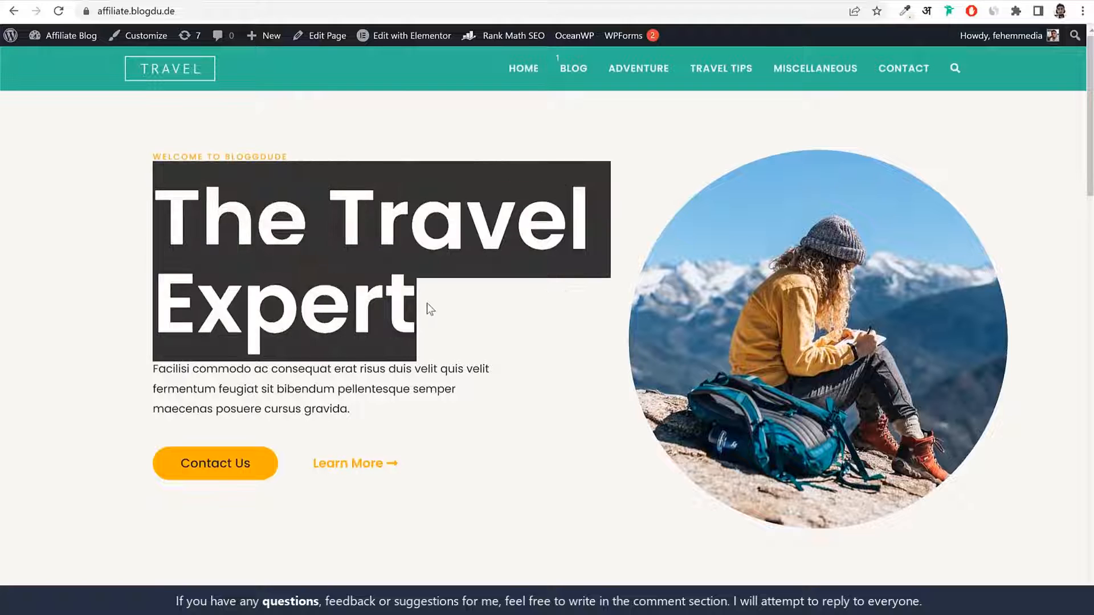
{"action": "left_click", "coordinate": [428, 307]}
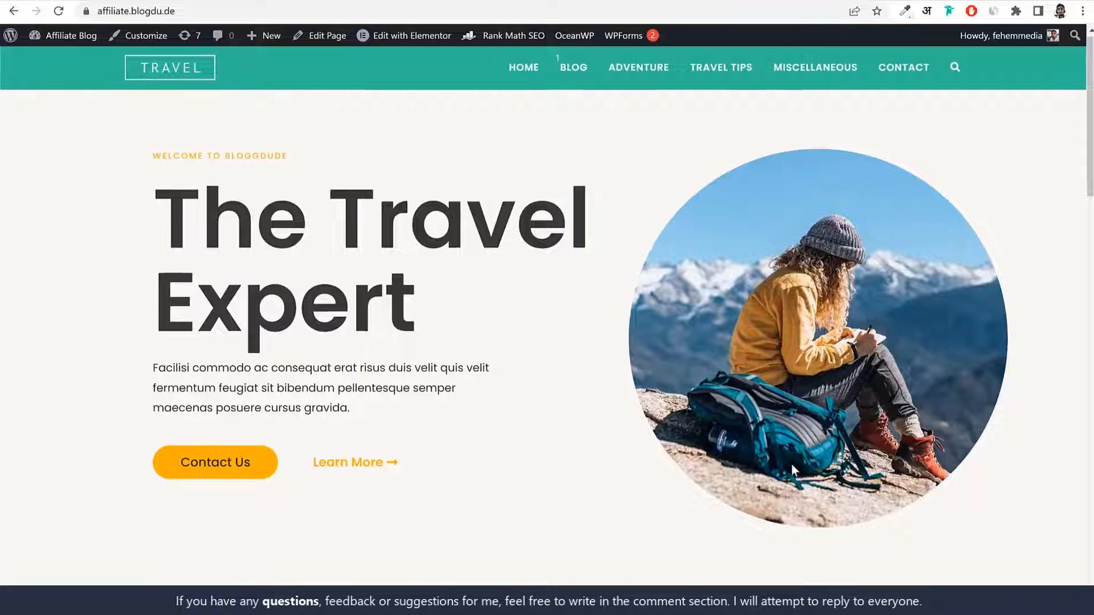
{"action": "scroll", "coordinate": [959, 464], "scroll_direction": "down", "scroll_amount": 15}
{"action": "scroll", "coordinate": [1023, 463], "scroll_direction": "down", "scroll_amount": 7}
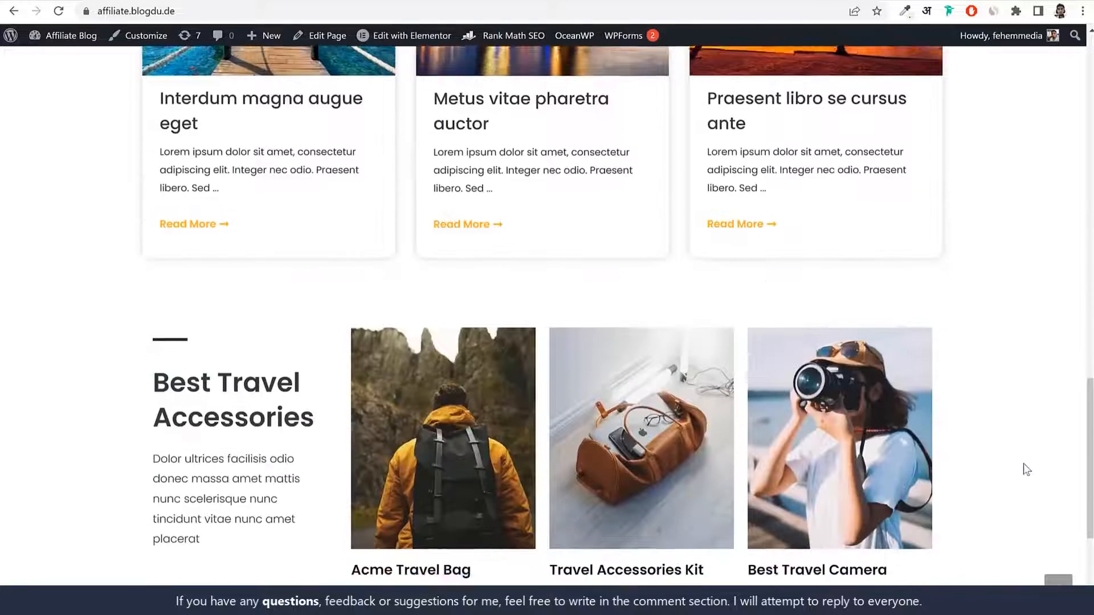
{"action": "scroll", "coordinate": [1023, 464], "scroll_direction": "up", "scroll_amount": 1}
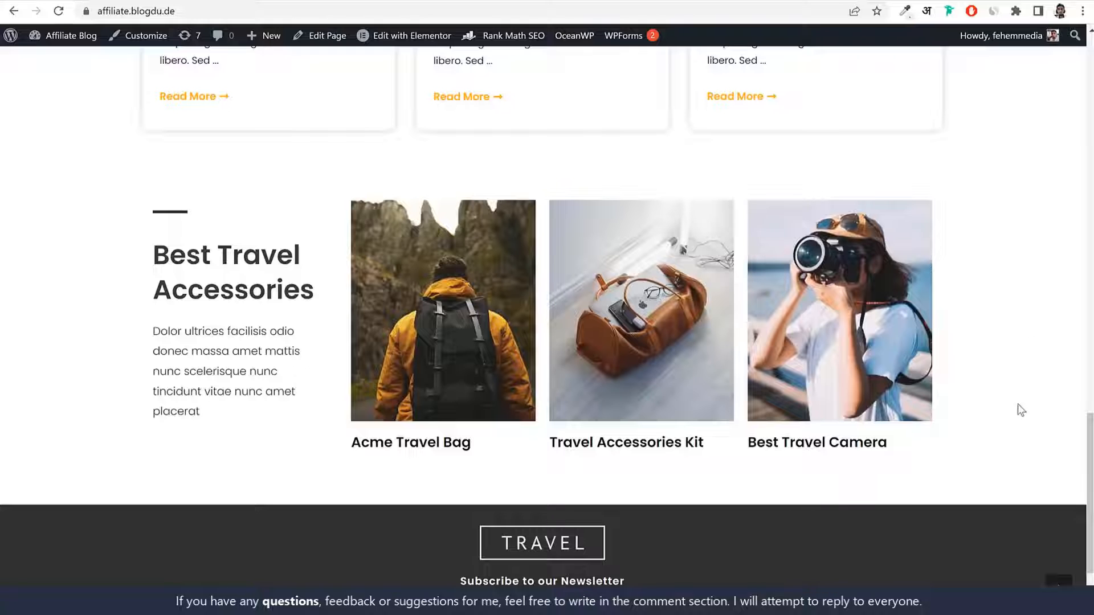
Examine the homepage footer with its newsletter signup and social icons, and return to the page's hero section
{"action": "scroll", "coordinate": [1017, 410], "scroll_direction": "down", "scroll_amount": 2}
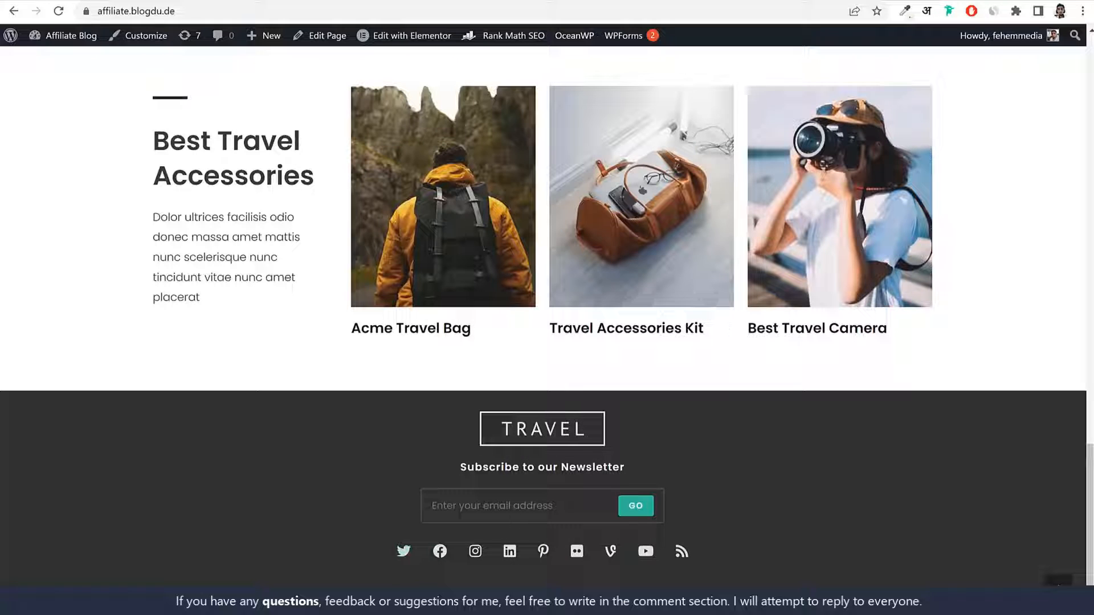
{"action": "left_click", "coordinate": [501, 506]}
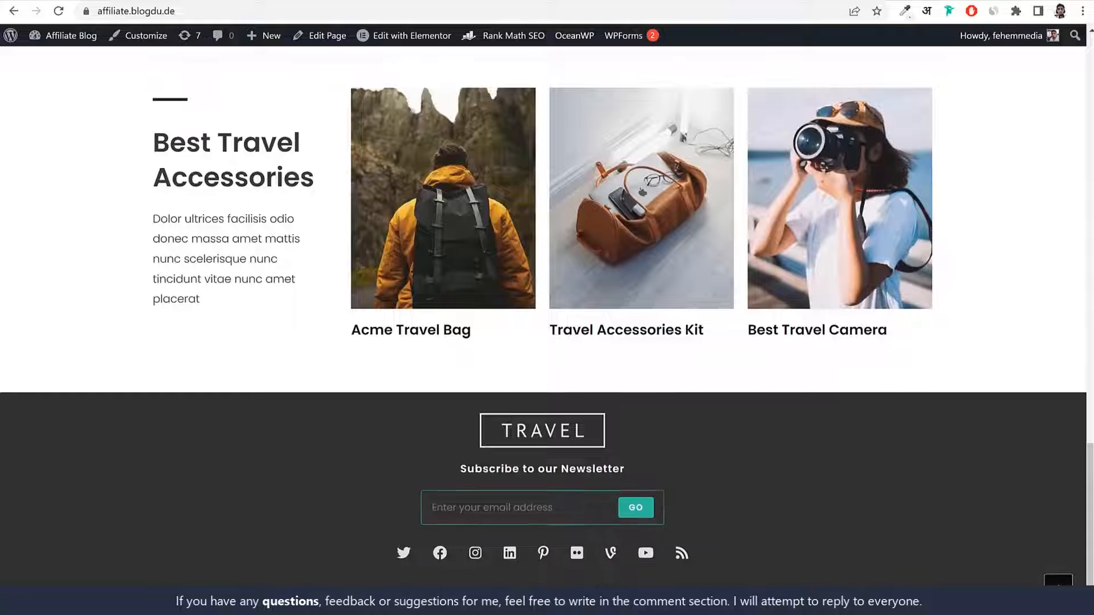
{"action": "left_click", "coordinate": [1068, 579]}
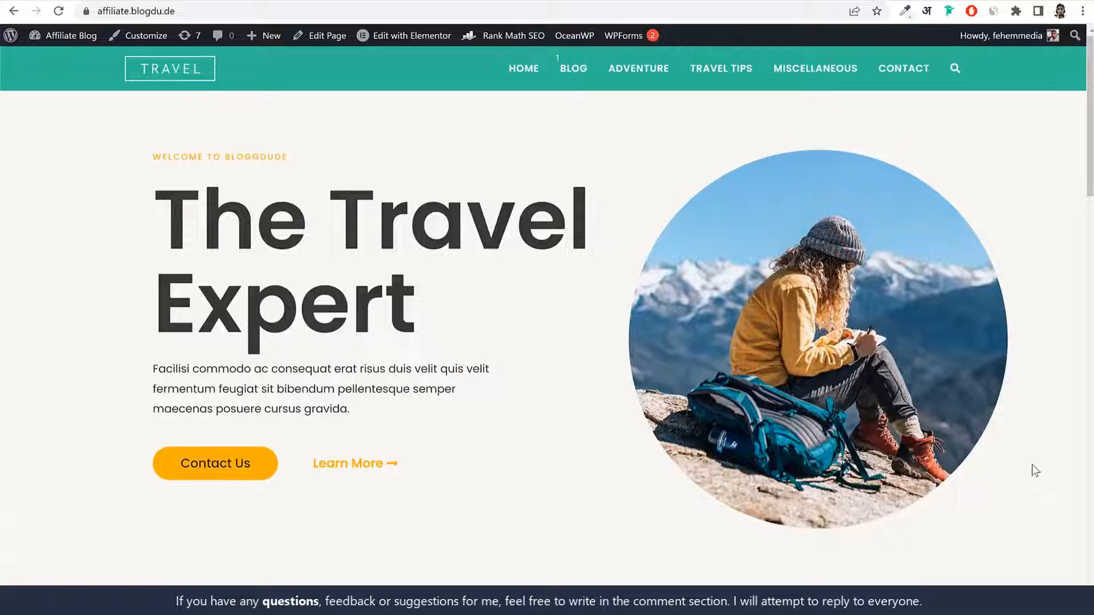
Preview the homepage in the browser's responsive mobile view and try expanding and collapsing its navigation menu
{"action": "key", "text": "ctrl+shift+i"}
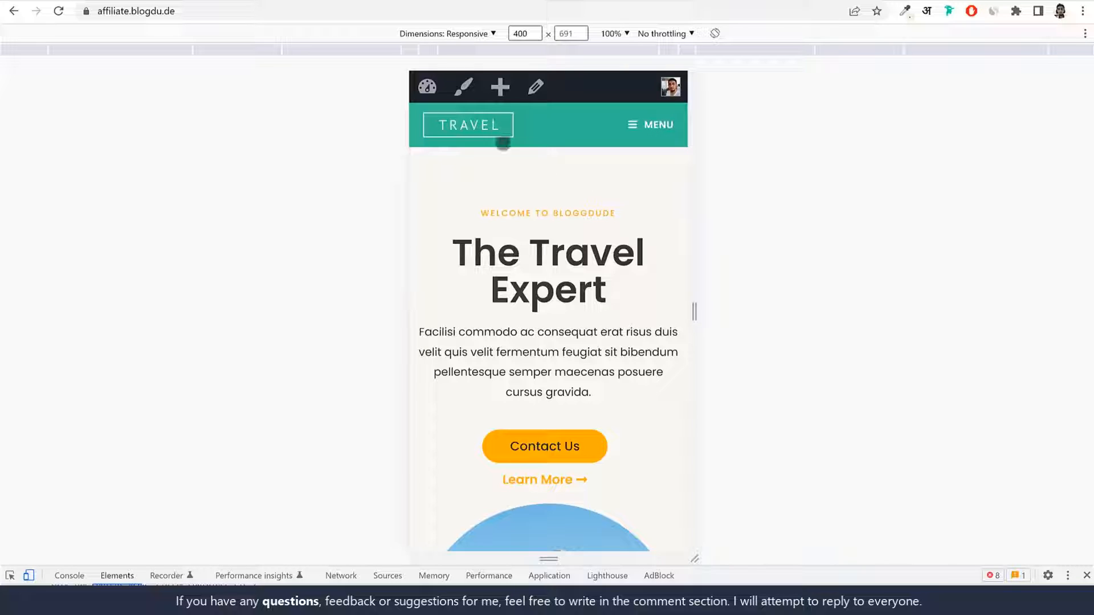
{"action": "left_click", "coordinate": [655, 126]}
{"action": "left_click", "coordinate": [643, 131]}
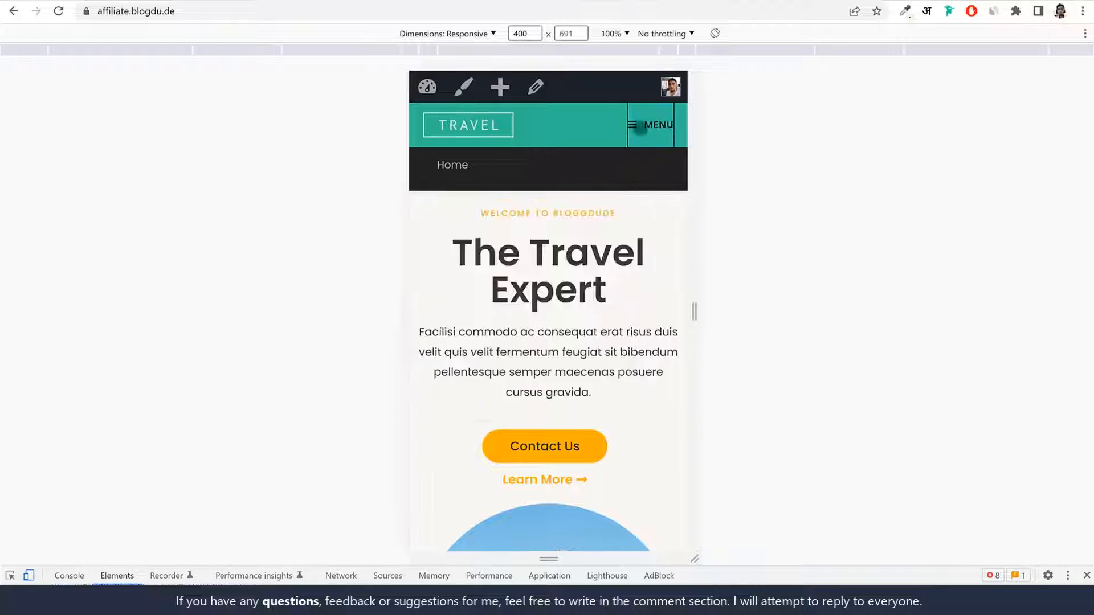
Review the homepage's mobile layout from the hero section through Featured Articles and Best Travel Accessories to the footer
{"action": "scroll", "coordinate": [664, 266], "scroll_direction": "down", "scroll_amount": 5}
{"action": "scroll", "coordinate": [664, 269], "scroll_direction": "down", "scroll_amount": 15}
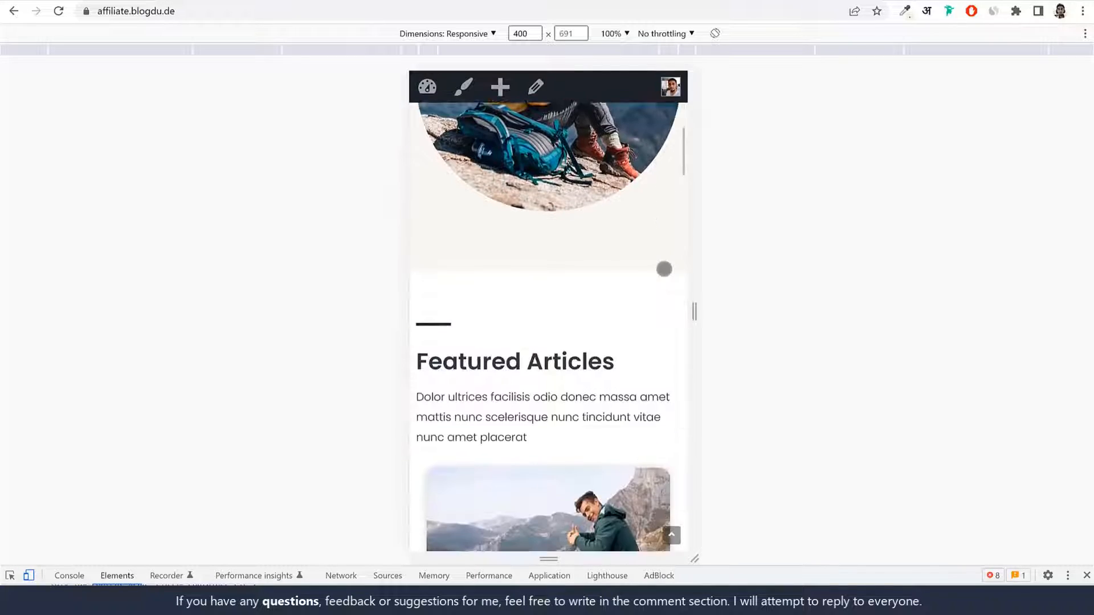
{"action": "scroll", "coordinate": [664, 269], "scroll_direction": "down", "scroll_amount": 20}
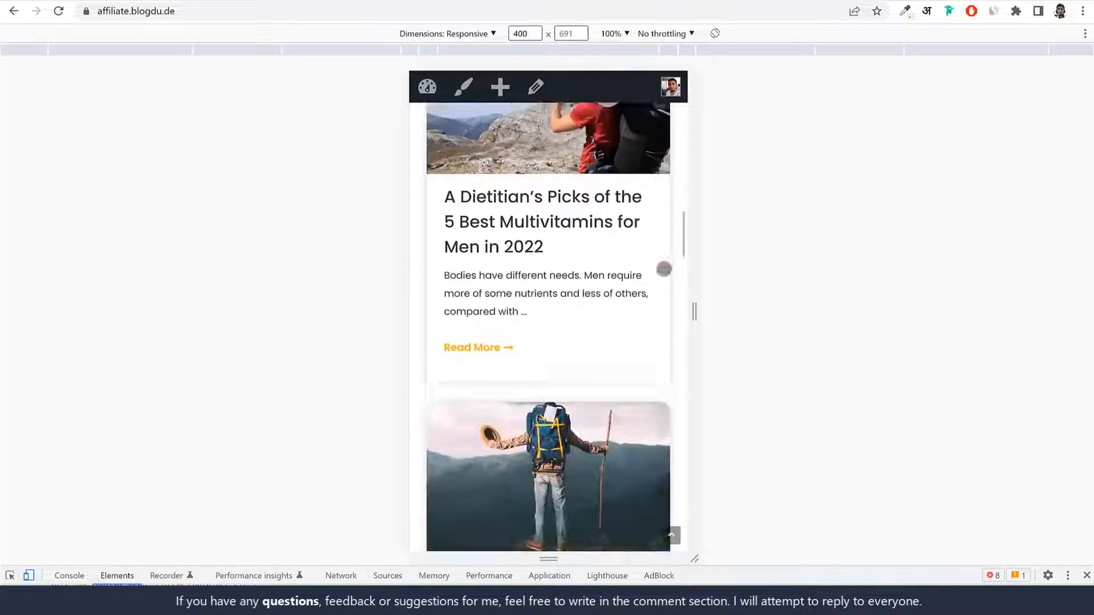
{"action": "scroll", "coordinate": [663, 268], "scroll_direction": "down", "scroll_amount": 20}
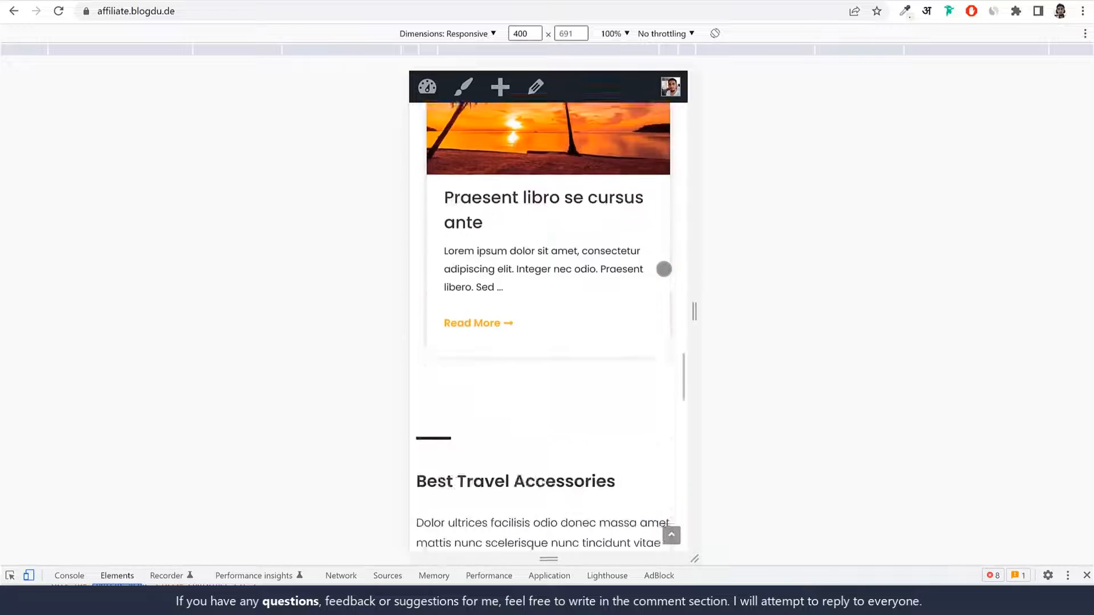
{"action": "scroll", "coordinate": [663, 269], "scroll_direction": "down", "scroll_amount": 8}
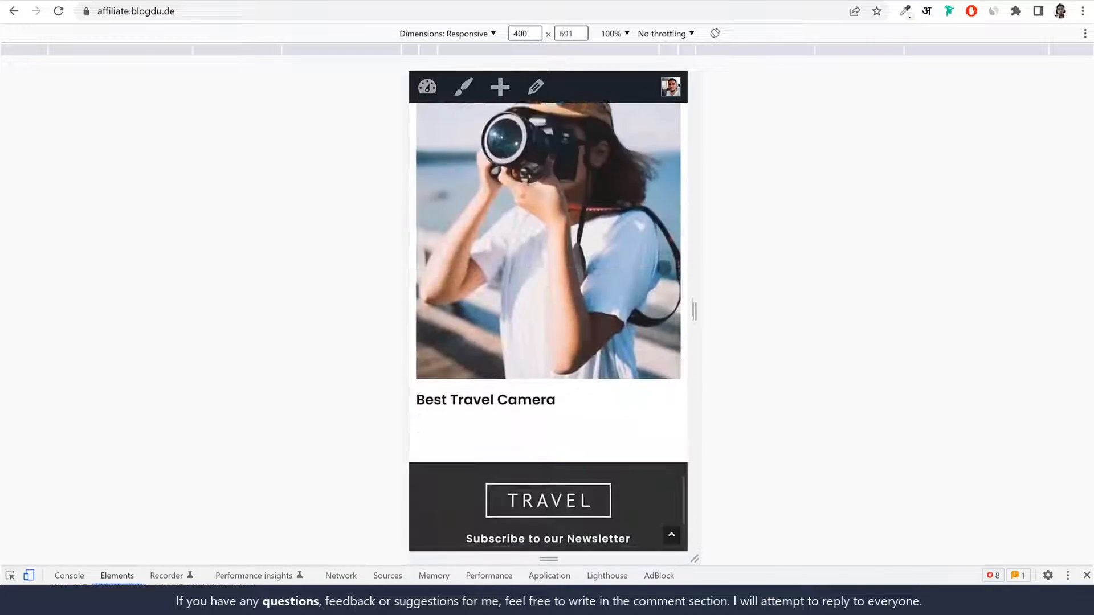
{"action": "scroll", "coordinate": [621, 317], "scroll_direction": "up", "scroll_amount": 5}
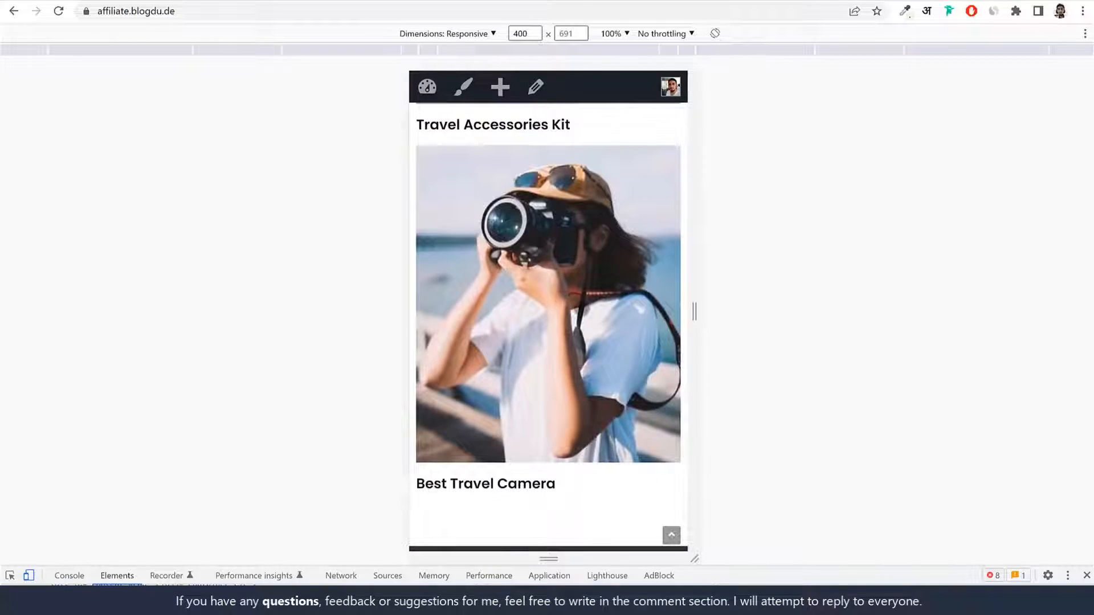
{"action": "scroll", "coordinate": [572, 301], "scroll_direction": "up", "scroll_amount": 15}
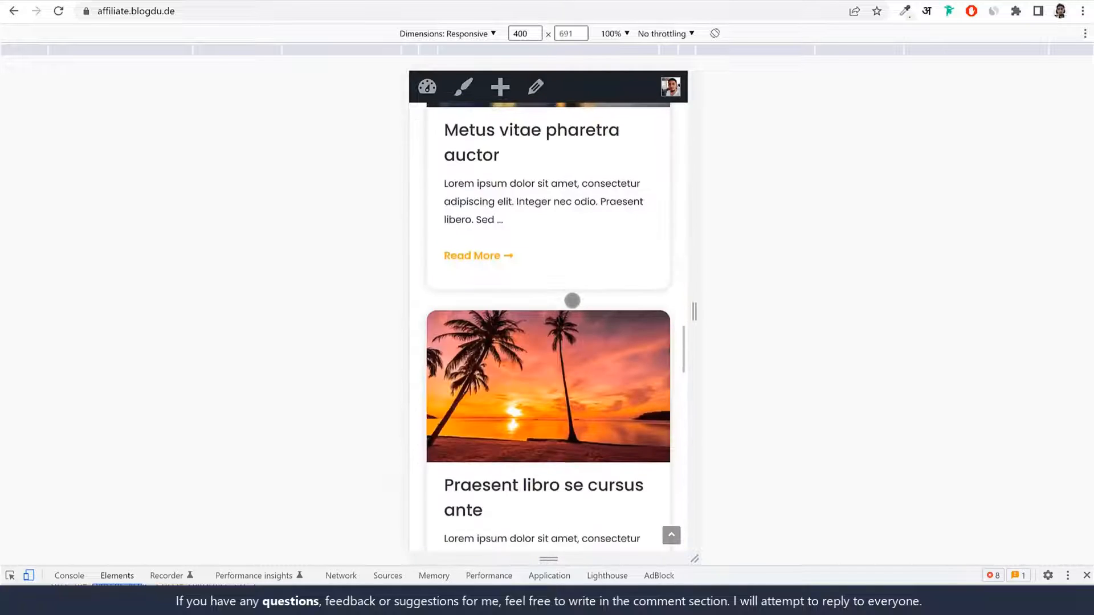
{"action": "scroll", "coordinate": [572, 300], "scroll_direction": "up", "scroll_amount": 20}
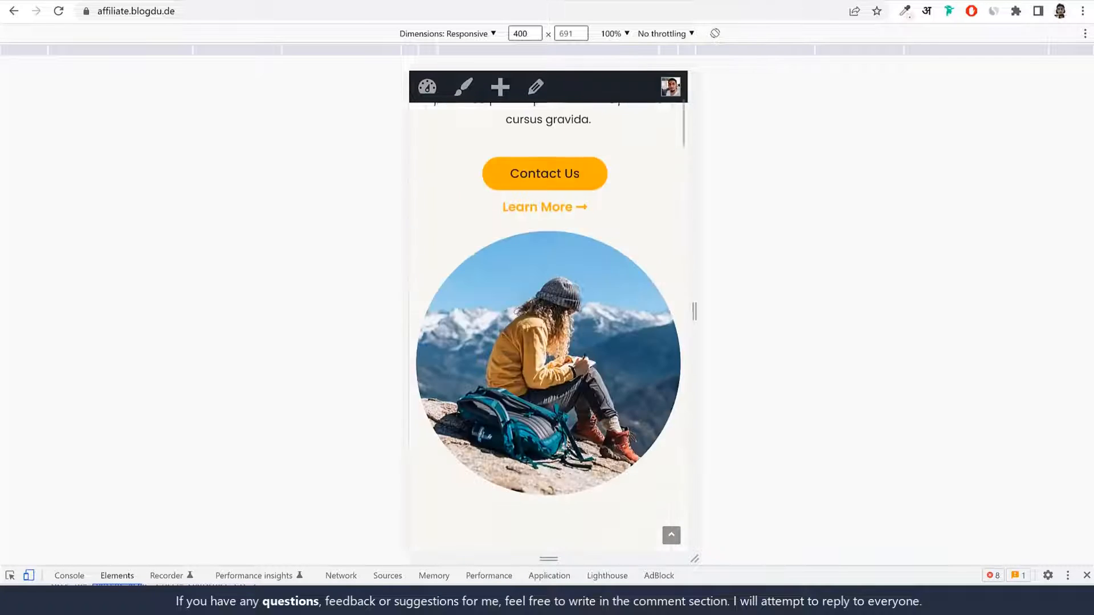
{"action": "scroll", "coordinate": [572, 301], "scroll_direction": "up", "scroll_amount": 5}
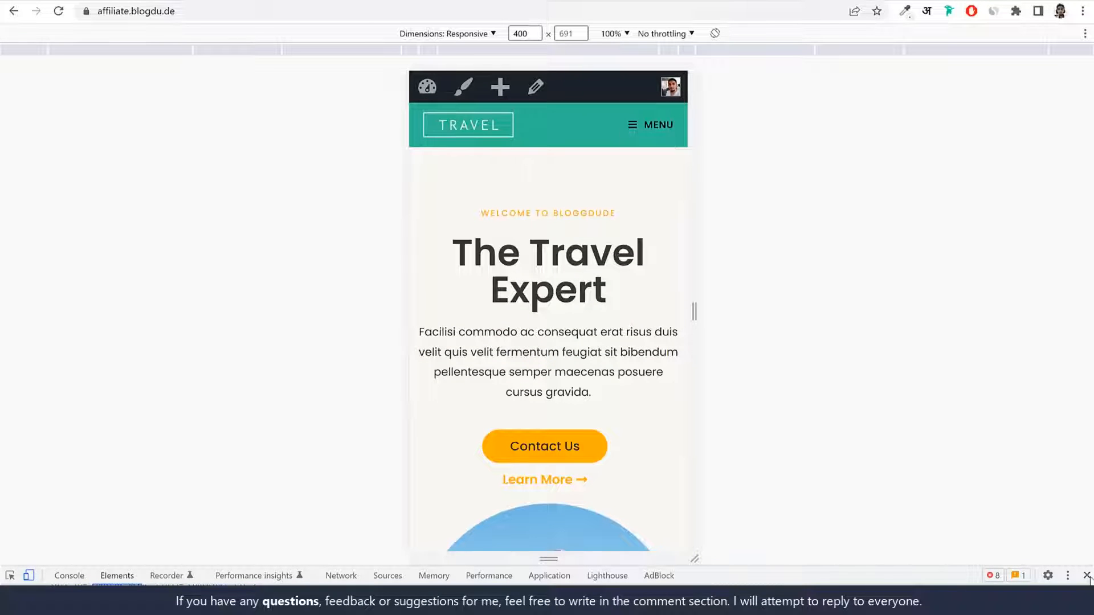
Close the mobile preview and open the site's Blog page
{"action": "left_click", "coordinate": [1087, 576]}
{"action": "left_click", "coordinate": [582, 83]}
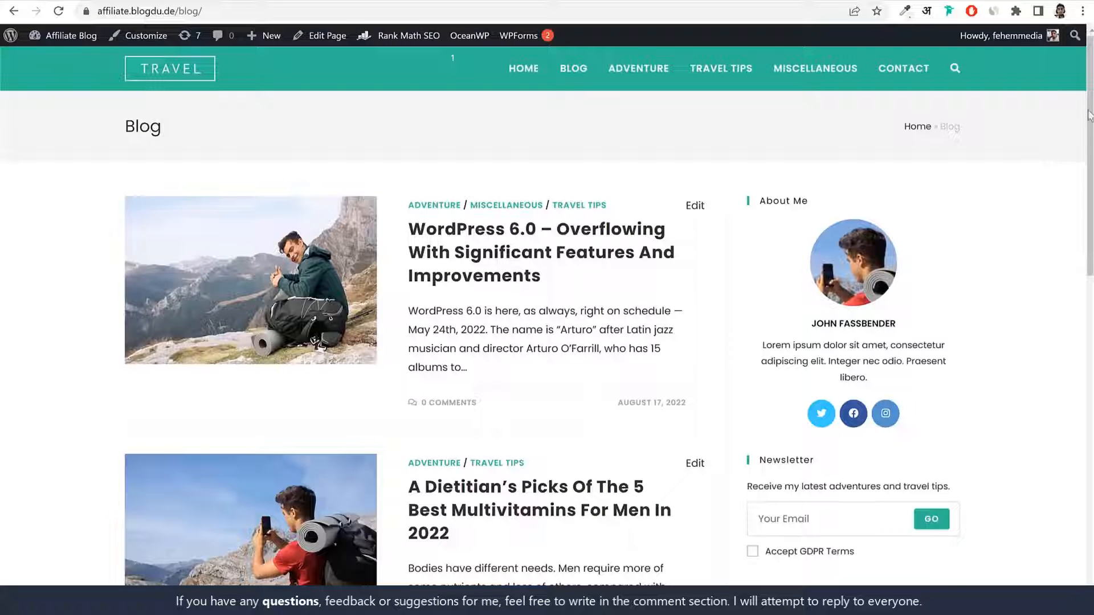
{"action": "left_click_drag", "start_coordinate": [1091, 116], "coordinate": [1065, 122]}
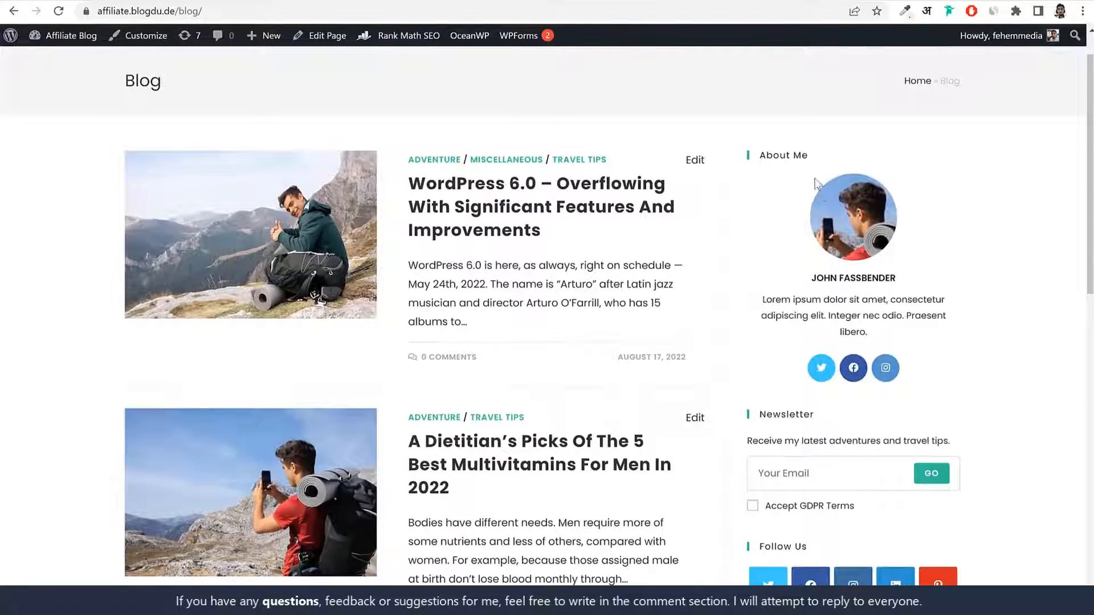
Examine the Blog page's sidebar, covering the About Me, Newsletter, Follow Us and Recent Posts widgets
{"action": "left_click_drag", "start_coordinate": [805, 155], "coordinate": [759, 156]}
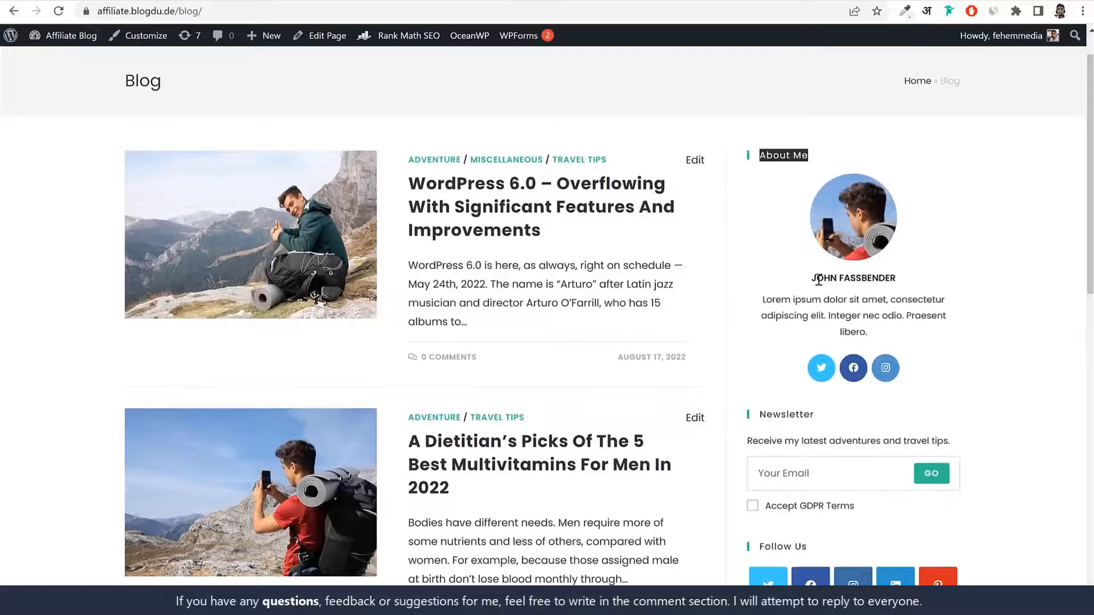
{"action": "left_click_drag", "start_coordinate": [811, 280], "coordinate": [919, 286]}
{"action": "left_click", "coordinate": [919, 286]}
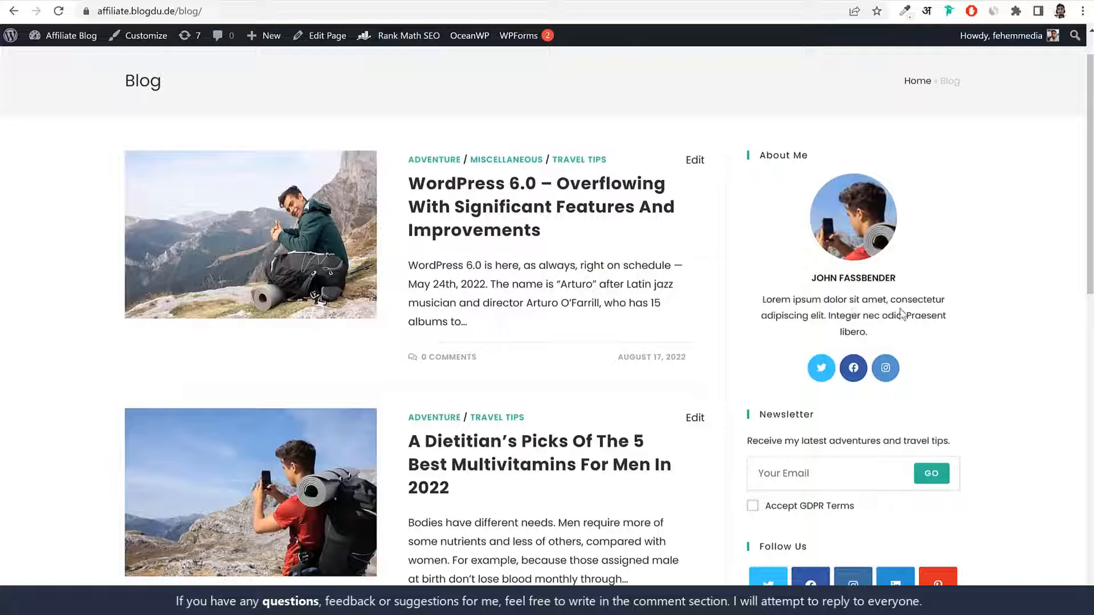
{"action": "scroll", "coordinate": [961, 329], "scroll_direction": "down", "scroll_amount": 4}
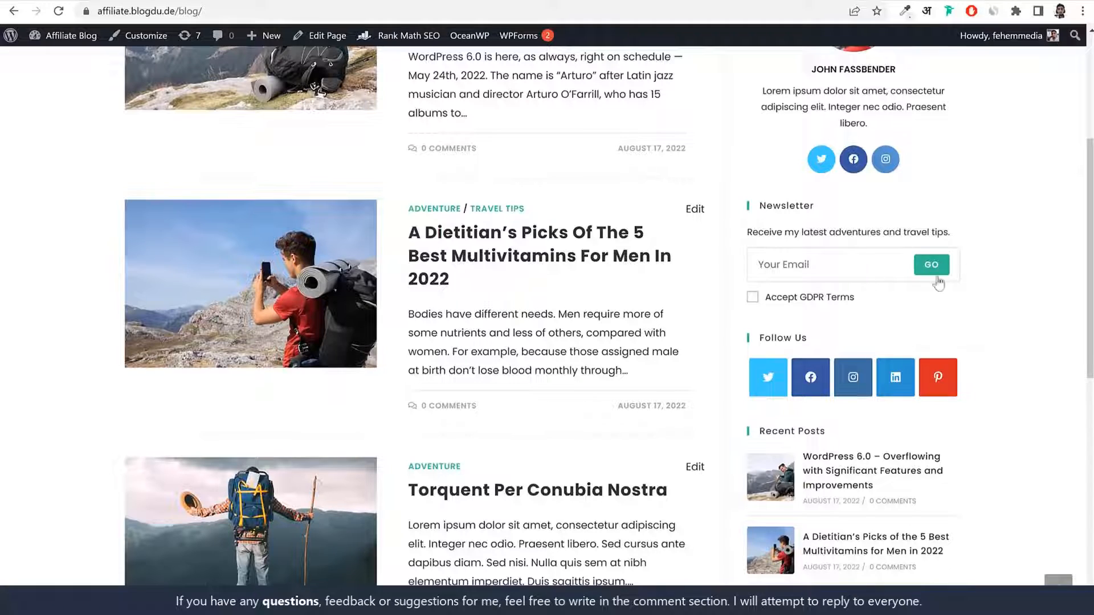
{"action": "scroll", "coordinate": [963, 287], "scroll_direction": "down", "scroll_amount": 10}
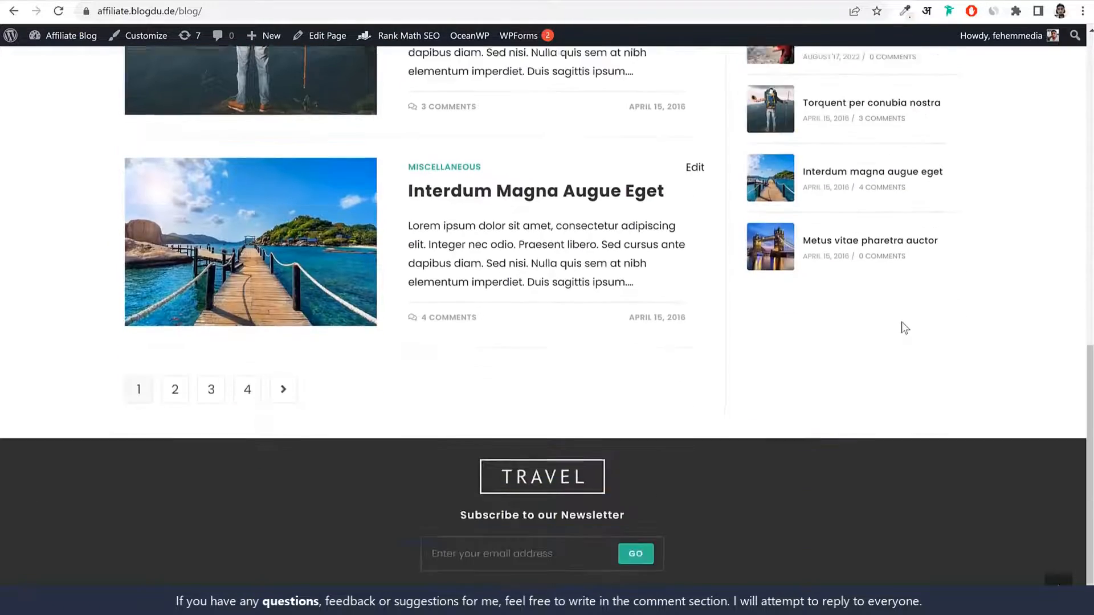
Review the Blog page's list of post entries and the page-number navigation beneath them
{"action": "scroll", "coordinate": [901, 324], "scroll_direction": "up", "scroll_amount": 3}
{"action": "scroll", "coordinate": [879, 373], "scroll_direction": "up", "scroll_amount": 15}
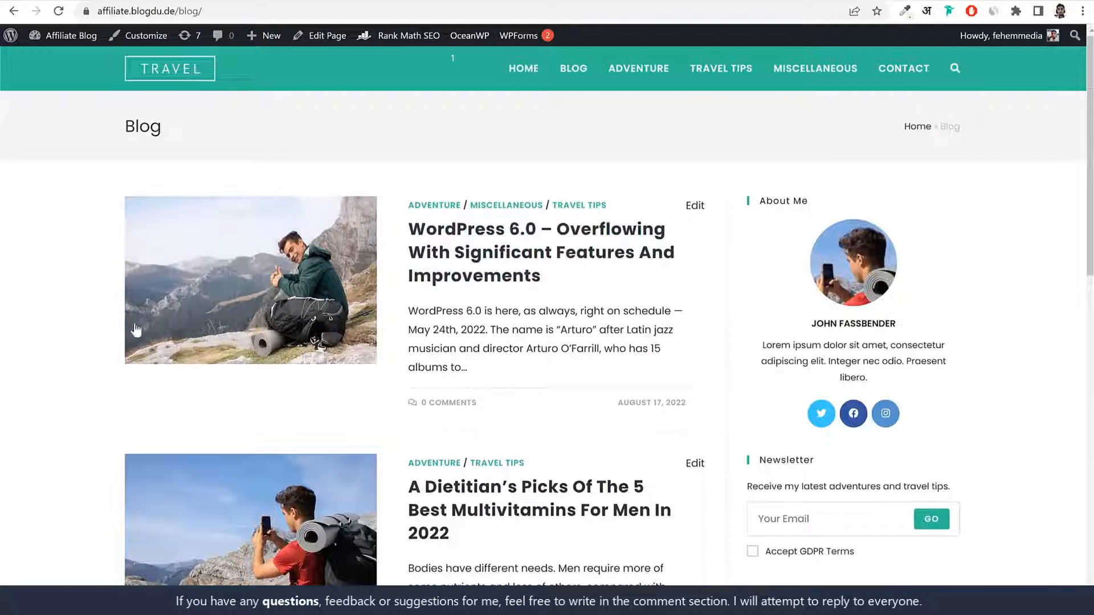
{"action": "scroll", "coordinate": [630, 322], "scroll_direction": "down", "scroll_amount": 15}
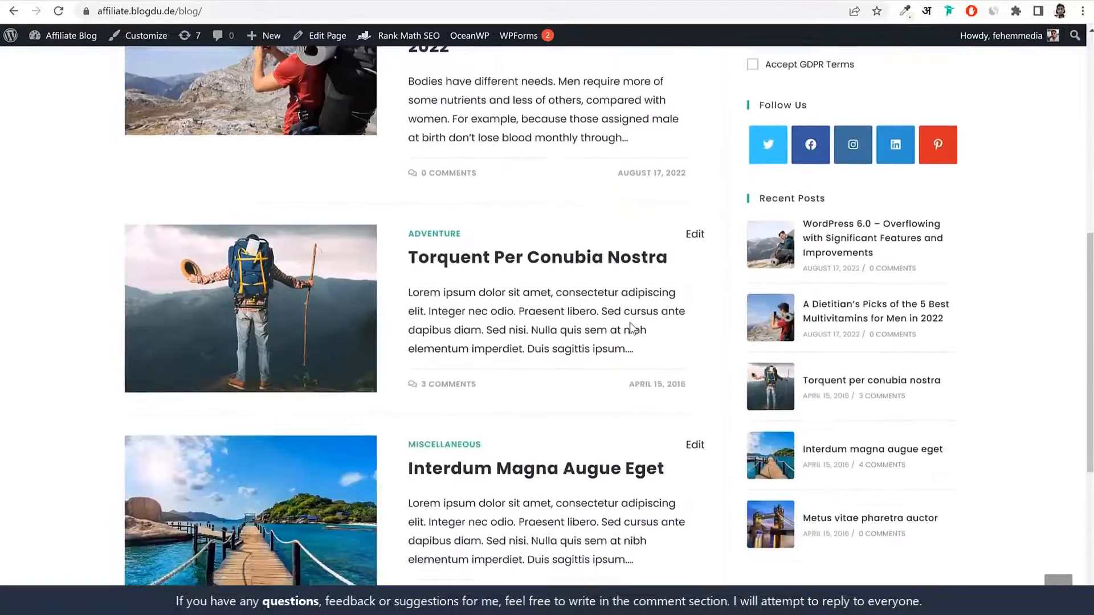
{"action": "scroll", "coordinate": [391, 258], "scroll_direction": "up", "scroll_amount": 15}
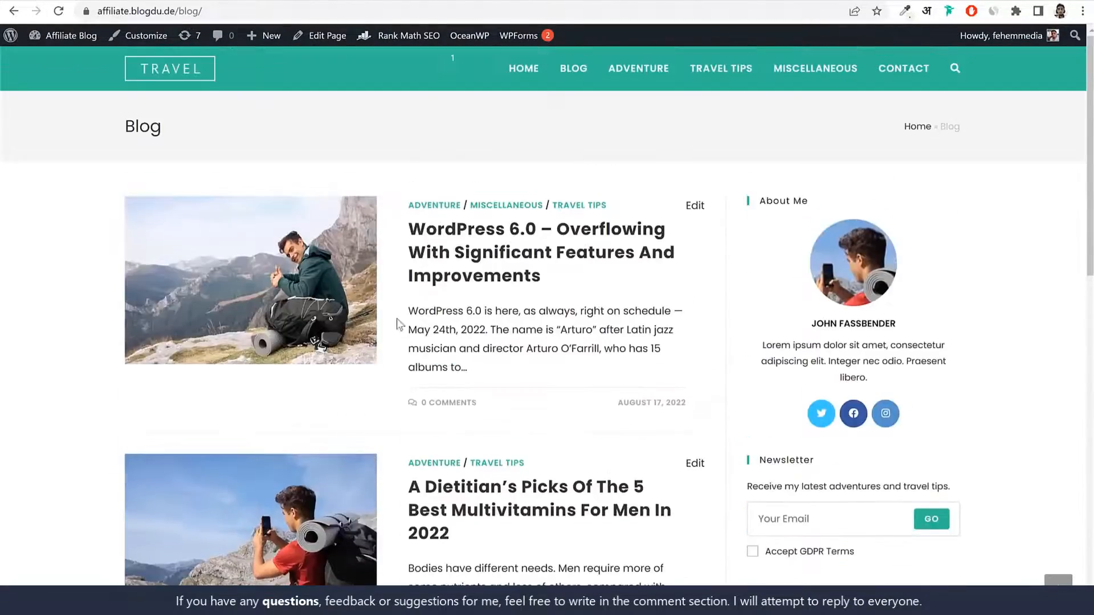
{"action": "scroll", "coordinate": [372, 426], "scroll_direction": "down", "scroll_amount": 10}
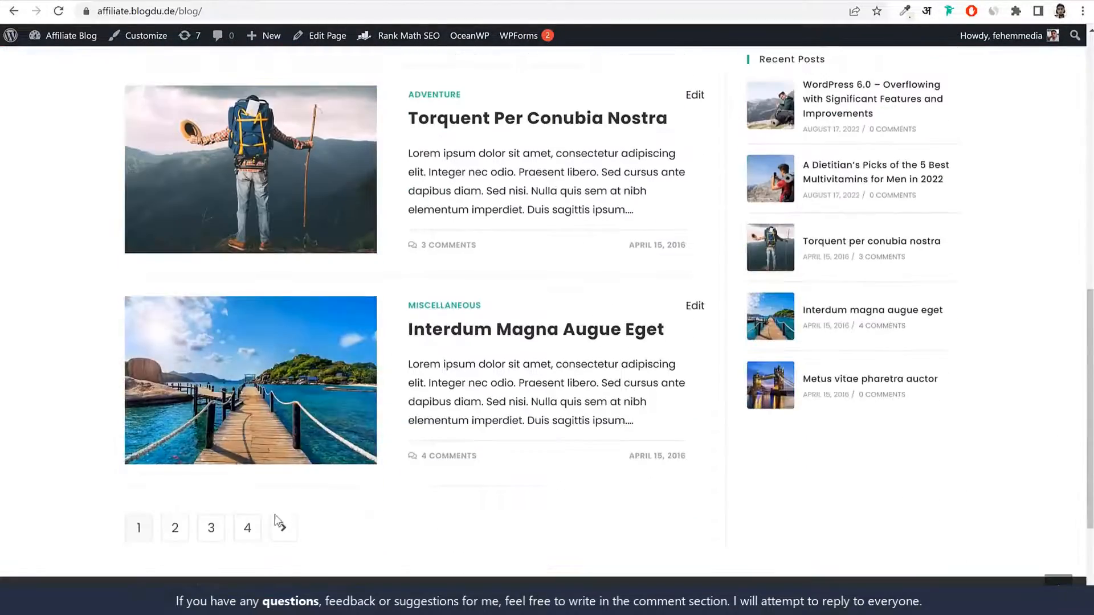
{"action": "scroll", "coordinate": [349, 514], "scroll_direction": "up", "scroll_amount": 3}
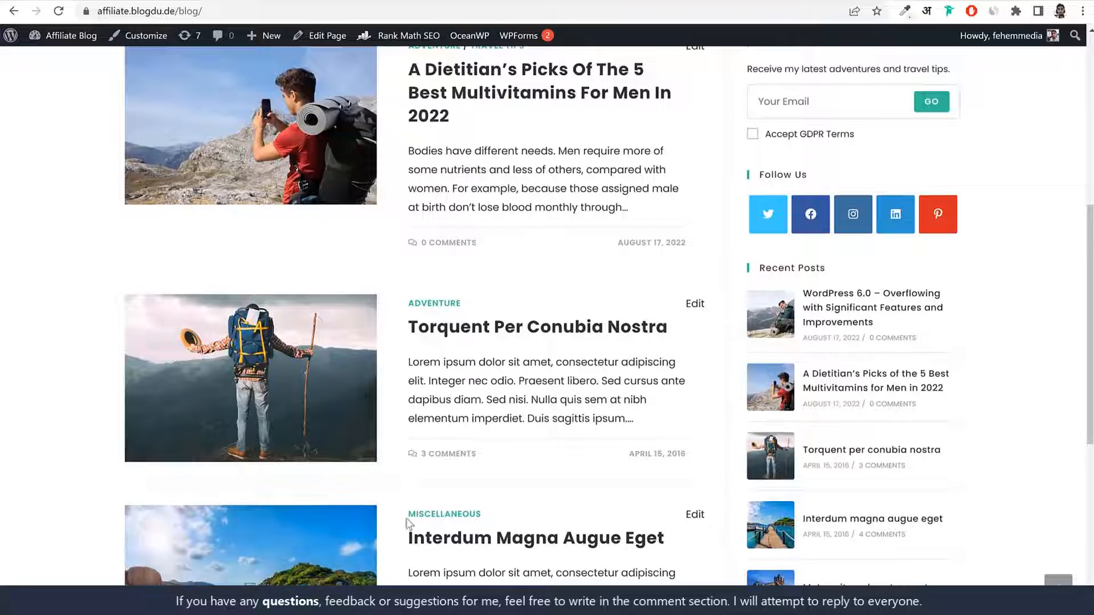
{"action": "scroll", "coordinate": [500, 504], "scroll_direction": "up", "scroll_amount": 5}
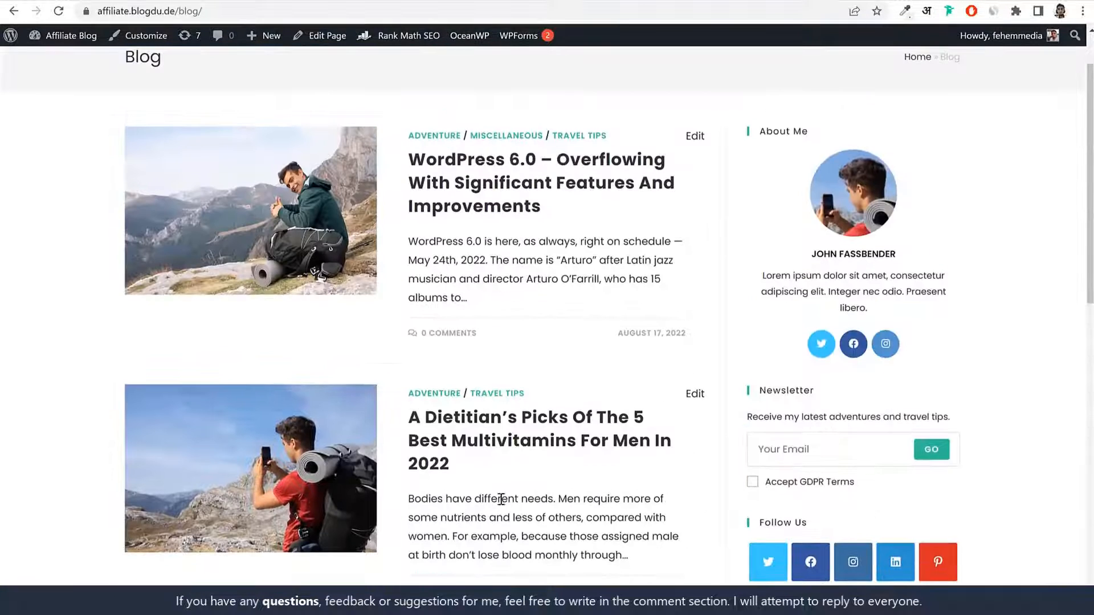
{"action": "scroll", "coordinate": [693, 452], "scroll_direction": "down", "scroll_amount": 3}
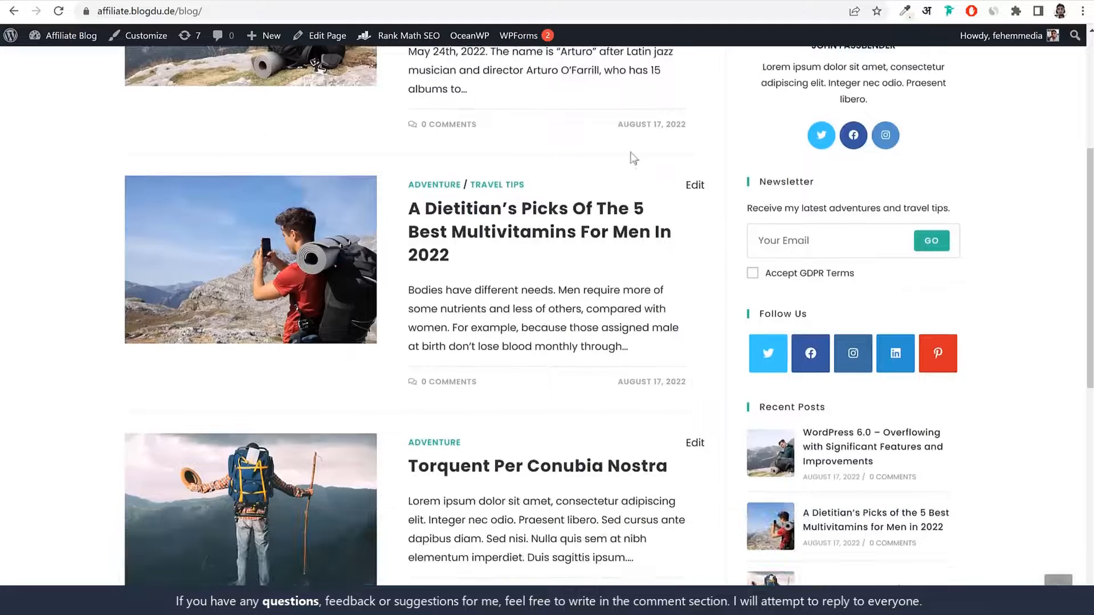
Open the post "A Dietitian's Picks of the 5 Best Multivitamins for Men in 2022" and view its introduction and sidebar
{"action": "left_click", "coordinate": [494, 234]}
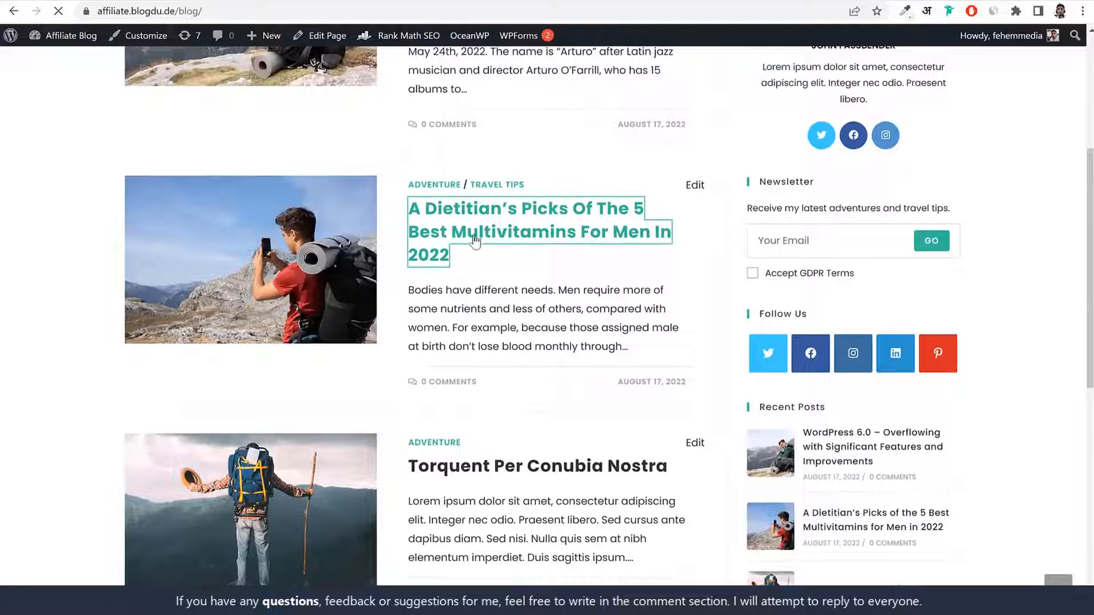
{"action": "scroll", "coordinate": [742, 401], "scroll_direction": "down", "scroll_amount": 6}
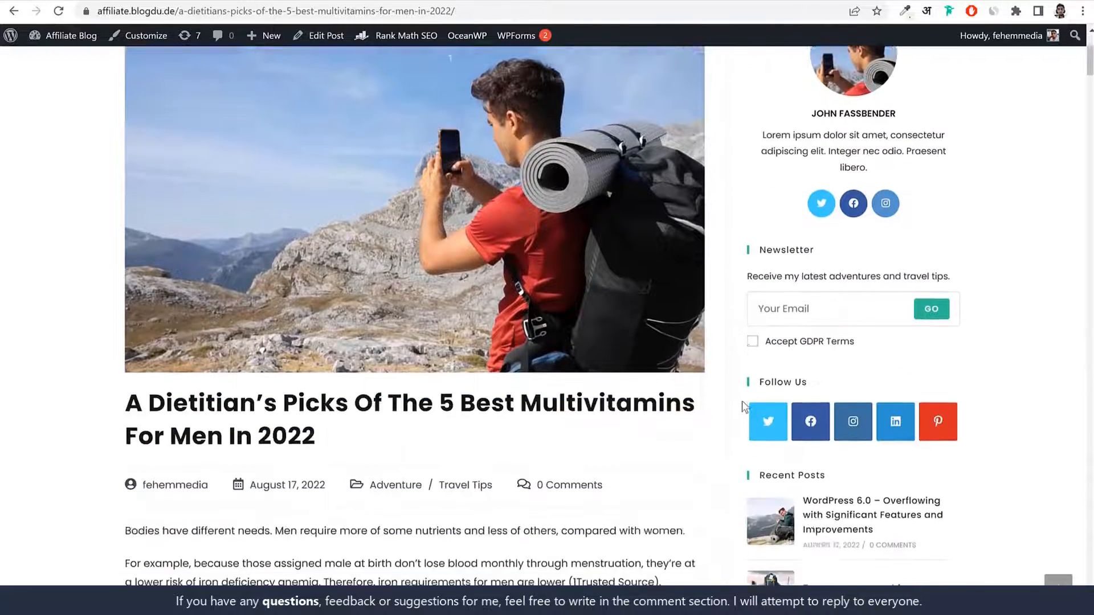
{"action": "scroll", "coordinate": [742, 405], "scroll_direction": "down", "scroll_amount": 1}
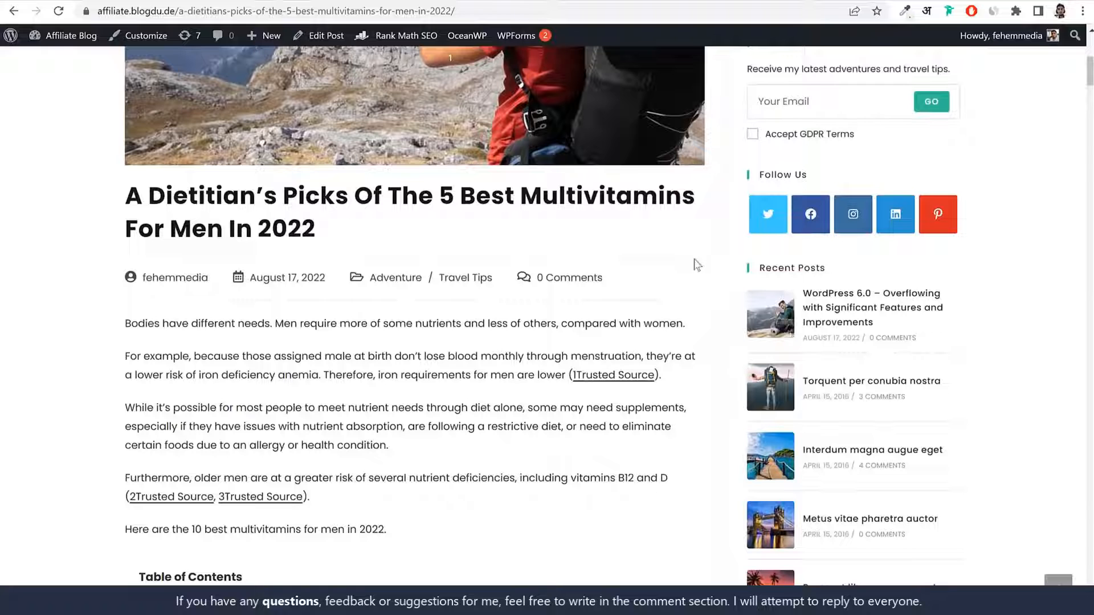
{"action": "scroll", "coordinate": [723, 282], "scroll_direction": "down", "scroll_amount": 2}
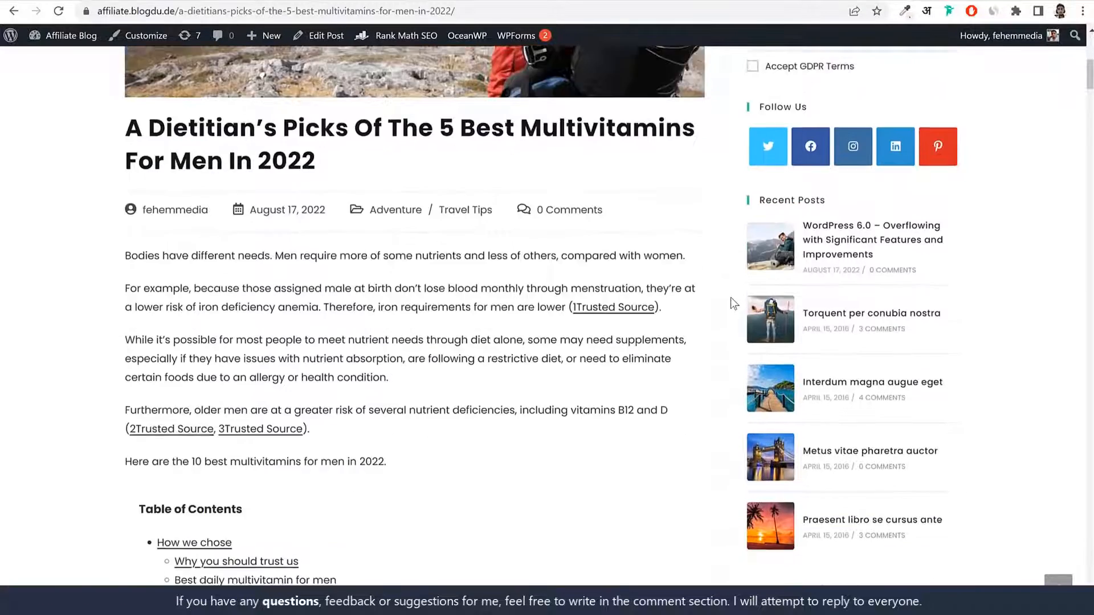
Examine the post's featured image, title, author and date line, and introductory paragraphs
{"action": "scroll", "coordinate": [730, 298], "scroll_direction": "up", "scroll_amount": 8}
{"action": "scroll", "coordinate": [735, 303], "scroll_direction": "up", "scroll_amount": 2}
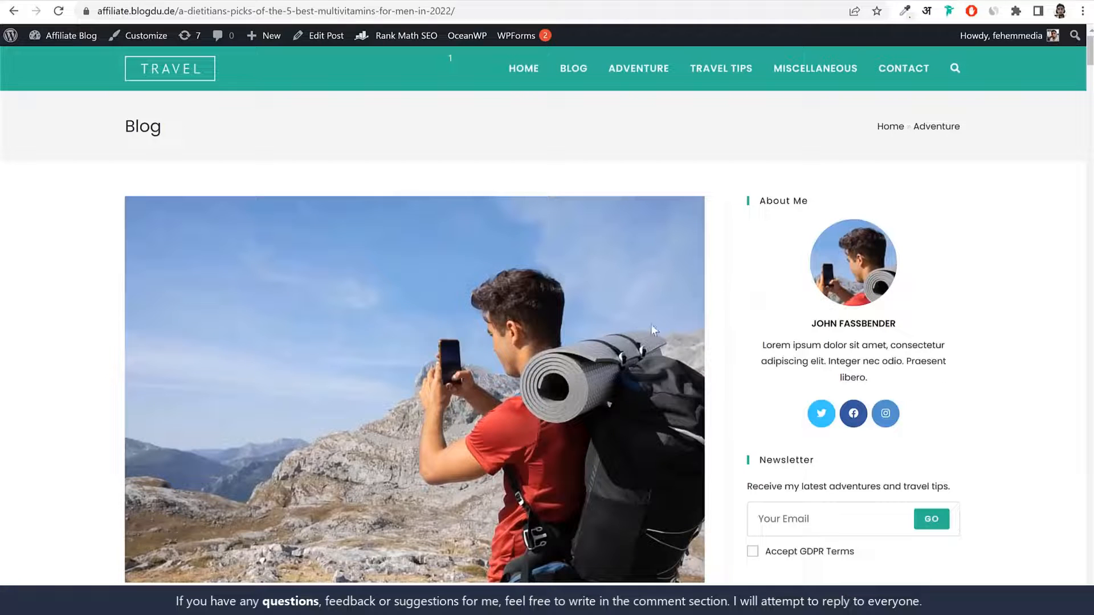
{"action": "scroll", "coordinate": [739, 335], "scroll_direction": "down", "scroll_amount": 1}
{"action": "scroll", "coordinate": [741, 335], "scroll_direction": "down", "scroll_amount": 3}
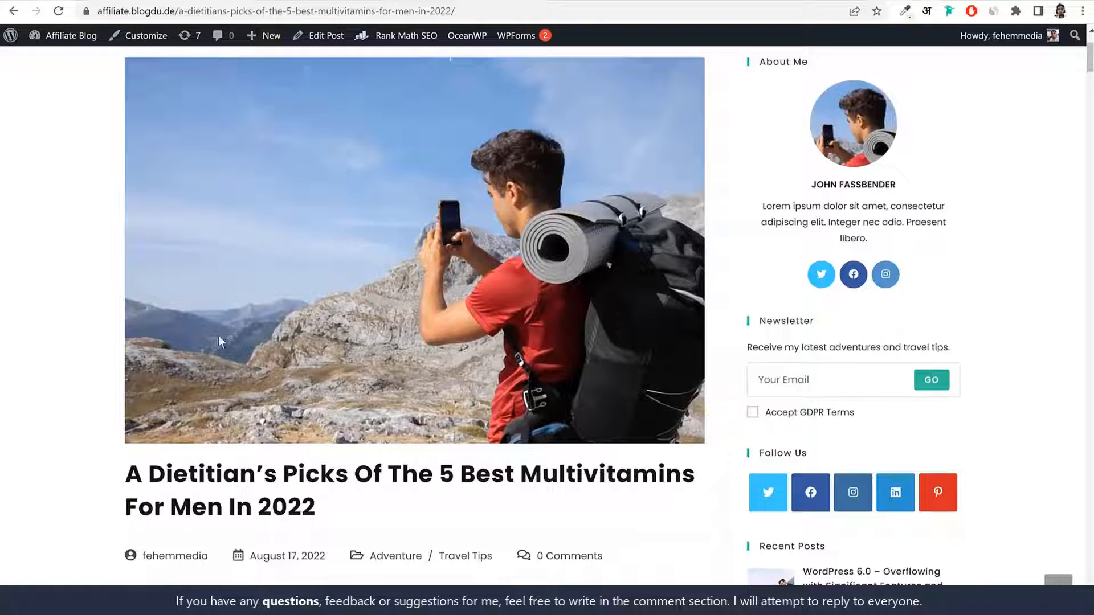
{"action": "left_click_drag", "start_coordinate": [128, 462], "coordinate": [324, 512]}
{"action": "left_click", "coordinate": [323, 512]}
{"action": "scroll", "coordinate": [365, 495], "scroll_direction": "up", "scroll_amount": 2}
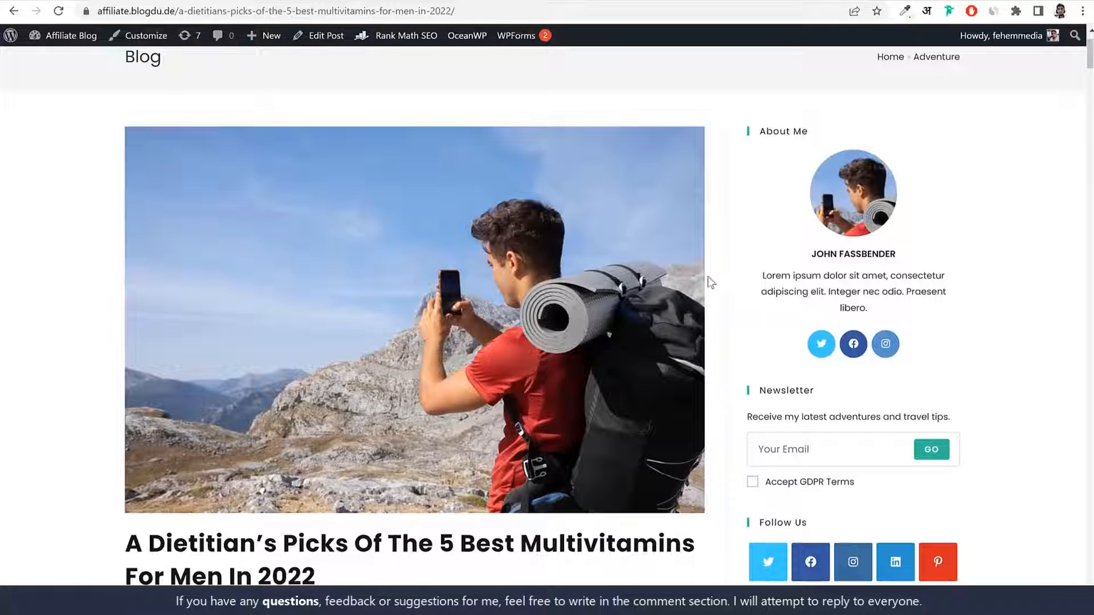
{"action": "scroll", "coordinate": [722, 365], "scroll_direction": "down", "scroll_amount": 2}
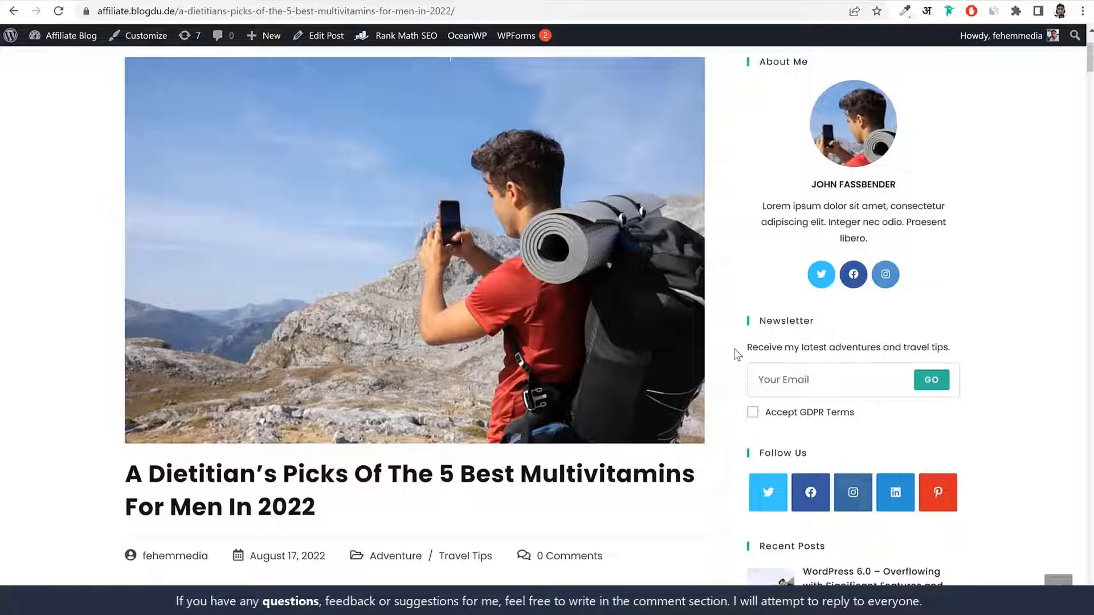
{"action": "scroll", "coordinate": [735, 359], "scroll_direction": "down", "scroll_amount": 5}
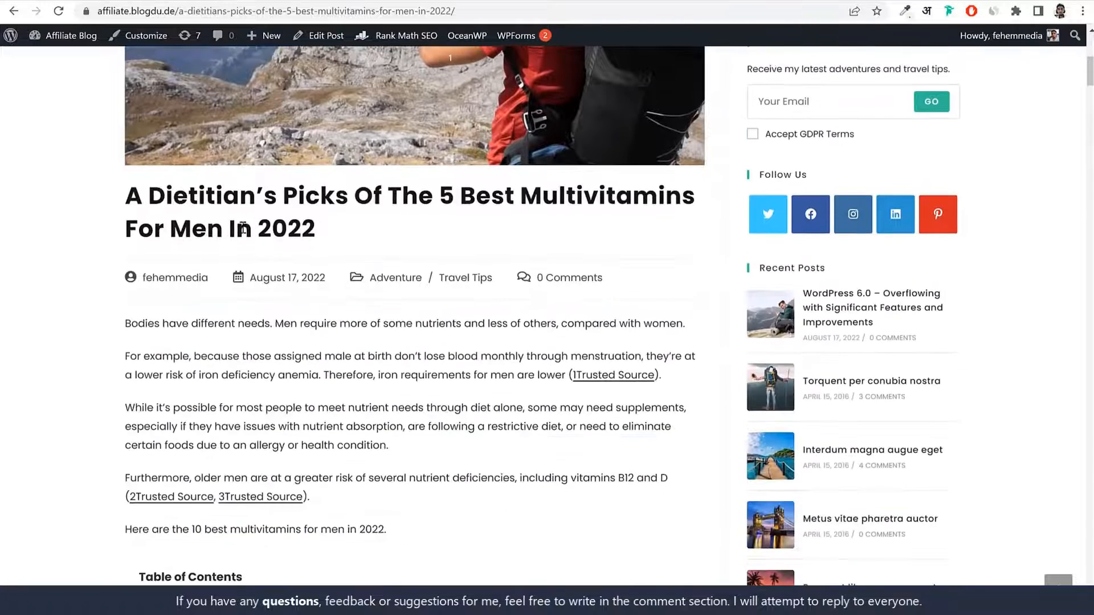
Review the post's title and introductory paragraphs, highlighting the title and then the full introduction text
{"action": "left_click_drag", "start_coordinate": [122, 194], "coordinate": [310, 225]}
{"action": "left_click", "coordinate": [334, 230]}
{"action": "left_click_drag", "start_coordinate": [127, 201], "coordinate": [316, 229]}
{"action": "left_click", "coordinate": [453, 235]}
{"action": "scroll", "coordinate": [480, 344], "scroll_direction": "down", "scroll_amount": 2}
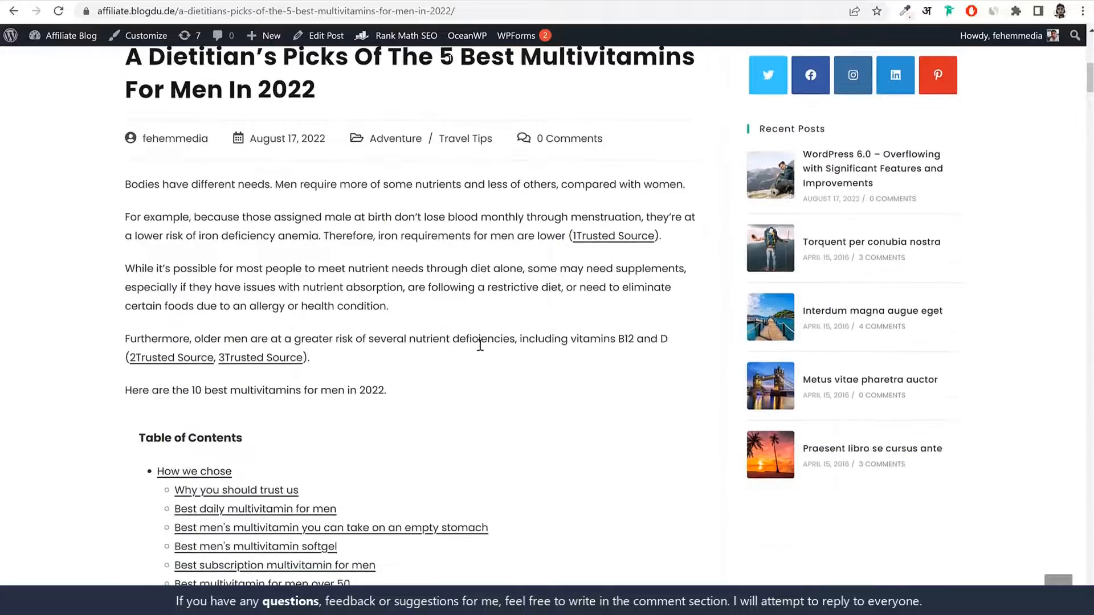
{"action": "left_click_drag", "start_coordinate": [125, 183], "coordinate": [467, 390]}
{"action": "left_click", "coordinate": [467, 390]}
Highlight the post's Table of Contents heading, then jump to the Product comparison section through its entry
{"action": "scroll", "coordinate": [578, 325], "scroll_direction": "down", "scroll_amount": 4}
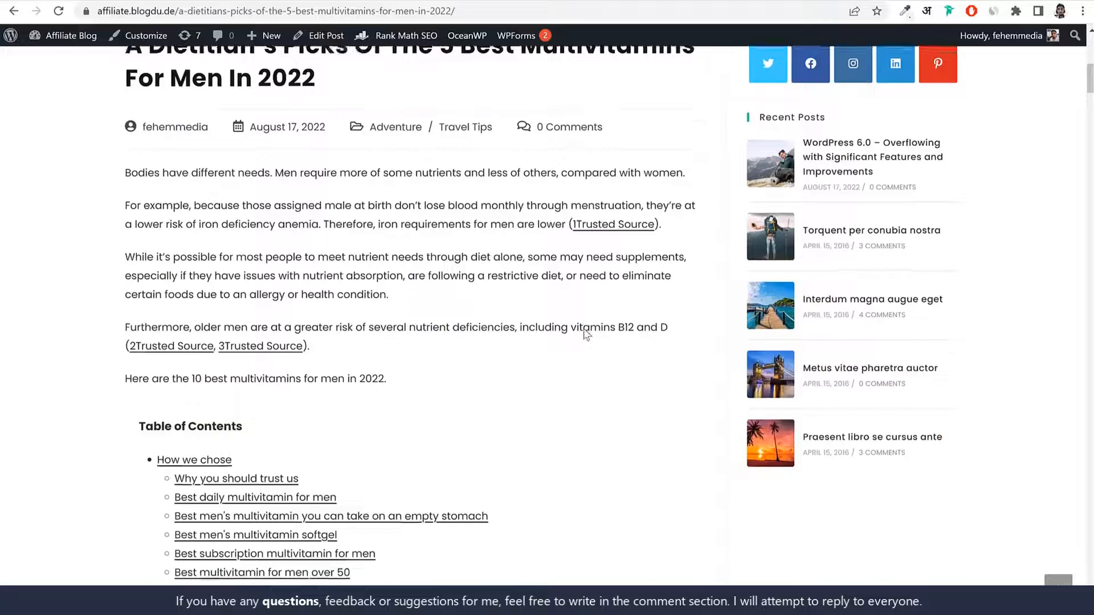
{"action": "left_click_drag", "start_coordinate": [144, 163], "coordinate": [282, 169]}
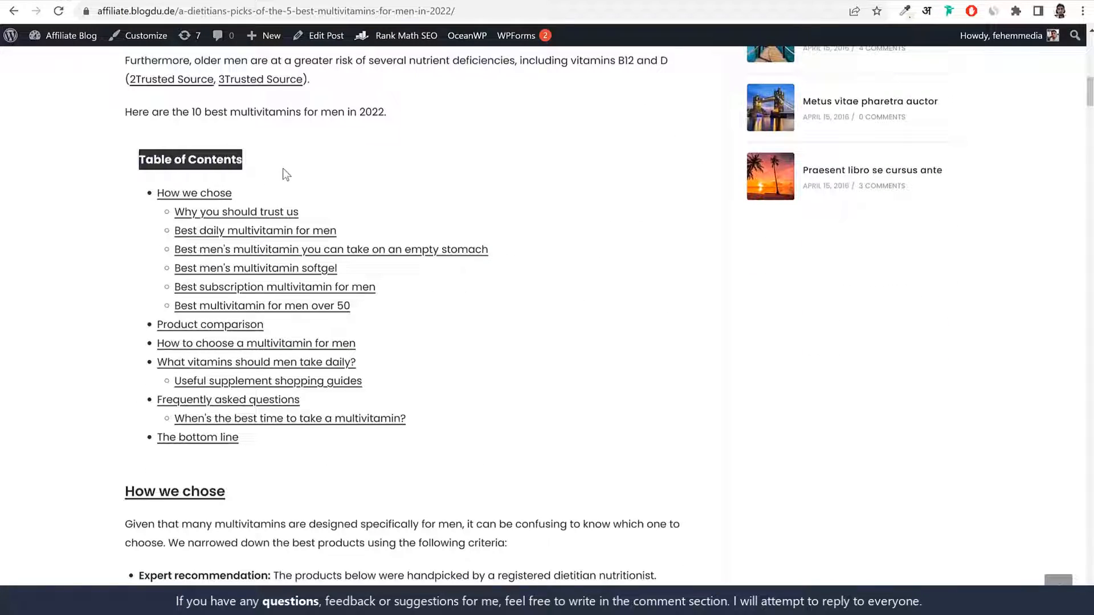
{"action": "left_click", "coordinate": [282, 168]}
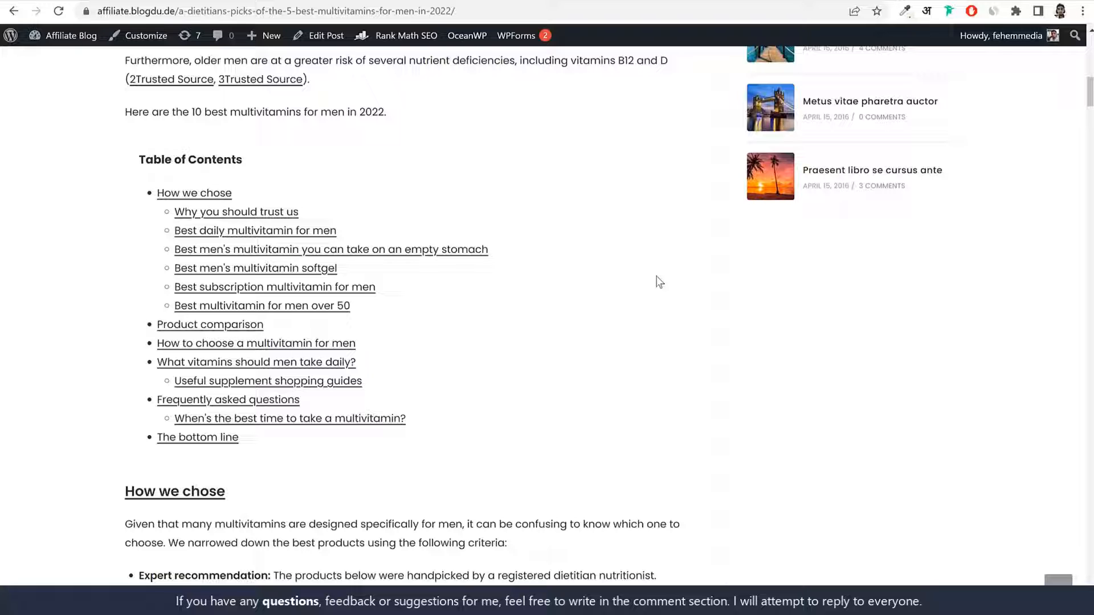
{"action": "left_click", "coordinate": [221, 321]}
{"action": "scroll", "coordinate": [225, 321], "scroll_direction": "up", "scroll_amount": 4}
{"action": "left_click", "coordinate": [212, 326]}
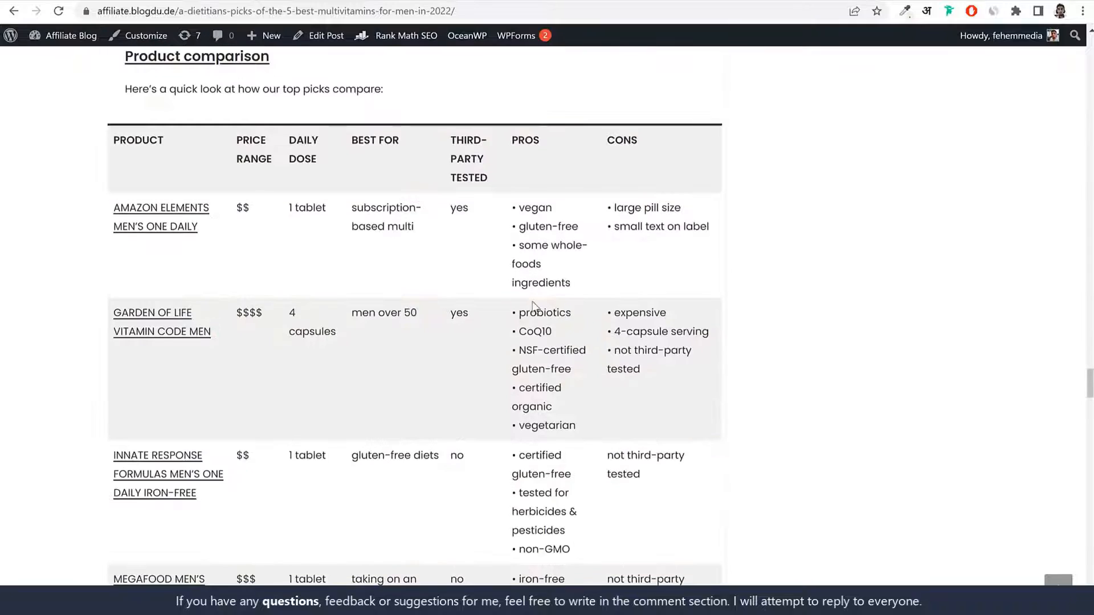
Examine the Product comparison table from its column headings to the last product row and the notes beneath it
{"action": "scroll", "coordinate": [533, 308], "scroll_direction": "down", "scroll_amount": 15}
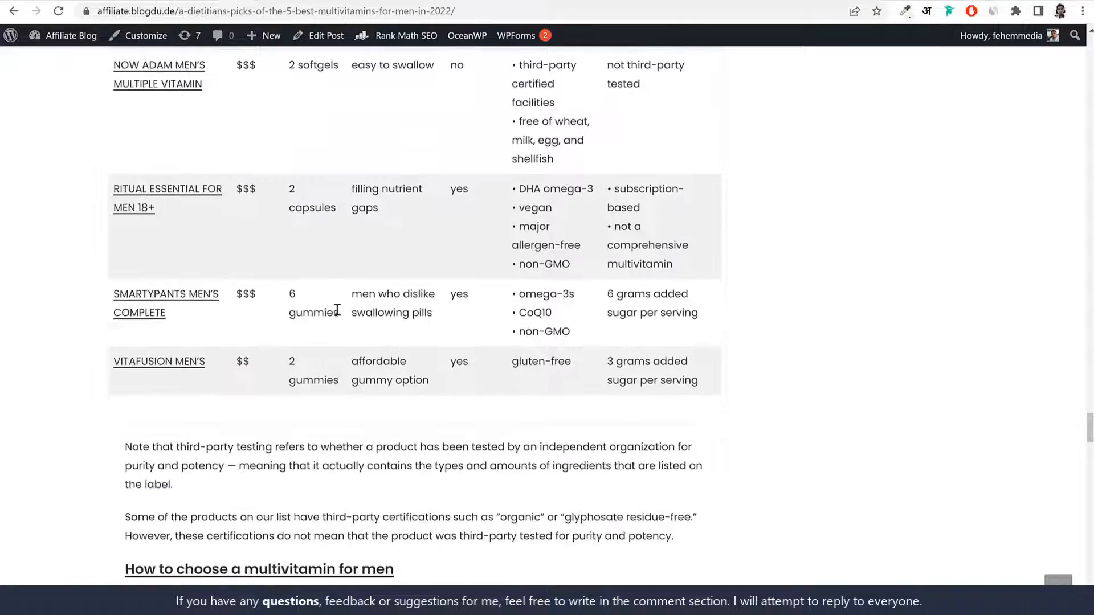
{"action": "scroll", "coordinate": [337, 309], "scroll_direction": "up", "scroll_amount": 15}
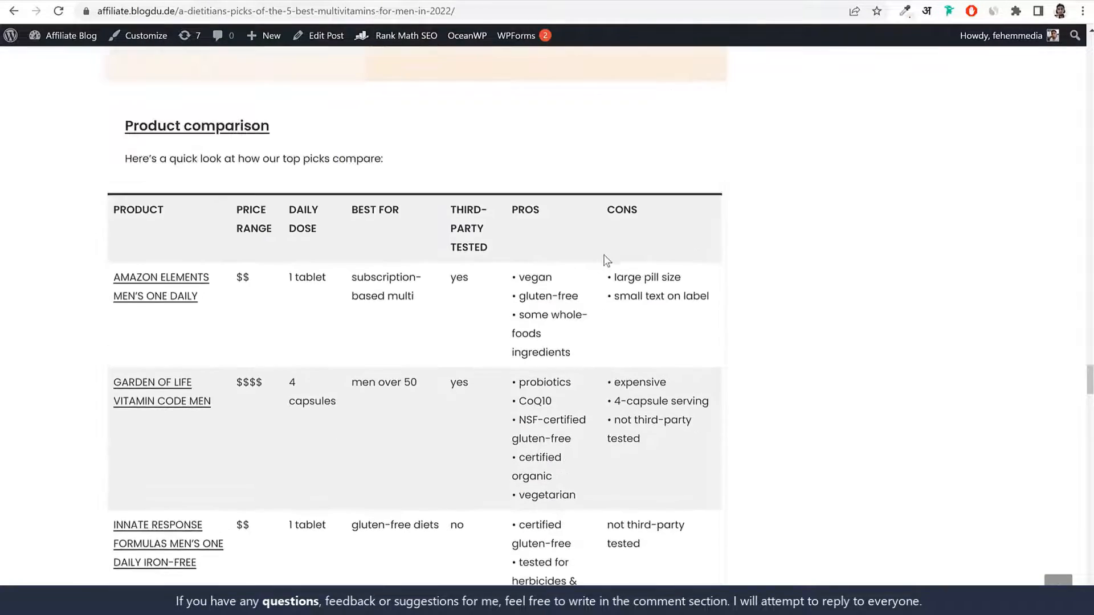
{"action": "scroll", "coordinate": [631, 266], "scroll_direction": "down", "scroll_amount": 1}
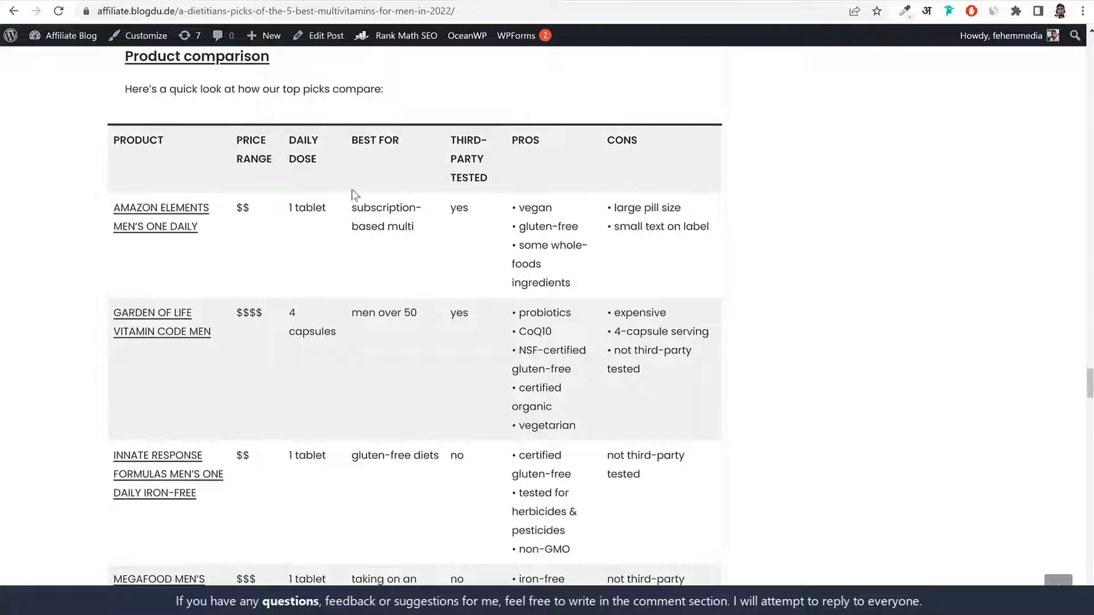
{"action": "scroll", "coordinate": [570, 391], "scroll_direction": "down", "scroll_amount": 14}
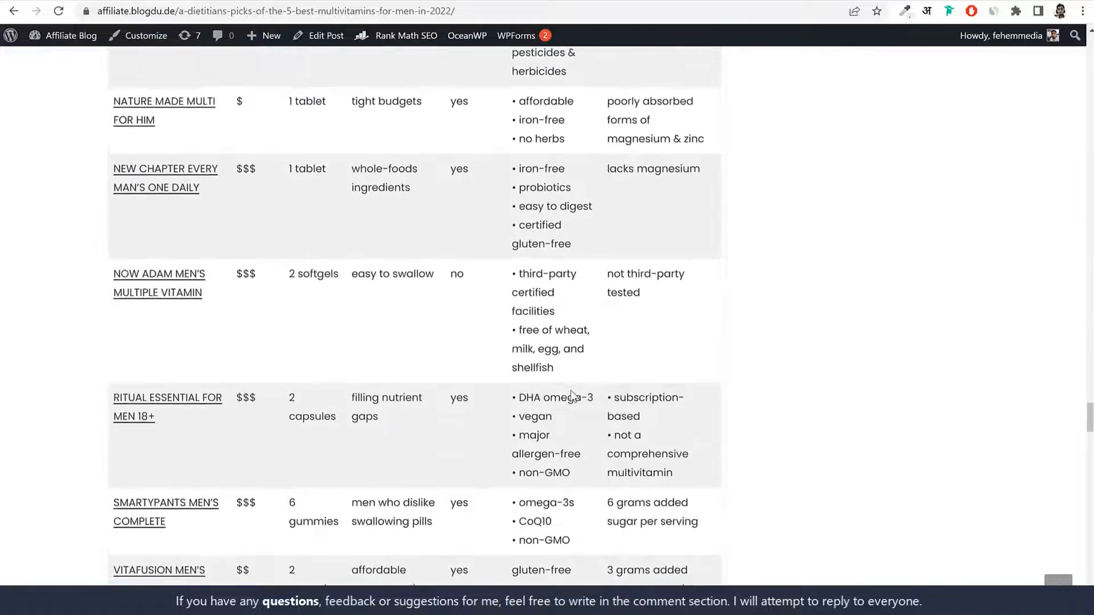
{"action": "scroll", "coordinate": [572, 395], "scroll_direction": "down", "scroll_amount": 12}
{"action": "scroll", "coordinate": [572, 391], "scroll_direction": "up", "scroll_amount": 16}
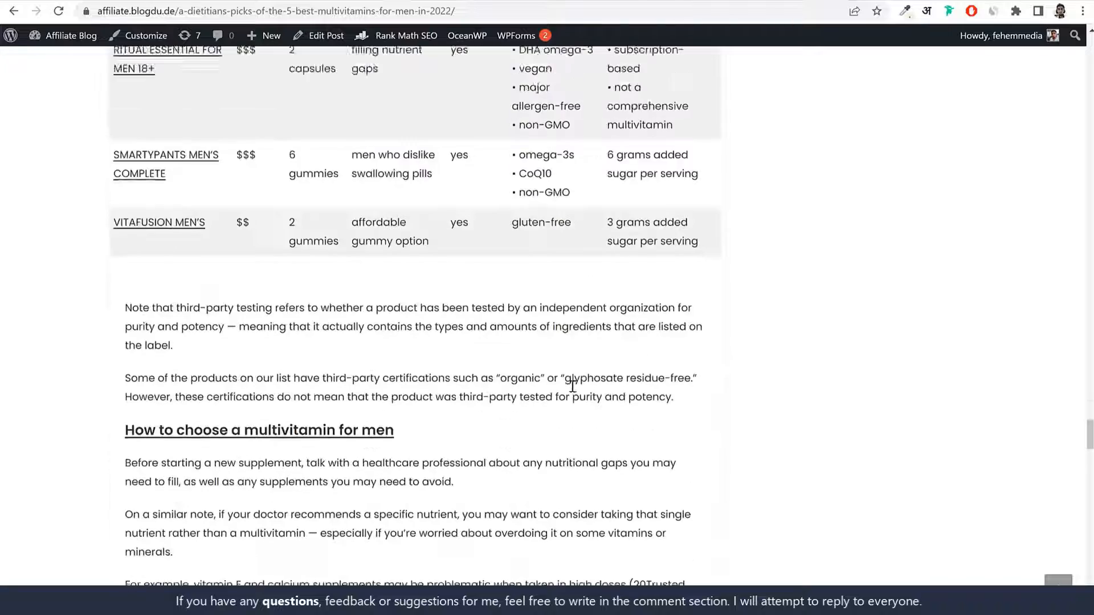
Review the individual product sections with their spec lists, pros and cons boxes and call-to-action buttons, then return to the start of the post
{"action": "scroll", "coordinate": [573, 386], "scroll_direction": "up", "scroll_amount": 18}
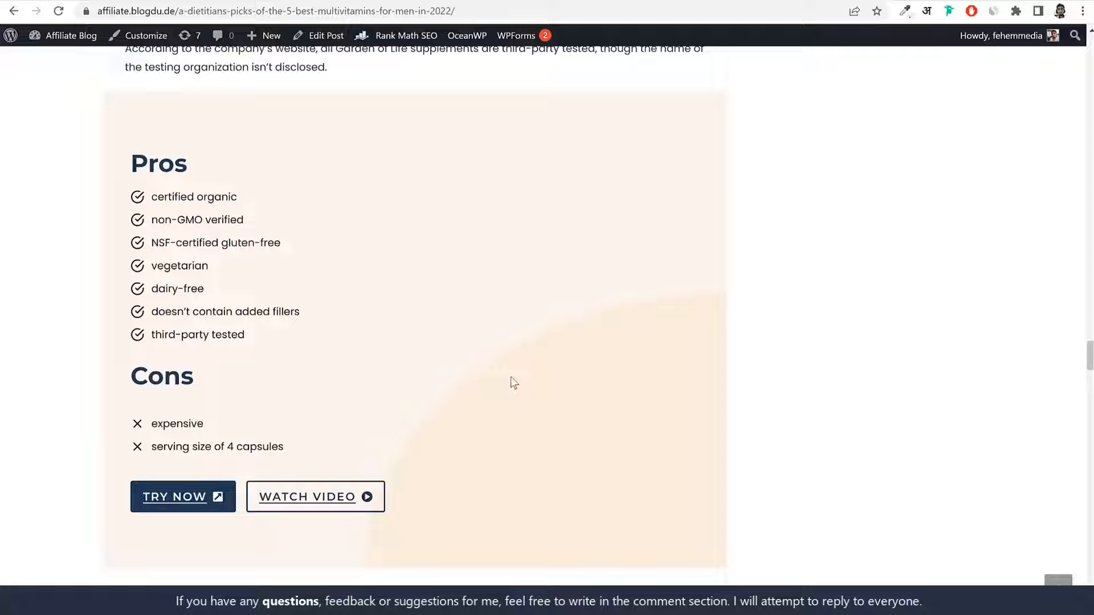
{"action": "scroll", "coordinate": [493, 388], "scroll_direction": "up", "scroll_amount": 9}
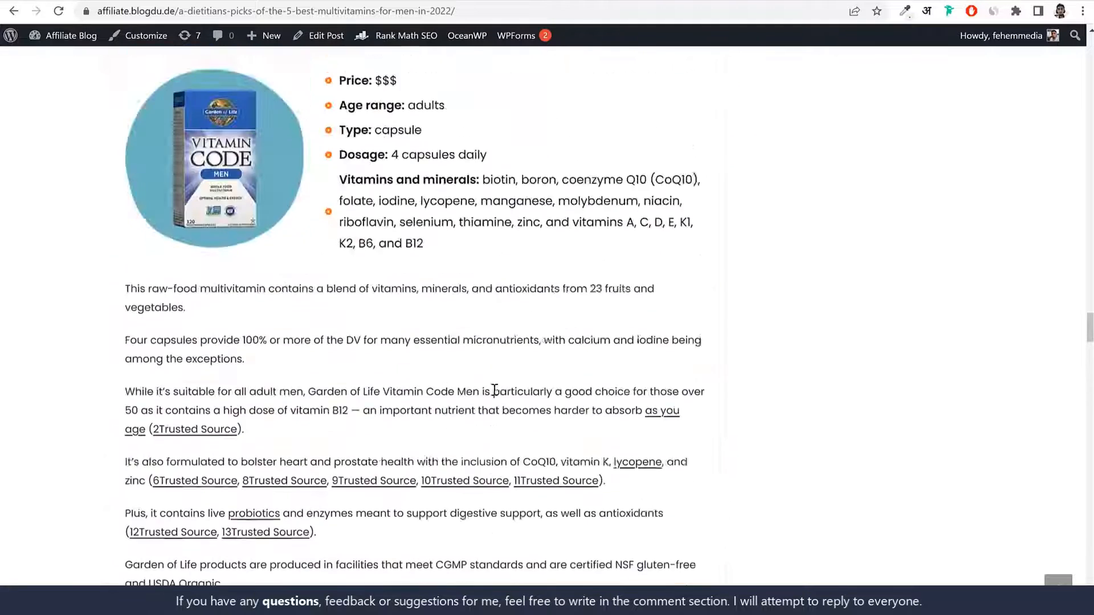
{"action": "scroll", "coordinate": [494, 389], "scroll_direction": "up", "scroll_amount": 10}
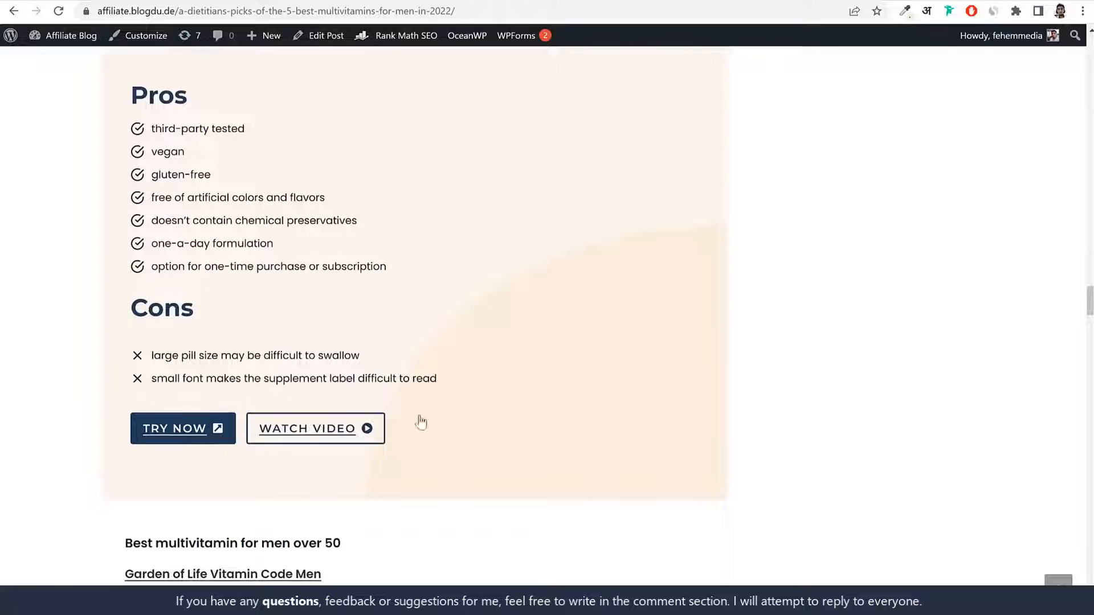
{"action": "scroll", "coordinate": [349, 405], "scroll_direction": "up", "scroll_amount": 9}
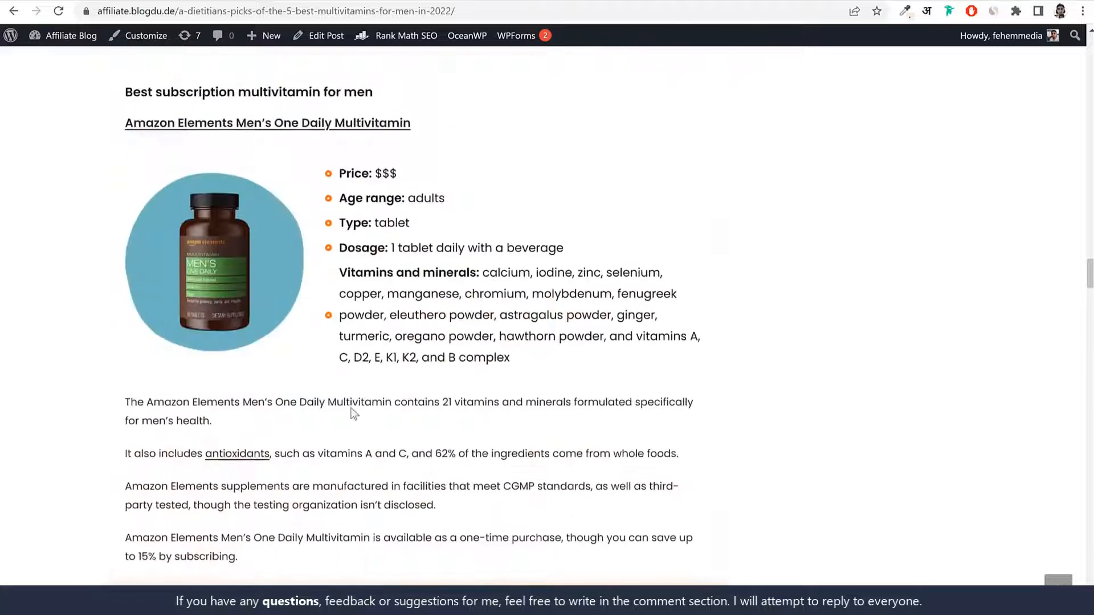
{"action": "scroll", "coordinate": [351, 409], "scroll_direction": "up", "scroll_amount": 4}
{"action": "scroll", "coordinate": [188, 232], "scroll_direction": "down", "scroll_amount": 3}
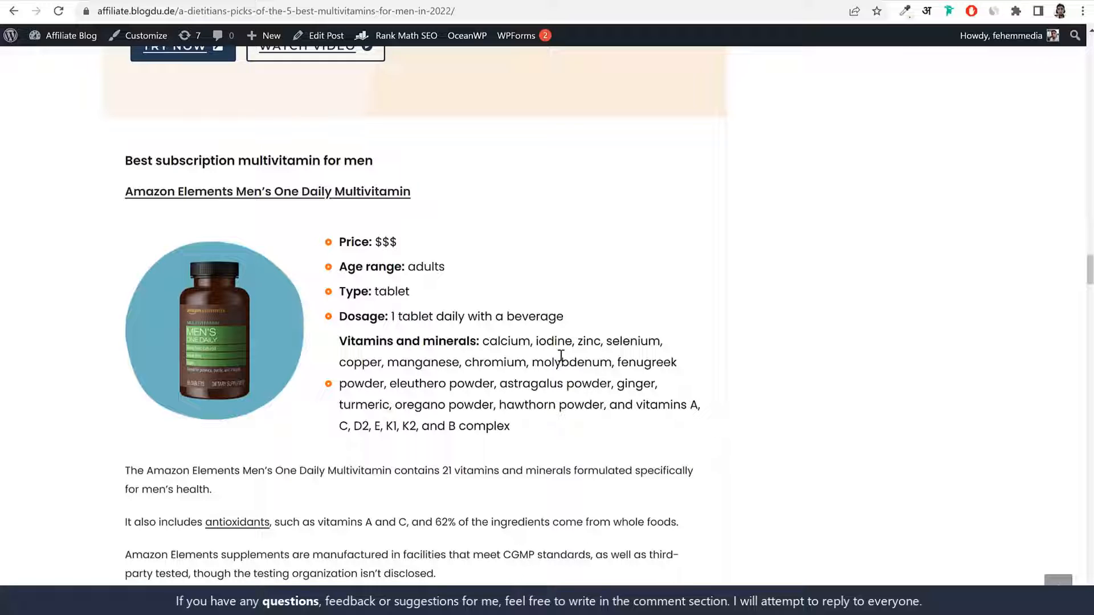
{"action": "scroll", "coordinate": [560, 356], "scroll_direction": "up", "scroll_amount": 15}
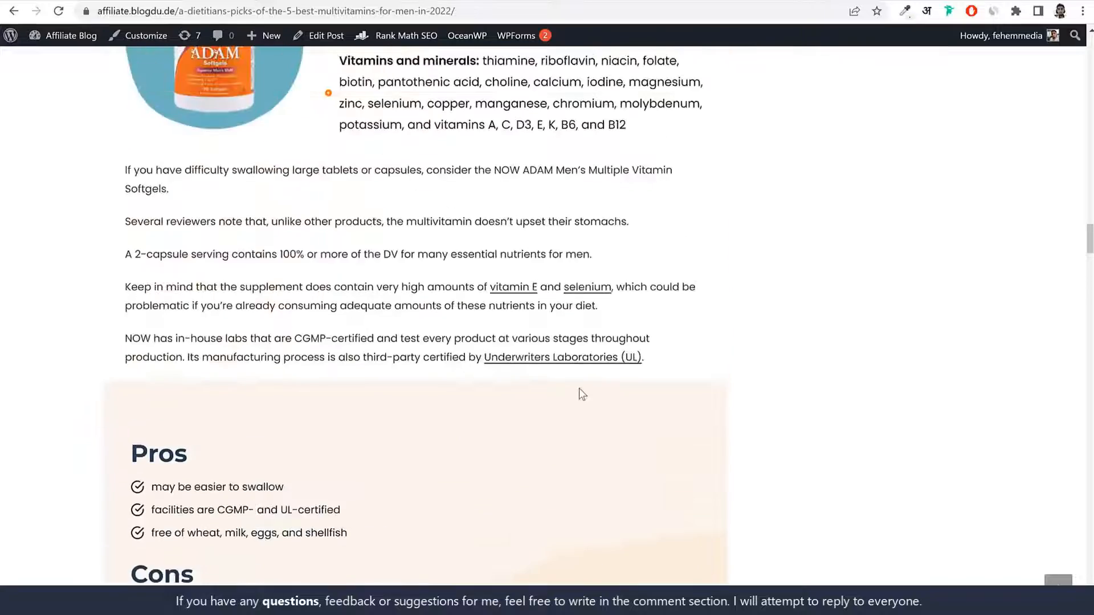
{"action": "scroll", "coordinate": [861, 330], "scroll_direction": "up", "scroll_amount": 10}
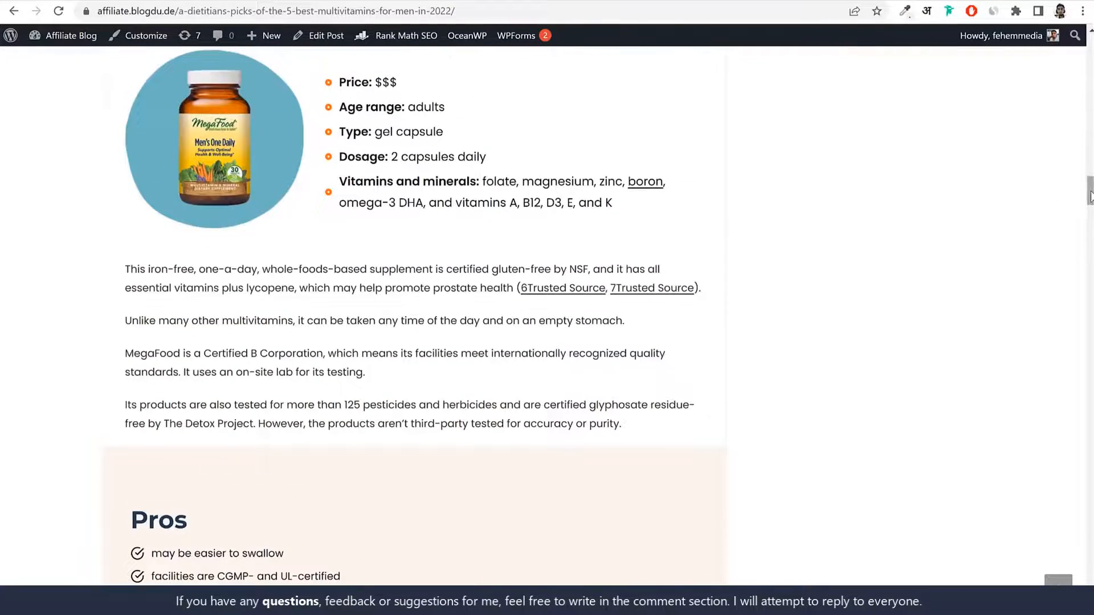
{"action": "left_click_drag", "start_coordinate": [1090, 196], "coordinate": [1090, 48]}
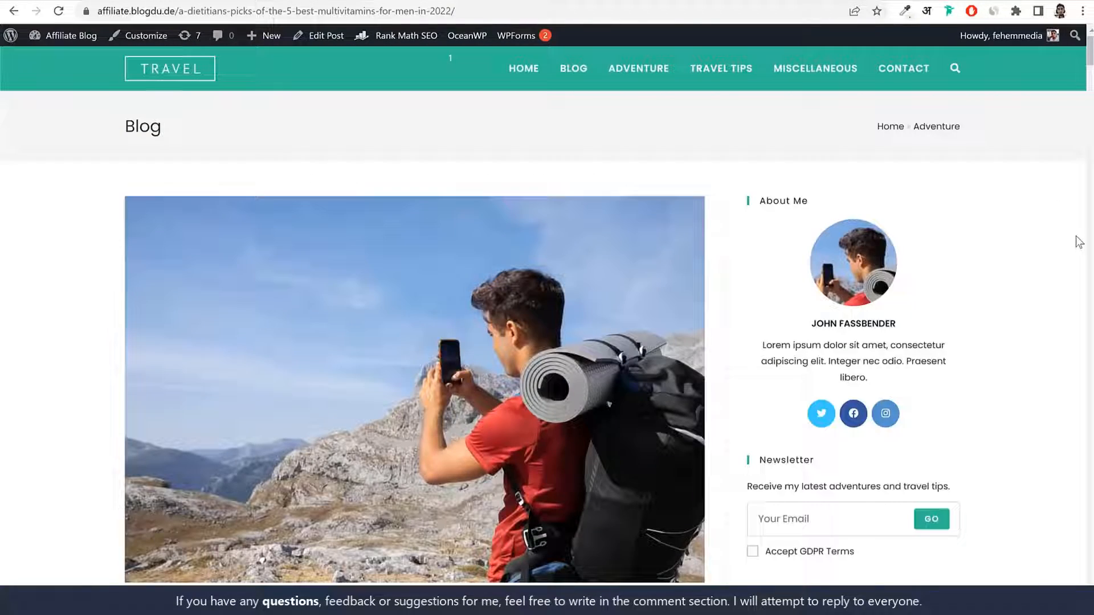
Open the Adventure category page and review its post entries and page-number navigation
{"action": "left_click", "coordinate": [645, 85]}
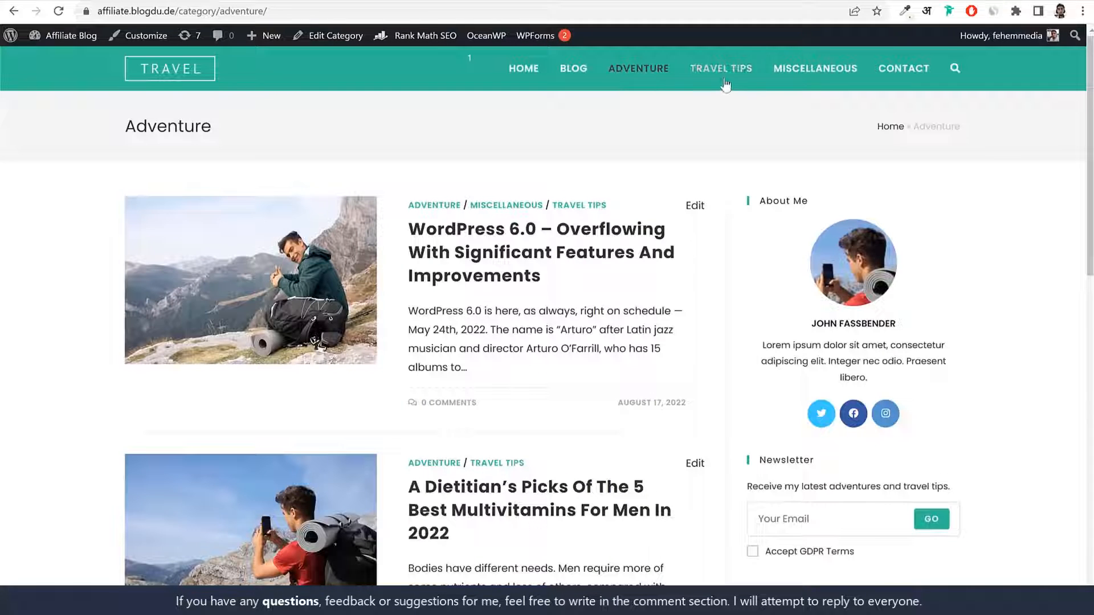
{"action": "scroll", "coordinate": [576, 478], "scroll_direction": "down", "scroll_amount": 20}
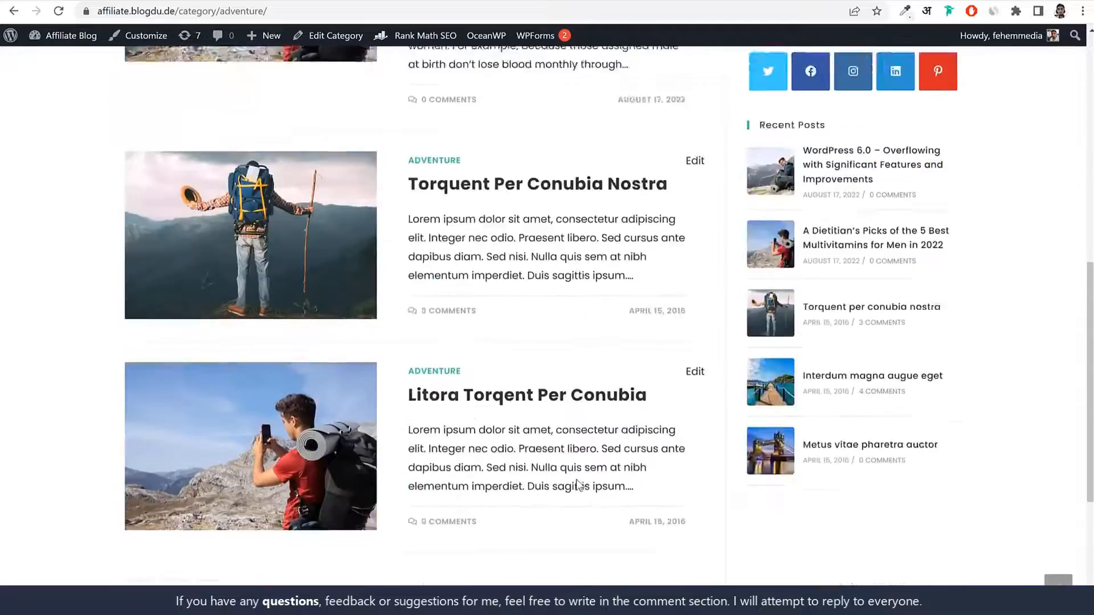
{"action": "scroll", "coordinate": [576, 479], "scroll_direction": "up", "scroll_amount": 20}
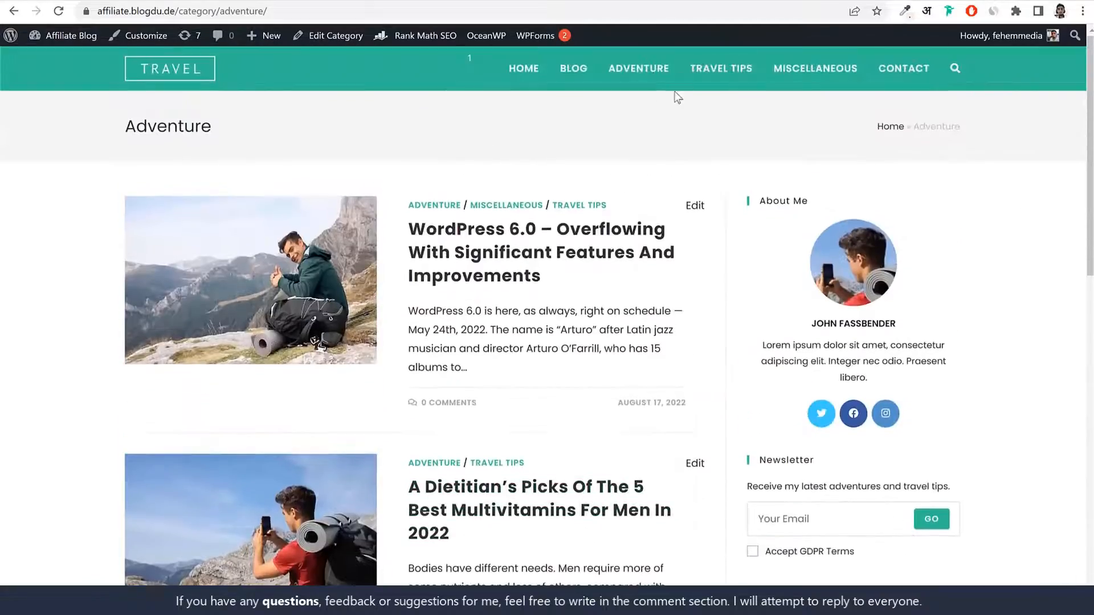
{"action": "scroll", "coordinate": [611, 320], "scroll_direction": "down", "scroll_amount": 13}
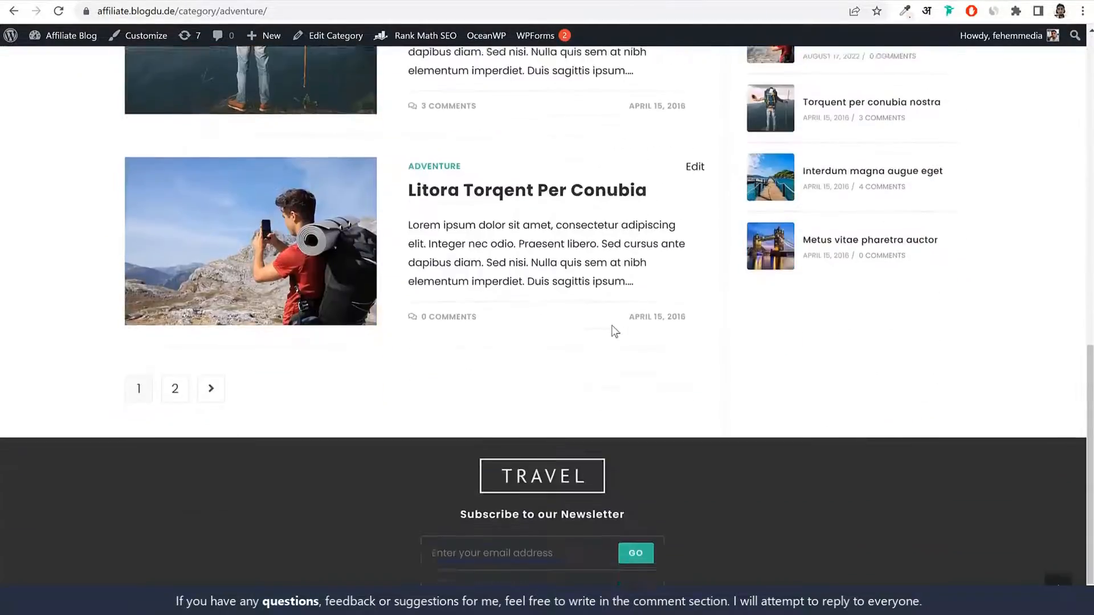
{"action": "scroll", "coordinate": [389, 251], "scroll_direction": "up", "scroll_amount": 6}
{"action": "scroll", "coordinate": [527, 228], "scroll_direction": "up", "scroll_amount": 6}
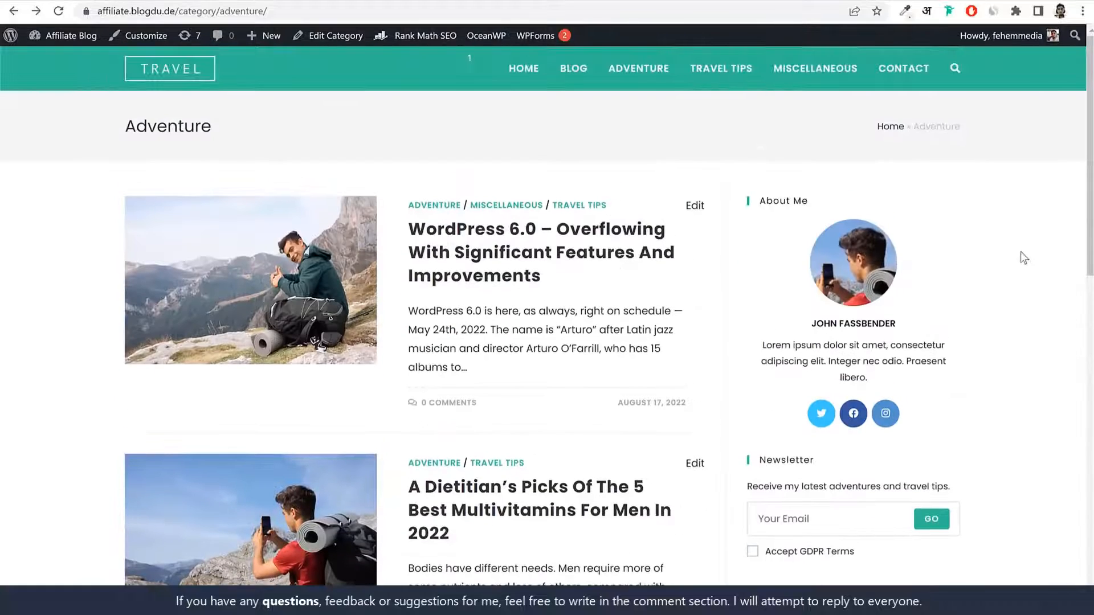
Return to the blog's homepage and inspect its full web address, affiliate.blogdu.de
{"action": "left_click", "coordinate": [167, 77]}
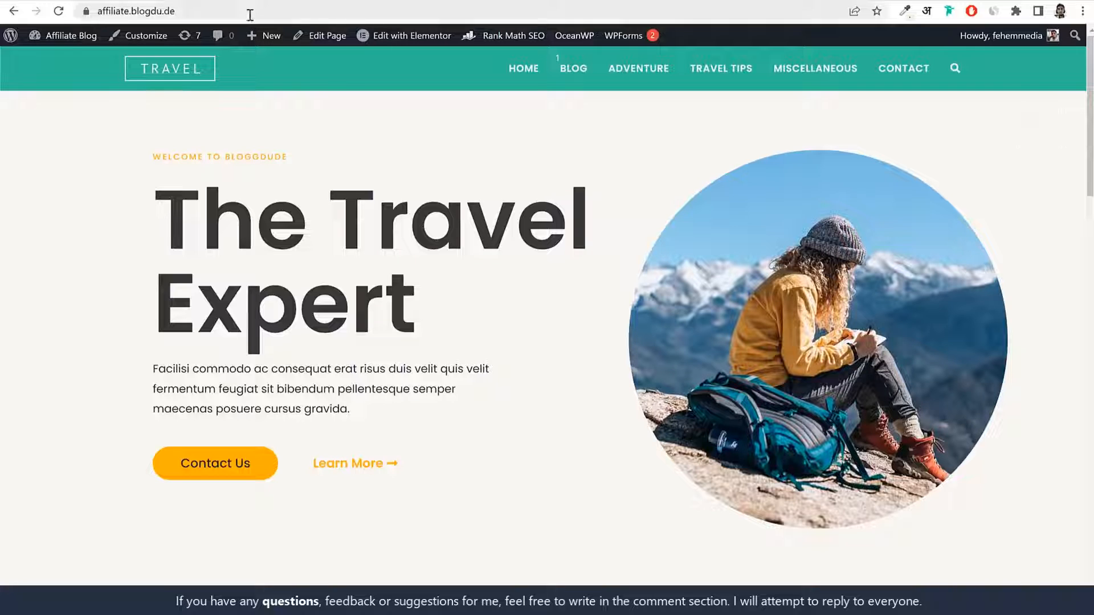
{"action": "left_click", "coordinate": [143, 10]}
{"action": "left_click", "coordinate": [202, 10]}
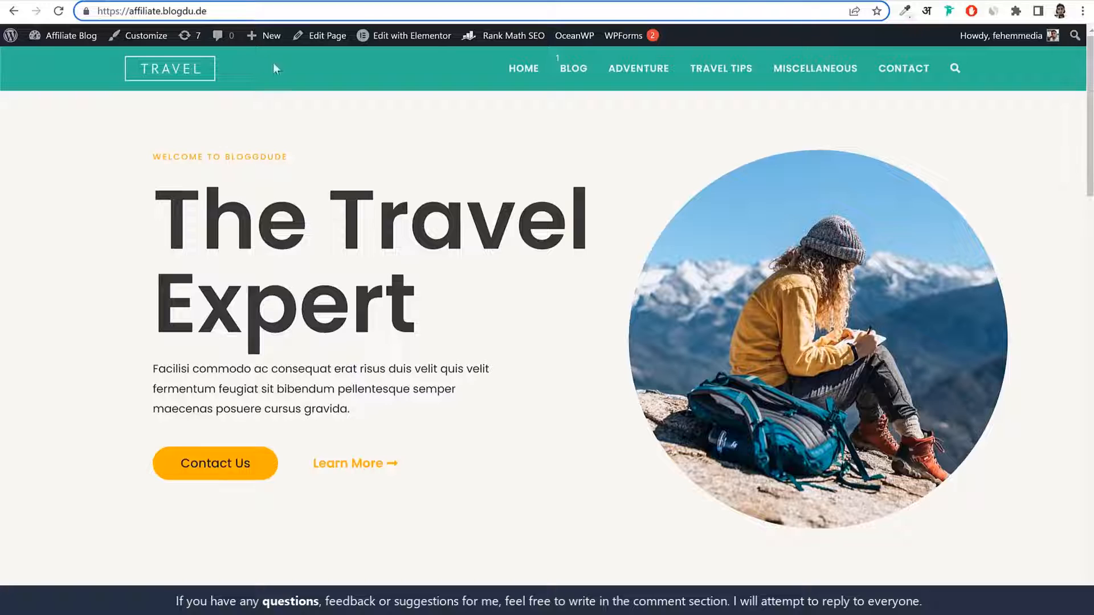
{"action": "left_click", "coordinate": [313, 109]}
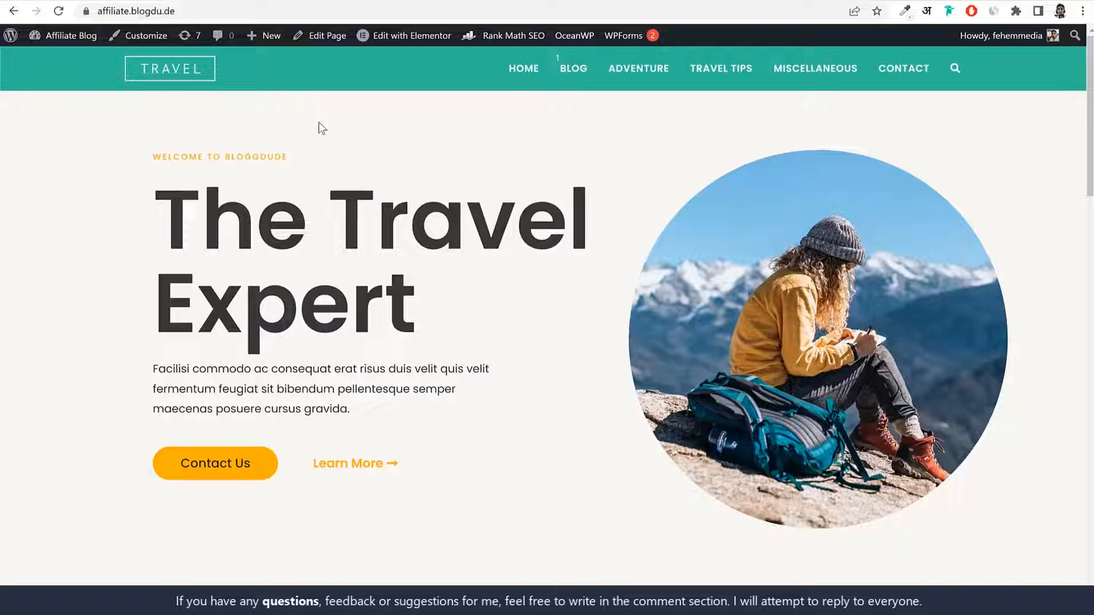
Open the address w3qna.com/ht in a new browser tab
{"action": "key", "text": "ctrl+t"}
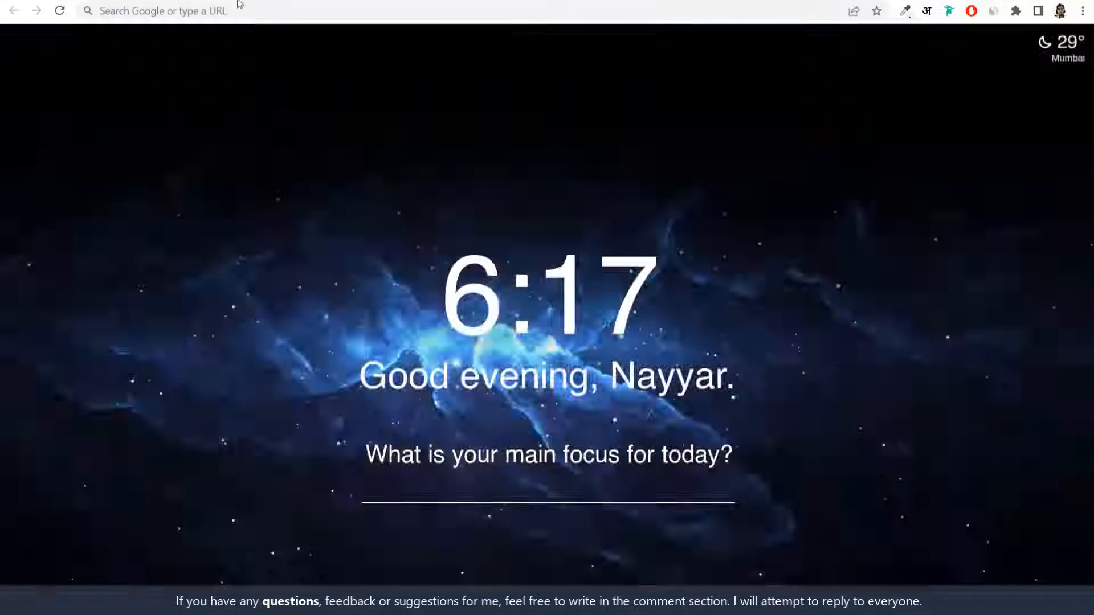
{"action": "left_click", "coordinate": [269, 11]}
{"action": "type", "text": "w3qna.com/ht"}
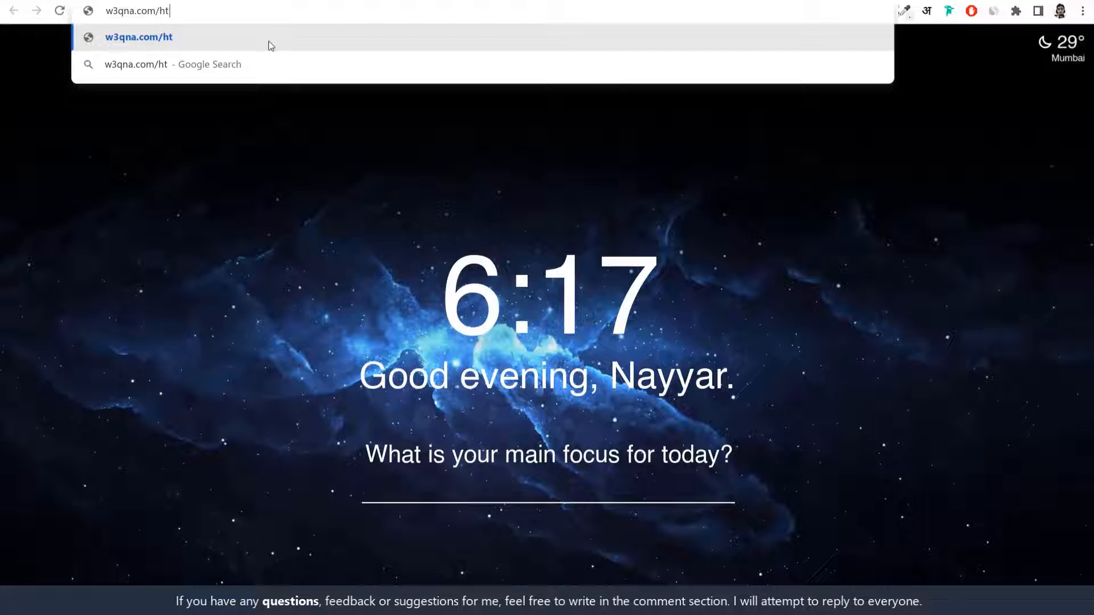
{"action": "key", "text": "Return"}
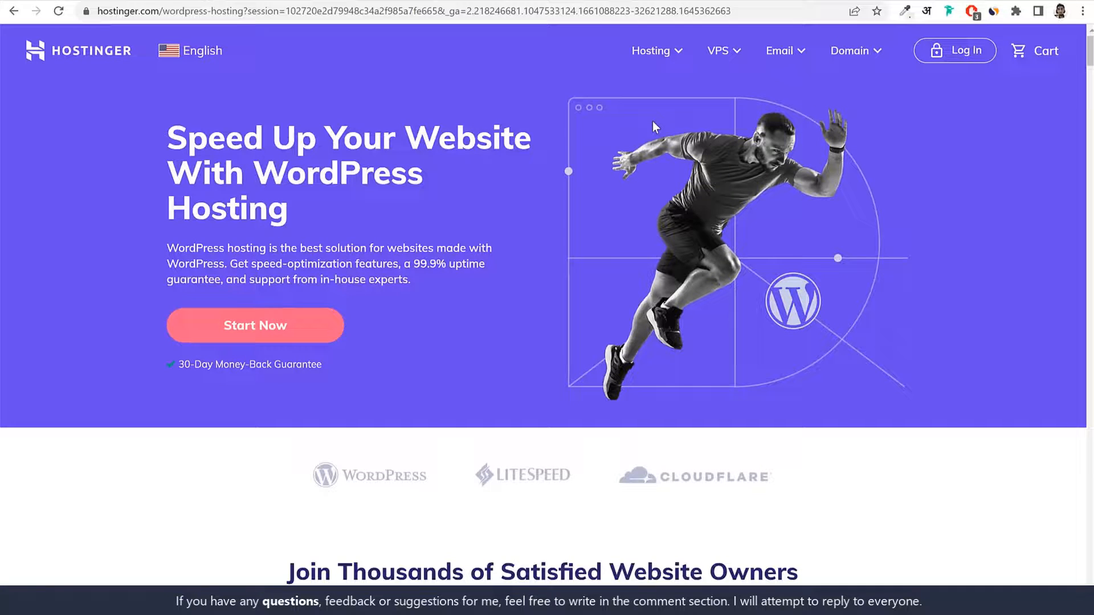
Highlight the words "WordPress Hosting" in the Hostinger page's main headline
{"action": "left_click_drag", "start_coordinate": [255, 171], "coordinate": [298, 213]}
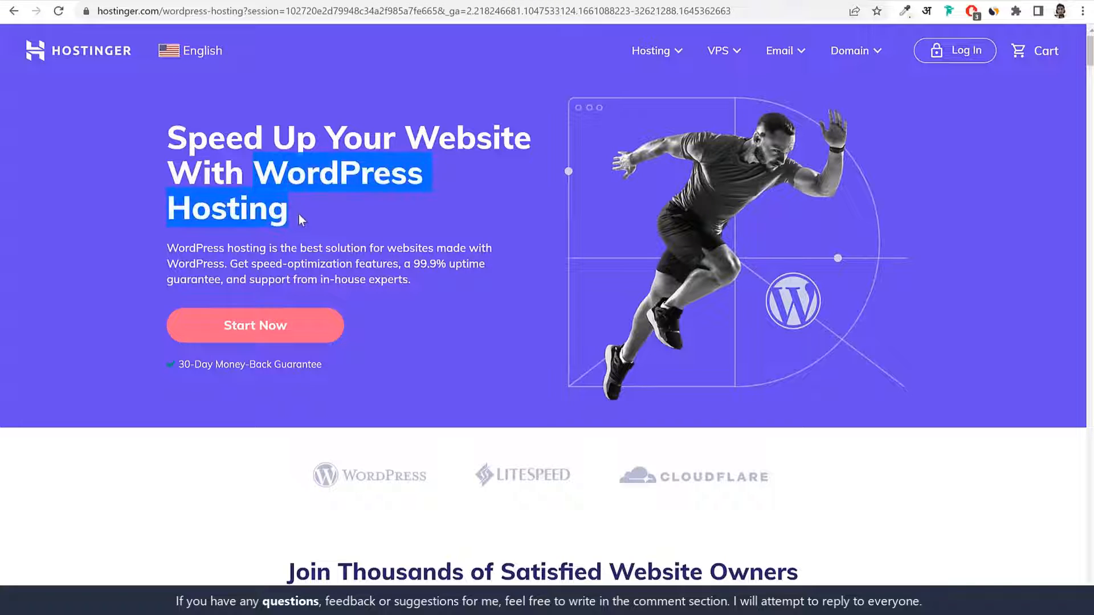
{"action": "left_click", "coordinate": [299, 214]}
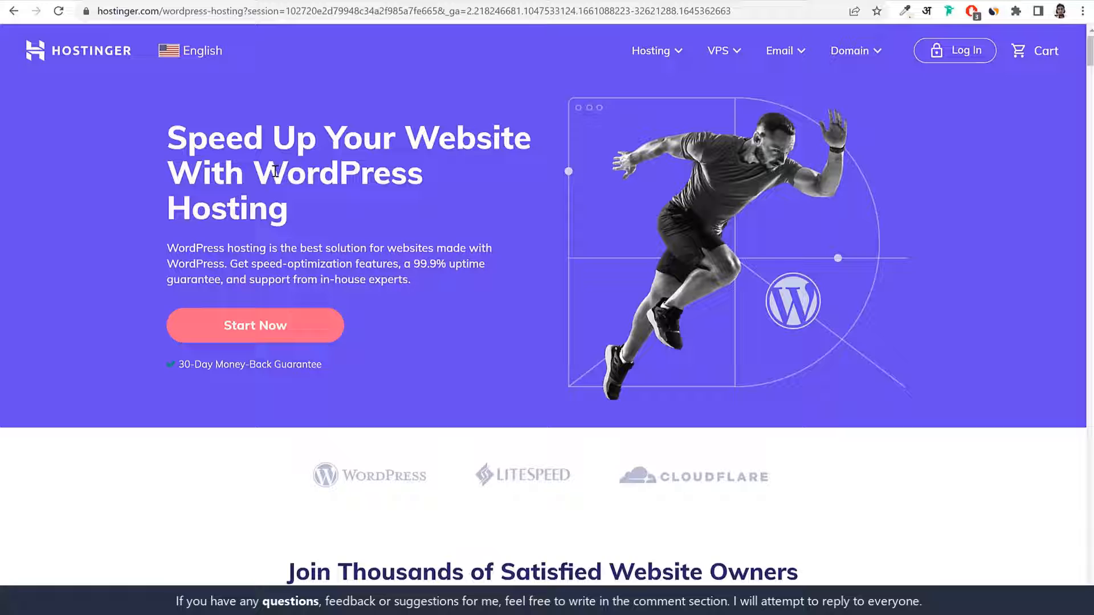
{"action": "left_click_drag", "start_coordinate": [258, 171], "coordinate": [290, 214]}
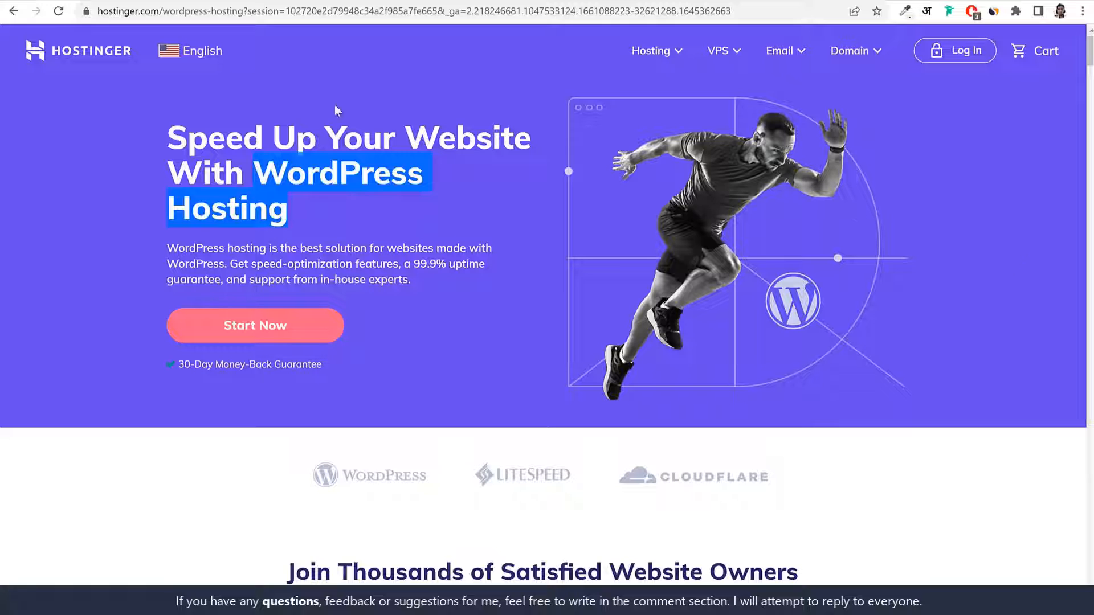
Open Hostinger's homepage and review its All-In-One Web Hosting plan
{"action": "left_click", "coordinate": [73, 51]}
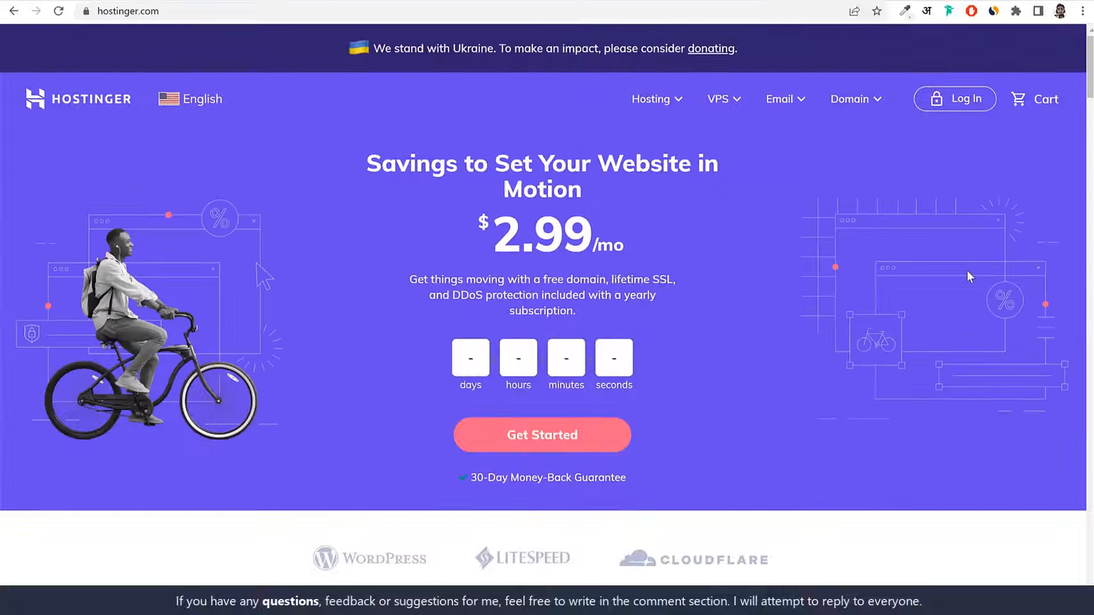
{"action": "scroll", "coordinate": [994, 313], "scroll_direction": "down", "scroll_amount": 10}
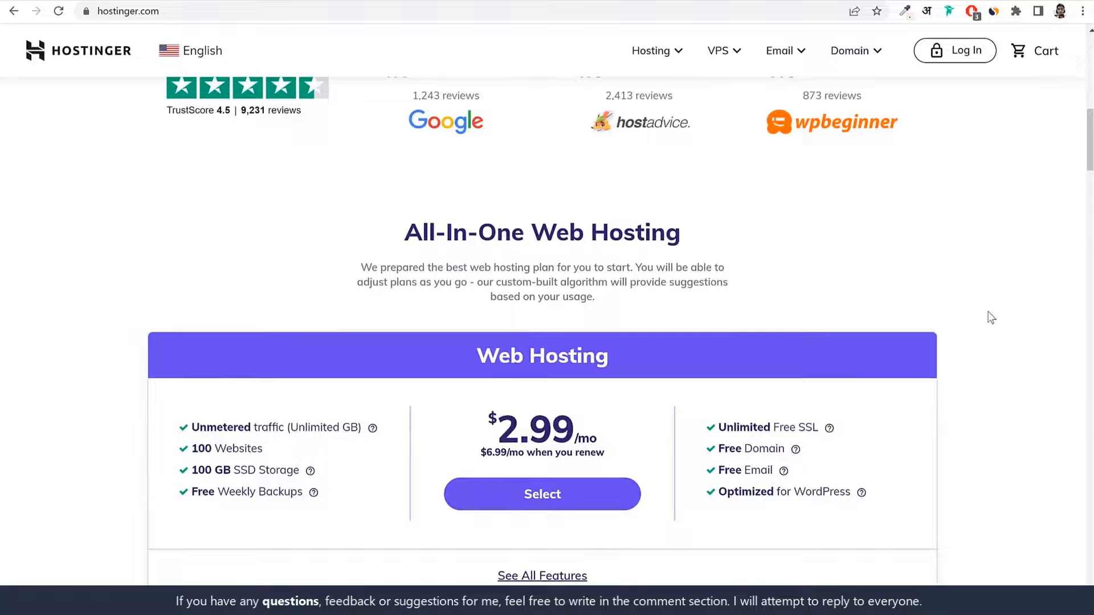
{"action": "scroll", "coordinate": [994, 313], "scroll_direction": "down", "scroll_amount": 2}
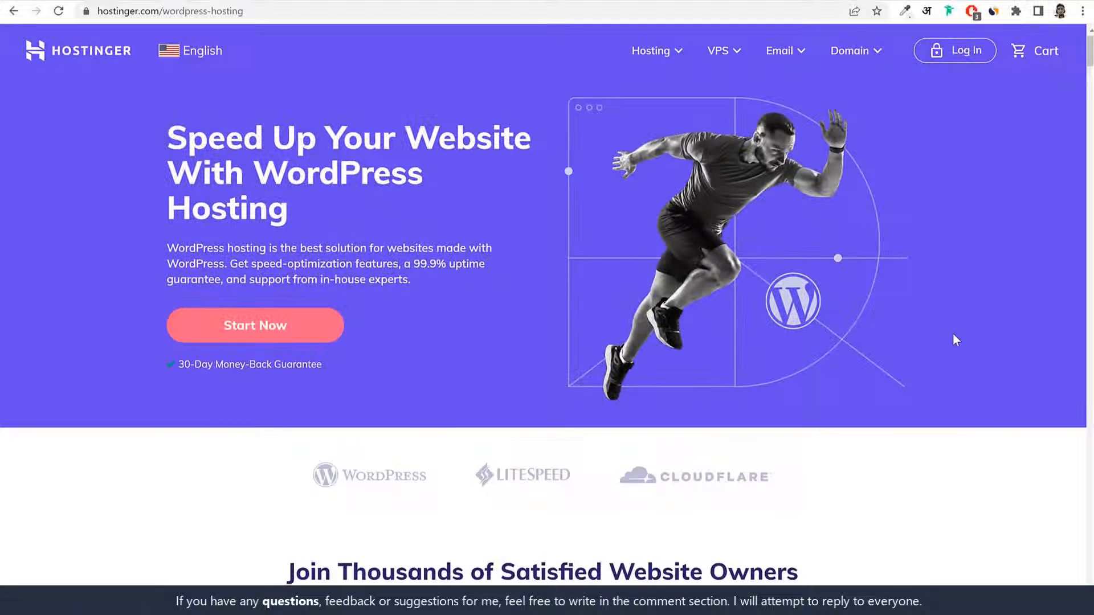
Review the Trustpilot customer reviews and the four WordPress hosting plans with their monthly prices on Hostinger's WordPress hosting page
{"action": "scroll", "coordinate": [955, 338], "scroll_direction": "down", "scroll_amount": 4}
{"action": "scroll", "coordinate": [953, 335], "scroll_direction": "down", "scroll_amount": 1}
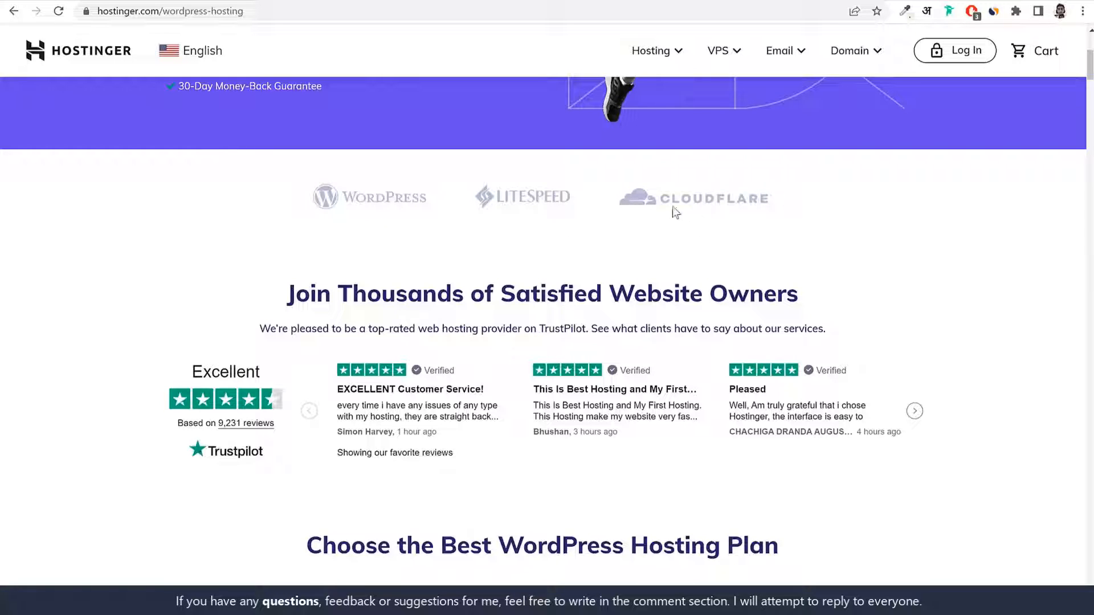
{"action": "scroll", "coordinate": [750, 219], "scroll_direction": "down", "scroll_amount": 1}
{"action": "scroll", "coordinate": [750, 218], "scroll_direction": "down", "scroll_amount": 2}
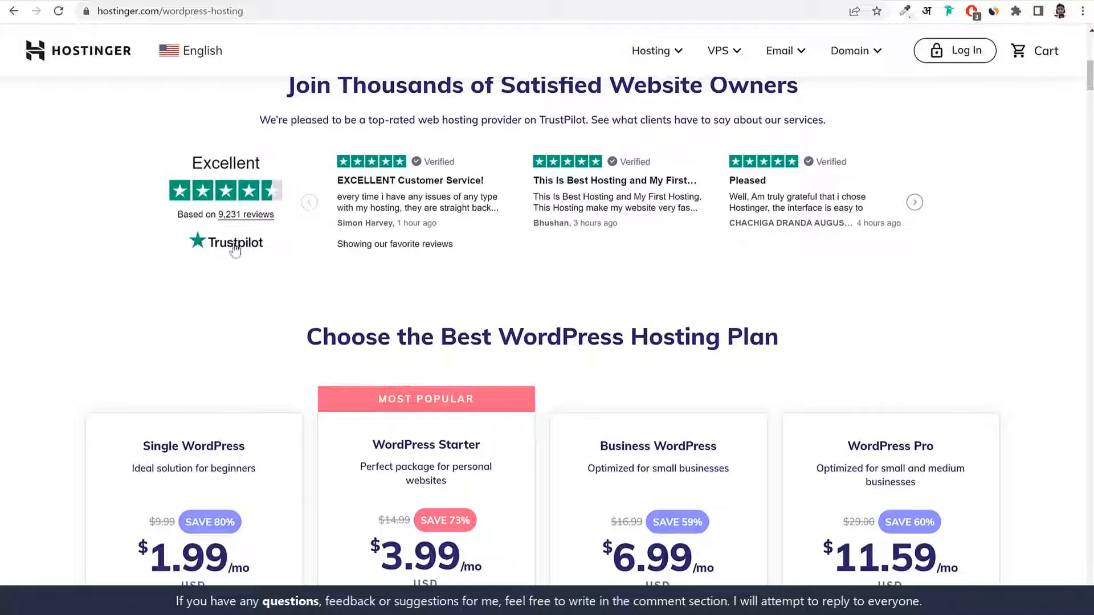
{"action": "scroll", "coordinate": [967, 268], "scroll_direction": "down", "scroll_amount": 1}
{"action": "scroll", "coordinate": [967, 268], "scroll_direction": "down", "scroll_amount": 3}
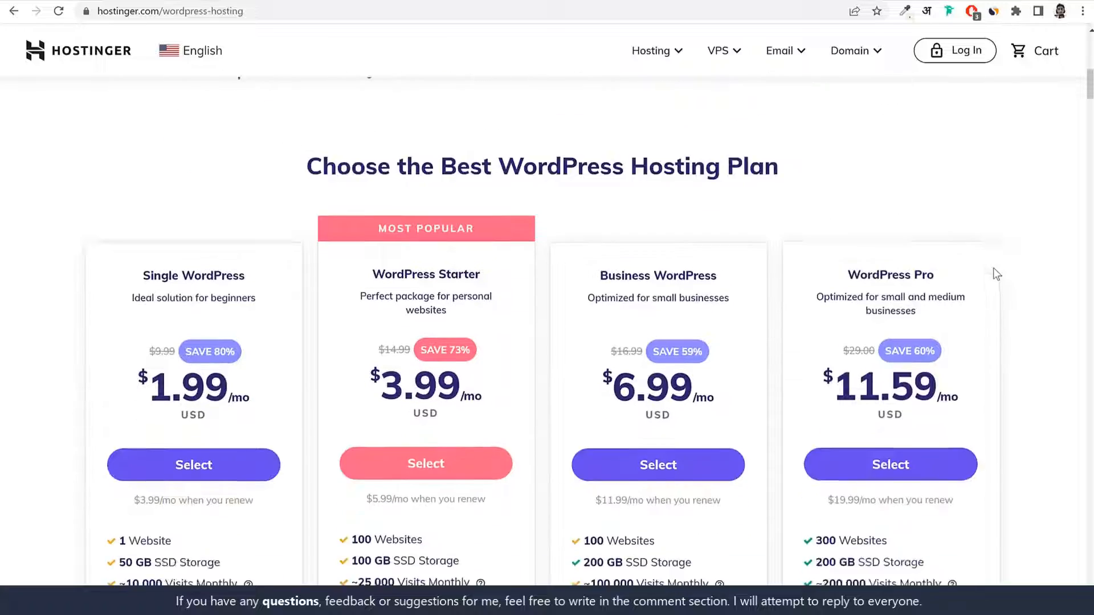
{"action": "scroll", "coordinate": [1001, 271], "scroll_direction": "up", "scroll_amount": 1}
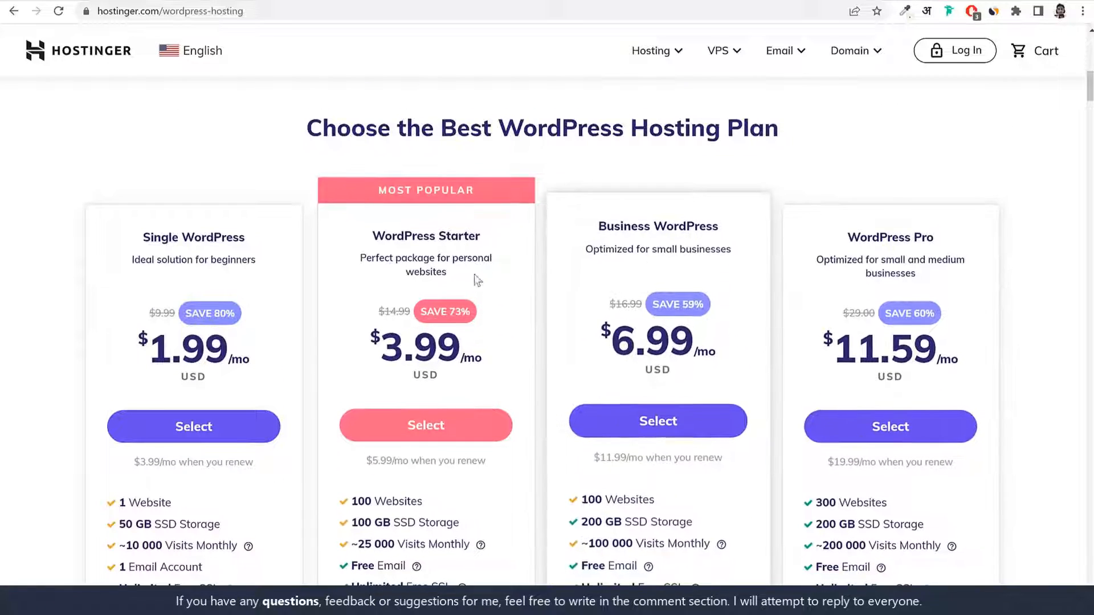
{"action": "scroll", "coordinate": [1019, 279], "scroll_direction": "down", "scroll_amount": 1}
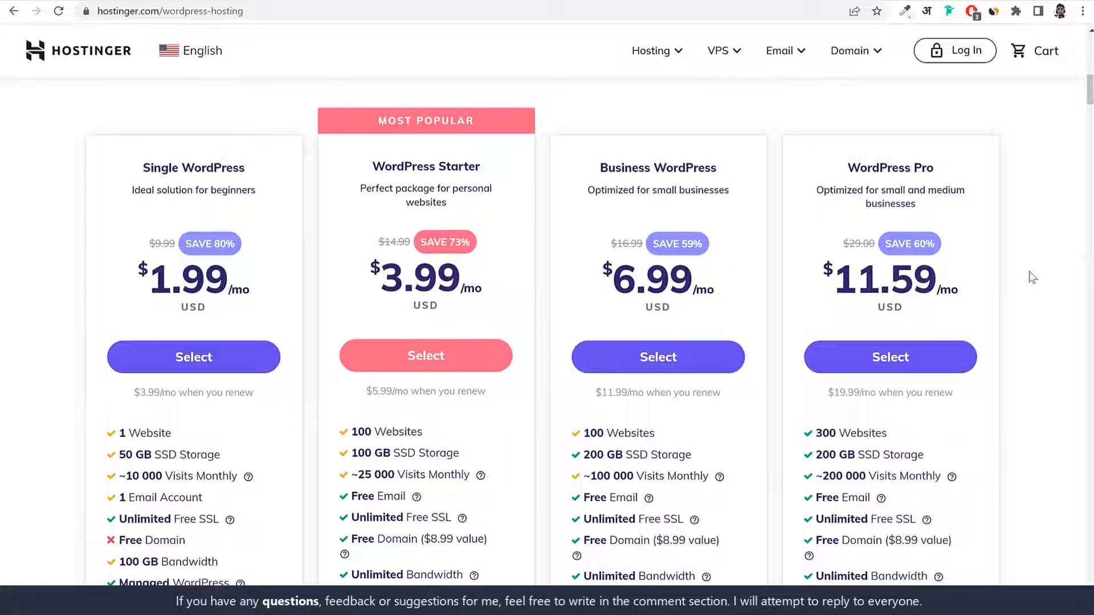
Highlight the WordPress Starter plan's name and examine its feature list, from the number of websites down to the databases
{"action": "left_click_drag", "start_coordinate": [371, 156], "coordinate": [493, 151]}
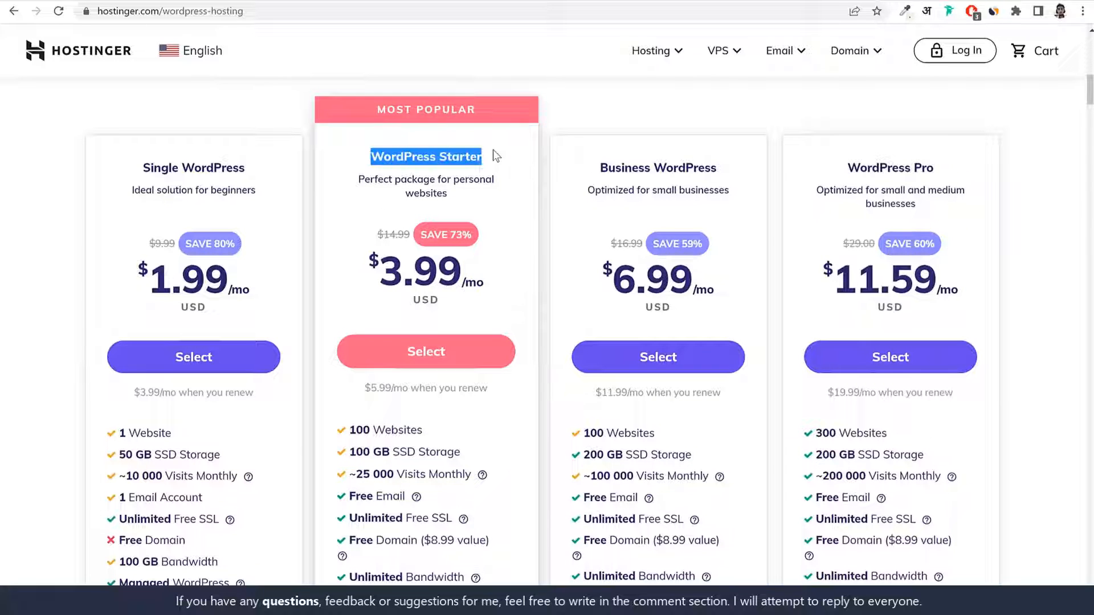
{"action": "left_click", "coordinate": [486, 156]}
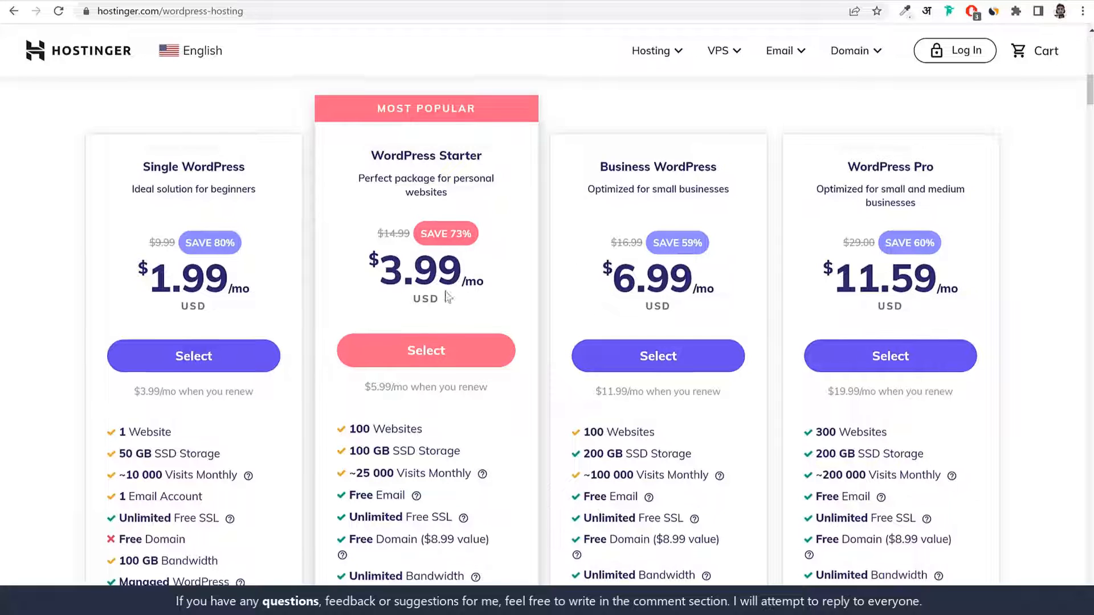
{"action": "scroll", "coordinate": [449, 297], "scroll_direction": "down", "scroll_amount": 2}
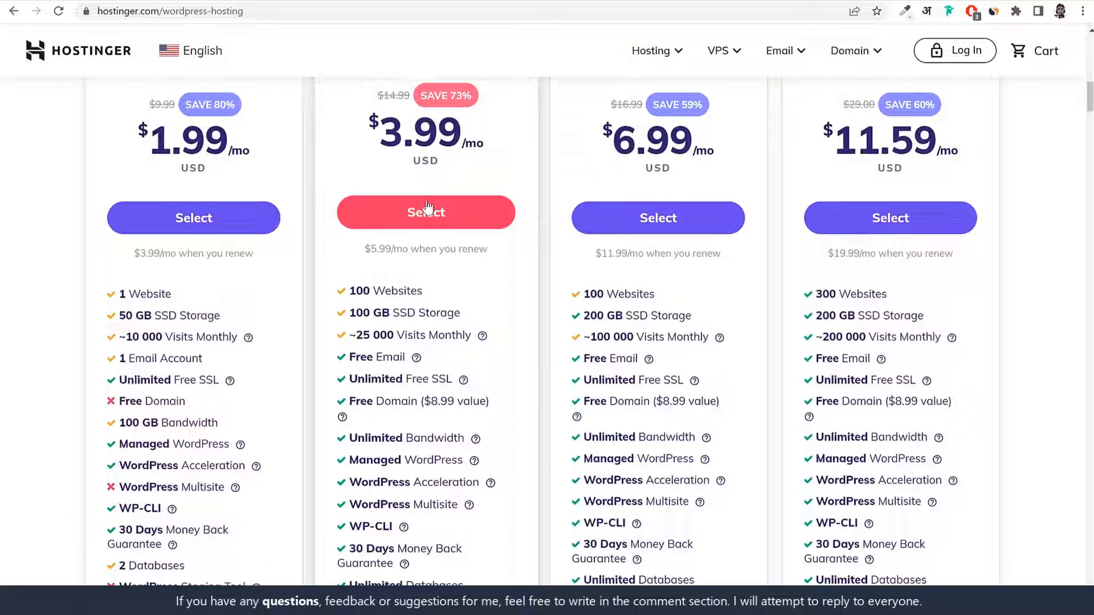
{"action": "scroll", "coordinate": [428, 208], "scroll_direction": "down", "scroll_amount": 2}
{"action": "left_click_drag", "start_coordinate": [356, 151], "coordinate": [388, 195]}
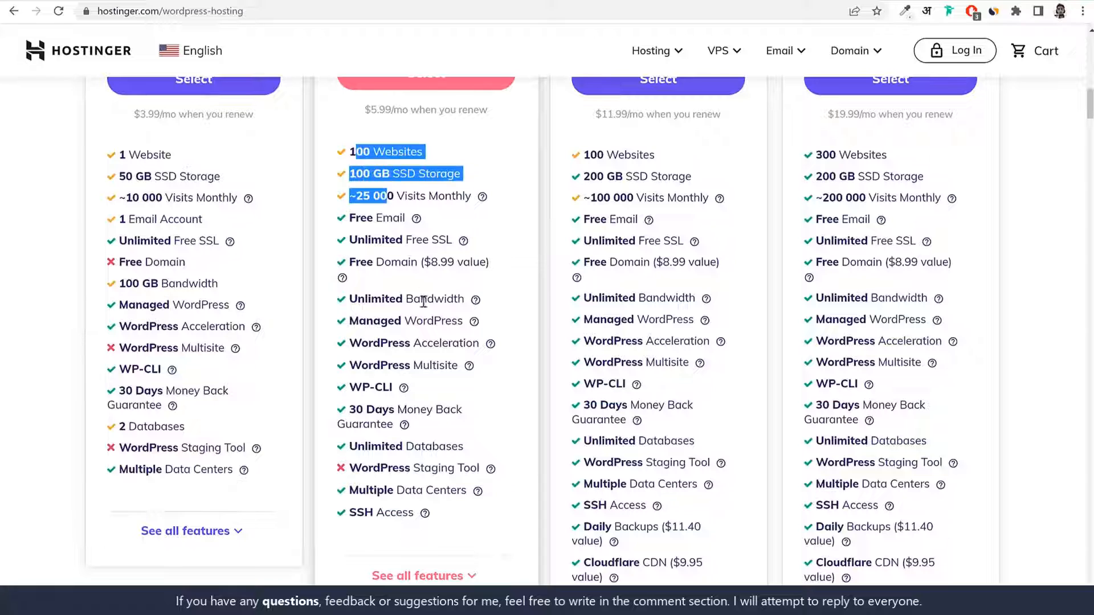
{"action": "left_click_drag", "start_coordinate": [423, 302], "coordinate": [463, 462]}
{"action": "left_click", "coordinate": [515, 377]}
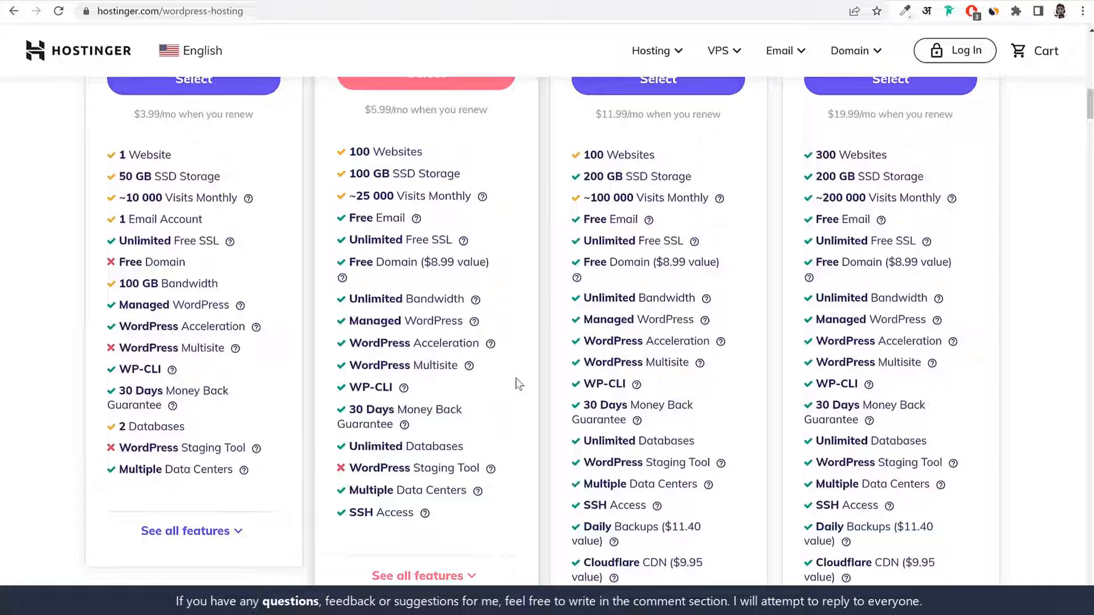
Highlight the WordPress Starter plan's name again, followed by its "100 Websites" allowance
{"action": "scroll", "coordinate": [515, 377], "scroll_direction": "up", "scroll_amount": 4}
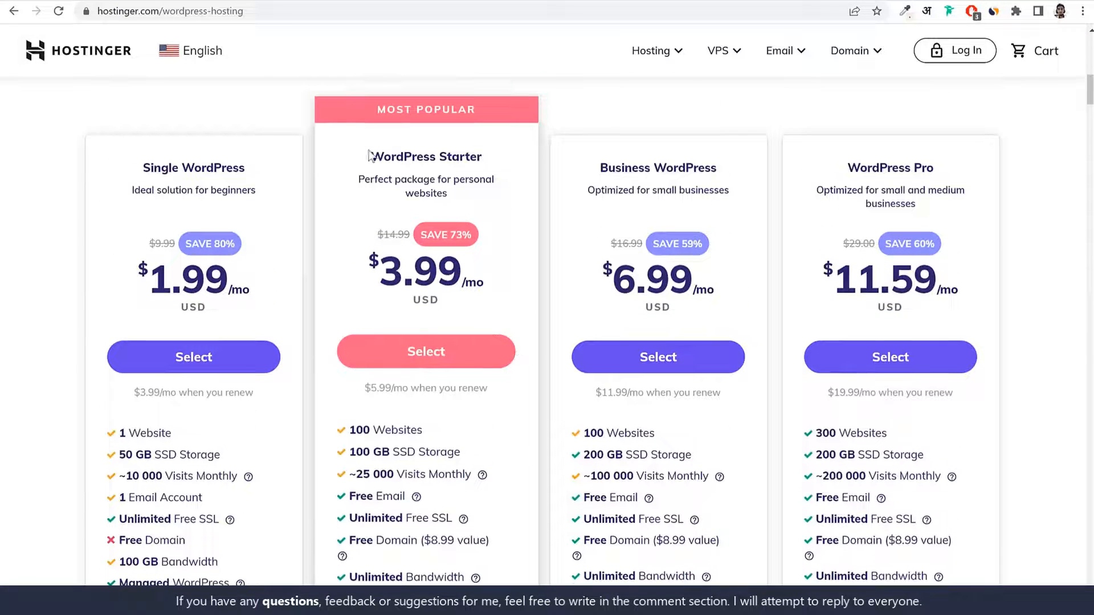
{"action": "left_click_drag", "start_coordinate": [369, 153], "coordinate": [490, 152]}
{"action": "left_click", "coordinate": [490, 154]}
{"action": "left_click_drag", "start_coordinate": [440, 432], "coordinate": [349, 431]}
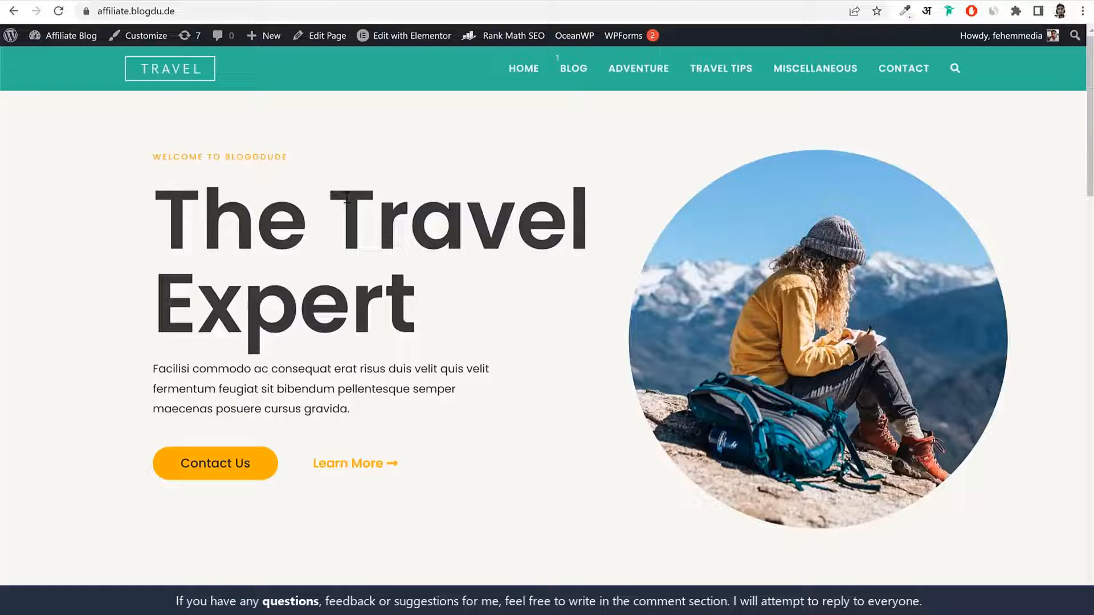
Highlight the words "Travel Expert" in the main headline of the travel blog's homepage
{"action": "left_click_drag", "start_coordinate": [345, 196], "coordinate": [432, 323]}
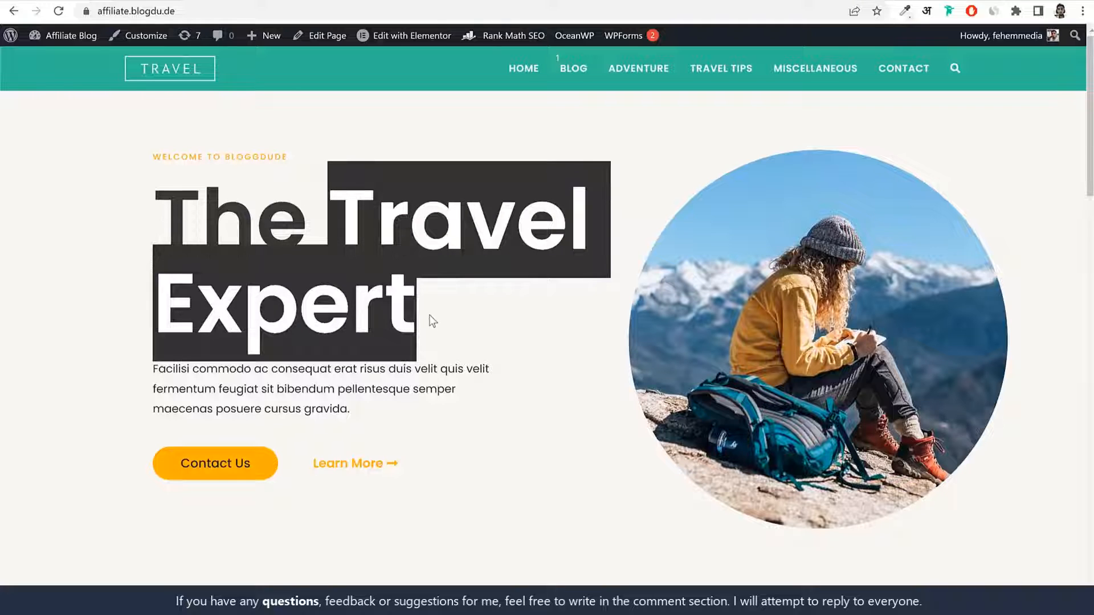
{"action": "left_click", "coordinate": [431, 320]}
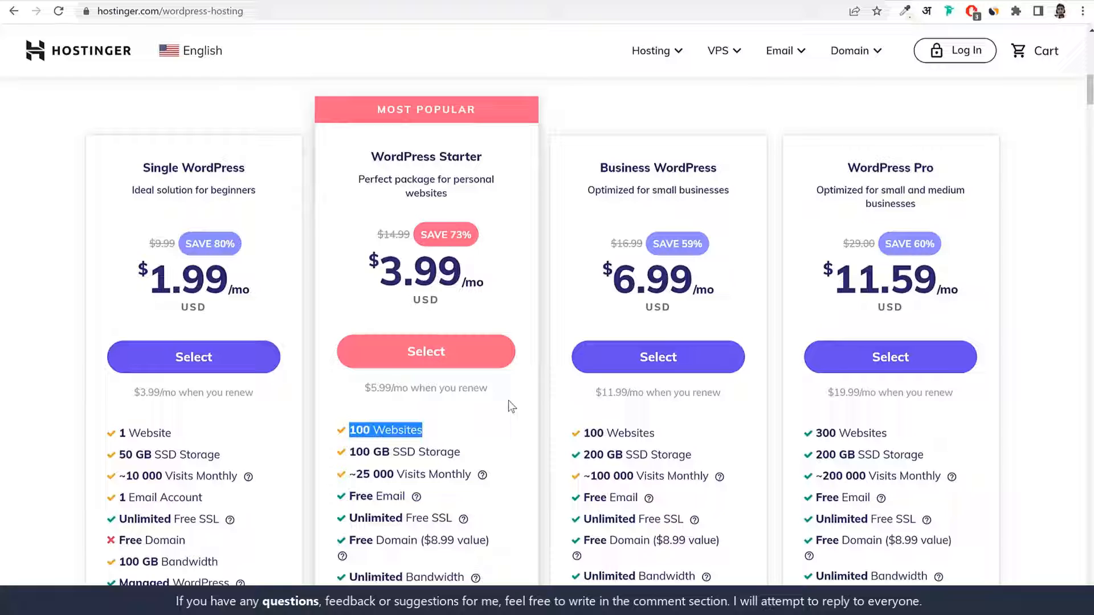
Return to Hostinger's plans and highlight the WordPress Starter name and its "100 GB SSD Storage" feature
{"action": "left_click_drag", "start_coordinate": [443, 437], "coordinate": [350, 433]}
{"action": "mouse_move", "coordinate": [372, 155]}
{"action": "left_mouse_down"}
{"action": "mouse_move", "coordinate": [480, 161]}
{"action": "mouse_move", "coordinate": [362, 155]}
{"action": "left_mouse_up"}
{"action": "left_click", "coordinate": [484, 158]}
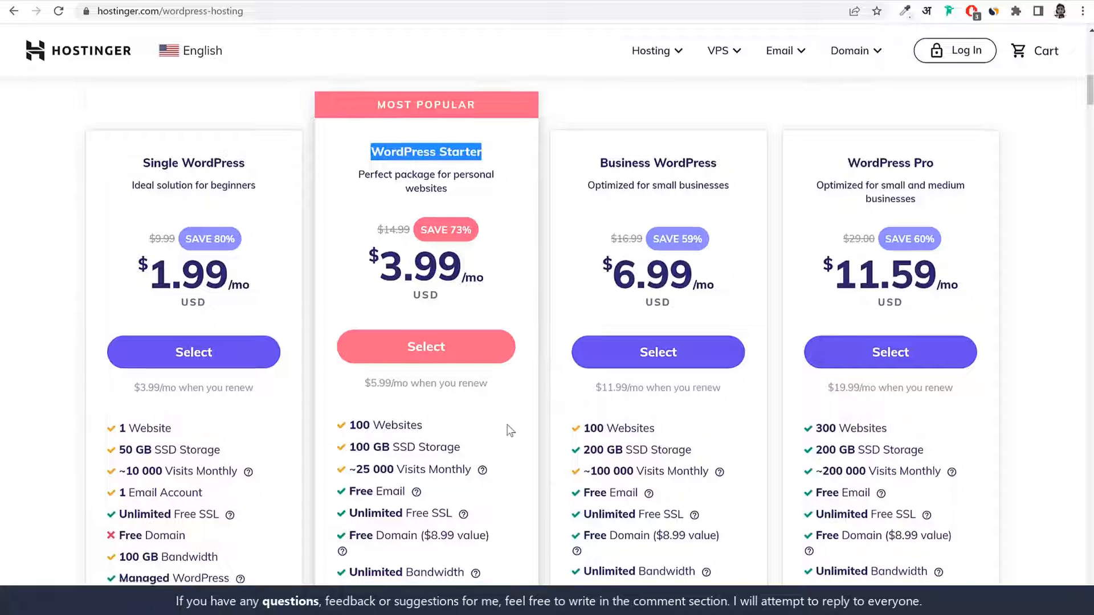
{"action": "scroll", "coordinate": [481, 328], "scroll_direction": "down", "scroll_amount": 2}
{"action": "left_click_drag", "start_coordinate": [461, 317], "coordinate": [346, 313]}
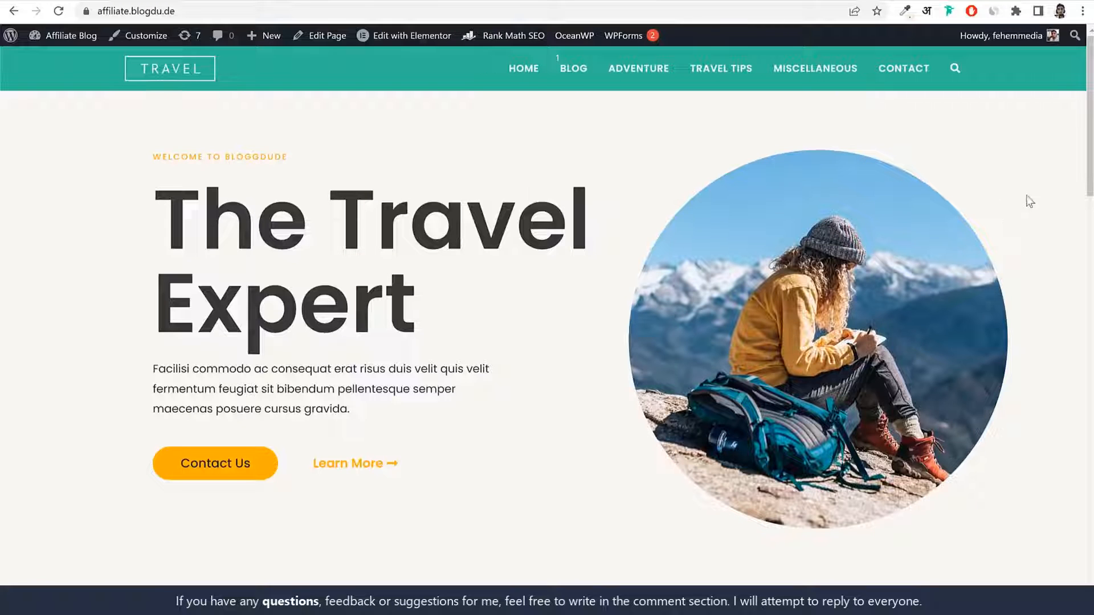
Look over the travel blog's homepage, from the main headline to the Featured Articles section
{"action": "scroll", "coordinate": [1026, 261], "scroll_direction": "down", "scroll_amount": 20}
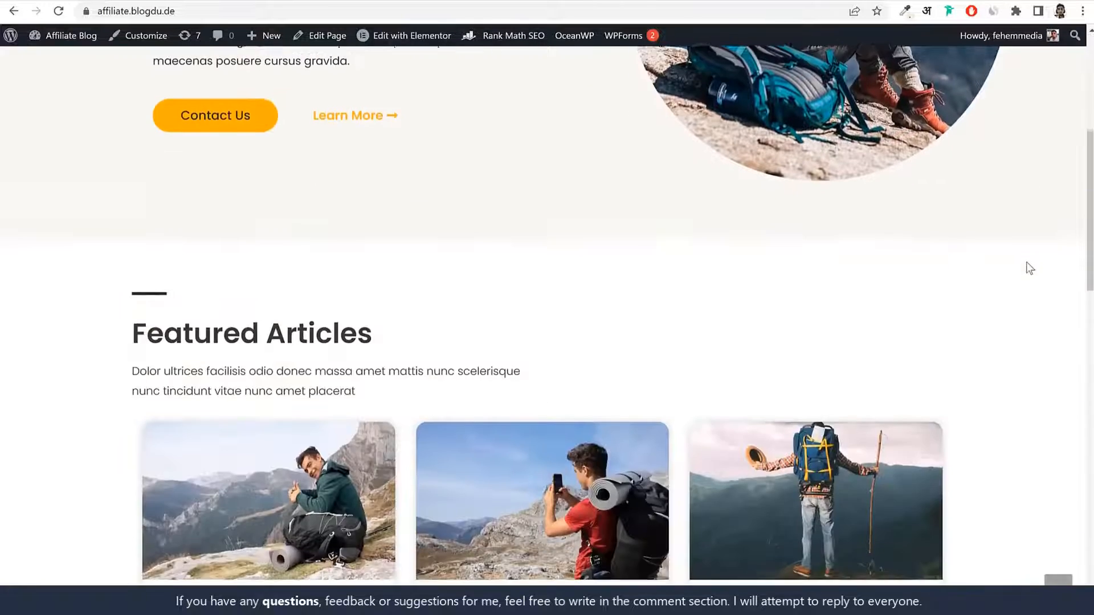
{"action": "scroll", "coordinate": [1026, 268], "scroll_direction": "up", "scroll_amount": 20}
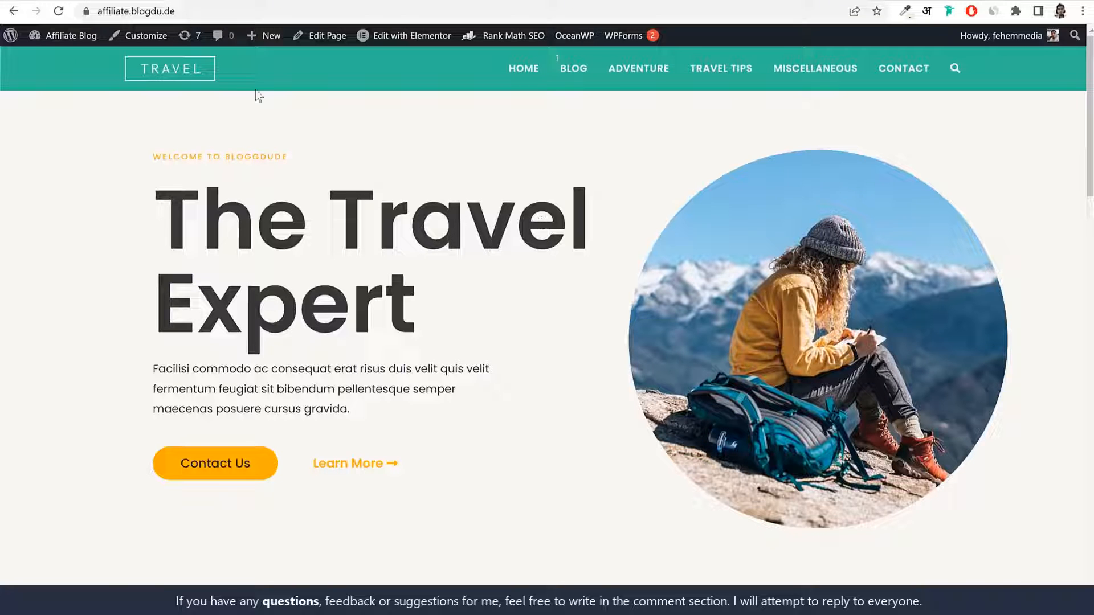
Return to the WordPress Starter plan and highlight the "100 GB" and "SSD Storage" parts of its storage feature
{"action": "left_click_drag", "start_coordinate": [350, 313], "coordinate": [472, 317]}
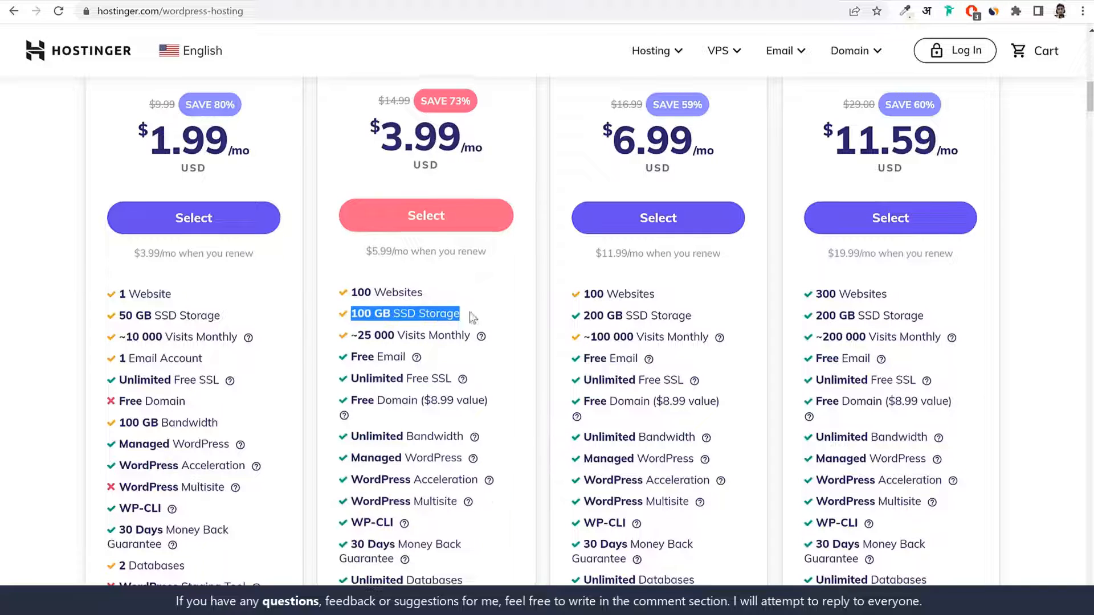
{"action": "left_click", "coordinate": [425, 314]}
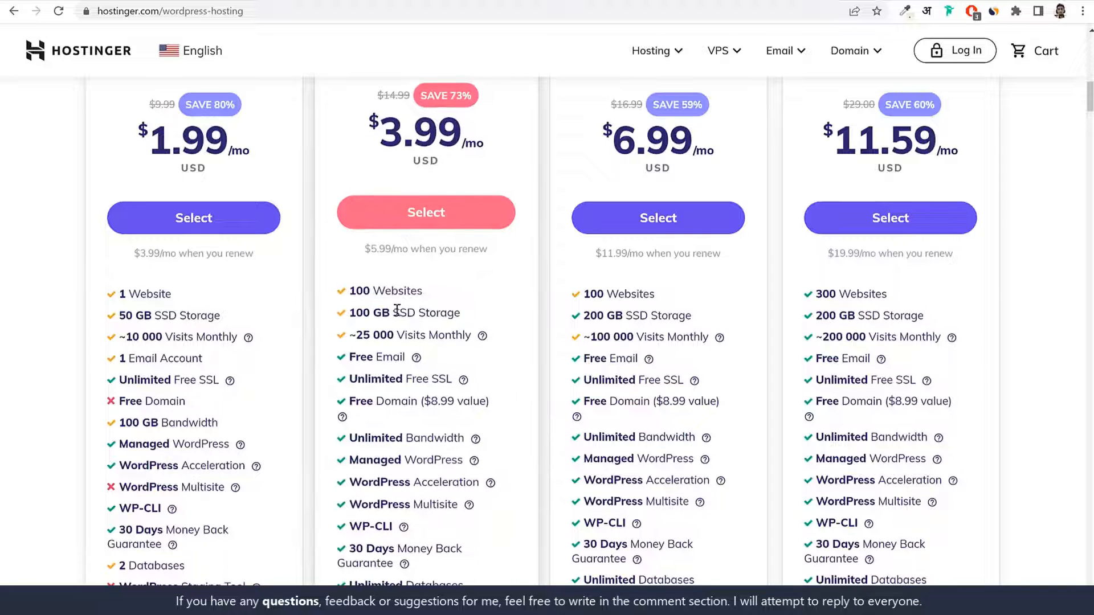
{"action": "left_click_drag", "start_coordinate": [393, 312], "coordinate": [347, 311]}
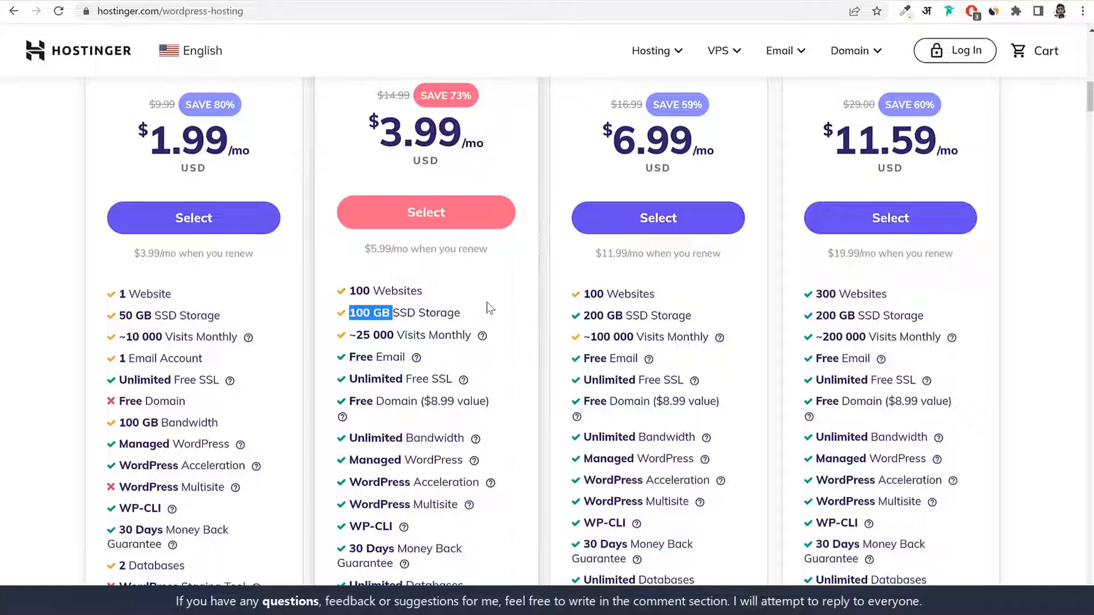
{"action": "left_click", "coordinate": [516, 306]}
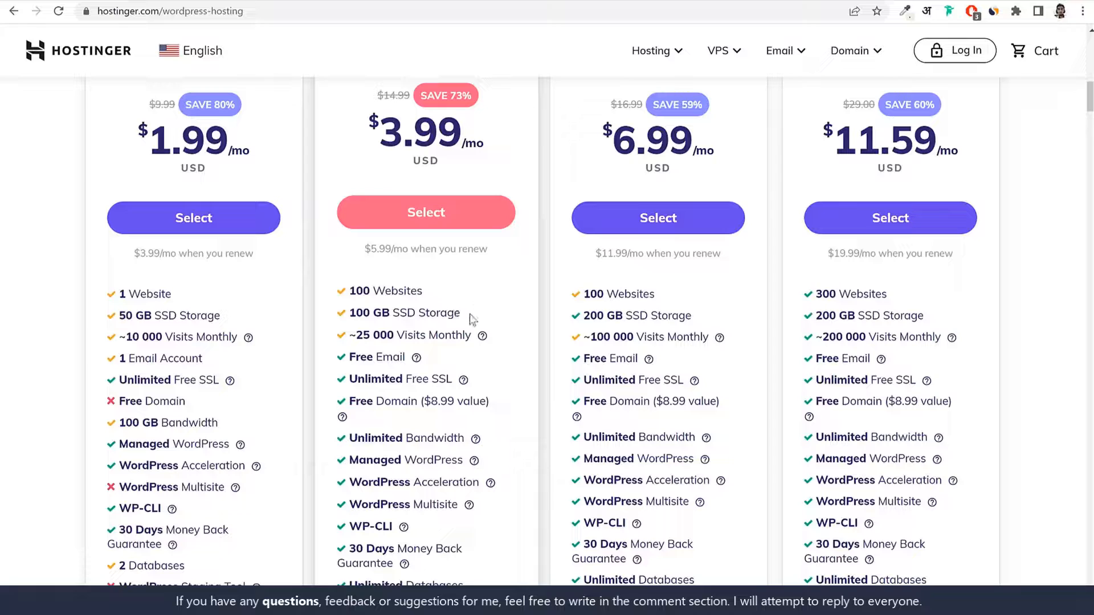
{"action": "left_click_drag", "start_coordinate": [484, 311], "coordinate": [392, 313]}
{"action": "left_click", "coordinate": [465, 313]}
{"action": "left_click_drag", "start_coordinate": [465, 314], "coordinate": [390, 313]}
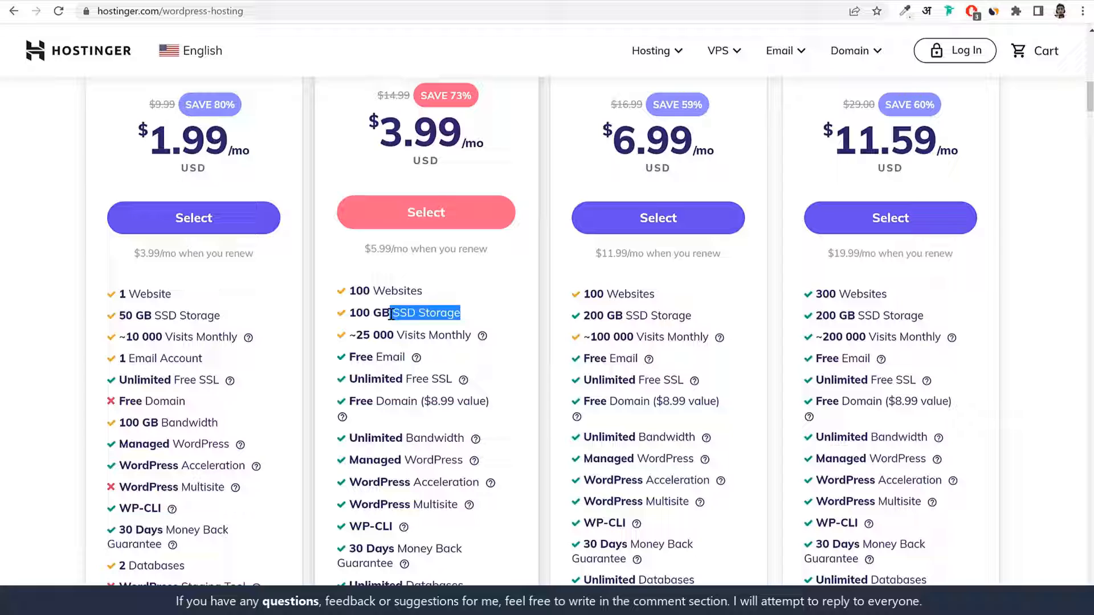
{"action": "left_click", "coordinate": [420, 313]}
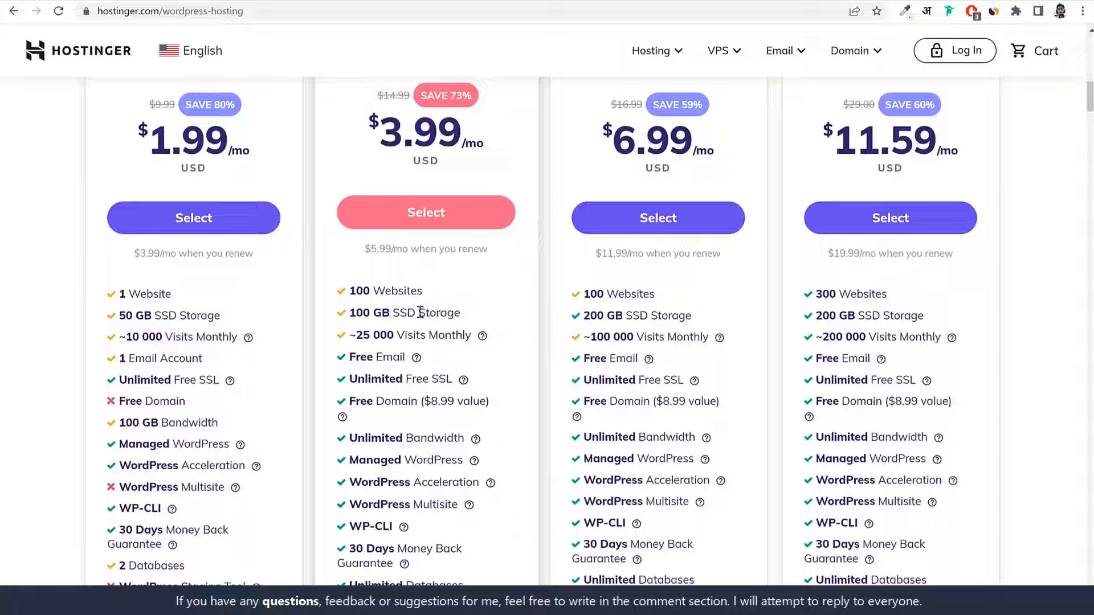
{"action": "left_click_drag", "start_coordinate": [421, 313], "coordinate": [392, 313]}
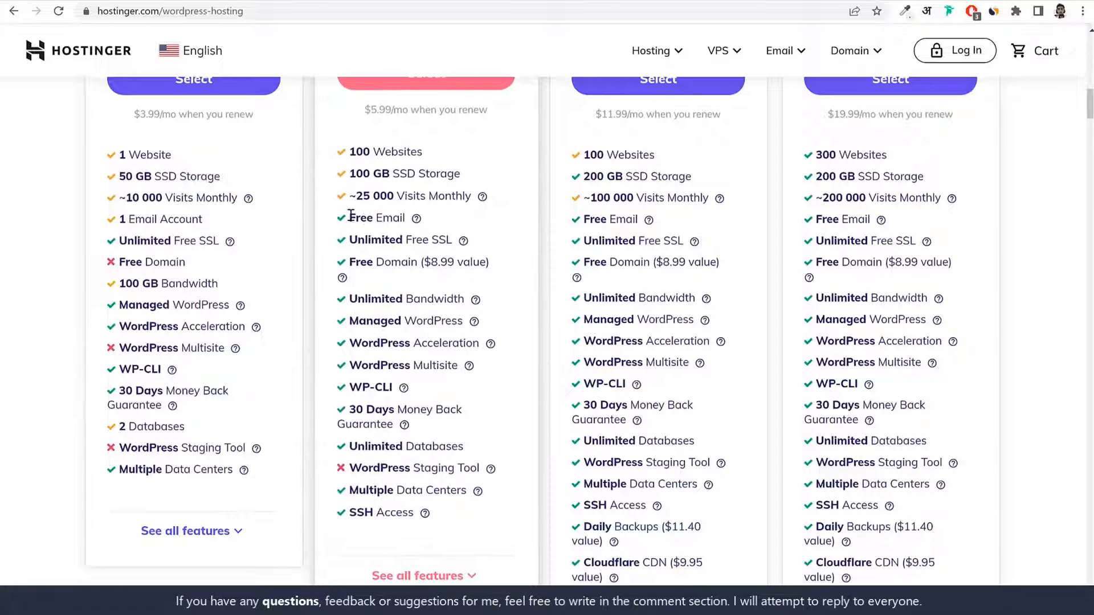
Highlight the WordPress Starter plan's Free Email and Unlimited Free SSL features and read the SSL explanation
{"action": "left_click_drag", "start_coordinate": [349, 217], "coordinate": [404, 218]}
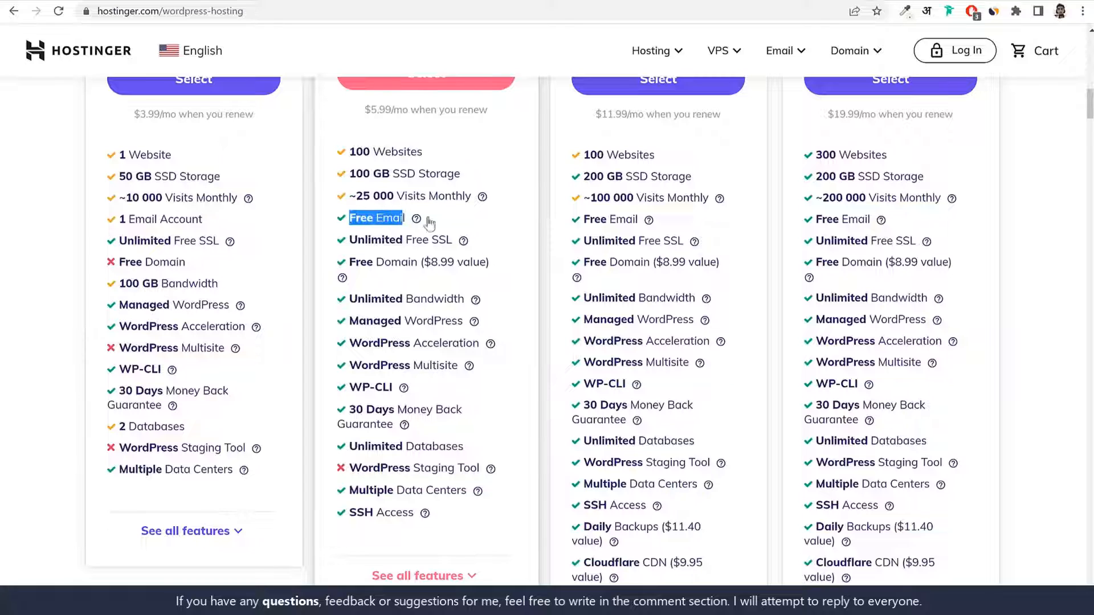
{"action": "left_click", "coordinate": [491, 227]}
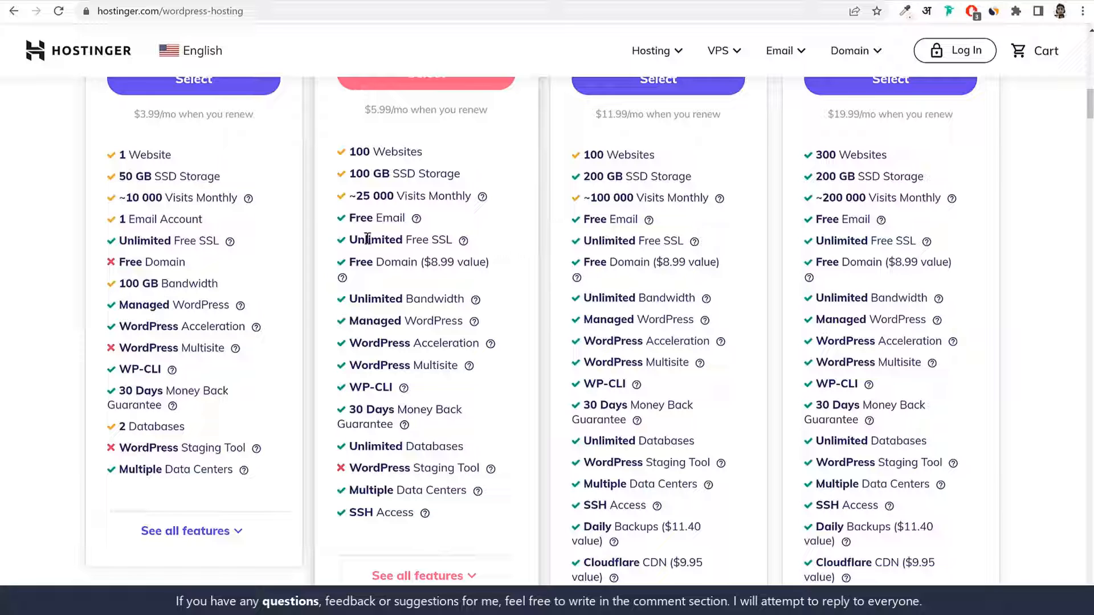
{"action": "left_click_drag", "start_coordinate": [349, 240], "coordinate": [453, 240]}
{"action": "mouse_move", "coordinate": [466, 242]}
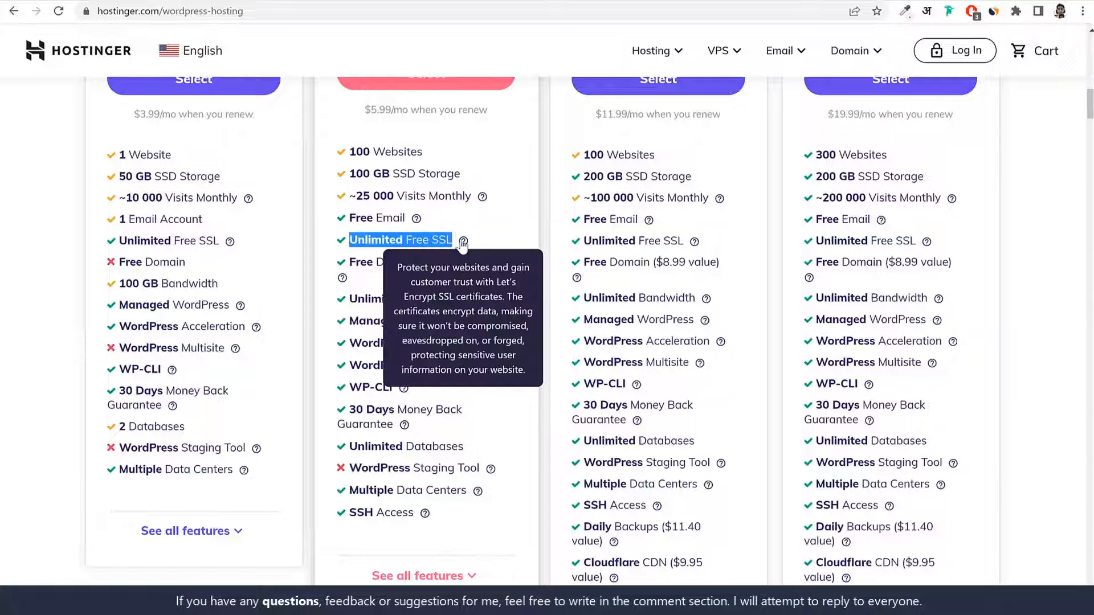
{"action": "left_click", "coordinate": [510, 225]}
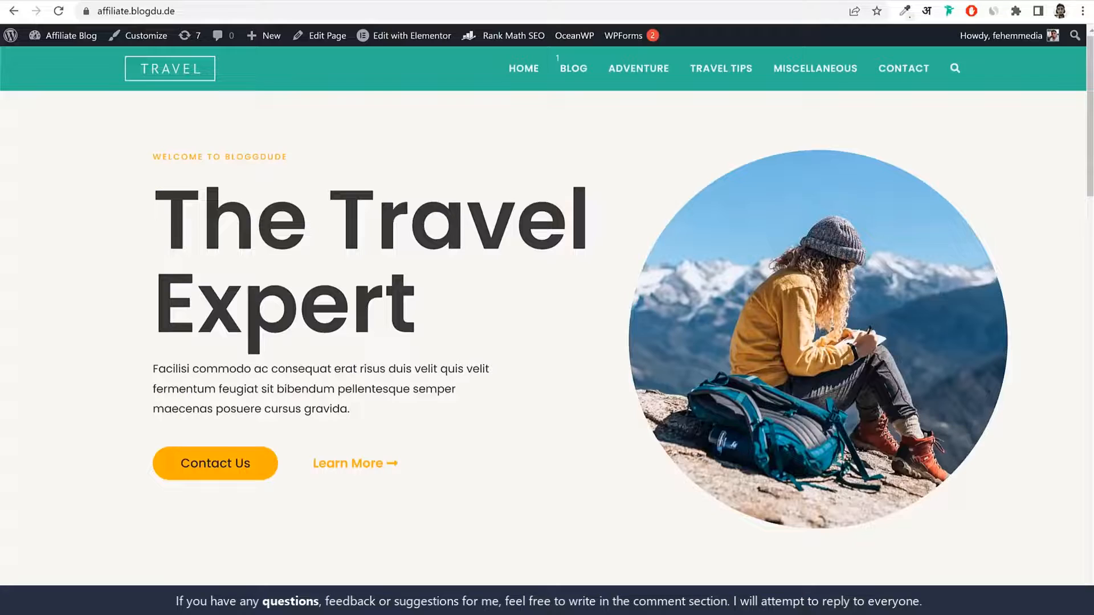
Inspect the connection security information for the travel blog at affiliate.blogdu.de
{"action": "left_click", "coordinate": [86, 11]}
{"action": "left_click", "coordinate": [96, 11]}
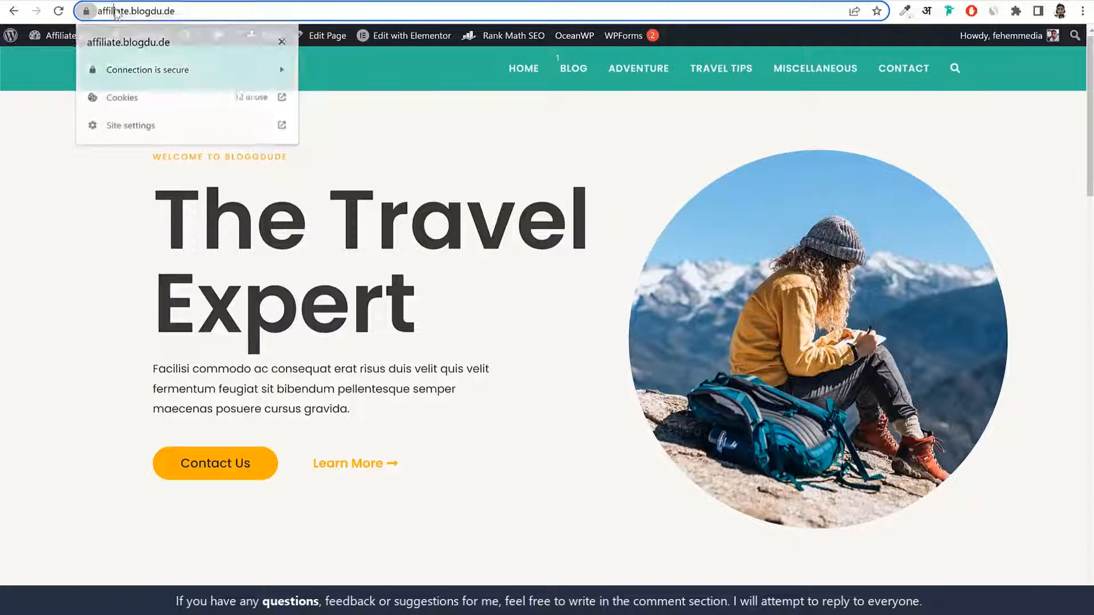
{"action": "left_click", "coordinate": [86, 10]}
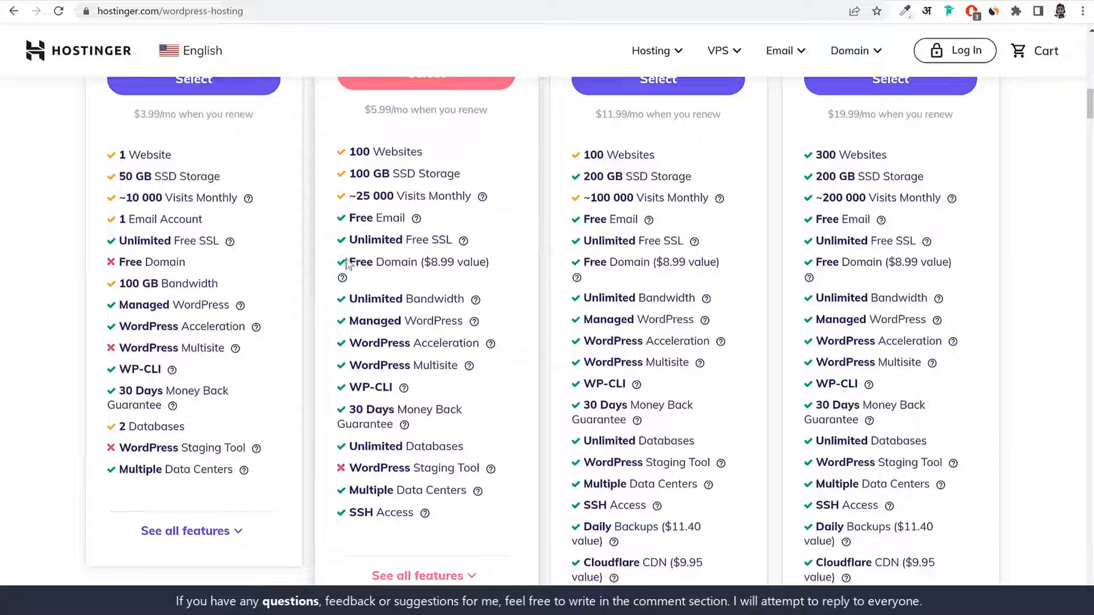
Highlight the Free Domain and Unlimited Bandwidth features in Hostinger's WordPress Starter plan
{"action": "left_click_drag", "start_coordinate": [348, 262], "coordinate": [423, 266]}
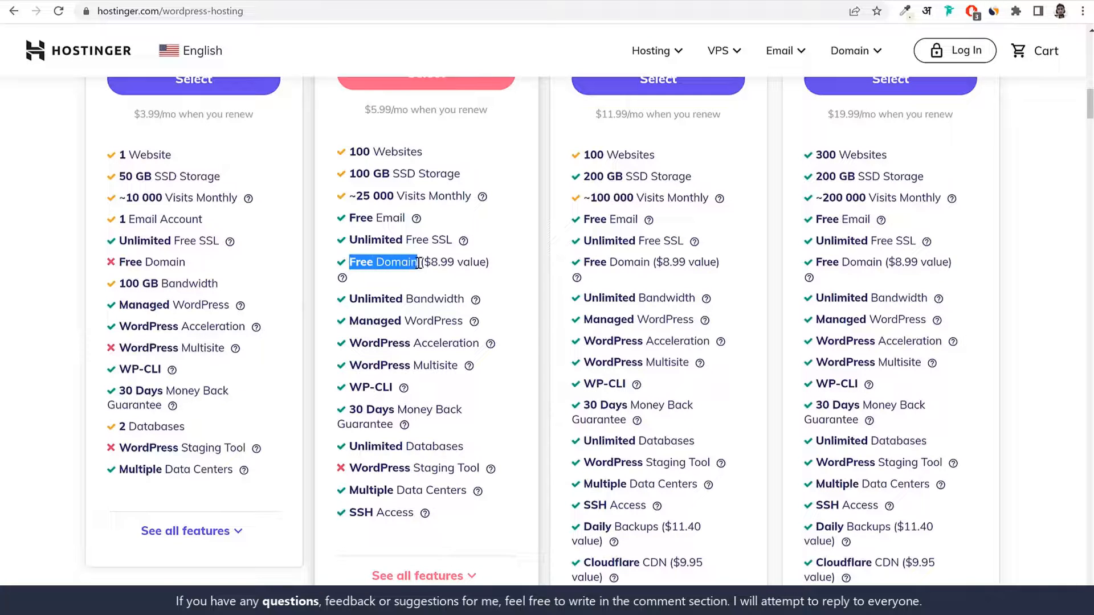
{"action": "left_click", "coordinate": [497, 271]}
{"action": "left_click_drag", "start_coordinate": [496, 265], "coordinate": [495, 306]}
{"action": "left_click", "coordinate": [501, 299]}
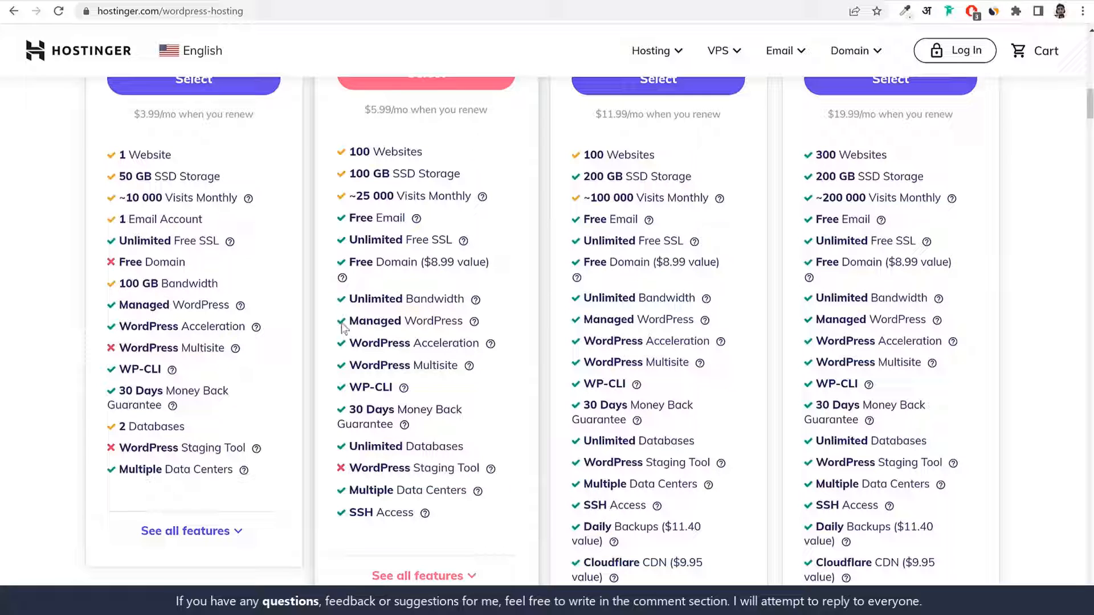
Highlight the Managed WordPress and WordPress Acceleration features of the WordPress Starter plan and read the acceleration explanation
{"action": "left_click_drag", "start_coordinate": [368, 321], "coordinate": [488, 344]}
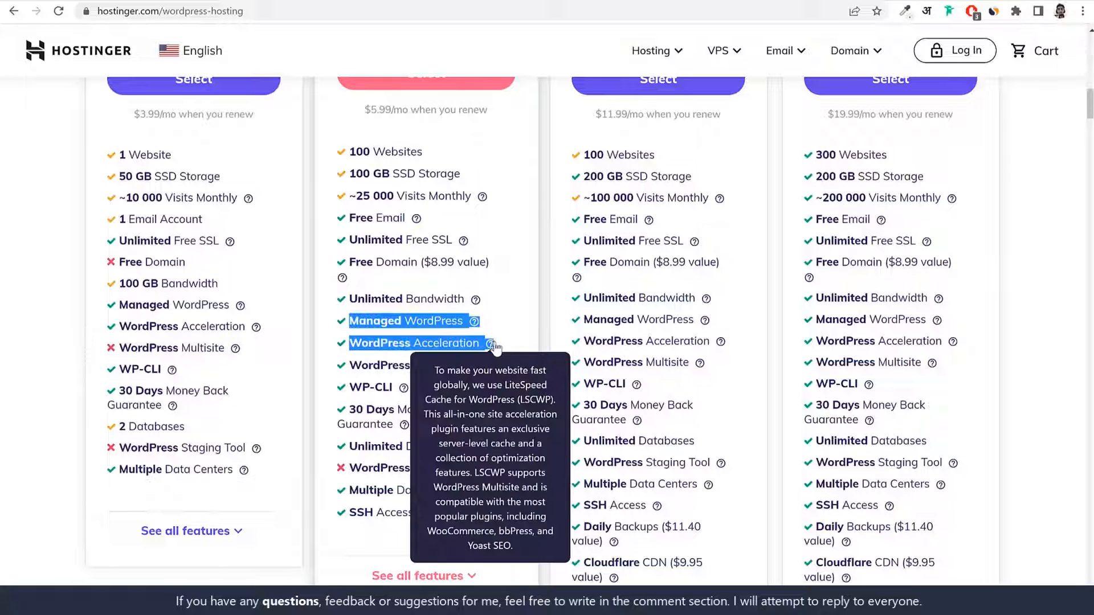
{"action": "mouse_move", "coordinate": [492, 348]}
{"action": "left_click", "coordinate": [318, 418]}
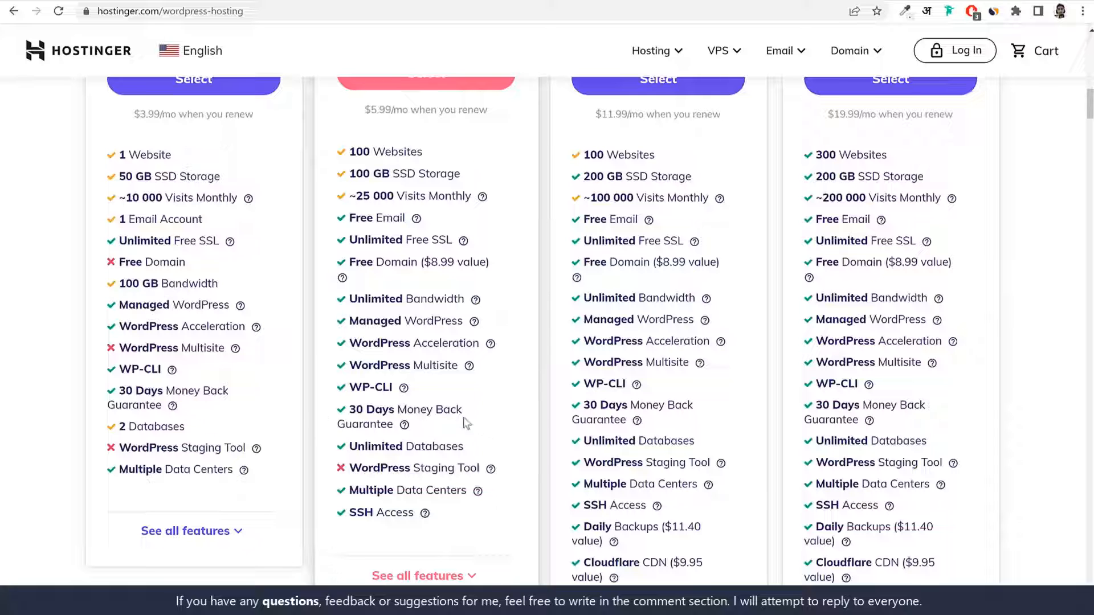
Highlight the WordPress Starter plan's features from WordPress Multisite through SSH Access
{"action": "left_click_drag", "start_coordinate": [355, 373], "coordinate": [415, 511]}
{"action": "left_click", "coordinate": [434, 512]}
Highlight the WordPress Starter plan's name and select that plan for purchase
{"action": "scroll", "coordinate": [453, 506], "scroll_direction": "up", "scroll_amount": 2}
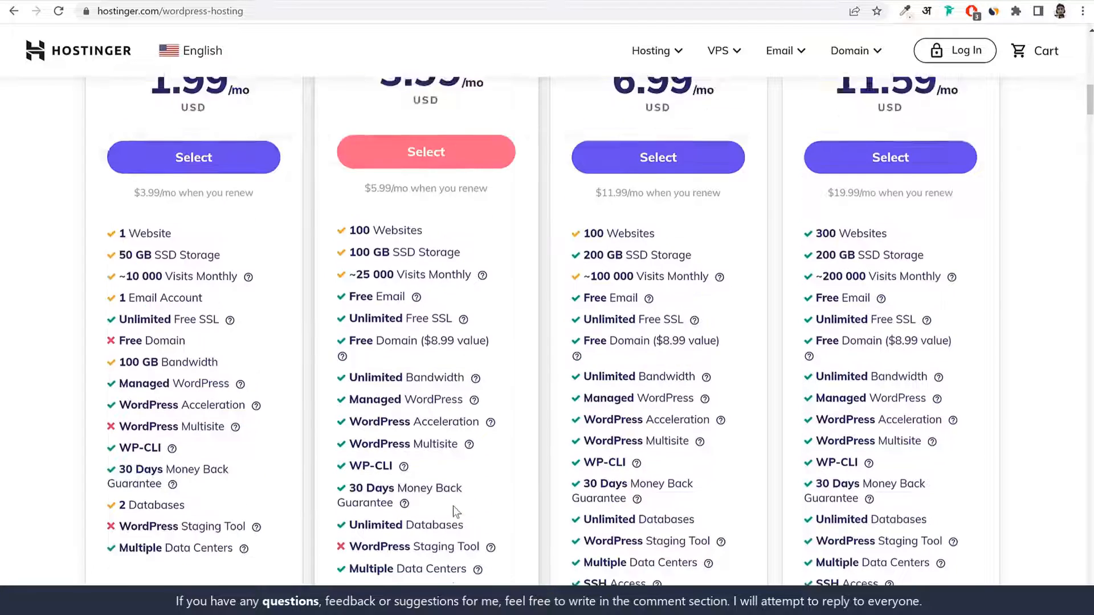
{"action": "scroll", "coordinate": [453, 505], "scroll_direction": "up", "scroll_amount": 4}
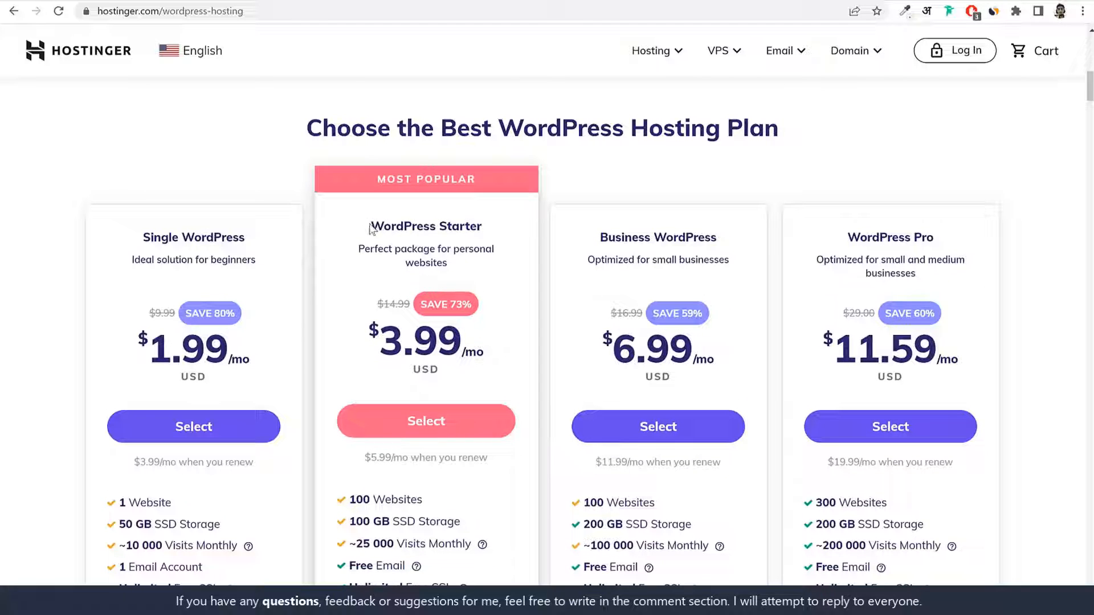
{"action": "left_click_drag", "start_coordinate": [369, 228], "coordinate": [486, 228]}
{"action": "left_click", "coordinate": [435, 234]}
{"action": "left_click", "coordinate": [397, 426]}
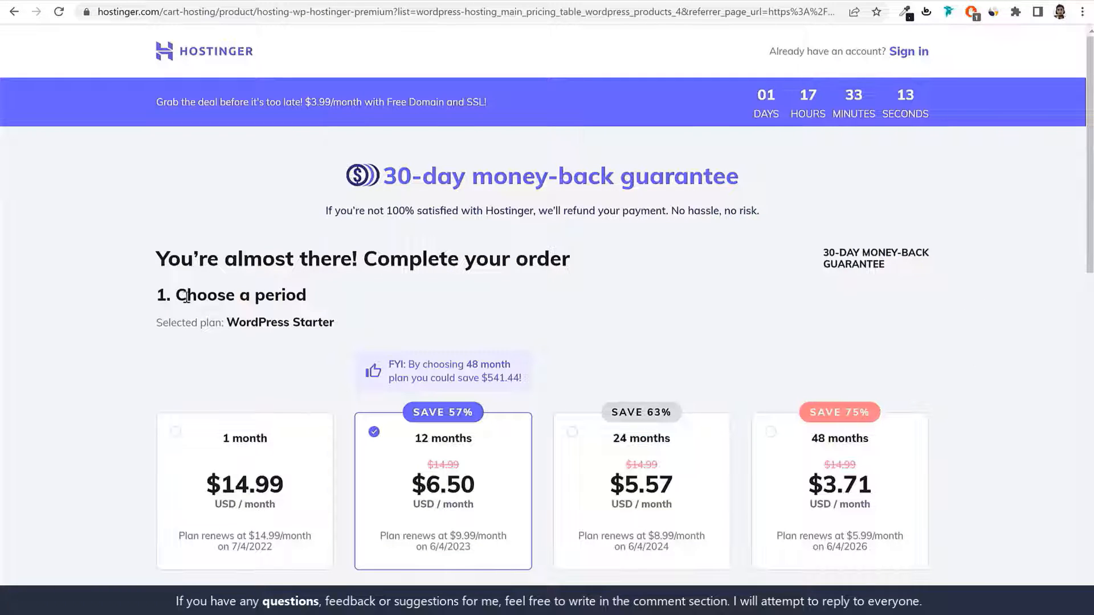
Highlight the Choose a period heading and the 48-month and 12-month billing options
{"action": "left_click_drag", "start_coordinate": [176, 297], "coordinate": [361, 293]}
{"action": "left_click", "coordinate": [361, 292]}
{"action": "scroll", "coordinate": [406, 292], "scroll_direction": "down", "scroll_amount": 2}
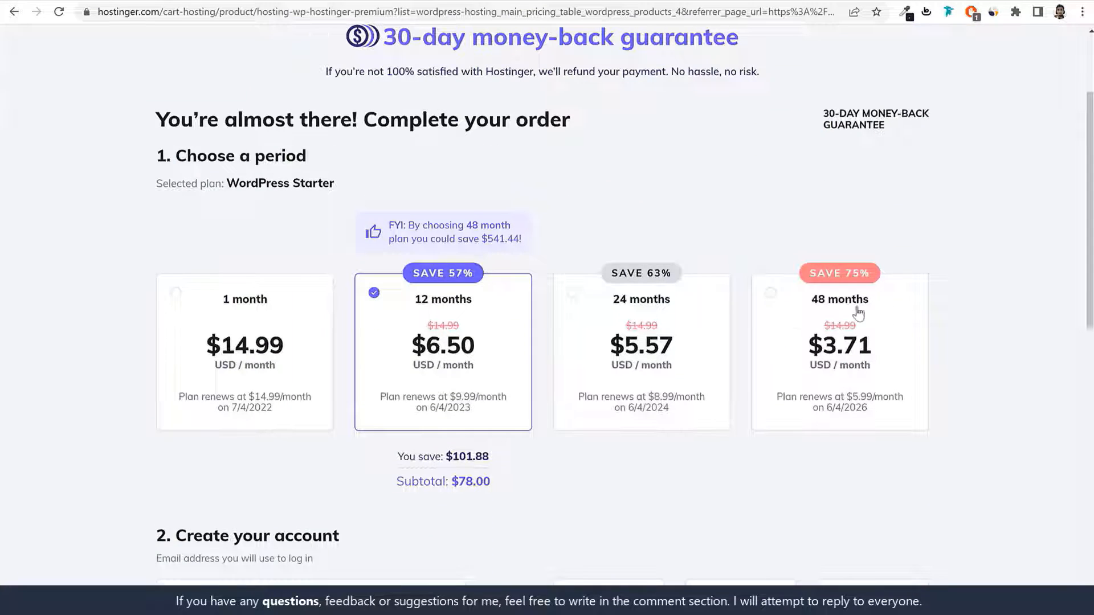
{"action": "left_click_drag", "start_coordinate": [893, 302], "coordinate": [815, 301]}
{"action": "left_click", "coordinate": [497, 313]}
{"action": "left_click_drag", "start_coordinate": [474, 301], "coordinate": [414, 307]}
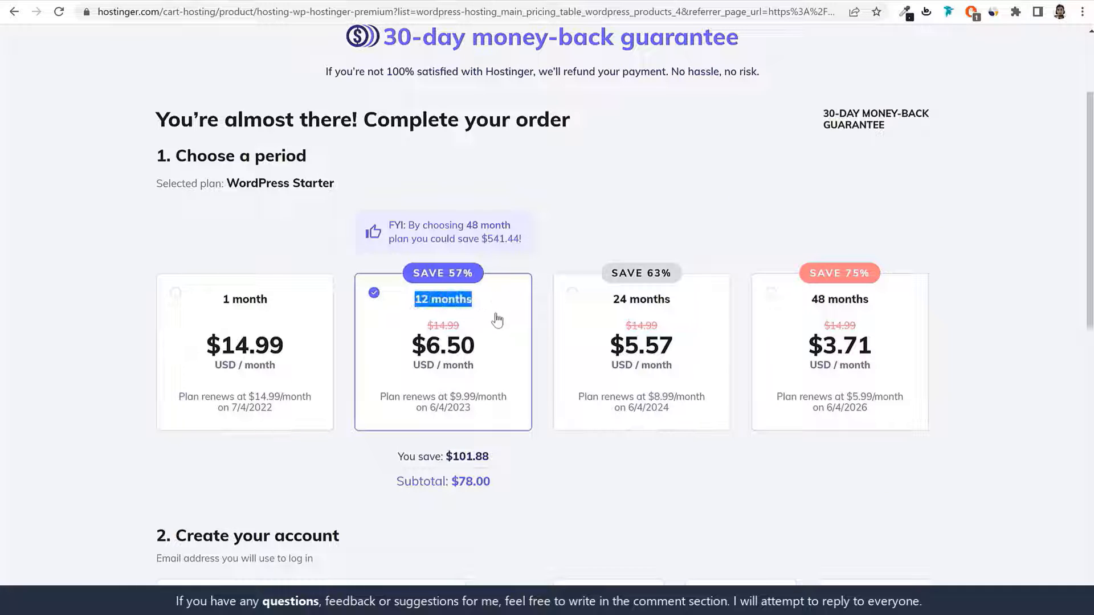
Compare the 1-month and 12-month periods, highlighting the 12-month option's monthly price and savings percentage
{"action": "scroll", "coordinate": [490, 319], "scroll_direction": "down", "scroll_amount": 1}
{"action": "left_click", "coordinate": [239, 279]}
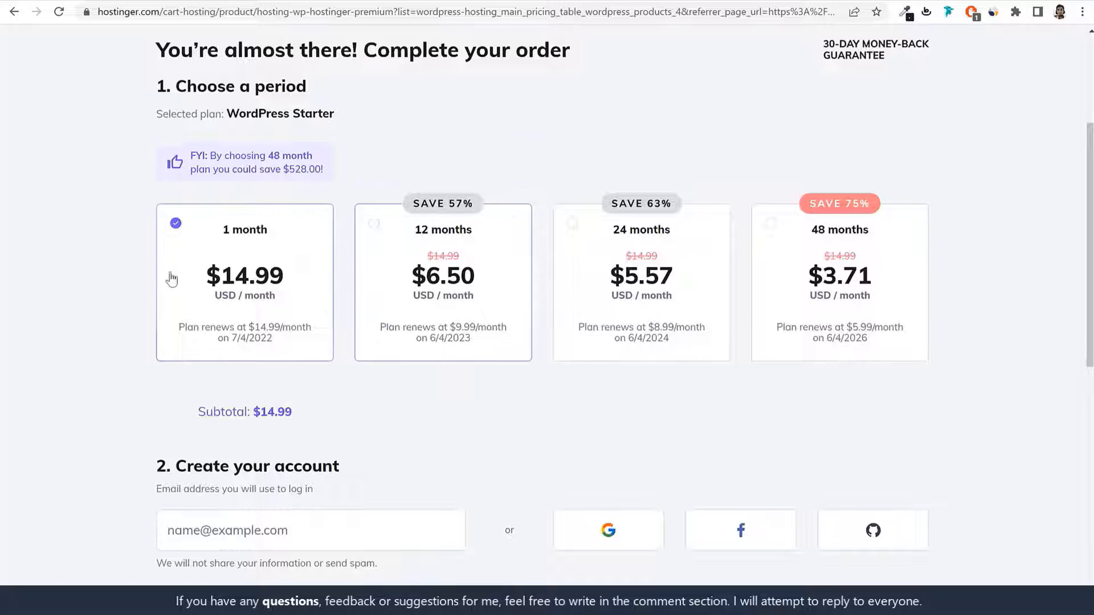
{"action": "left_click", "coordinate": [472, 274]}
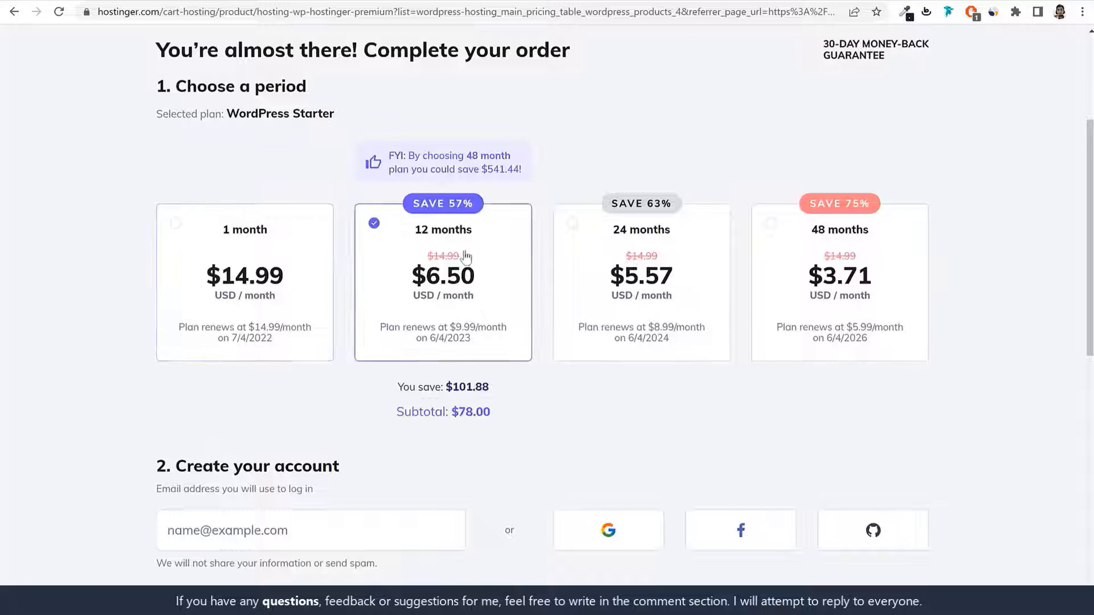
{"action": "left_click_drag", "start_coordinate": [497, 277], "coordinate": [408, 285]}
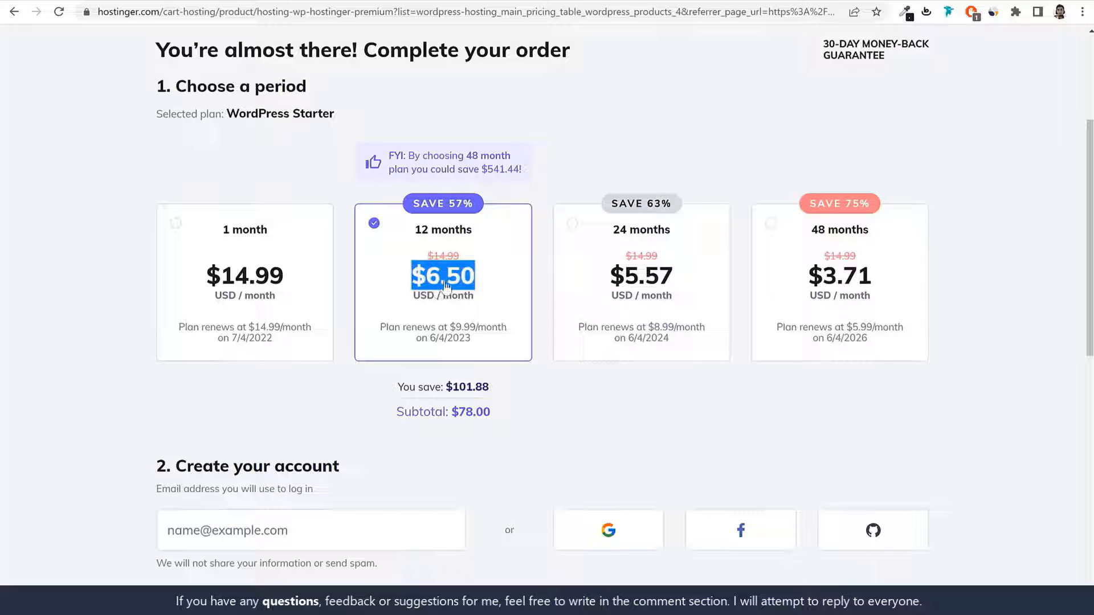
{"action": "double_click", "coordinate": [459, 204]}
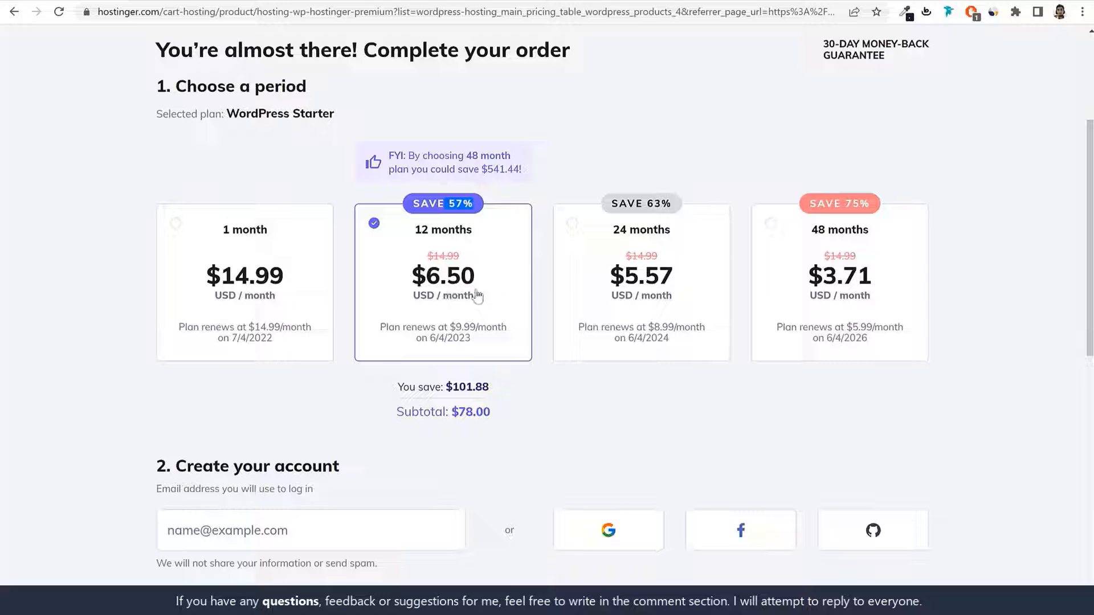
{"action": "left_click", "coordinate": [445, 308]}
Select the 24-month period and highlight its monthly price against its renewal price and date
{"action": "left_click", "coordinate": [715, 240]}
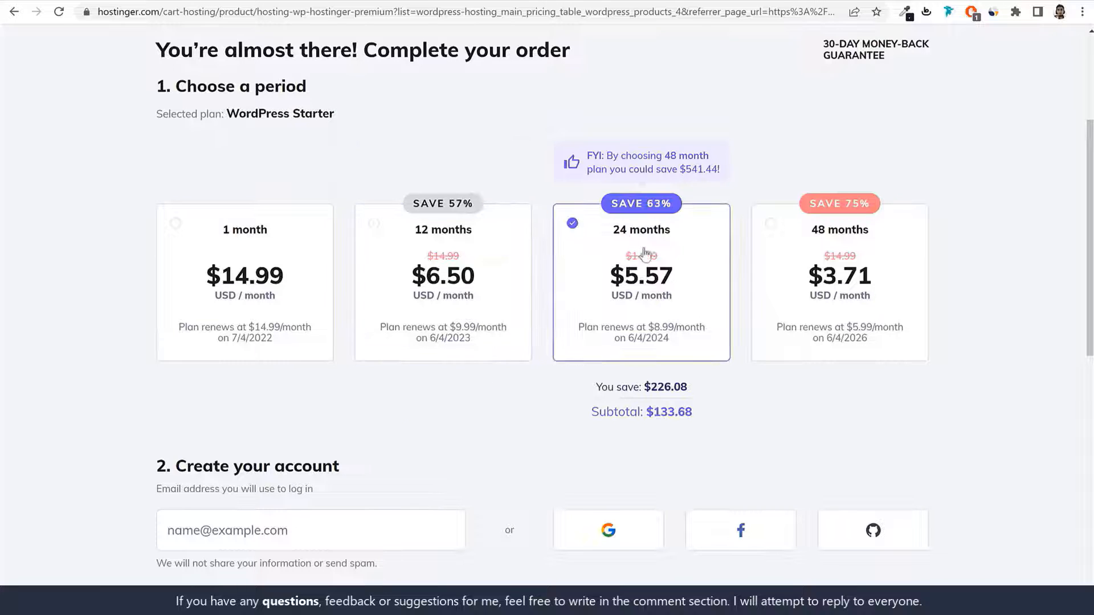
{"action": "double_click", "coordinate": [675, 280]}
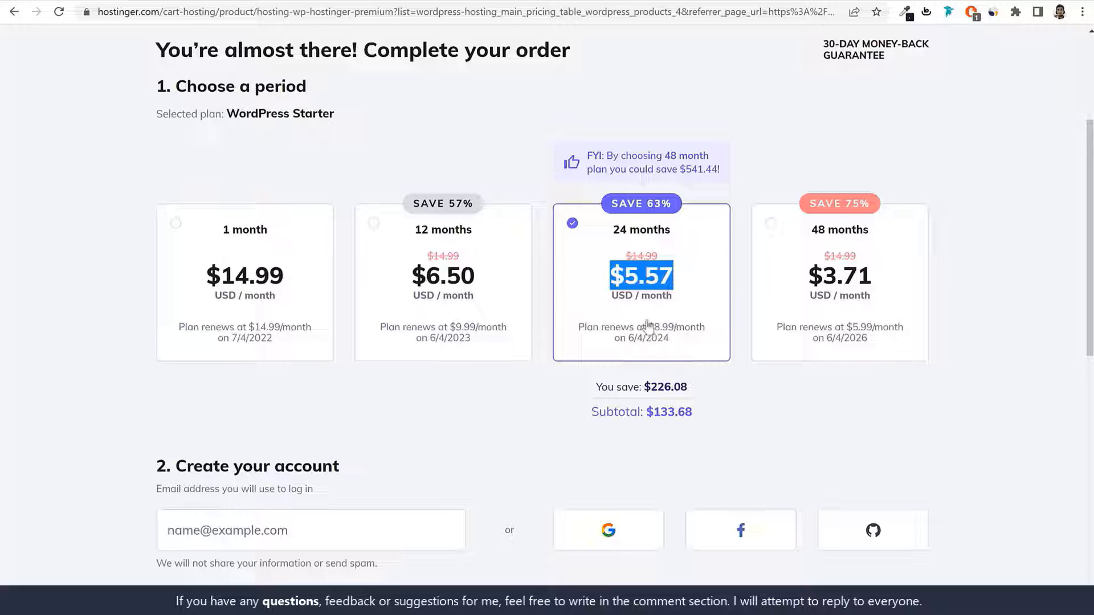
{"action": "left_click_drag", "start_coordinate": [648, 327], "coordinate": [682, 348]}
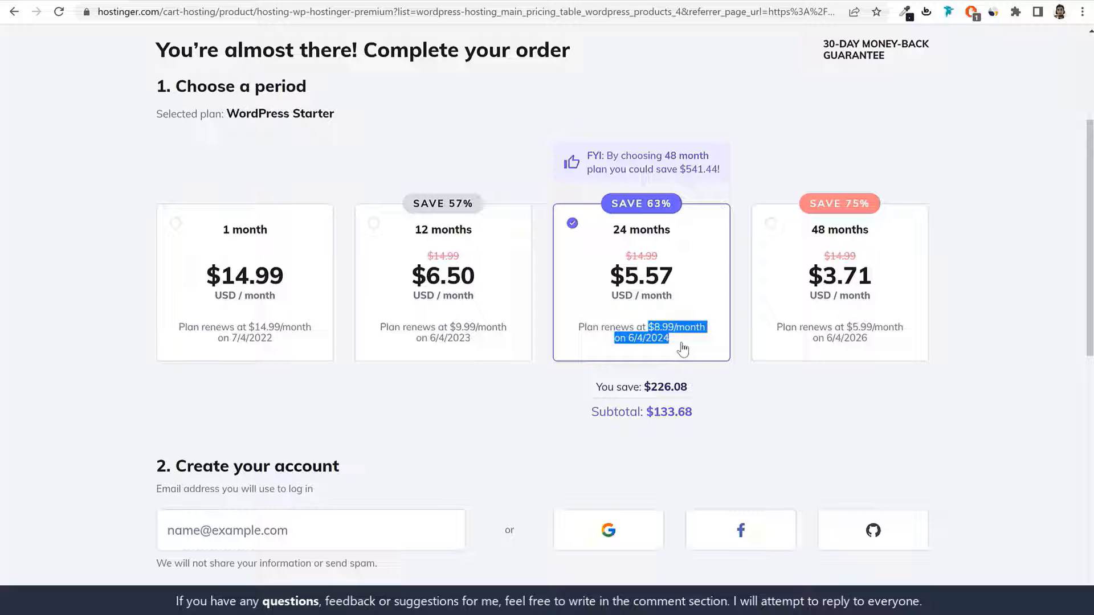
{"action": "left_click_drag", "start_coordinate": [624, 279], "coordinate": [683, 305]}
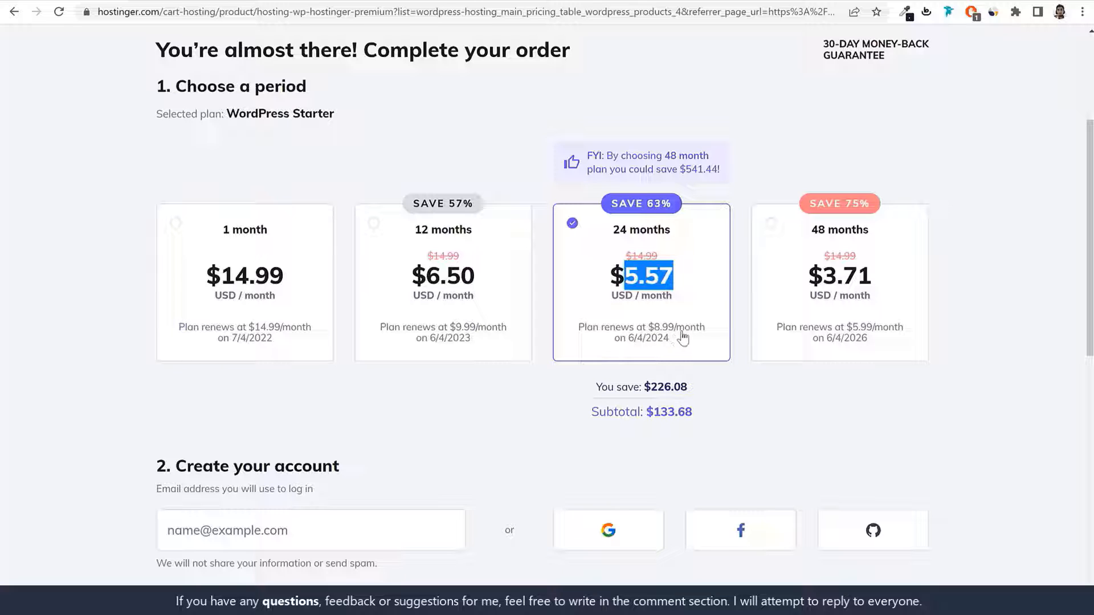
{"action": "left_click_drag", "start_coordinate": [654, 329], "coordinate": [678, 342]}
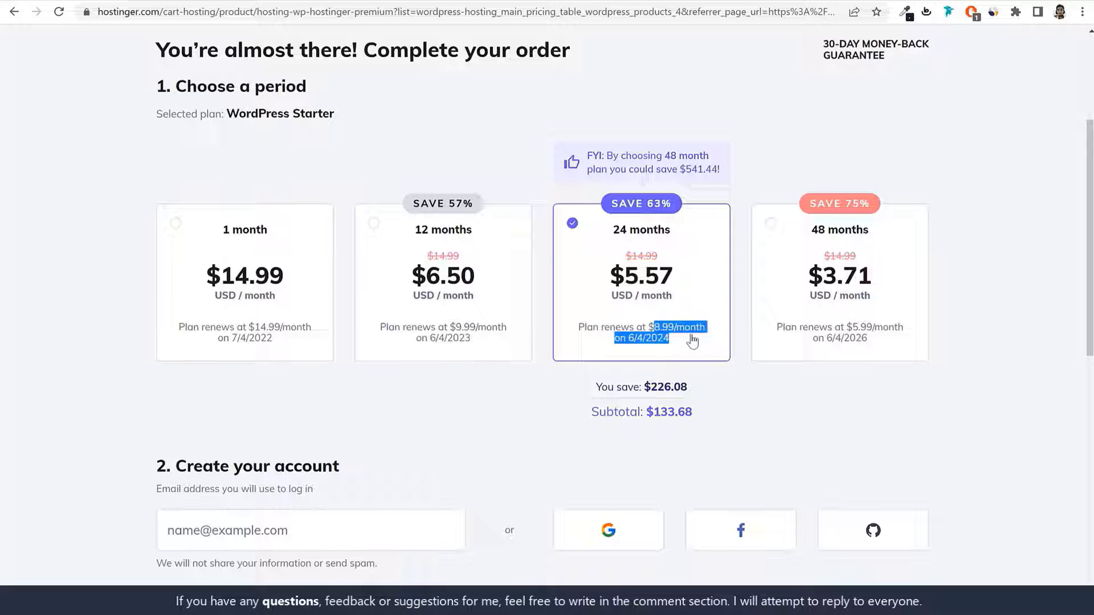
{"action": "left_click_drag", "start_coordinate": [692, 280], "coordinate": [606, 276]}
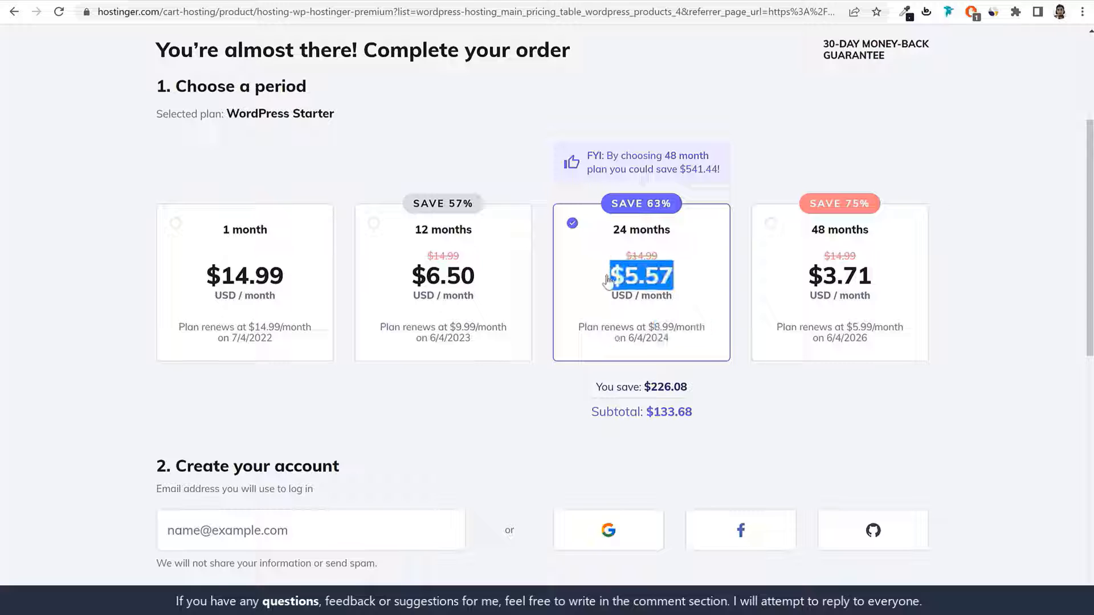
{"action": "left_click_drag", "start_coordinate": [649, 326], "coordinate": [676, 345]}
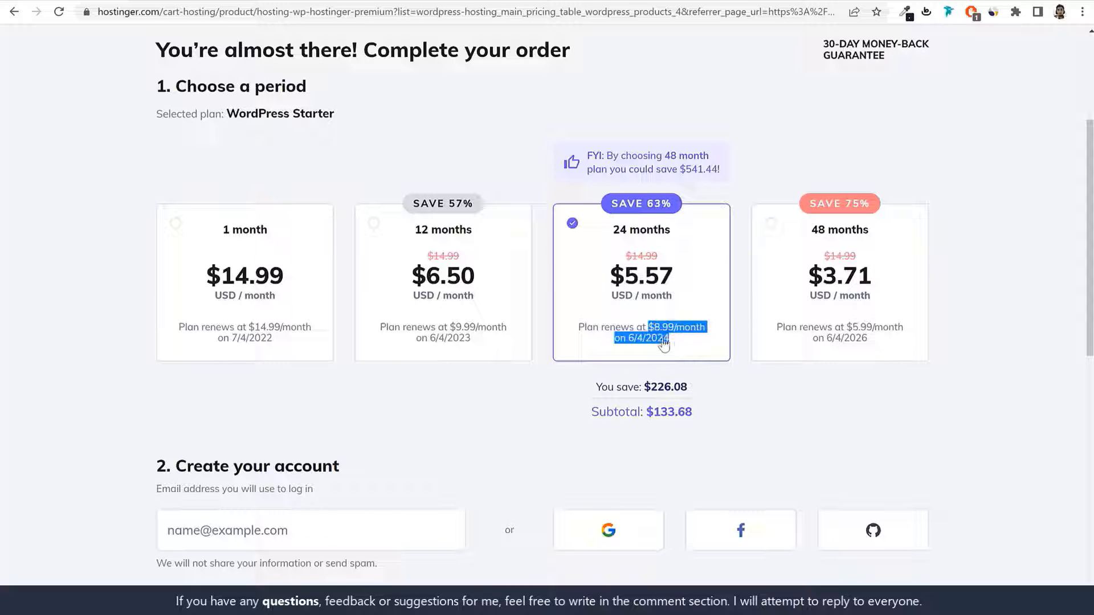
Switch between the 1-month and 24-month periods and highlight the 24-month subtotal
{"action": "left_click", "coordinate": [216, 299]}
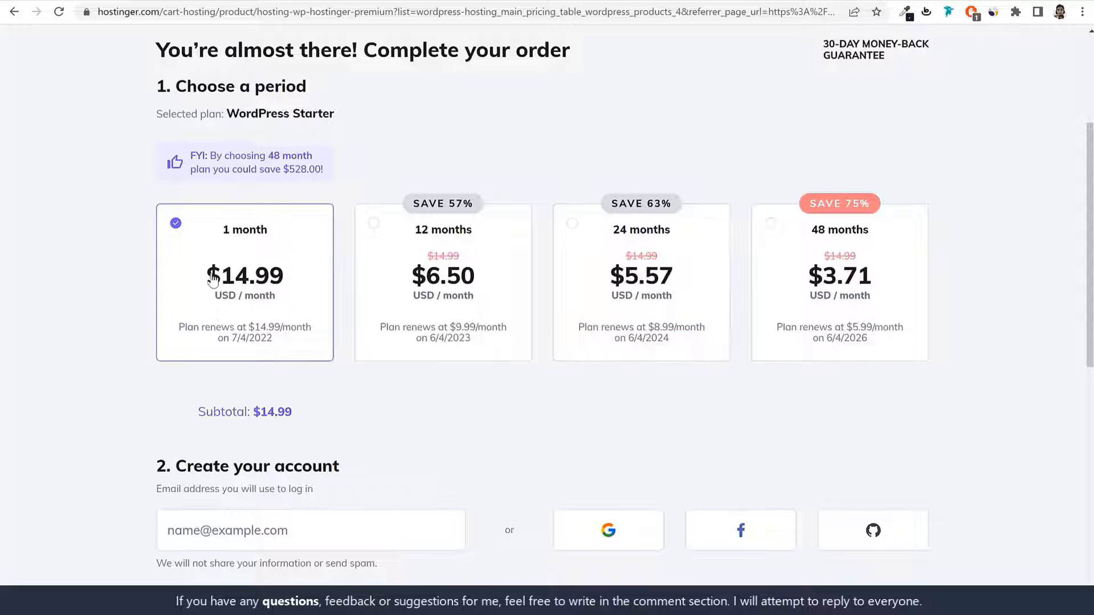
{"action": "left_click", "coordinate": [679, 312]}
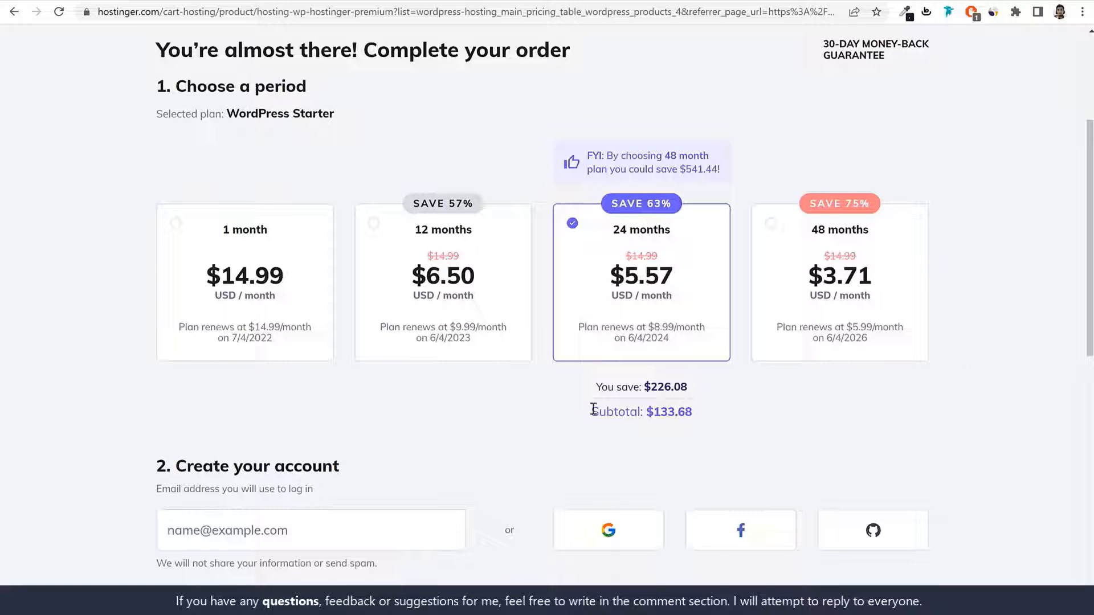
{"action": "left_click_drag", "start_coordinate": [591, 409], "coordinate": [738, 419]}
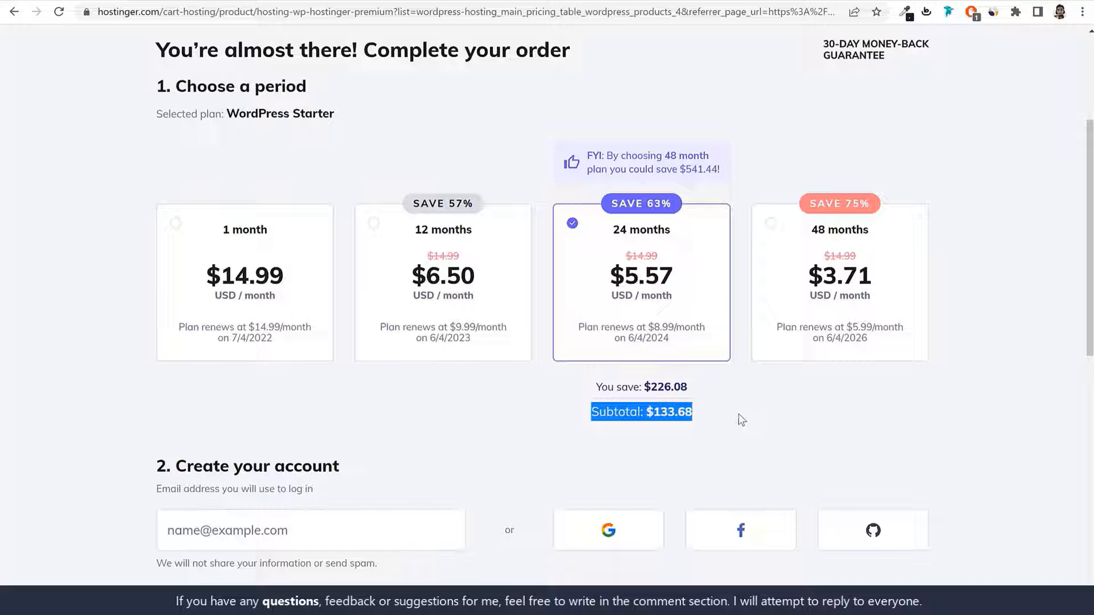
{"action": "left_click_drag", "start_coordinate": [729, 411], "coordinate": [646, 412]}
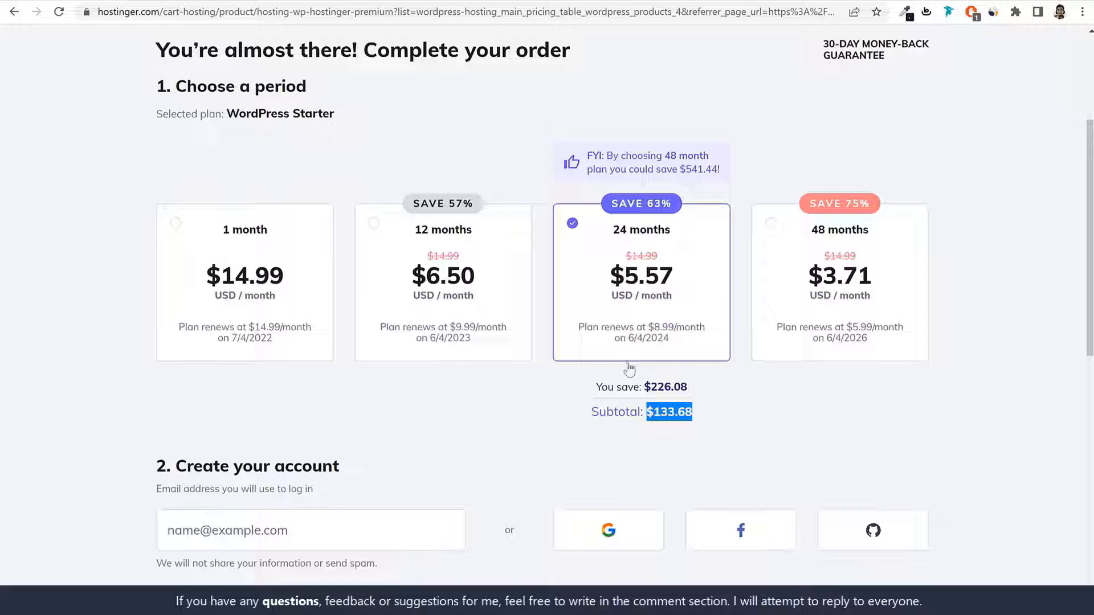
Choose the 12-month period and highlight the Create your account heading
{"action": "left_click", "coordinate": [474, 301]}
{"action": "scroll", "coordinate": [635, 292], "scroll_direction": "down", "scroll_amount": 5}
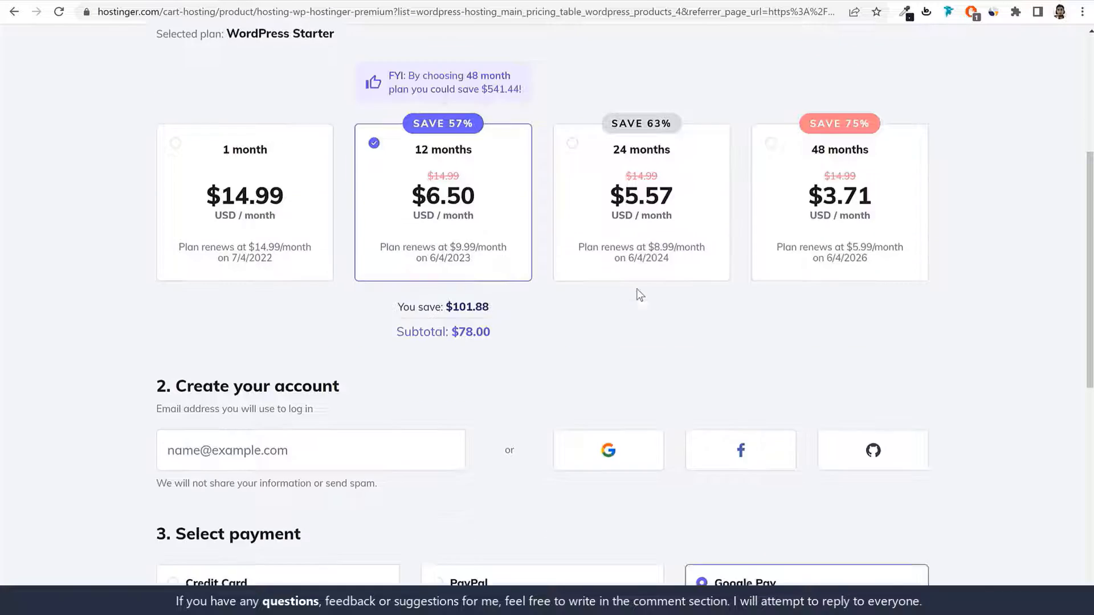
{"action": "left_click_drag", "start_coordinate": [177, 188], "coordinate": [341, 186]}
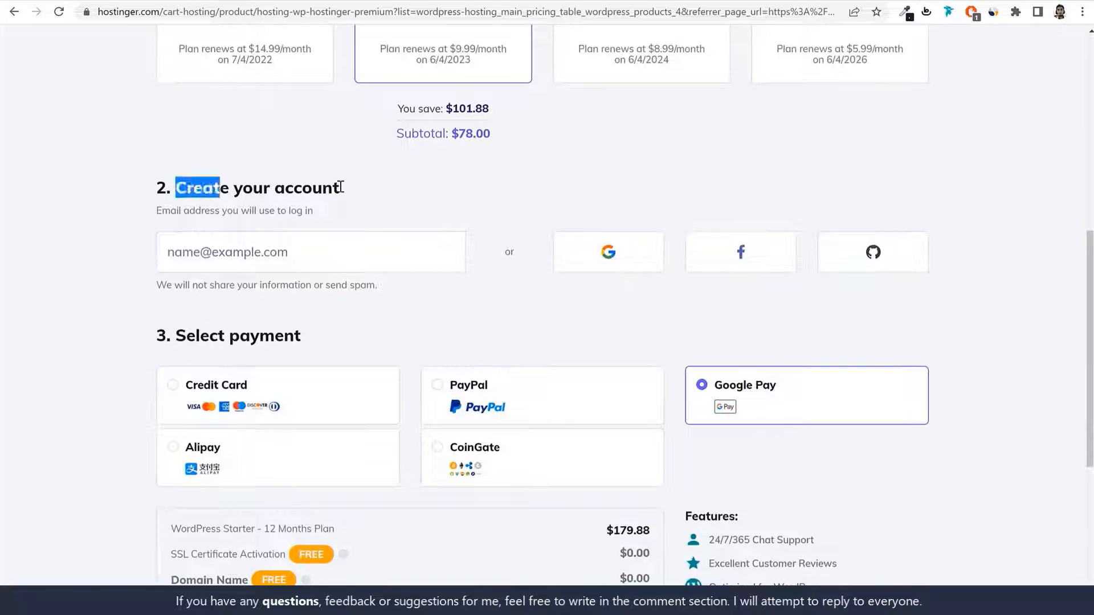
{"action": "left_click", "coordinate": [371, 189]}
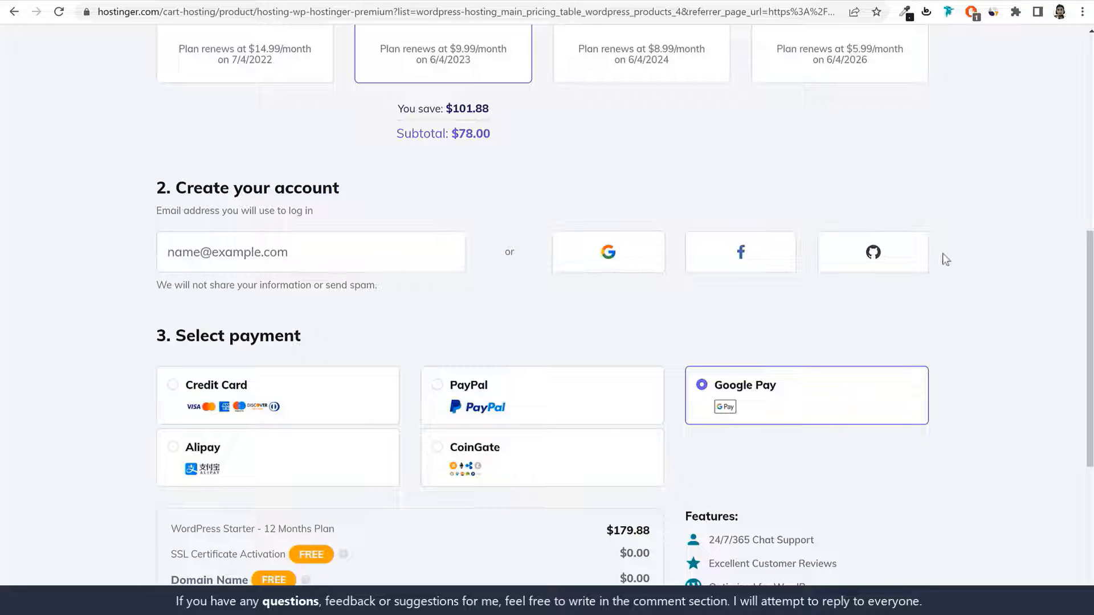
Try the available payment methods, including PayPal, Google Pay, Alipay and CoinGate
{"action": "scroll", "coordinate": [965, 367], "scroll_direction": "down", "scroll_amount": 3}
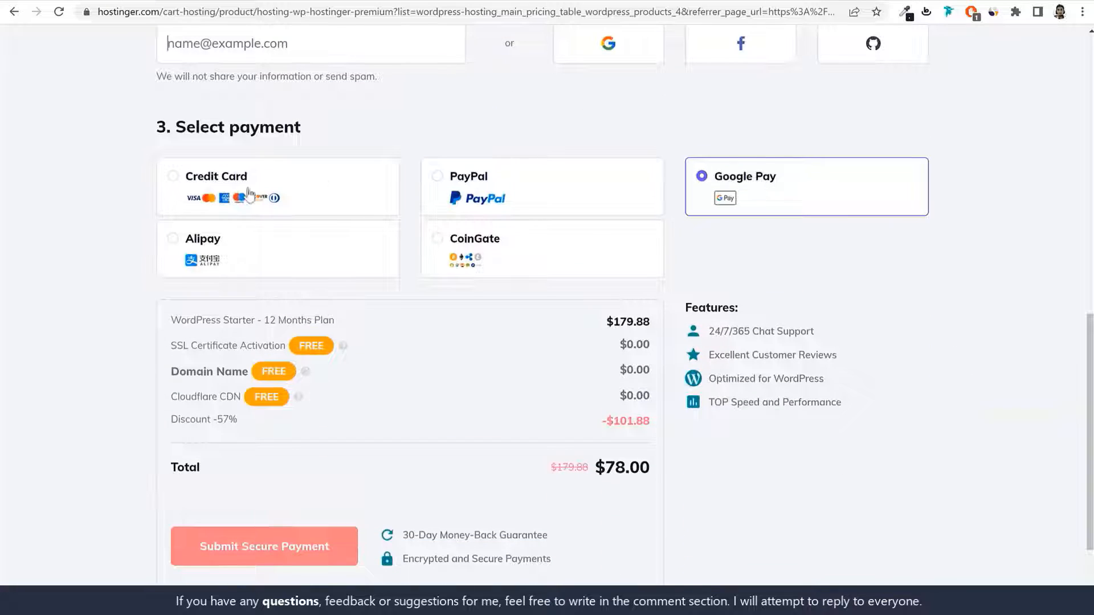
{"action": "left_click", "coordinate": [298, 182]}
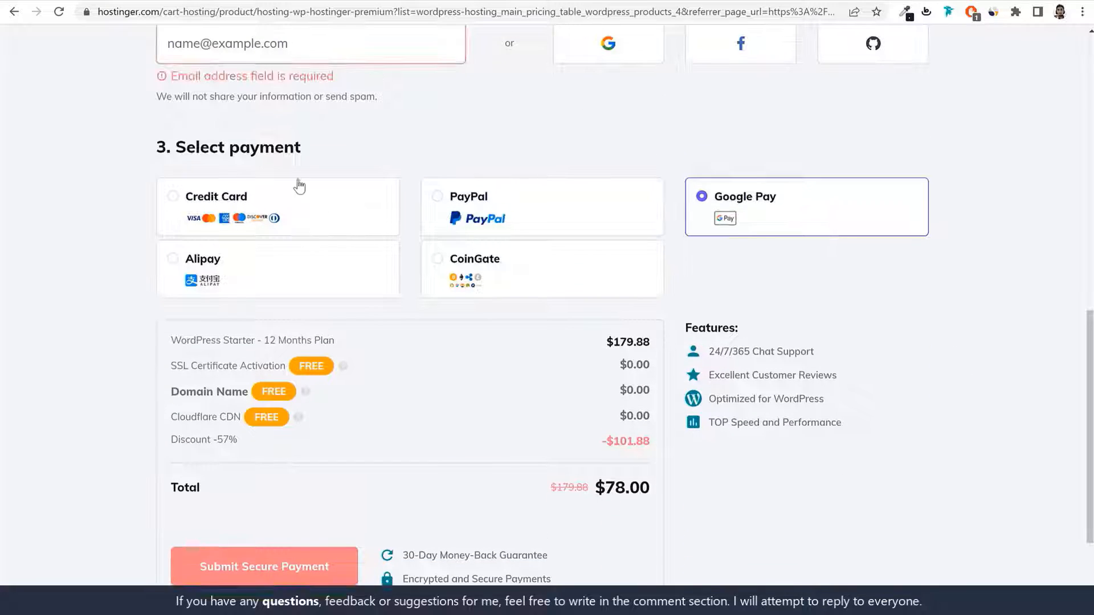
{"action": "left_click", "coordinate": [485, 220]}
{"action": "left_click", "coordinate": [764, 216]}
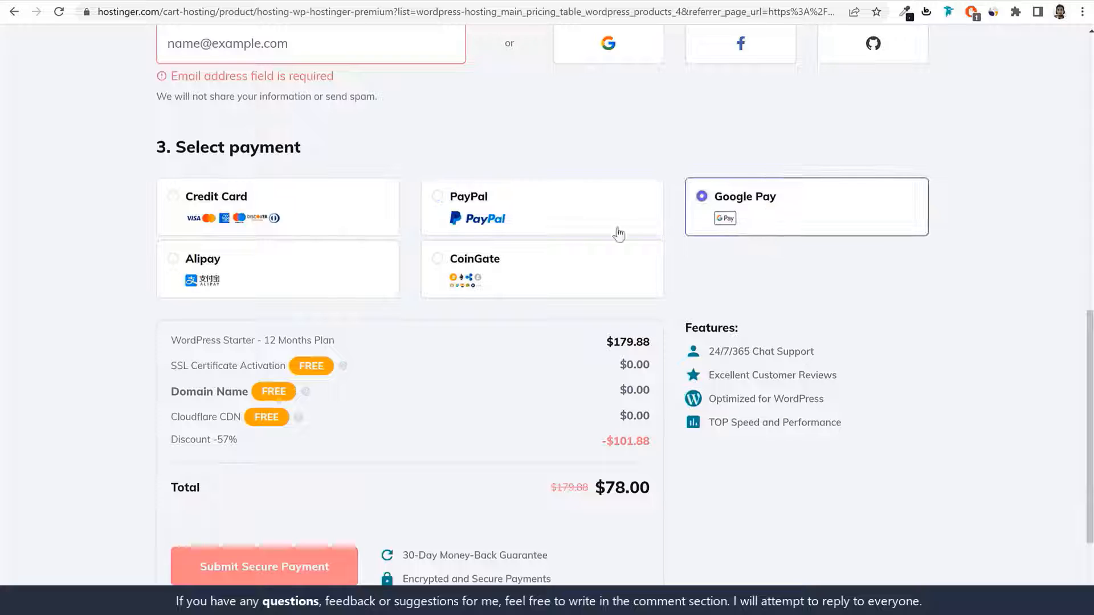
{"action": "left_click", "coordinate": [262, 277]}
{"action": "left_click", "coordinate": [541, 279]}
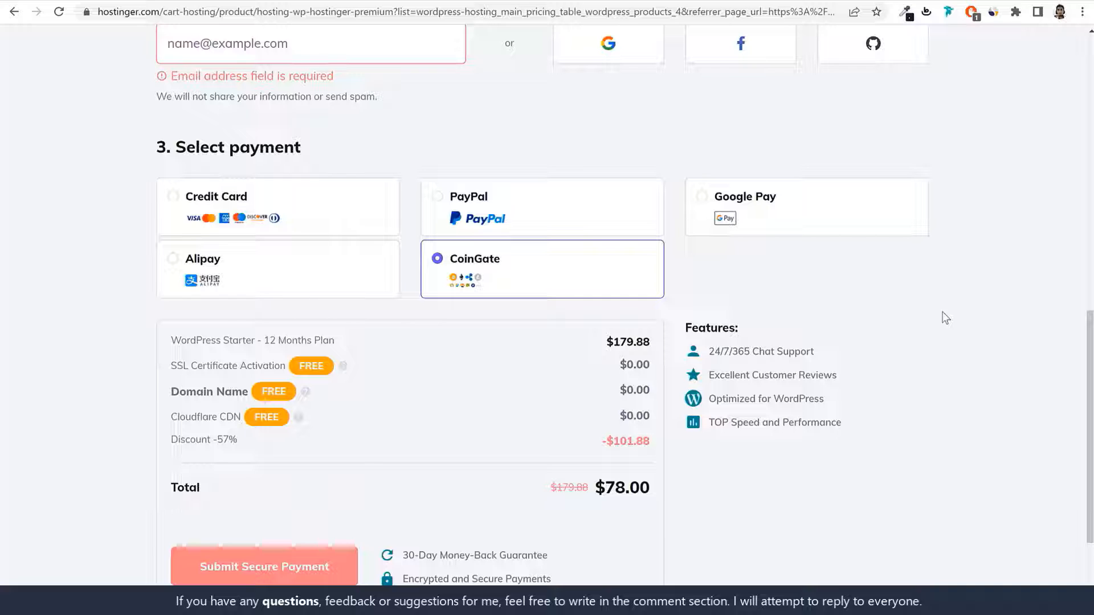
Choose Credit Card as the payment method and bring up its card details form
{"action": "left_click", "coordinate": [368, 216]}
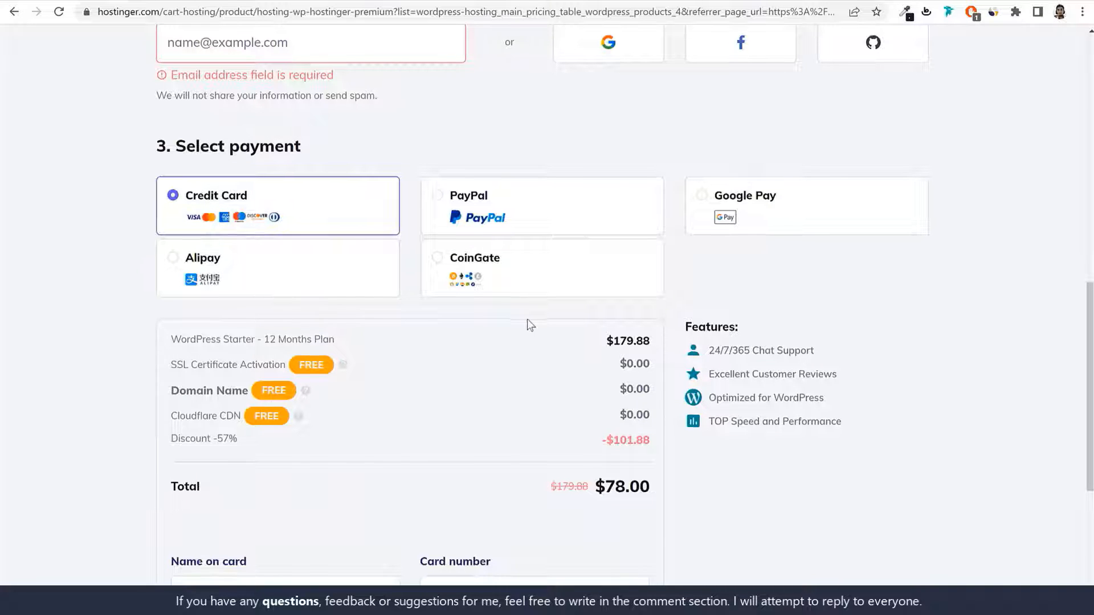
{"action": "scroll", "coordinate": [535, 320], "scroll_direction": "down", "scroll_amount": 5}
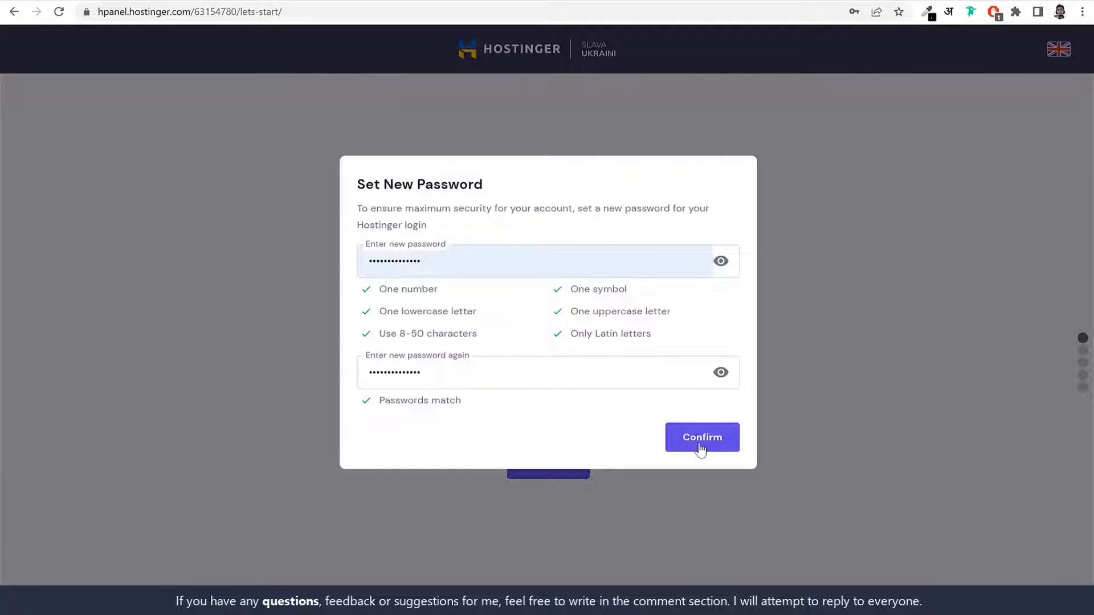
Confirm the new password for the Hostinger login
{"action": "left_click", "coordinate": [701, 449]}
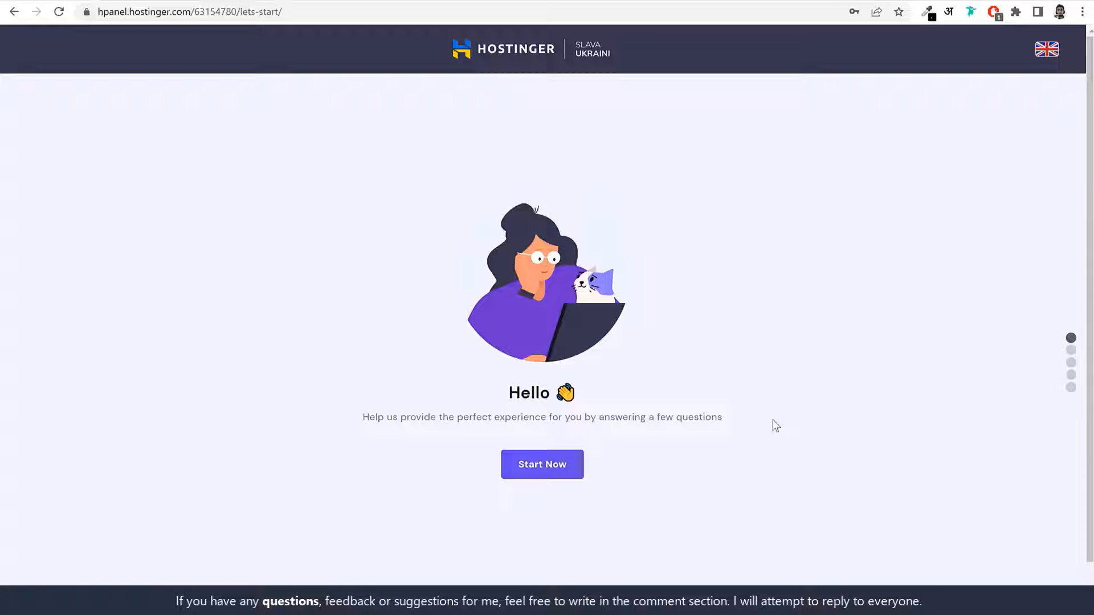
Start the onboarding survey and answer that the website is for Myself and will be A business website
{"action": "left_click", "coordinate": [540, 472]}
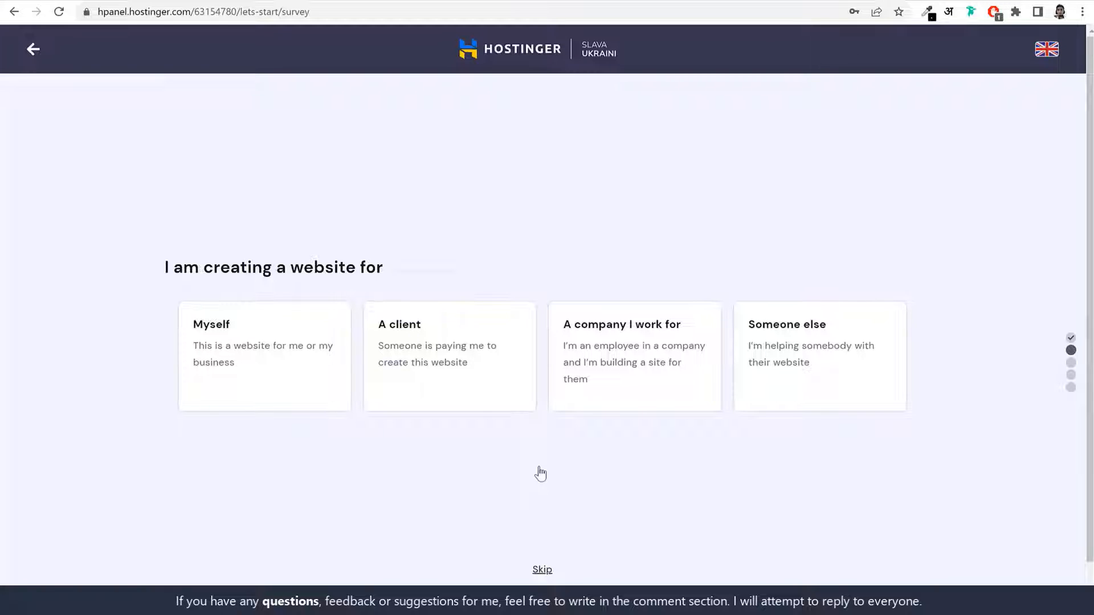
{"action": "left_click", "coordinate": [271, 384]}
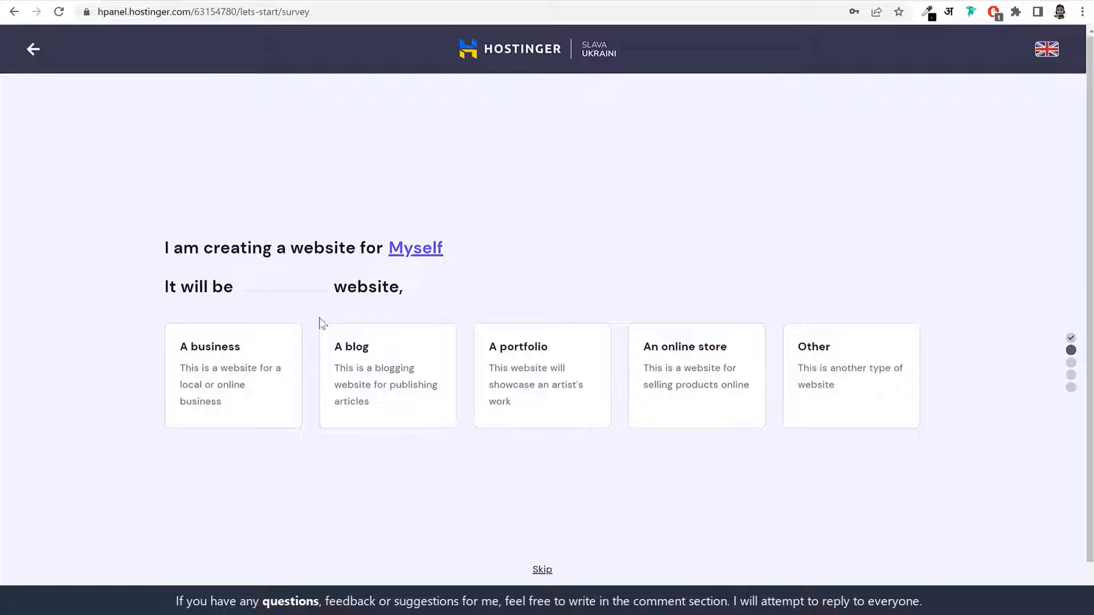
{"action": "left_click", "coordinate": [244, 377]}
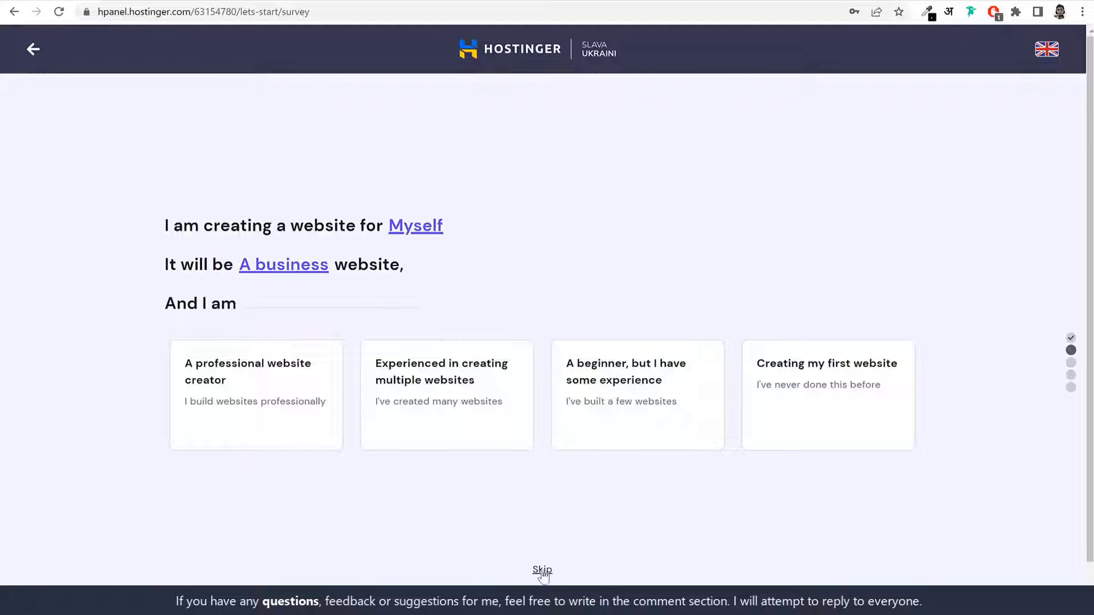
Skip the survey question about experience and select WordPress as the website's platform
{"action": "left_click", "coordinate": [542, 570]}
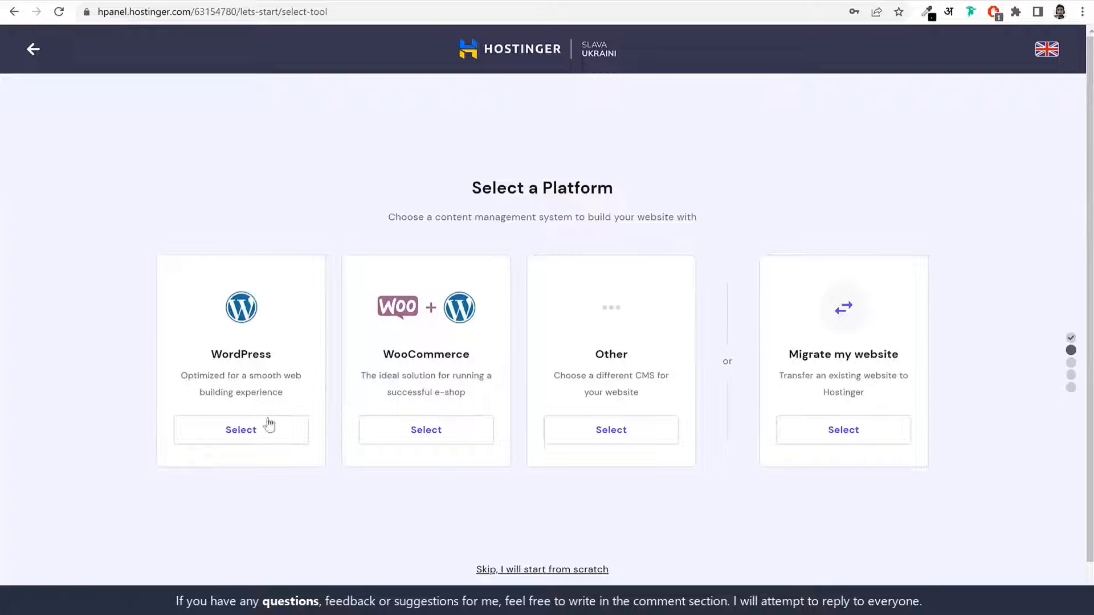
{"action": "left_click", "coordinate": [258, 432]}
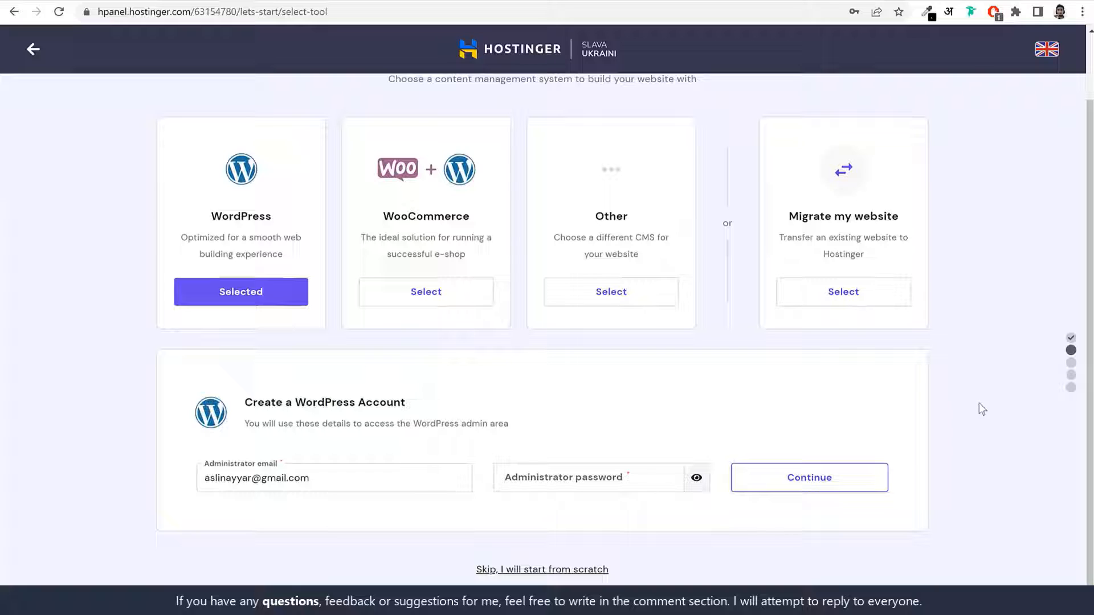
Enter the WordPress administrator password, save it in the browser, and continue to naming the website
{"action": "left_click", "coordinate": [617, 481]}
{"action": "type", "text": "••••••••••"}
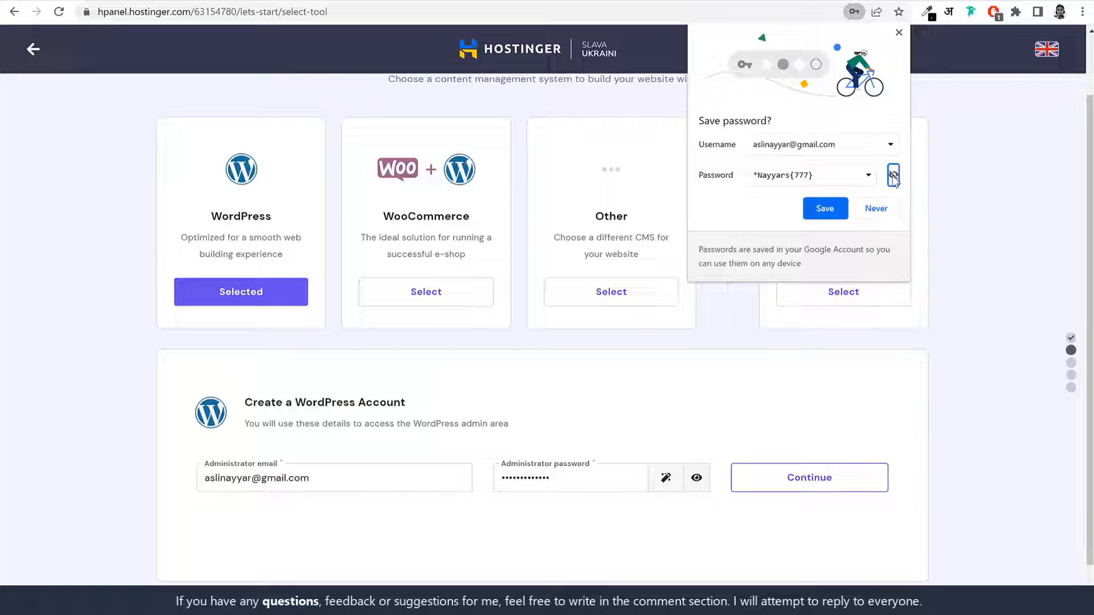
{"action": "left_click", "coordinate": [894, 175]}
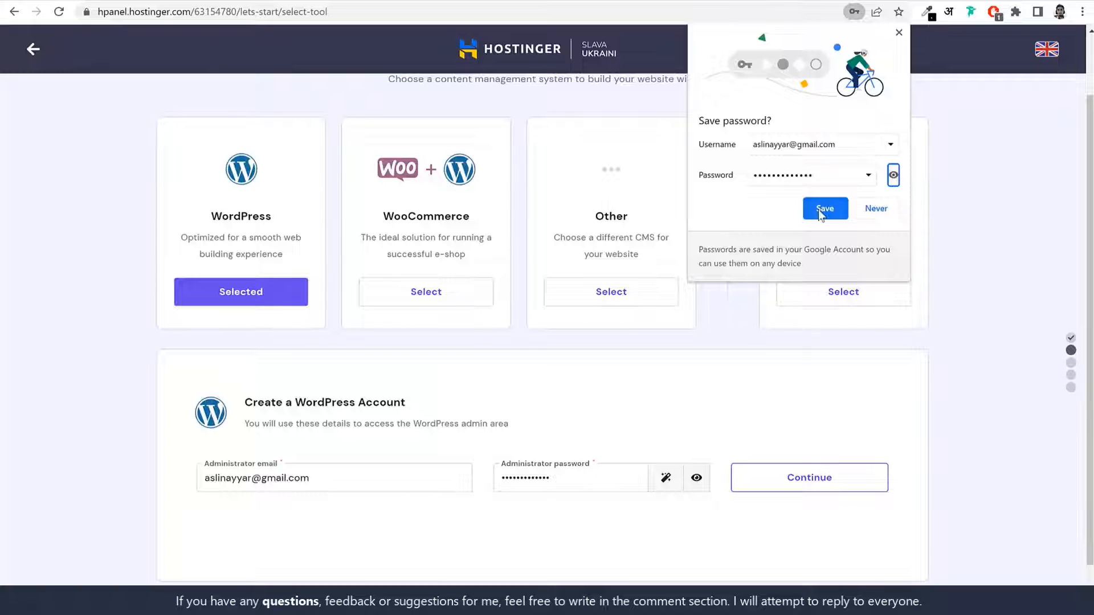
{"action": "left_click", "coordinate": [823, 210]}
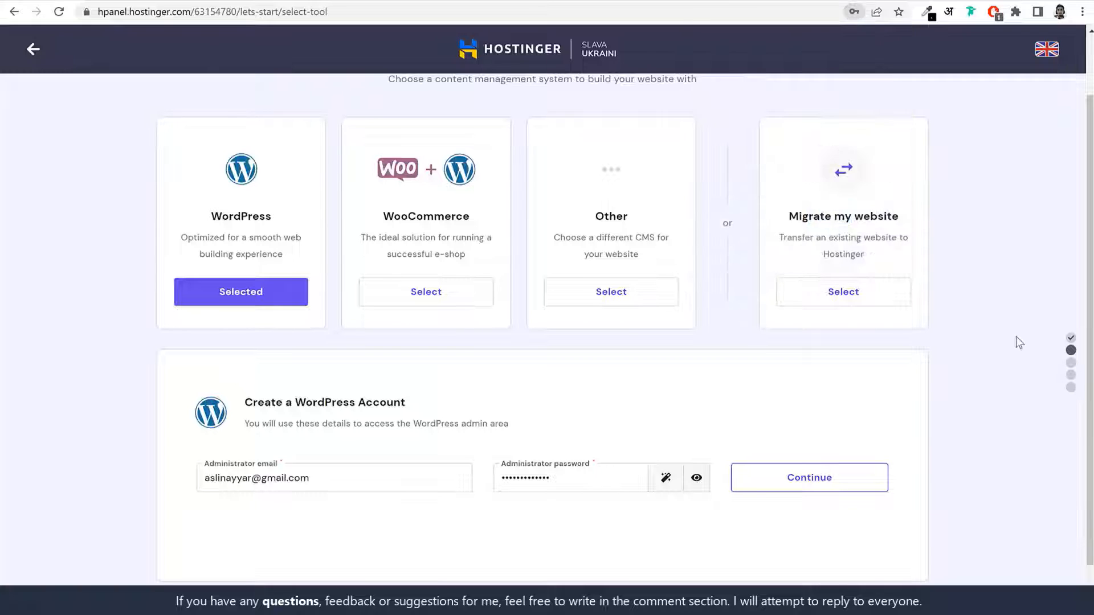
{"action": "left_click", "coordinate": [821, 483]}
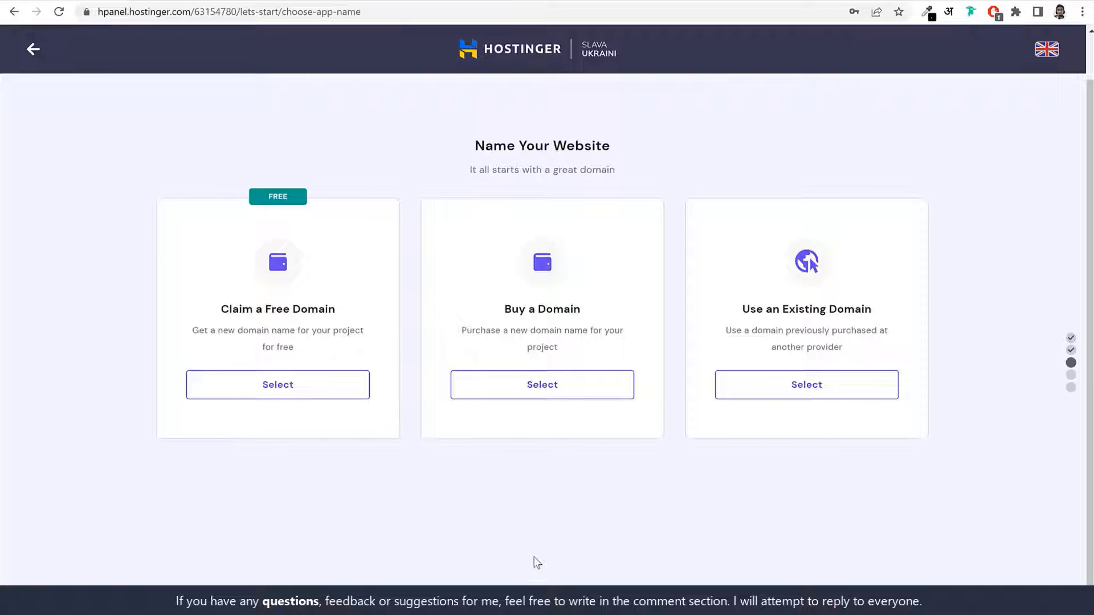
Choose to claim a free domain and check the availability of a domain in the owner's name with the .co.in extension
{"action": "left_click", "coordinate": [325, 386]}
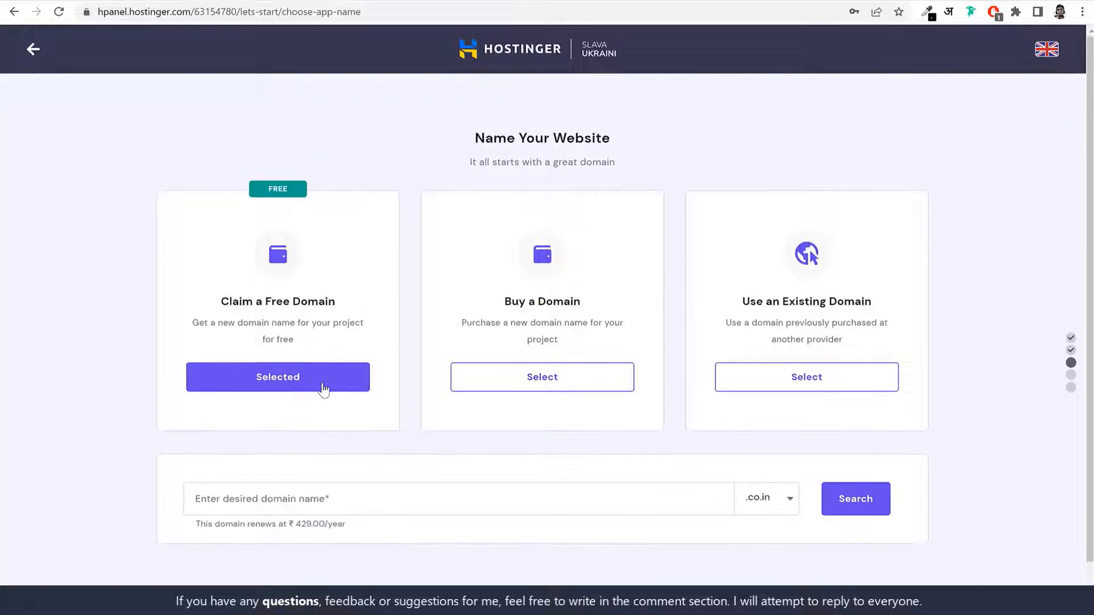
{"action": "left_click", "coordinate": [381, 496]}
{"action": "type", "text": "nayy"}
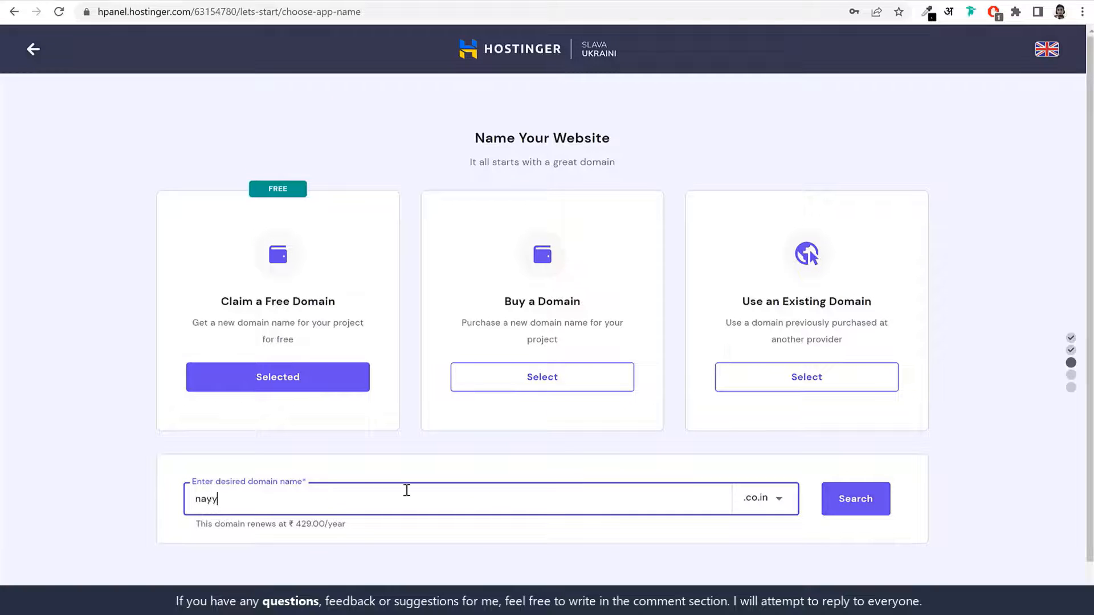
{"action": "type", "text": "arshaikh"}
{"action": "left_click", "coordinate": [784, 497]}
{"action": "scroll", "coordinate": [906, 541], "scroll_direction": "down", "scroll_amount": 2}
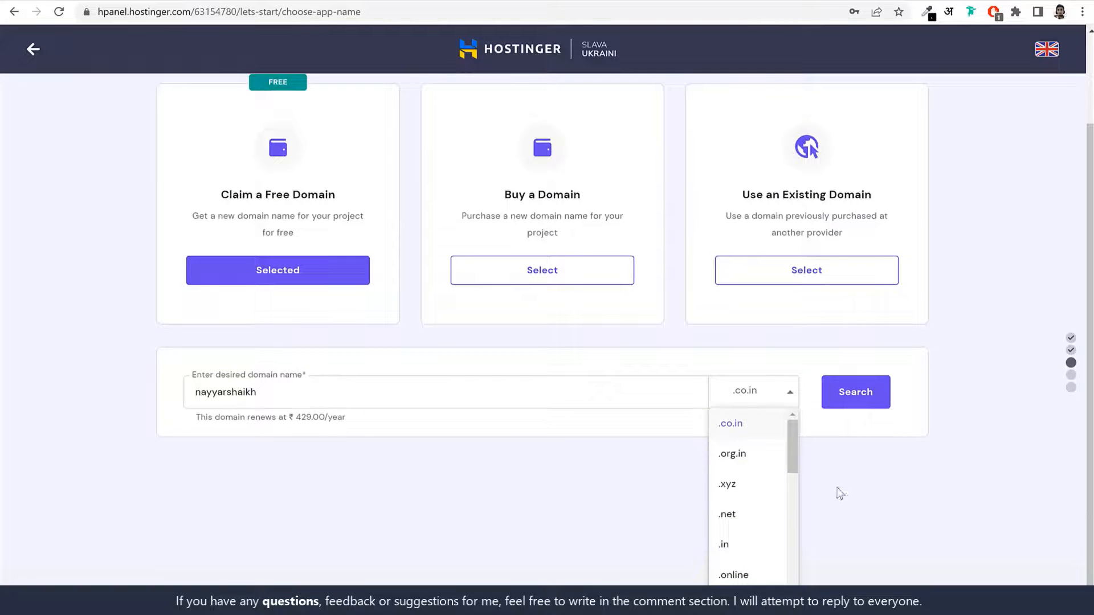
{"action": "left_click_drag", "start_coordinate": [792, 436], "coordinate": [794, 446]}
{"action": "left_click", "coordinate": [820, 457]}
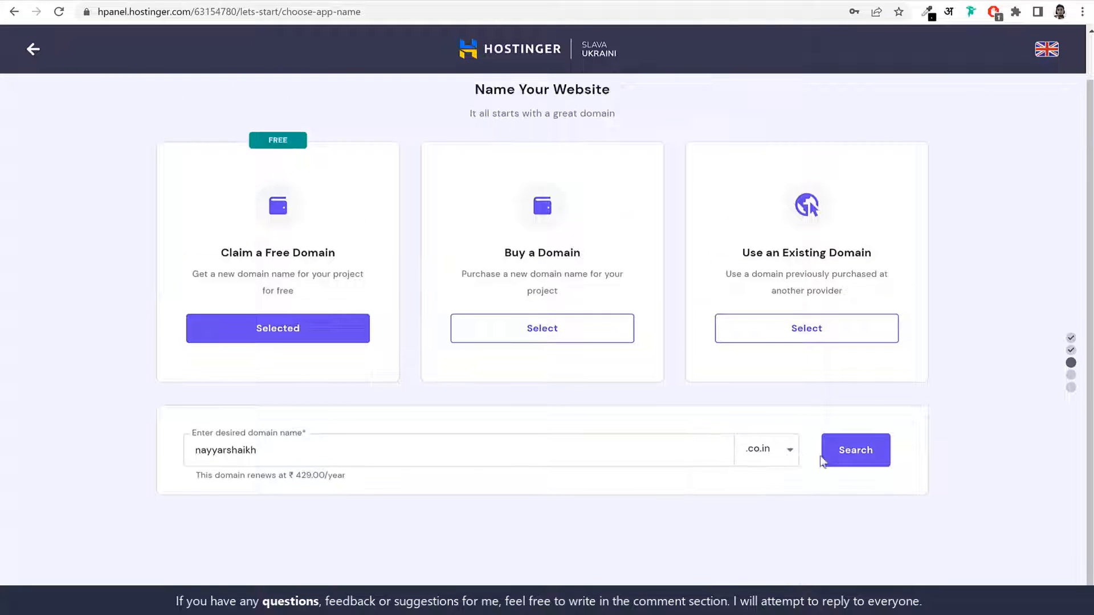
{"action": "left_click", "coordinate": [854, 462]}
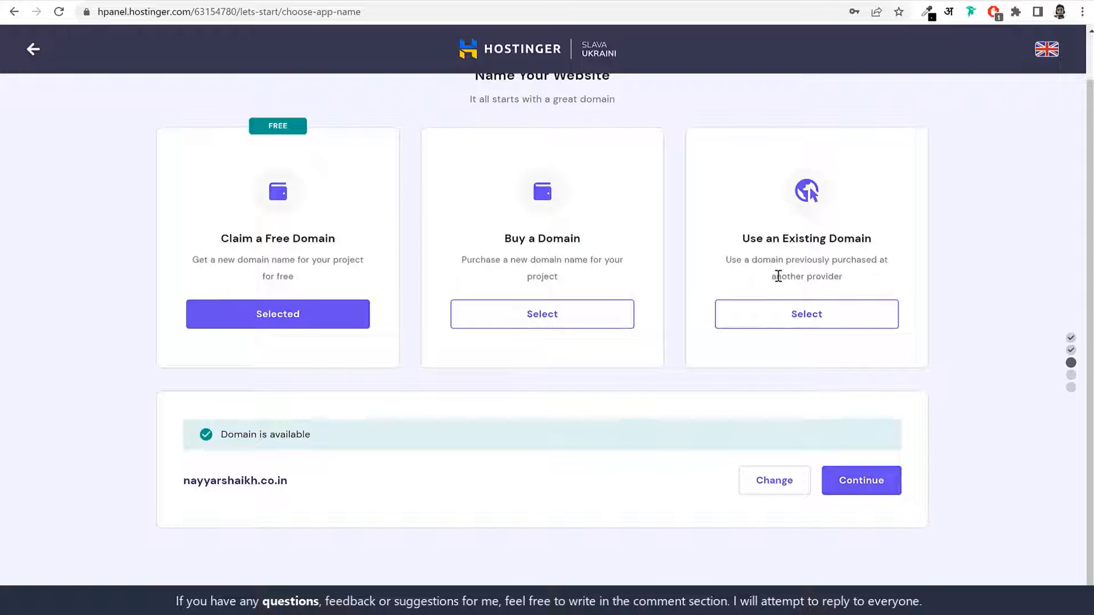
Choose to use an existing domain, enter blogdu.de, and accept its domain summary
{"action": "left_click", "coordinate": [793, 321]}
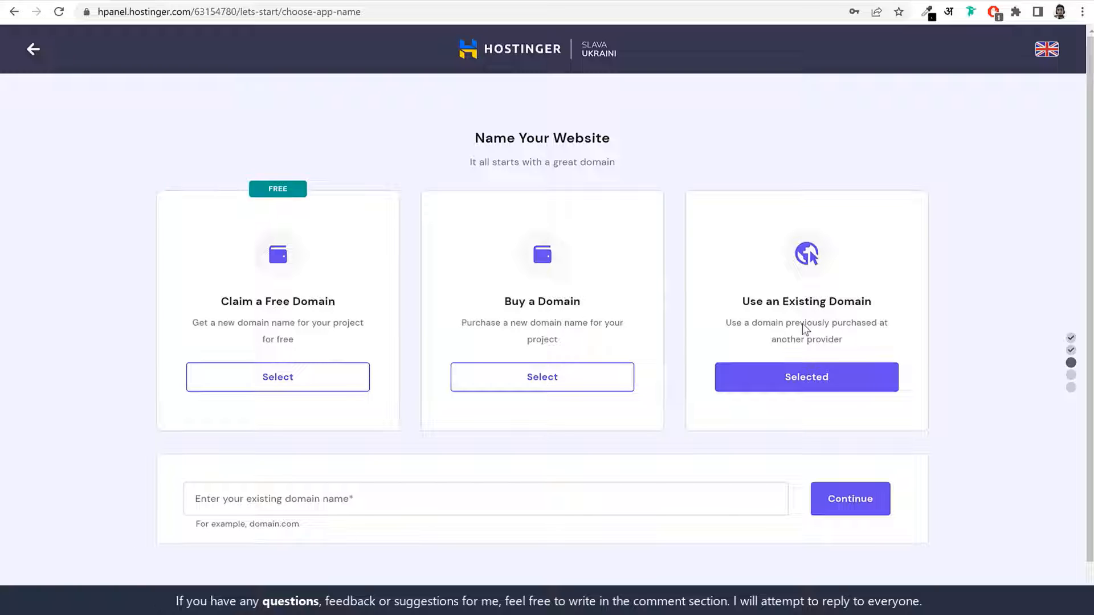
{"action": "left_click", "coordinate": [397, 491]}
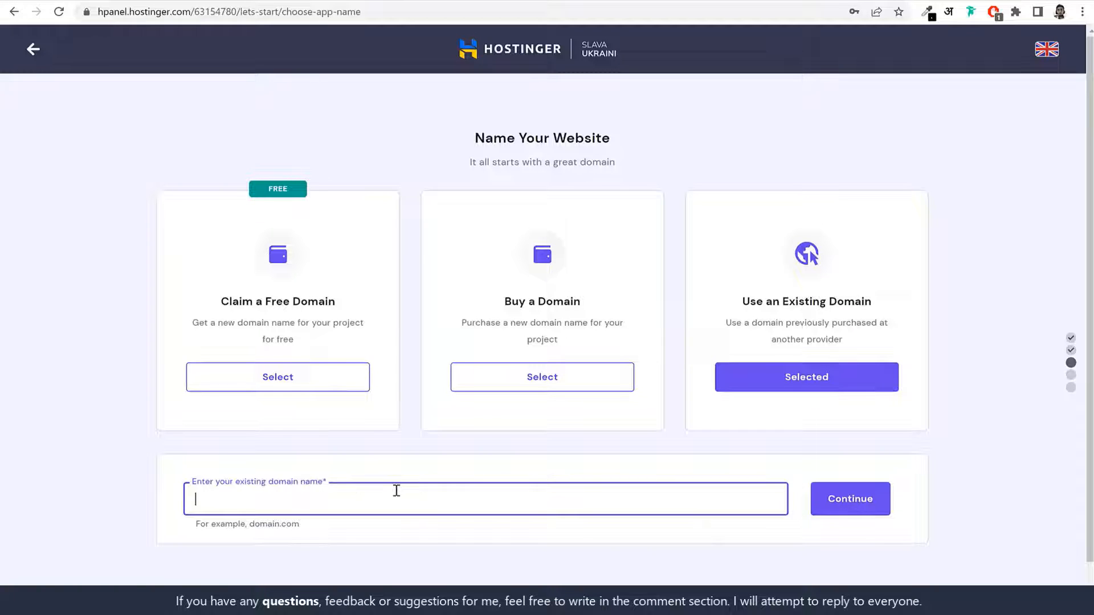
{"action": "type", "text": "blogdu.de"}
{"action": "left_click", "coordinate": [703, 536]}
{"action": "left_click", "coordinate": [848, 502]}
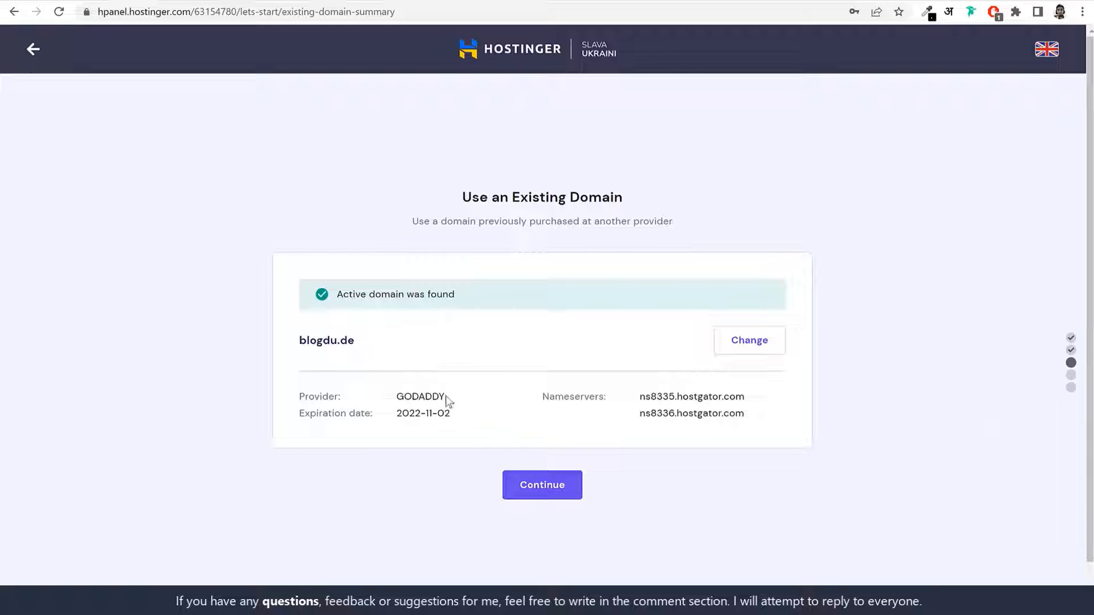
{"action": "left_click_drag", "start_coordinate": [397, 396], "coordinate": [445, 397]}
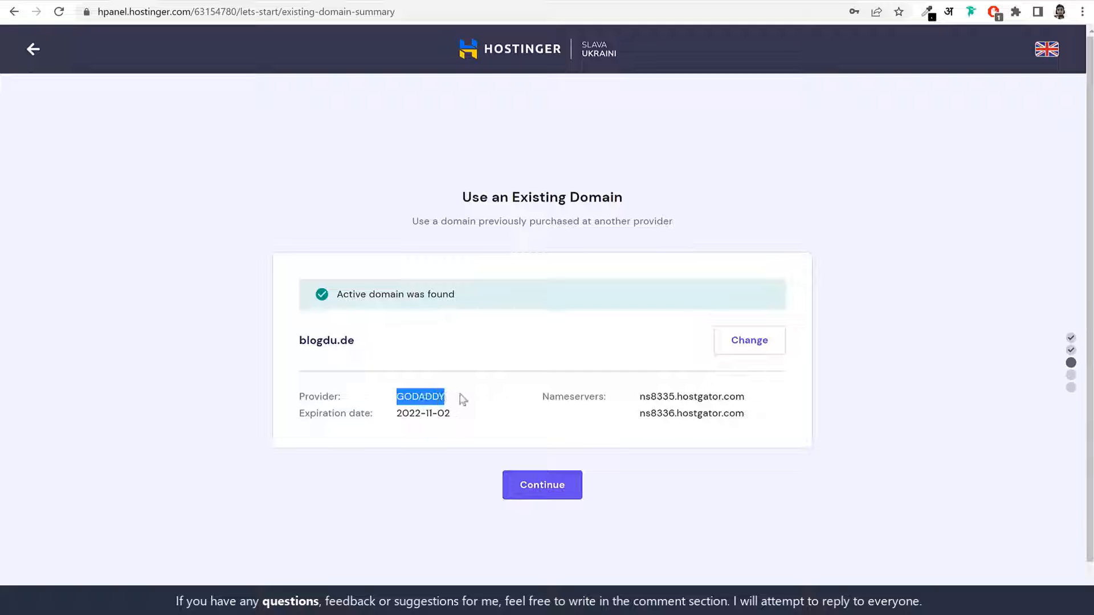
{"action": "left_click", "coordinate": [463, 398]}
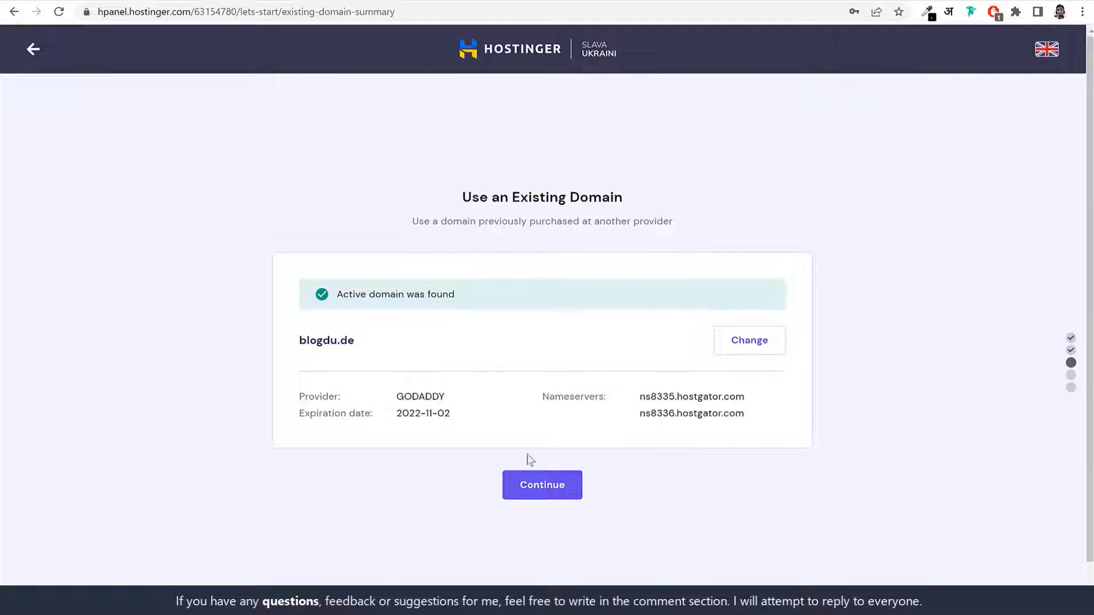
{"action": "left_click", "coordinate": [551, 491]}
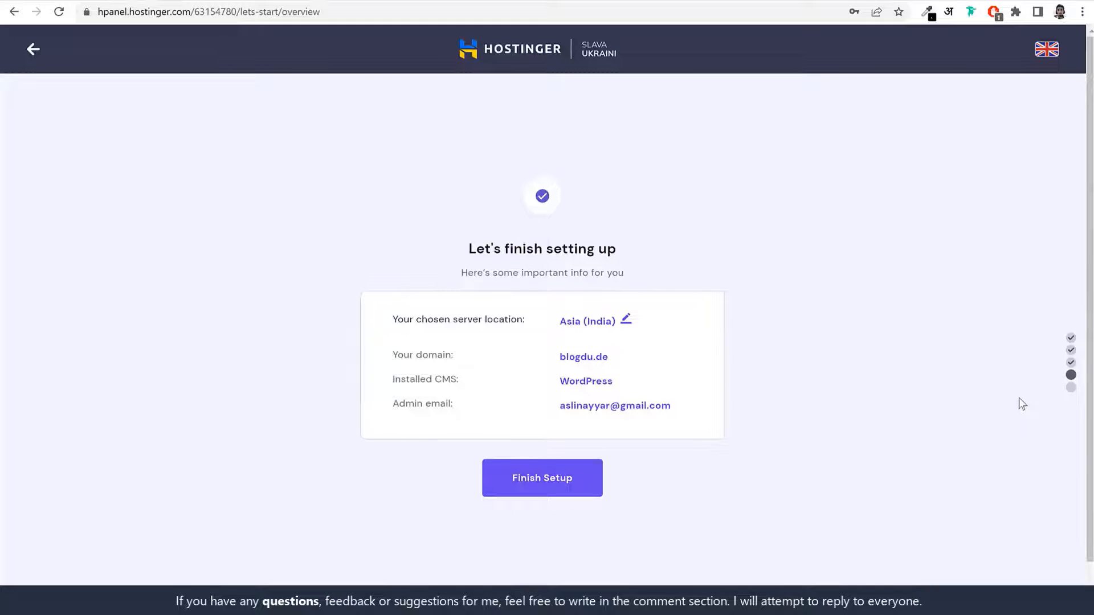
Review the available server locations for the website and leave the selection without applying a change
{"action": "left_click", "coordinate": [627, 319]}
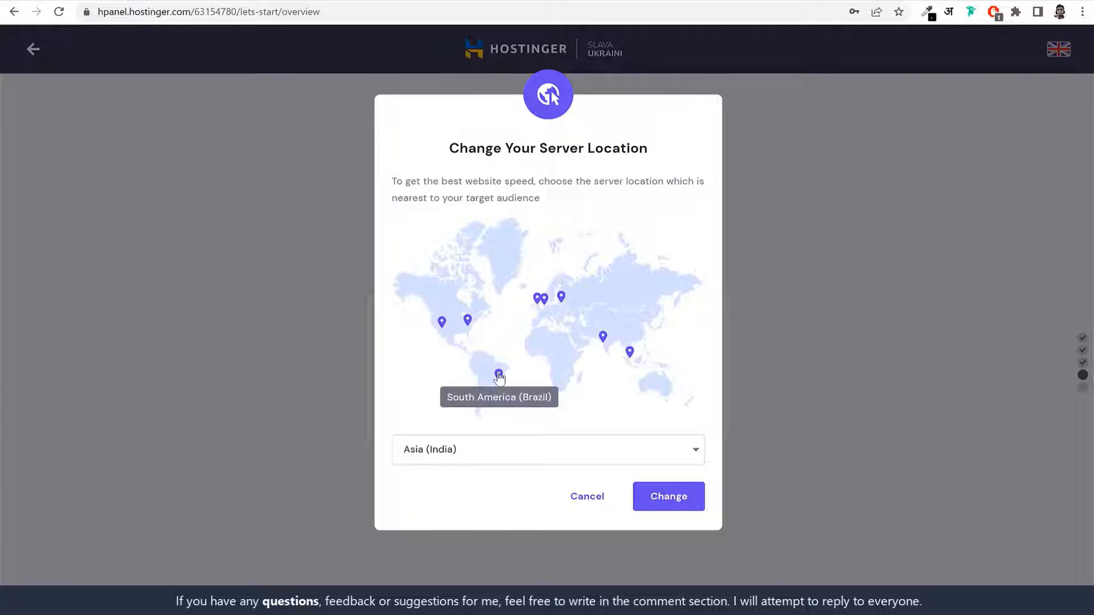
{"action": "left_click", "coordinate": [536, 454]}
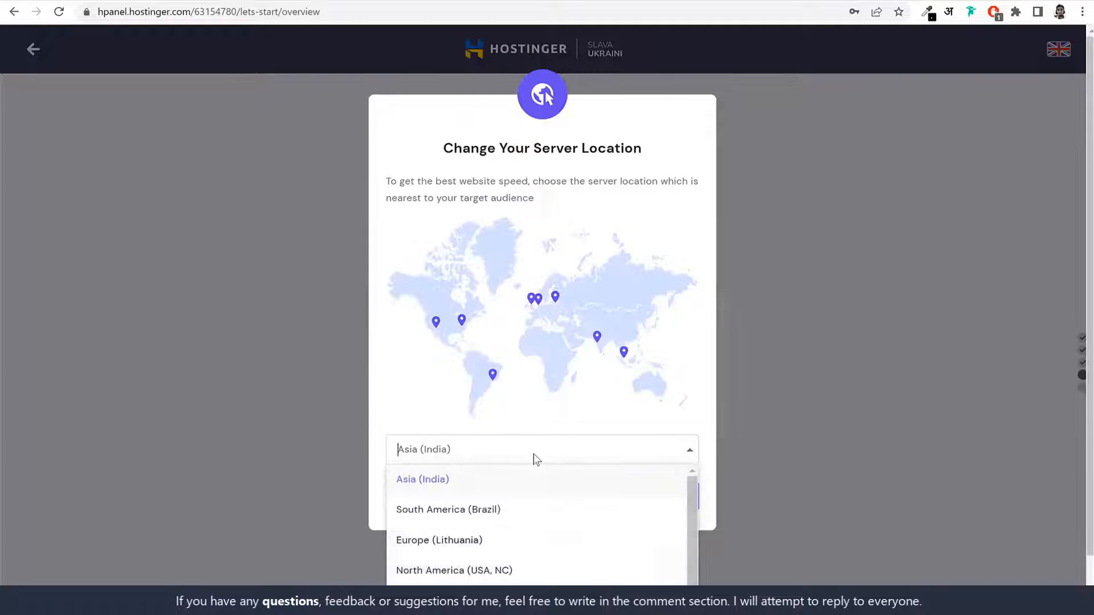
{"action": "scroll", "coordinate": [500, 514], "scroll_direction": "down", "scroll_amount": 1}
{"action": "scroll", "coordinate": [499, 513], "scroll_direction": "up", "scroll_amount": 1}
{"action": "left_click", "coordinate": [483, 483]}
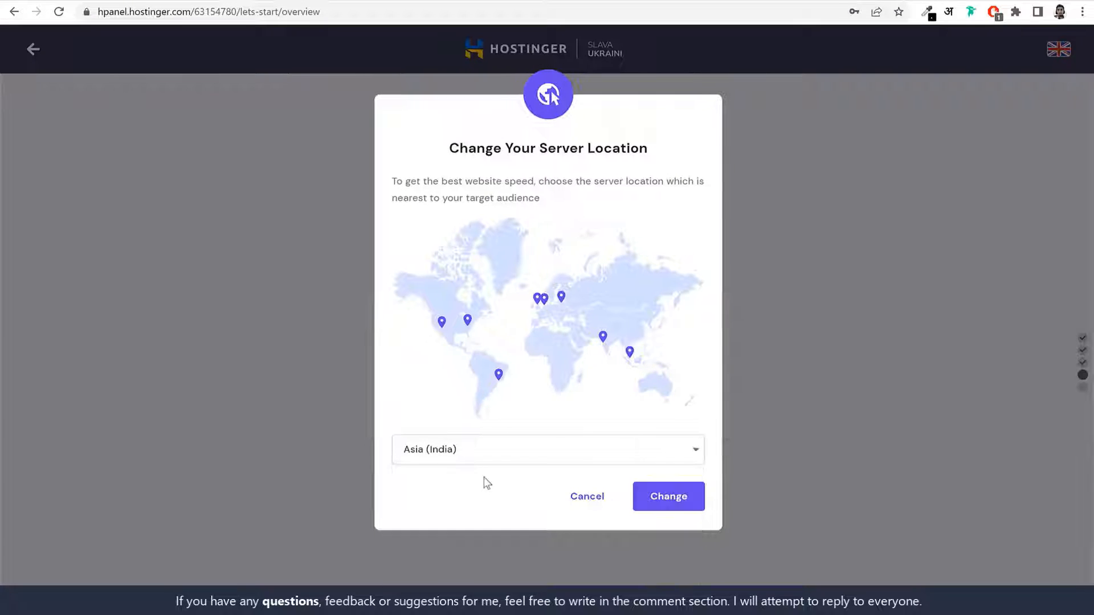
{"action": "left_click", "coordinate": [591, 503]}
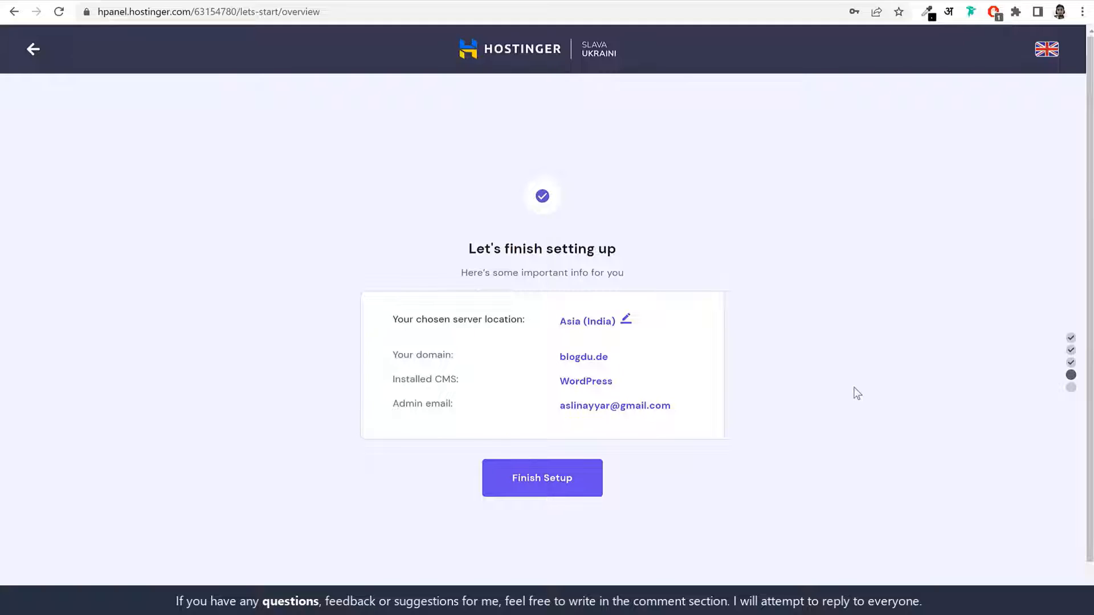
Finish the website setup and go to the hPanel home page
{"action": "left_click", "coordinate": [547, 487]}
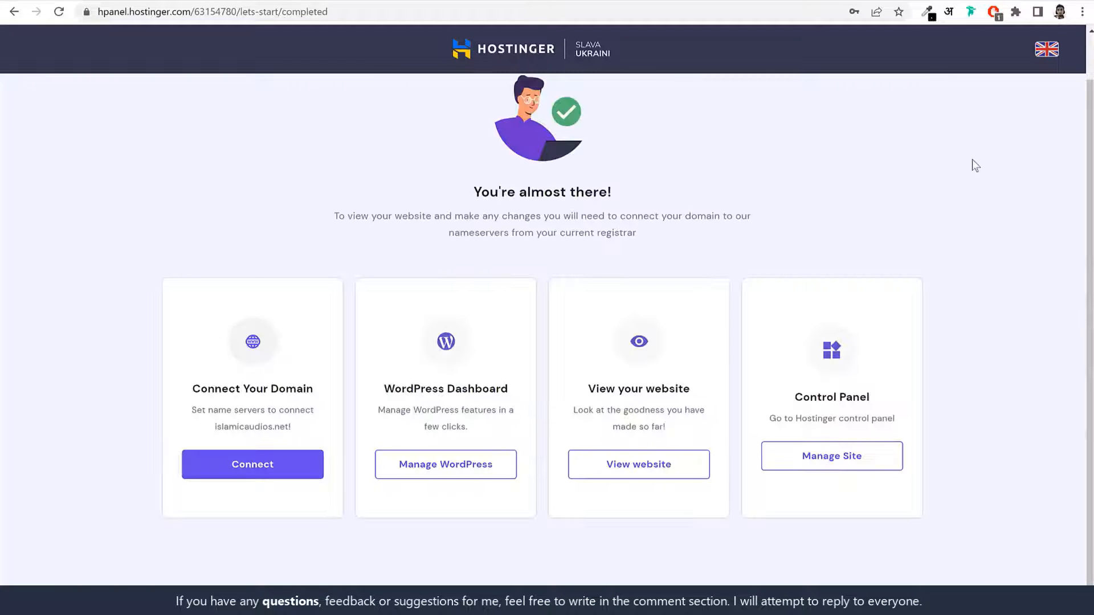
{"action": "scroll", "coordinate": [1004, 186], "scroll_direction": "up", "scroll_amount": 1}
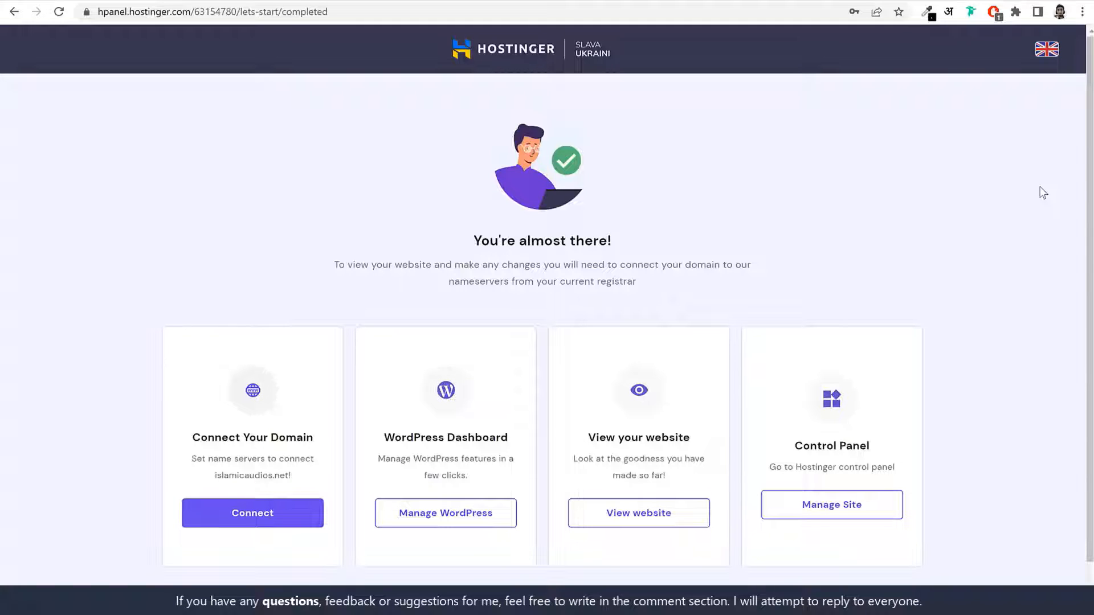
{"action": "left_click", "coordinate": [513, 52]}
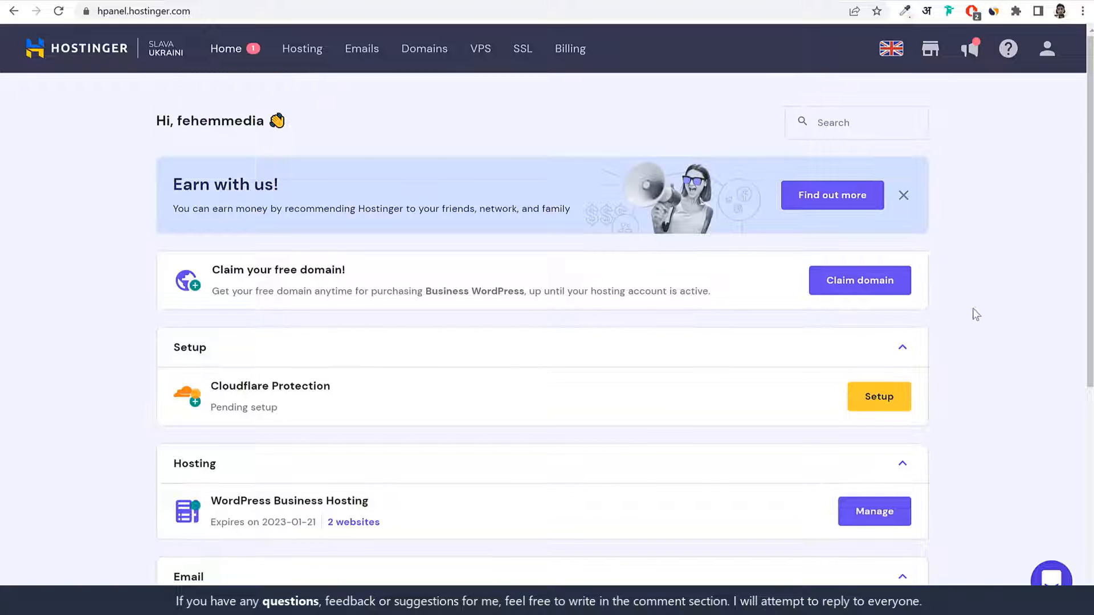
{"action": "scroll", "coordinate": [983, 331], "scroll_direction": "down", "scroll_amount": 5}
{"action": "scroll", "coordinate": [990, 351], "scroll_direction": "up", "scroll_amount": 5}
{"action": "left_click", "coordinate": [176, 14]}
{"action": "left_click", "coordinate": [239, 10]}
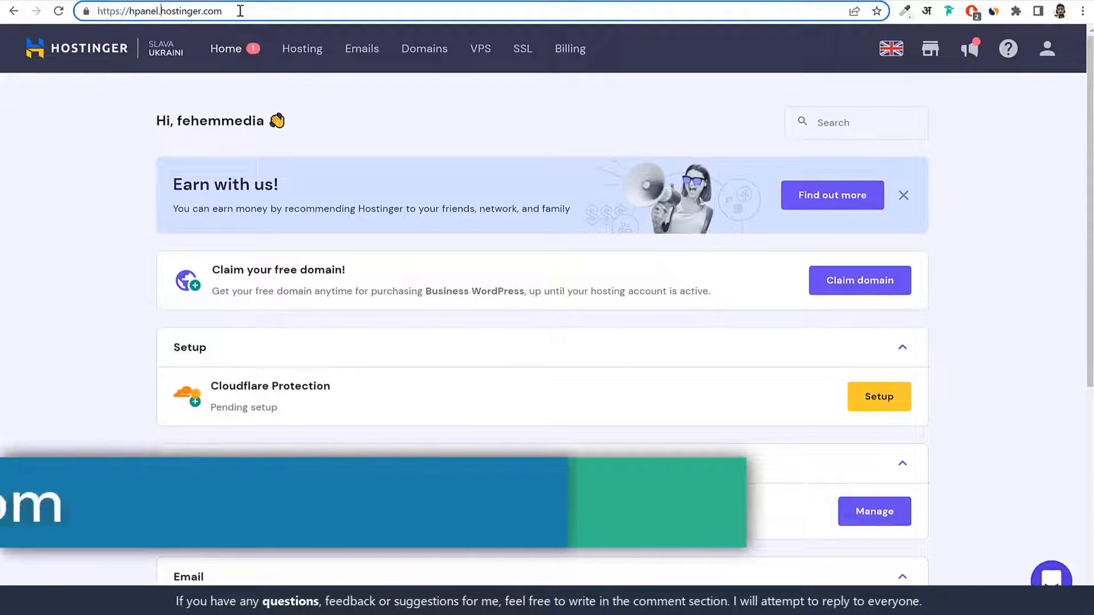
{"action": "left_click", "coordinate": [973, 134]}
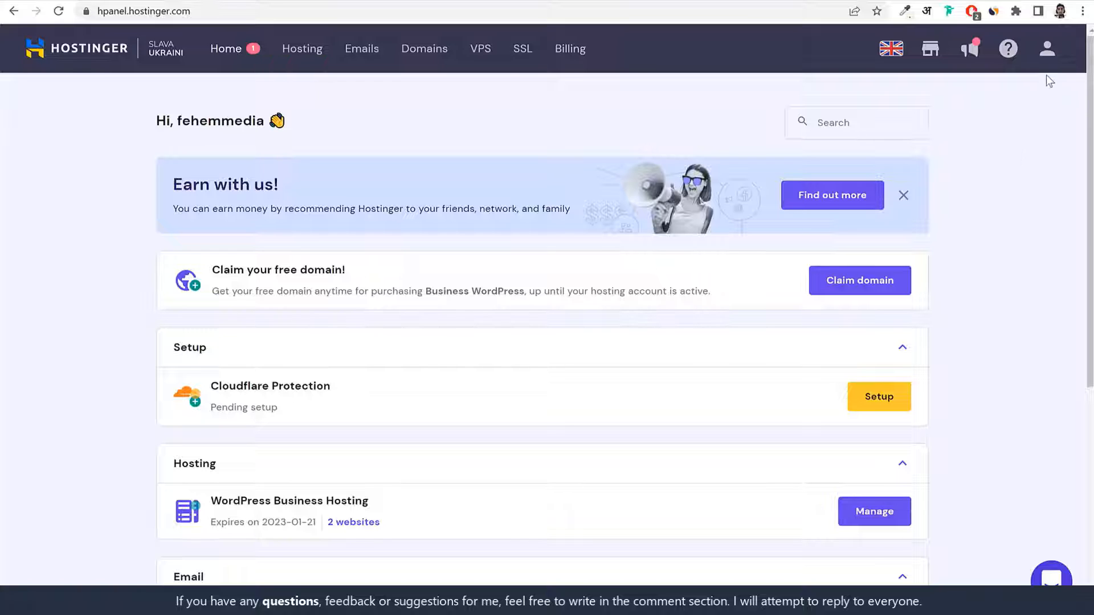
Examine the fields and previous hosting provider choices of a new WordPress website migration request, leaving it unsubmitted
{"action": "left_click", "coordinate": [1047, 50]}
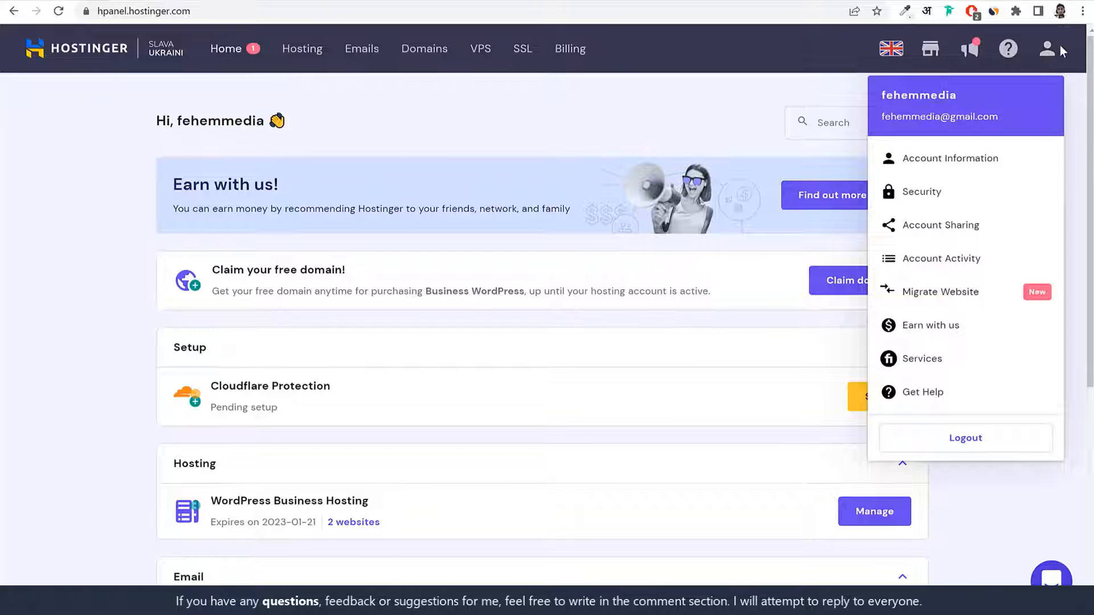
{"action": "left_click", "coordinate": [924, 292]}
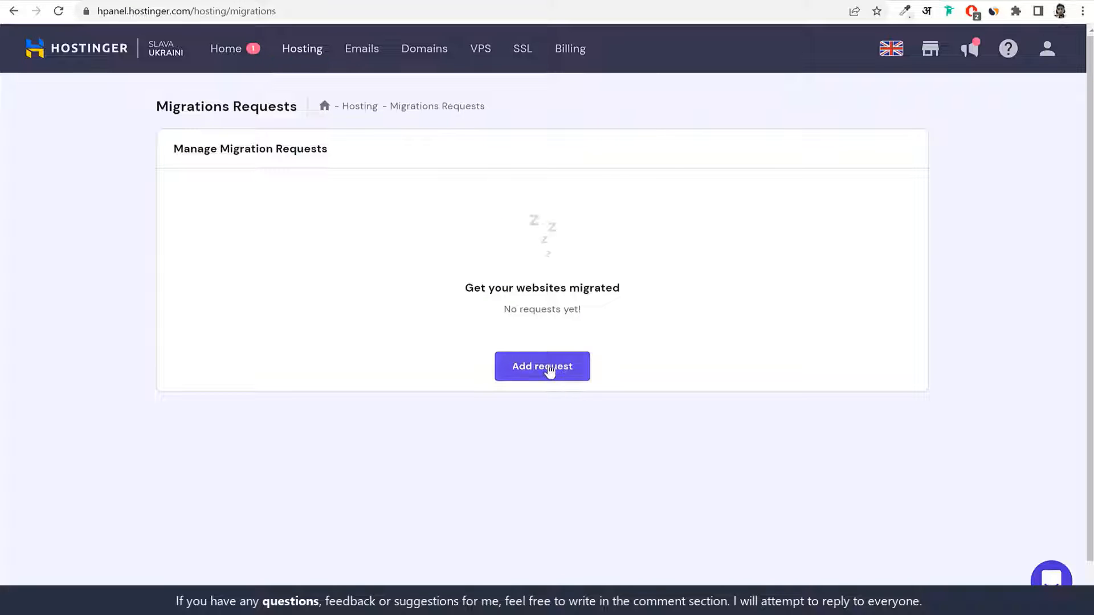
{"action": "left_click", "coordinate": [548, 371]}
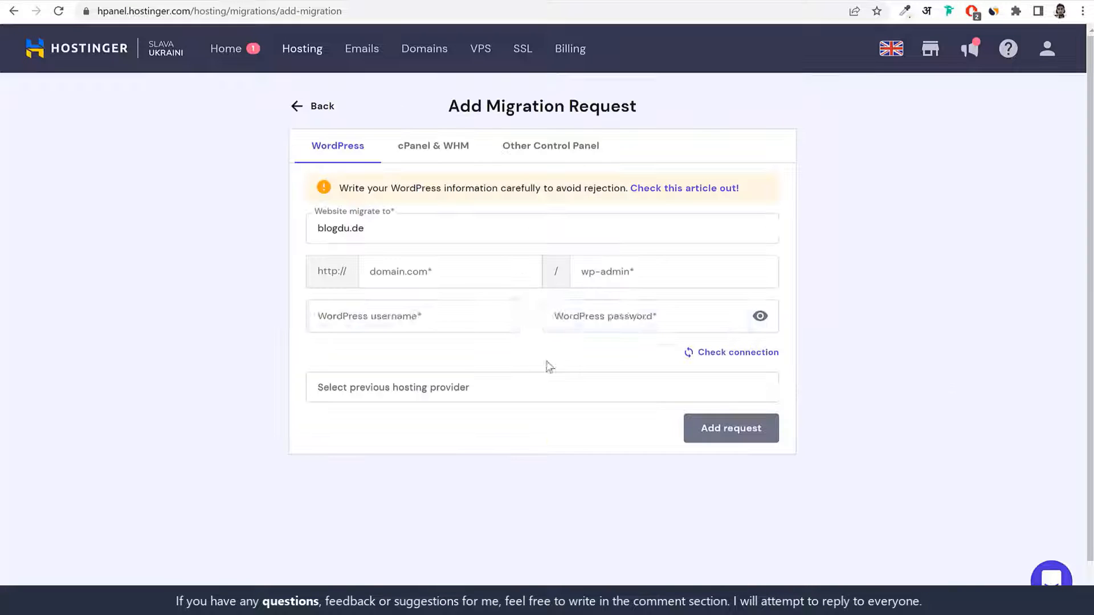
{"action": "left_click", "coordinate": [388, 231]}
{"action": "left_click", "coordinate": [380, 268]}
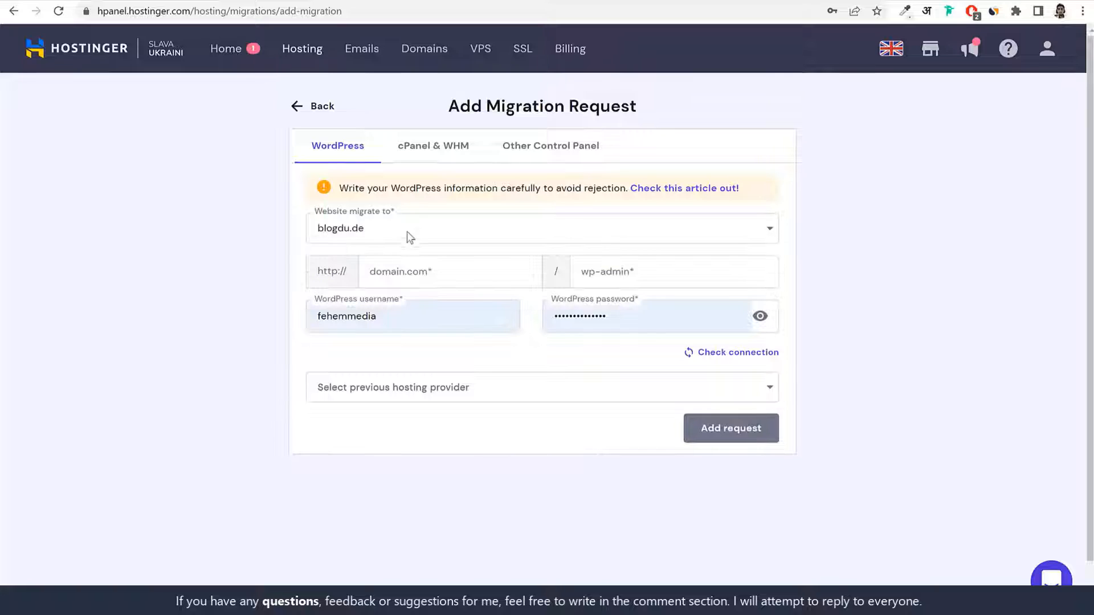
{"action": "left_click", "coordinate": [411, 271]}
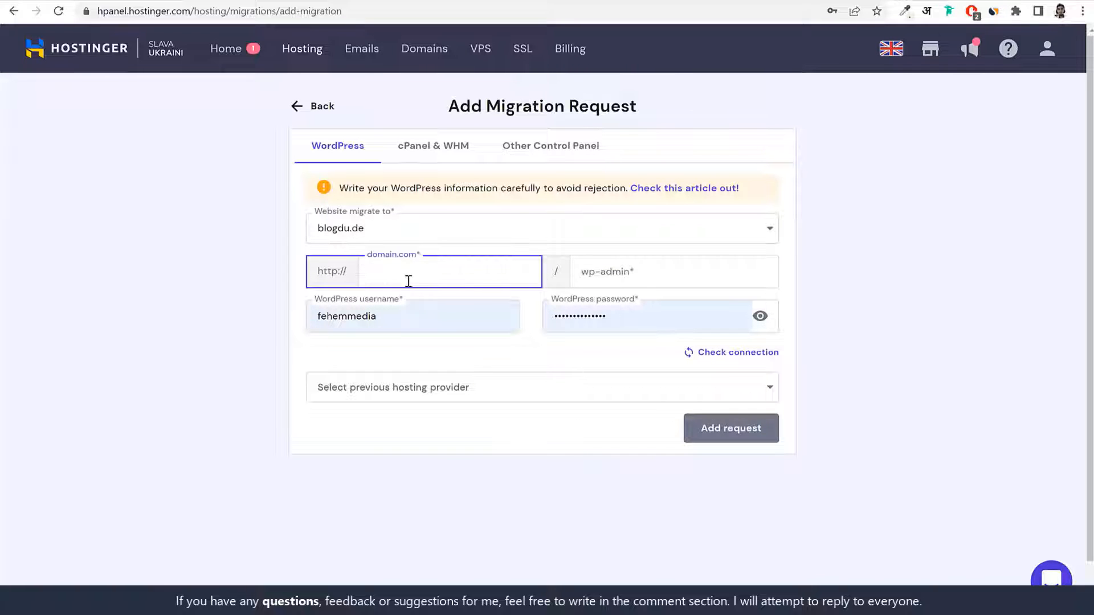
{"action": "left_click", "coordinate": [599, 278]}
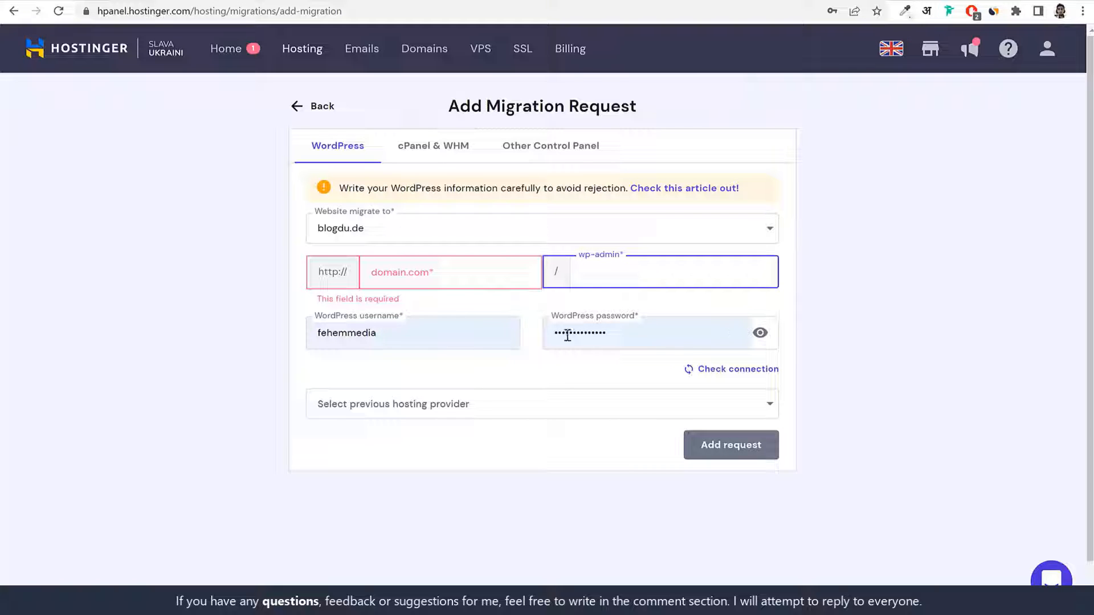
{"action": "left_click", "coordinate": [398, 406]}
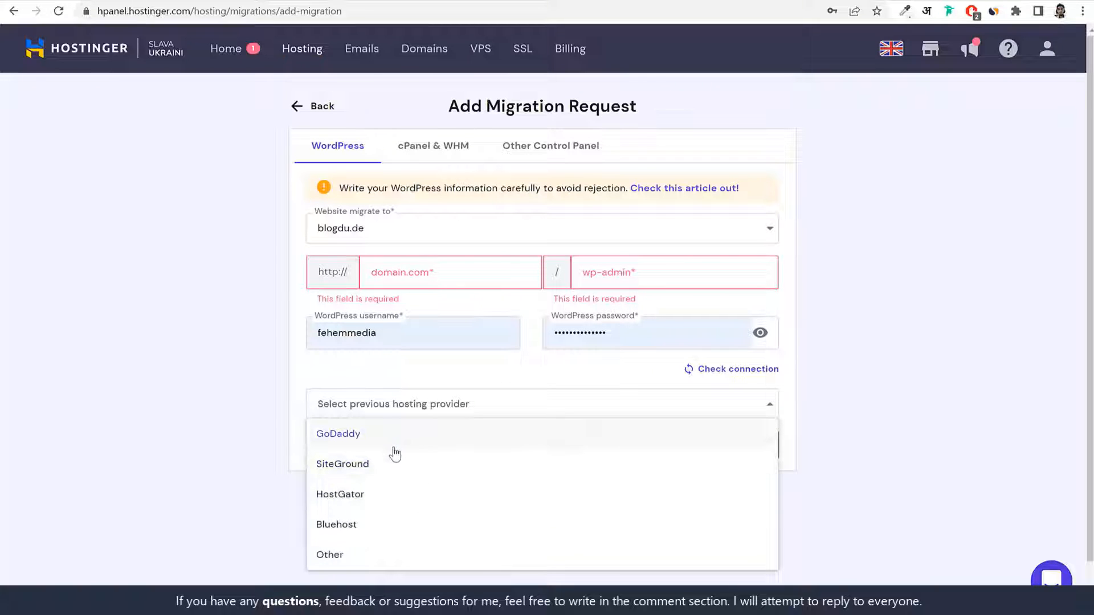
{"action": "left_click", "coordinate": [302, 448]}
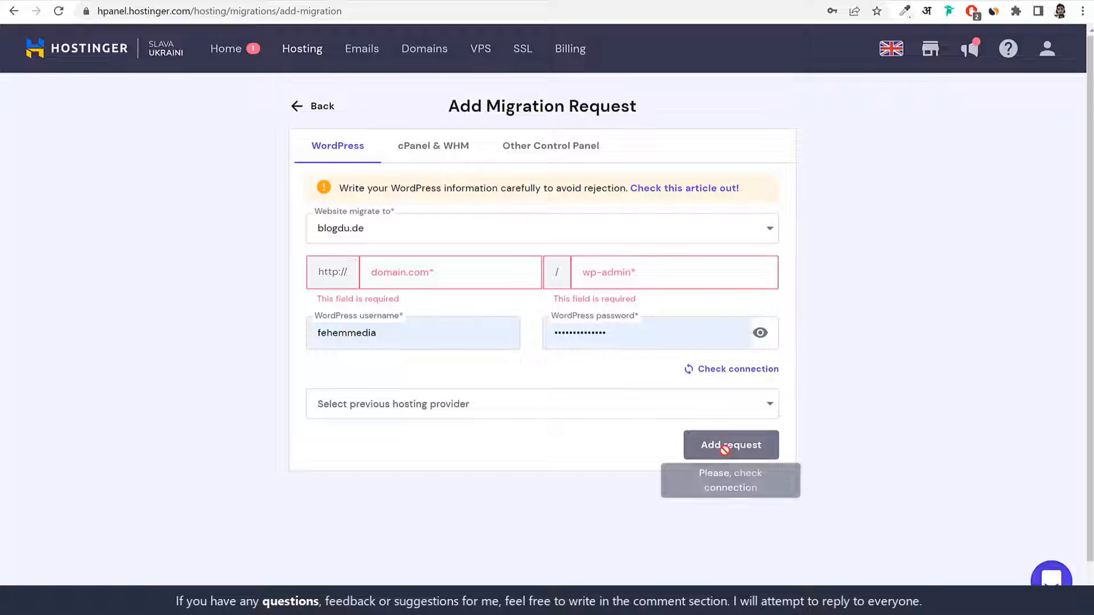
{"action": "left_click", "coordinate": [226, 50]}
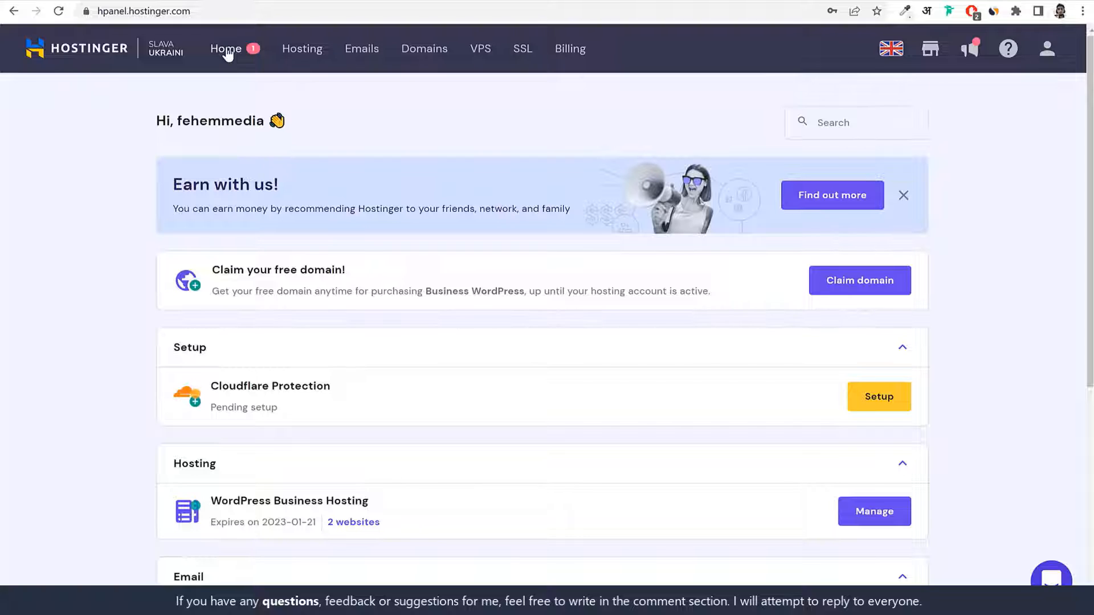
{"action": "left_click", "coordinate": [304, 47]}
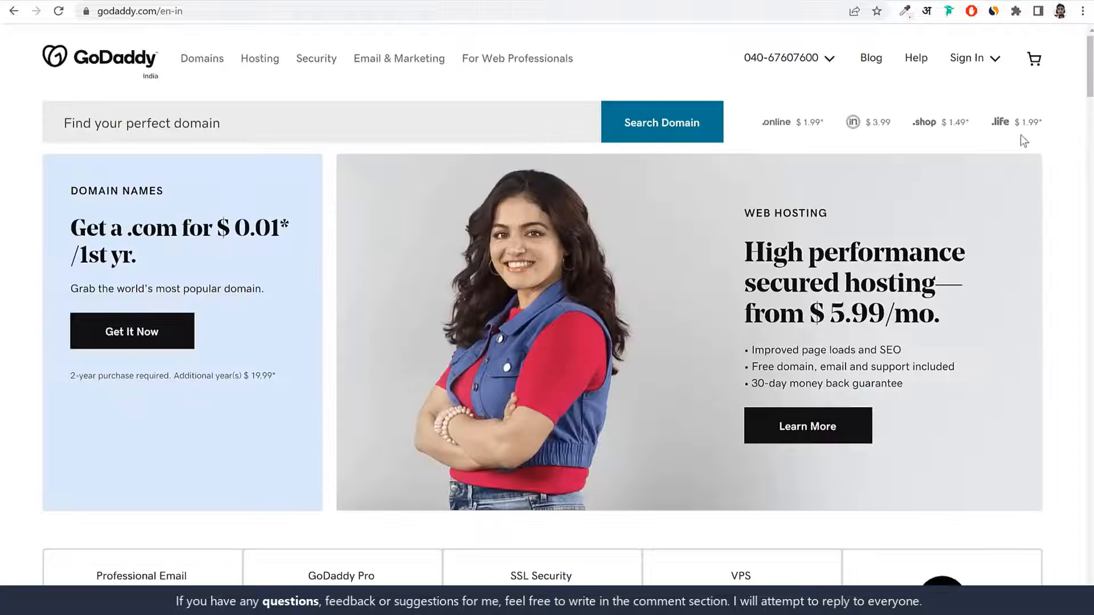
Sign in to GoDaddy and open DNS management for the owner's personal-name .com domain from the account's products
{"action": "left_click", "coordinate": [968, 57]}
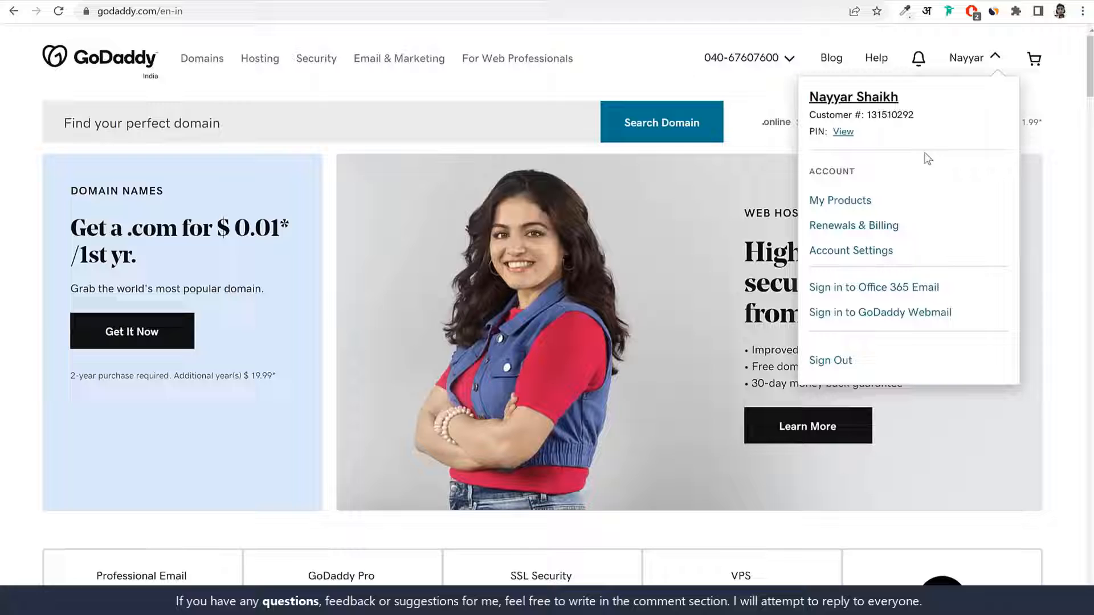
{"action": "left_click", "coordinate": [847, 205]}
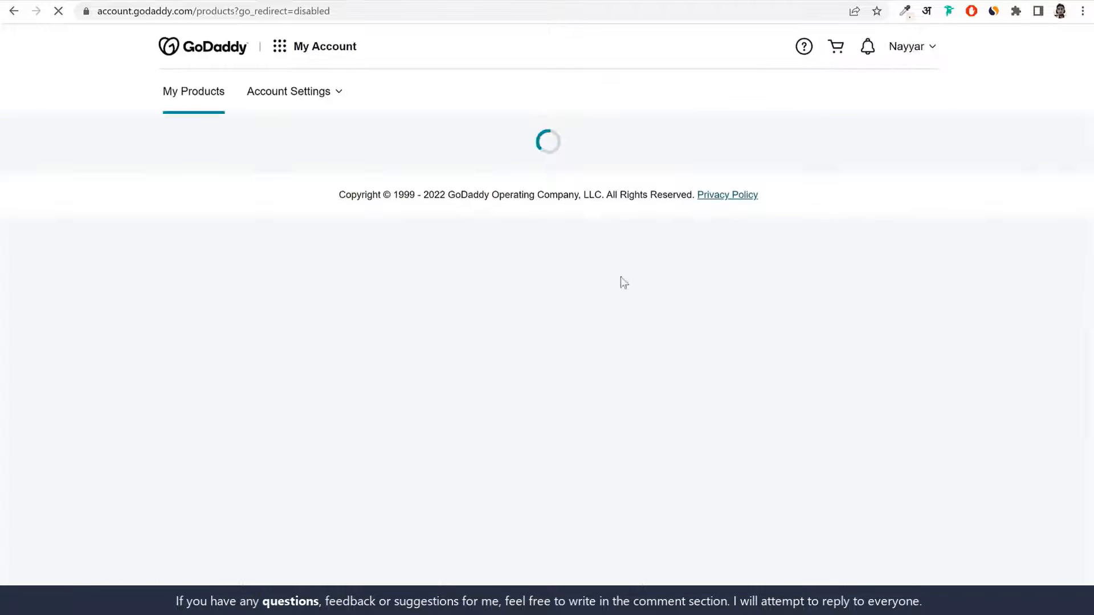
{"action": "scroll", "coordinate": [1003, 342], "scroll_direction": "down", "scroll_amount": 5}
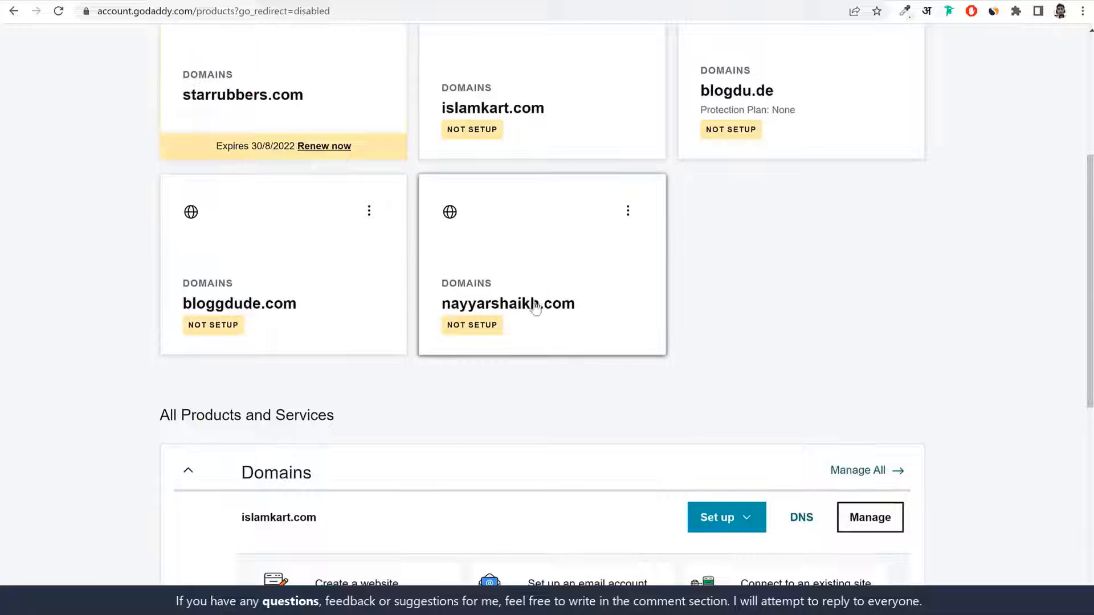
{"action": "left_click", "coordinate": [626, 216]}
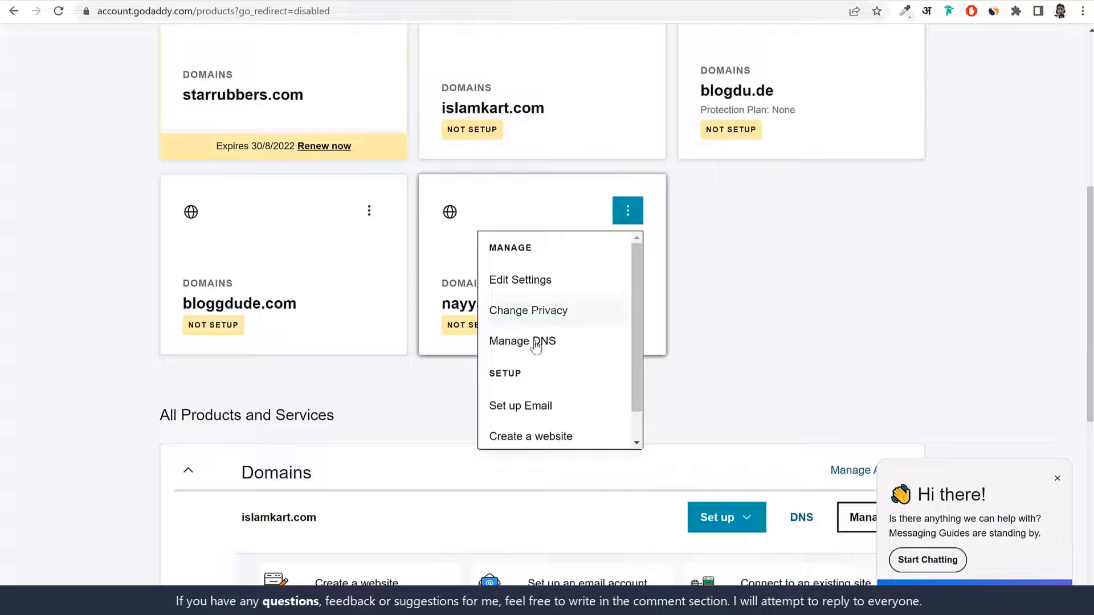
{"action": "left_click", "coordinate": [510, 342]}
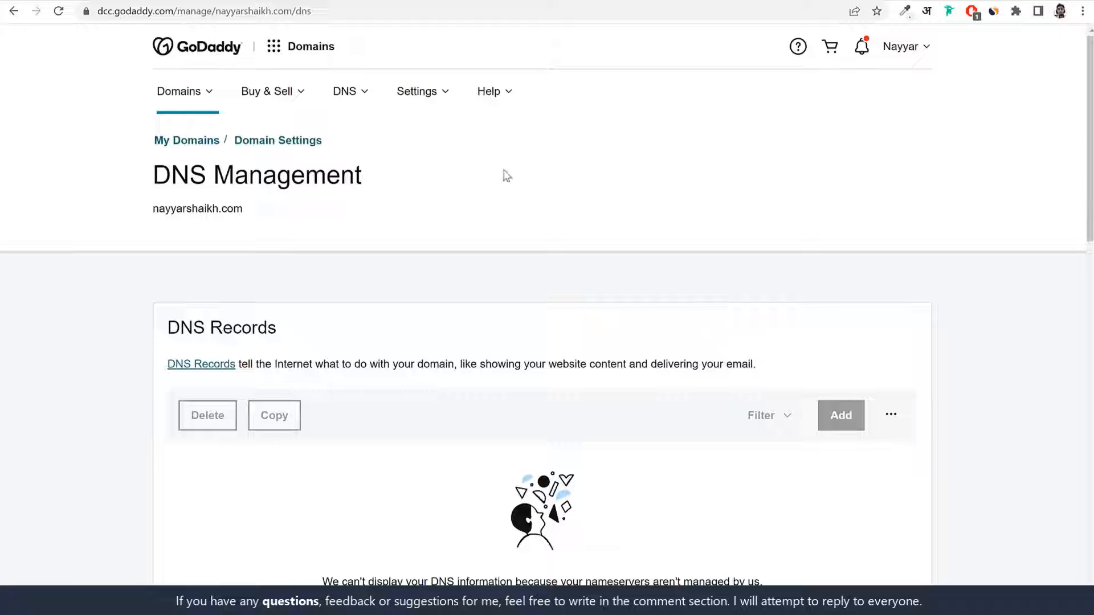
{"action": "left_click_drag", "start_coordinate": [133, 173], "coordinate": [474, 192]}
{"action": "left_click", "coordinate": [466, 193]}
Edit the domain's custom nameservers manually and remove the third and fourth a2hosting.com entries
{"action": "scroll", "coordinate": [780, 390], "scroll_direction": "down", "scroll_amount": 10}
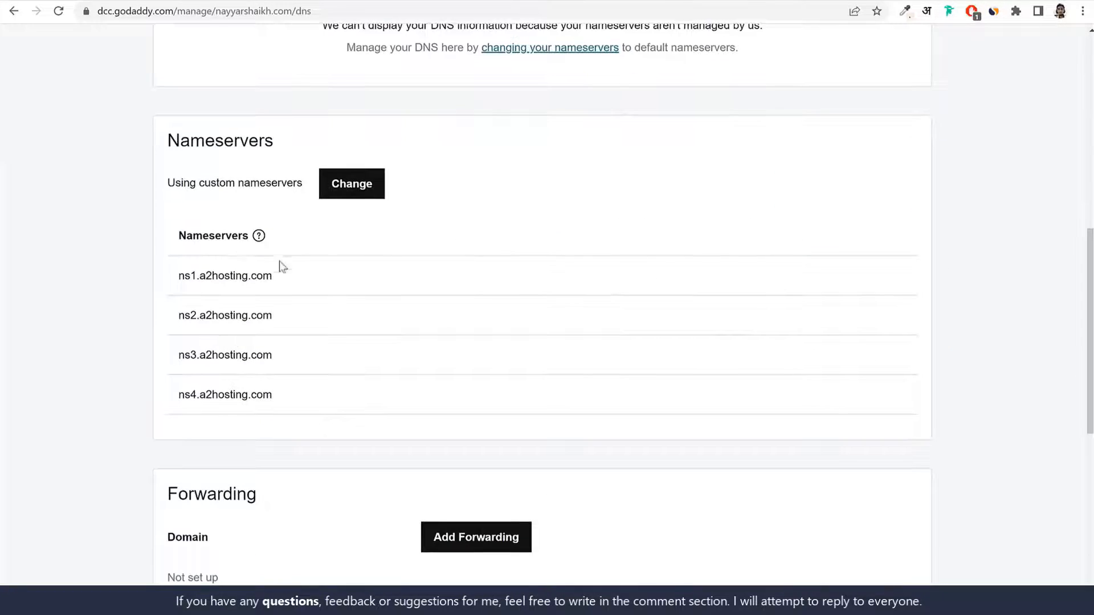
{"action": "left_click_drag", "start_coordinate": [178, 236], "coordinate": [255, 238]}
{"action": "left_click", "coordinate": [470, 242]}
{"action": "left_click", "coordinate": [366, 190]}
{"action": "left_click_drag", "start_coordinate": [154, 450], "coordinate": [357, 452]}
{"action": "left_click", "coordinate": [285, 449]}
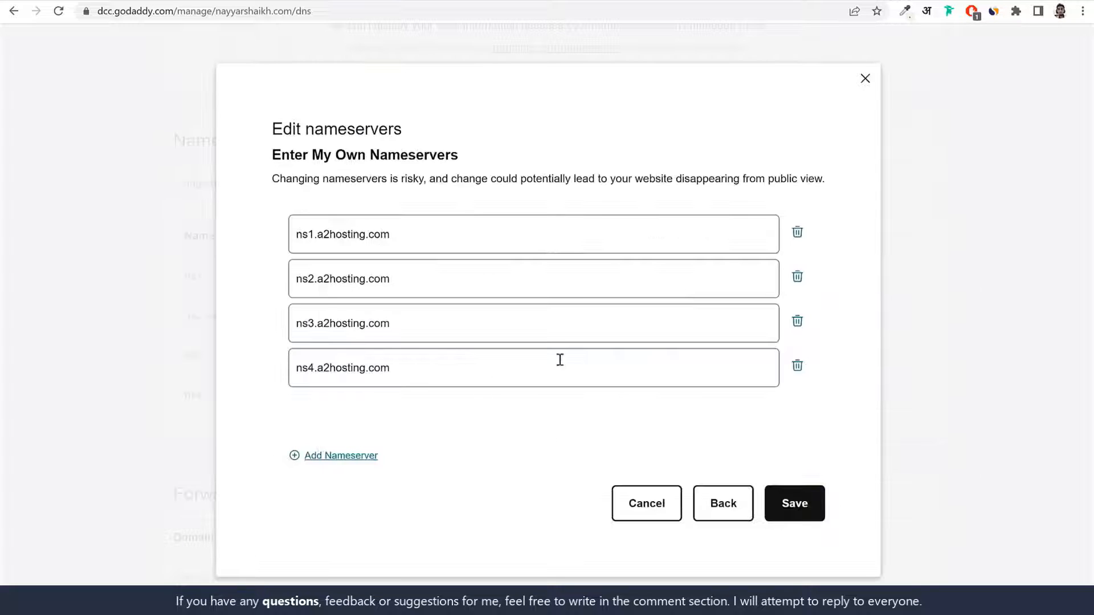
{"action": "left_click", "coordinate": [797, 321]}
{"action": "left_click", "coordinate": [798, 321]}
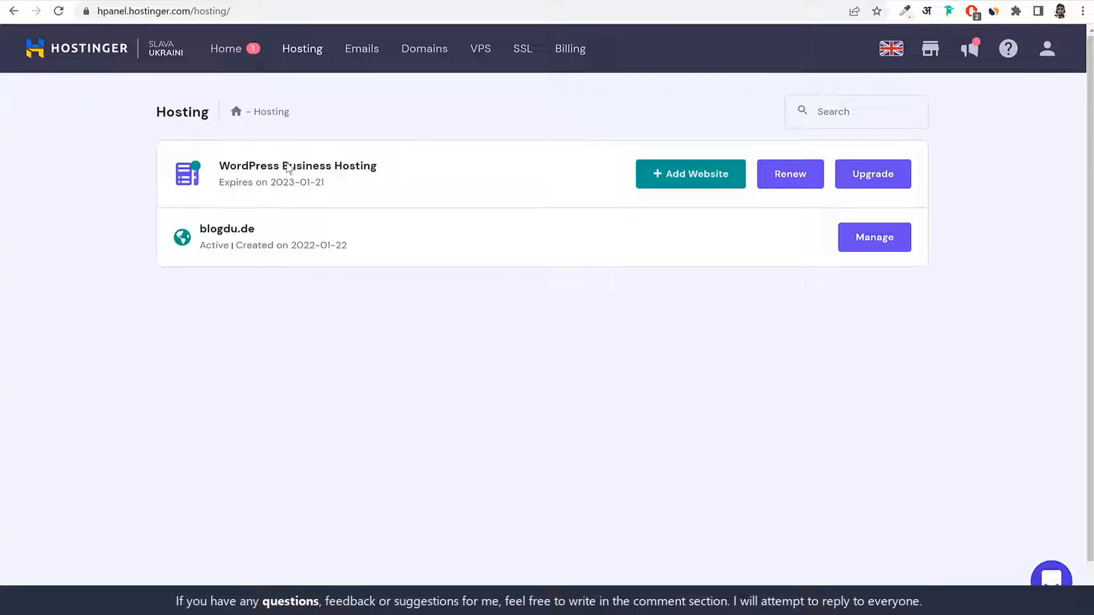
In Hostinger hPanel, add the personal-name .com domain as a new website on the WordPress Business Hosting plan, keeping the prefilled password
{"action": "left_click", "coordinate": [691, 174]}
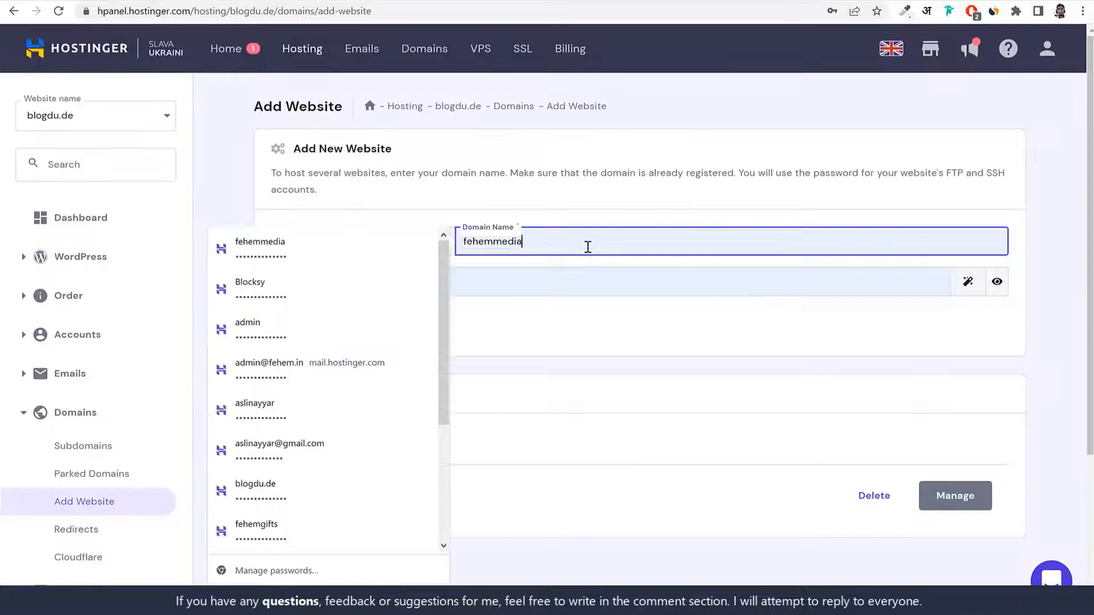
{"action": "key", "text": "ctrl+a"}
{"action": "type", "text": "nayya"}
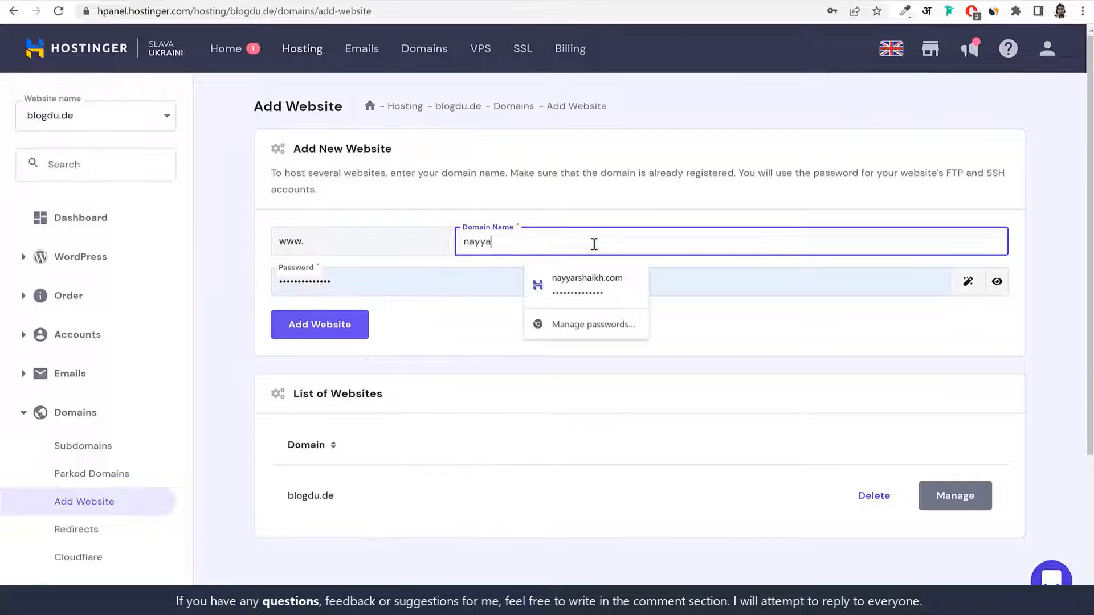
{"action": "type", "text": "rshaik"}
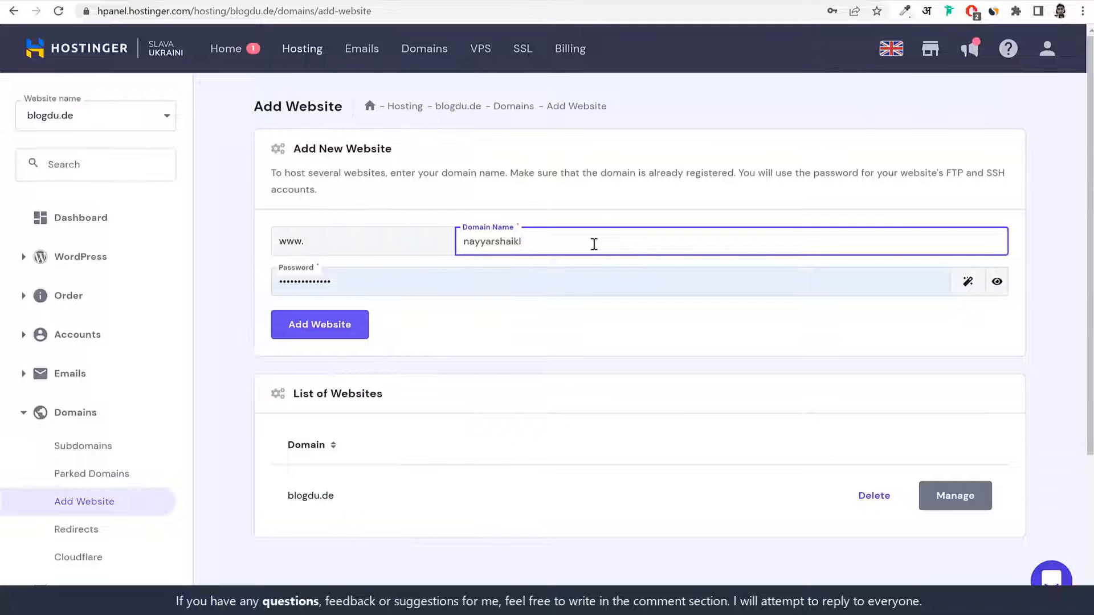
{"action": "type", "text": "h.com"}
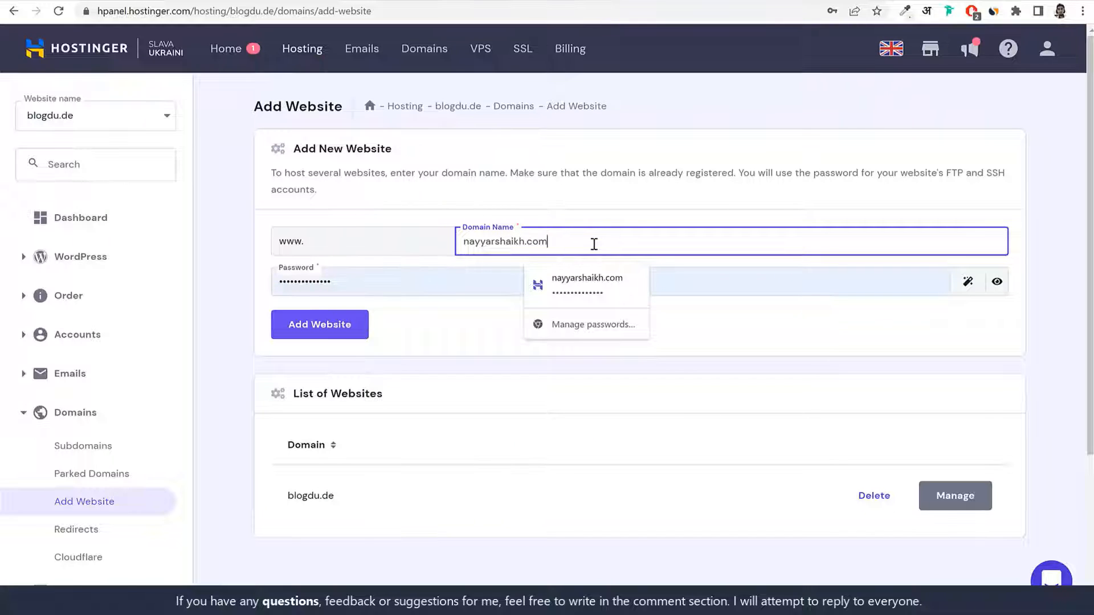
{"action": "left_click", "coordinate": [477, 289]}
{"action": "left_click", "coordinate": [492, 328]}
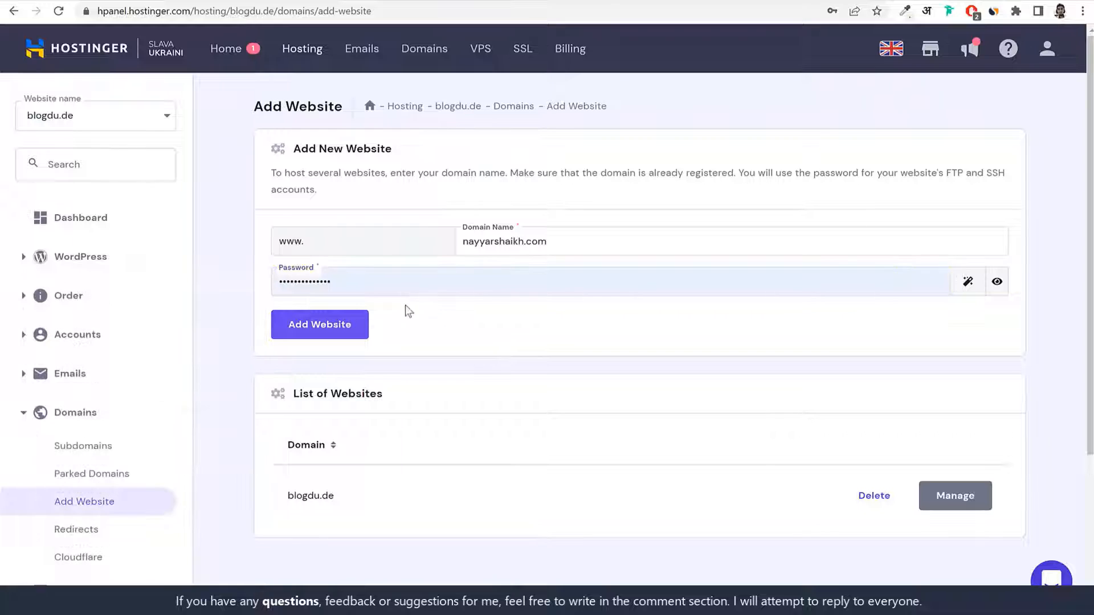
{"action": "left_click", "coordinate": [354, 334]}
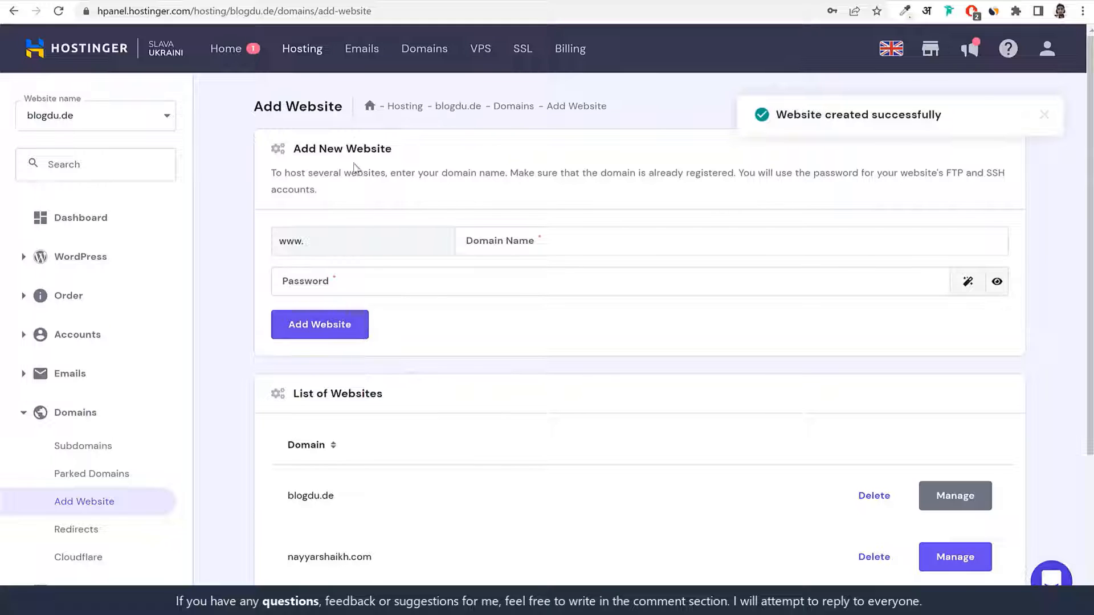
Open the hosting account of the newly added domain and check its domain status notice
{"action": "left_click", "coordinate": [311, 52]}
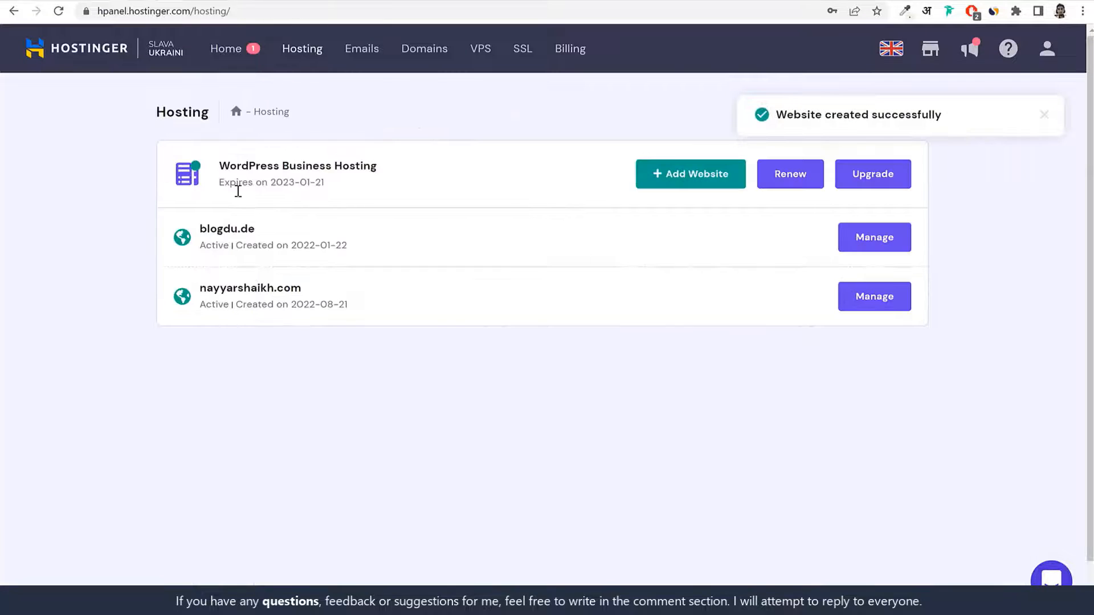
{"action": "double_click", "coordinate": [251, 288]}
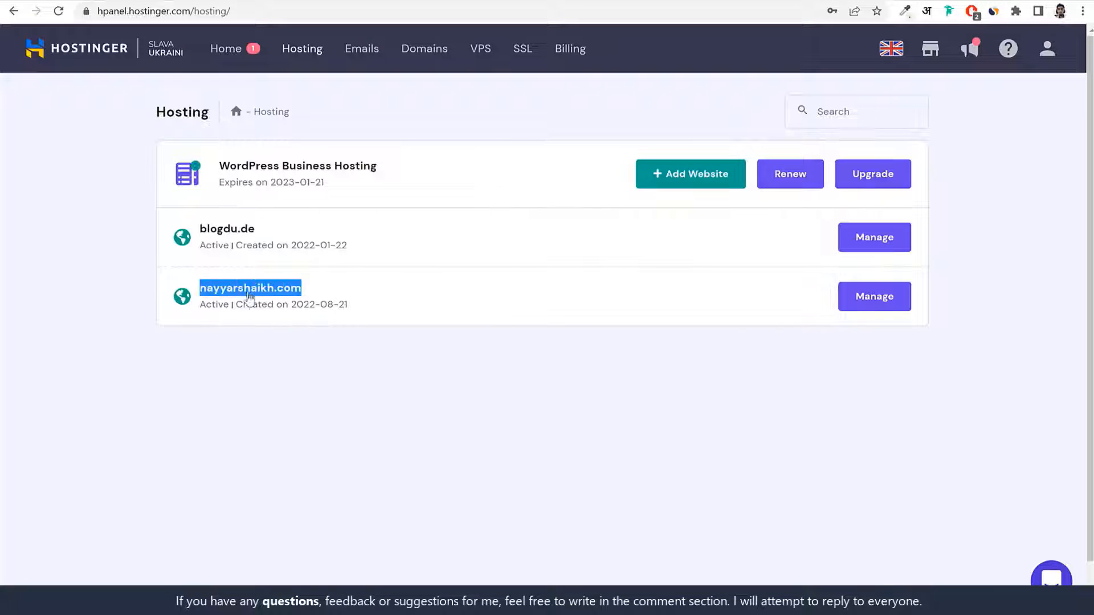
{"action": "left_click", "coordinate": [889, 300]}
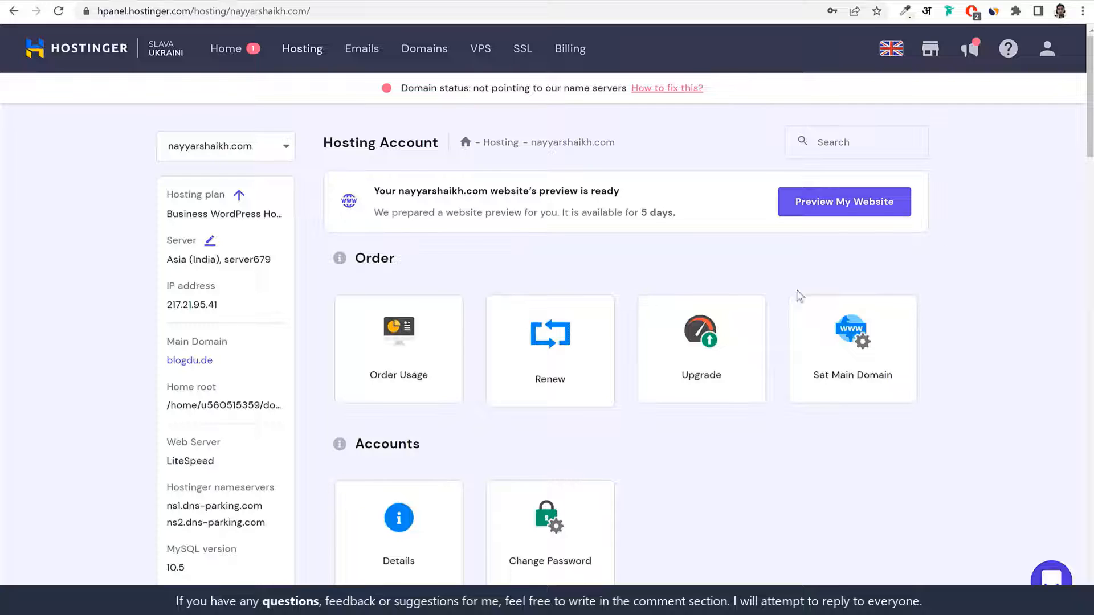
{"action": "scroll", "coordinate": [796, 302], "scroll_direction": "down", "scroll_amount": 2}
{"action": "scroll", "coordinate": [795, 310], "scroll_direction": "up", "scroll_amount": 2}
{"action": "left_click_drag", "start_coordinate": [432, 86], "coordinate": [592, 91]}
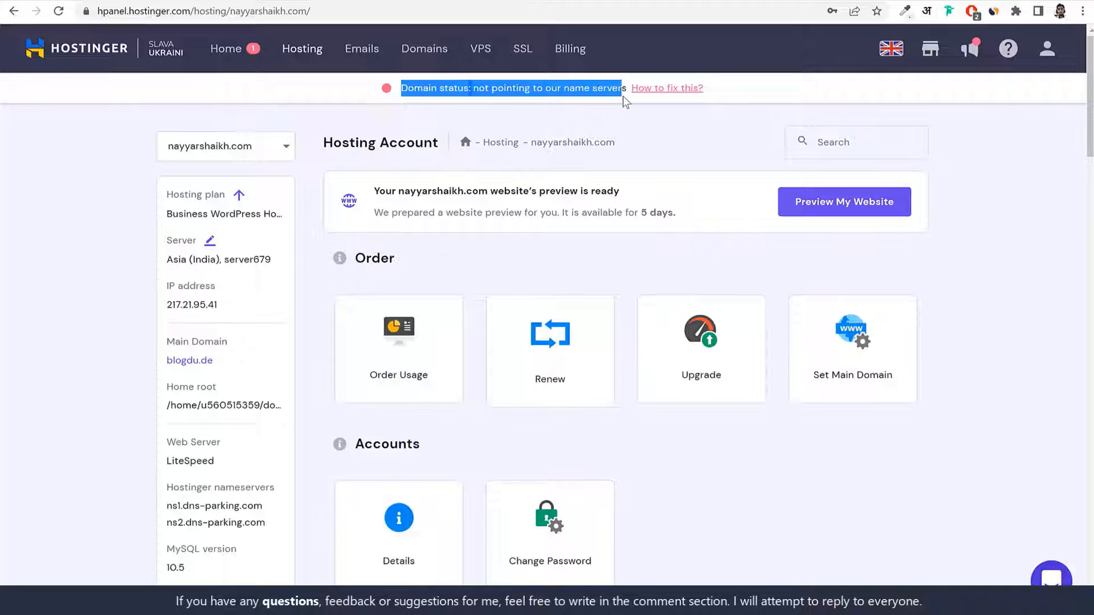
{"action": "left_click", "coordinate": [604, 101]}
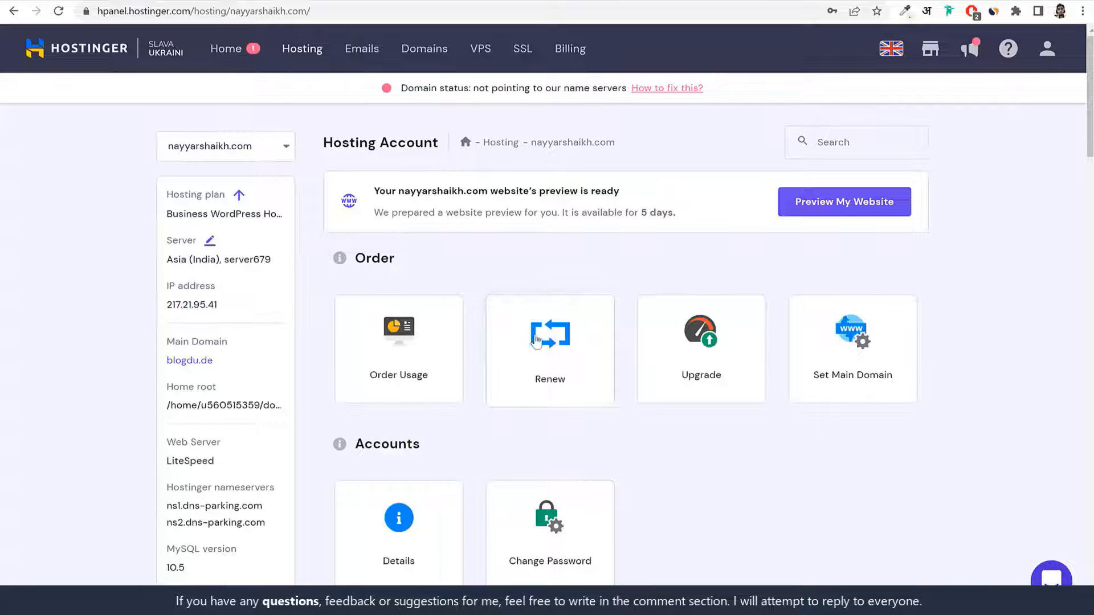
Copy the first Hostinger nameserver and set the domain's first GoDaddy nameserver to ns1.dns-parking.com
{"action": "scroll", "coordinate": [519, 350], "scroll_direction": "down", "scroll_amount": 3}
{"action": "scroll", "coordinate": [519, 349], "scroll_direction": "down", "scroll_amount": 2}
{"action": "left_click_drag", "start_coordinate": [166, 228], "coordinate": [279, 228]}
{"action": "key", "text": "ctrl+c"}
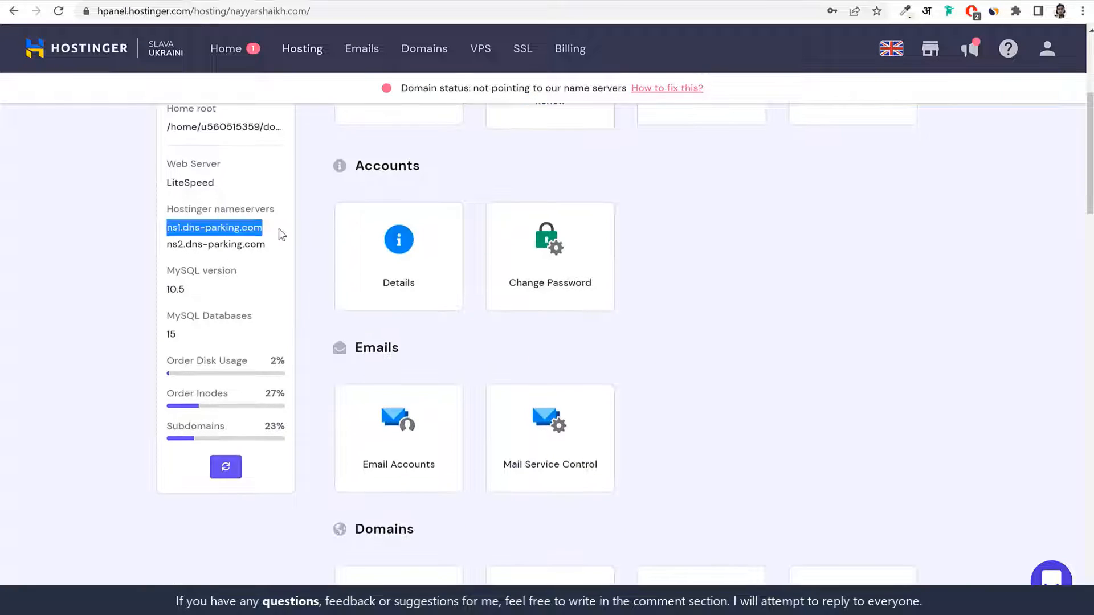
{"action": "left_click", "coordinate": [496, 1]}
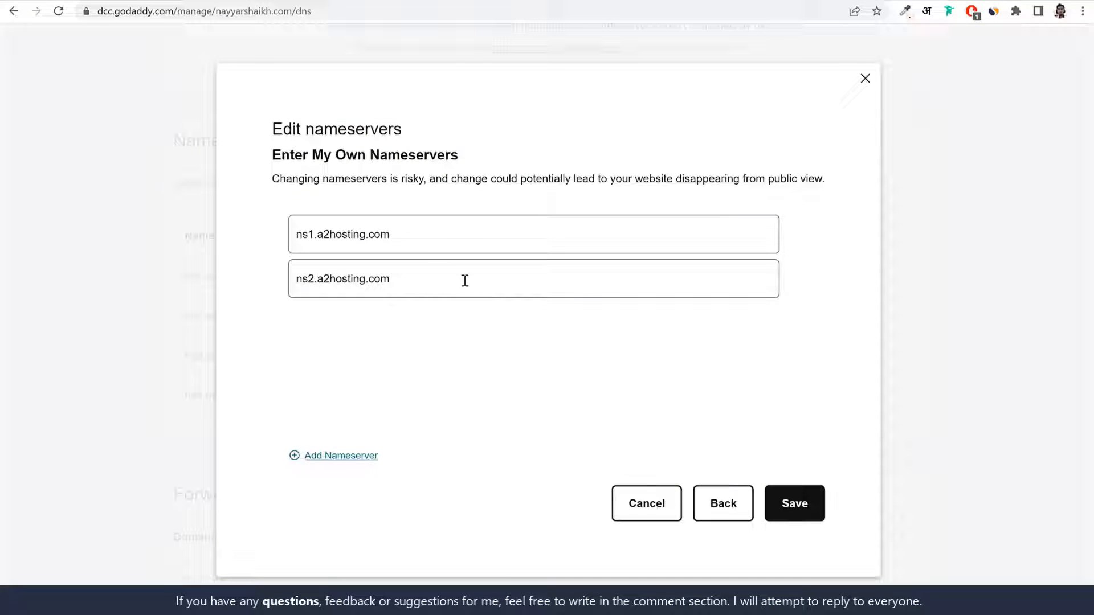
{"action": "triple_click", "coordinate": [431, 239]}
{"action": "key", "text": "ctrl+v"}
Copy Hostinger's second nameserver, ns2.dns-parking.com, into GoDaddy's second nameserver field, and leave the nameserver editor without saving
{"action": "left_click", "coordinate": [245, 2]}
{"action": "left_click", "coordinate": [236, 244]}
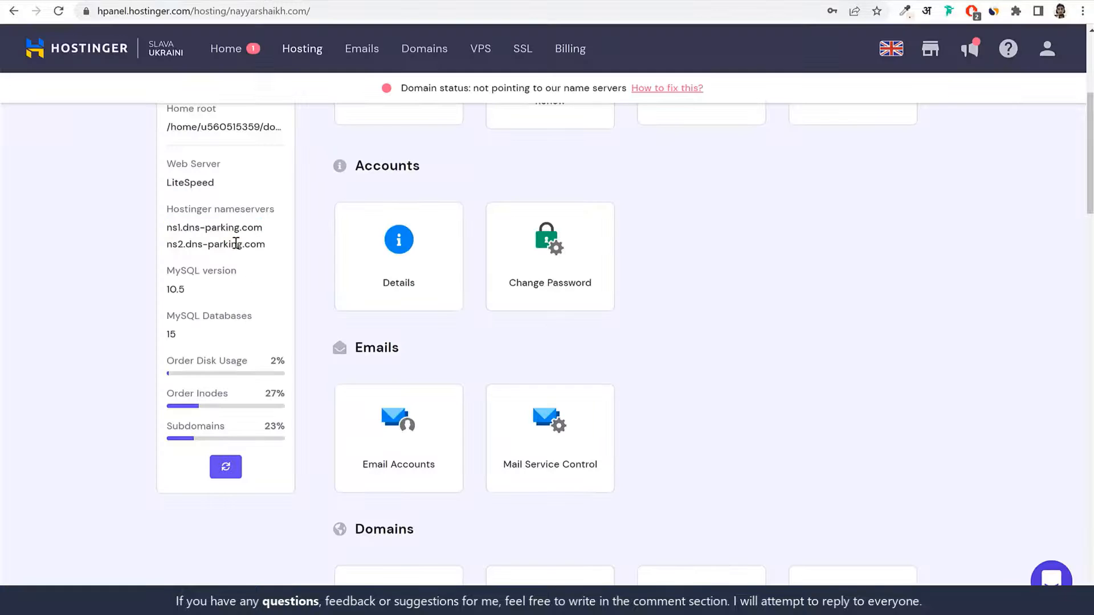
{"action": "triple_click", "coordinate": [236, 244]}
{"action": "key", "text": "ctrl+c"}
{"action": "left_click", "coordinate": [495, 1]}
{"action": "left_click", "coordinate": [521, 275]}
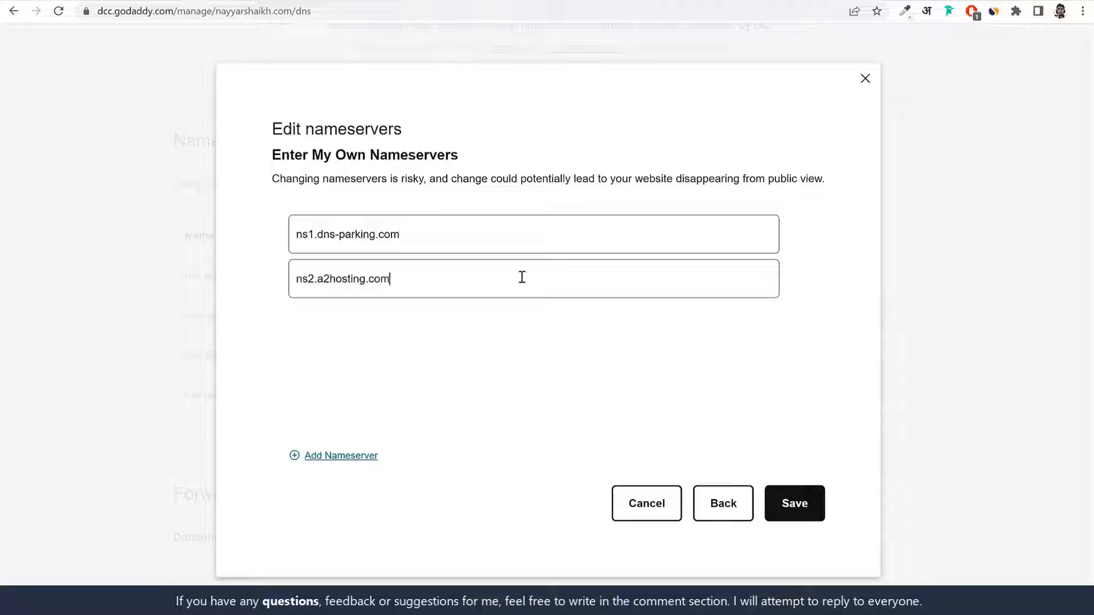
{"action": "triple_click", "coordinate": [520, 276]}
{"action": "key", "text": "ctrl+v"}
{"action": "left_click", "coordinate": [723, 504]}
{"action": "left_click", "coordinate": [992, 147]}
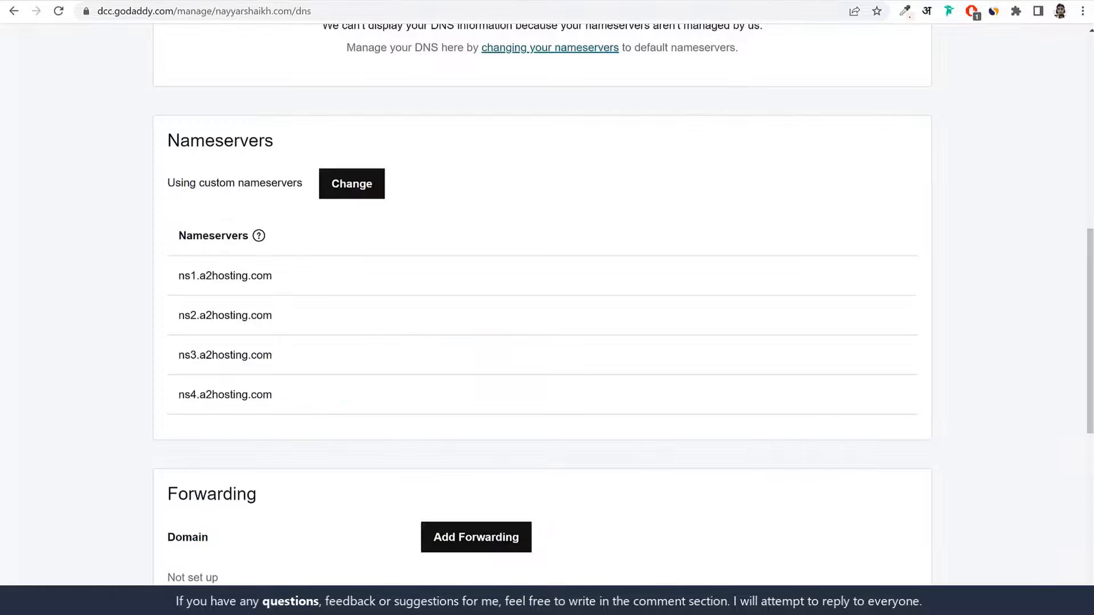
Return to Hostinger's hosting list, manage blogdu.de, and open its WordPress dashboard
{"action": "left_click", "coordinate": [219, 0]}
{"action": "left_click", "coordinate": [824, 327]}
{"action": "scroll", "coordinate": [824, 331], "scroll_direction": "up", "scroll_amount": 4}
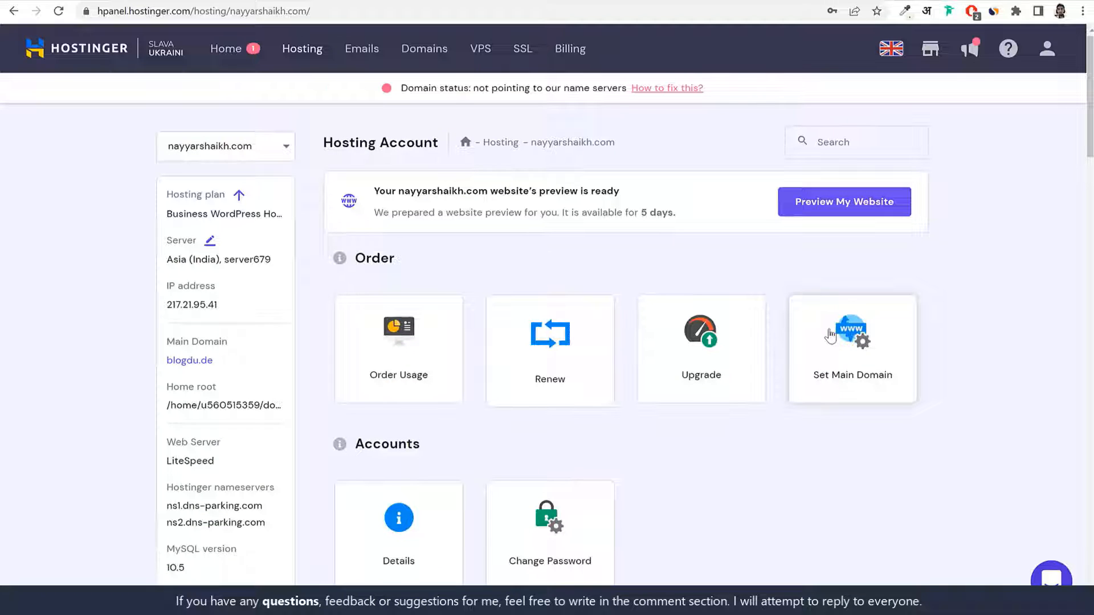
{"action": "left_click", "coordinate": [303, 52]}
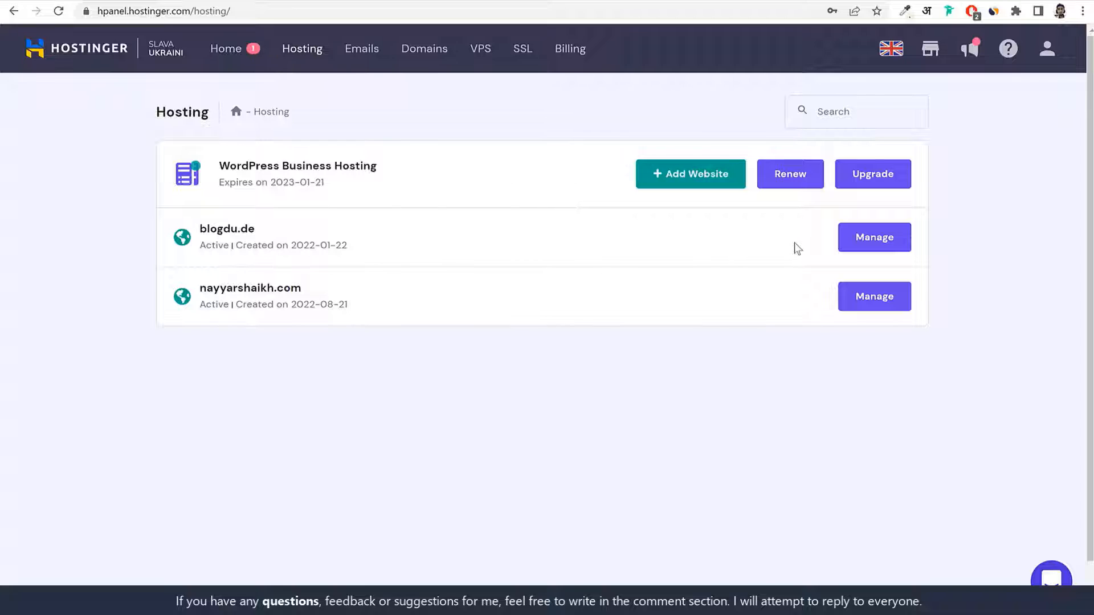
{"action": "left_click", "coordinate": [893, 247]}
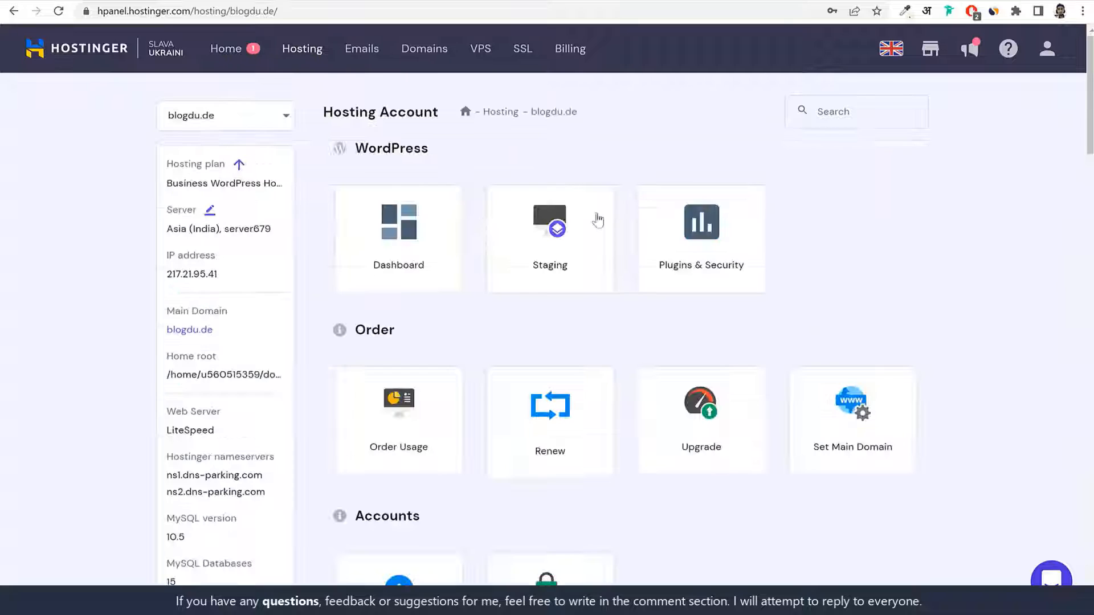
{"action": "left_click", "coordinate": [383, 262]}
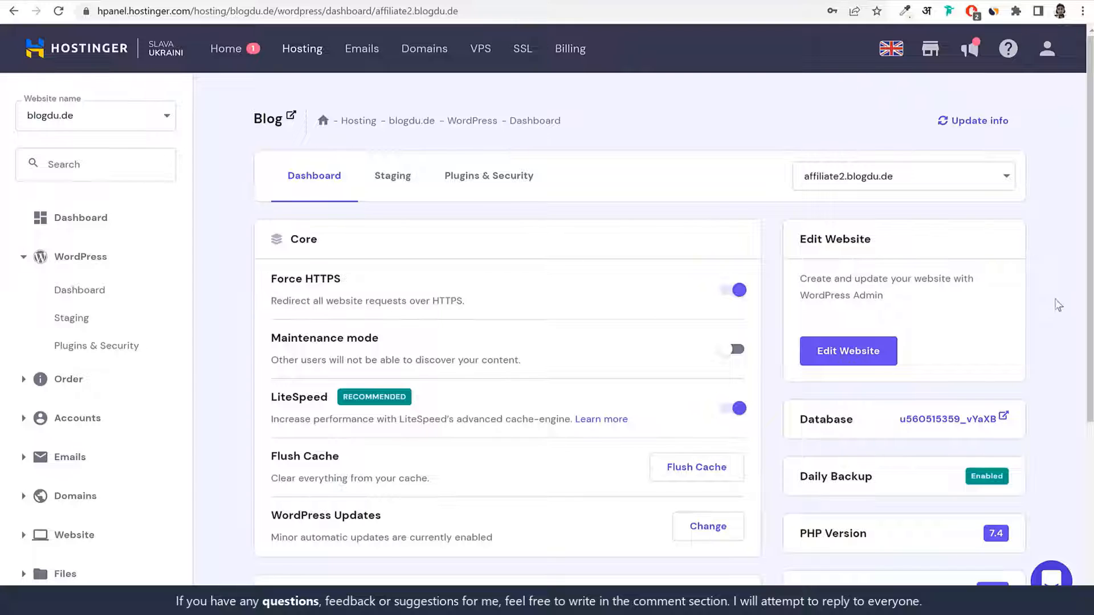
Review the database, PHP version and WordPress version entries on the WordPress dashboard
{"action": "scroll", "coordinate": [1050, 315], "scroll_direction": "down", "scroll_amount": 4}
{"action": "scroll", "coordinate": [1049, 324], "scroll_direction": "up", "scroll_amount": 4}
{"action": "left_click_drag", "start_coordinate": [870, 426], "coordinate": [801, 433]}
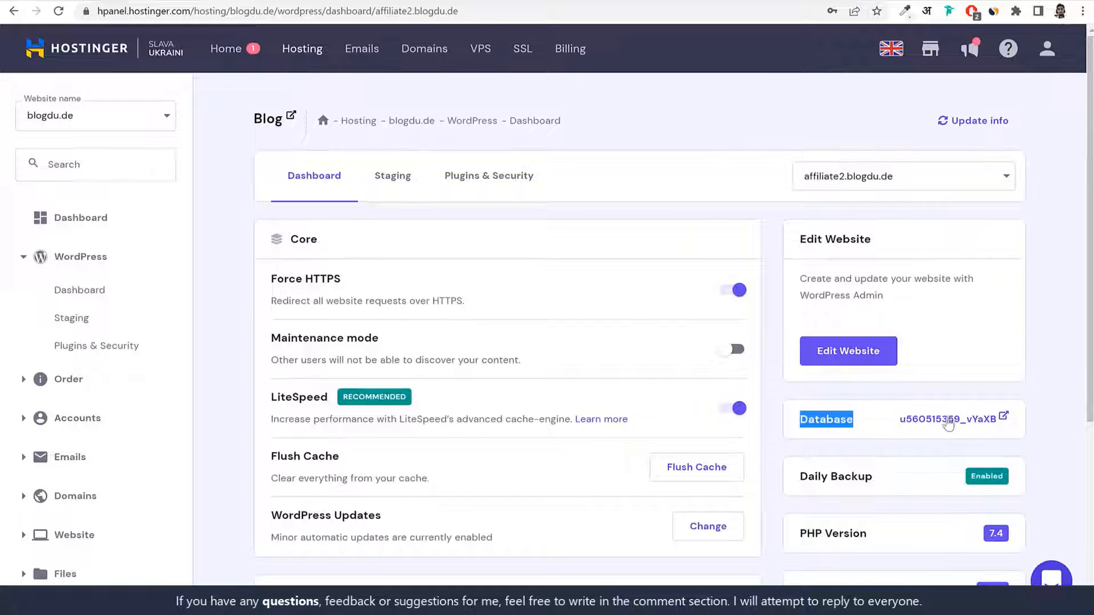
{"action": "scroll", "coordinate": [994, 440], "scroll_direction": "down", "scroll_amount": 4}
{"action": "left_click_drag", "start_coordinate": [868, 326], "coordinate": [801, 324]}
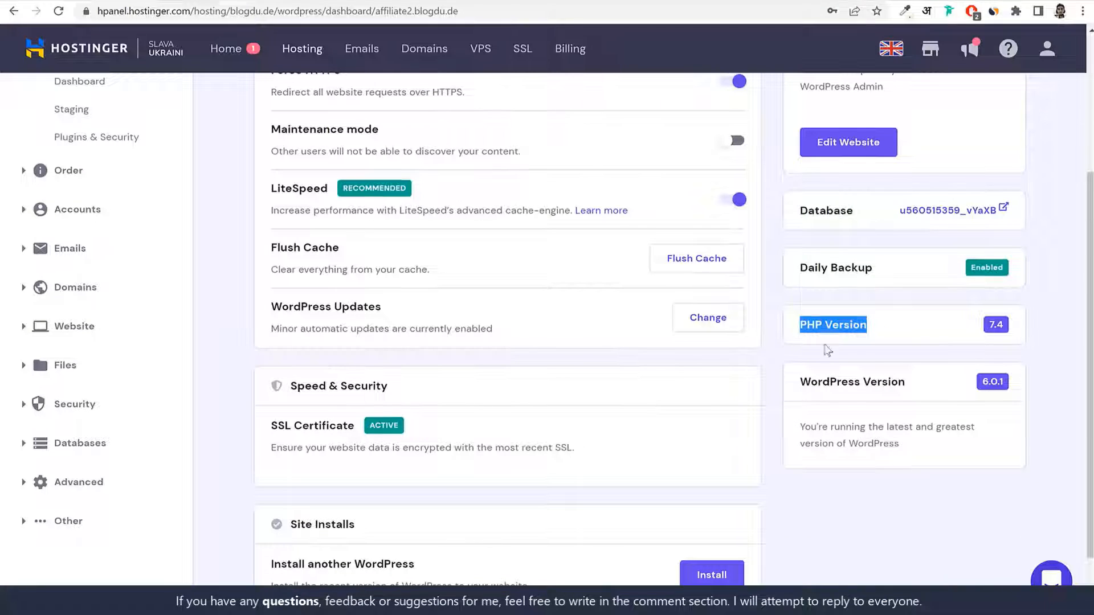
{"action": "left_click_drag", "start_coordinate": [909, 383], "coordinate": [801, 382]}
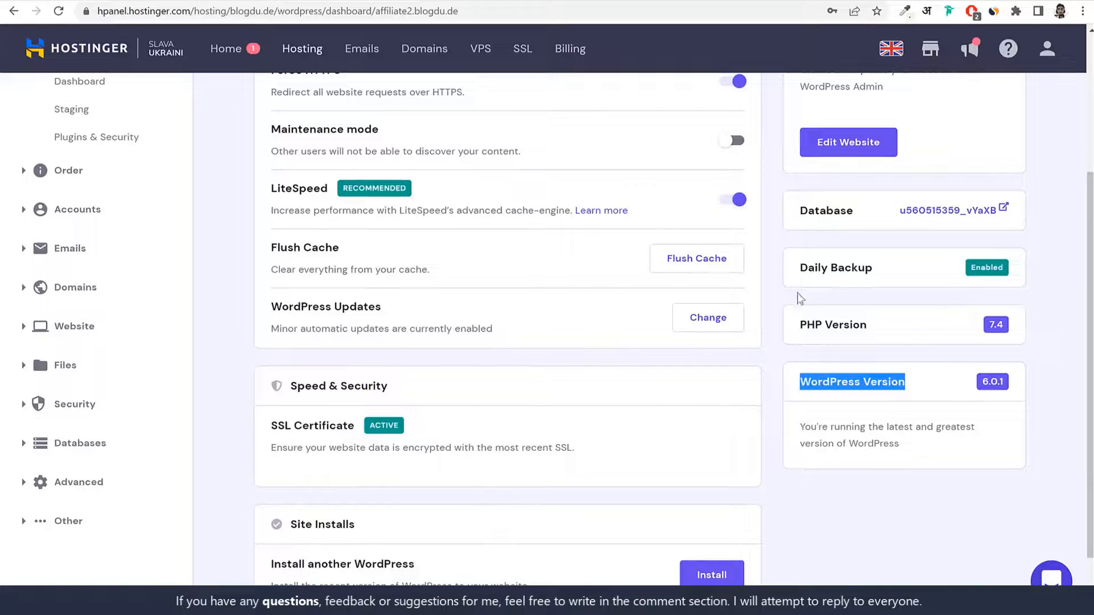
Check the SSL Certificate entry on the WordPress dashboard and the secure connection indicator of affiliate.blogdu.de
{"action": "scroll", "coordinate": [848, 412], "scroll_direction": "down", "scroll_amount": 1}
{"action": "left_click_drag", "start_coordinate": [270, 354], "coordinate": [356, 354]}
{"action": "left_click", "coordinate": [407, 352]}
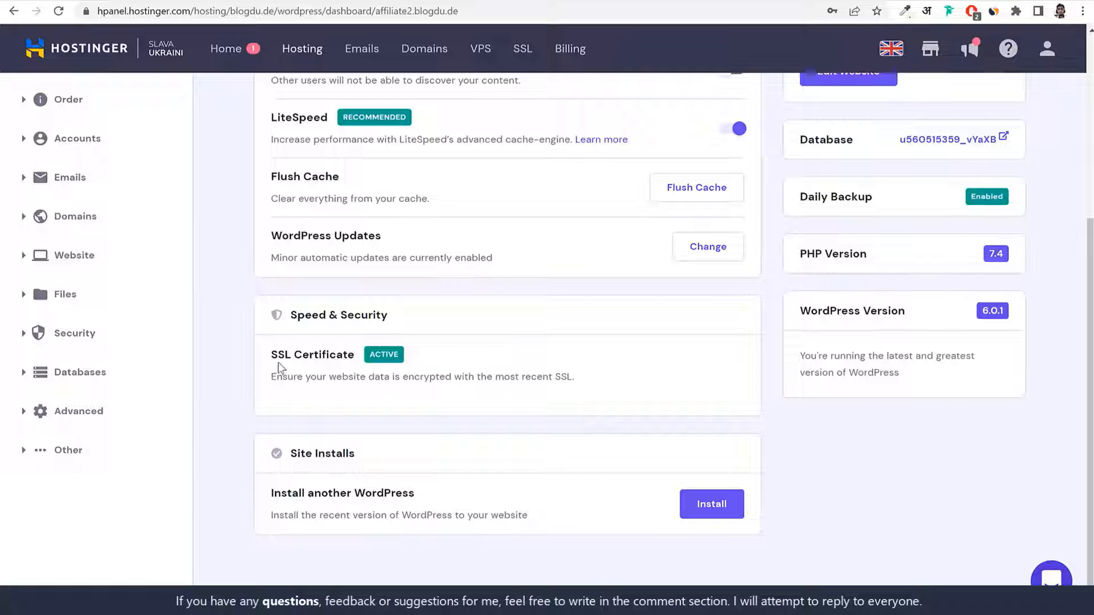
{"action": "triple_click", "coordinate": [352, 352]}
{"action": "left_click", "coordinate": [365, 352]}
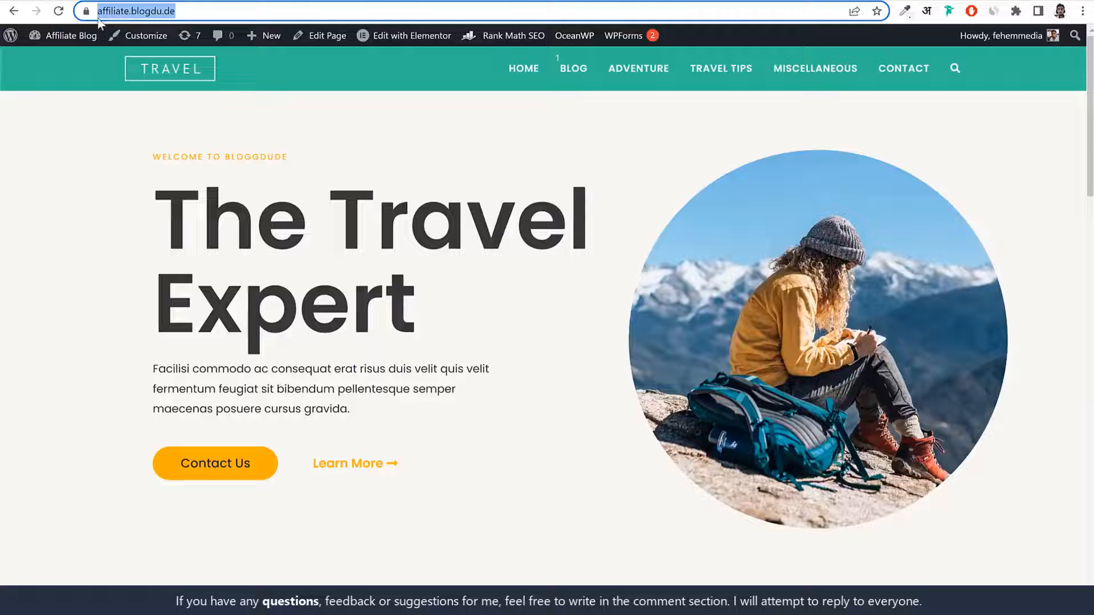
{"action": "left_click", "coordinate": [86, 12]}
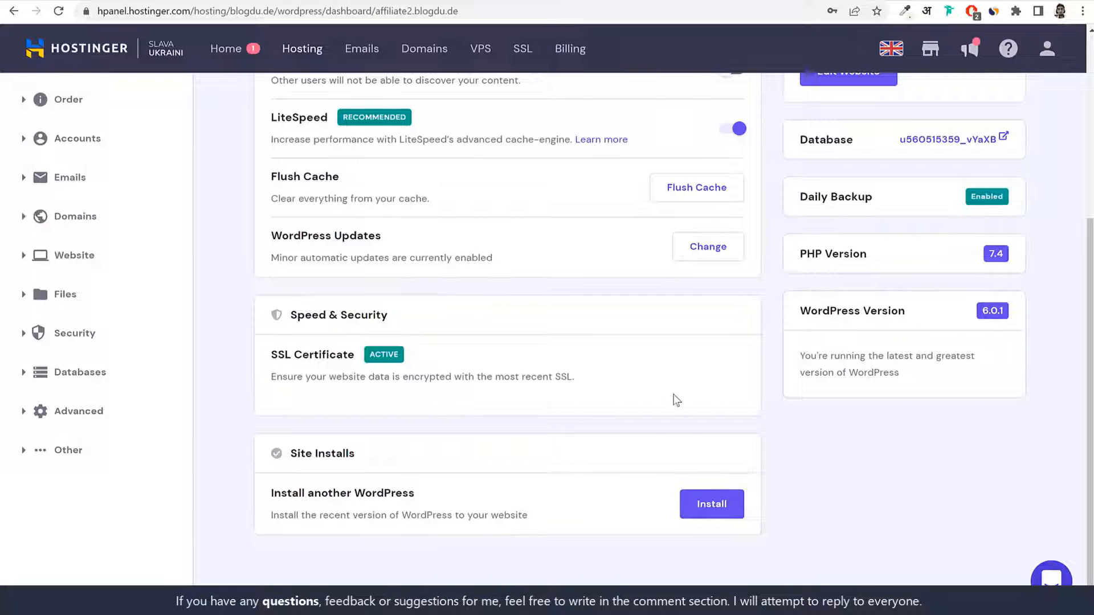
Review the LiteSpeed cache setting and the remaining entries on the affiliate2.blogdu.de WordPress dashboard
{"action": "scroll", "coordinate": [674, 396], "scroll_direction": "up", "scroll_amount": 5}
{"action": "left_click_drag", "start_coordinate": [269, 398], "coordinate": [329, 401]}
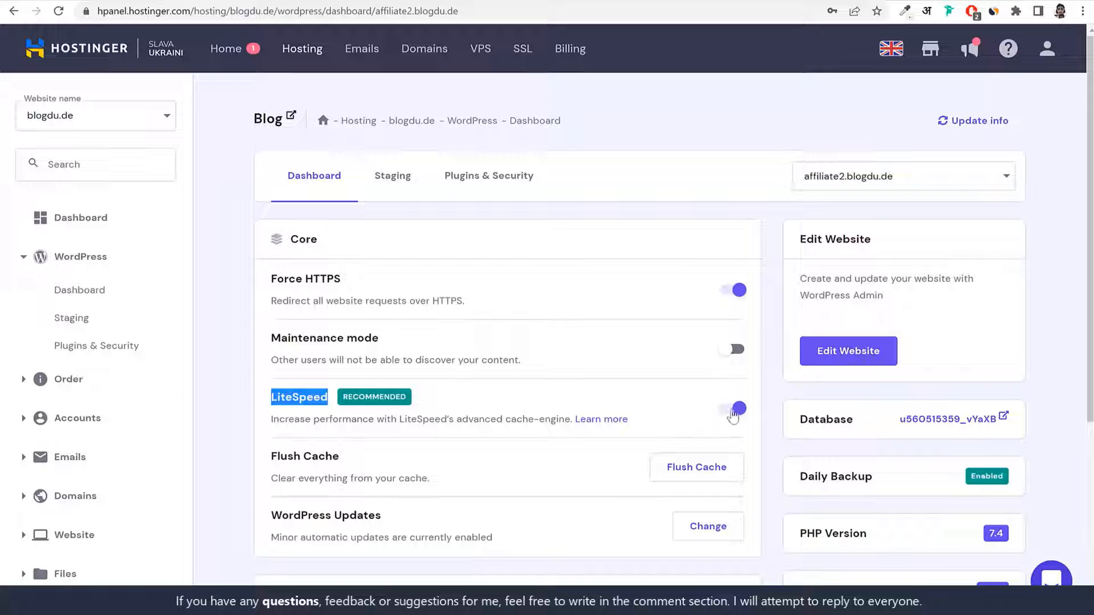
{"action": "scroll", "coordinate": [1068, 428], "scroll_direction": "down", "scroll_amount": 5}
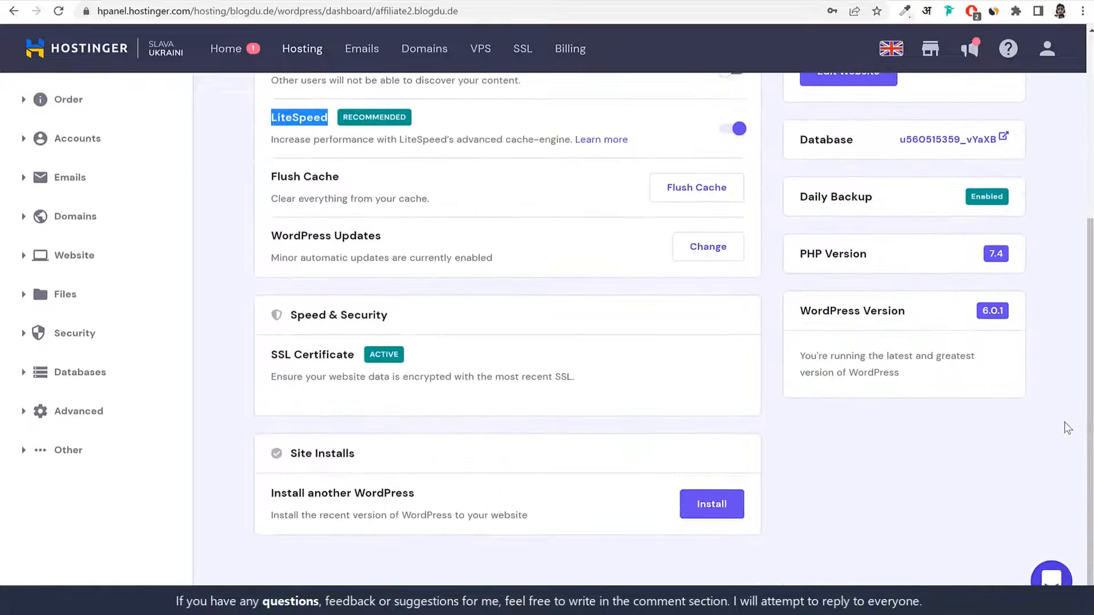
{"action": "scroll", "coordinate": [1064, 422], "scroll_direction": "up", "scroll_amount": 5}
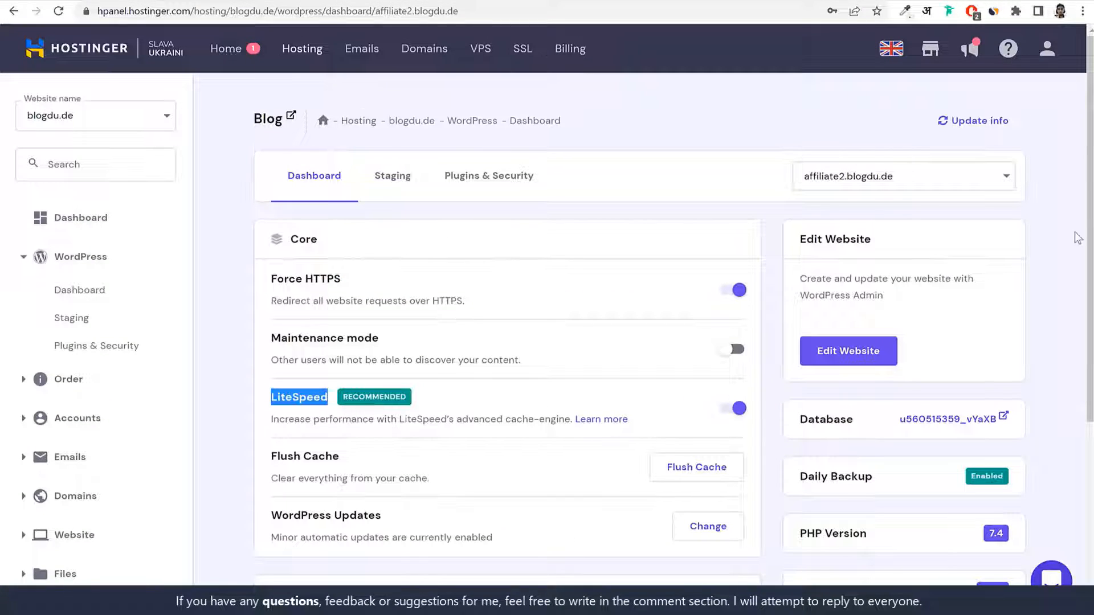
{"action": "scroll", "coordinate": [1055, 319], "scroll_direction": "down", "scroll_amount": 5}
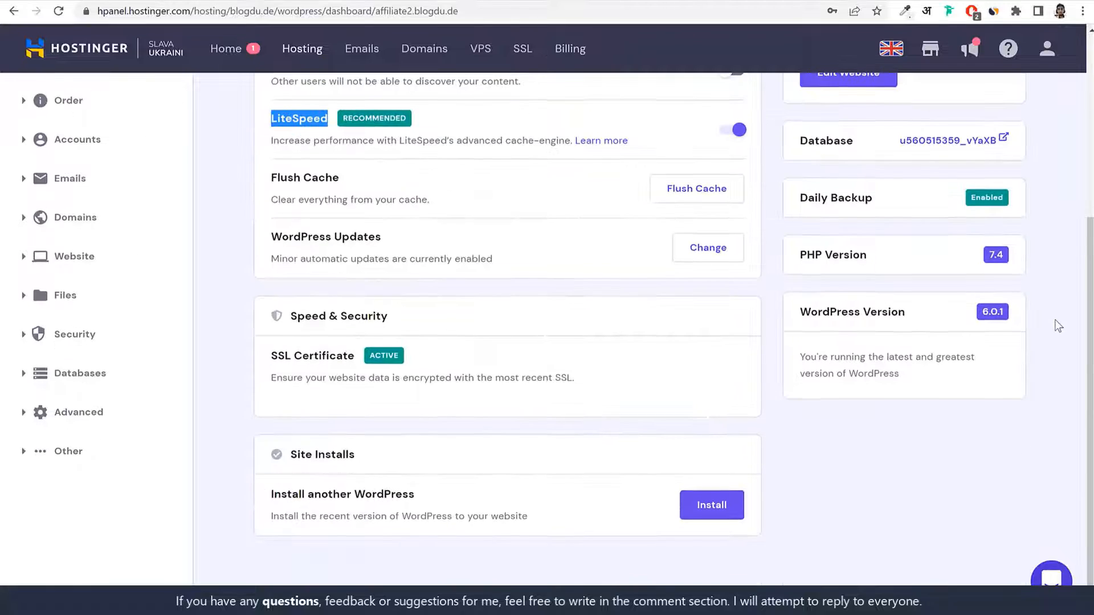
Open the form for installing another WordPress and show its advanced options
{"action": "left_click_drag", "start_coordinate": [270, 494], "coordinate": [426, 494]}
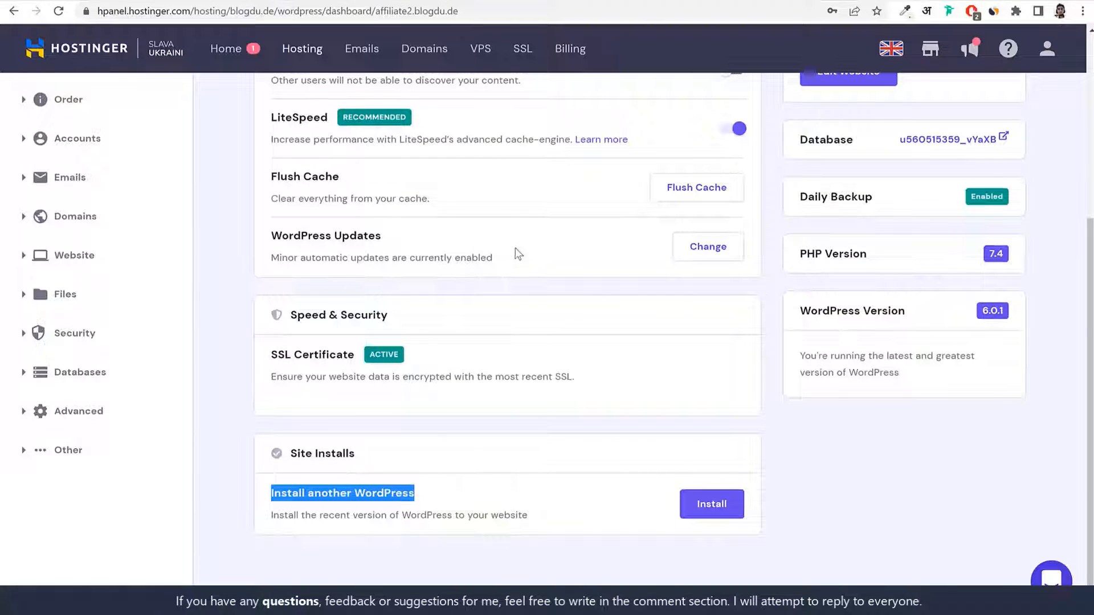
{"action": "left_click", "coordinate": [706, 512]}
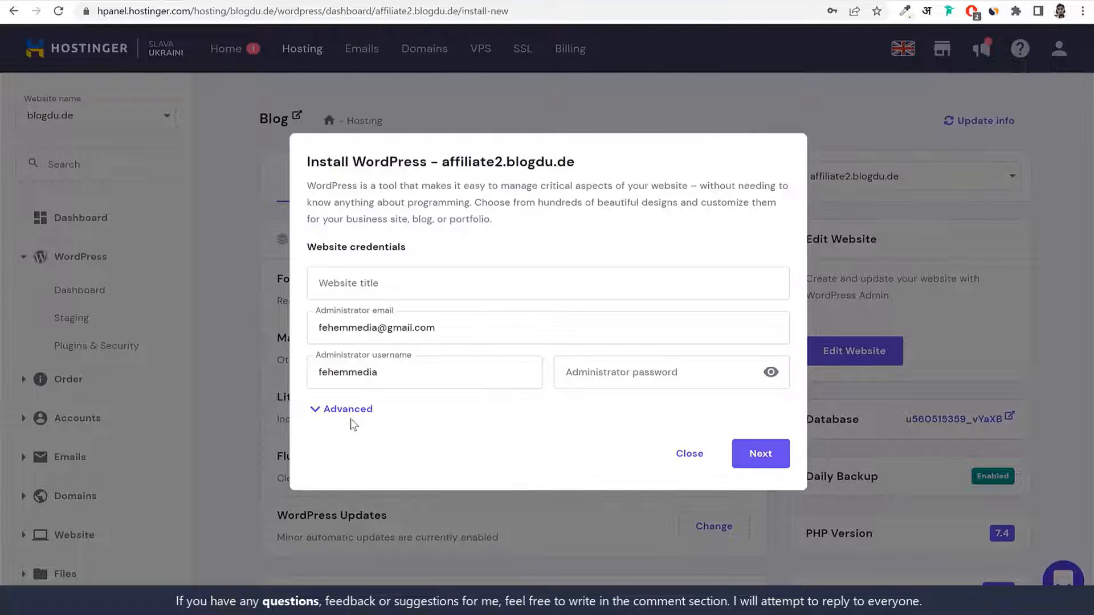
{"action": "left_click", "coordinate": [348, 410]}
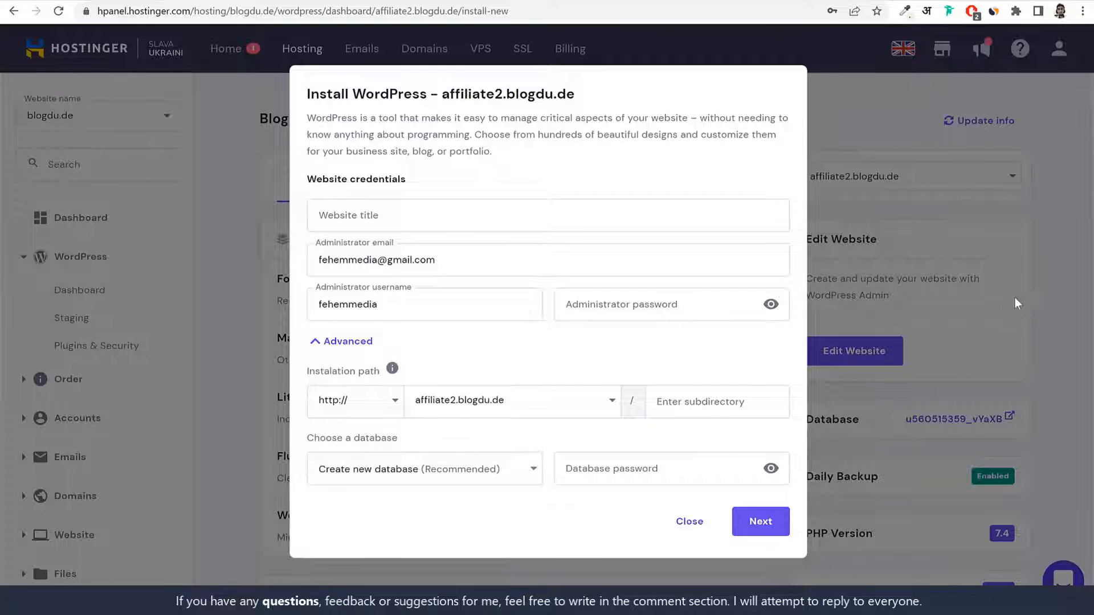
Fill in the administrator password from a saved login, close the WordPress install form without installing, and dismiss the password-saving prompt
{"action": "left_click_drag", "start_coordinate": [390, 306], "coordinate": [259, 312]}
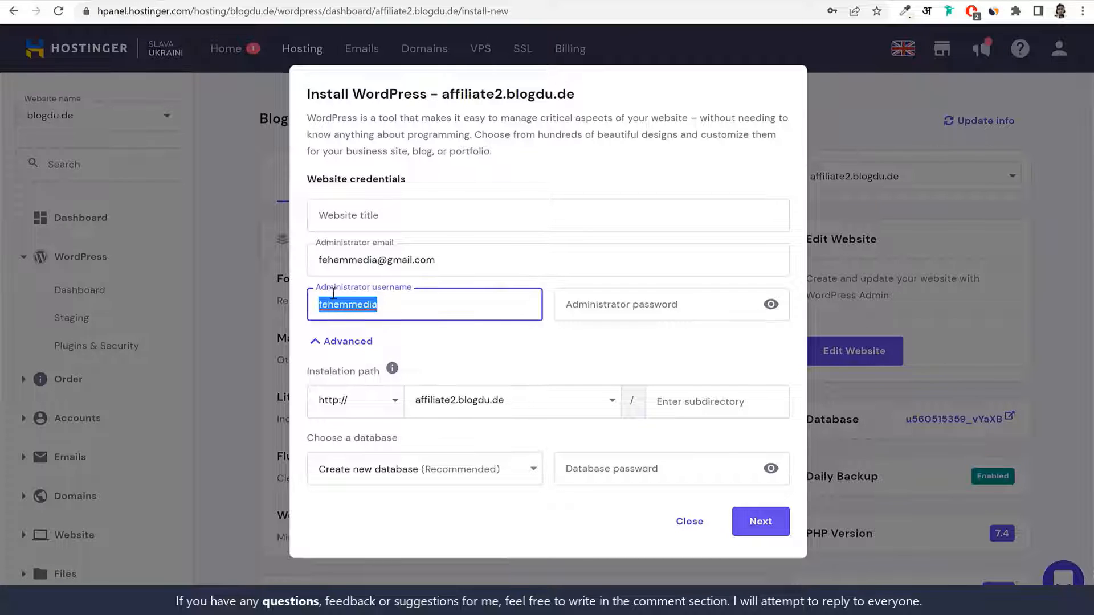
{"action": "left_click", "coordinate": [698, 305]}
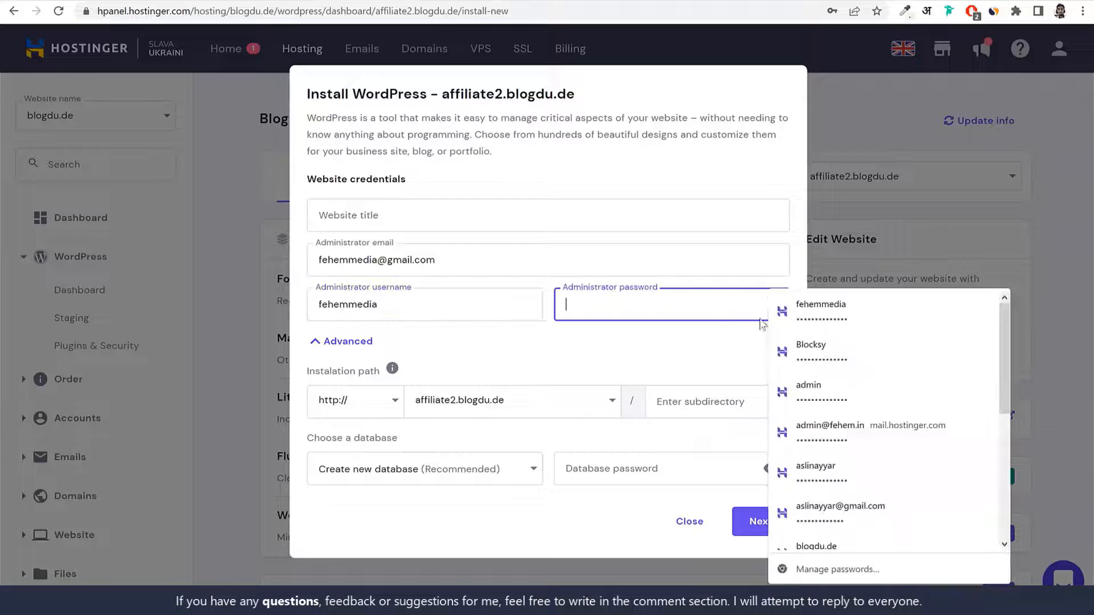
{"action": "left_click", "coordinate": [807, 311]}
{"action": "left_click", "coordinate": [659, 344]}
{"action": "left_click_drag", "start_coordinate": [415, 304], "coordinate": [262, 307]}
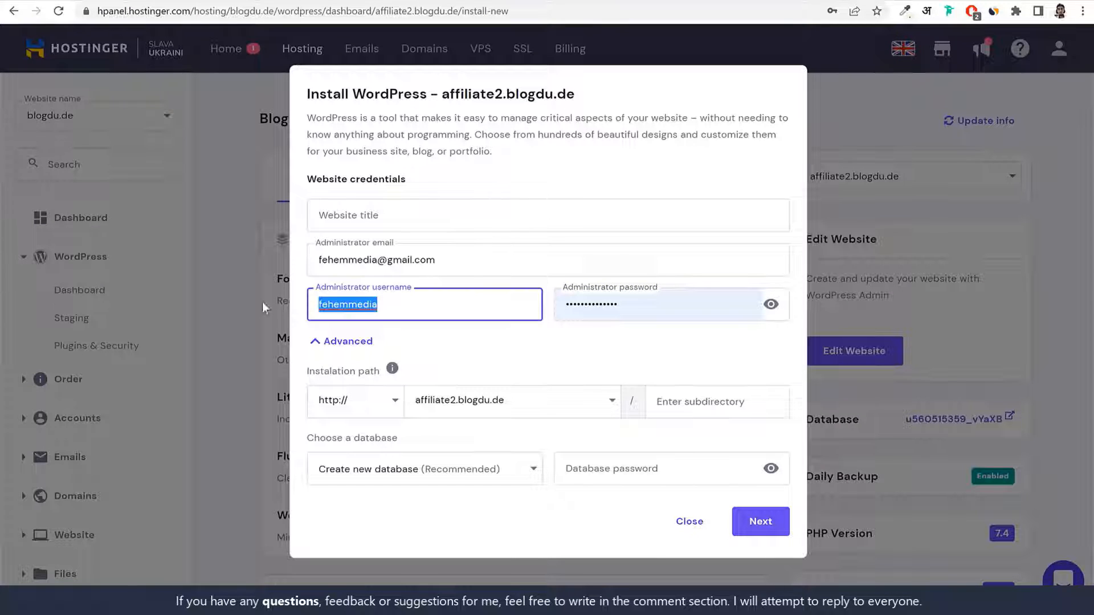
{"action": "left_click", "coordinate": [637, 306]}
{"action": "left_click", "coordinate": [690, 521]}
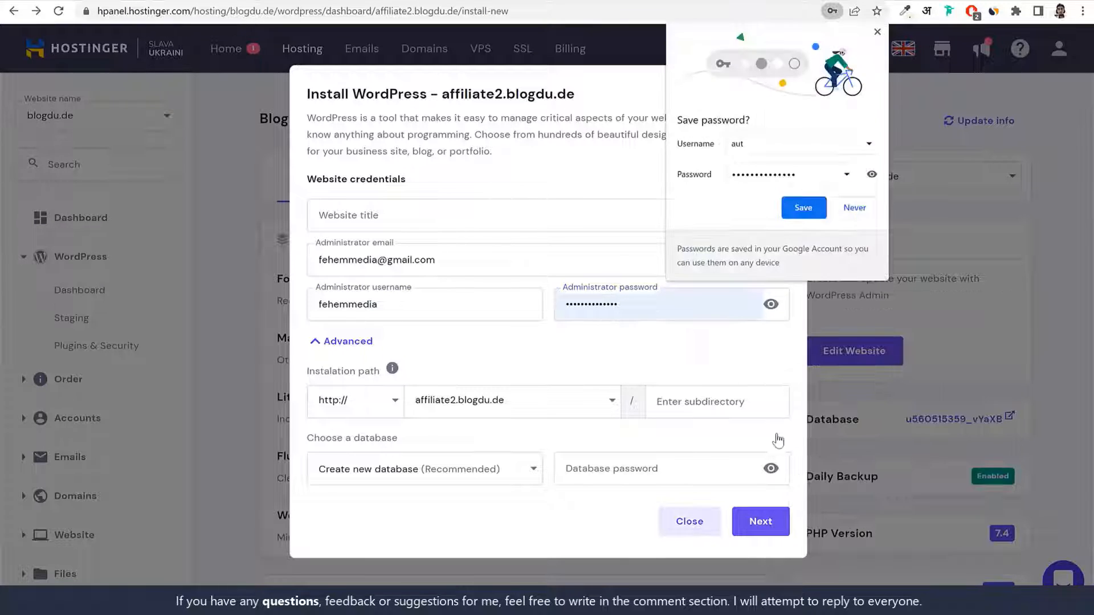
{"action": "left_click", "coordinate": [877, 35]}
Open the WordPress admin of affiliate2.blogdu.de from Hostinger's Edit Website option and look over its dashboard
{"action": "scroll", "coordinate": [785, 200], "scroll_direction": "down", "scroll_amount": 5}
{"action": "scroll", "coordinate": [770, 323], "scroll_direction": "up", "scroll_amount": 5}
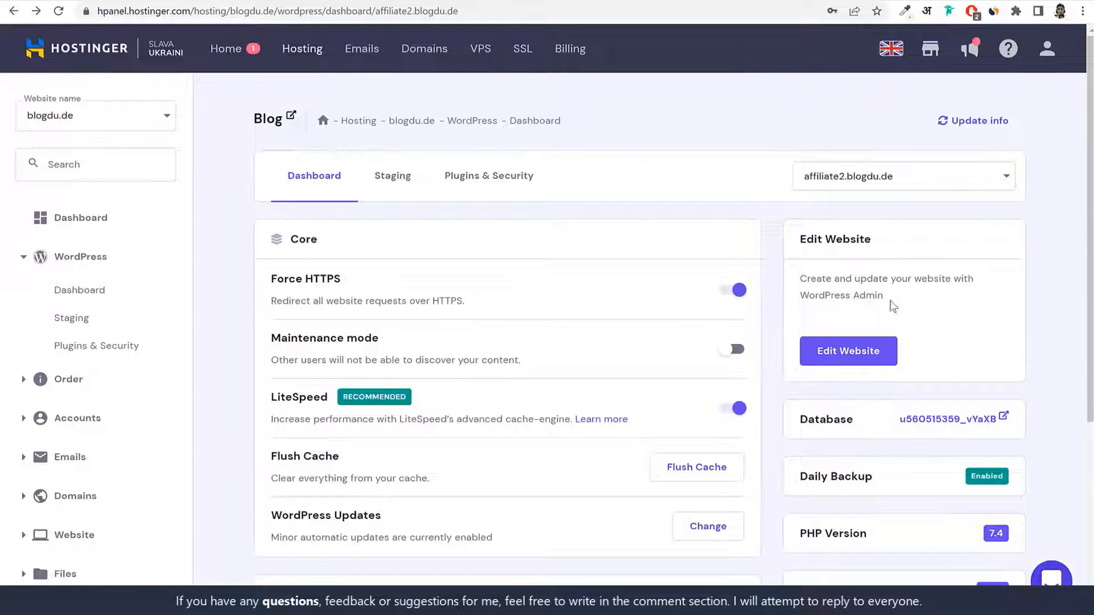
{"action": "scroll", "coordinate": [1025, 365], "scroll_direction": "down", "scroll_amount": 5}
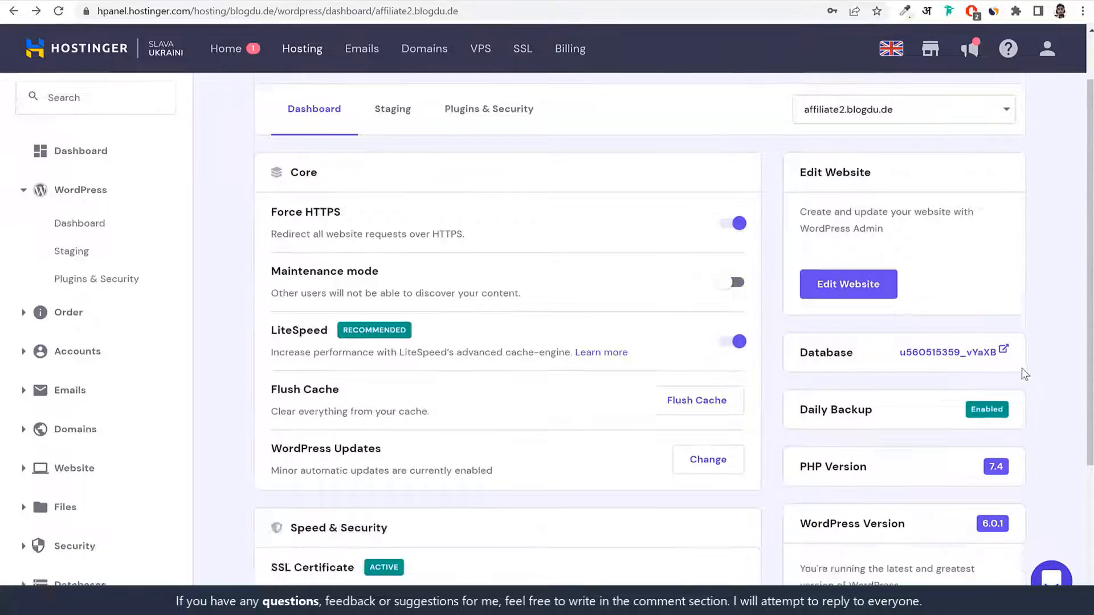
{"action": "scroll", "coordinate": [612, 422], "scroll_direction": "up", "scroll_amount": 5}
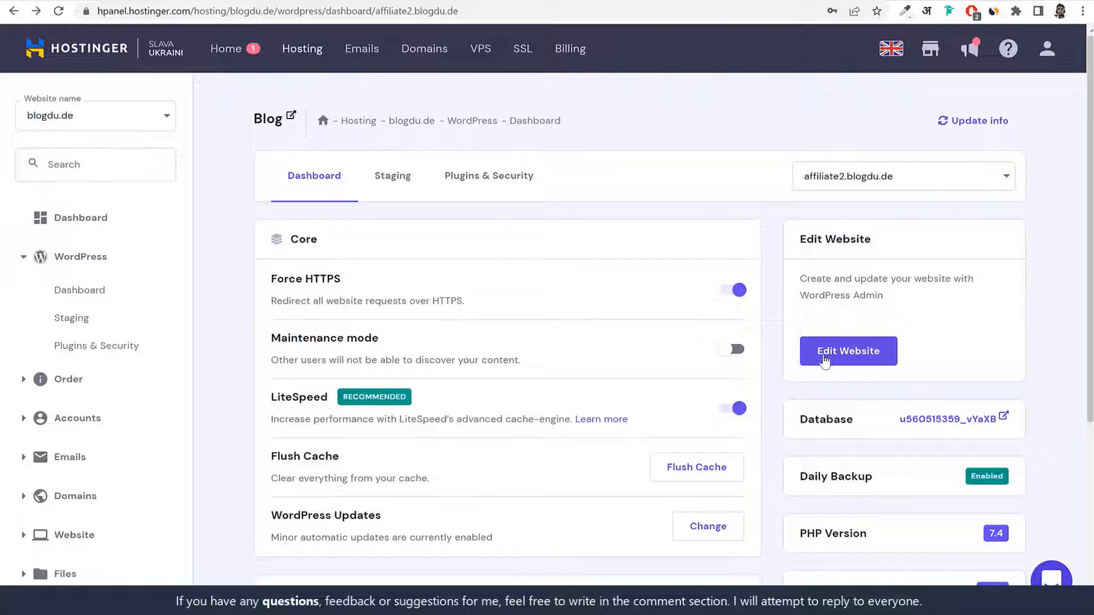
{"action": "left_click", "coordinate": [853, 361]}
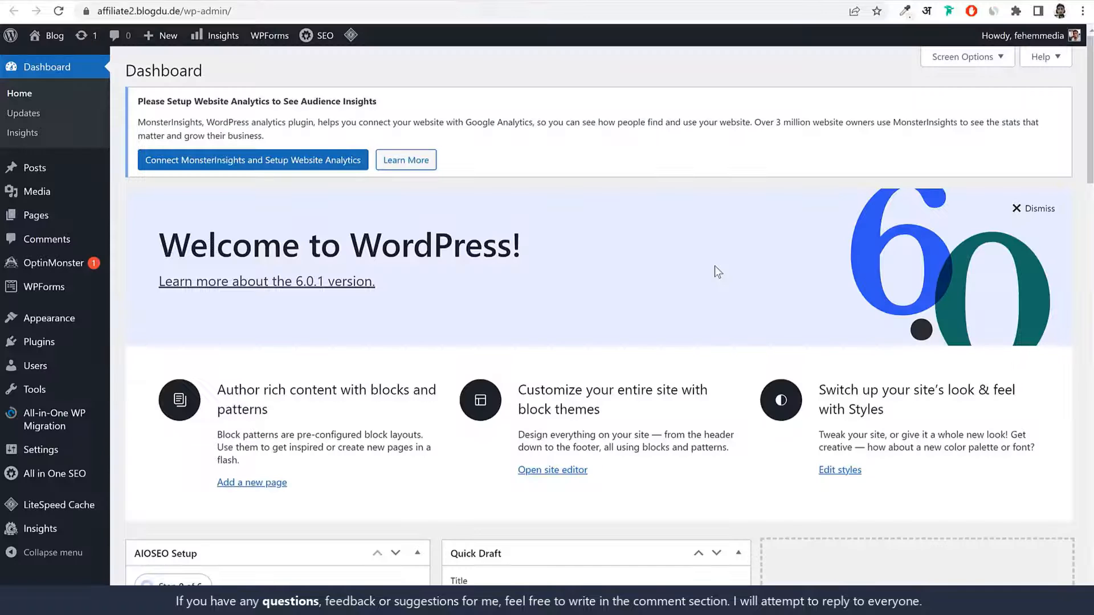
{"action": "scroll", "coordinate": [717, 273], "scroll_direction": "down", "scroll_amount": 1}
{"action": "scroll", "coordinate": [719, 278], "scroll_direction": "down", "scroll_amount": 20}
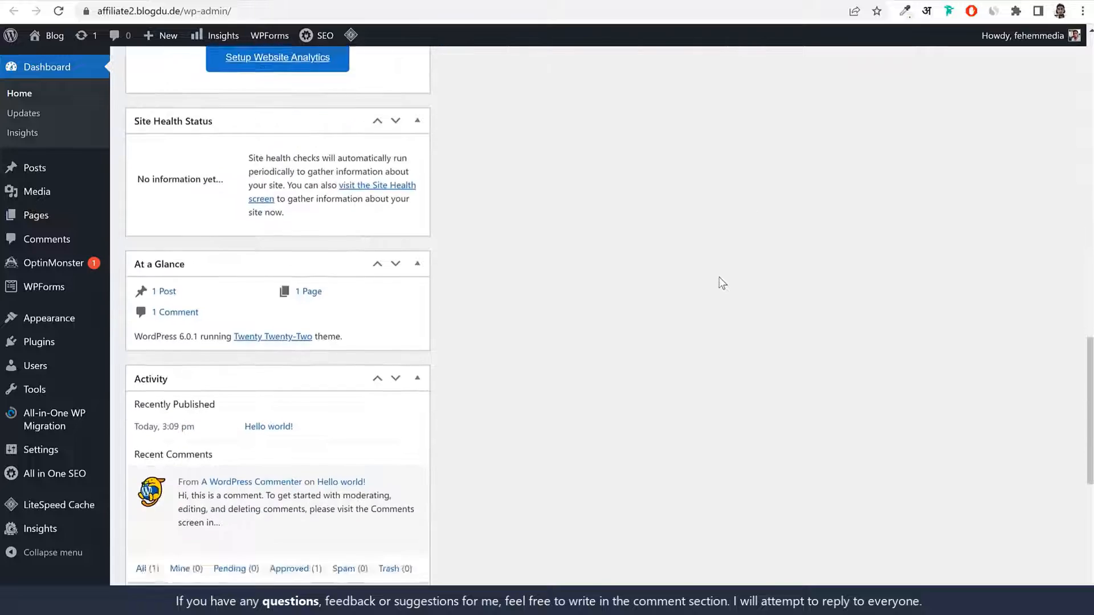
{"action": "scroll", "coordinate": [722, 283], "scroll_direction": "up", "scroll_amount": 20}
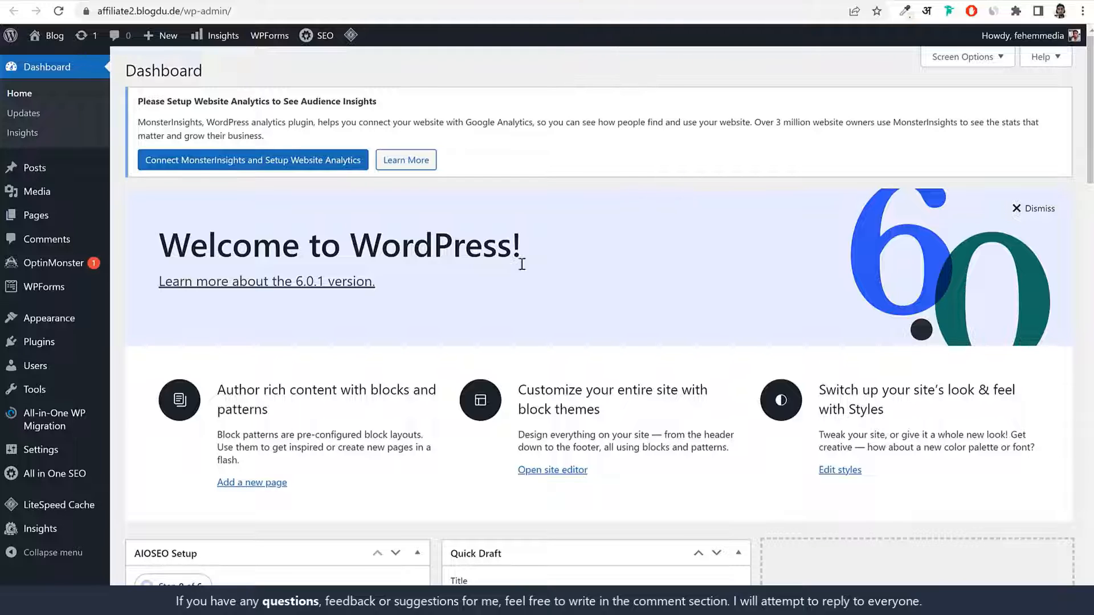
Examine the /wp-admin/ part of the site's admin address and Hostinger's Edit Website option as two ways into the WordPress admin
{"action": "left_click", "coordinate": [180, 11]}
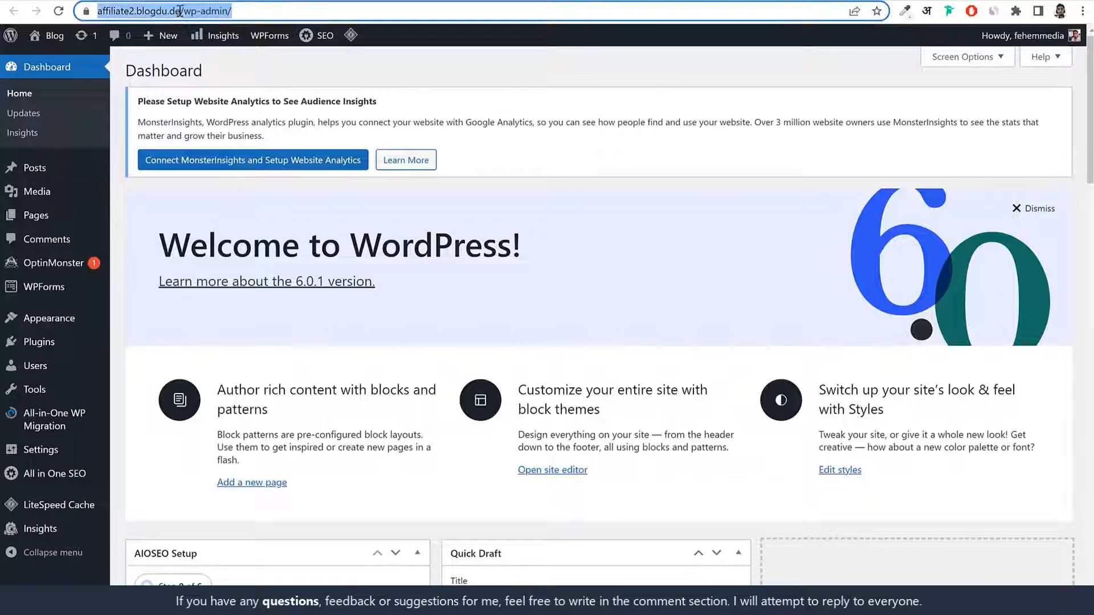
{"action": "left_click", "coordinate": [180, 11]}
{"action": "left_click_drag", "start_coordinate": [212, 10], "coordinate": [336, 15]}
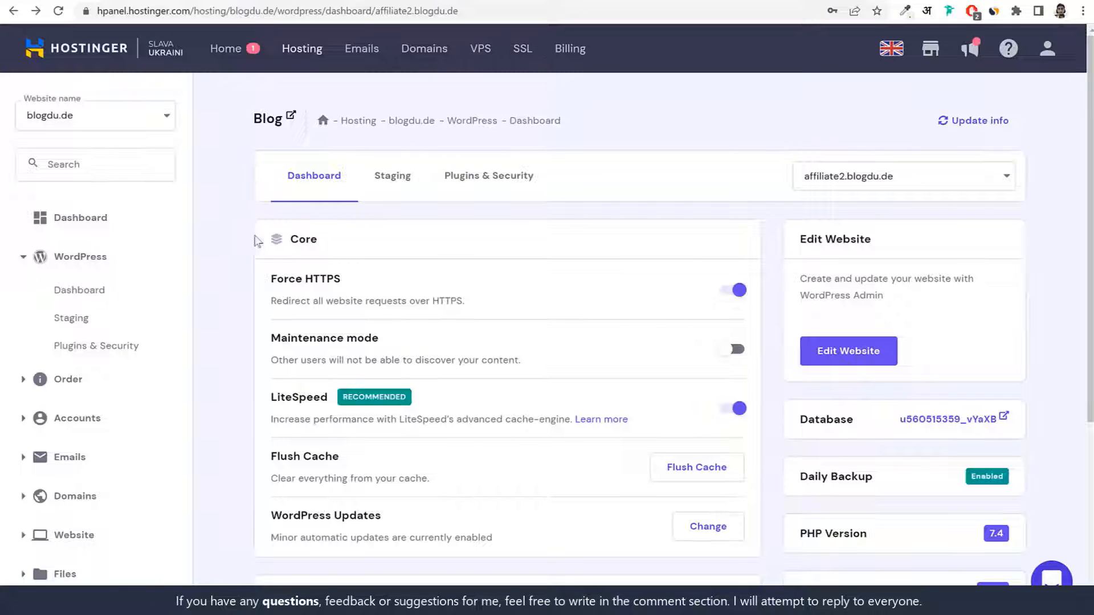
{"action": "left_click", "coordinate": [852, 368]}
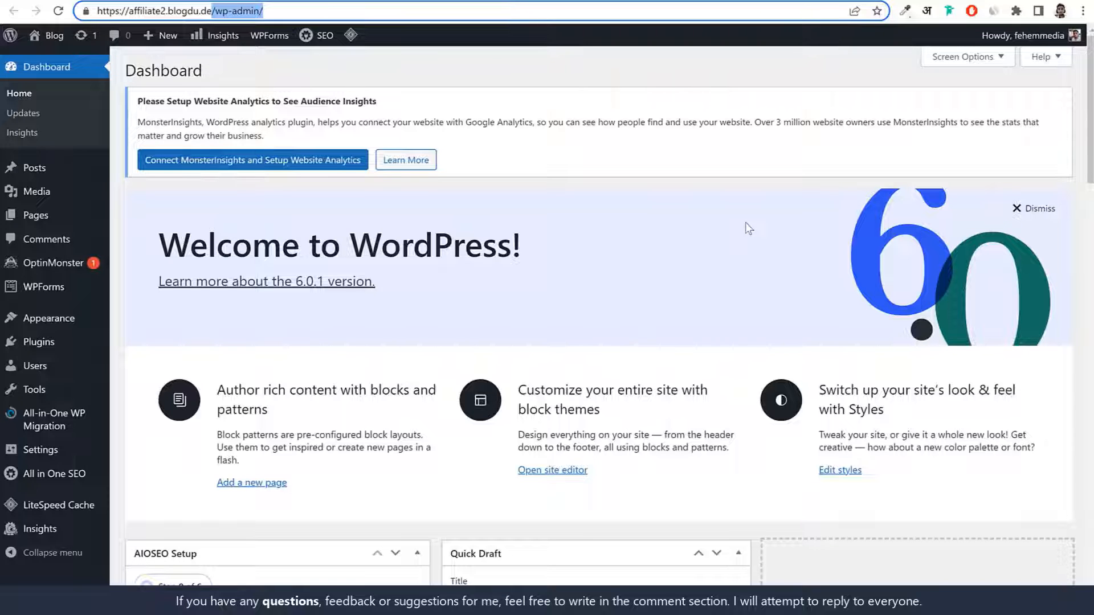
Look over the boxes on the WordPress admin dashboard and open its screen options
{"action": "scroll", "coordinate": [715, 311], "scroll_direction": "down", "scroll_amount": 15}
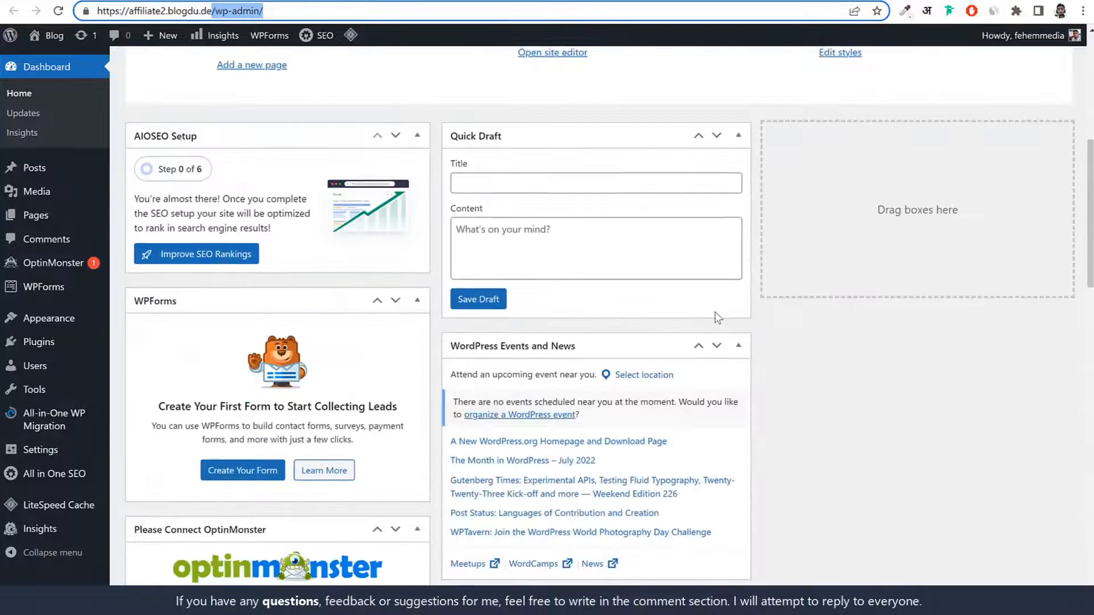
{"action": "scroll", "coordinate": [305, 436], "scroll_direction": "down", "scroll_amount": 6}
{"action": "scroll", "coordinate": [325, 515], "scroll_direction": "up", "scroll_amount": 15}
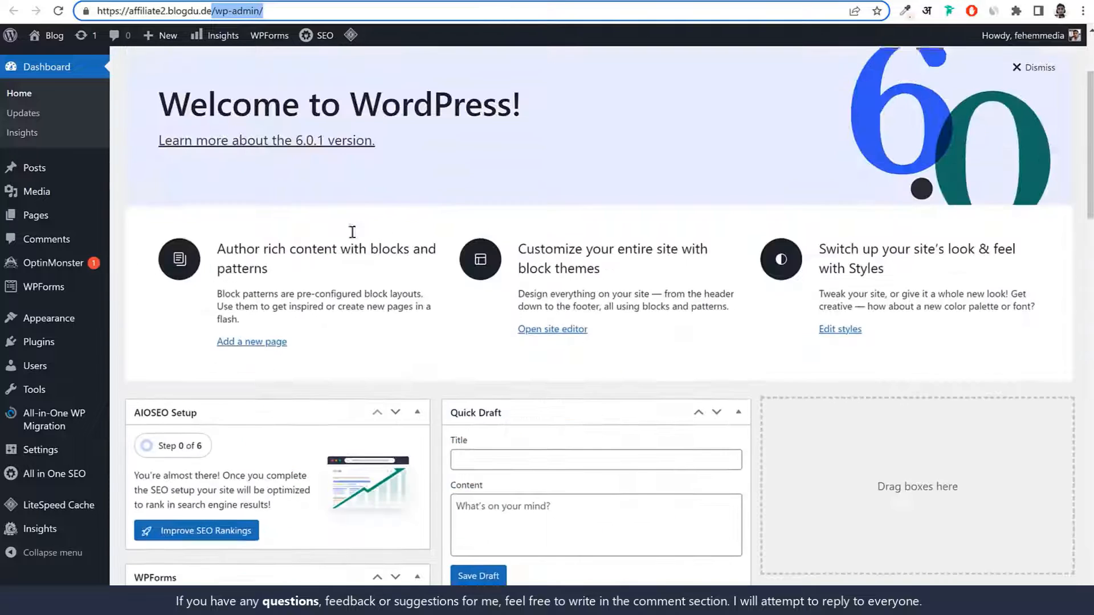
{"action": "scroll", "coordinate": [608, 275], "scroll_direction": "up", "scroll_amount": 3}
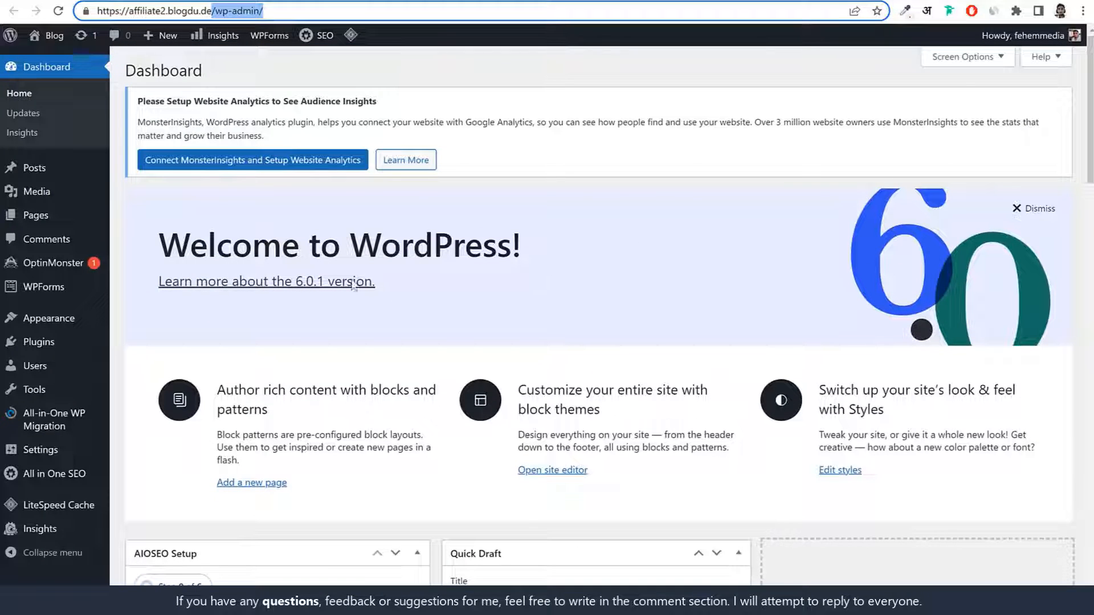
{"action": "left_click", "coordinate": [962, 58]}
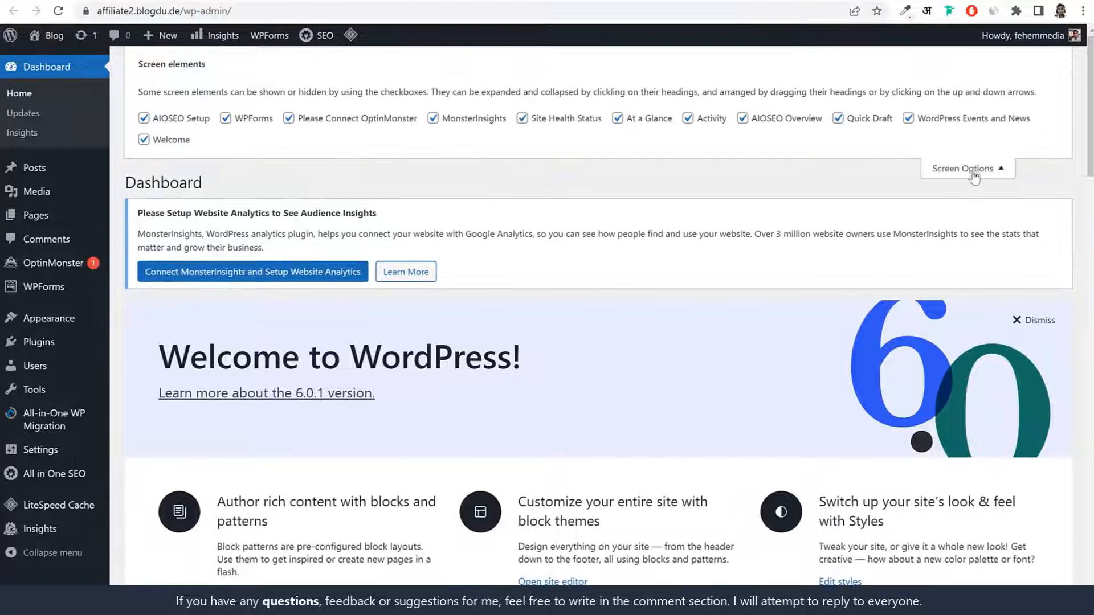
{"action": "left_click", "coordinate": [973, 171]}
{"action": "left_click", "coordinate": [981, 64]}
Hide the Welcome, AIOSEO Setup, WPForms, Please Connect OptinMonster, MonsterInsights and Site Health Status boxes on the dashboard
{"action": "left_click", "coordinate": [172, 140]}
{"action": "left_click", "coordinate": [172, 120]}
{"action": "left_click", "coordinate": [254, 119]}
{"action": "left_click", "coordinate": [307, 119]}
{"action": "left_click", "coordinate": [447, 118]}
{"action": "left_click", "coordinate": [564, 119]}
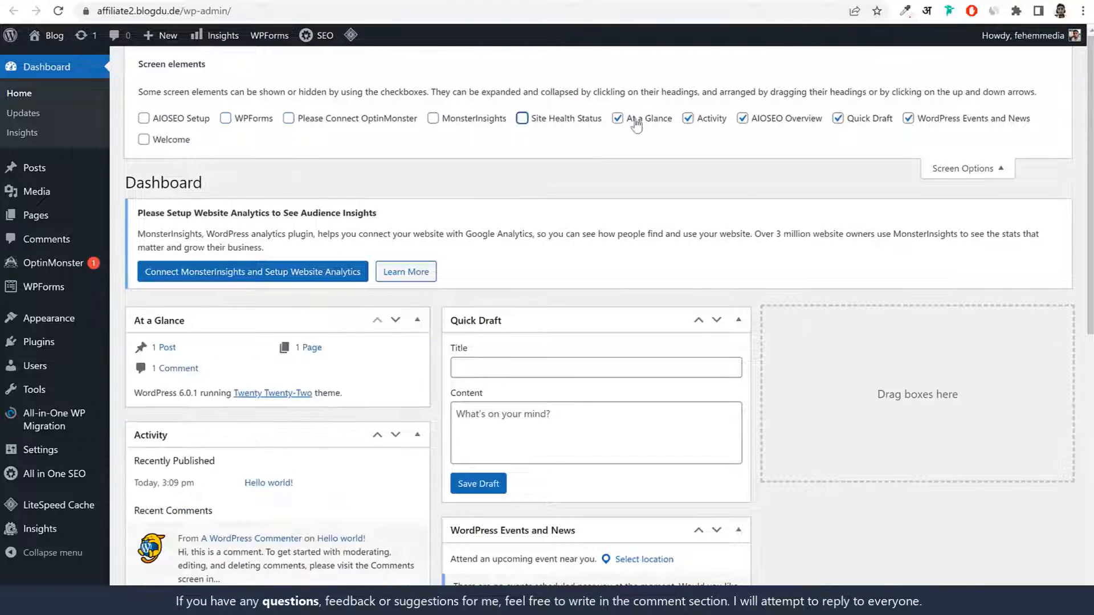
Hide the At a Glance, Activity, AIOSEO Overview, Quick Draft and WordPress Events and News boxes, and close the screen options
{"action": "left_click", "coordinate": [635, 119]}
{"action": "left_click", "coordinate": [705, 122]}
{"action": "left_click", "coordinate": [777, 118]}
{"action": "left_click", "coordinate": [970, 131]}
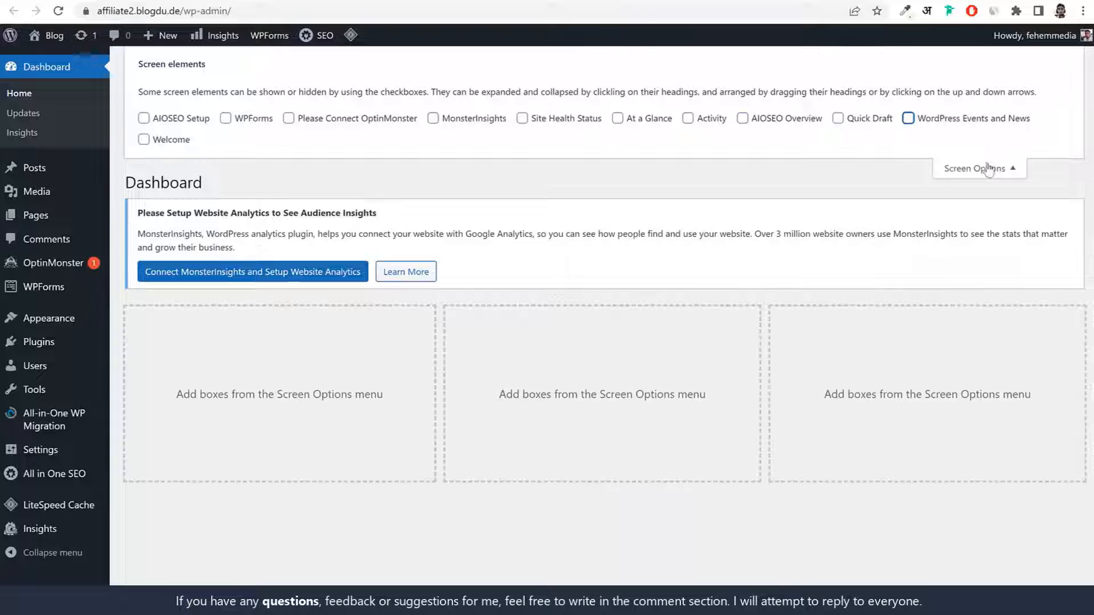
{"action": "left_click", "coordinate": [987, 167]}
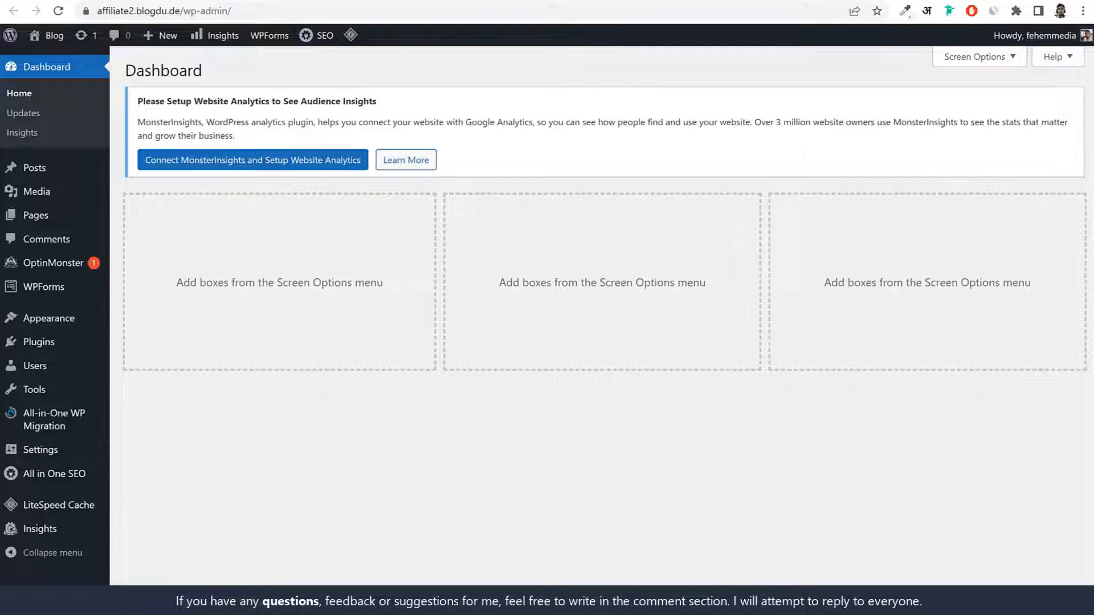
Open the posts list and compare its Hello world! post with the featured articles on affiliate.blogdu.de
{"action": "left_click", "coordinate": [38, 171]}
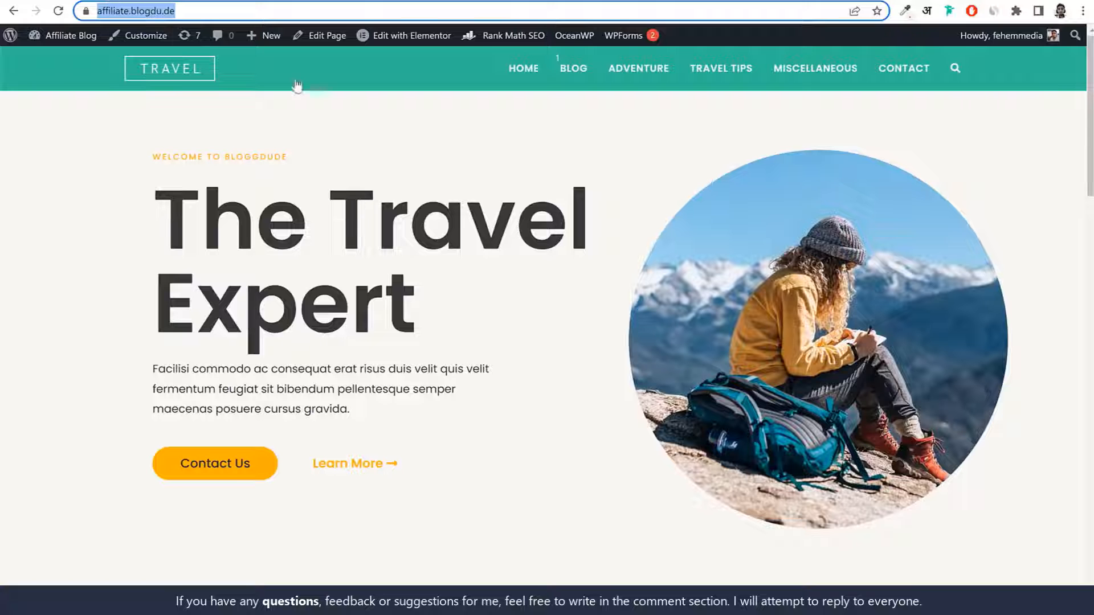
{"action": "scroll", "coordinate": [452, 266], "scroll_direction": "down", "scroll_amount": 10}
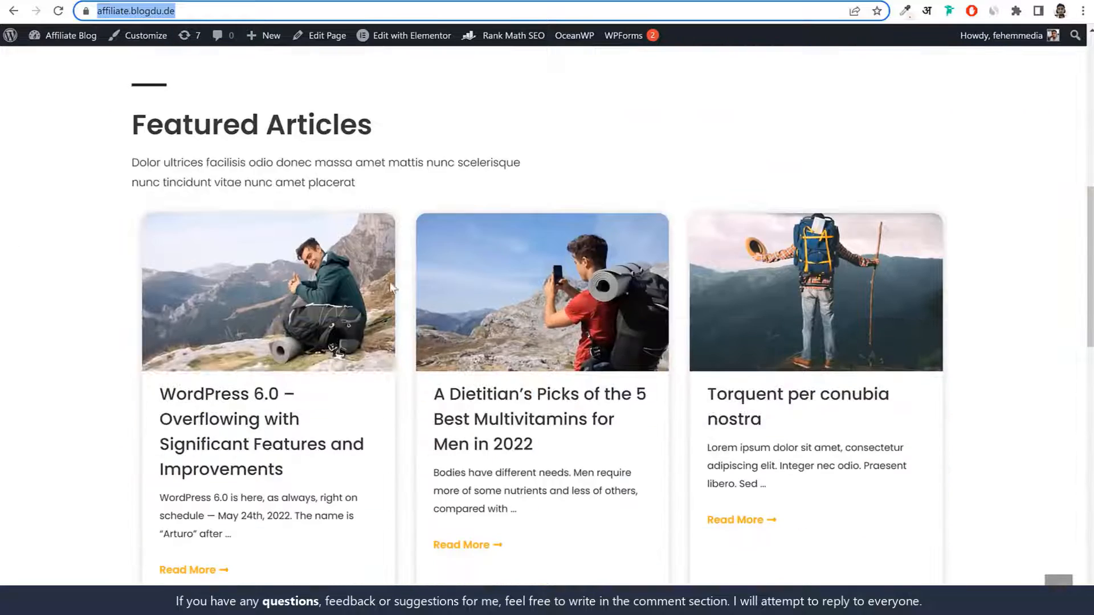
{"action": "scroll", "coordinate": [392, 288], "scroll_direction": "down", "scroll_amount": 3}
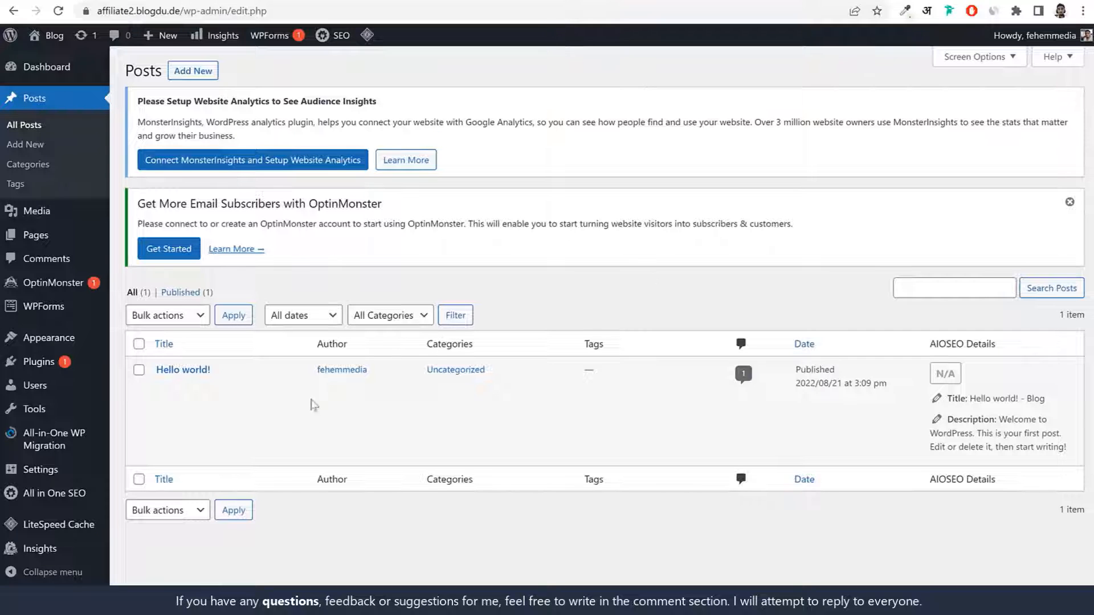
{"action": "left_click_drag", "start_coordinate": [212, 370], "coordinate": [156, 371]}
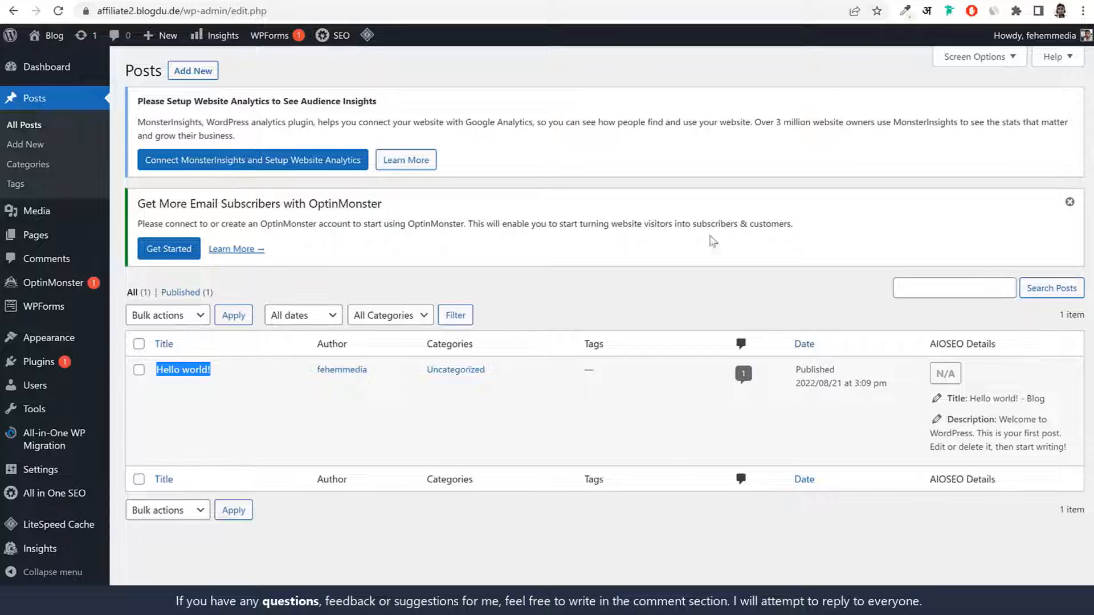
Open the media library and examine the images used on the affiliate.blogdu.de homepage
{"action": "left_click", "coordinate": [73, 212]}
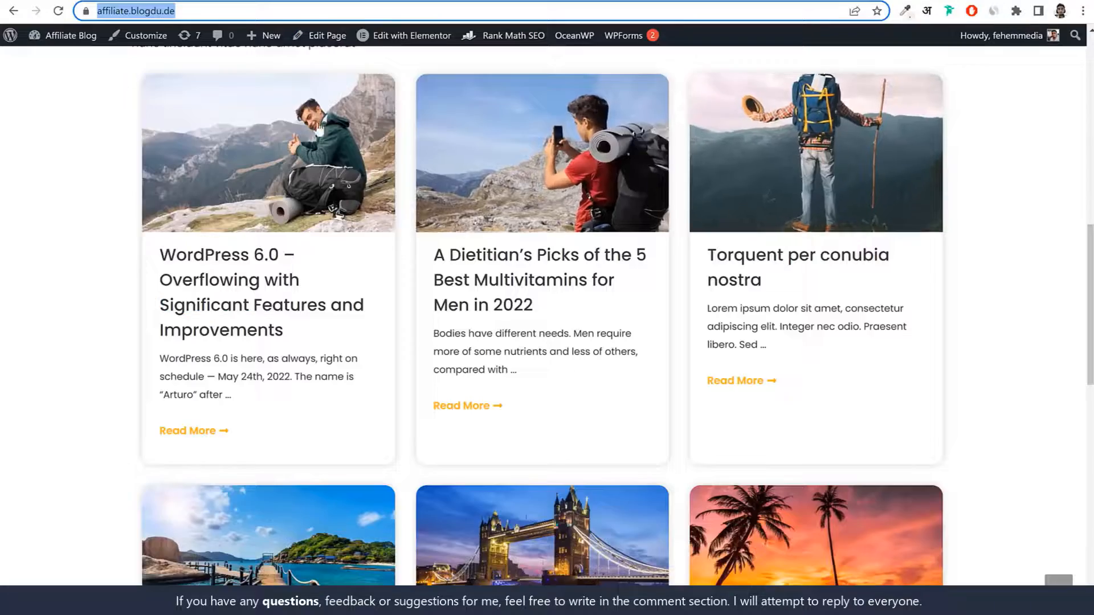
{"action": "scroll", "coordinate": [986, 268], "scroll_direction": "up", "scroll_amount": 12}
{"action": "scroll", "coordinate": [780, 256], "scroll_direction": "down", "scroll_amount": 7}
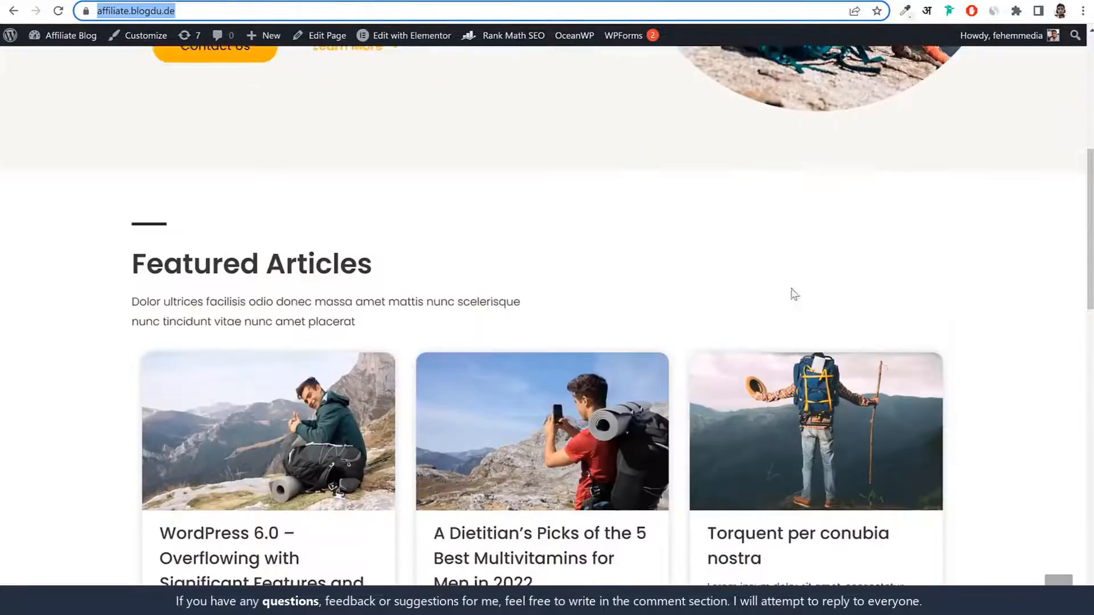
{"action": "scroll", "coordinate": [793, 294], "scroll_direction": "down", "scroll_amount": 10}
{"action": "left_click", "coordinate": [1058, 580]}
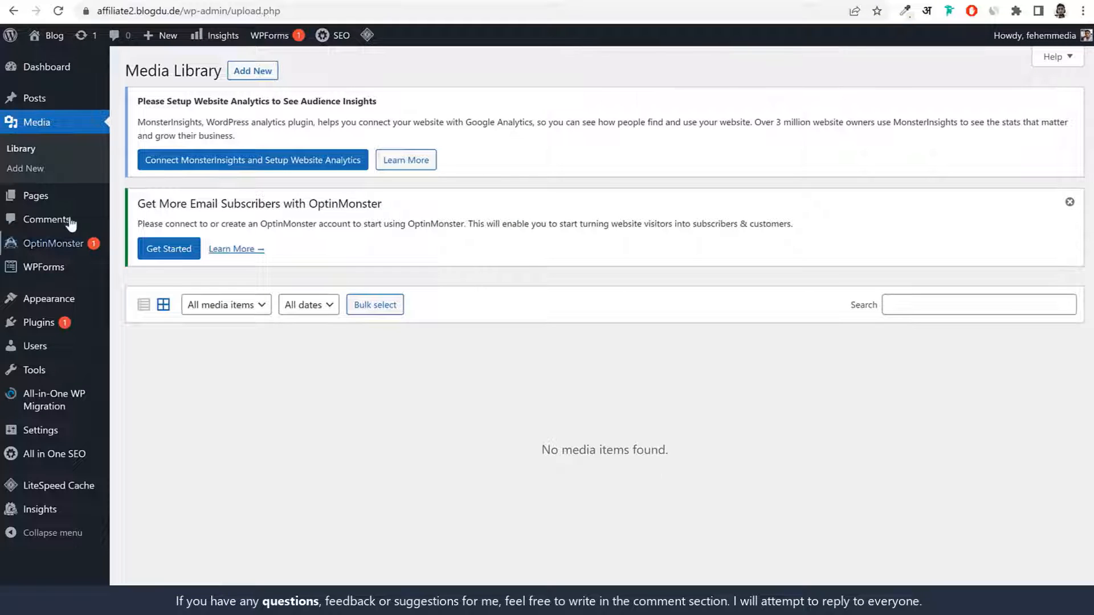
Open the list of existing pages and the list of visitor comments
{"action": "left_click", "coordinate": [44, 197]}
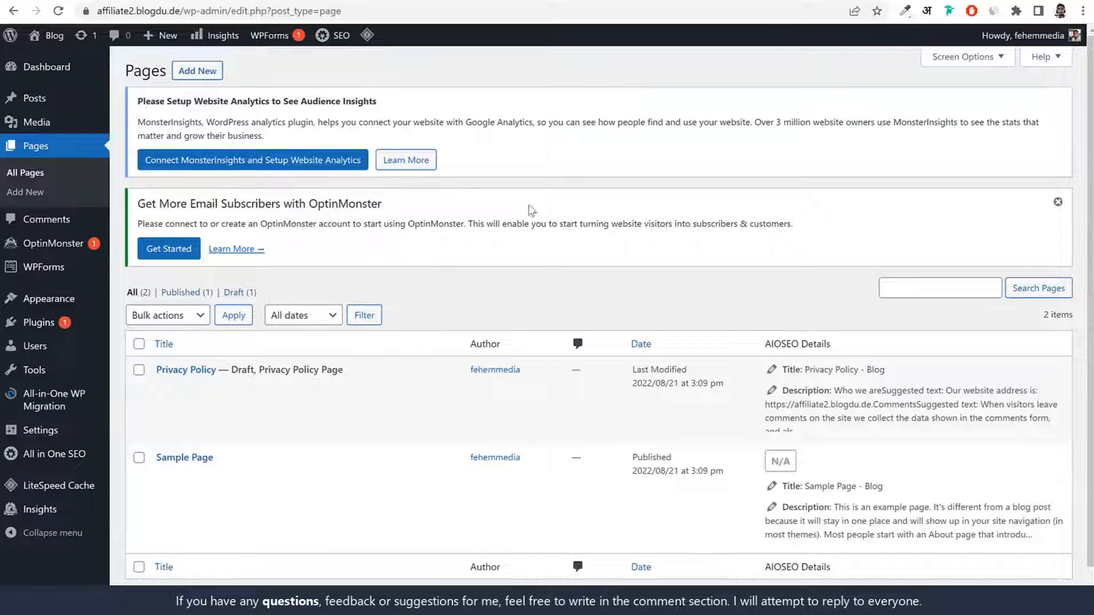
{"action": "left_click", "coordinate": [56, 228]}
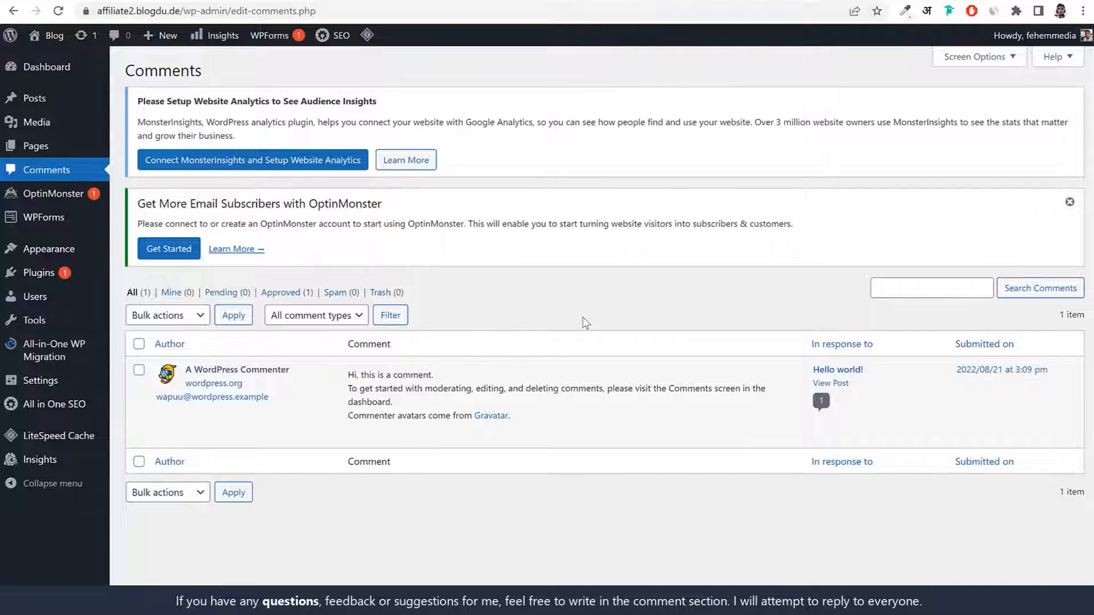
{"action": "mouse_move", "coordinate": [398, 443]}
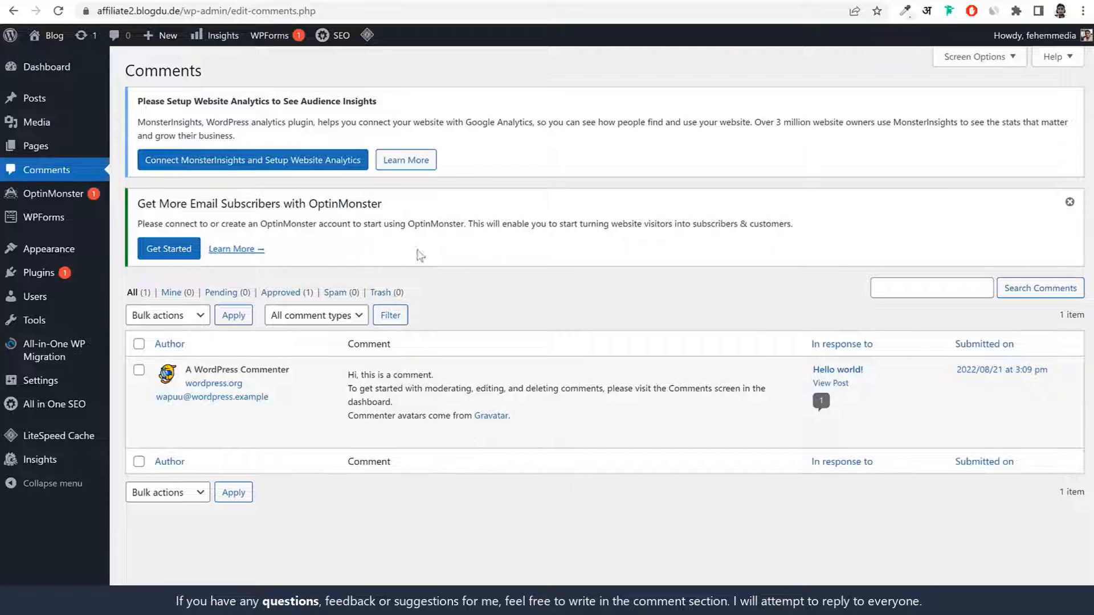
Open the installed themes and examine how the active Twenty Twenty-Two theme looks on the affiliate2.blogdu.de homepage
{"action": "mouse_move", "coordinate": [44, 258]}
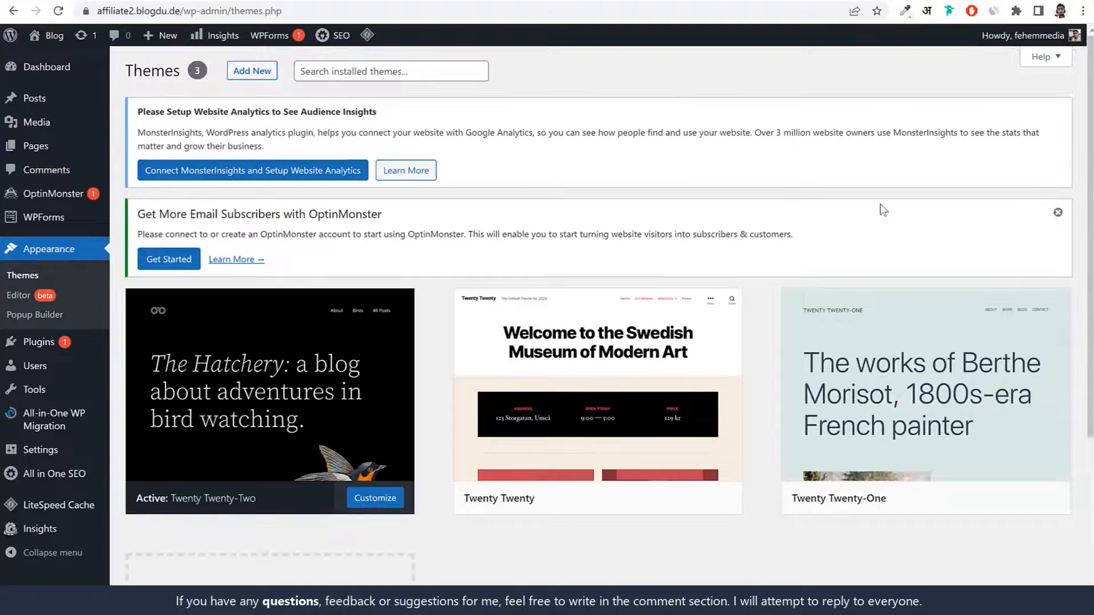
{"action": "scroll", "coordinate": [264, 347], "scroll_direction": "down", "scroll_amount": 3}
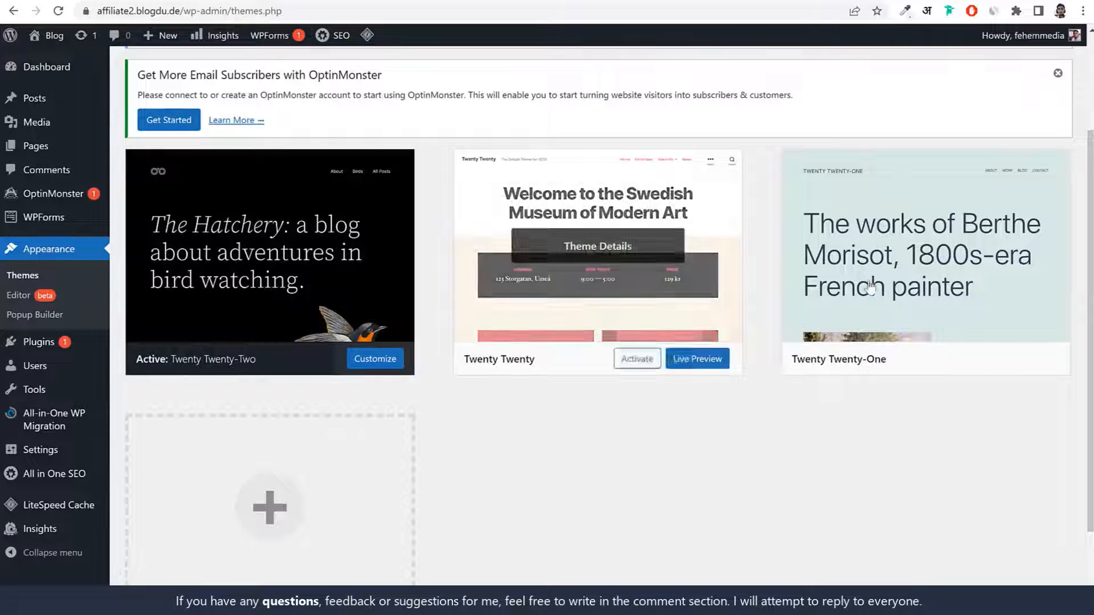
{"action": "scroll", "coordinate": [837, 316], "scroll_direction": "up", "scroll_amount": 3}
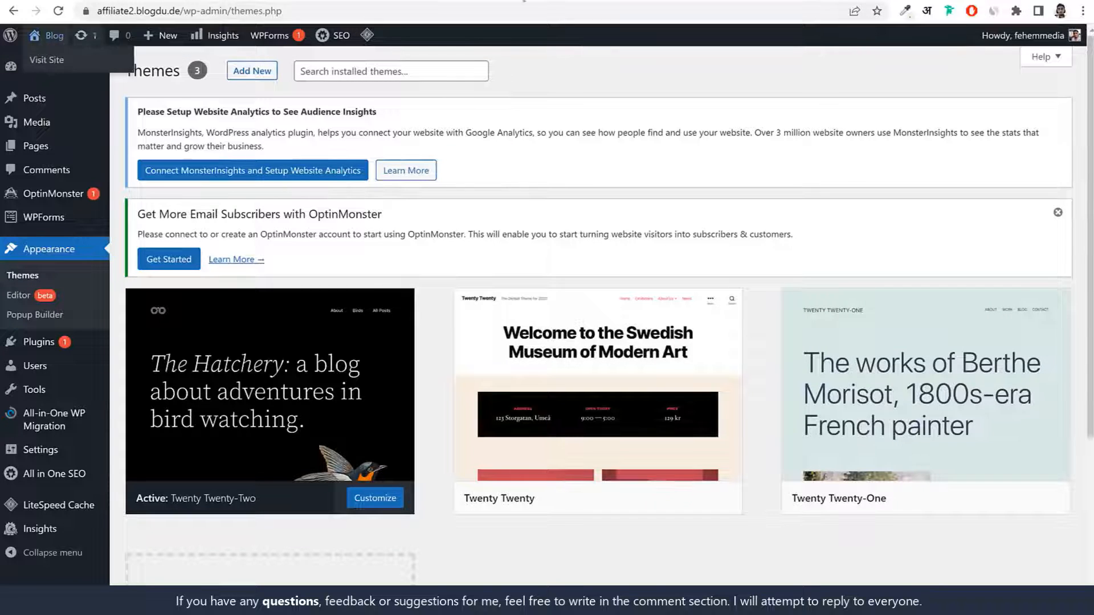
{"action": "scroll", "coordinate": [832, 333], "scroll_direction": "down", "scroll_amount": 5}
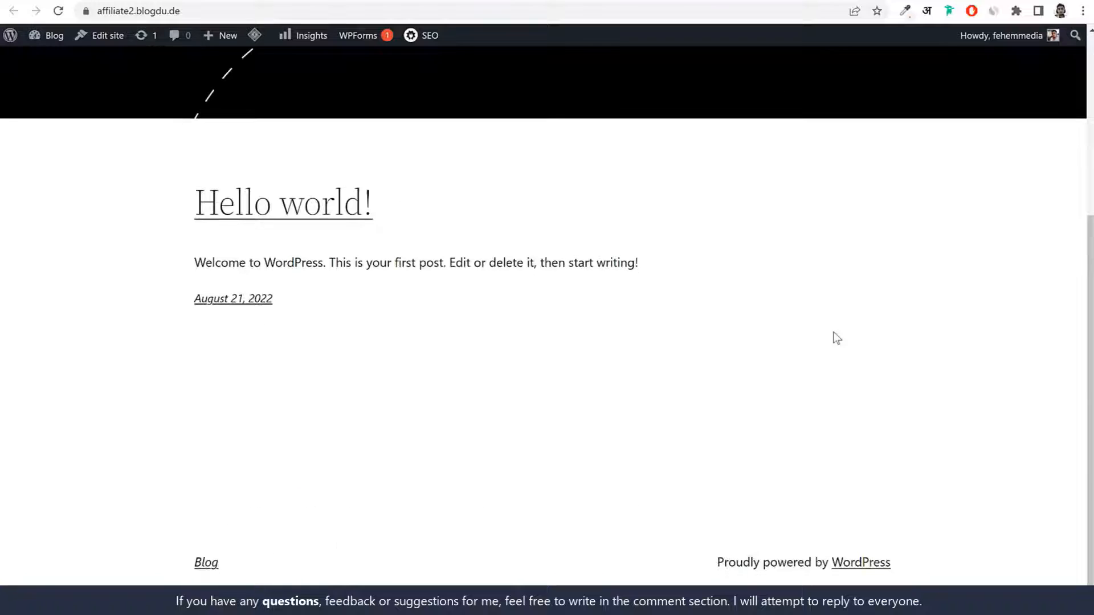
{"action": "scroll", "coordinate": [837, 338], "scroll_direction": "up", "scroll_amount": 5}
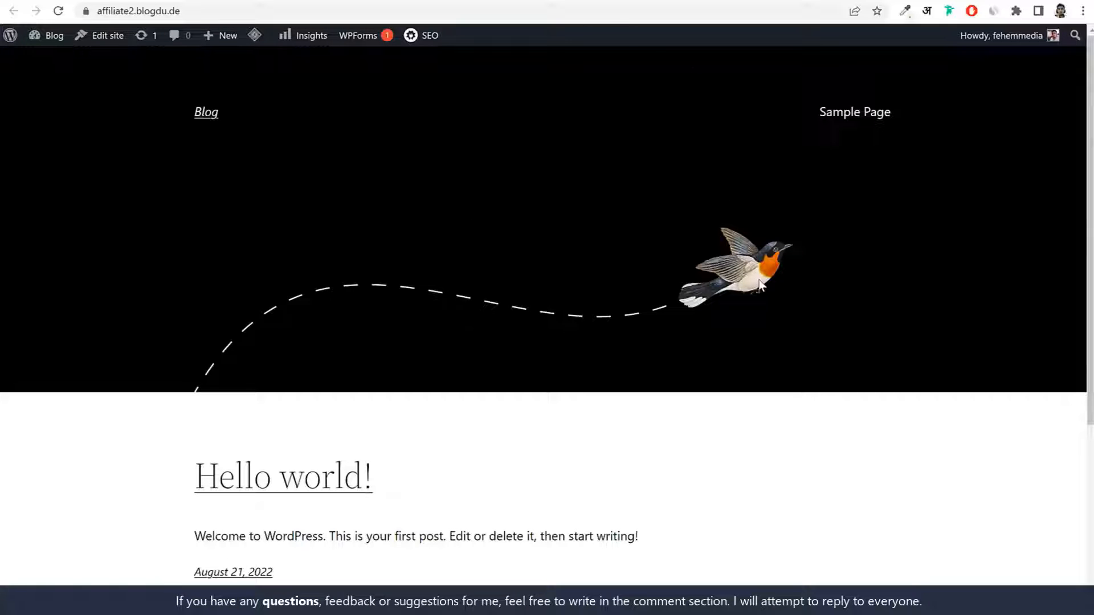
{"action": "scroll", "coordinate": [759, 285], "scroll_direction": "down", "scroll_amount": 5}
{"action": "scroll", "coordinate": [760, 323], "scroll_direction": "up", "scroll_amount": 5}
Activate the Twenty Twenty theme and reload the affiliate2.blogdu.de homepage to examine its new design
{"action": "left_click", "coordinate": [404, 0]}
{"action": "left_click", "coordinate": [58, 11]}
{"action": "scroll", "coordinate": [832, 388], "scroll_direction": "down", "scroll_amount": 5}
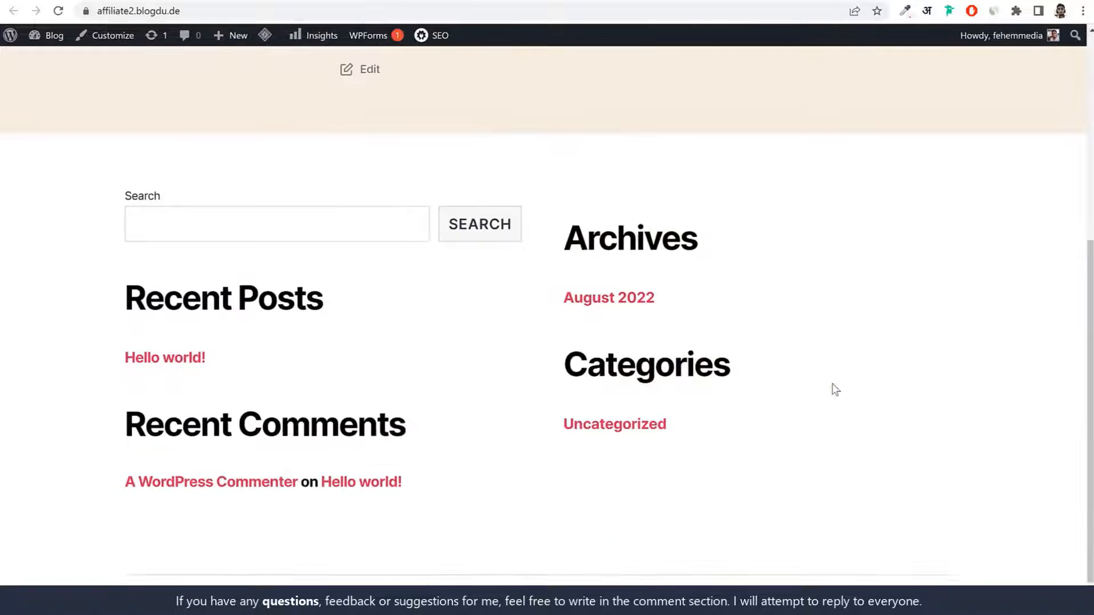
{"action": "scroll", "coordinate": [726, 174], "scroll_direction": "up", "scroll_amount": 6}
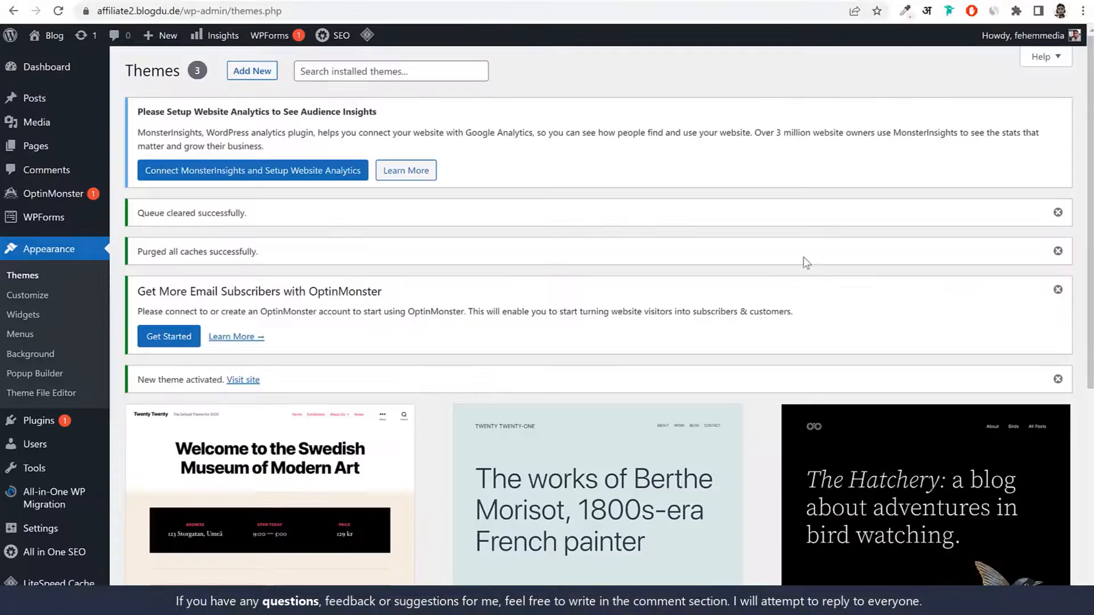
Delete the unused Twenty Twenty-One theme from its theme details and confirm the deletion
{"action": "scroll", "coordinate": [793, 301], "scroll_direction": "down", "scroll_amount": 5}
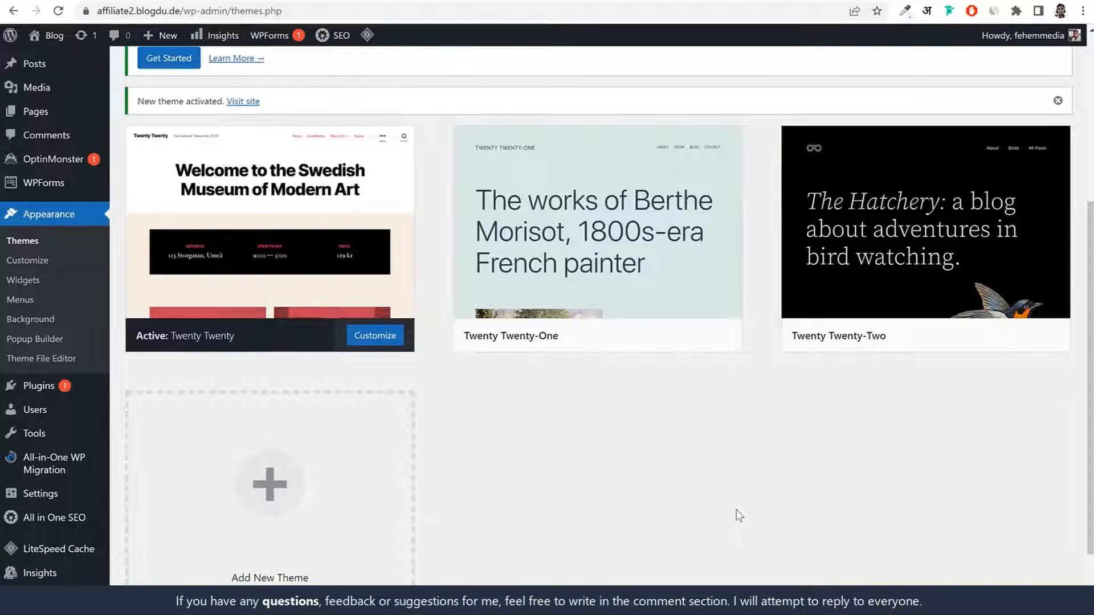
{"action": "scroll", "coordinate": [737, 505], "scroll_direction": "up", "scroll_amount": 3}
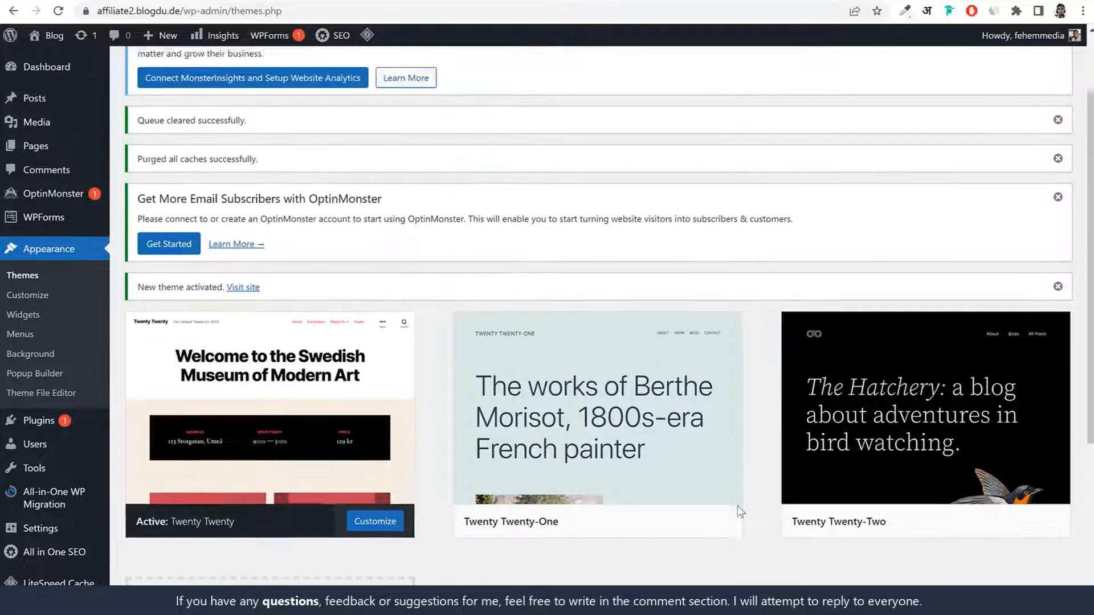
{"action": "scroll", "coordinate": [740, 507], "scroll_direction": "down", "scroll_amount": 3}
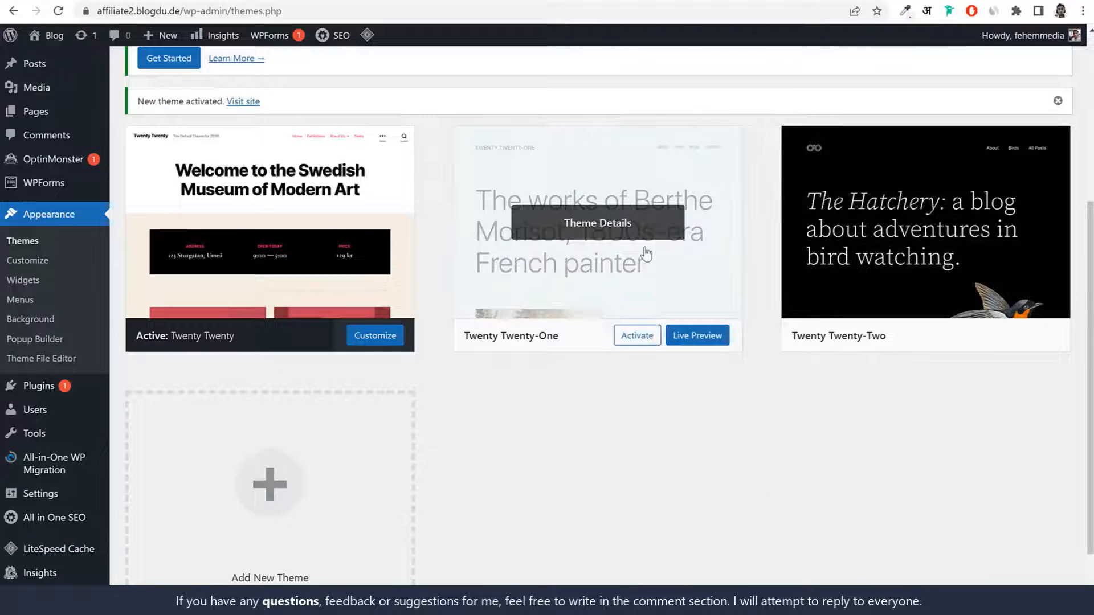
{"action": "left_click", "coordinate": [646, 254]}
{"action": "left_click", "coordinate": [1059, 580]}
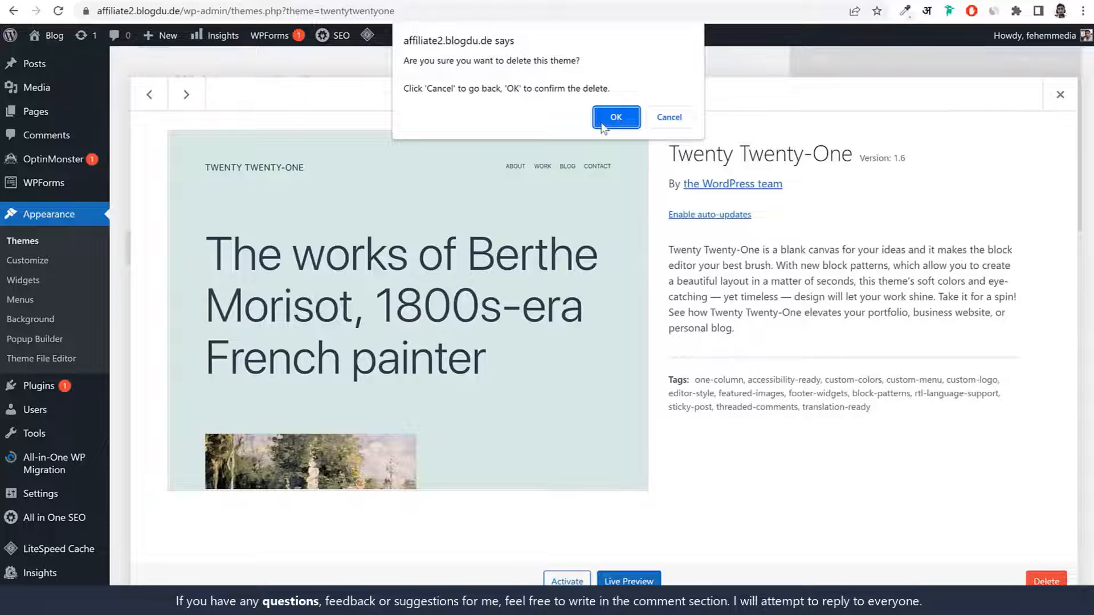
{"action": "left_click", "coordinate": [617, 115]}
Delete the unused Twenty Twenty-Two theme, keeping only the active Twenty Twenty theme installed
{"action": "left_click", "coordinate": [608, 335]}
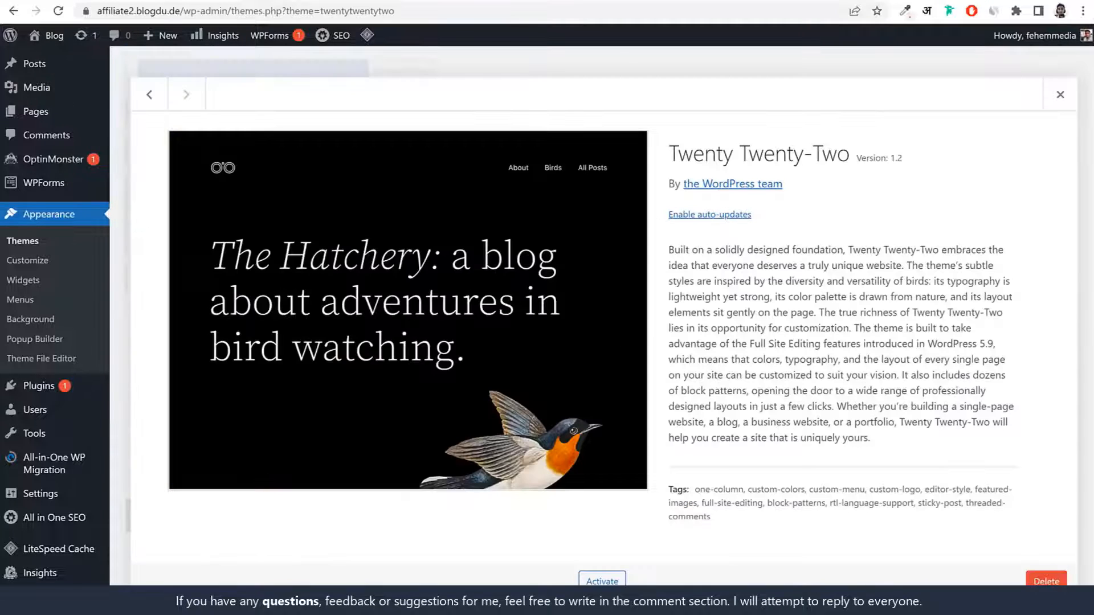
{"action": "left_click", "coordinate": [1052, 580]}
{"action": "left_click", "coordinate": [616, 116]}
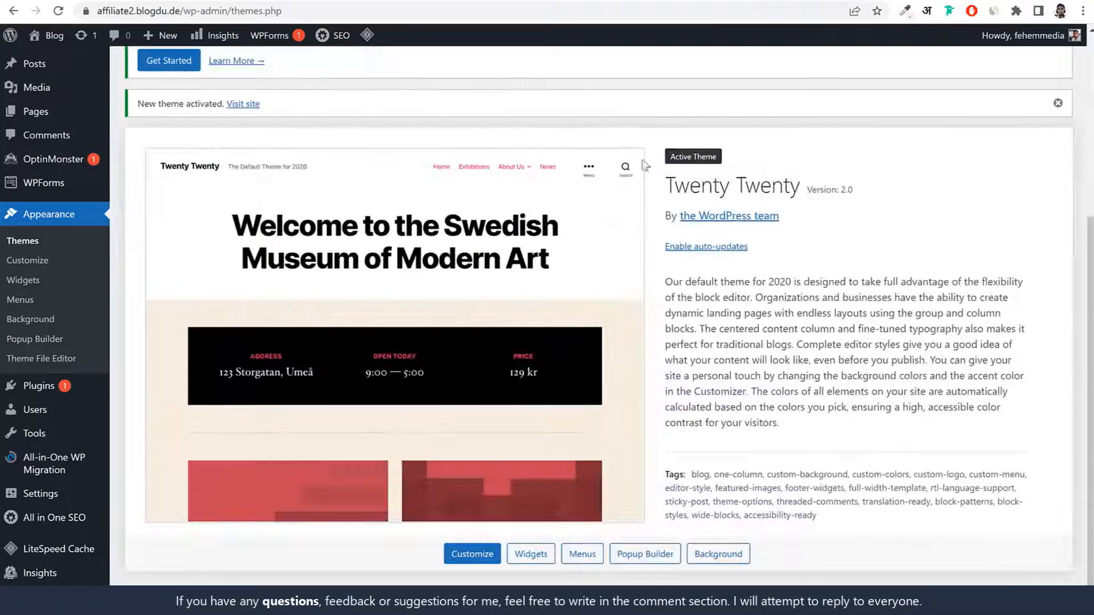
{"action": "left_click_drag", "start_coordinate": [798, 185], "coordinate": [675, 182]}
{"action": "left_click", "coordinate": [826, 163]}
Open the installed plugins list and examine the All in One SEO entry and the other preinstalled plugins
{"action": "mouse_move", "coordinate": [40, 397]}
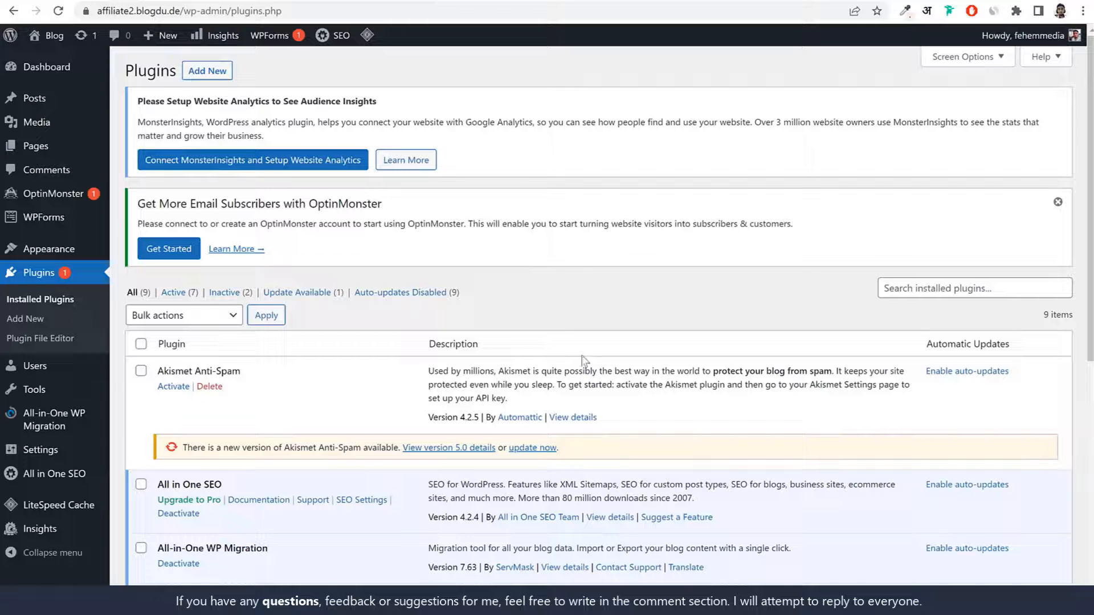
{"action": "scroll", "coordinate": [242, 256], "scroll_direction": "down", "scroll_amount": 4}
{"action": "left_click_drag", "start_coordinate": [245, 208], "coordinate": [162, 206]}
{"action": "left_click", "coordinate": [162, 207]}
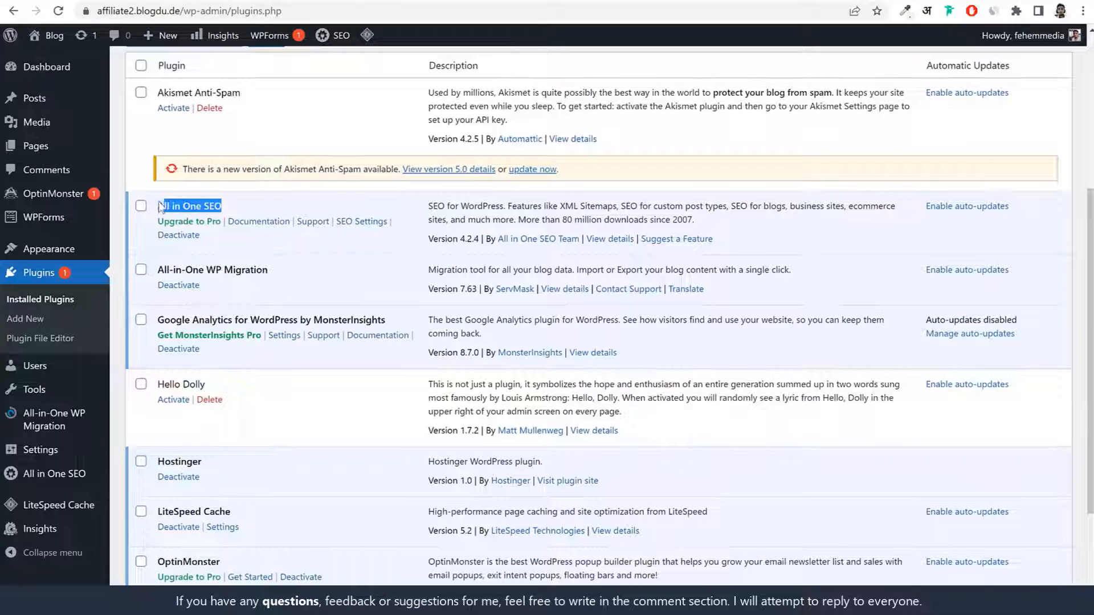
{"action": "left_click_drag", "start_coordinate": [238, 208], "coordinate": [157, 203]}
{"action": "left_click", "coordinate": [227, 195]}
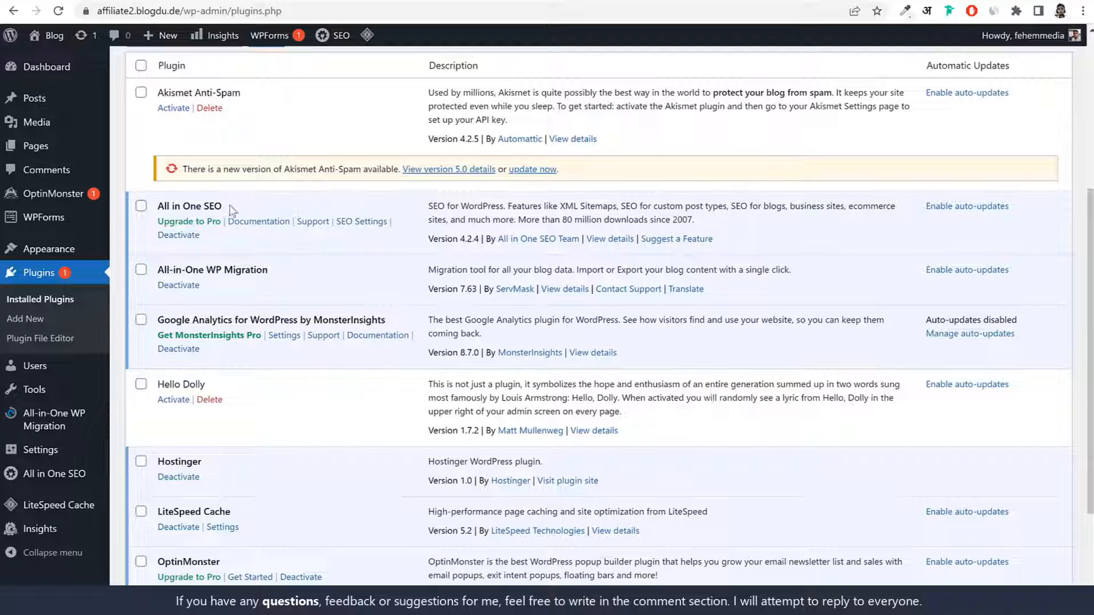
{"action": "left_click_drag", "start_coordinate": [233, 210], "coordinate": [144, 209]}
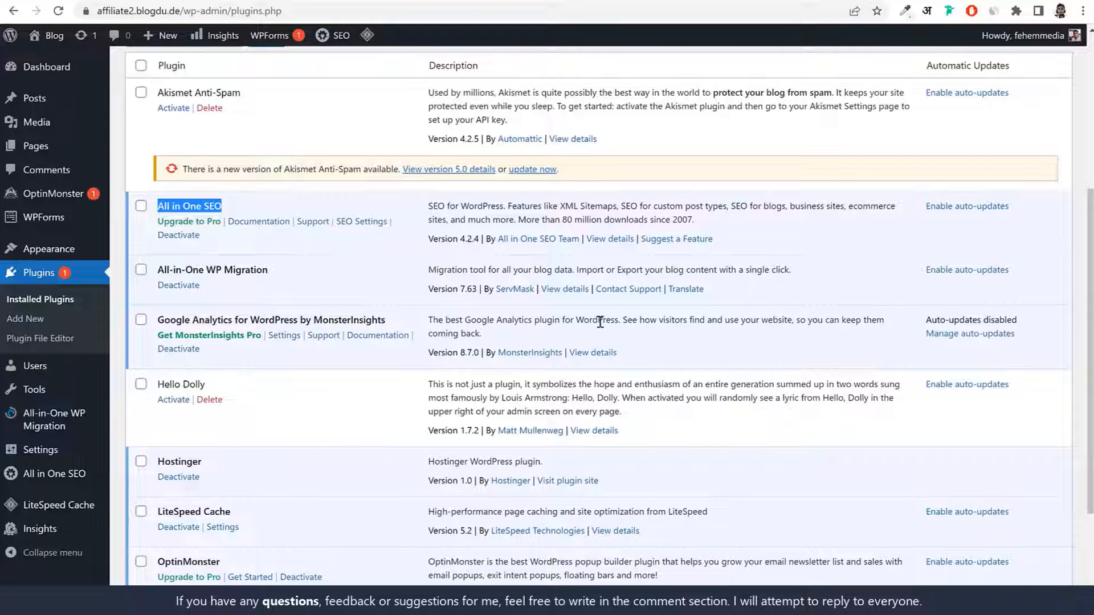
{"action": "scroll", "coordinate": [648, 344], "scroll_direction": "up", "scroll_amount": 3}
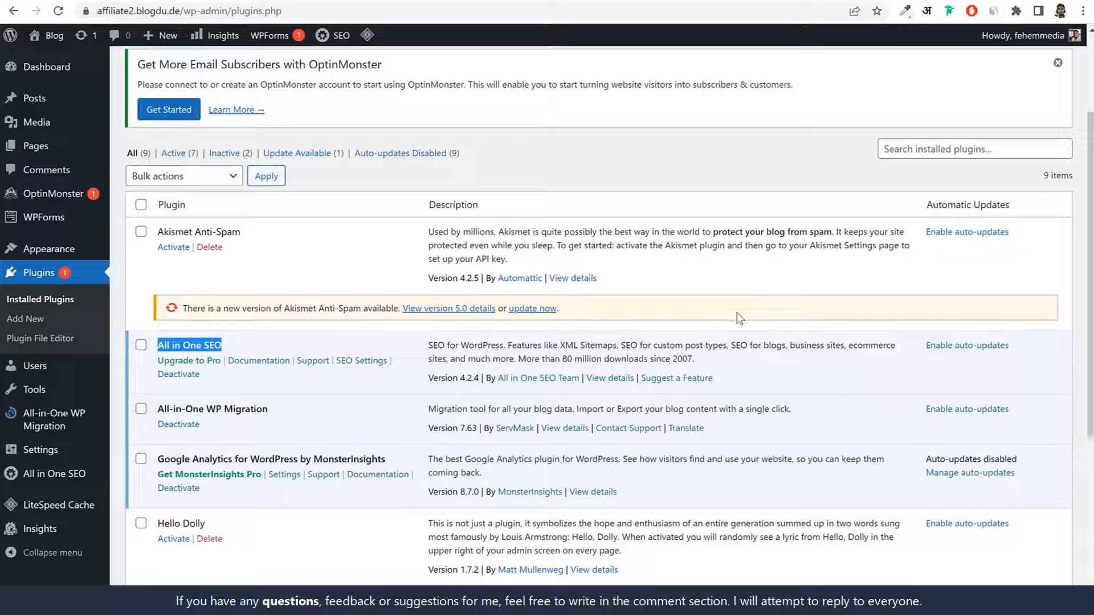
{"action": "scroll", "coordinate": [723, 342], "scroll_direction": "down", "scroll_amount": 5}
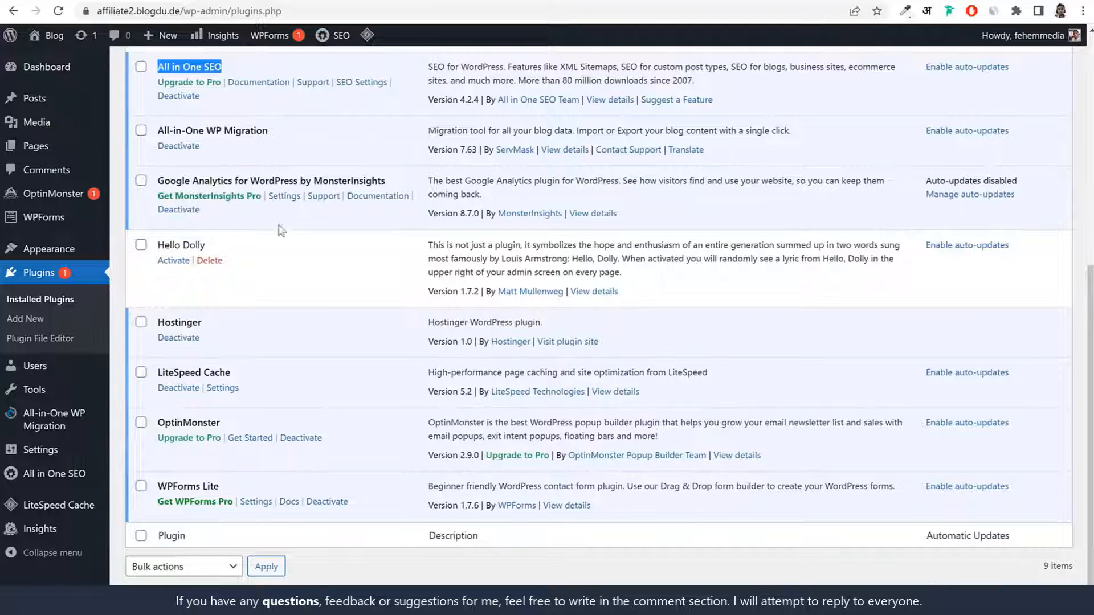
Deactivate the All in One SEO plugin
{"action": "scroll", "coordinate": [274, 450], "scroll_direction": "up", "scroll_amount": 6}
{"action": "scroll", "coordinate": [341, 369], "scroll_direction": "down", "scroll_amount": 2}
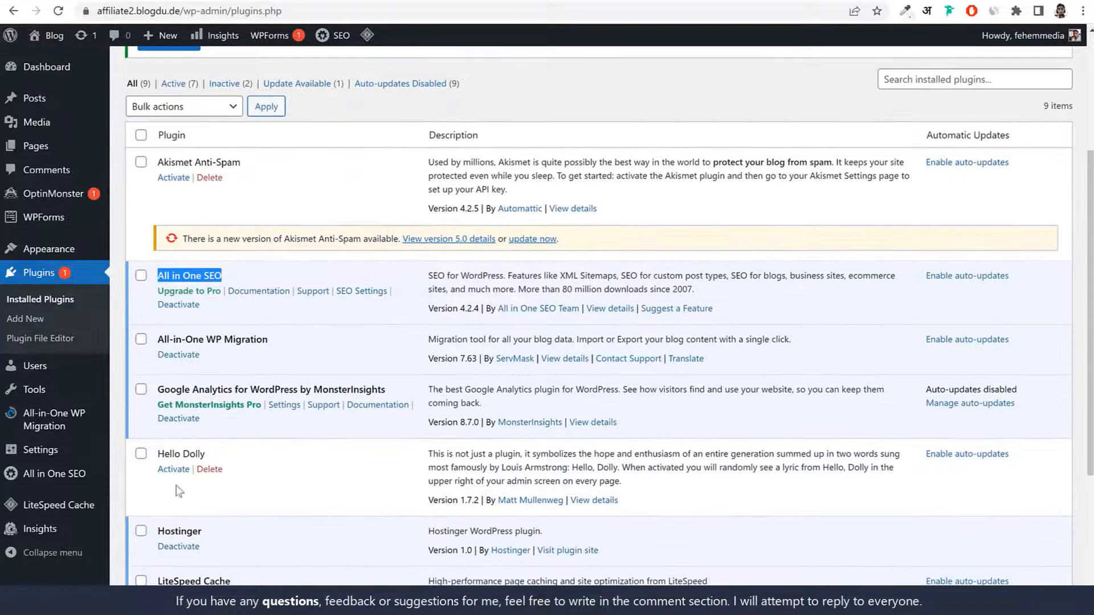
{"action": "scroll", "coordinate": [179, 492], "scroll_direction": "down", "scroll_amount": 5}
{"action": "scroll", "coordinate": [221, 331], "scroll_direction": "up", "scroll_amount": 5}
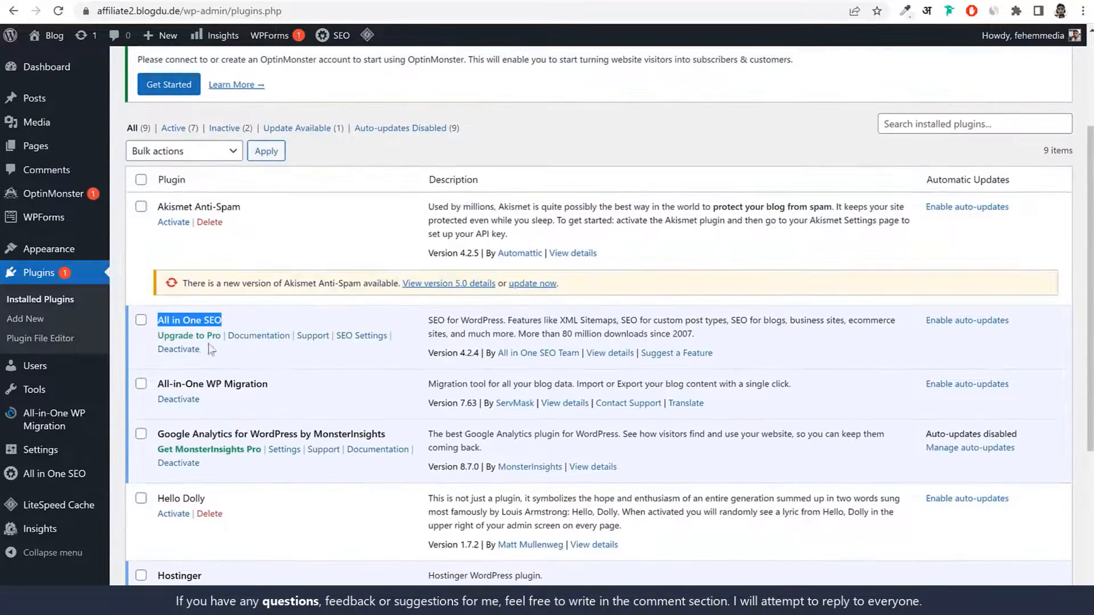
{"action": "left_click", "coordinate": [178, 349]}
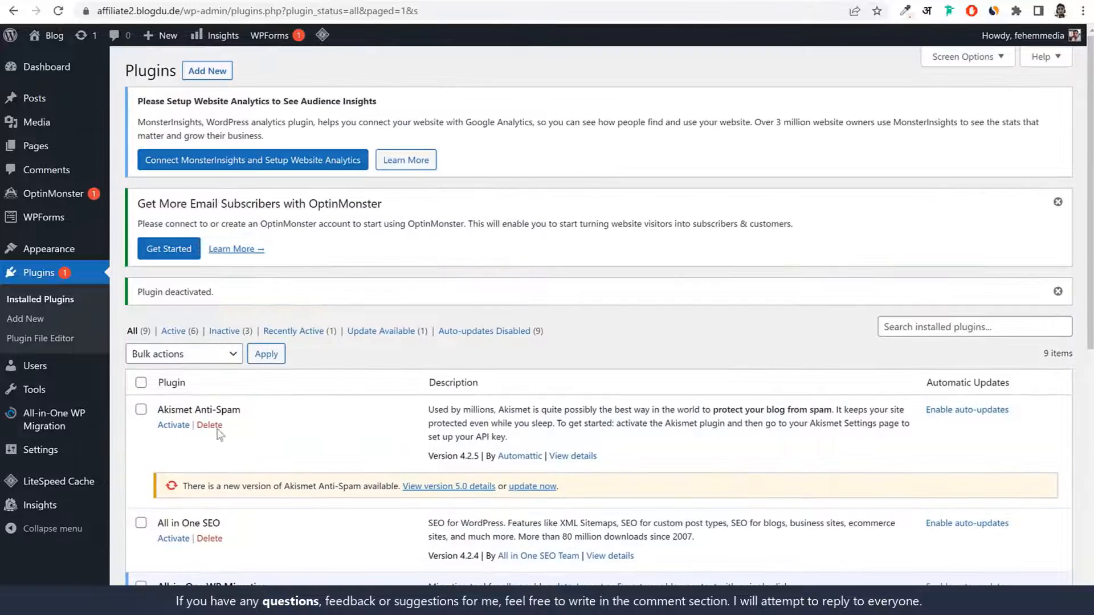
Select all installed plugins and deactivate them with one bulk action
{"action": "scroll", "coordinate": [220, 434], "scroll_direction": "down", "scroll_amount": 7}
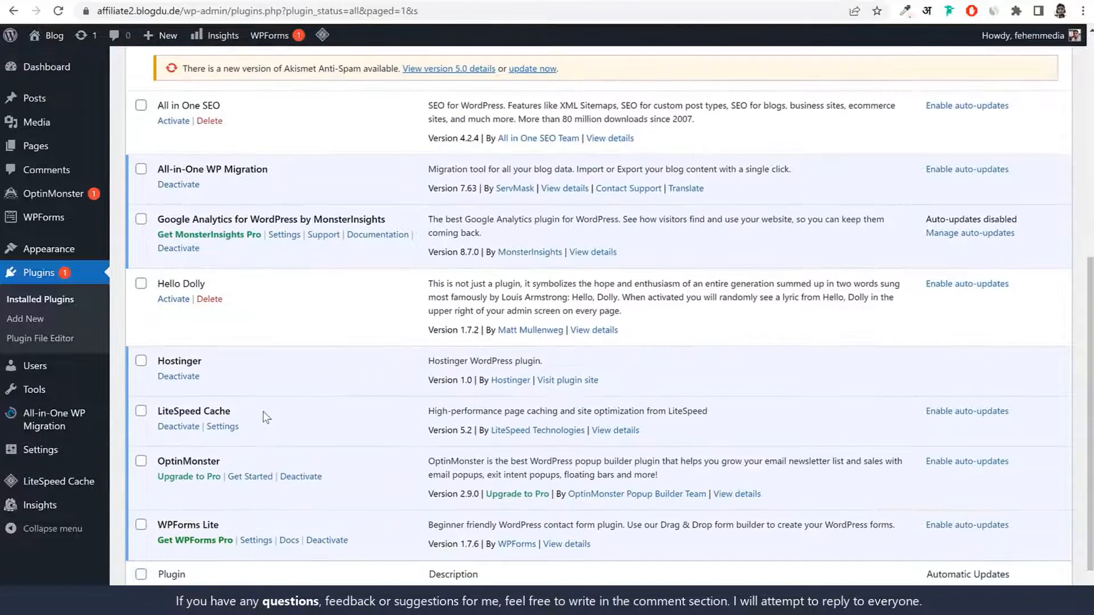
{"action": "scroll", "coordinate": [450, 382], "scroll_direction": "up", "scroll_amount": 5}
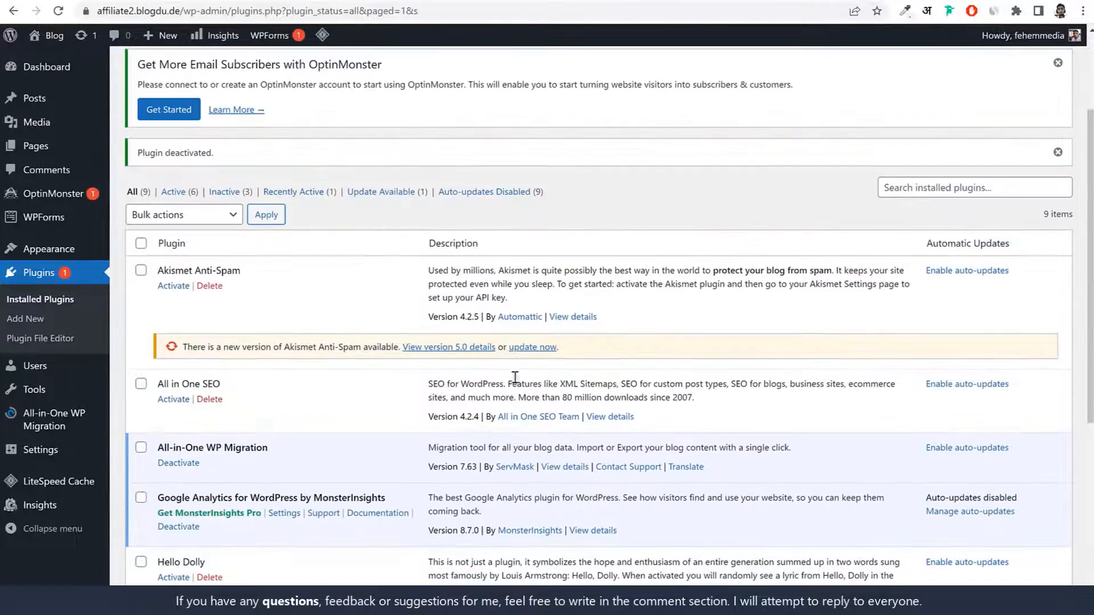
{"action": "left_click", "coordinate": [142, 245]}
{"action": "scroll", "coordinate": [245, 330], "scroll_direction": "down", "scroll_amount": 6}
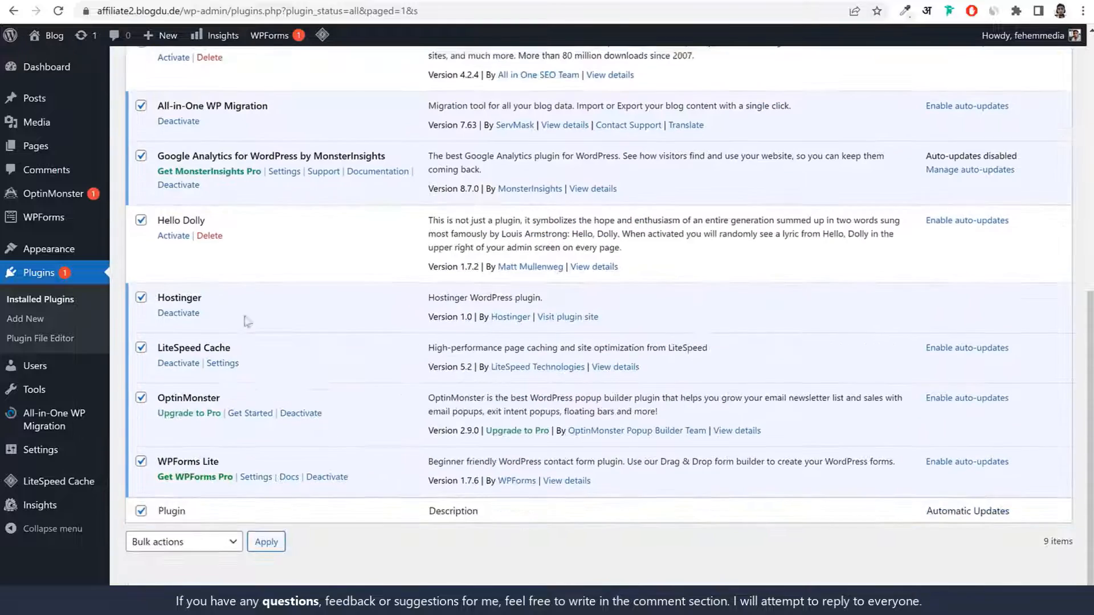
{"action": "scroll", "coordinate": [229, 441], "scroll_direction": "up", "scroll_amount": 6}
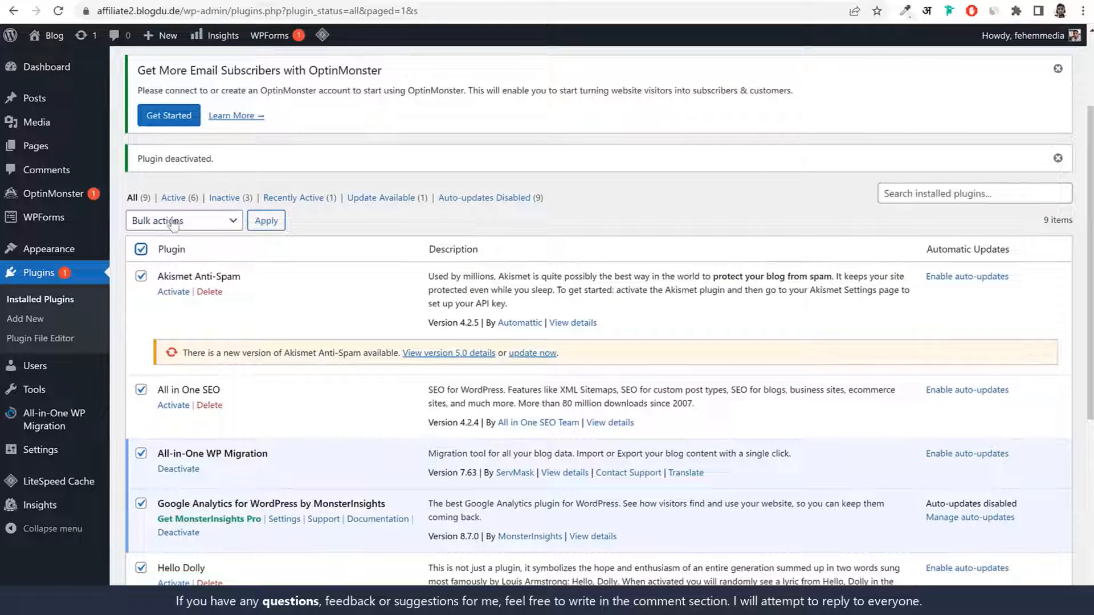
{"action": "left_click", "coordinate": [173, 222]}
{"action": "left_click", "coordinate": [155, 264]}
{"action": "left_click", "coordinate": [275, 227]}
Delete all installed plugins except LiteSpeed Cache with one bulk action
{"action": "scroll", "coordinate": [301, 284], "scroll_direction": "down", "scroll_amount": 6}
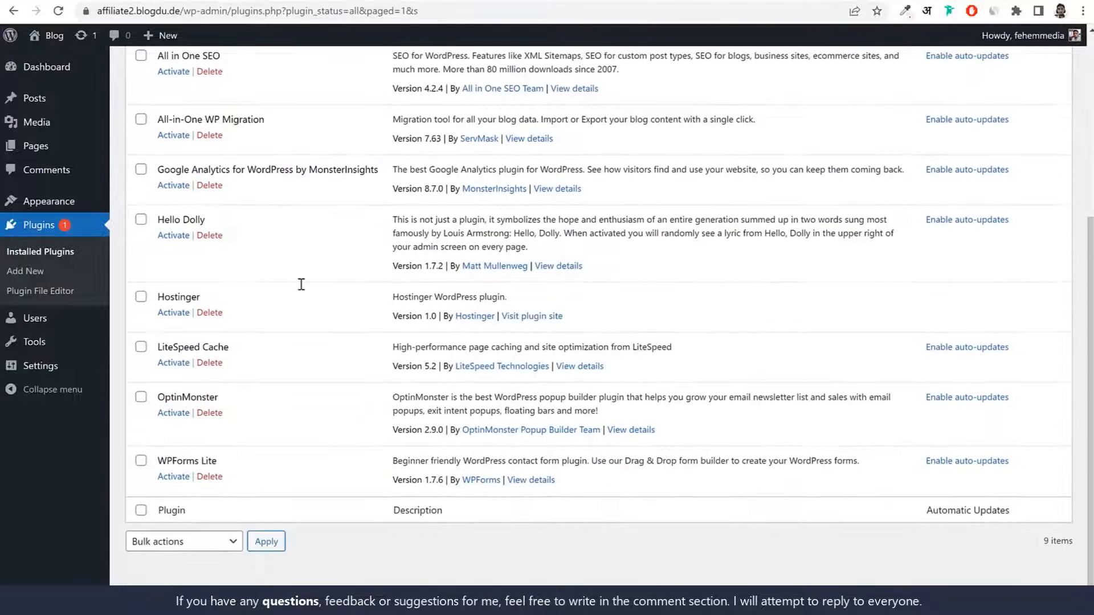
{"action": "scroll", "coordinate": [301, 284], "scroll_direction": "up", "scroll_amount": 4}
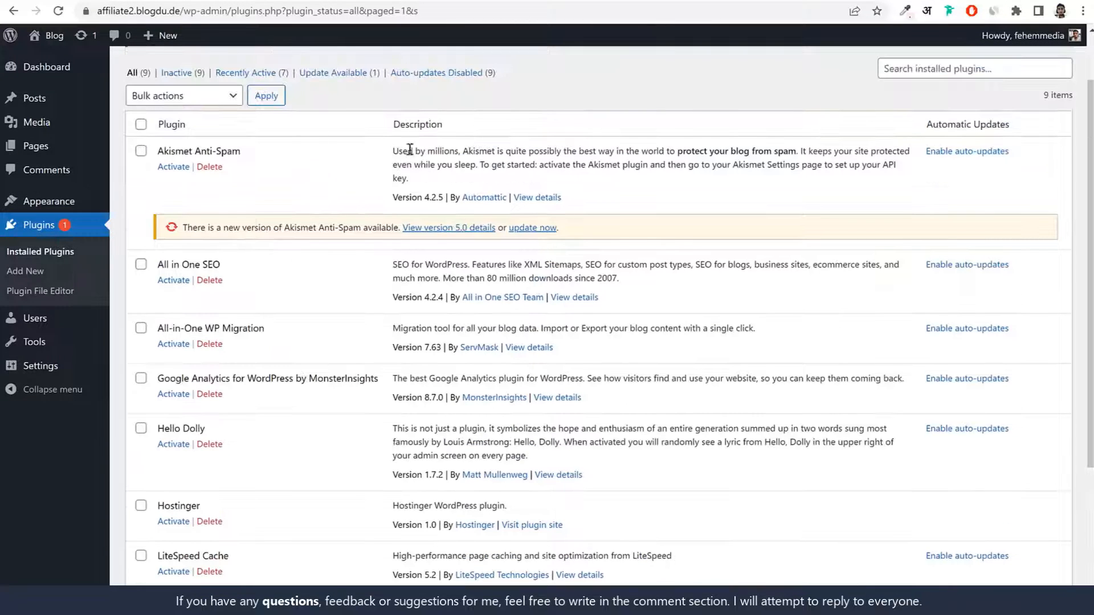
{"action": "left_click", "coordinate": [141, 124]}
{"action": "scroll", "coordinate": [191, 296], "scroll_direction": "down", "scroll_amount": 2}
{"action": "scroll", "coordinate": [190, 297], "scroll_direction": "down", "scroll_amount": 2}
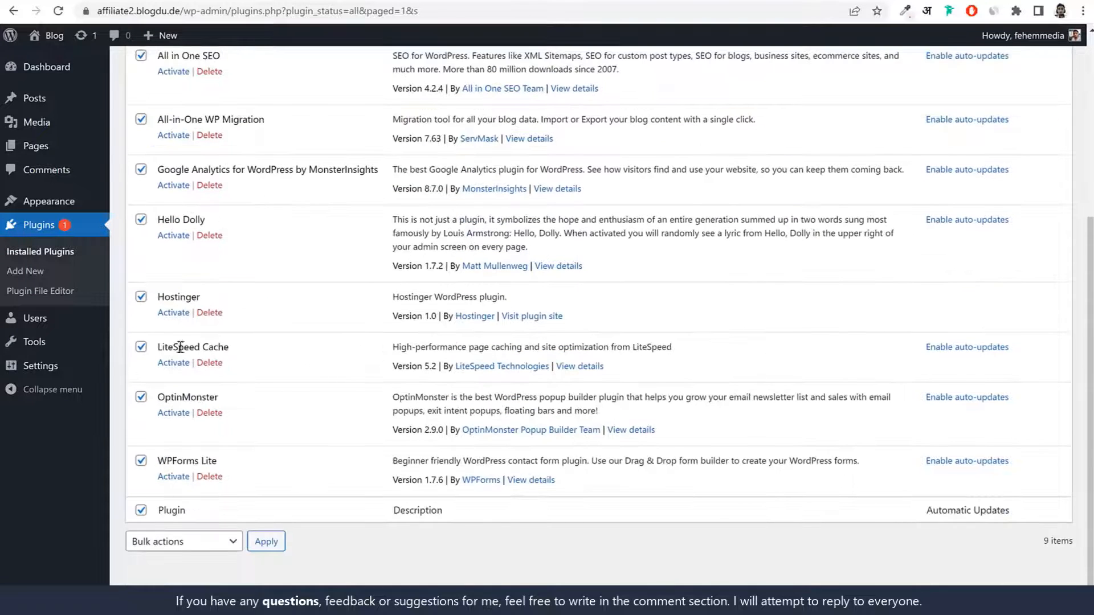
{"action": "left_click", "coordinate": [141, 347]}
{"action": "left_click_drag", "start_coordinate": [228, 347], "coordinate": [162, 347]}
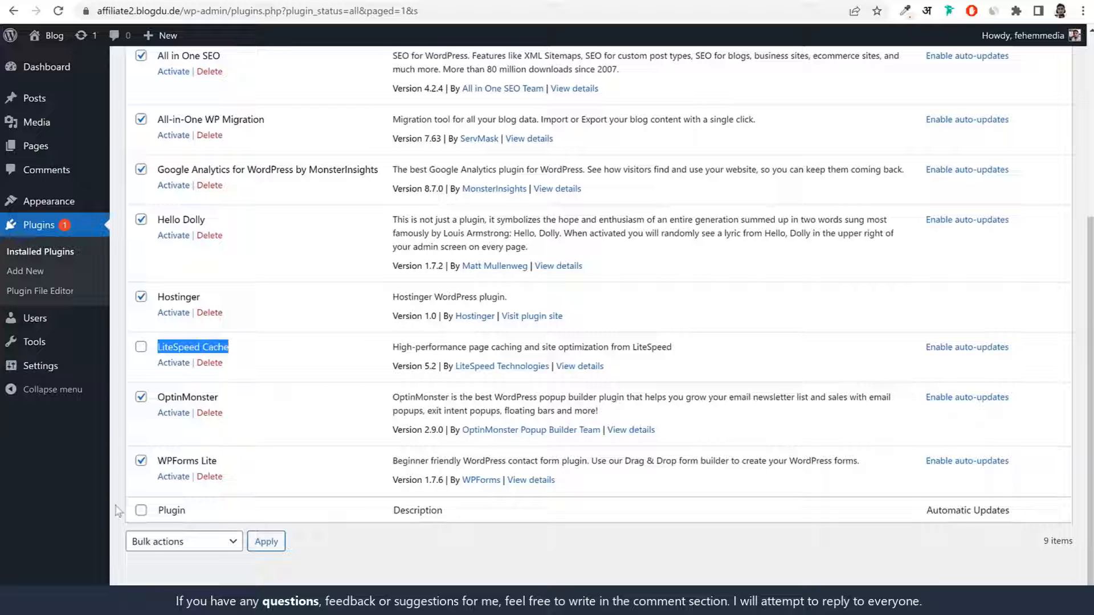
{"action": "scroll", "coordinate": [192, 265], "scroll_direction": "up", "scroll_amount": 5}
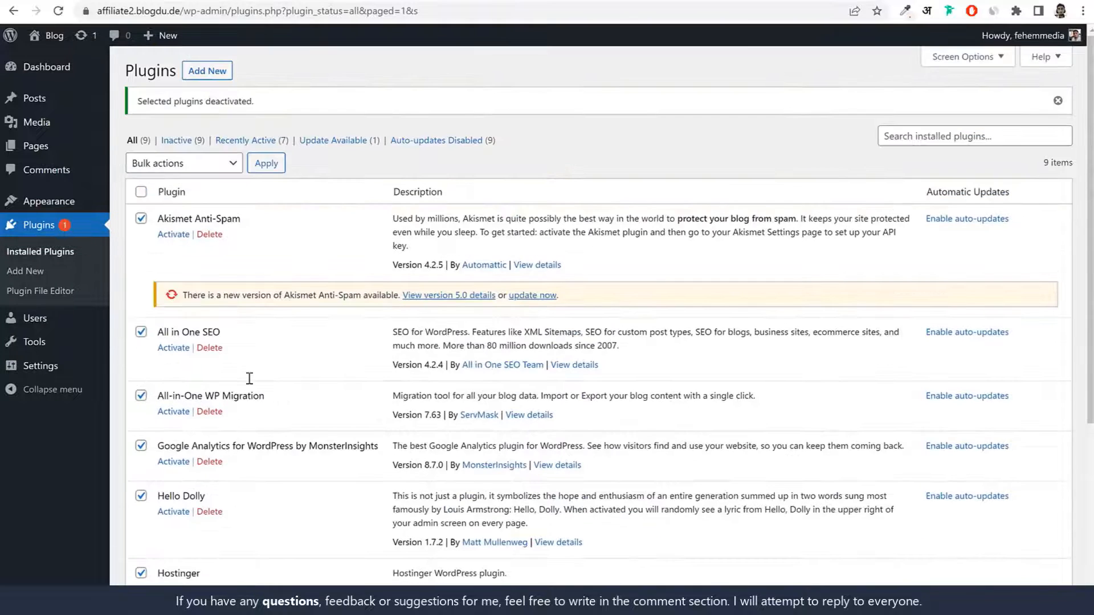
{"action": "left_click", "coordinate": [184, 165]}
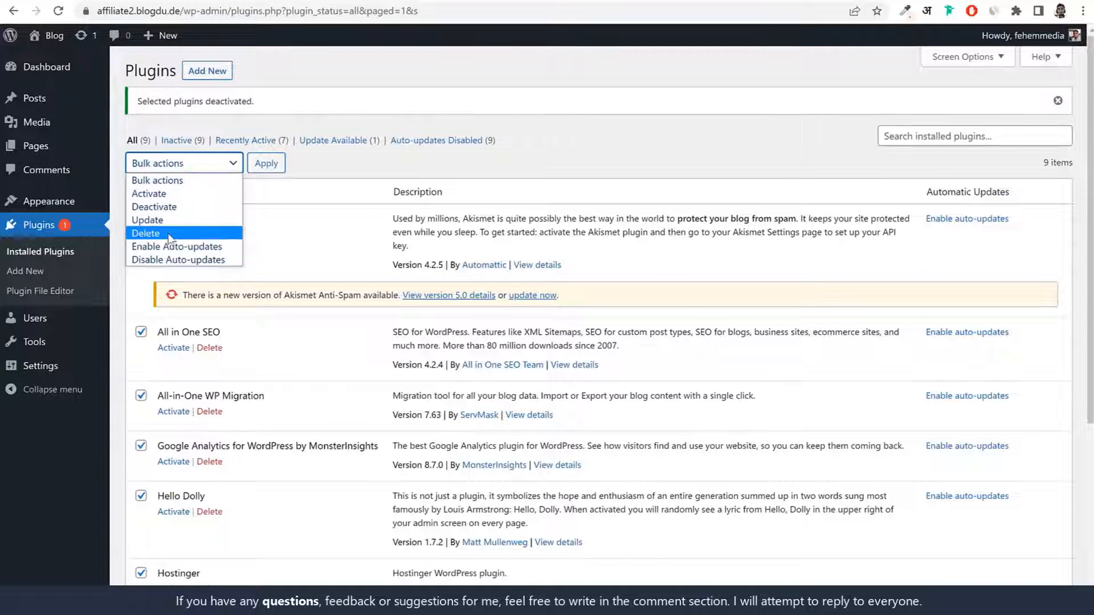
{"action": "left_click", "coordinate": [146, 233]}
{"action": "left_click", "coordinate": [265, 163]}
{"action": "left_click", "coordinate": [623, 114]}
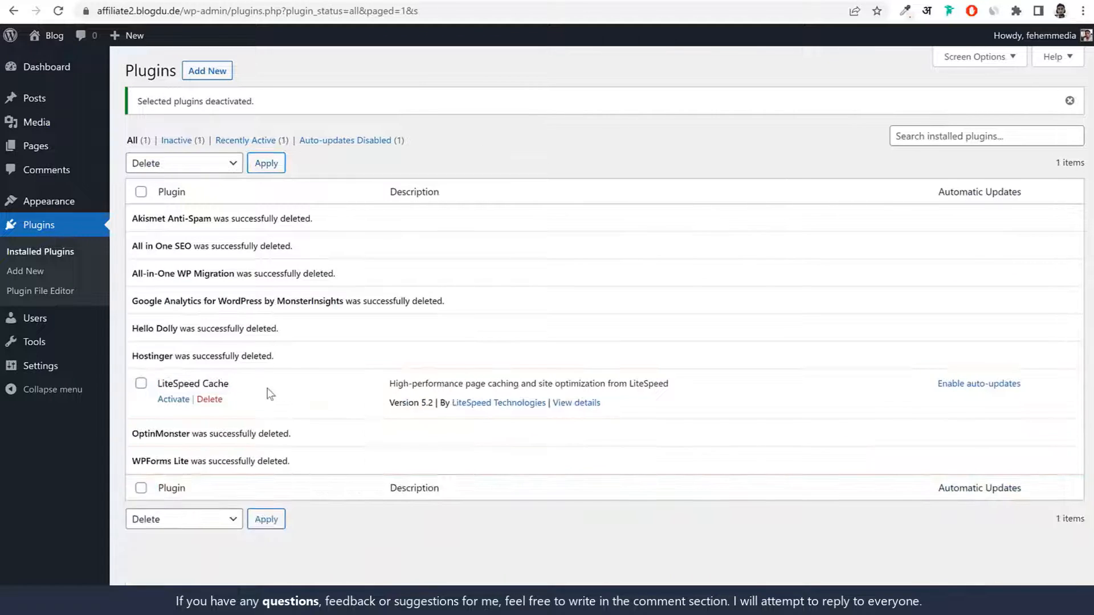
{"action": "left_click_drag", "start_coordinate": [270, 393], "coordinate": [149, 392]}
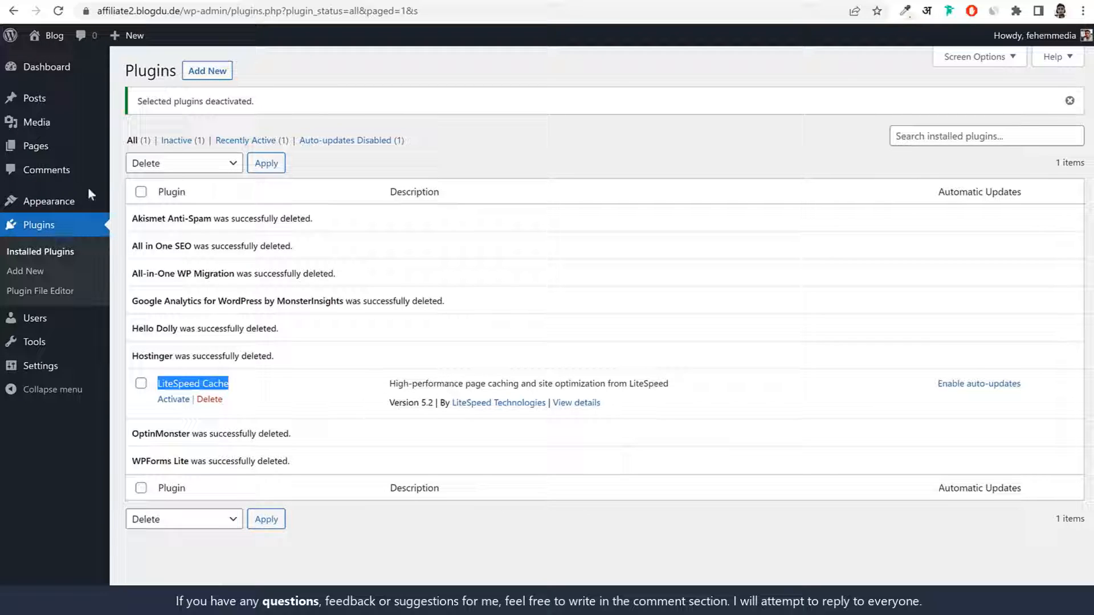
Open the general site settings and set the site title to BloggDude
{"action": "left_click", "coordinate": [55, 372]}
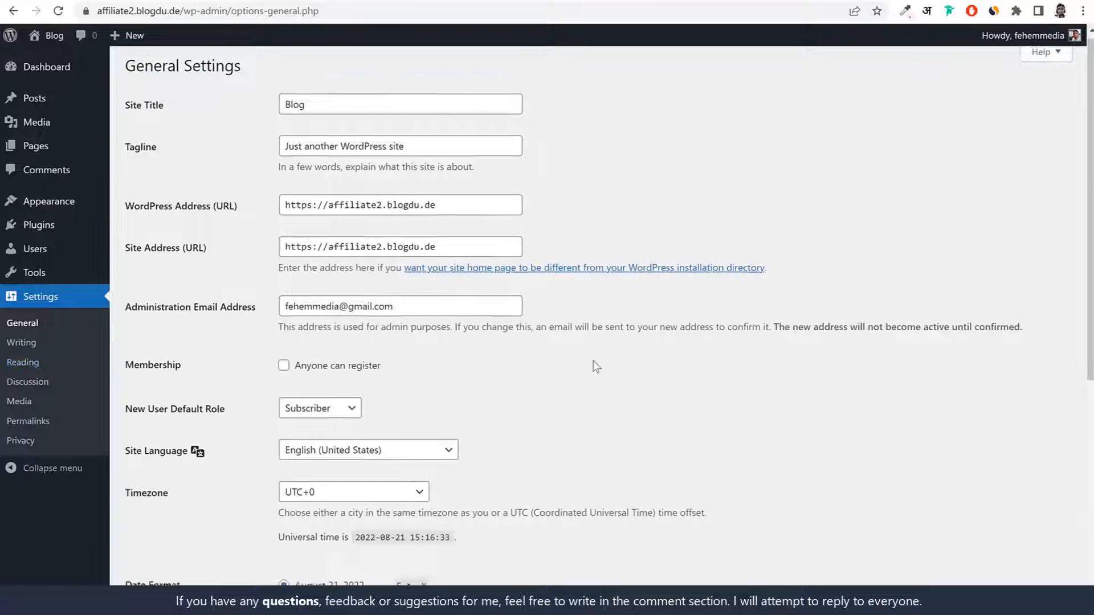
{"action": "scroll", "coordinate": [596, 366], "scroll_direction": "down", "scroll_amount": 1}
{"action": "scroll", "coordinate": [594, 366], "scroll_direction": "up", "scroll_amount": 1}
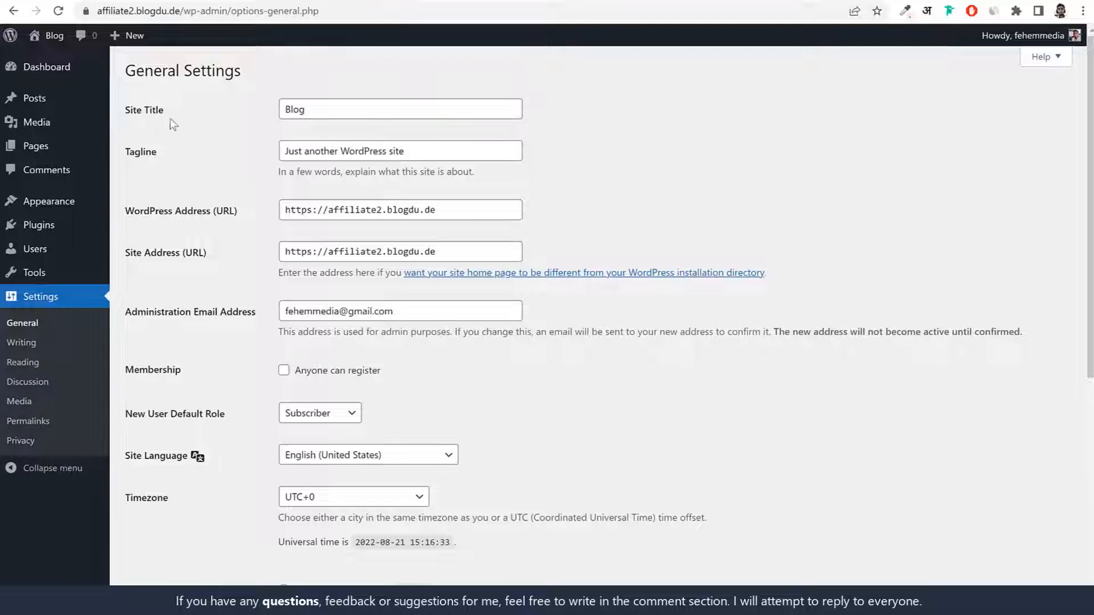
{"action": "double_click", "coordinate": [357, 111]}
{"action": "type", "text": "Bl"}
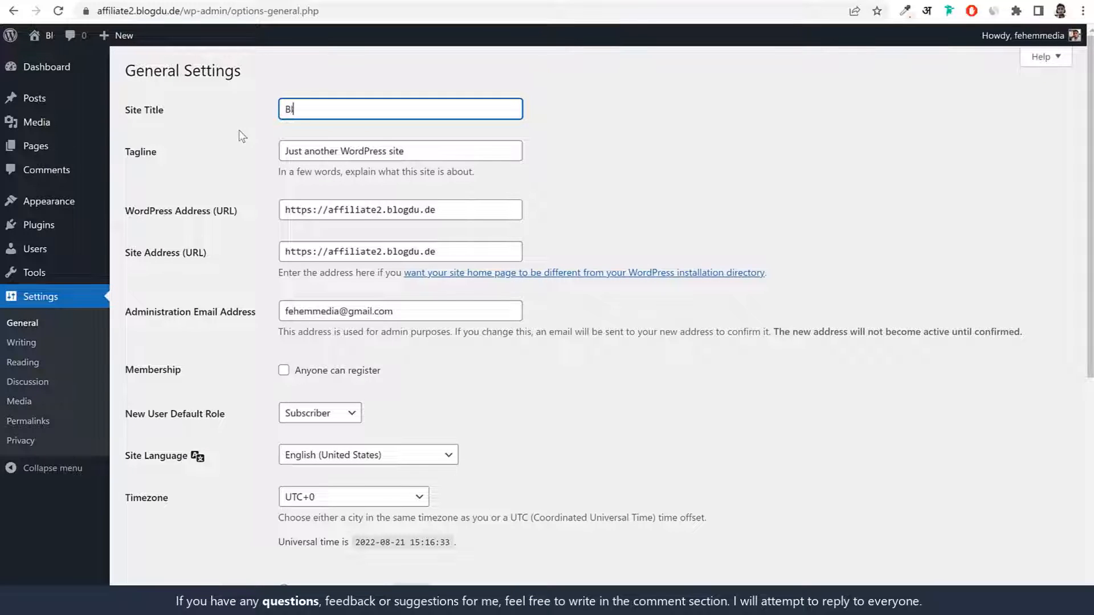
{"action": "type", "text": "oggDude"}
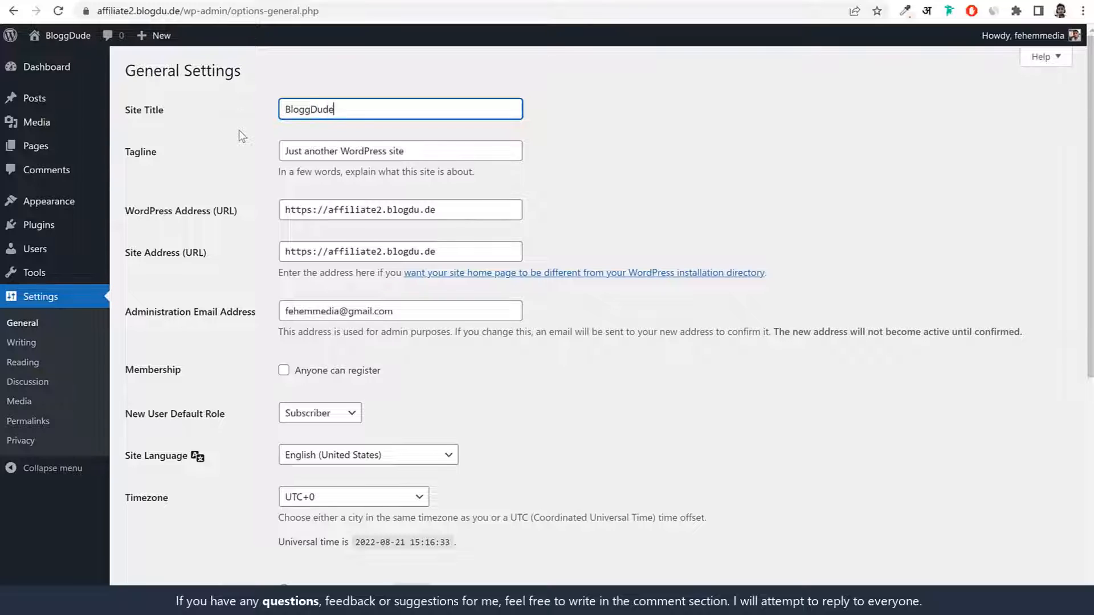
{"action": "key", "text": "ctrl+a"}
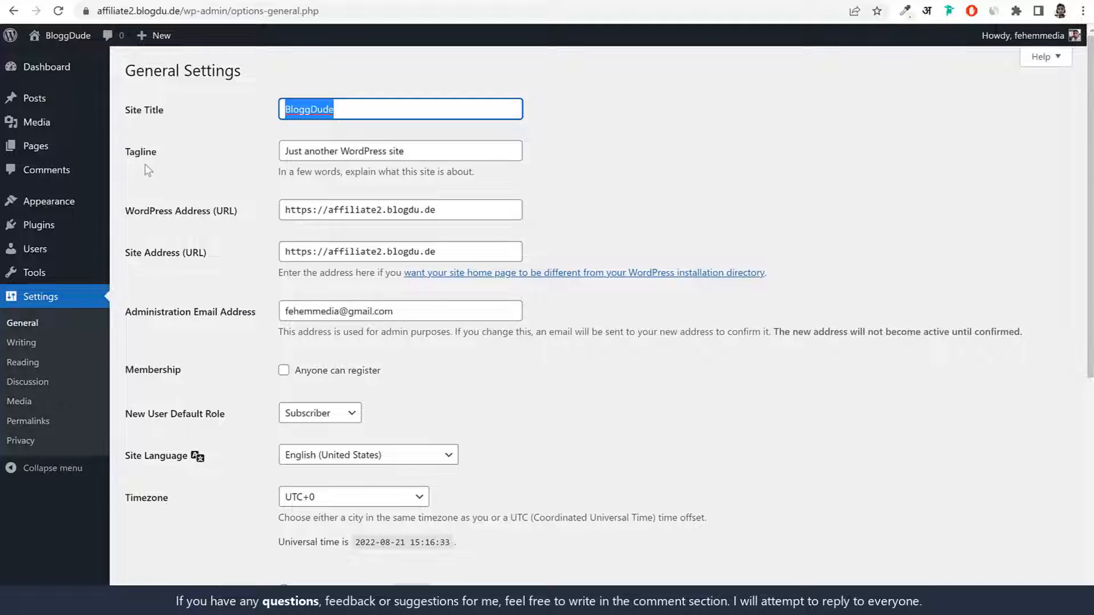
Replace the default tagline with "Best Travel Advice"
{"action": "left_click_drag", "start_coordinate": [172, 152], "coordinate": [127, 158]}
{"action": "left_click", "coordinate": [161, 162]}
{"action": "triple_click", "coordinate": [391, 154]}
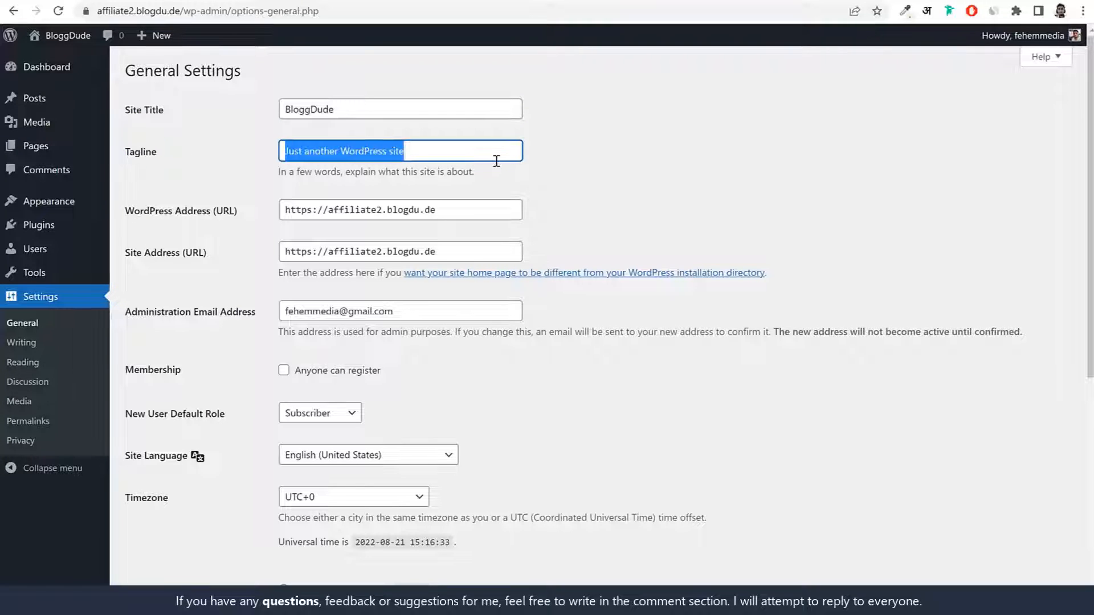
{"action": "type", "text": "Best Travel Advice"}
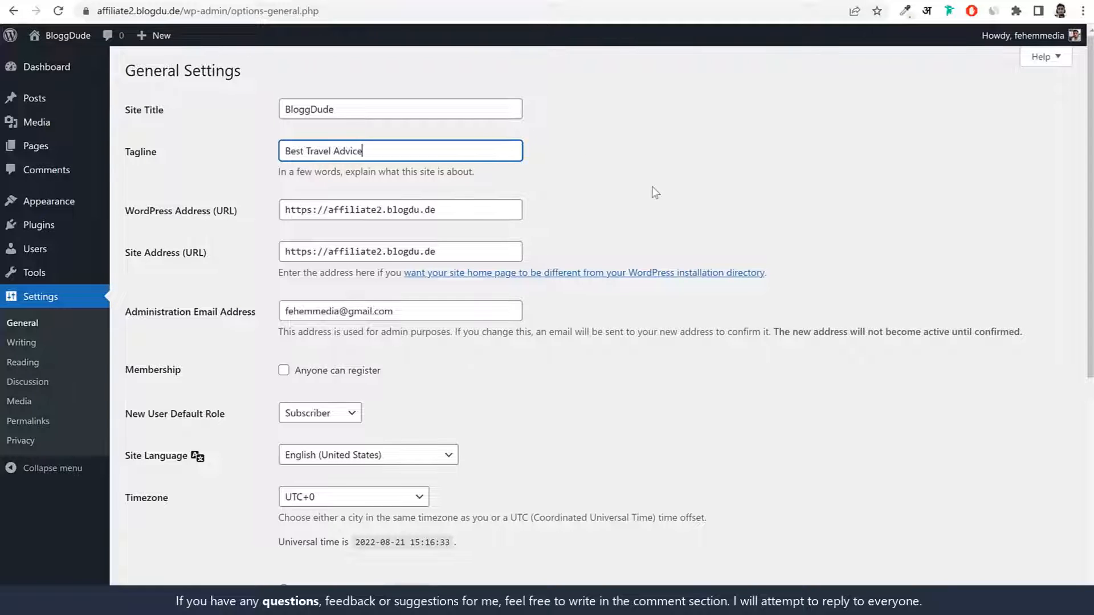
Set the site timezone to Kolkata and save the general settings
{"action": "scroll", "coordinate": [620, 226], "scroll_direction": "down", "scroll_amount": 3}
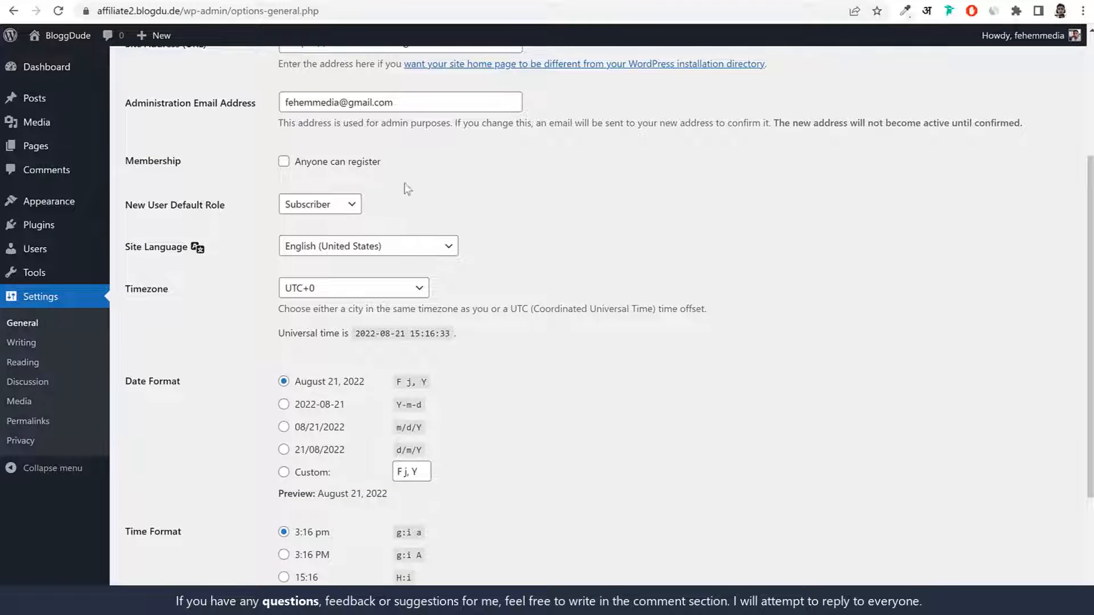
{"action": "scroll", "coordinate": [393, 199], "scroll_direction": "down", "scroll_amount": 1}
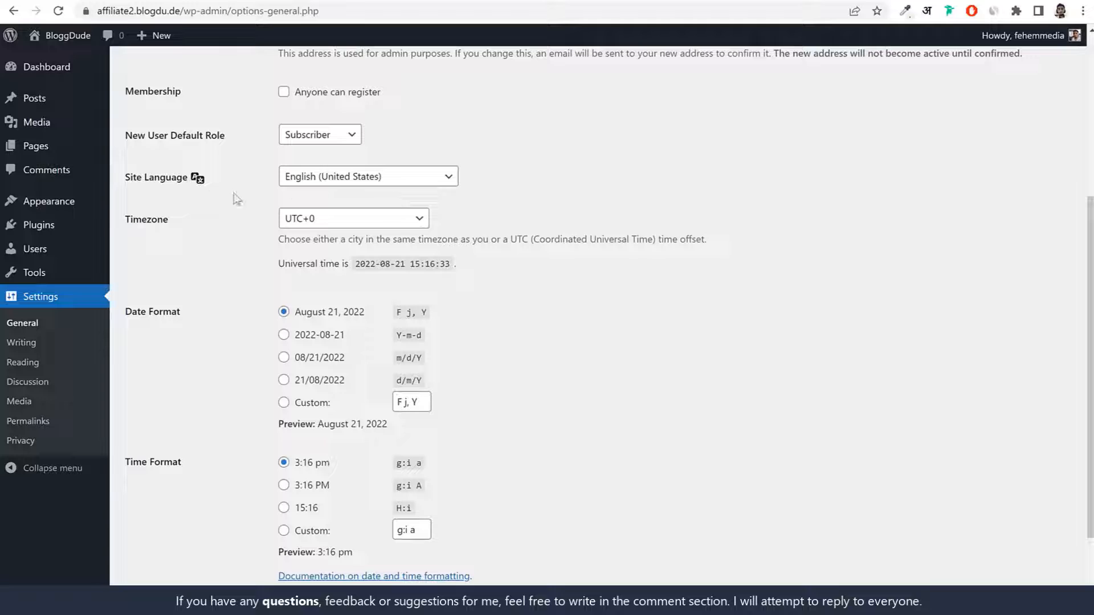
{"action": "left_click", "coordinate": [368, 225]}
{"action": "type", "text": "kol"}
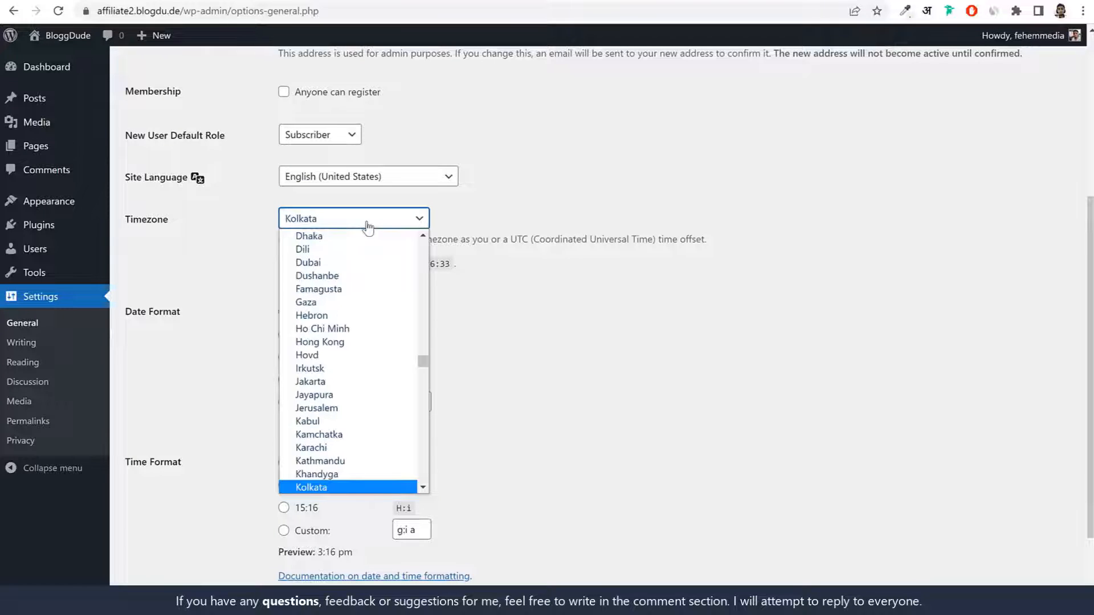
{"action": "key", "text": "Return"}
{"action": "left_click", "coordinate": [542, 234]}
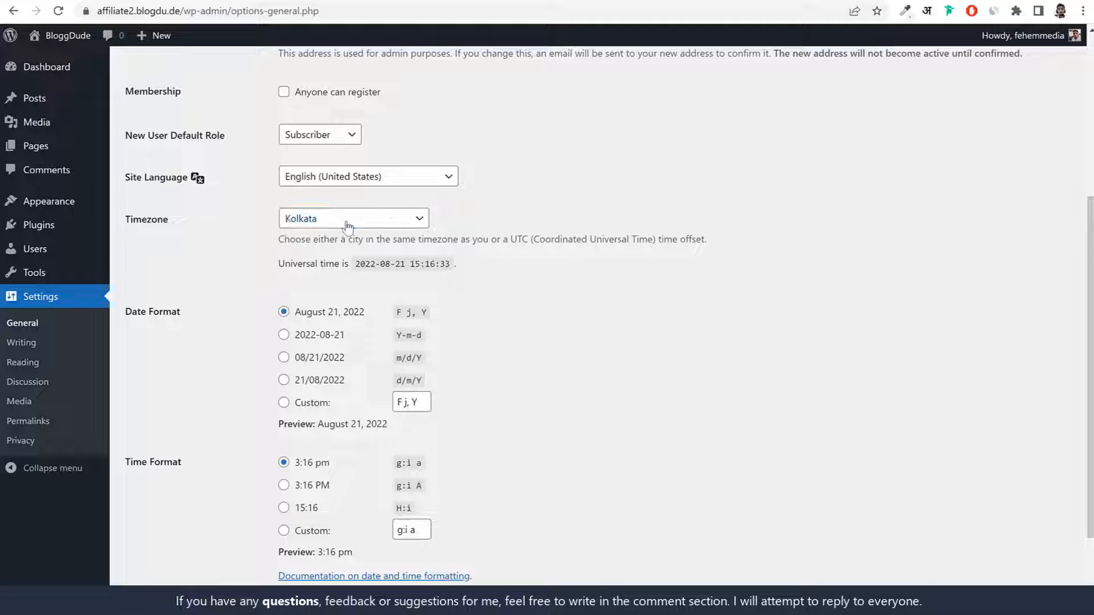
{"action": "scroll", "coordinate": [478, 275], "scroll_direction": "down", "scroll_amount": 2}
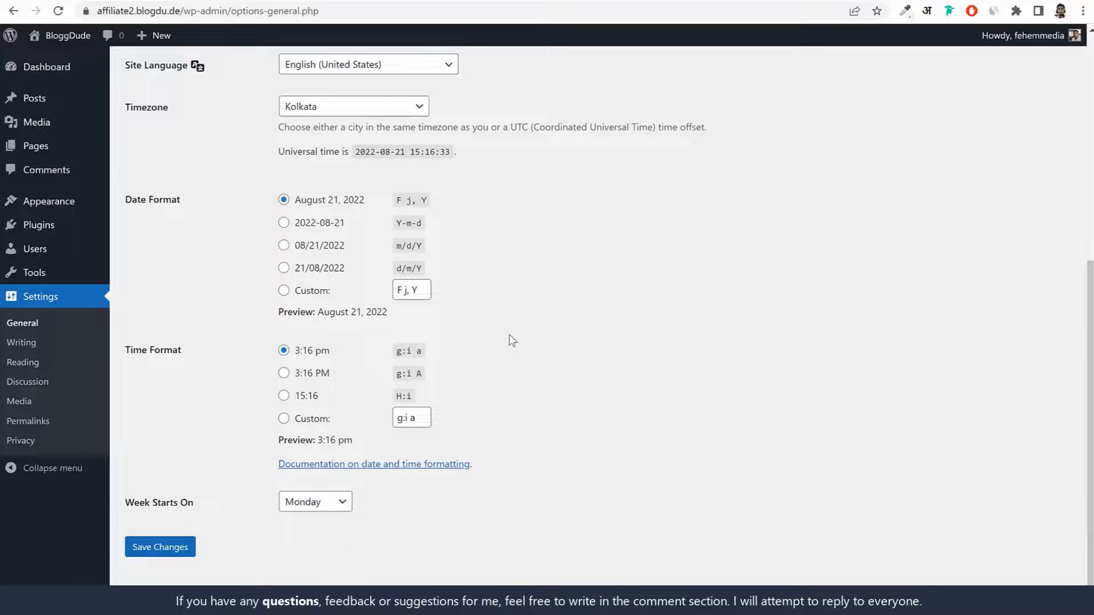
{"action": "left_click", "coordinate": [161, 544]}
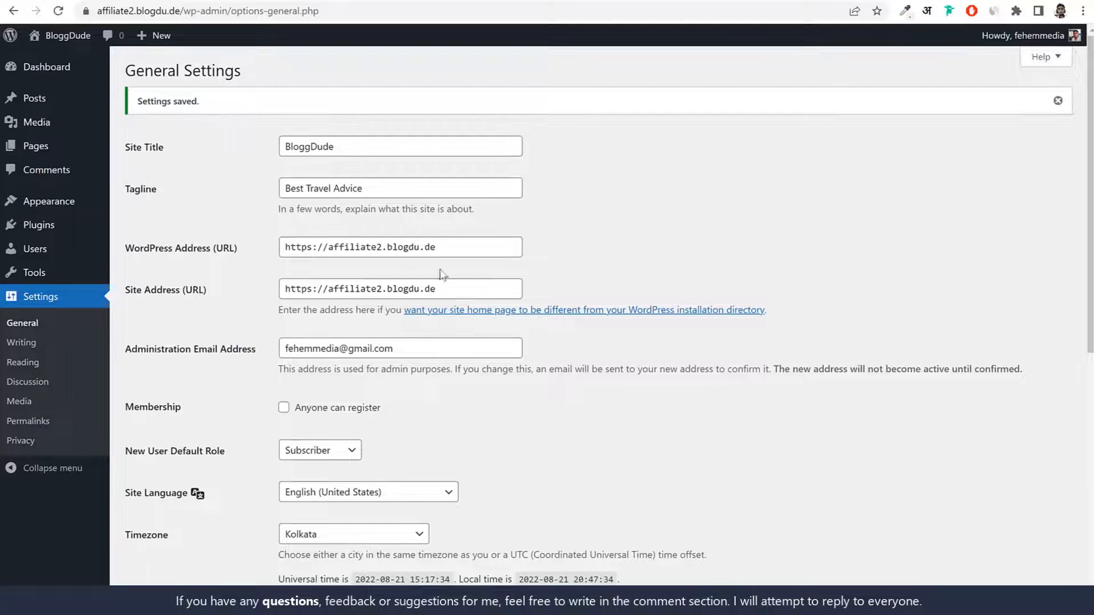
Change the permalink structure from the custom structure to Post name and save it
{"action": "left_click", "coordinate": [40, 429]}
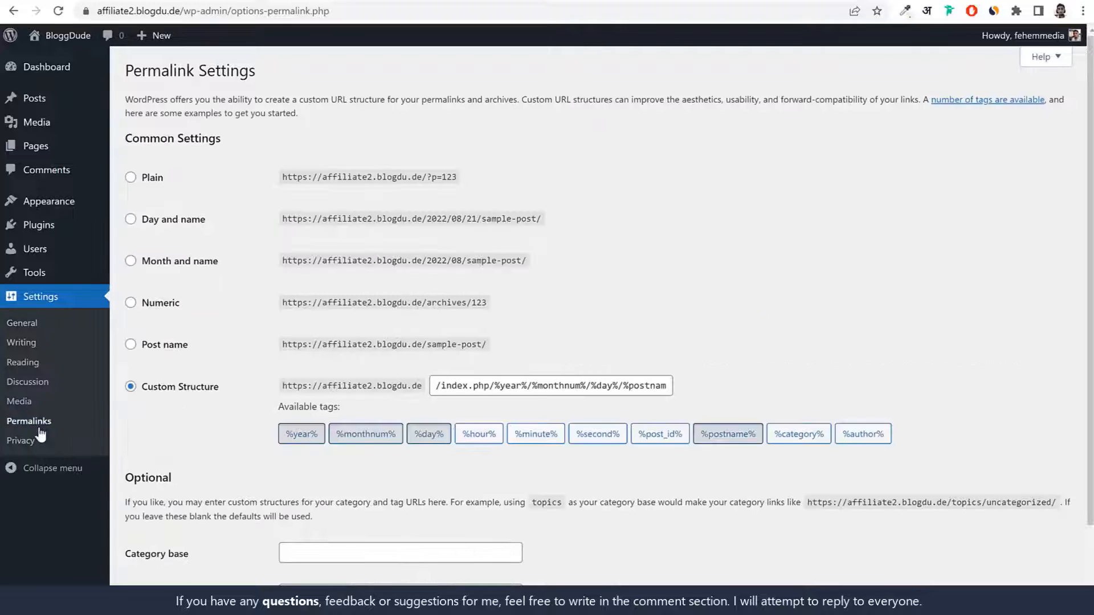
{"action": "left_click_drag", "start_coordinate": [224, 398], "coordinate": [147, 391]}
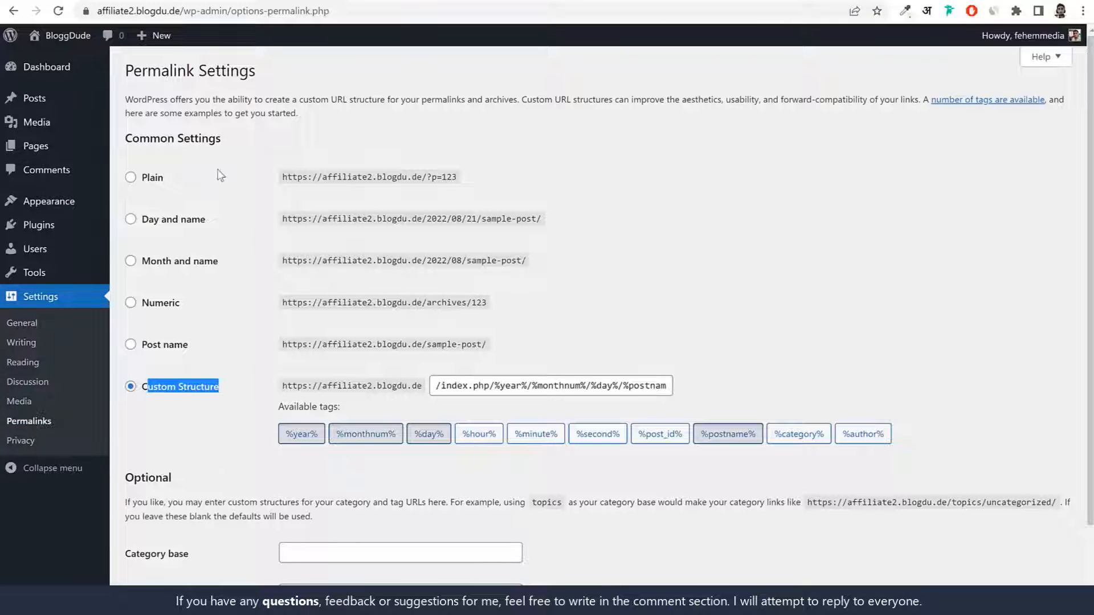
{"action": "left_click", "coordinate": [171, 348]}
{"action": "left_click_drag", "start_coordinate": [207, 343], "coordinate": [142, 350]}
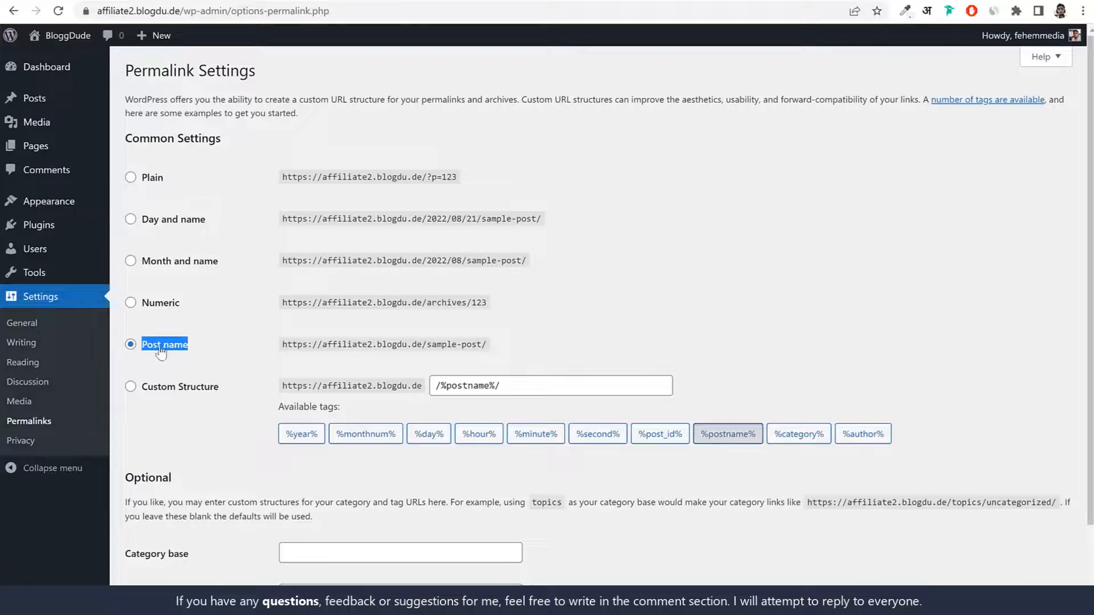
{"action": "scroll", "coordinate": [275, 367], "scroll_direction": "down", "scroll_amount": 2}
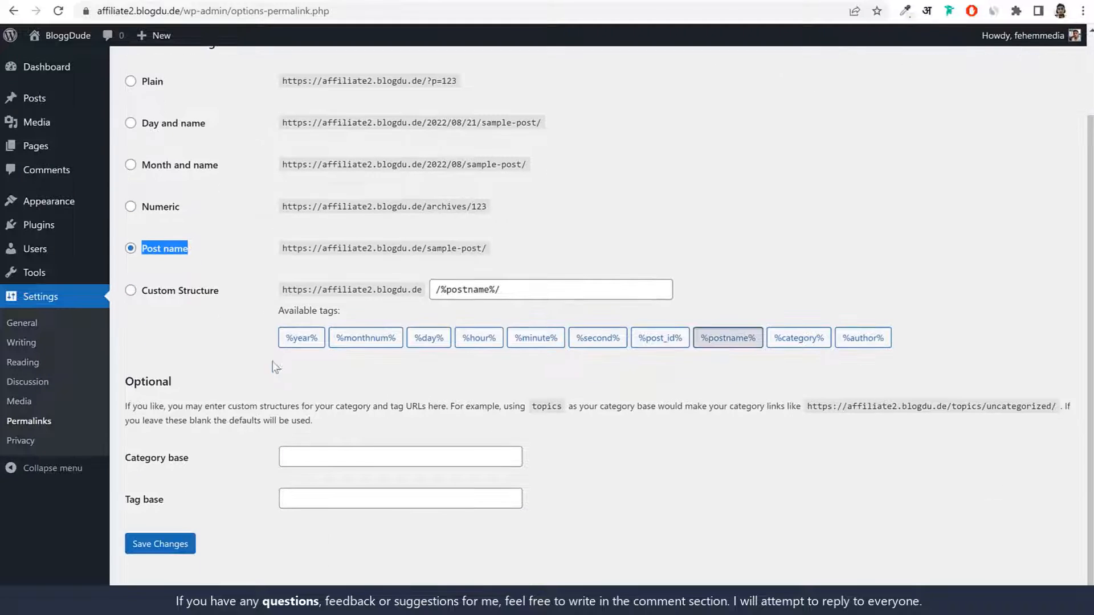
{"action": "left_click", "coordinate": [161, 542]}
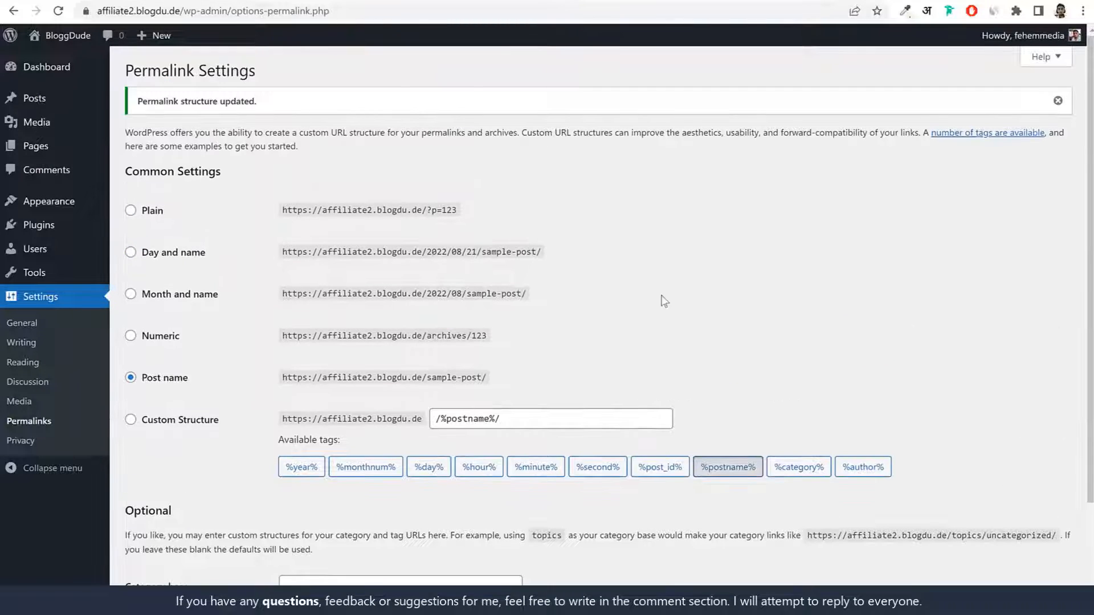
Return to the dashboard home and look through the homepage of the finished travel demo site at affiliate.blogdu.de
{"action": "left_click", "coordinate": [49, 70]}
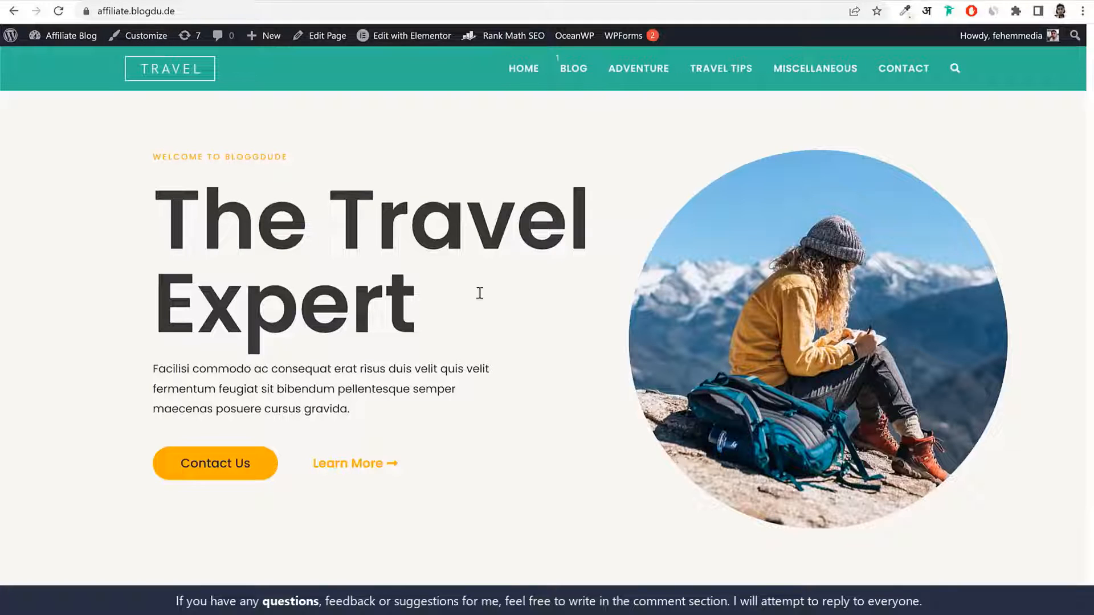
{"action": "scroll", "coordinate": [1012, 353], "scroll_direction": "down", "scroll_amount": 10}
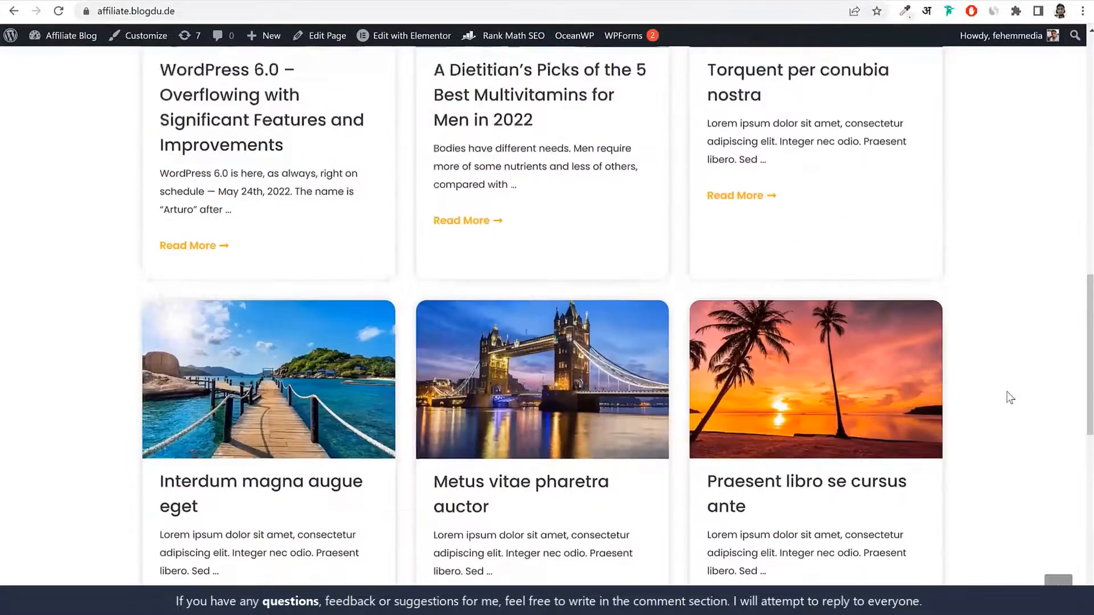
{"action": "scroll", "coordinate": [1008, 401], "scroll_direction": "down", "scroll_amount": 8}
{"action": "scroll", "coordinate": [1012, 425], "scroll_direction": "up", "scroll_amount": 20}
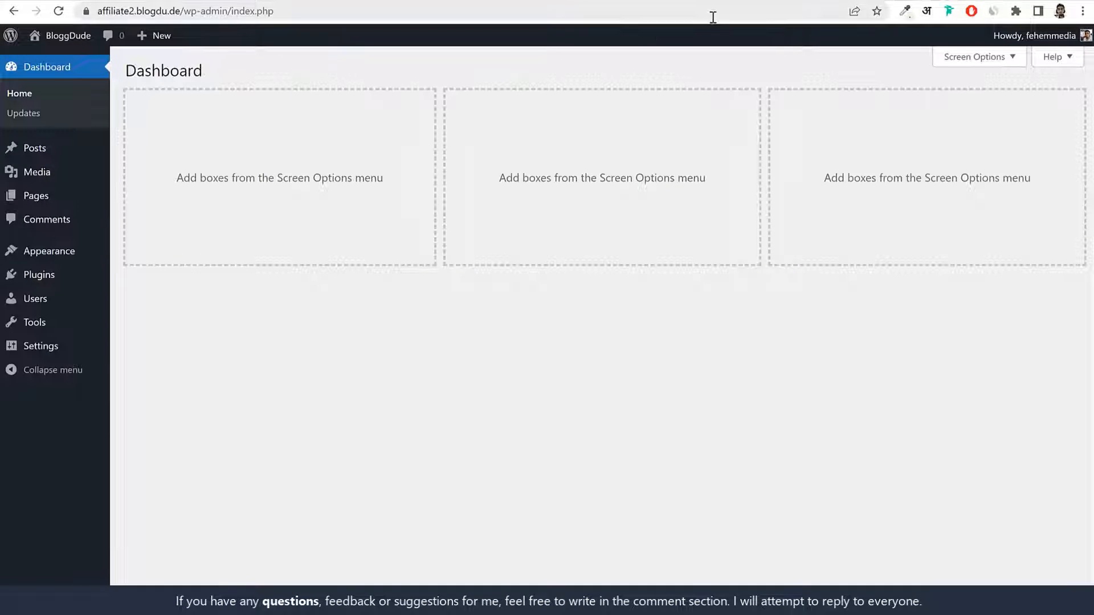
Open w3qna.com/em in a new browser tab and look over the Elementor cloud website page
{"action": "key", "text": "ctrl+t"}
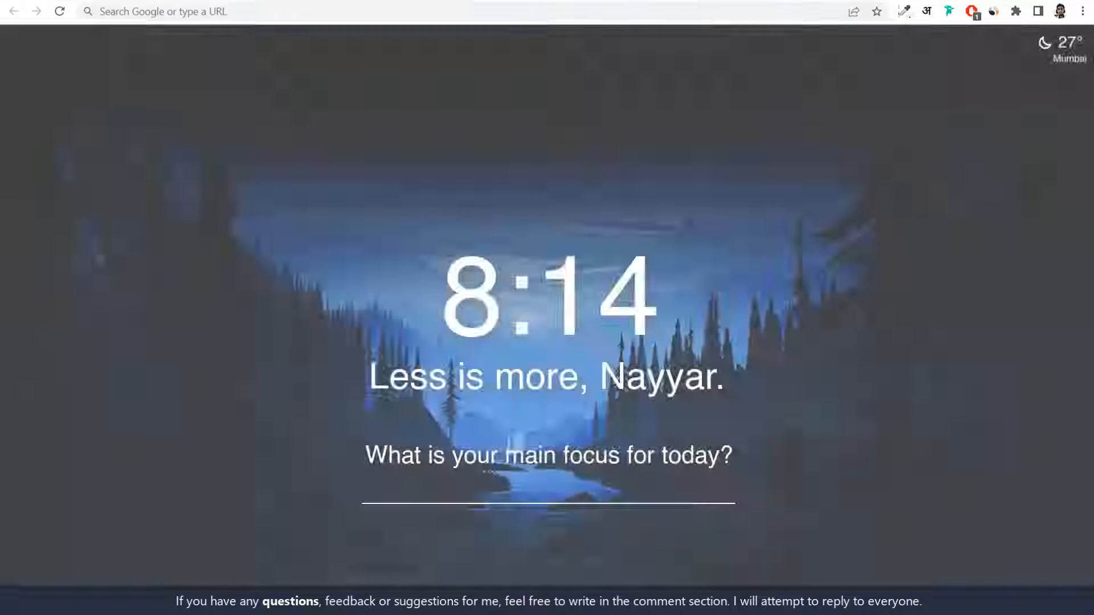
{"action": "left_click", "coordinate": [269, 11]}
{"action": "type", "text": "w3qna.com/em"}
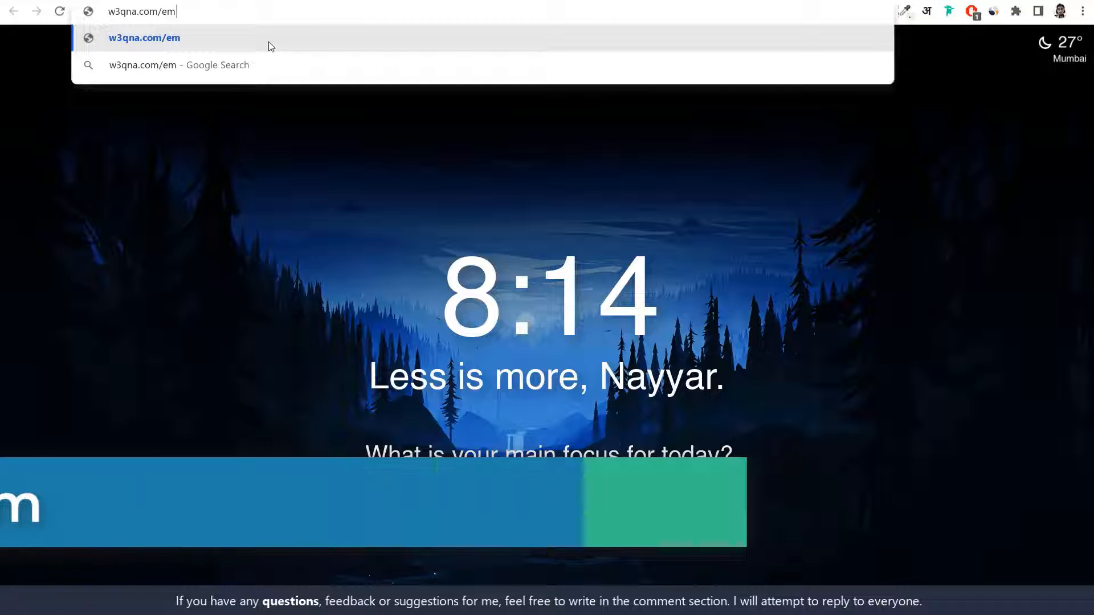
{"action": "key", "text": "Return"}
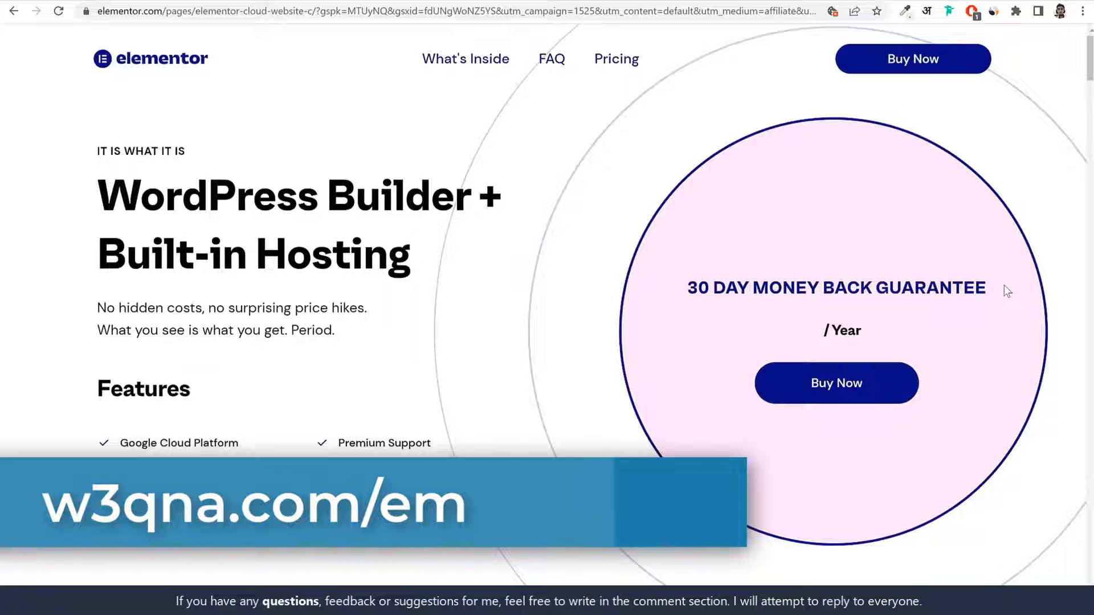
{"action": "scroll", "coordinate": [1004, 285], "scroll_direction": "down", "scroll_amount": 5}
{"action": "scroll", "coordinate": [1005, 289], "scroll_direction": "up", "scroll_amount": 5}
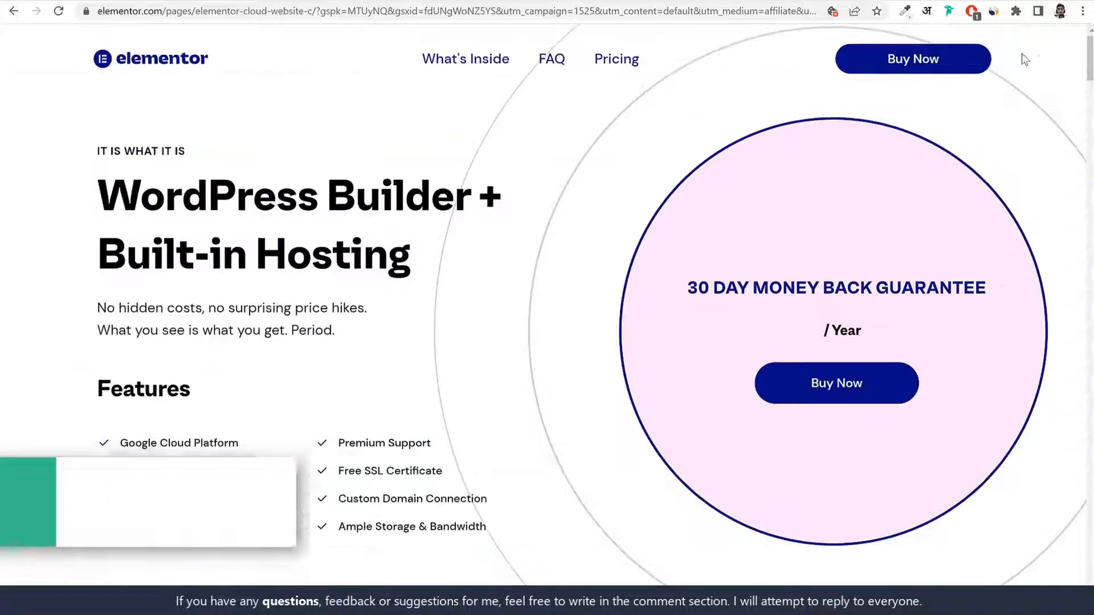
Open the Elementor cloud website page in an incognito window and look through its features and support reviews
{"action": "left_click", "coordinate": [1082, 11]}
{"action": "left_click", "coordinate": [1014, 65]}
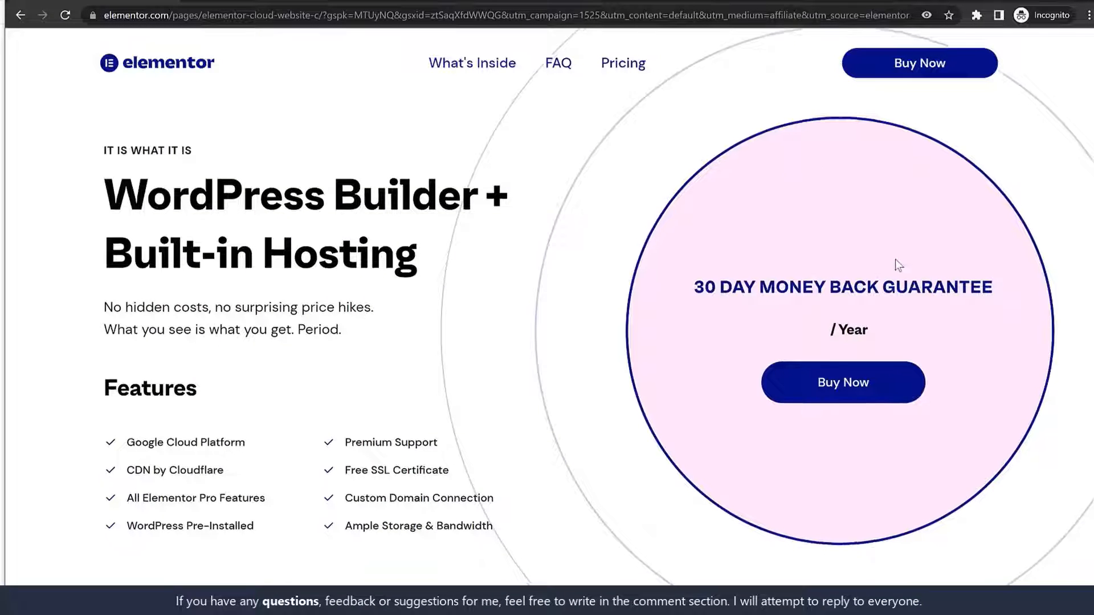
{"action": "scroll", "coordinate": [894, 258], "scroll_direction": "down", "scroll_amount": 20}
{"action": "scroll", "coordinate": [895, 258], "scroll_direction": "down", "scroll_amount": 20}
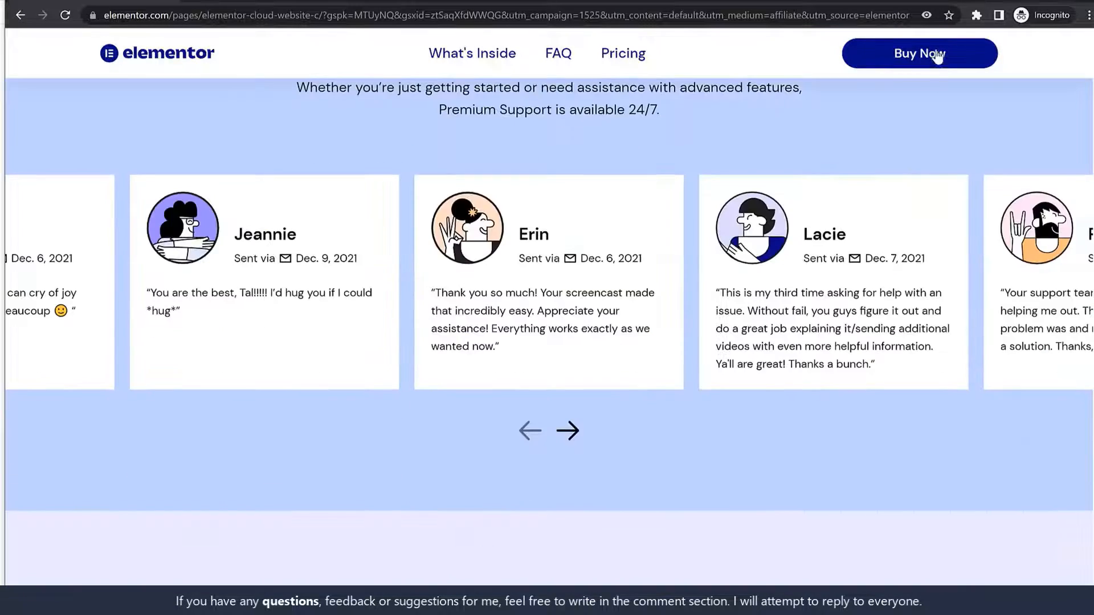
Compare the pricing section's Cloud Website and Plugin offers, and look over the plugin plans starting with Free
{"action": "scroll", "coordinate": [901, 223], "scroll_direction": "down", "scroll_amount": 5}
{"action": "scroll", "coordinate": [903, 225], "scroll_direction": "down", "scroll_amount": 15}
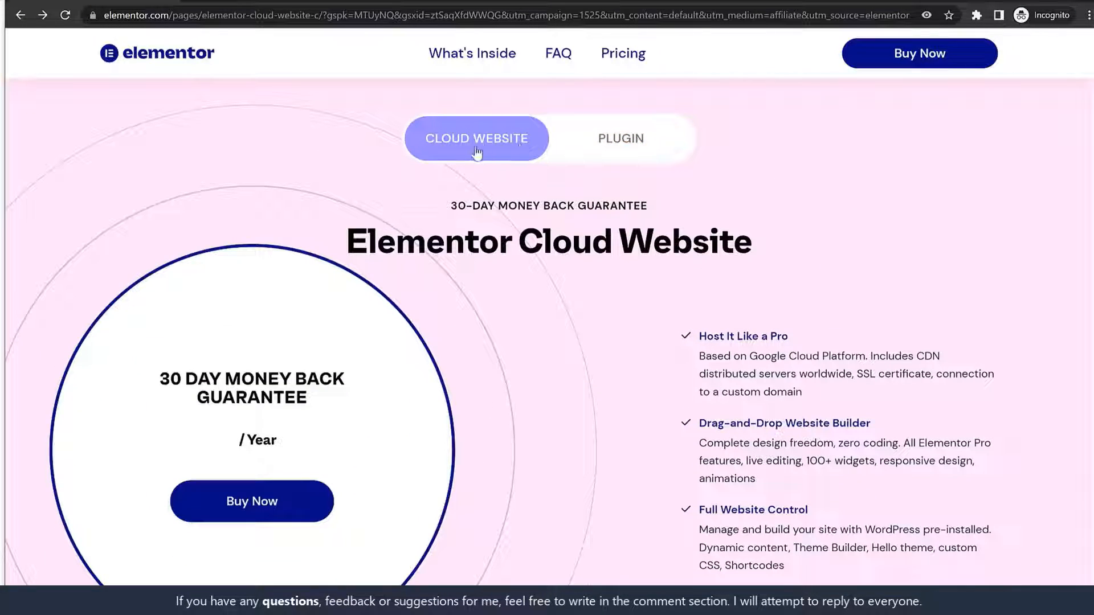
{"action": "left_click", "coordinate": [650, 145]}
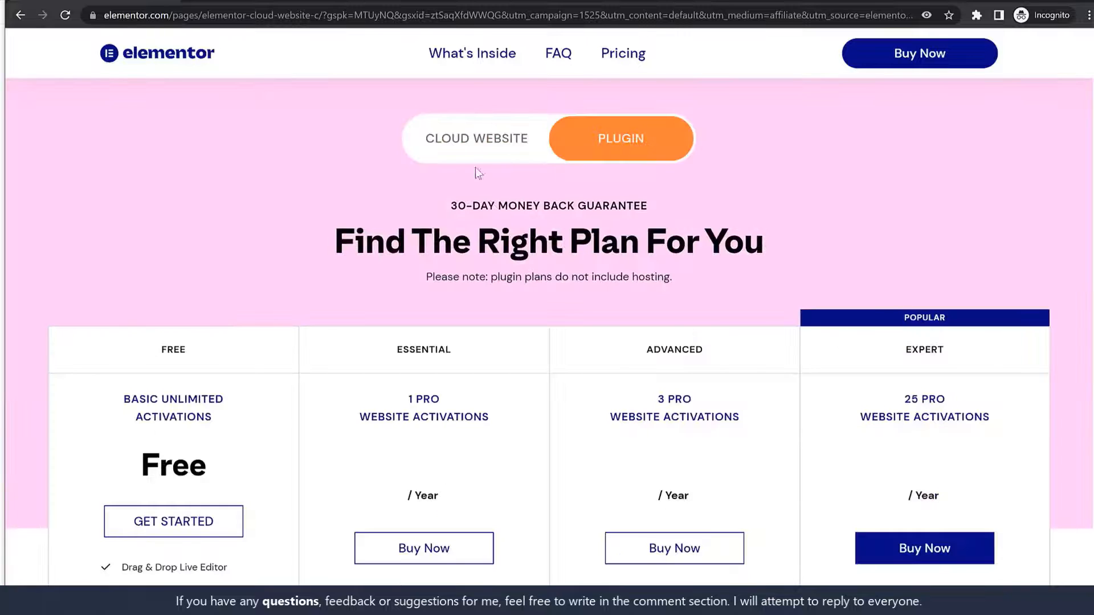
{"action": "left_click", "coordinate": [463, 140]}
{"action": "left_click", "coordinate": [656, 140]}
{"action": "scroll", "coordinate": [659, 161], "scroll_direction": "down", "scroll_amount": 3}
{"action": "double_click", "coordinate": [185, 143]}
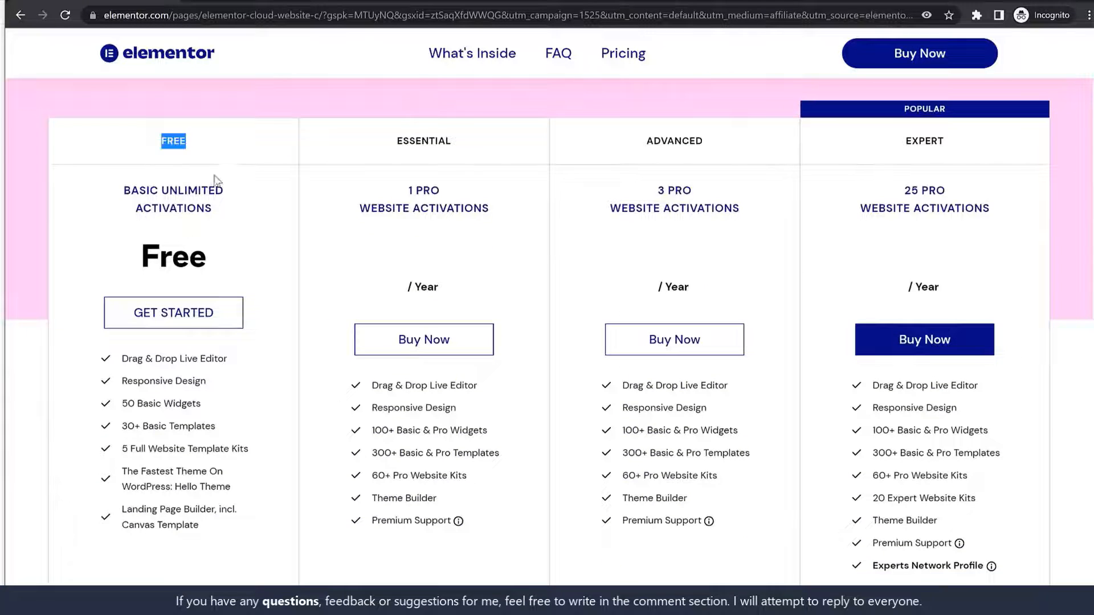
Get started with the free plugin plan and sign in to the existing Elementor account using the saved e-mail and password
{"action": "left_click", "coordinate": [173, 320]}
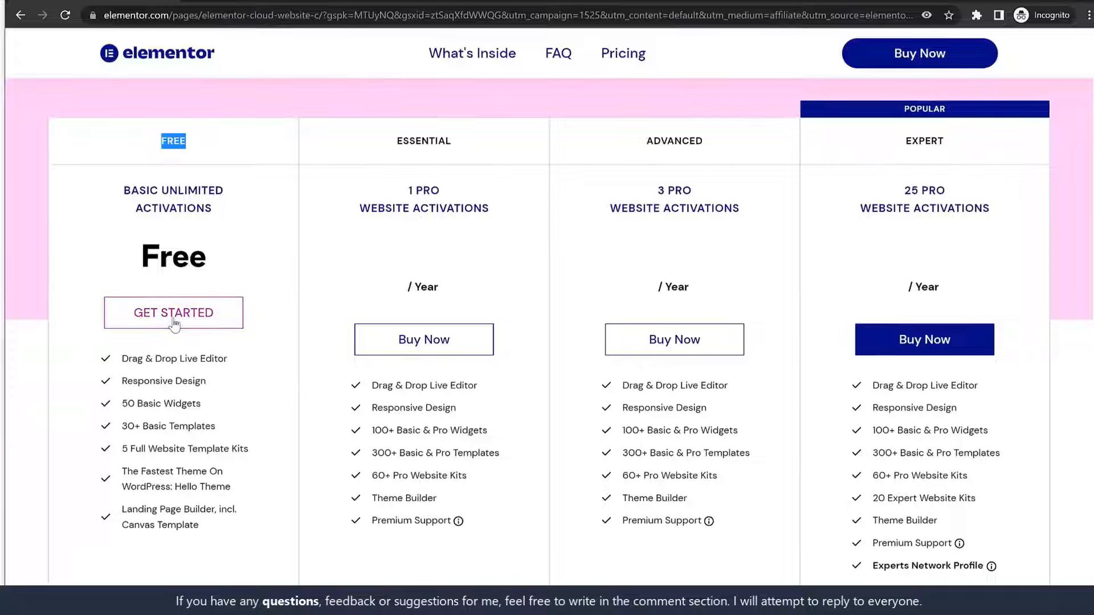
{"action": "left_click", "coordinate": [466, 327]}
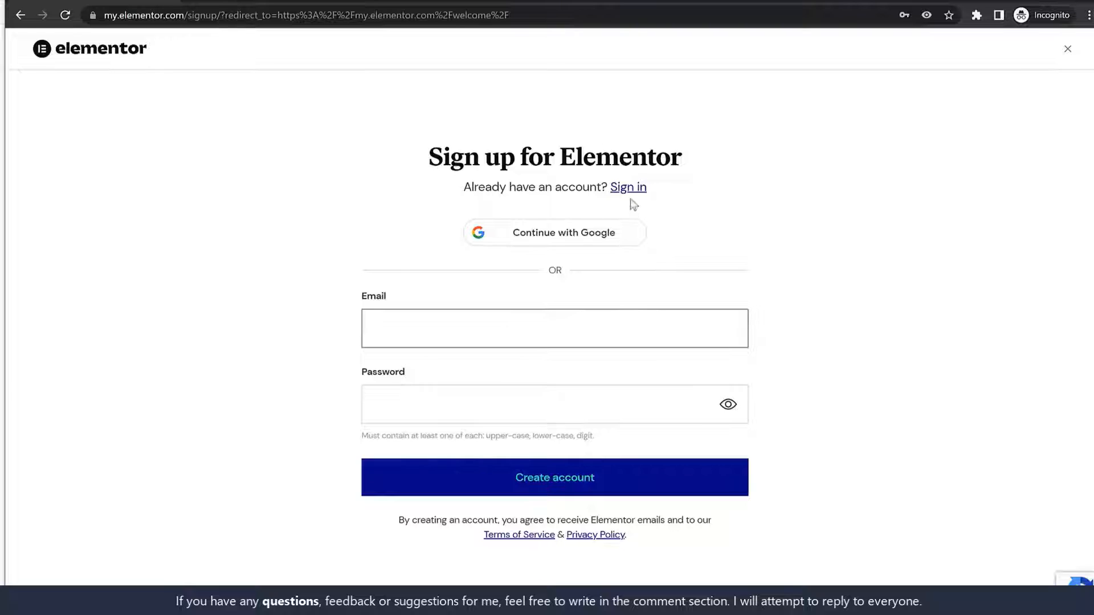
{"action": "left_click", "coordinate": [631, 189]}
{"action": "left_click", "coordinate": [450, 317]}
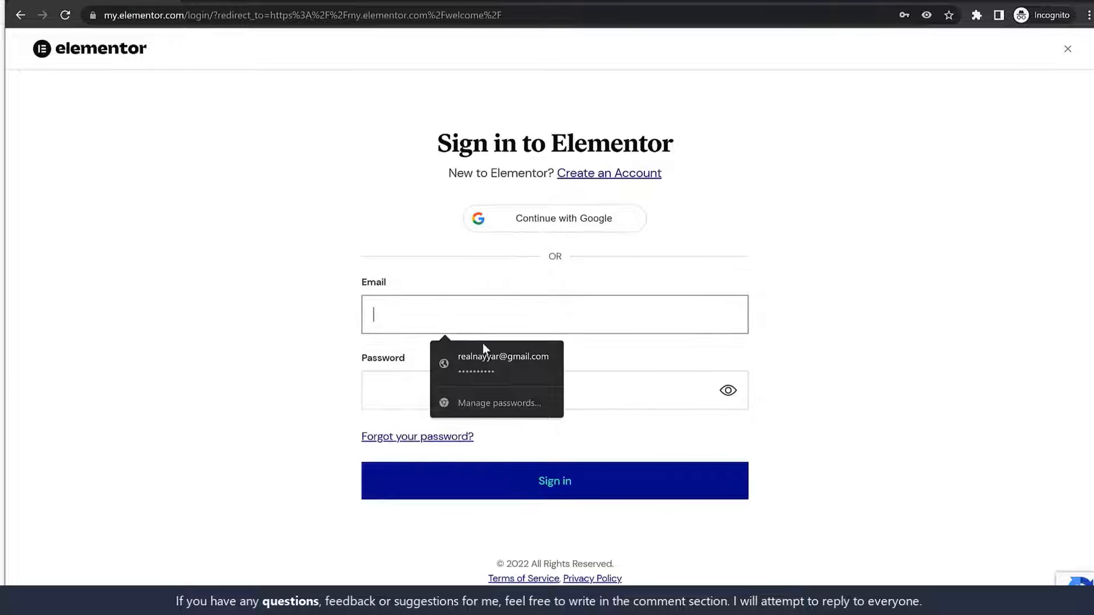
{"action": "left_click", "coordinate": [501, 360]}
{"action": "left_click", "coordinate": [564, 482]}
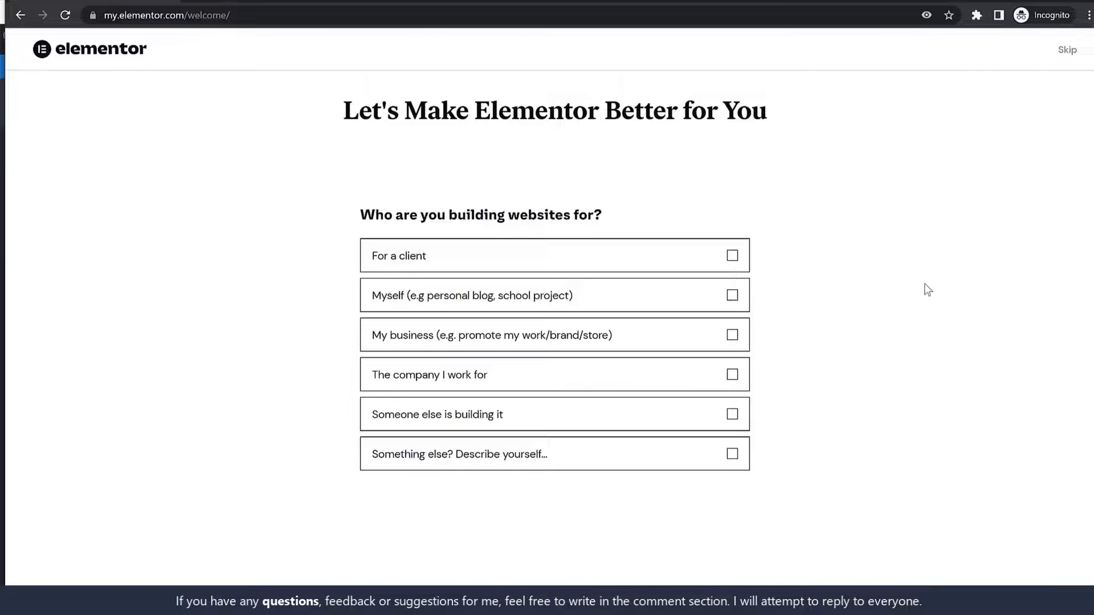
Answer the Elementor welcome survey with "For a client" and "As a freelancer", and skip the remaining questions
{"action": "left_click_drag", "start_coordinate": [391, 216], "coordinate": [572, 217]}
{"action": "left_click", "coordinate": [572, 216]}
{"action": "left_click", "coordinate": [543, 257]}
{"action": "left_click", "coordinate": [737, 490]}
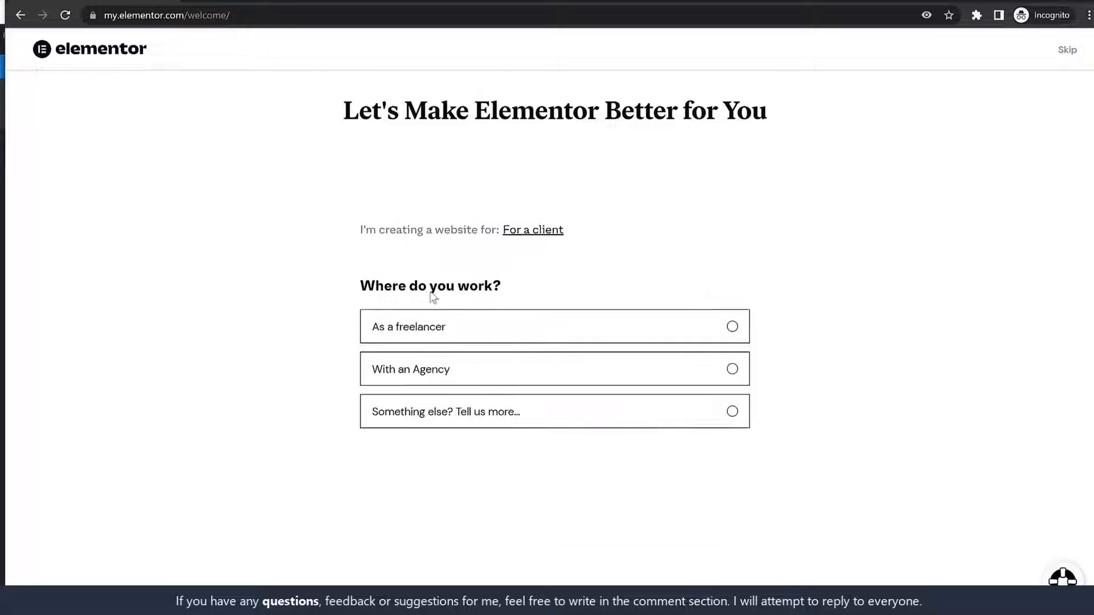
{"action": "left_click", "coordinate": [460, 327]}
{"action": "left_click", "coordinate": [721, 486]}
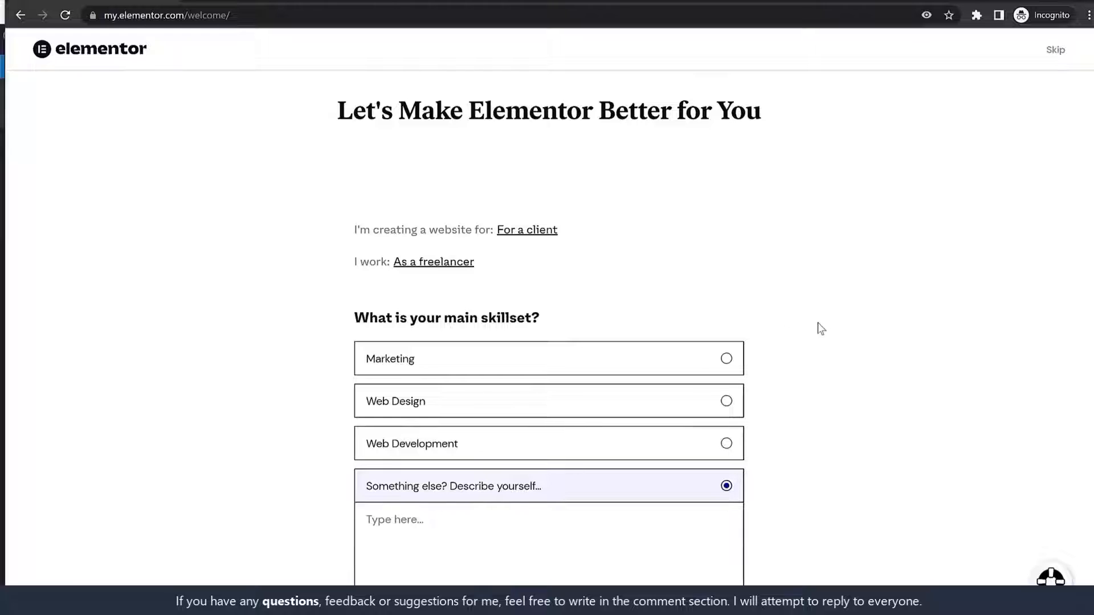
{"action": "scroll", "coordinate": [798, 416], "scroll_direction": "down", "scroll_amount": 1}
{"action": "scroll", "coordinate": [798, 416], "scroll_direction": "up", "scroll_amount": 1}
{"action": "left_click", "coordinate": [1054, 51]}
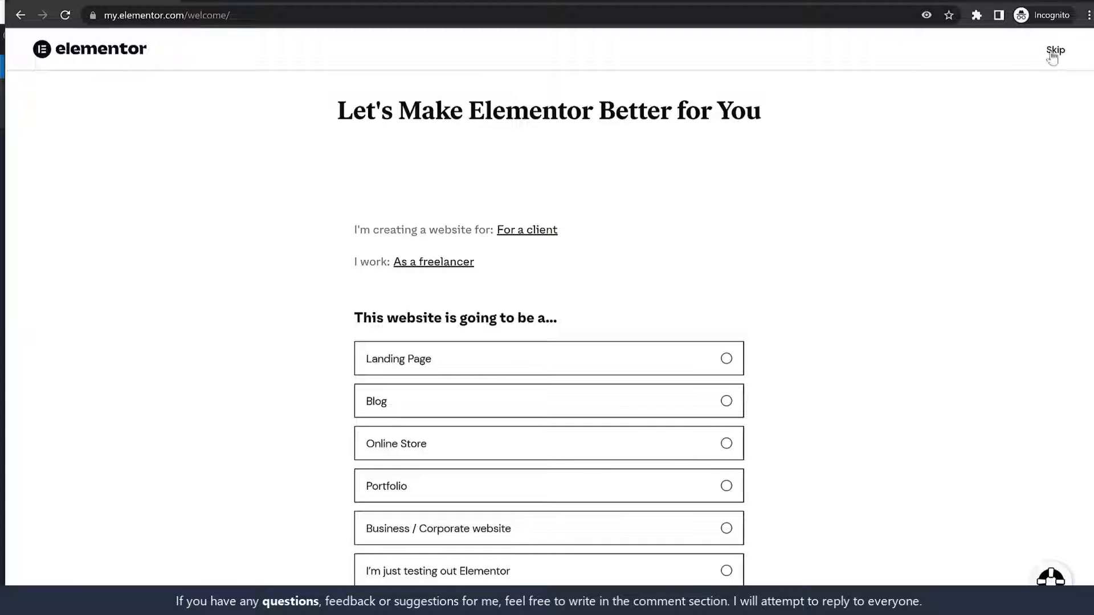
{"action": "left_click", "coordinate": [1054, 51]}
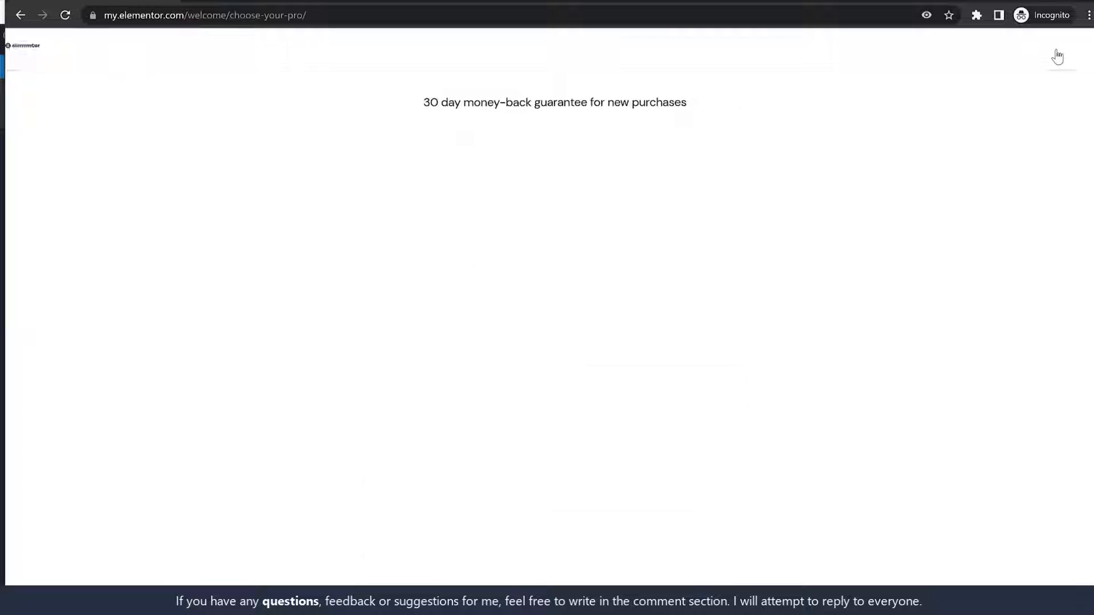
Choose the Elementor Free plan below the plan comparison table
{"action": "scroll", "coordinate": [923, 381], "scroll_direction": "down", "scroll_amount": 5}
{"action": "scroll", "coordinate": [918, 384], "scroll_direction": "down", "scroll_amount": 12}
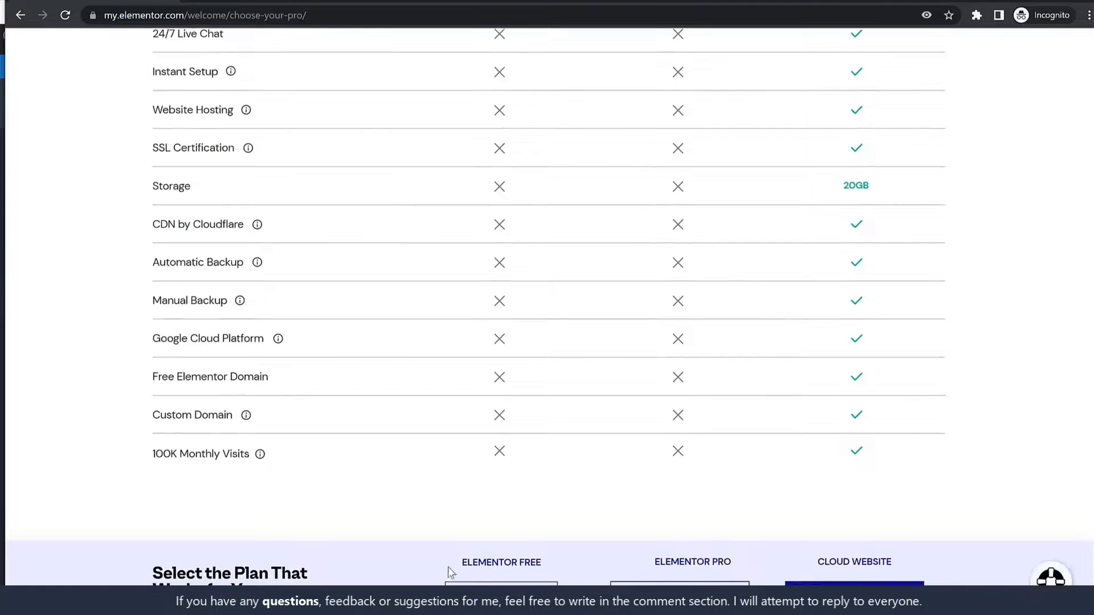
{"action": "left_click_drag", "start_coordinate": [460, 562], "coordinate": [551, 567]}
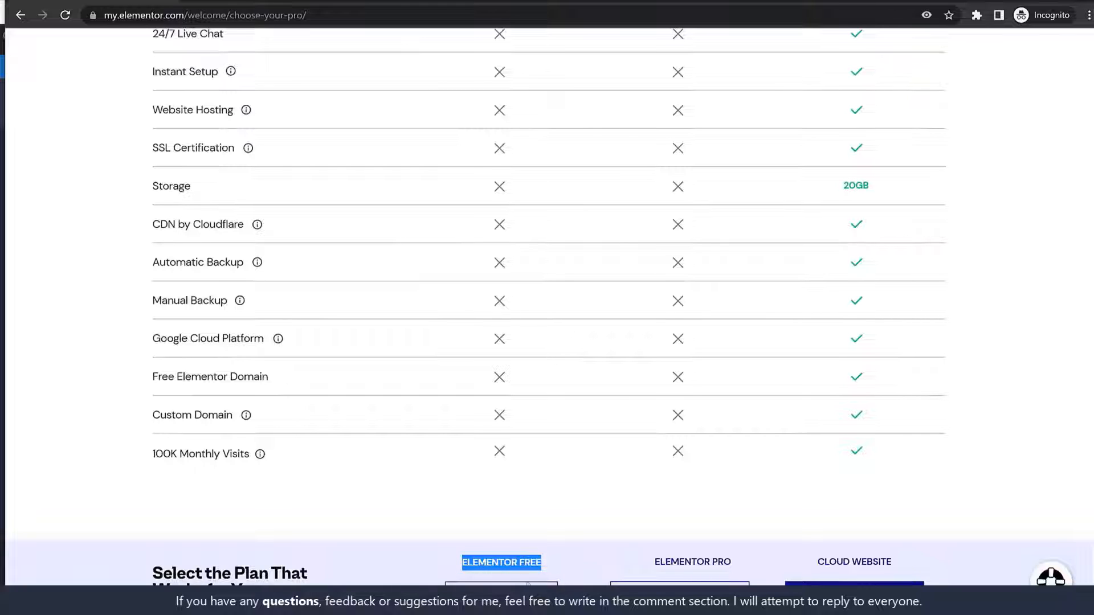
{"action": "left_click", "coordinate": [504, 594]}
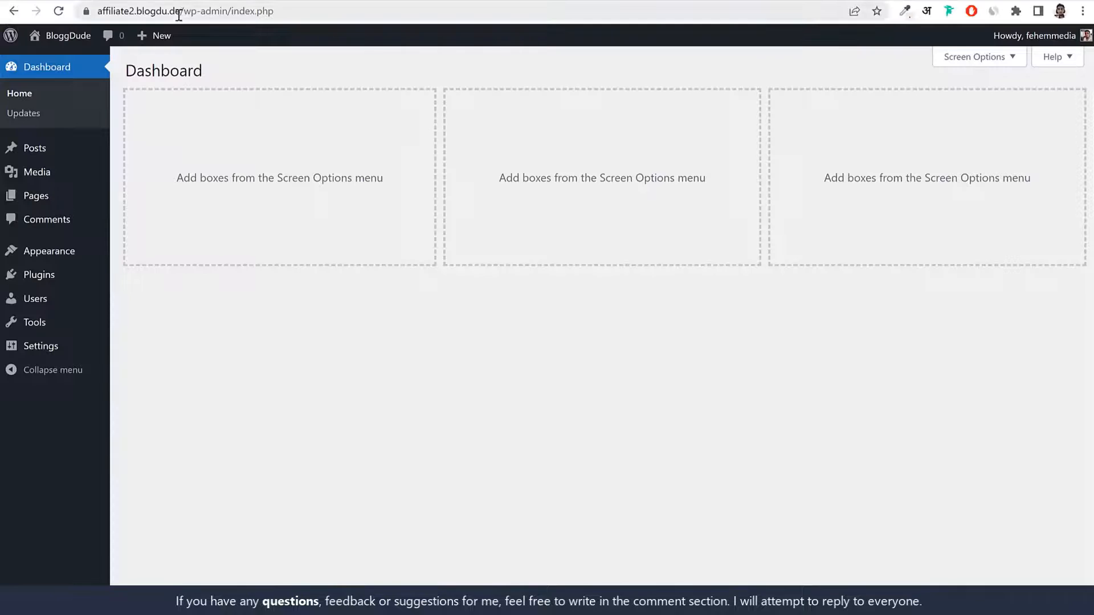
{"action": "left_click_drag", "start_coordinate": [183, 12], "coordinate": [92, 10]}
{"action": "key", "text": "ctrl+c"}
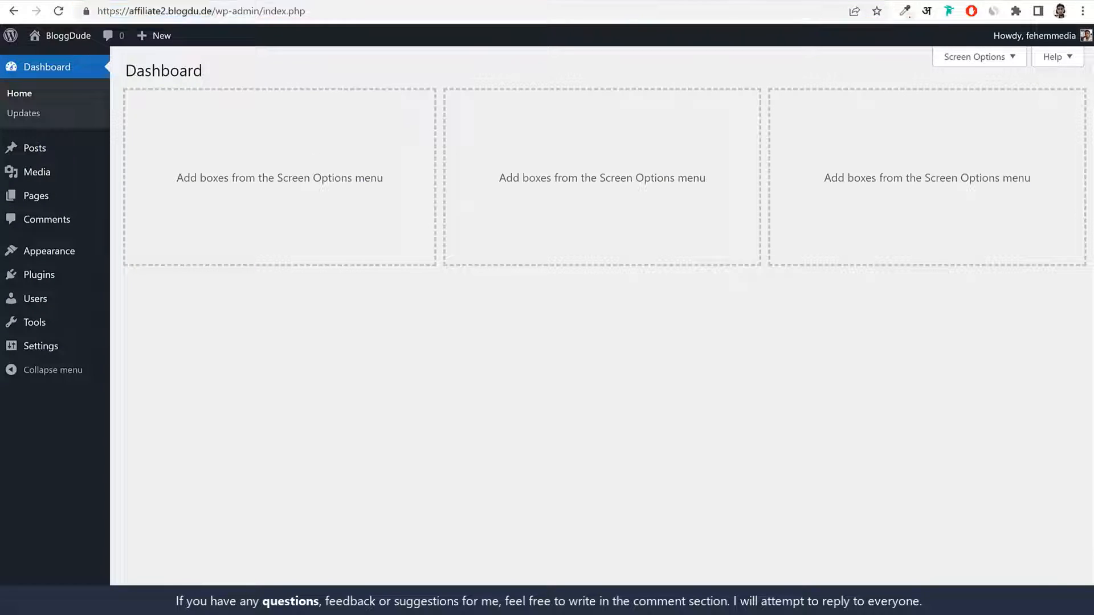
{"action": "key", "text": "alt+Tab"}
{"action": "key", "text": "ctrl+v"}
{"action": "left_click", "coordinate": [555, 331]}
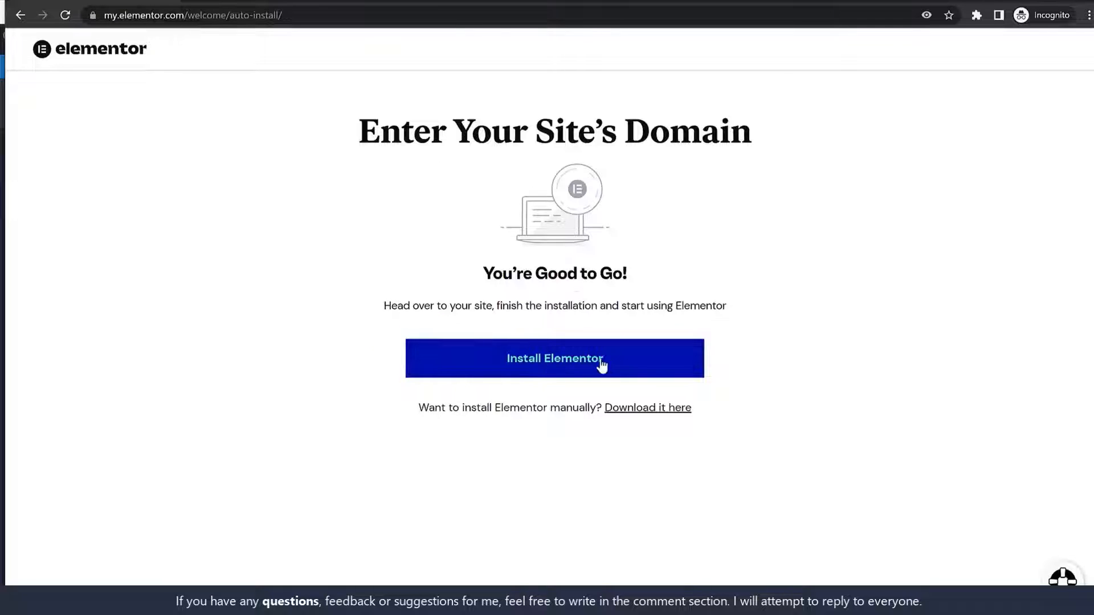
Install and activate the Elementor Website Builder plugin on the site, and close its onboarding wizard
{"action": "left_click", "coordinate": [573, 371]}
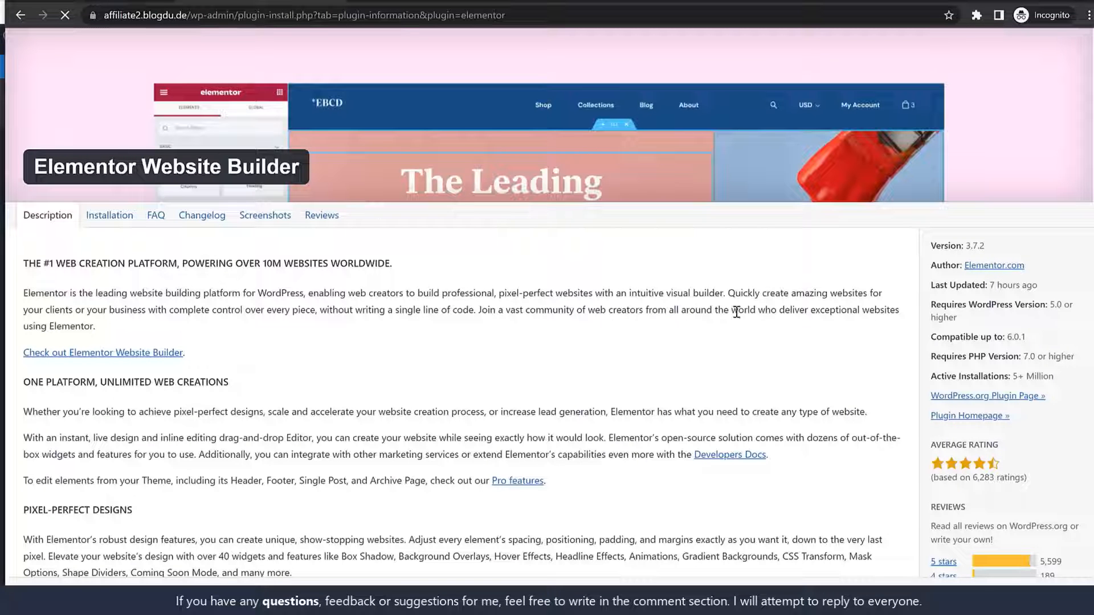
{"action": "left_click_drag", "start_coordinate": [34, 165], "coordinate": [308, 167]}
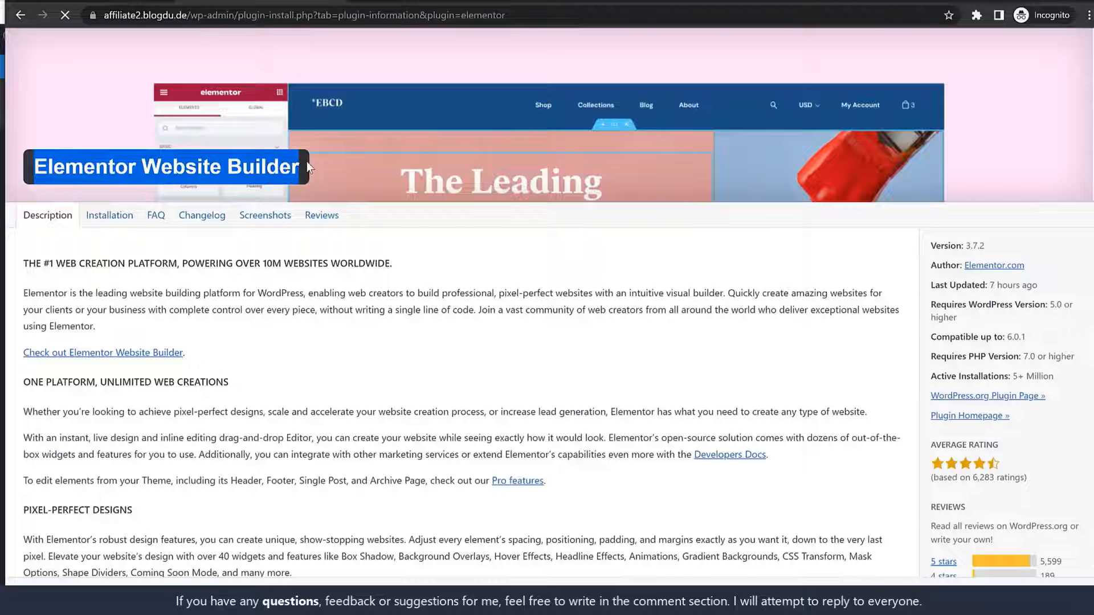
{"action": "left_click", "coordinate": [308, 167]}
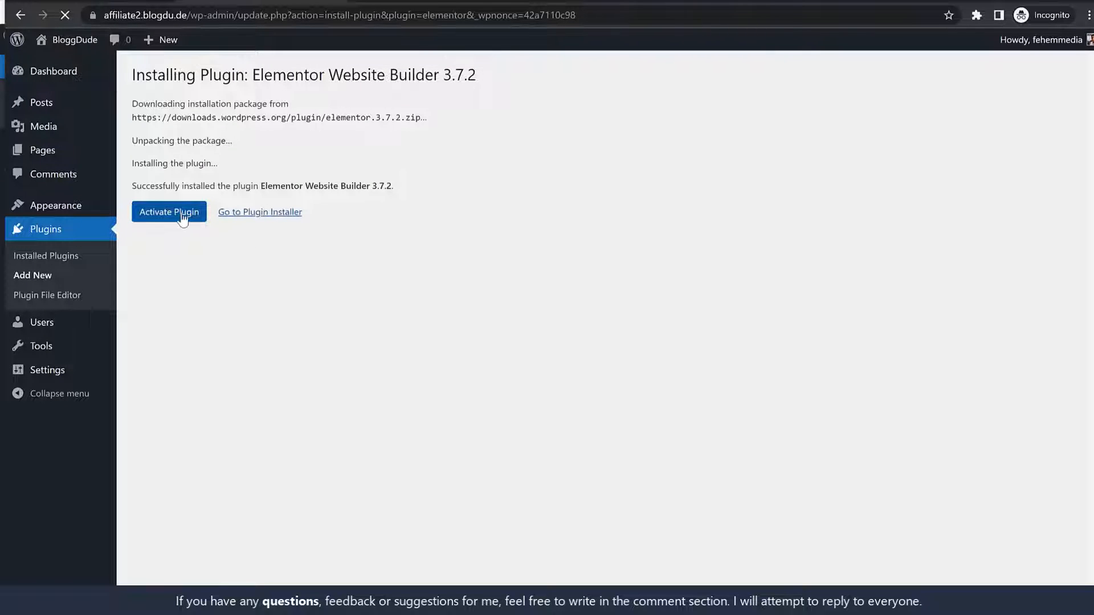
{"action": "left_click", "coordinate": [182, 219]}
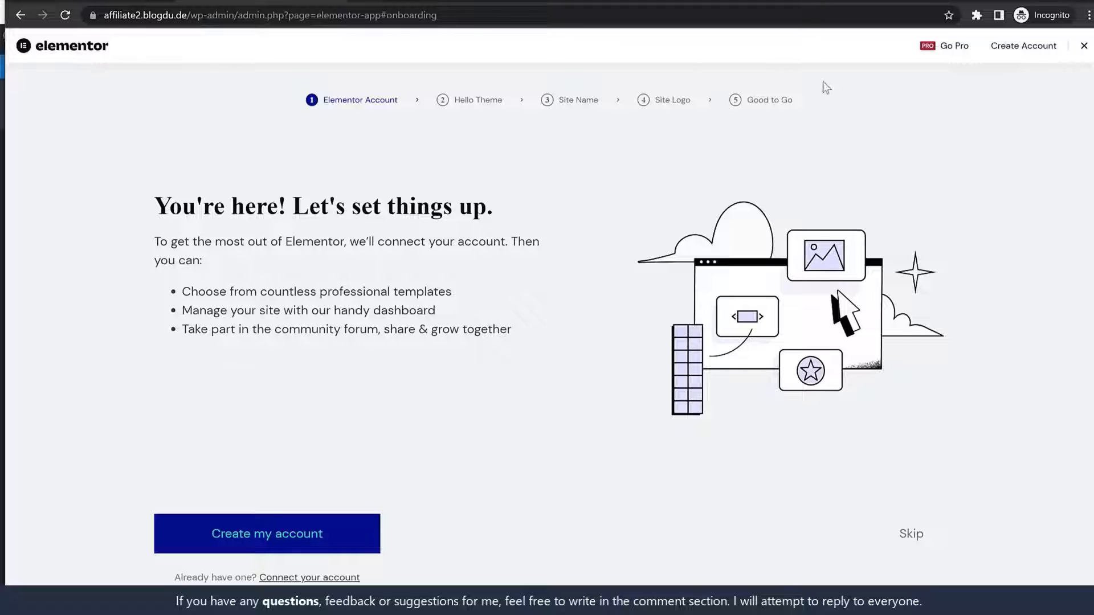
{"action": "left_click", "coordinate": [1084, 48]}
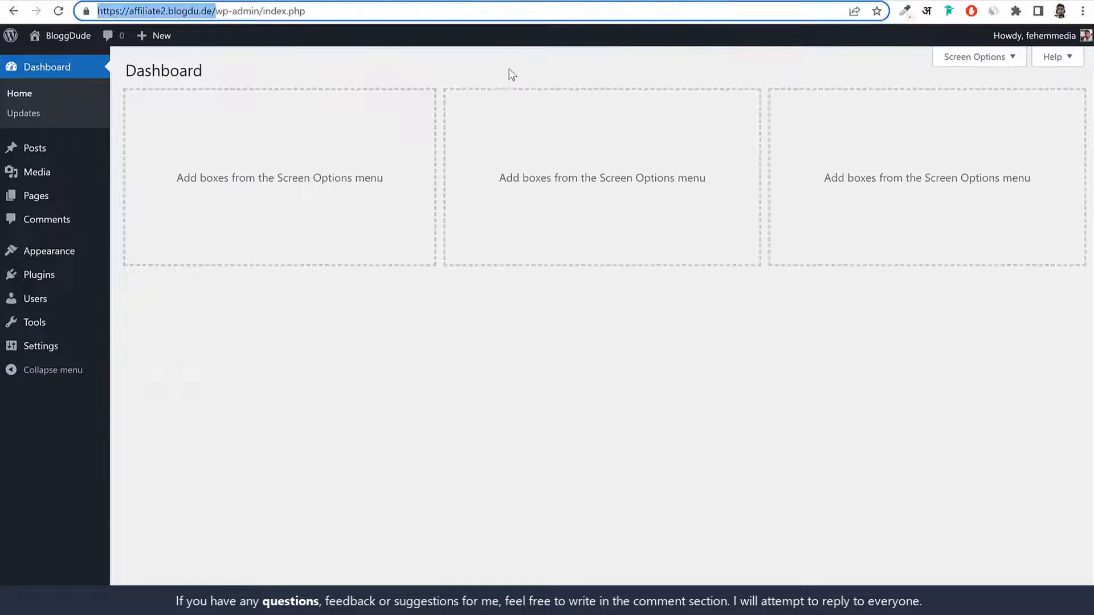
Go to adding a new theme in the WordPress dashboard and search the theme library for "oceanwp"
{"action": "left_click", "coordinate": [556, 90]}
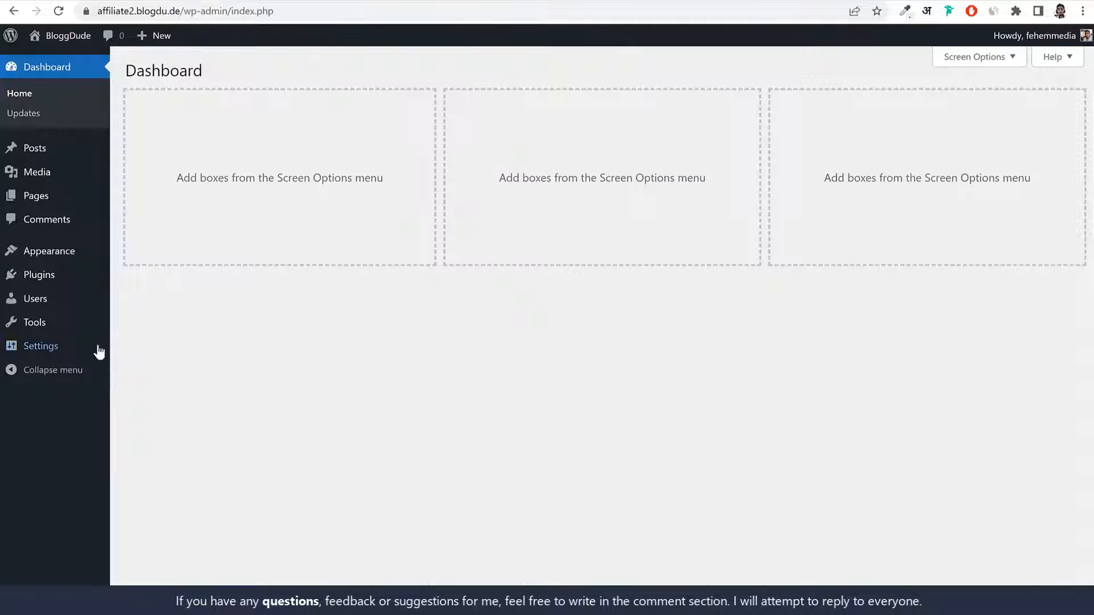
{"action": "left_click", "coordinate": [61, 253]}
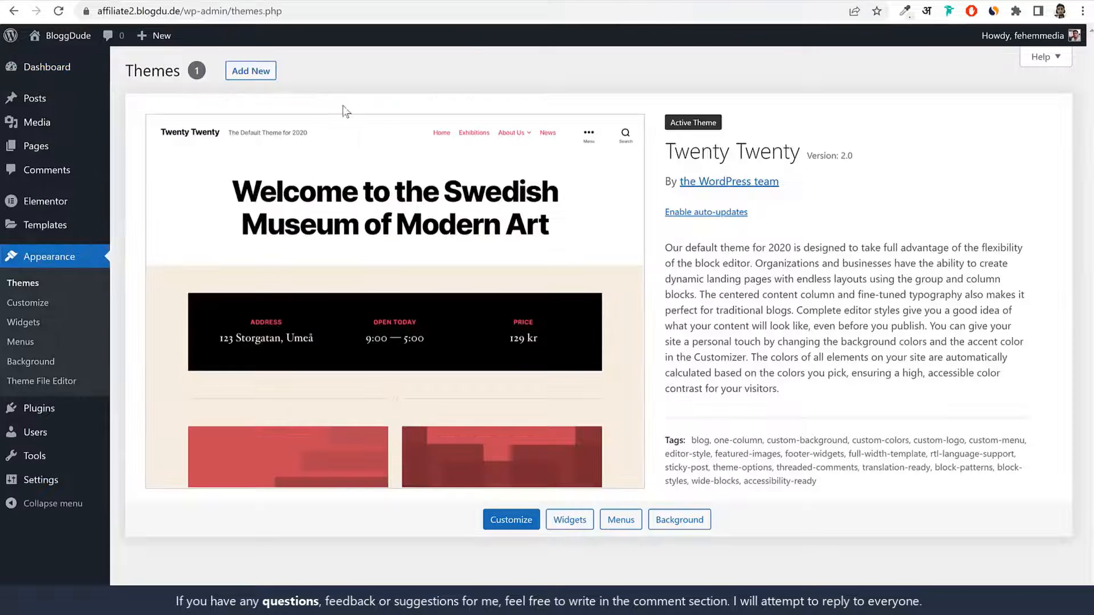
{"action": "left_click", "coordinate": [248, 72]}
{"action": "left_click", "coordinate": [946, 111]}
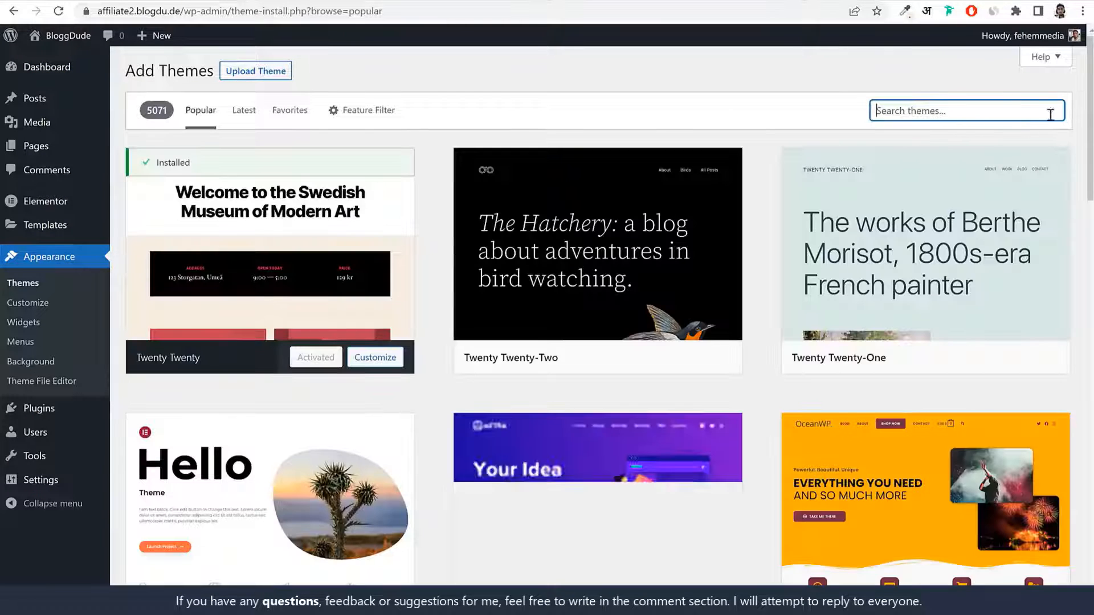
{"action": "type", "text": "oceanwo"}
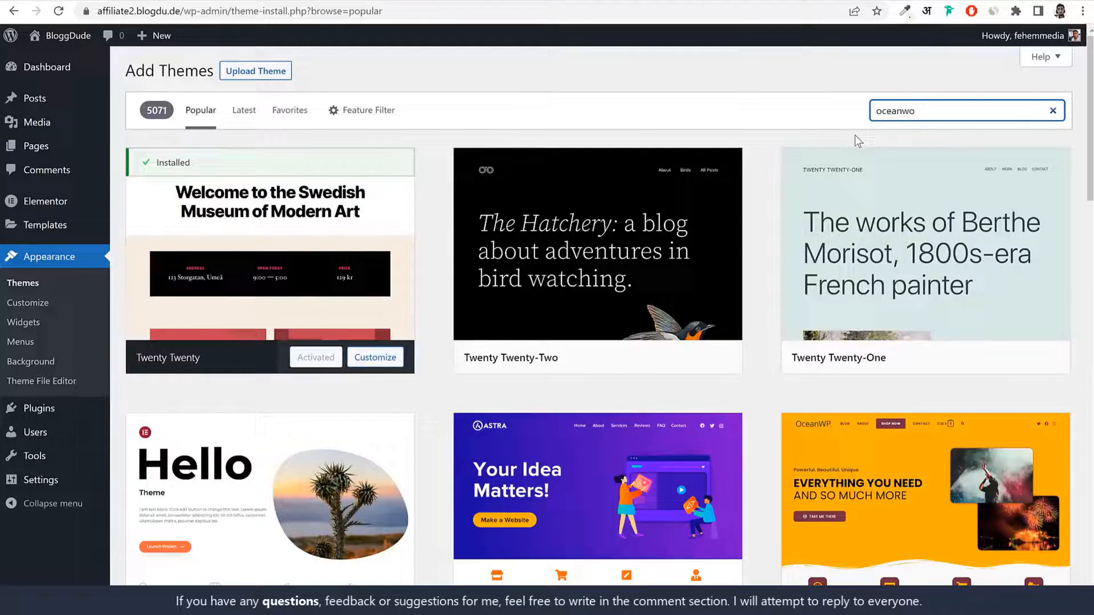
{"action": "key", "text": "BackSpace"}
{"action": "type", "text": "p"}
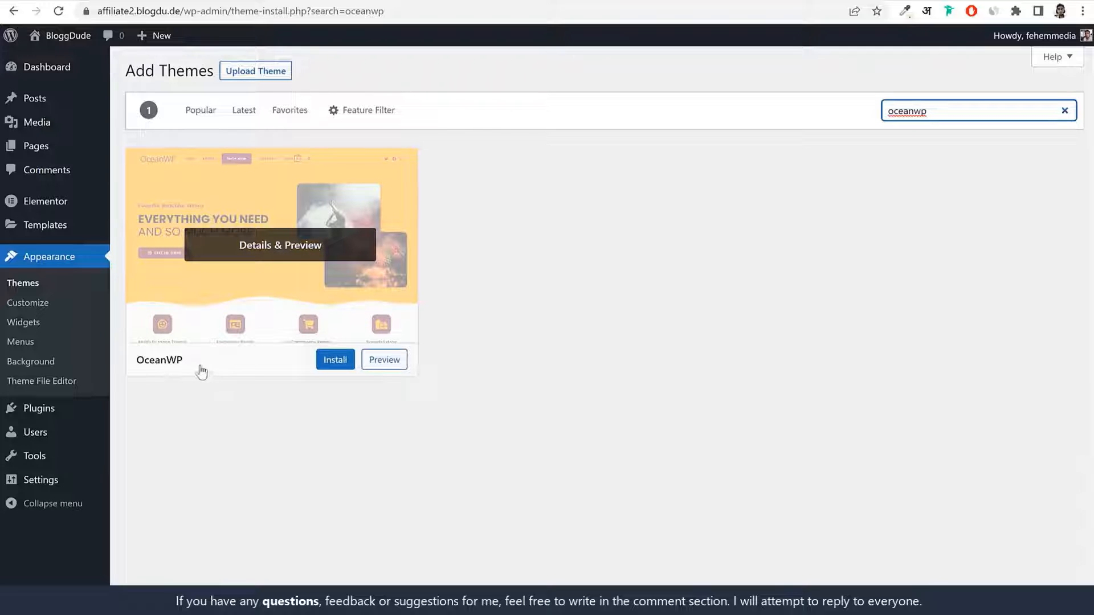
Install and activate the OceanWP theme, and dismiss its Ocean Extra plugin recommendation
{"action": "left_click", "coordinate": [328, 360]}
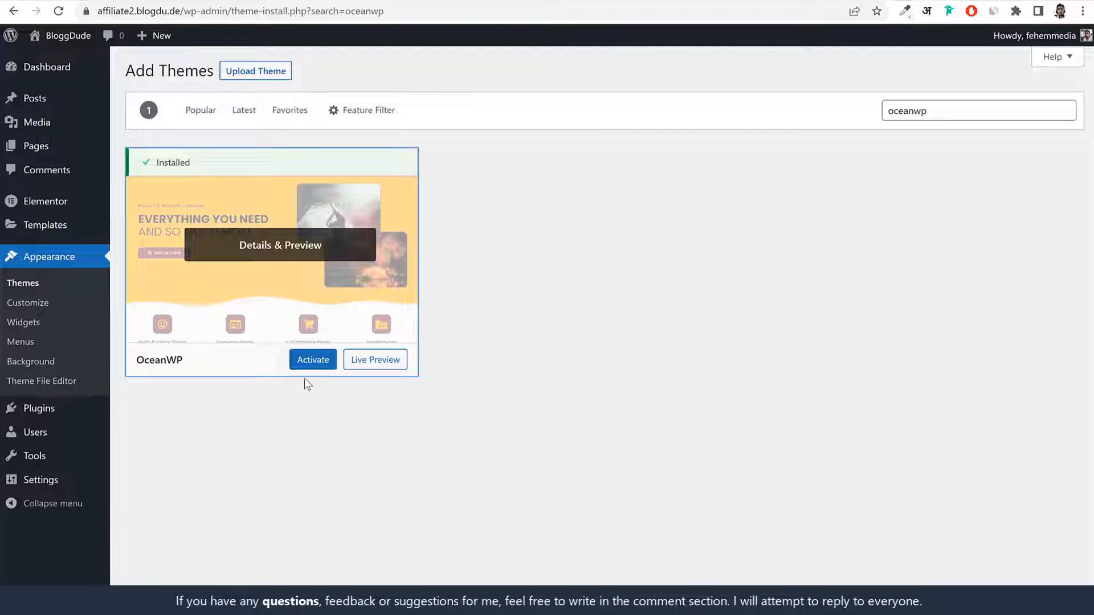
{"action": "left_click", "coordinate": [315, 360]}
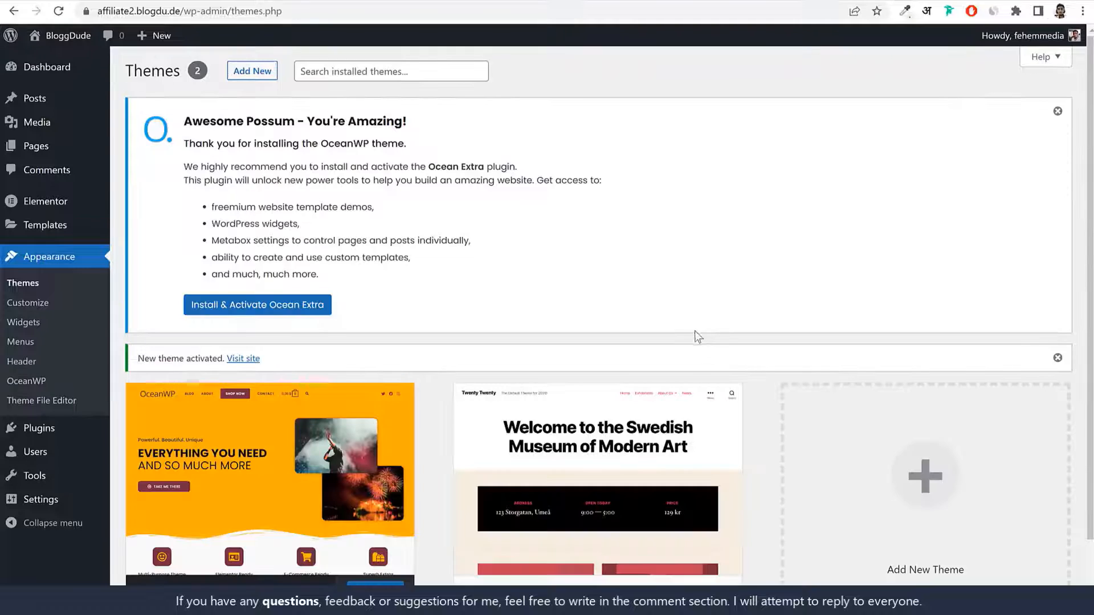
{"action": "scroll", "coordinate": [697, 345], "scroll_direction": "down", "scroll_amount": 2}
{"action": "scroll", "coordinate": [697, 392], "scroll_direction": "up", "scroll_amount": 2}
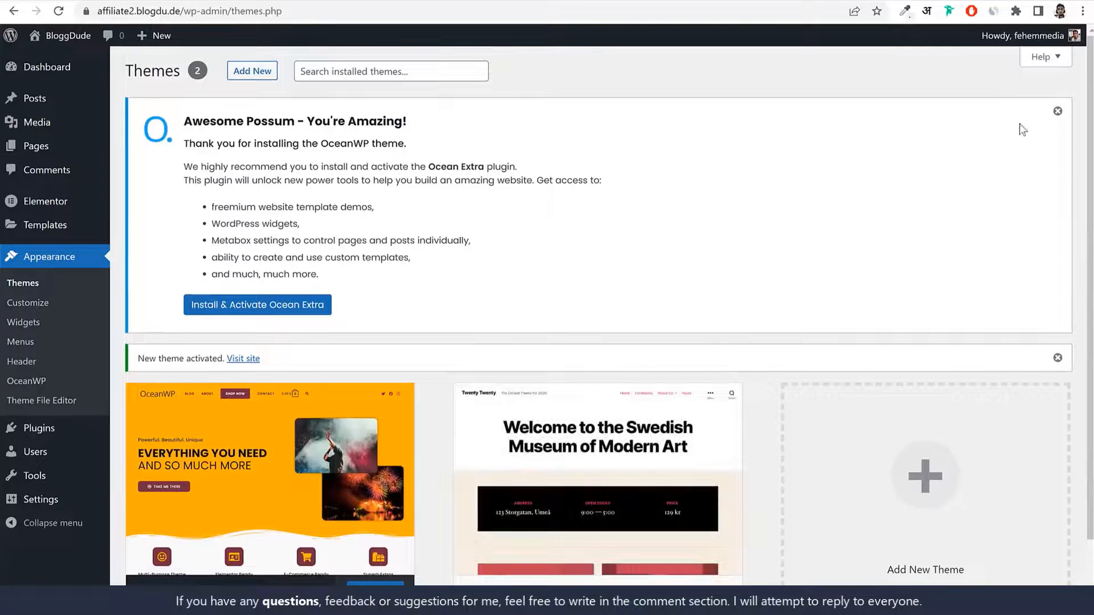
{"action": "left_click", "coordinate": [1057, 112]}
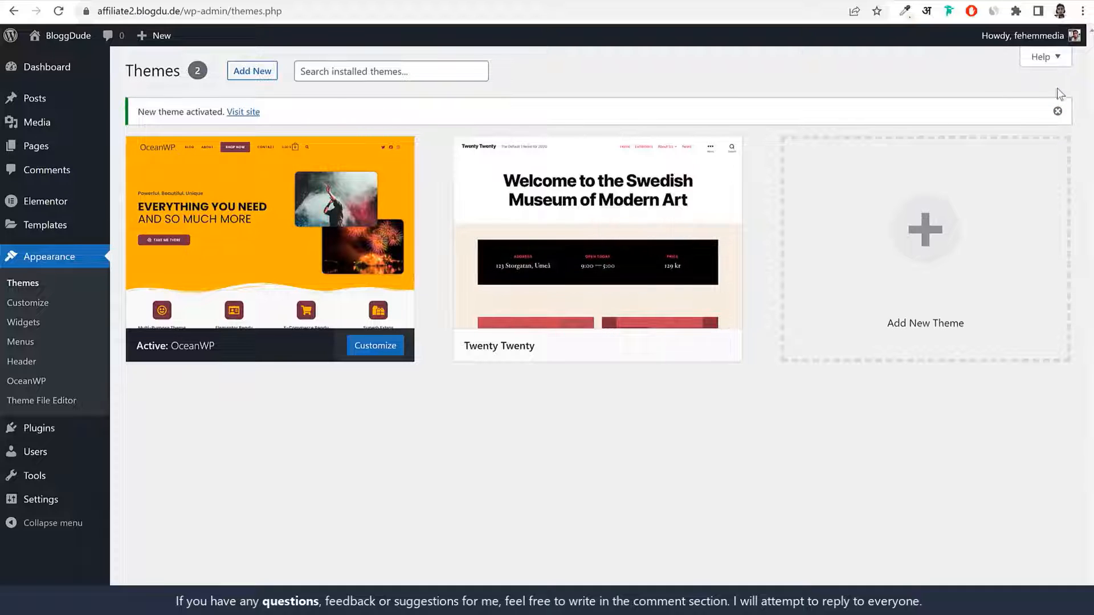
Delete the Twenty Twenty theme from the installed themes and accept the deletion
{"action": "mouse_move", "coordinate": [559, 247]}
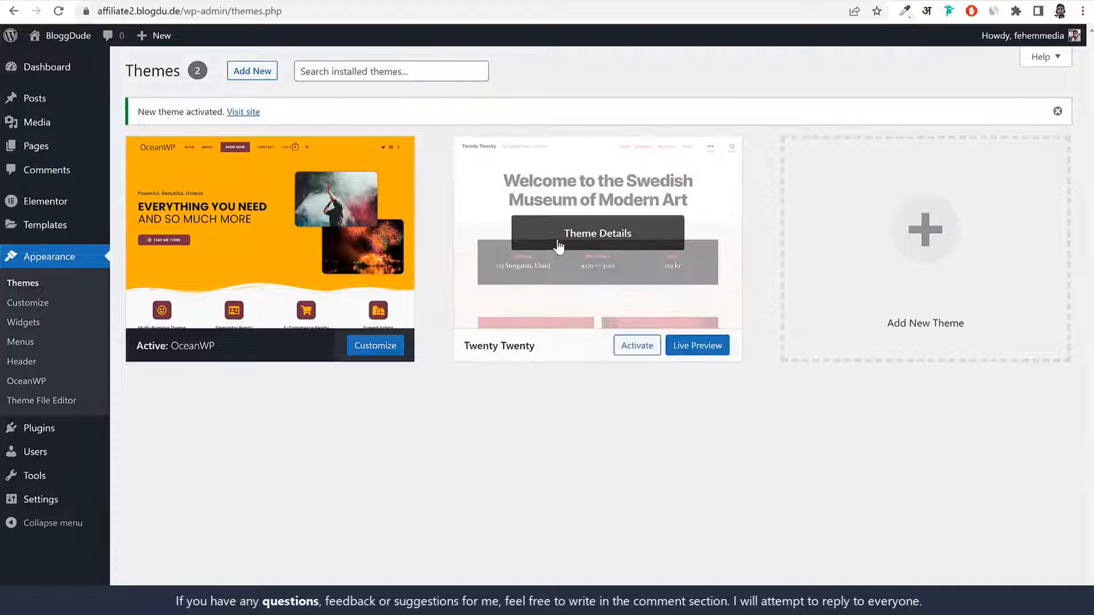
{"action": "left_click", "coordinate": [582, 262]}
{"action": "left_click", "coordinate": [1039, 580]}
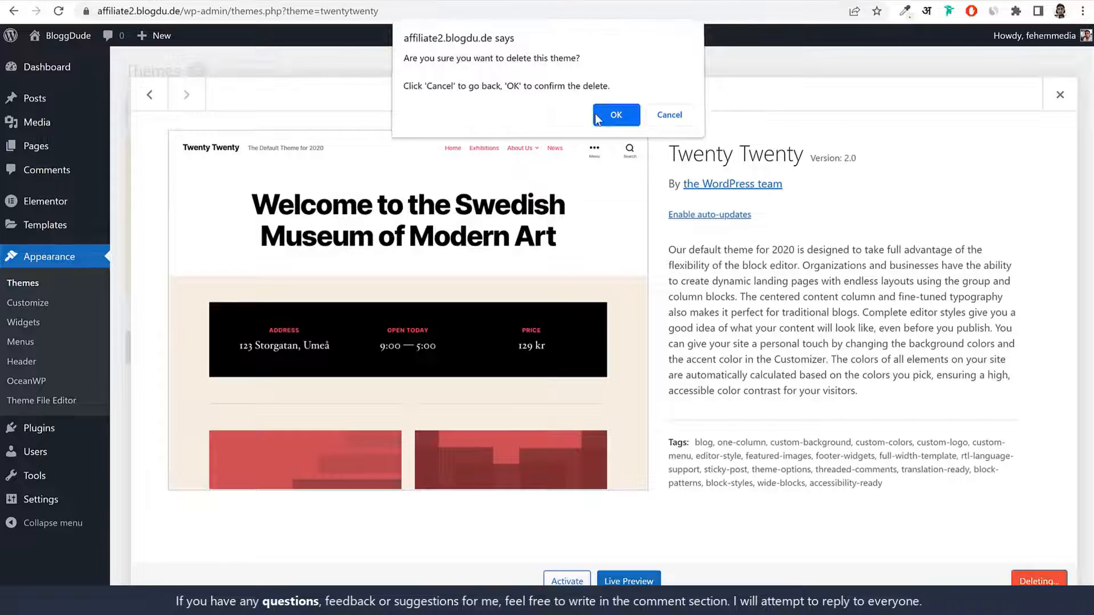
{"action": "left_click", "coordinate": [596, 119]}
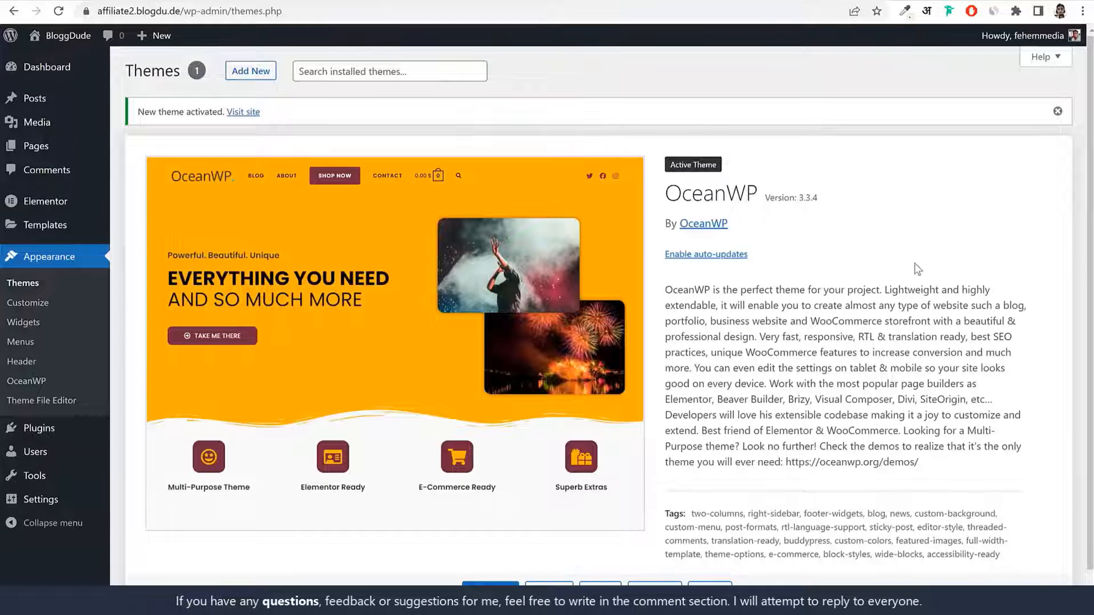
Enable automatic updates for the active OceanWP theme and check its version number
{"action": "left_click", "coordinate": [686, 255]}
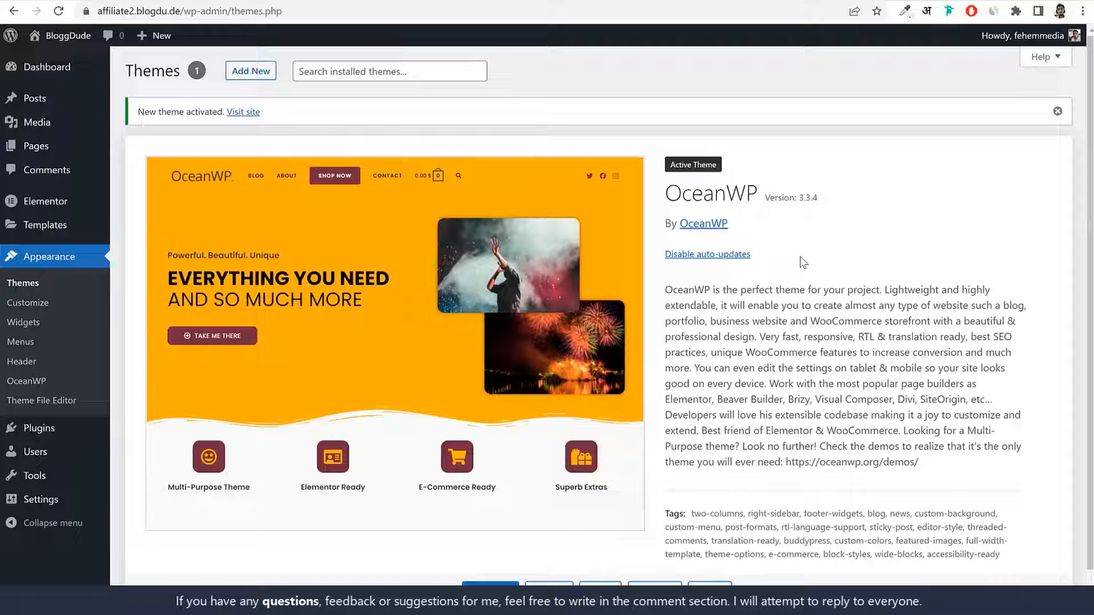
{"action": "left_click_drag", "start_coordinate": [822, 198], "coordinate": [774, 198]}
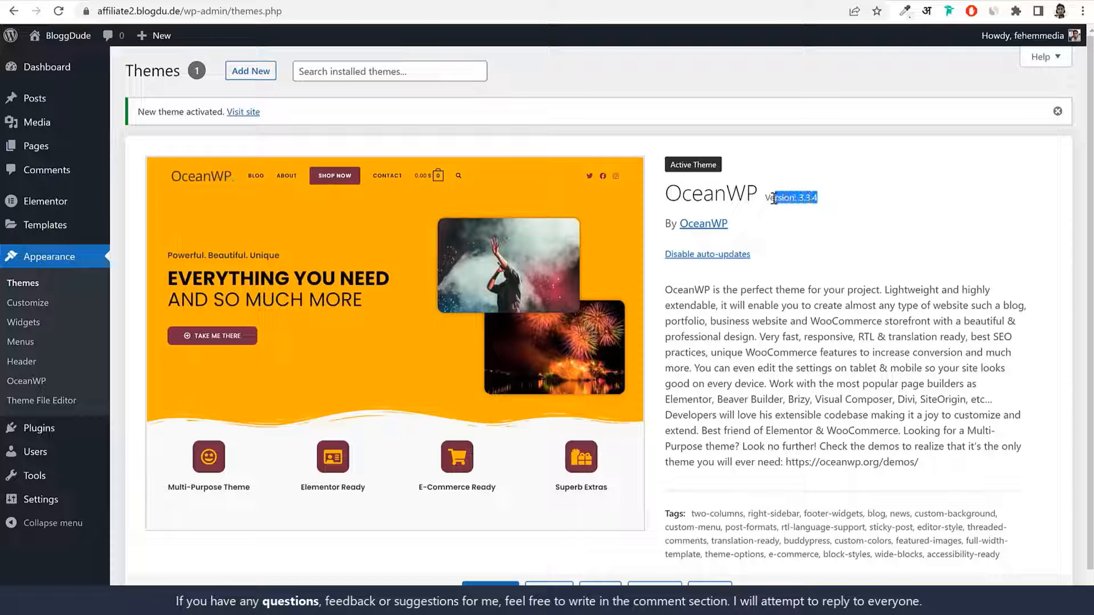
{"action": "left_click", "coordinate": [834, 212]}
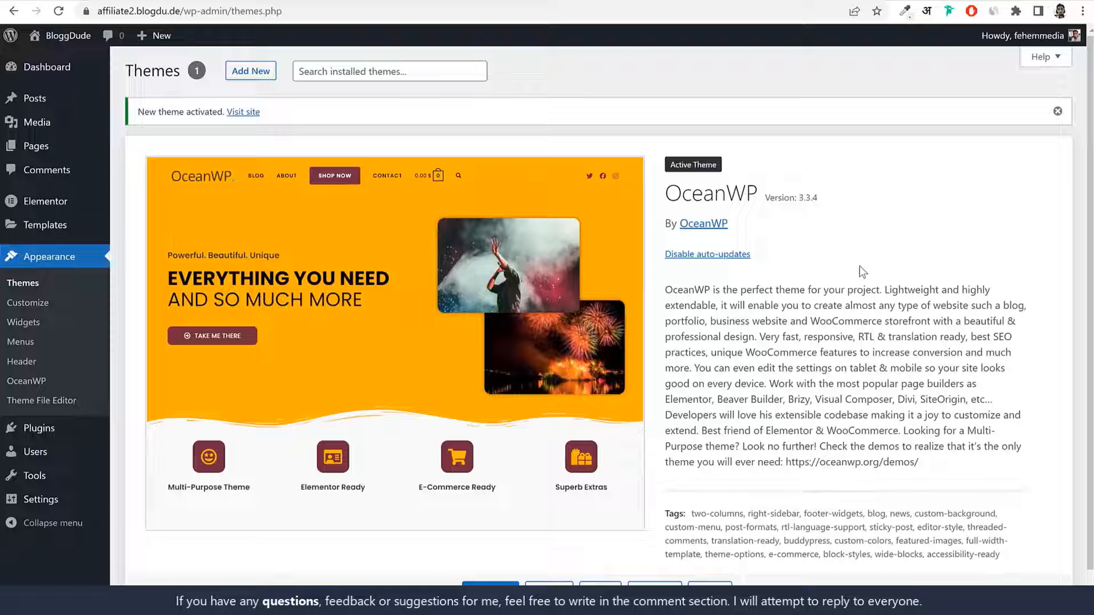
Search the plugins available to add for "oceanwp" and install Ocean Extra
{"action": "left_click", "coordinate": [65, 433]}
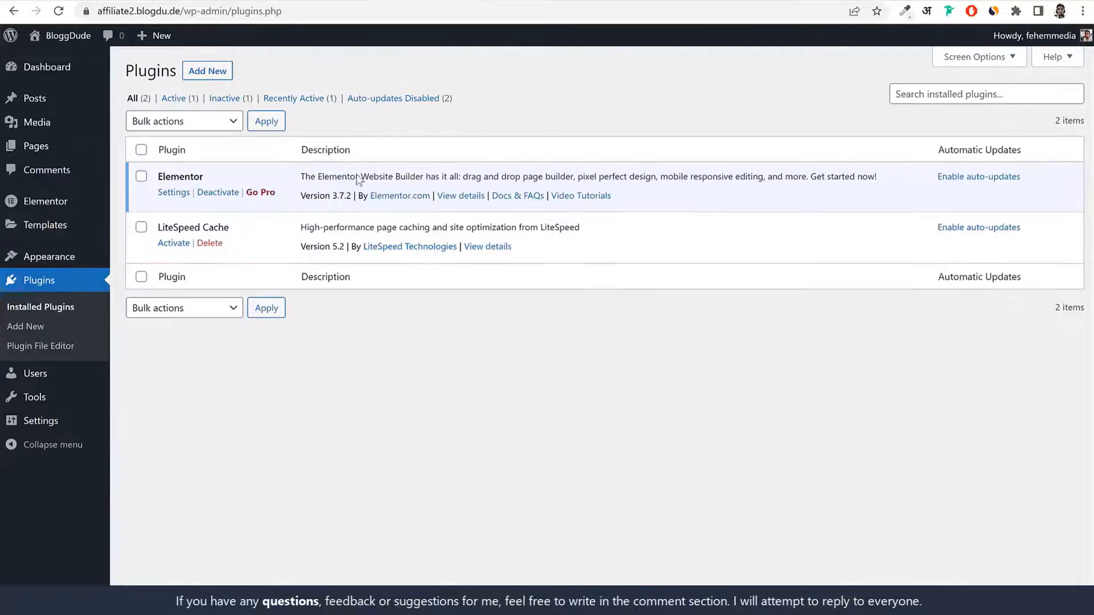
{"action": "left_click", "coordinate": [210, 70]}
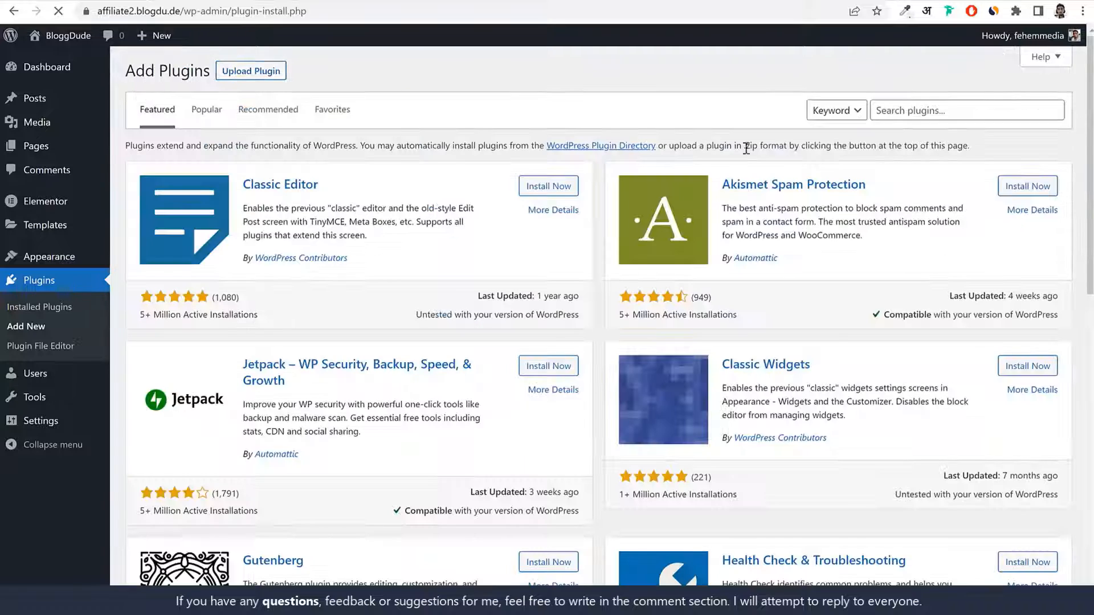
{"action": "left_click", "coordinate": [924, 110]}
{"action": "type", "text": "oceanwp"}
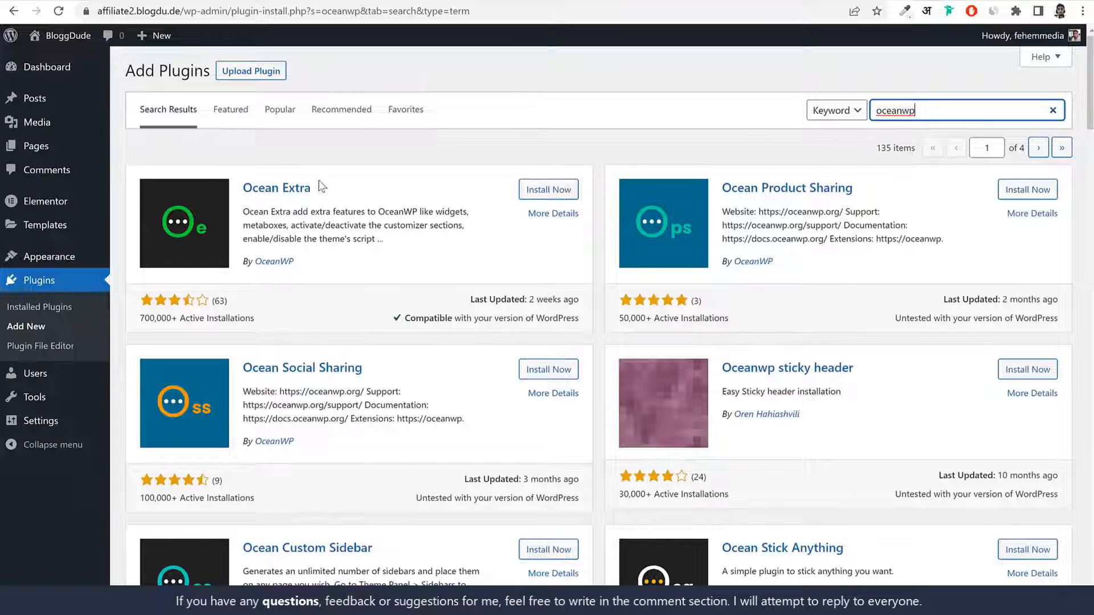
{"action": "left_click_drag", "start_coordinate": [321, 186], "coordinate": [245, 194]}
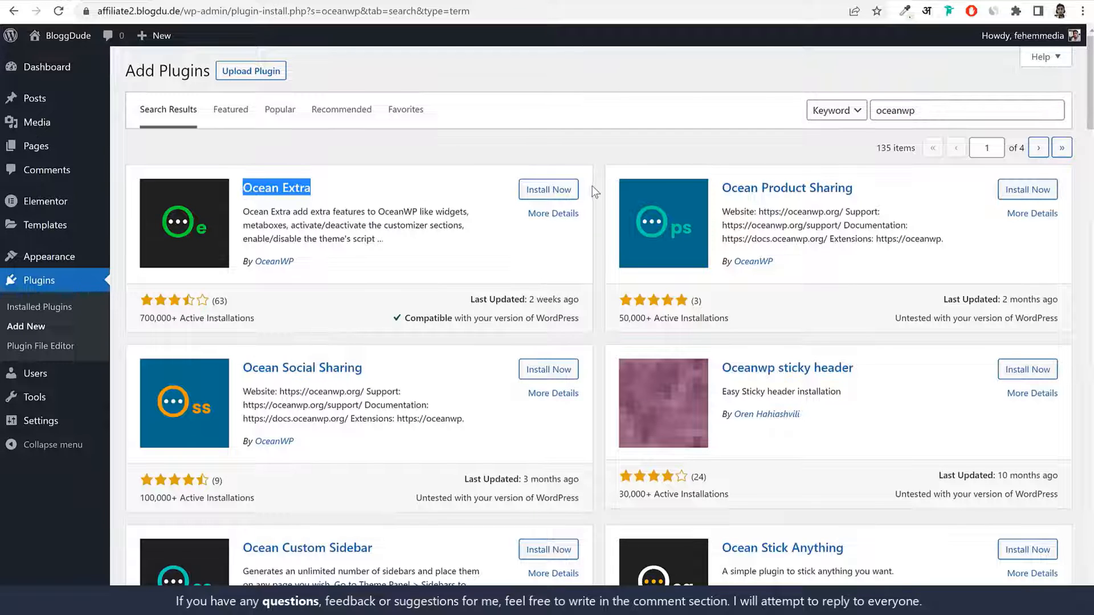
{"action": "left_click", "coordinate": [573, 190]}
{"action": "left_click", "coordinate": [681, 140]}
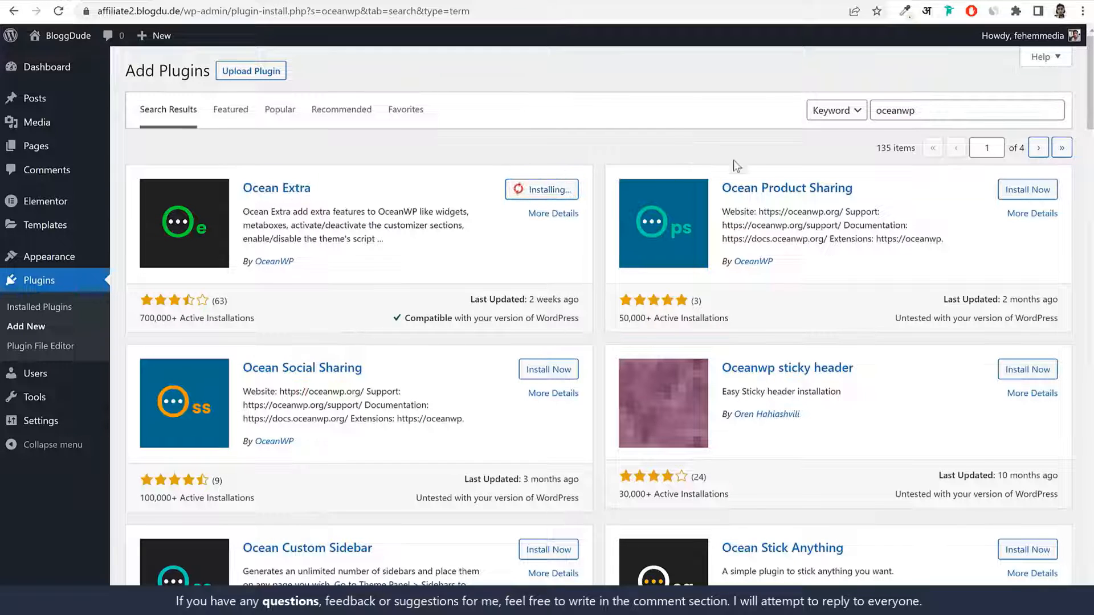
Install the Ocean Custom Sidebar and Ocean Social Sharing plugins from the same search results
{"action": "scroll", "coordinate": [564, 393], "scroll_direction": "down", "scroll_amount": 2}
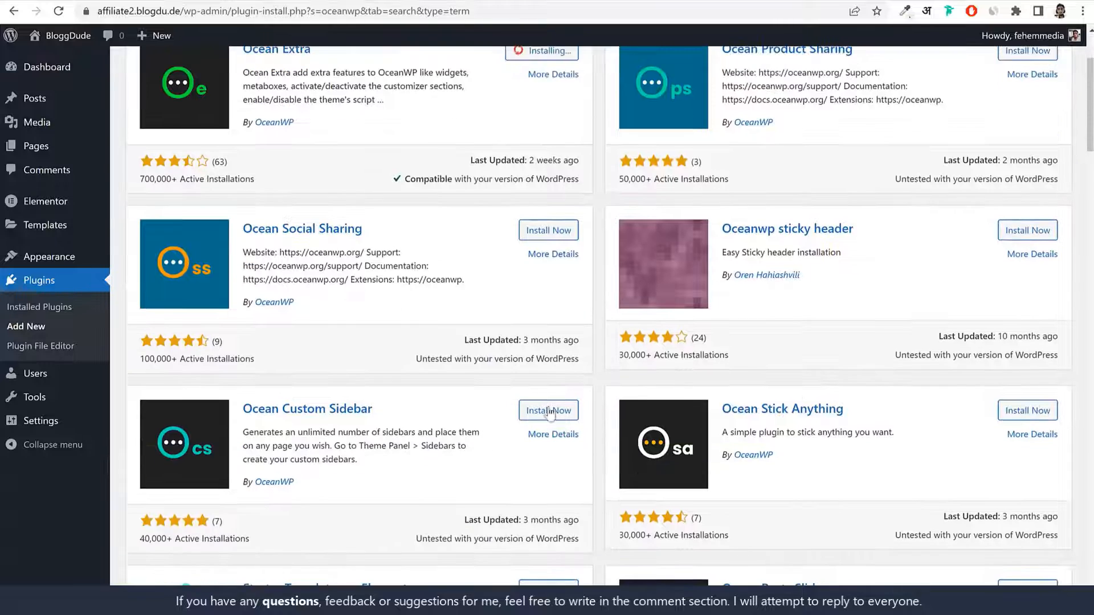
{"action": "left_click", "coordinate": [548, 410]}
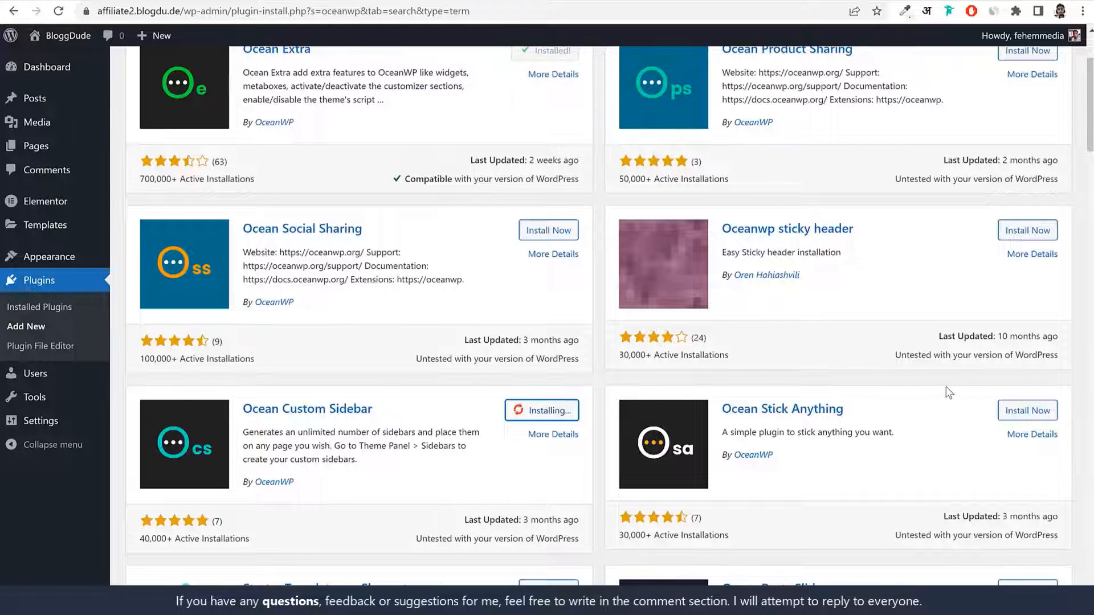
{"action": "scroll", "coordinate": [948, 459], "scroll_direction": "up", "scroll_amount": 3}
{"action": "left_click", "coordinate": [550, 370]}
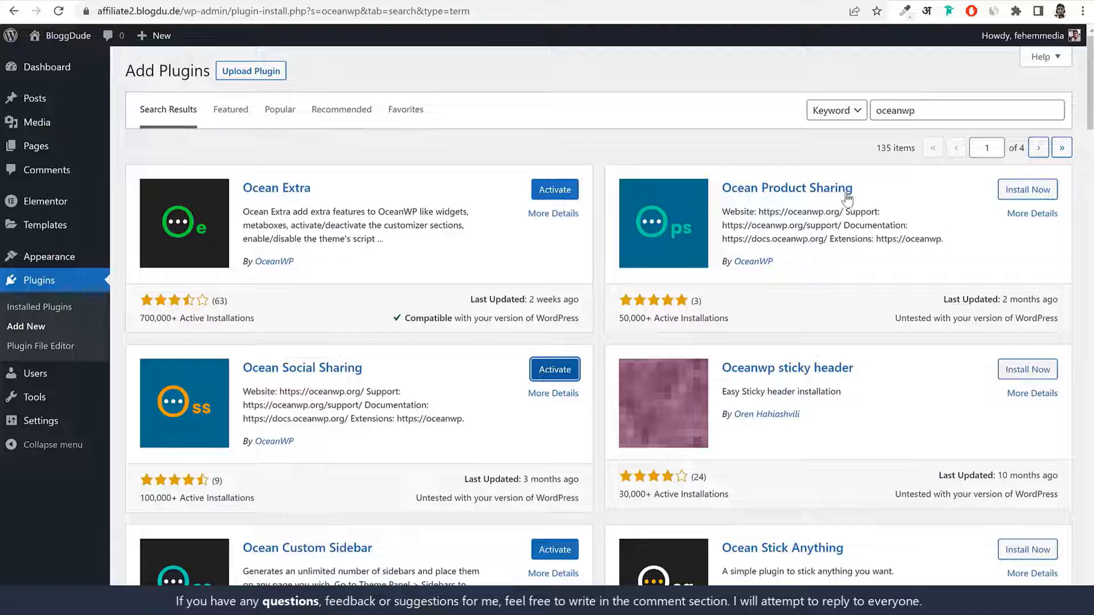
Search the plugins for "post grid" and copy the name "The Post Grid" from the RadiusTheme plugin's title
{"action": "double_click", "coordinate": [923, 117]}
{"action": "type", "text": "post "}
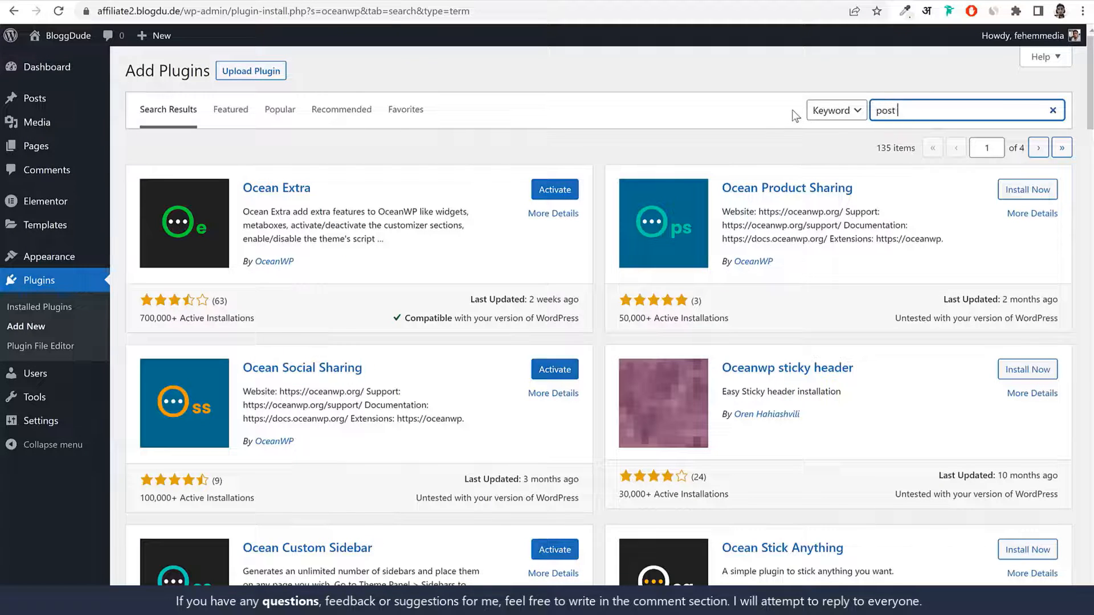
{"action": "type", "text": "grid"}
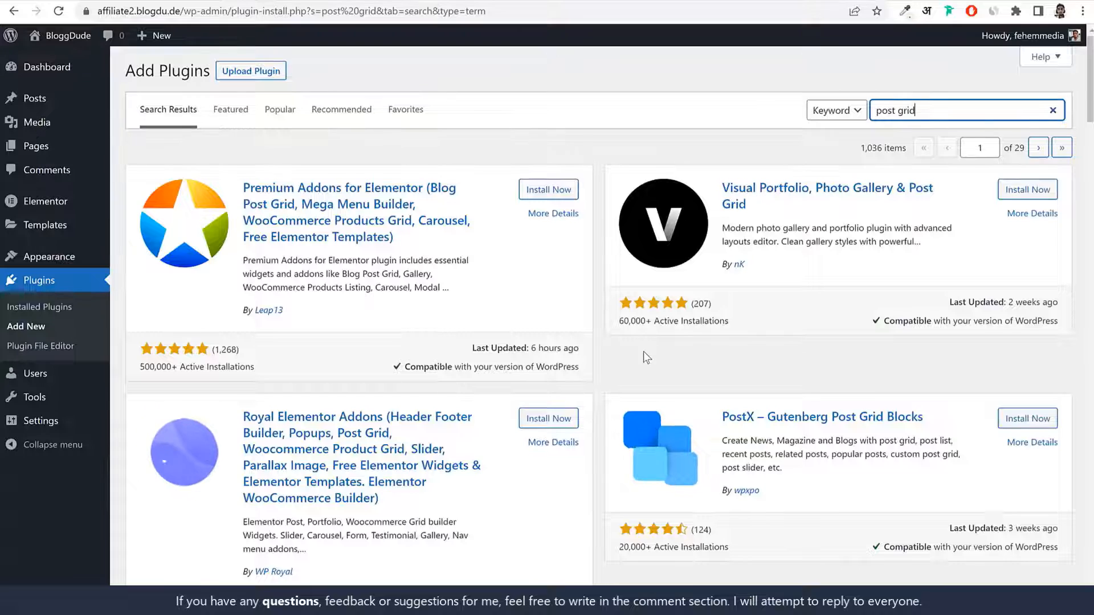
{"action": "scroll", "coordinate": [644, 351], "scroll_direction": "down", "scroll_amount": 5}
{"action": "scroll", "coordinate": [640, 369], "scroll_direction": "down", "scroll_amount": 2}
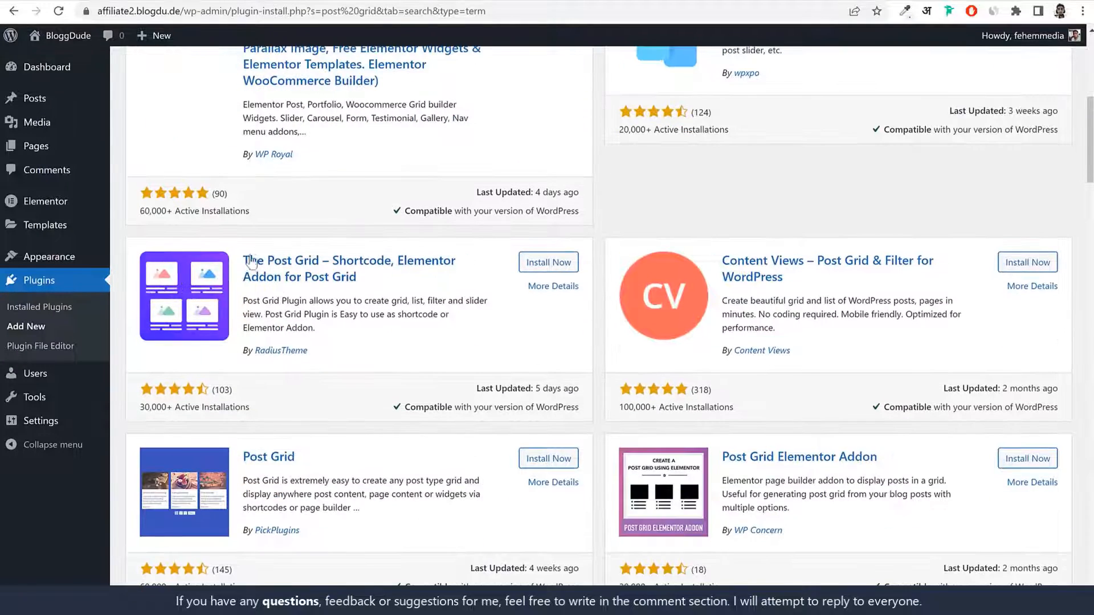
{"action": "left_click_drag", "start_coordinate": [244, 261], "coordinate": [318, 254]}
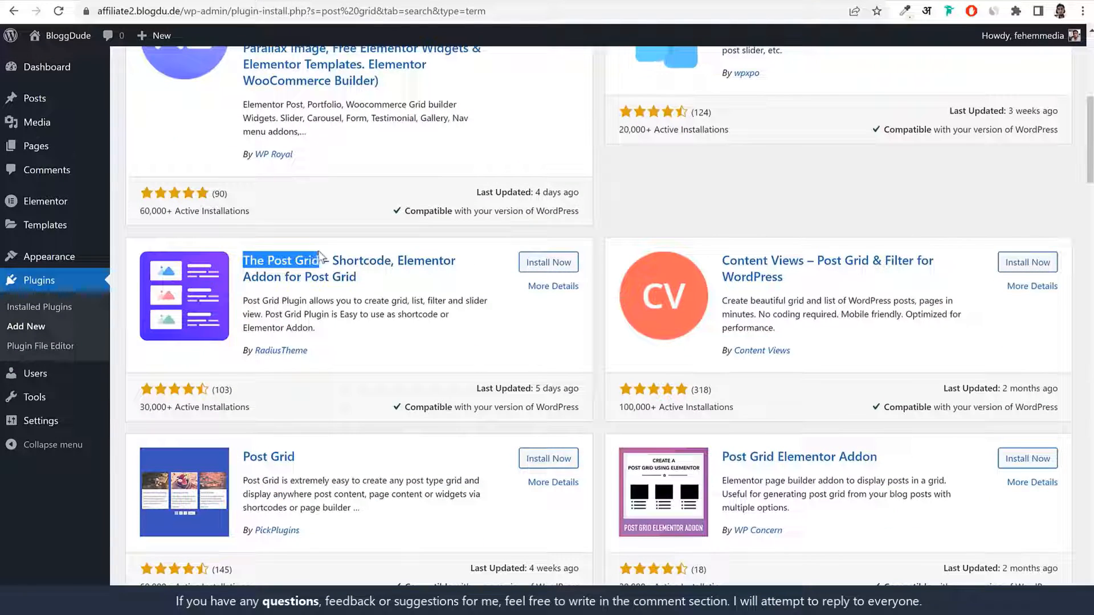
{"action": "key", "text": "ctrl+c"}
{"action": "scroll", "coordinate": [383, 275], "scroll_direction": "up", "scroll_amount": 7}
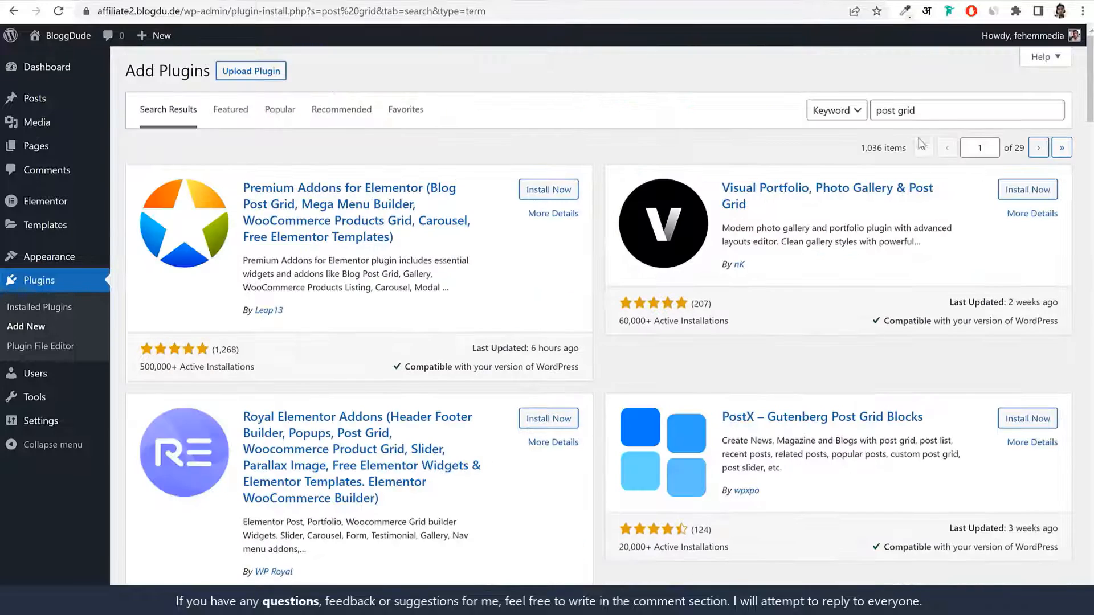
Search the plugins for "The Post Grid" and install the RadiusTheme plugin The Post Grid – Shortcode, Elementor Addon for Post Grid
{"action": "triple_click", "coordinate": [900, 110]}
{"action": "key", "text": "ctrl+v"}
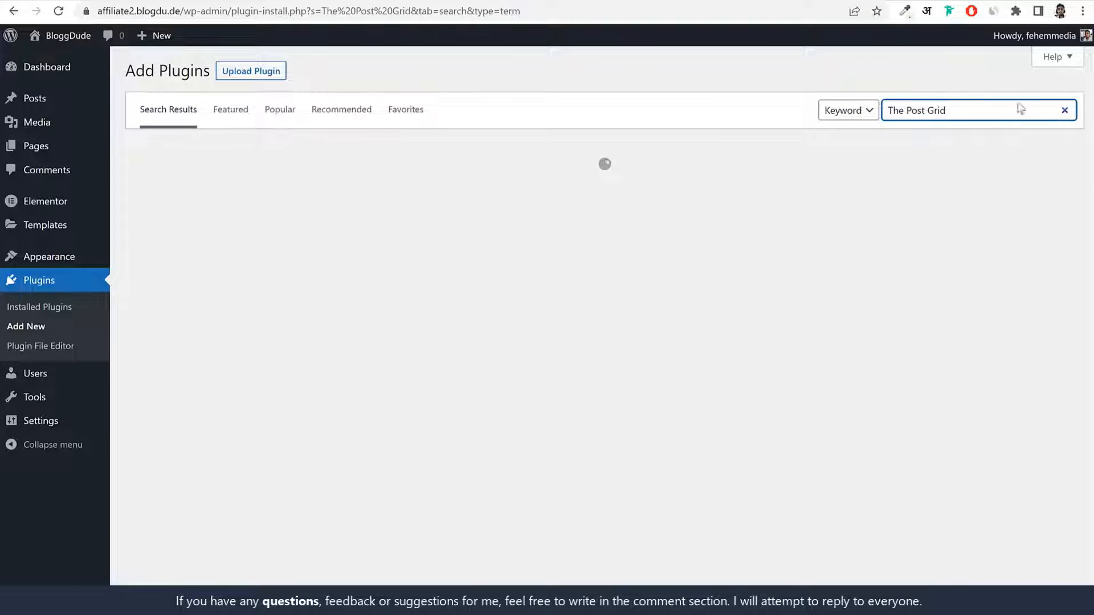
{"action": "scroll", "coordinate": [513, 319], "scroll_direction": "down", "scroll_amount": 1}
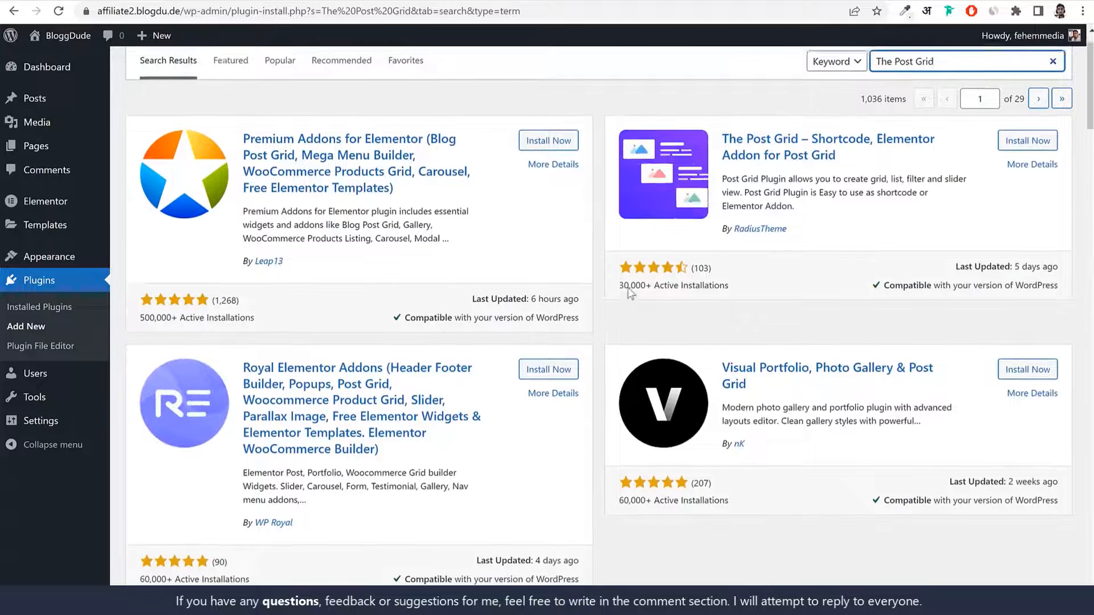
{"action": "scroll", "coordinate": [630, 294], "scroll_direction": "up", "scroll_amount": 1}
{"action": "left_click_drag", "start_coordinate": [723, 187], "coordinate": [858, 203]}
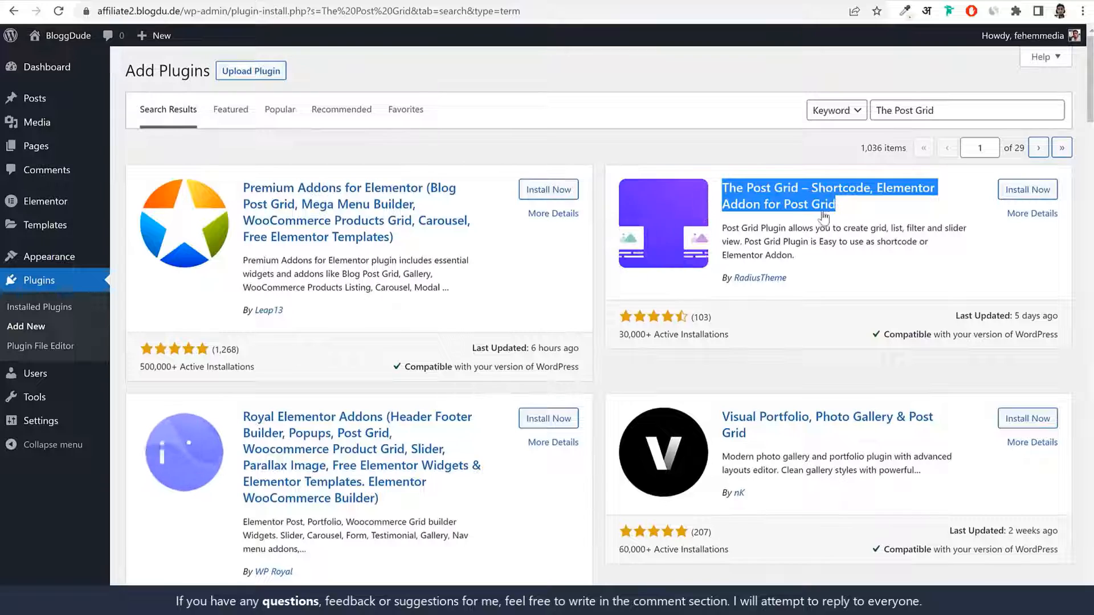
{"action": "left_click_drag", "start_coordinate": [789, 283], "coordinate": [705, 285]}
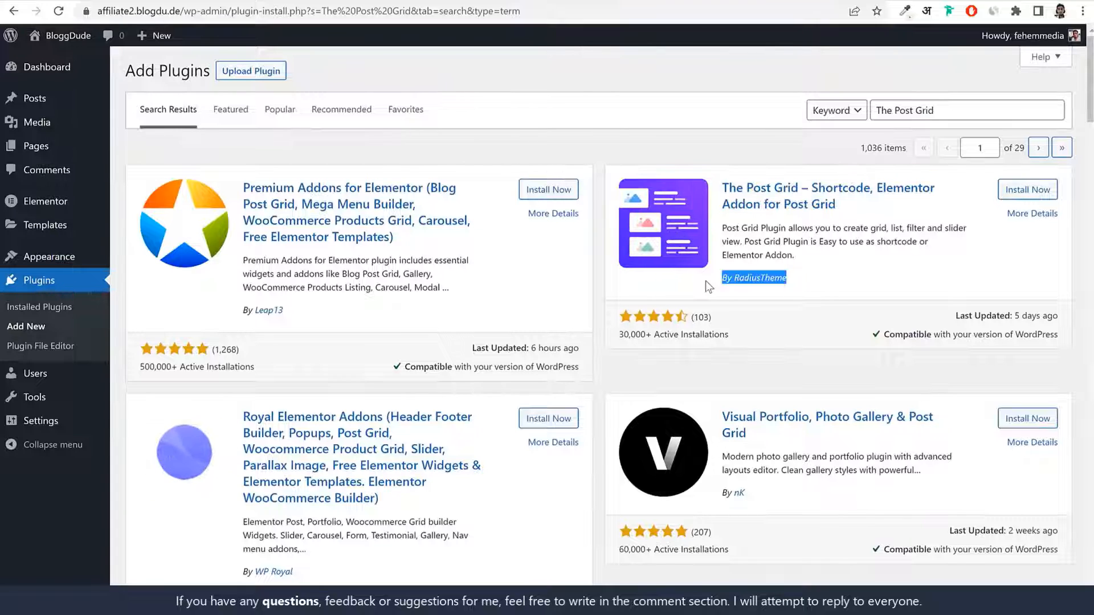
{"action": "left_click", "coordinate": [1020, 193]}
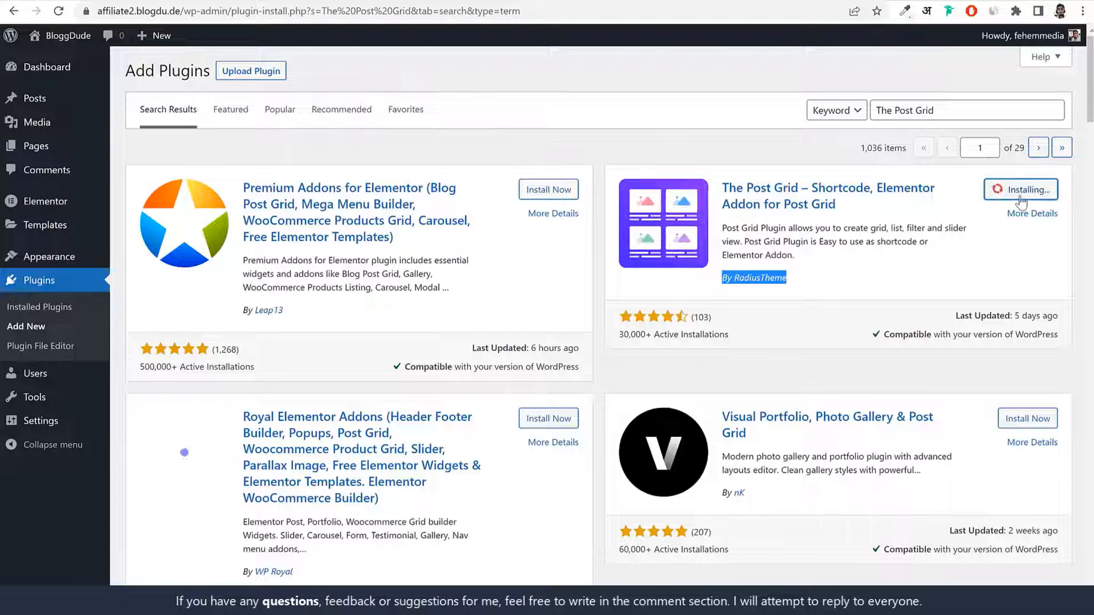
{"action": "left_click", "coordinate": [924, 238]}
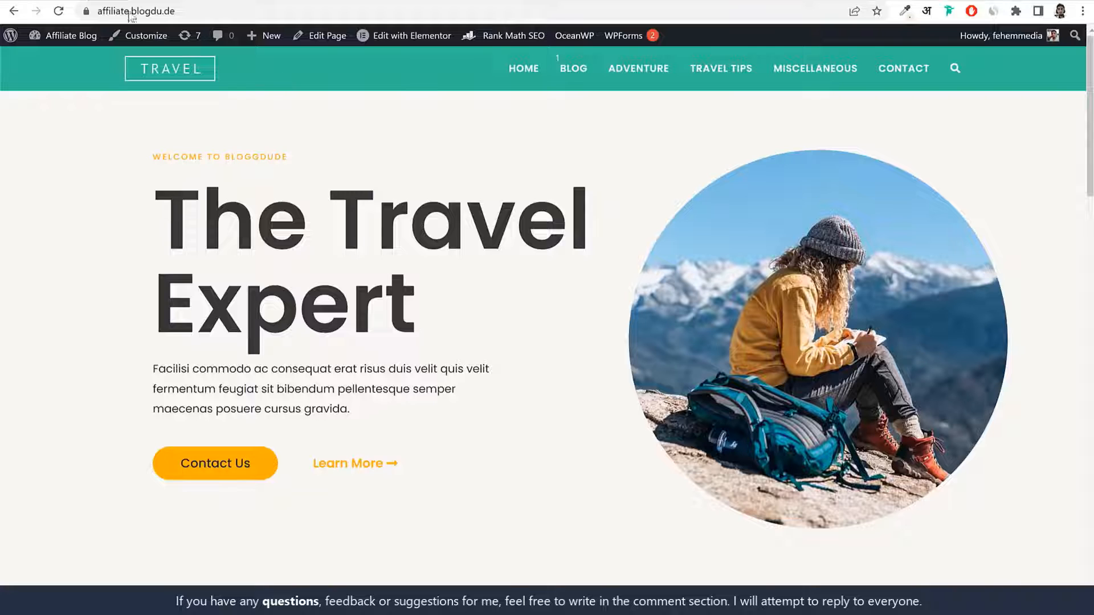
Examine the Featured Articles post grid on the home page of the travel demo site affiliate.blogdu.de
{"action": "scroll", "coordinate": [542, 337], "scroll_direction": "down", "scroll_amount": 10}
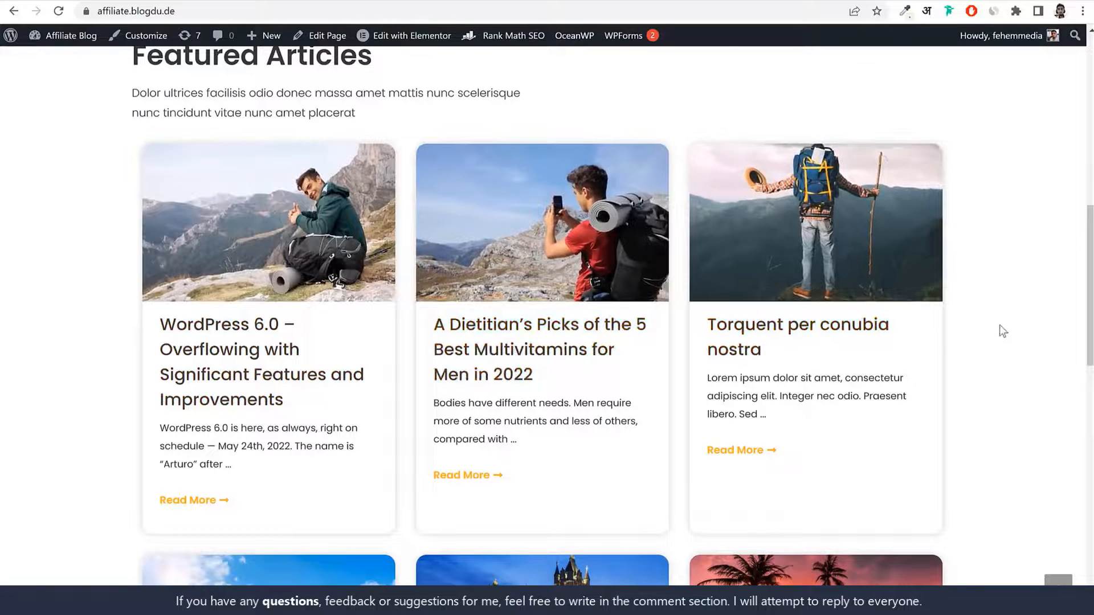
{"action": "scroll", "coordinate": [1035, 371], "scroll_direction": "down", "scroll_amount": 8}
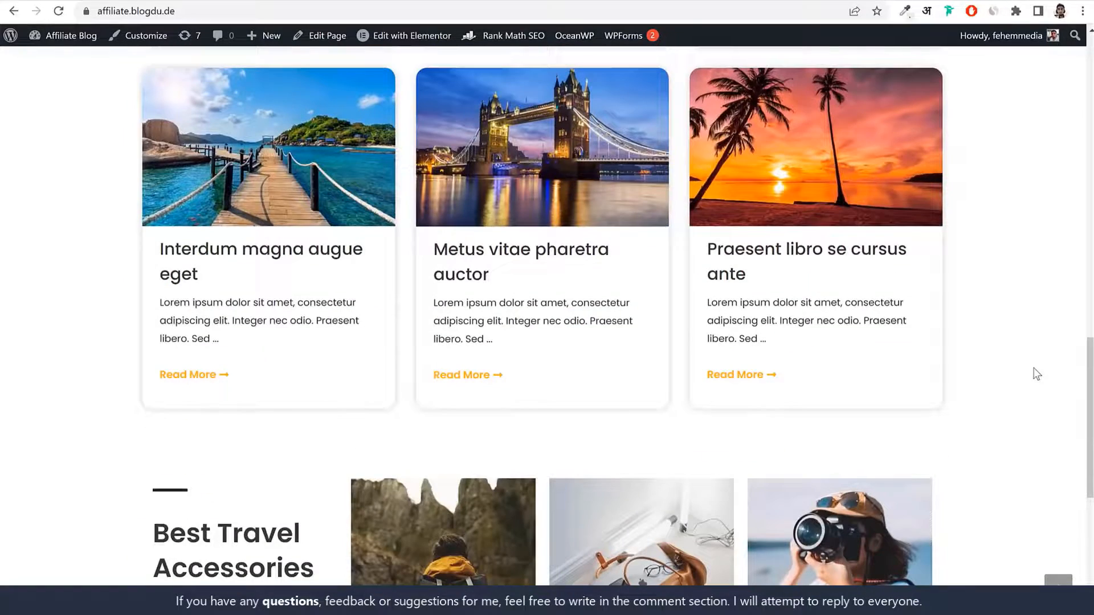
{"action": "scroll", "coordinate": [1036, 373], "scroll_direction": "up", "scroll_amount": 6}
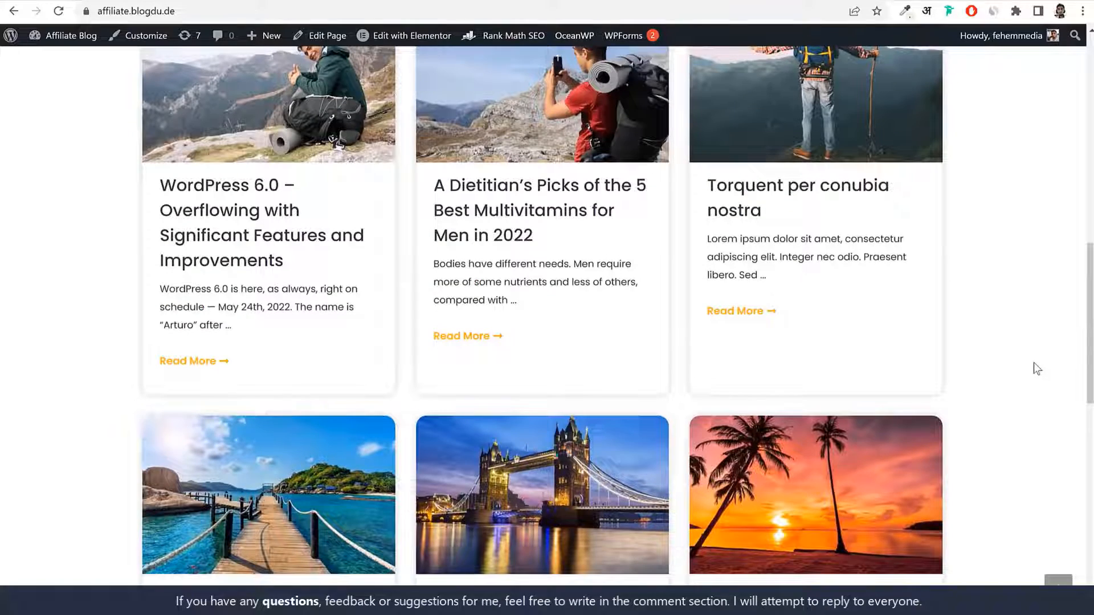
{"action": "scroll", "coordinate": [1035, 366], "scroll_direction": "up", "scroll_amount": 6}
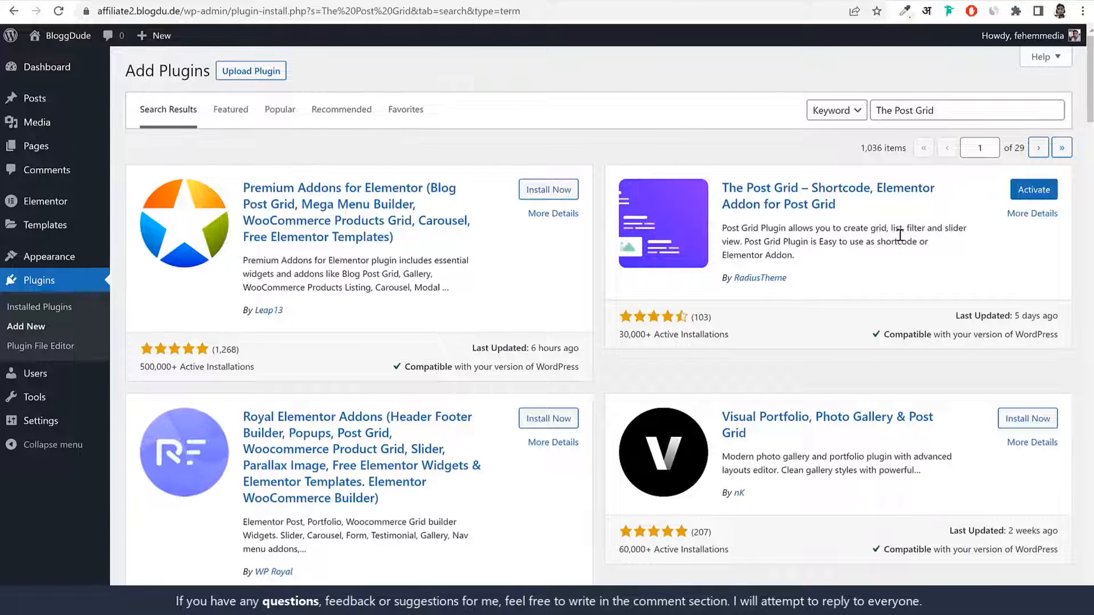
Search the plugins for "kadence block" and install Gutenberg Blocks by Kadence Blocks – Page Builder Features
{"action": "left_click_drag", "start_coordinate": [962, 110], "coordinate": [648, 107]}
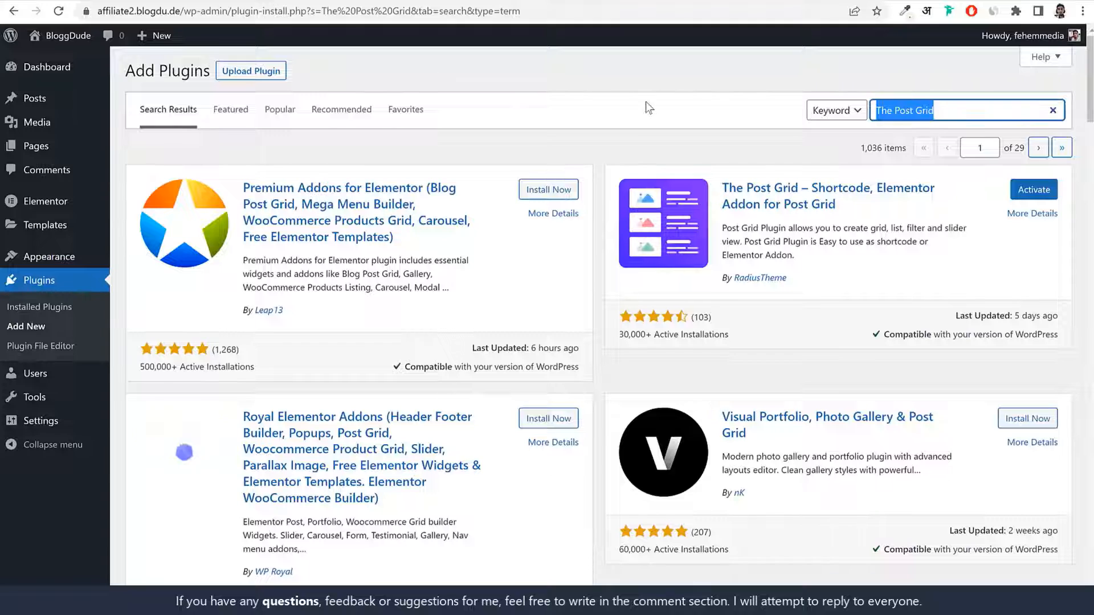
{"action": "type", "text": "kadnece"}
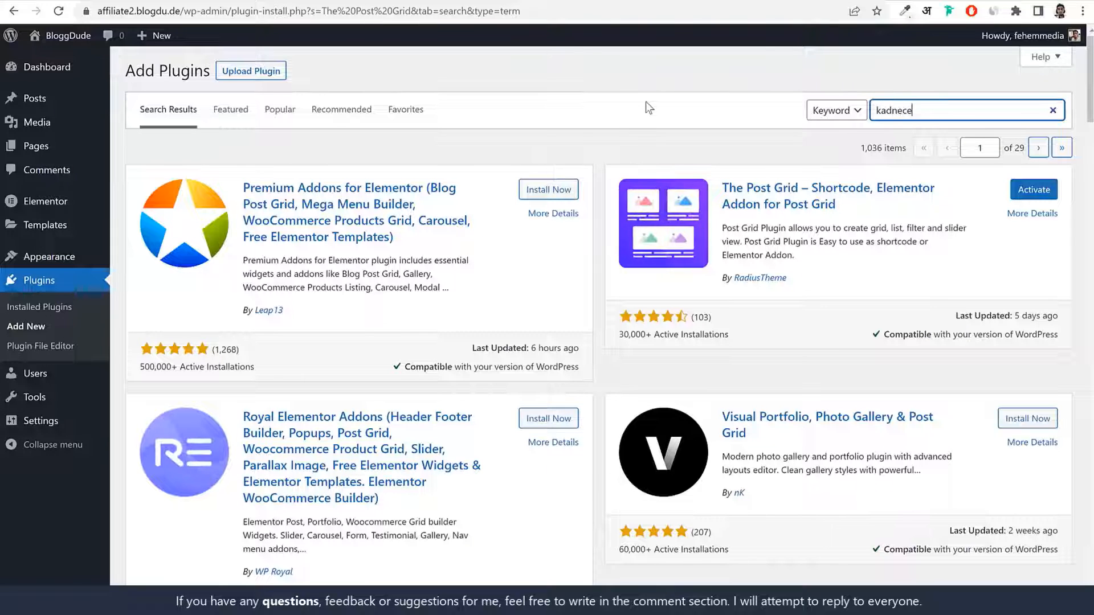
{"action": "key", "text": "BackSpace"}
{"action": "key", "text": "BackSpace"}
{"action": "key", "text": "BackSpace"}
{"action": "key", "text": "BackSpace"}
{"action": "type", "text": "enc"}
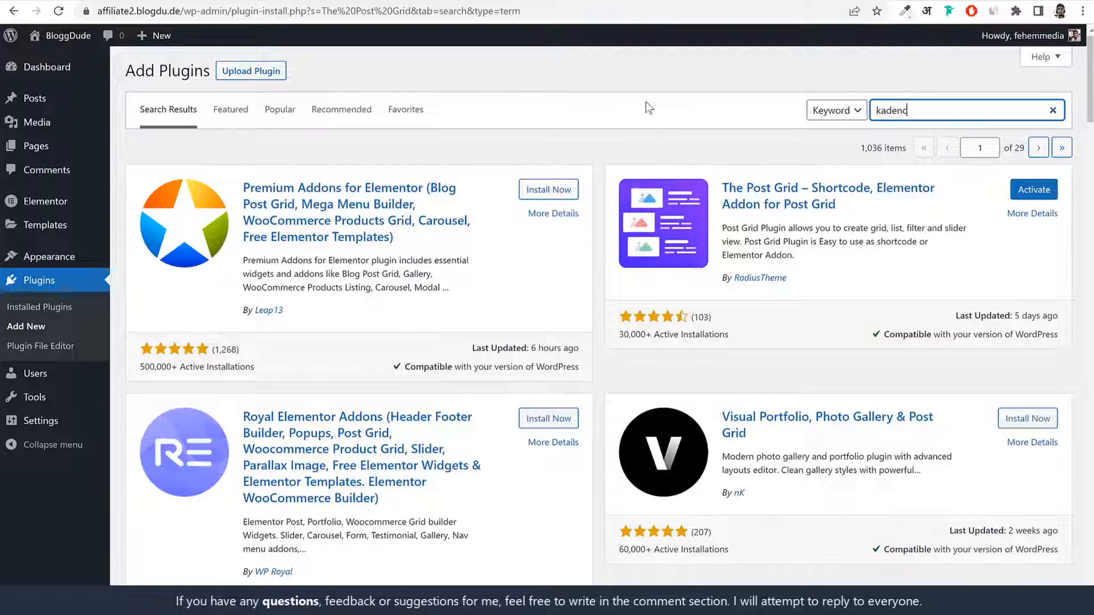
{"action": "type", "text": "e bloc"}
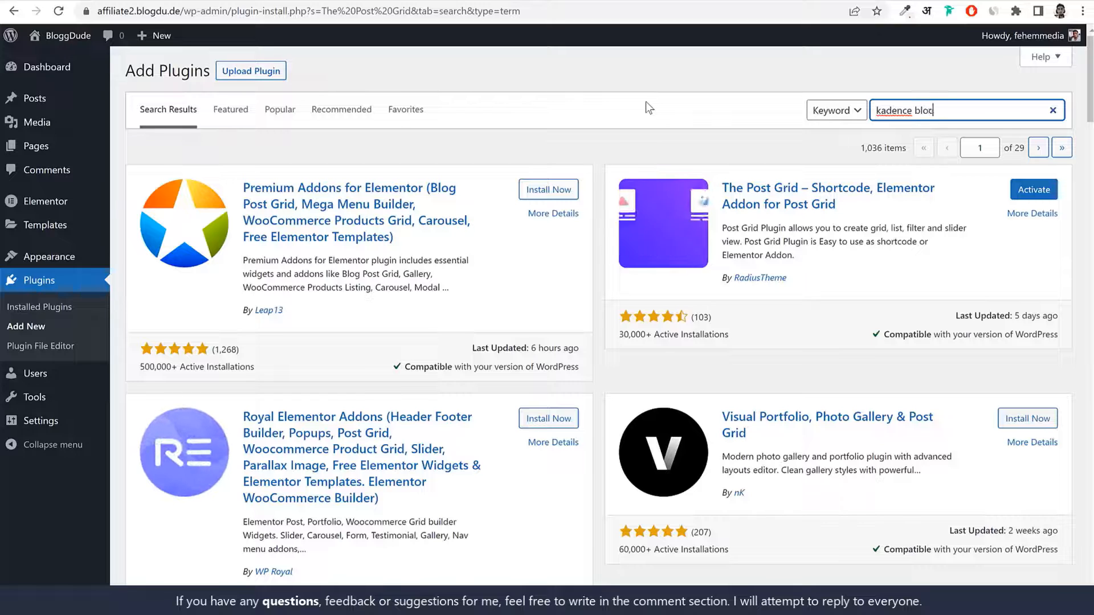
{"action": "type", "text": "k"}
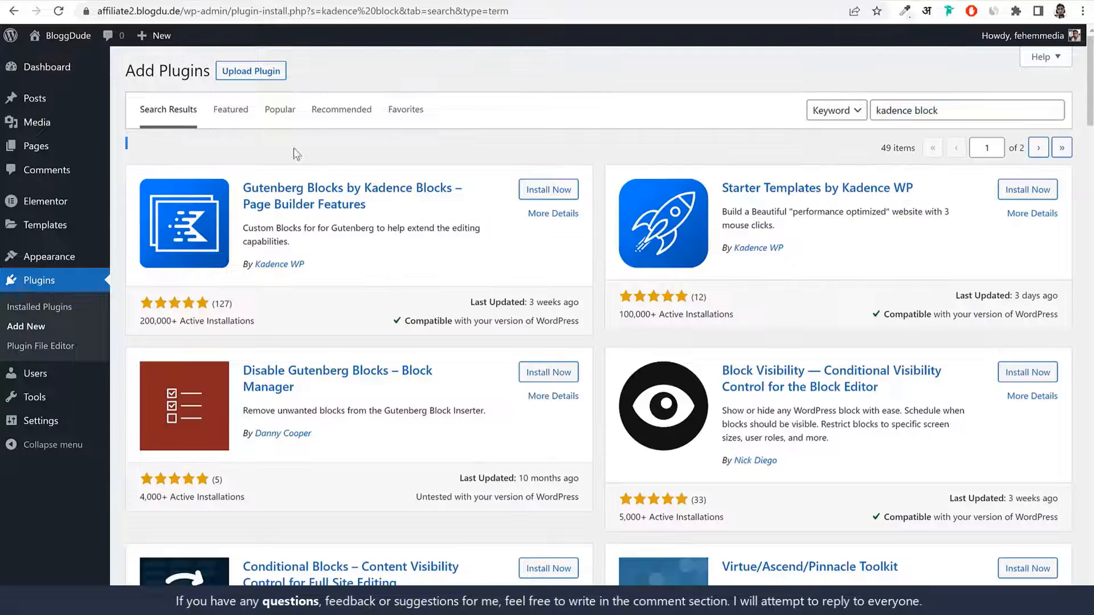
{"action": "left_click_drag", "start_coordinate": [243, 174], "coordinate": [402, 202]}
{"action": "left_click", "coordinate": [559, 198]}
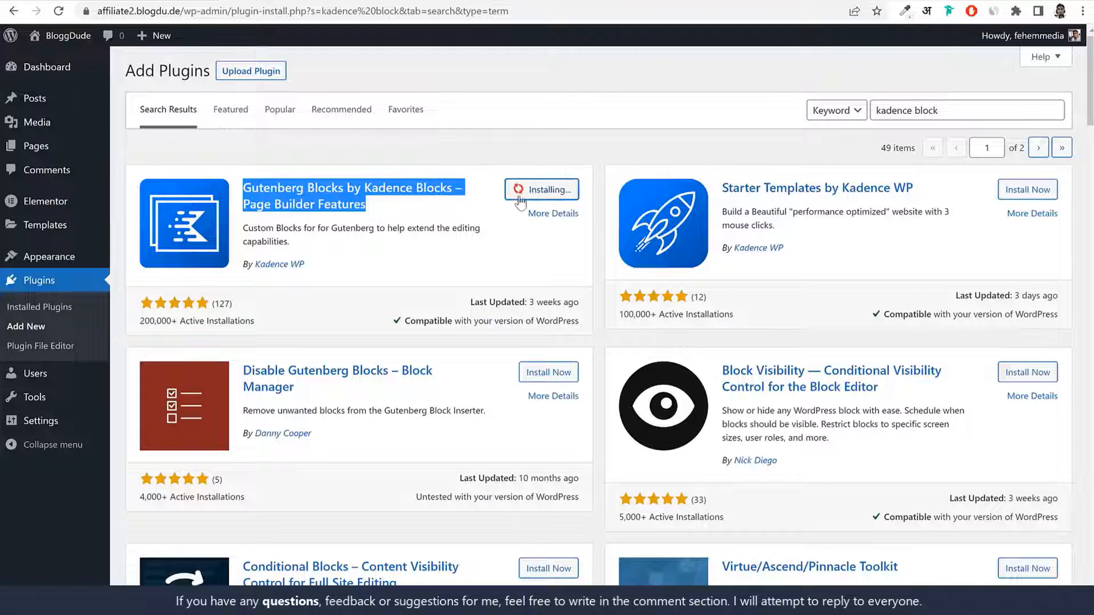
{"action": "left_click", "coordinate": [351, 264]}
{"action": "left_click_drag", "start_coordinate": [280, 267], "coordinate": [228, 269]}
{"action": "left_click", "coordinate": [322, 267]}
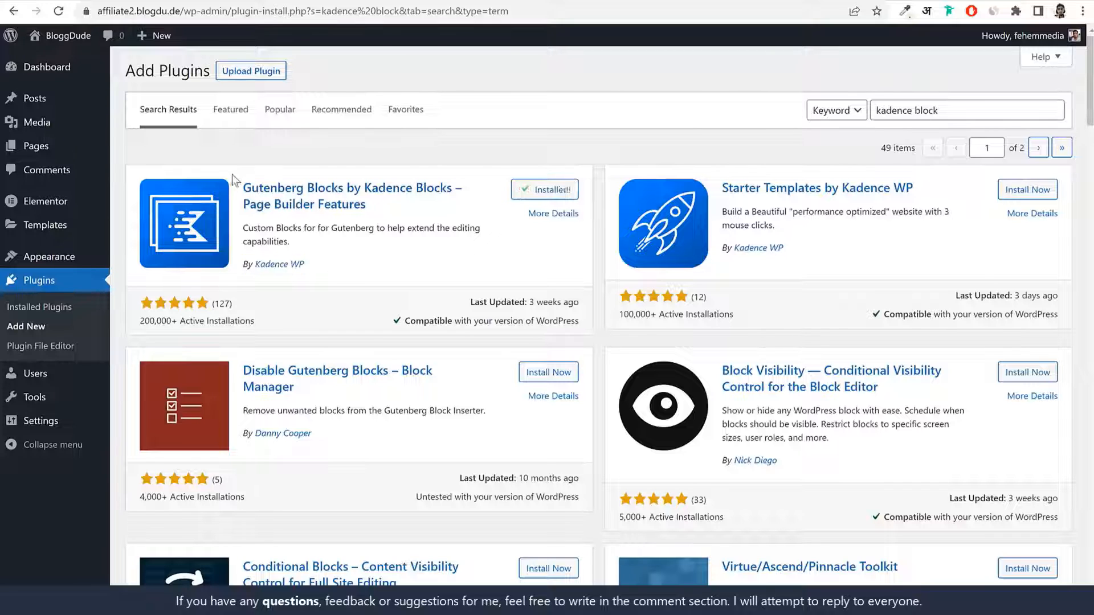
{"action": "left_click_drag", "start_coordinate": [231, 174], "coordinate": [390, 200]}
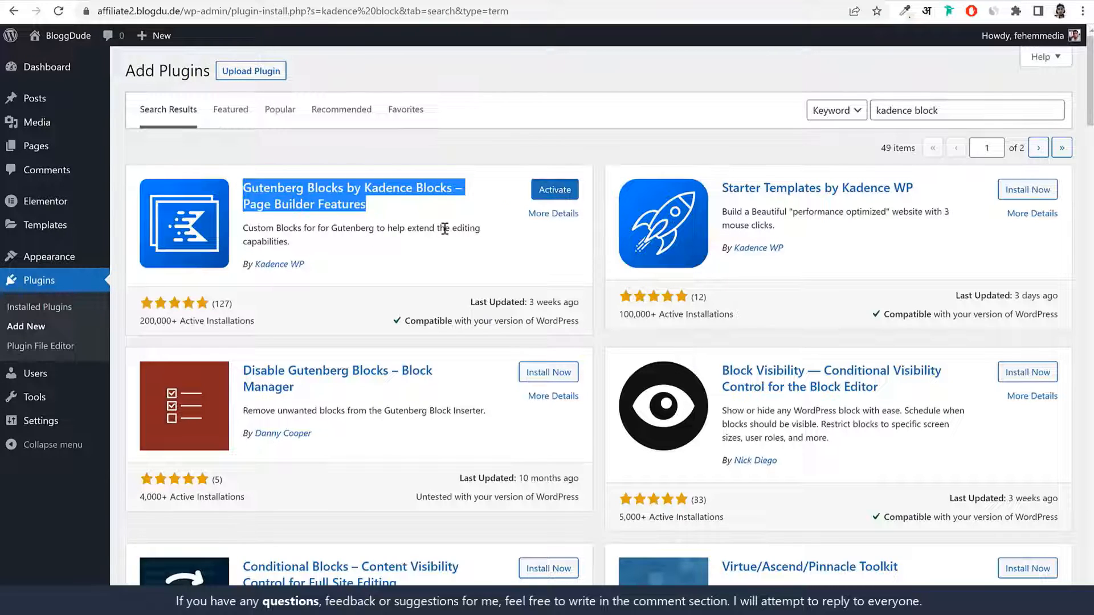
{"action": "left_click", "coordinate": [407, 223]}
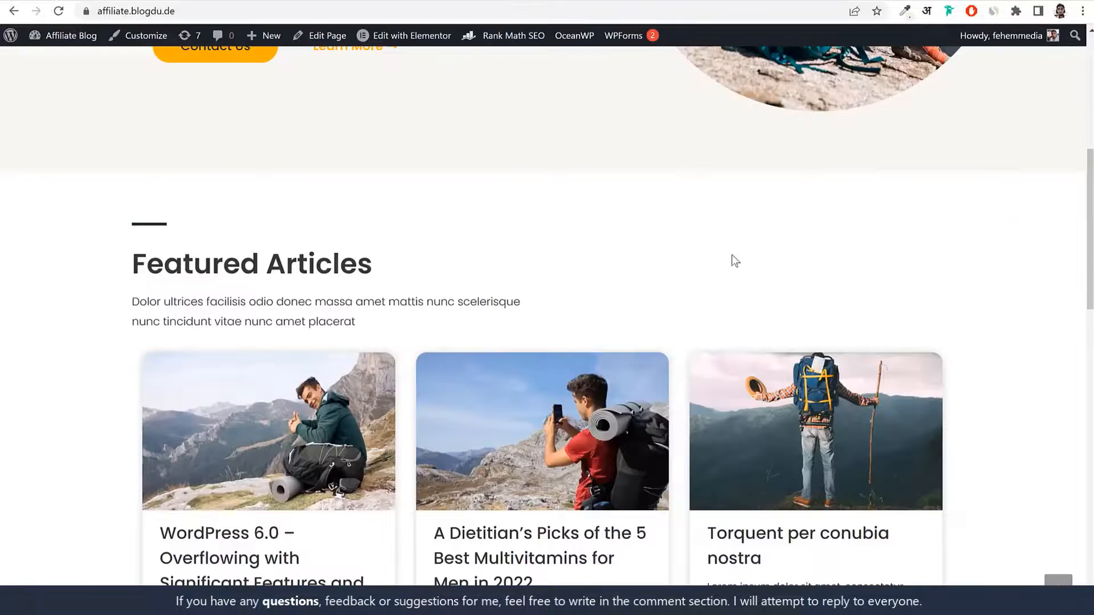
Examine the product layout with image and spec list in the men's multivitamins article on the travel demo site
{"action": "scroll", "coordinate": [731, 255], "scroll_direction": "down", "scroll_amount": 6}
{"action": "left_click", "coordinate": [564, 216]}
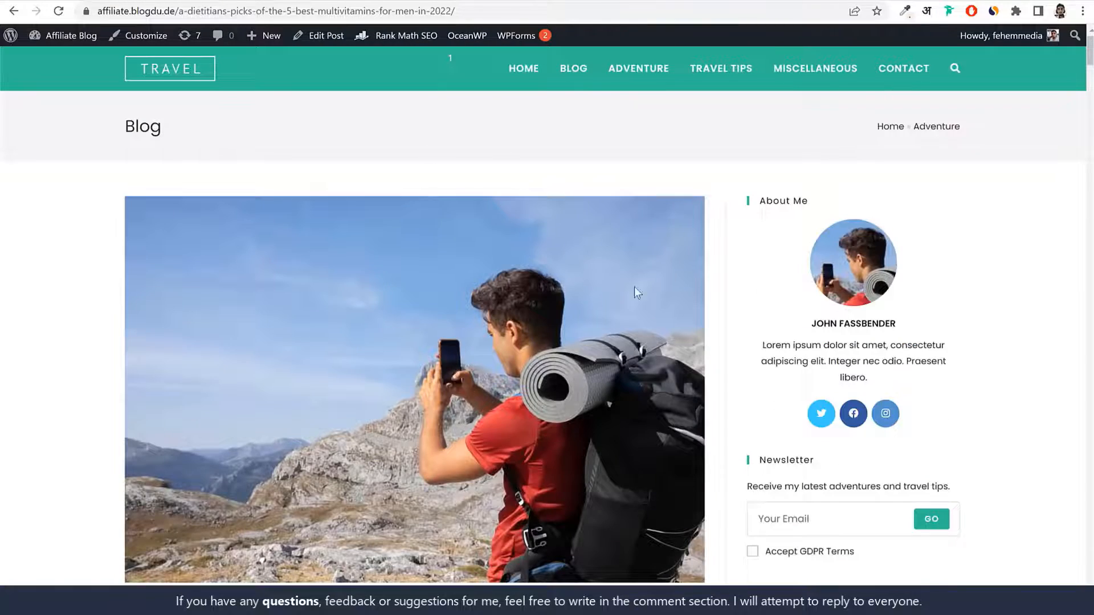
{"action": "scroll", "coordinate": [634, 287], "scroll_direction": "down", "scroll_amount": 20}
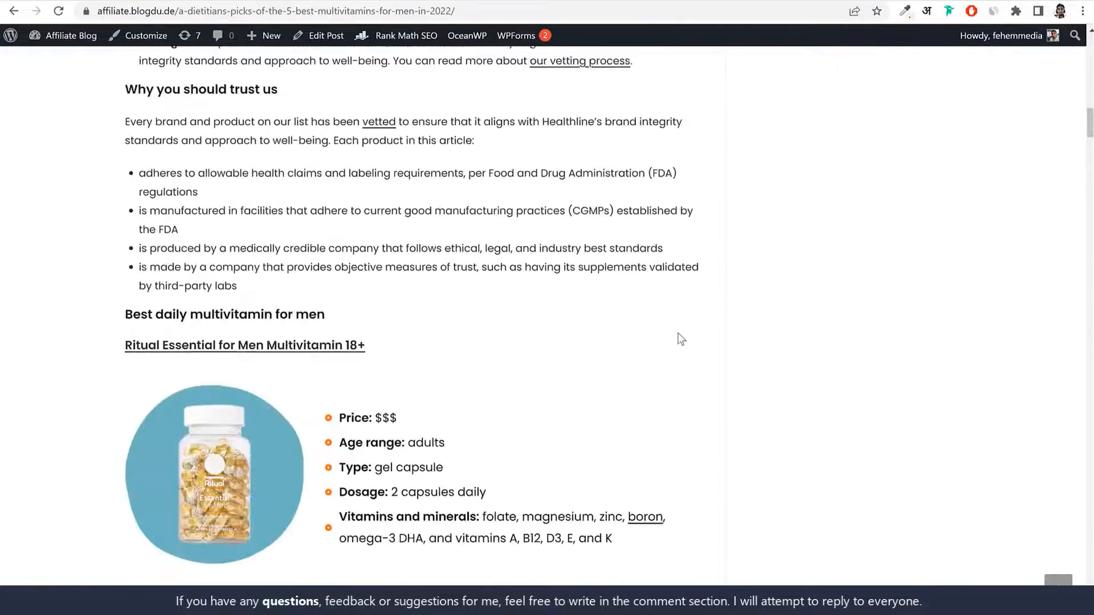
{"action": "scroll", "coordinate": [677, 333], "scroll_direction": "down", "scroll_amount": 2}
{"action": "left_click_drag", "start_coordinate": [106, 231], "coordinate": [545, 400]}
{"action": "left_click", "coordinate": [904, 390]}
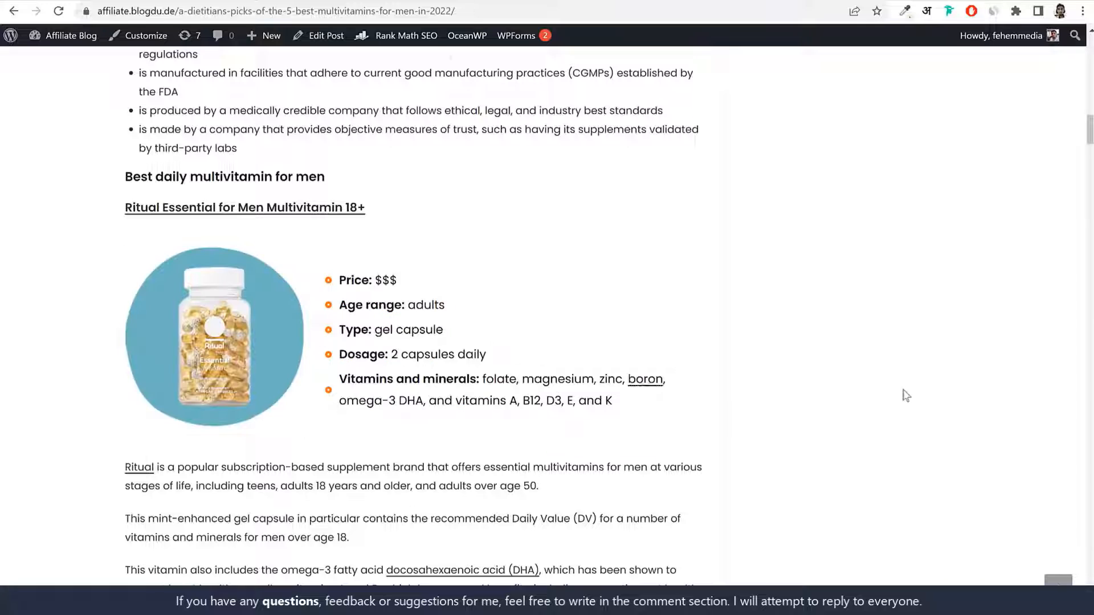
{"action": "scroll", "coordinate": [685, 291], "scroll_direction": "down", "scroll_amount": 10}
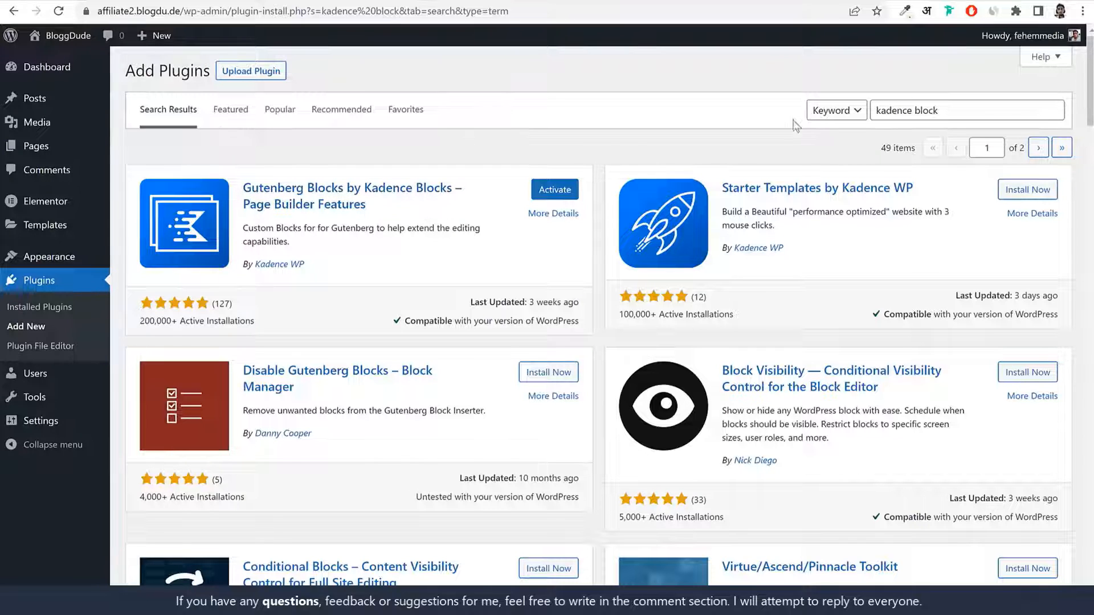
Search the plugins for "seo" and install Rank Math SEO – Best SEO Plugin For WordPress To Increase Your SEO Traffic
{"action": "triple_click", "coordinate": [941, 109]}
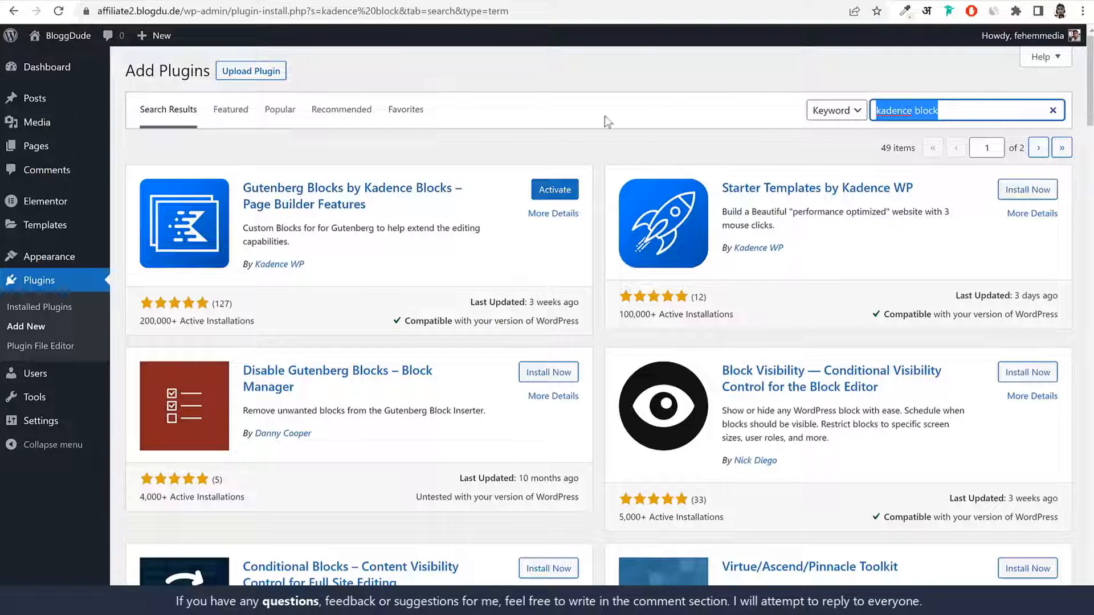
{"action": "type", "text": "seo"}
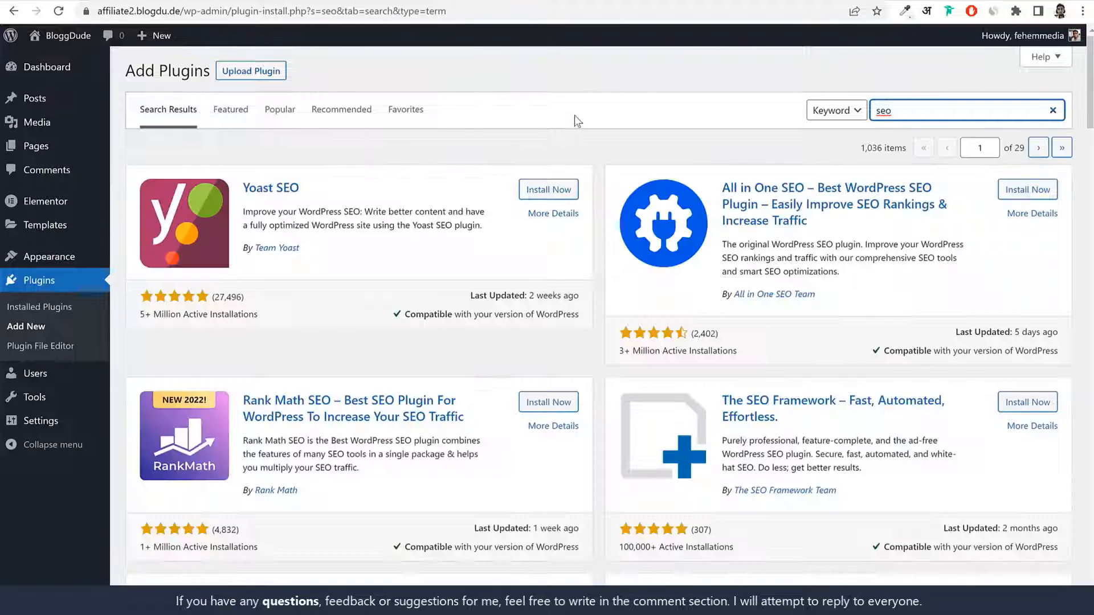
{"action": "left_click_drag", "start_coordinate": [322, 194], "coordinate": [243, 187]}
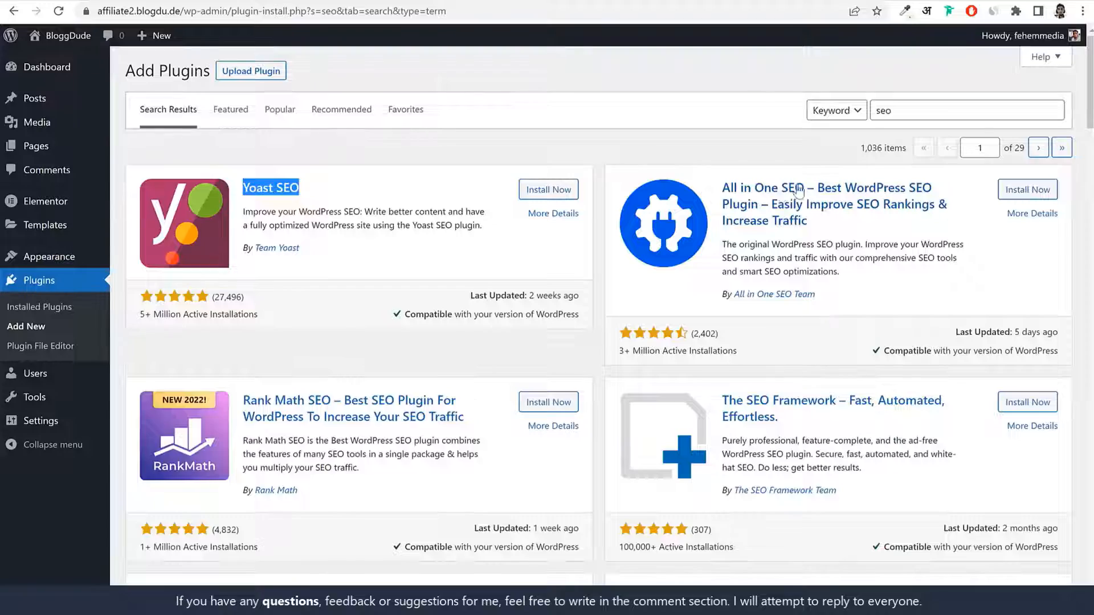
{"action": "scroll", "coordinate": [340, 344], "scroll_direction": "down", "scroll_amount": 5}
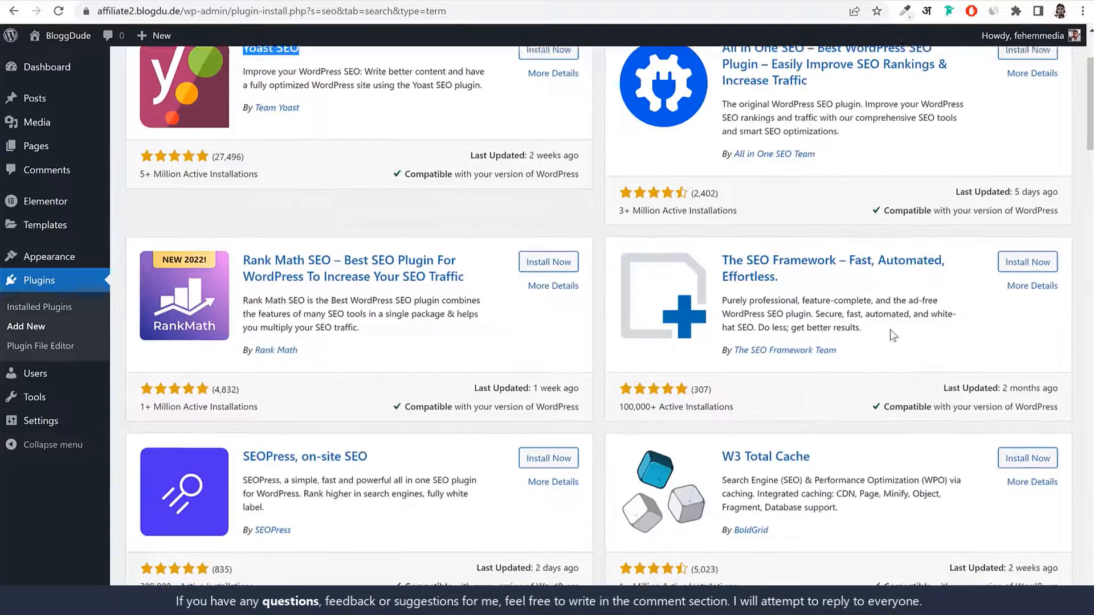
{"action": "scroll", "coordinate": [545, 323], "scroll_direction": "down", "scroll_amount": 10}
{"action": "scroll", "coordinate": [398, 408], "scroll_direction": "up", "scroll_amount": 14}
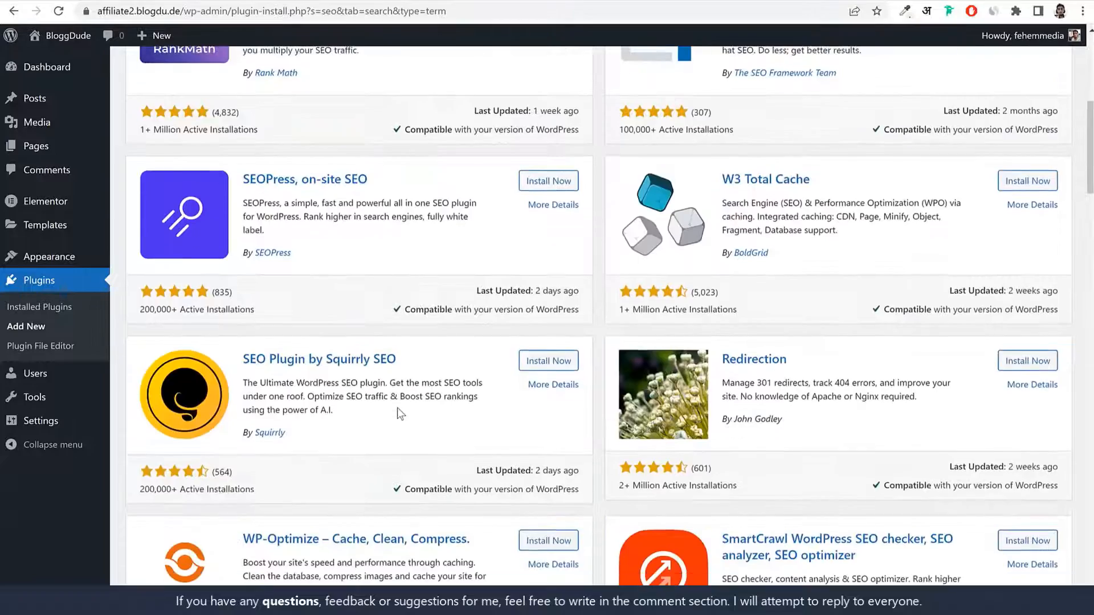
{"action": "left_click", "coordinate": [495, 336]}
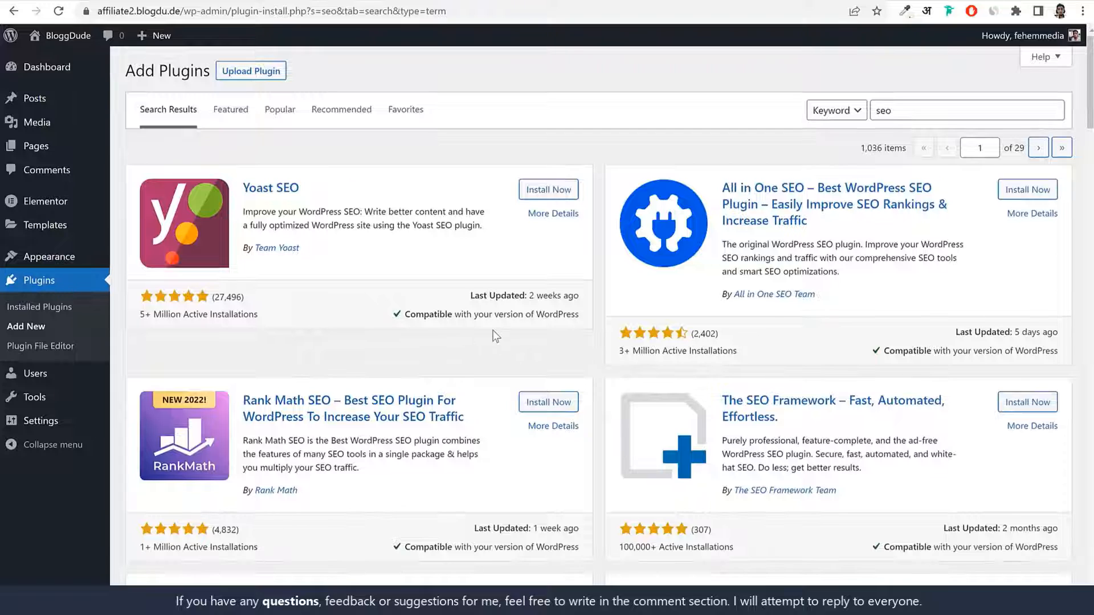
{"action": "left_click", "coordinate": [565, 408]}
{"action": "triple_click", "coordinate": [291, 392]}
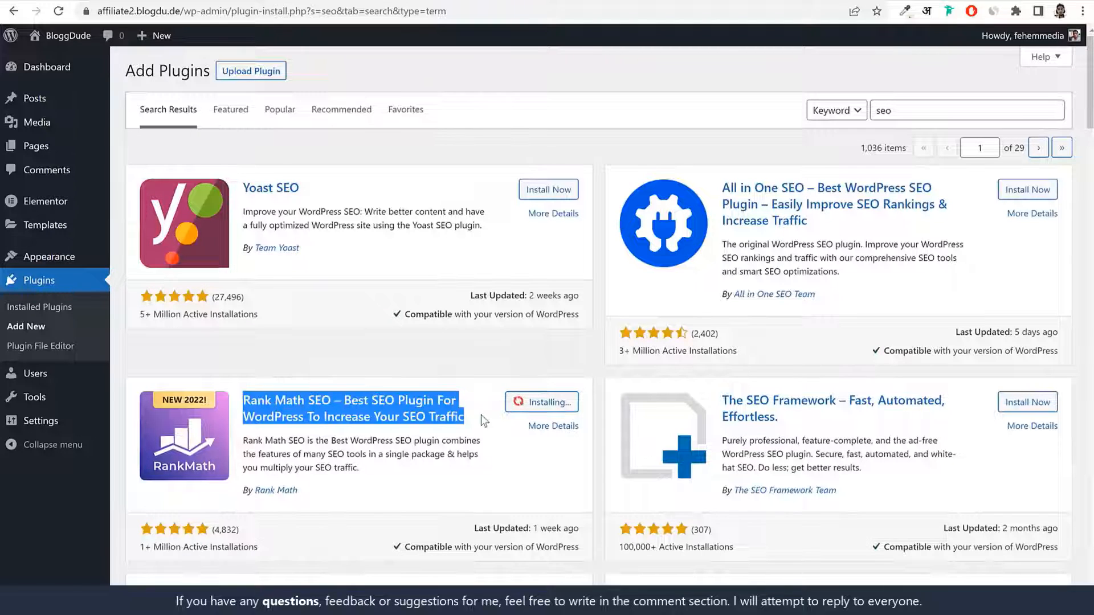
{"action": "left_click", "coordinate": [483, 421]}
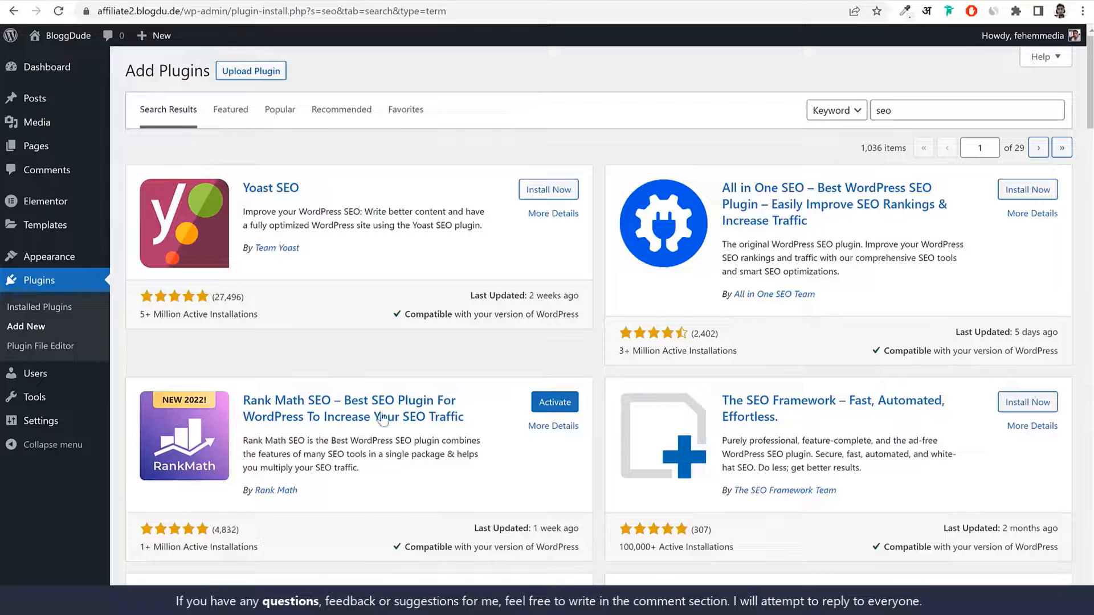
Bulk-activate all the plugins in the installed plugins list
{"action": "left_click", "coordinate": [61, 281]}
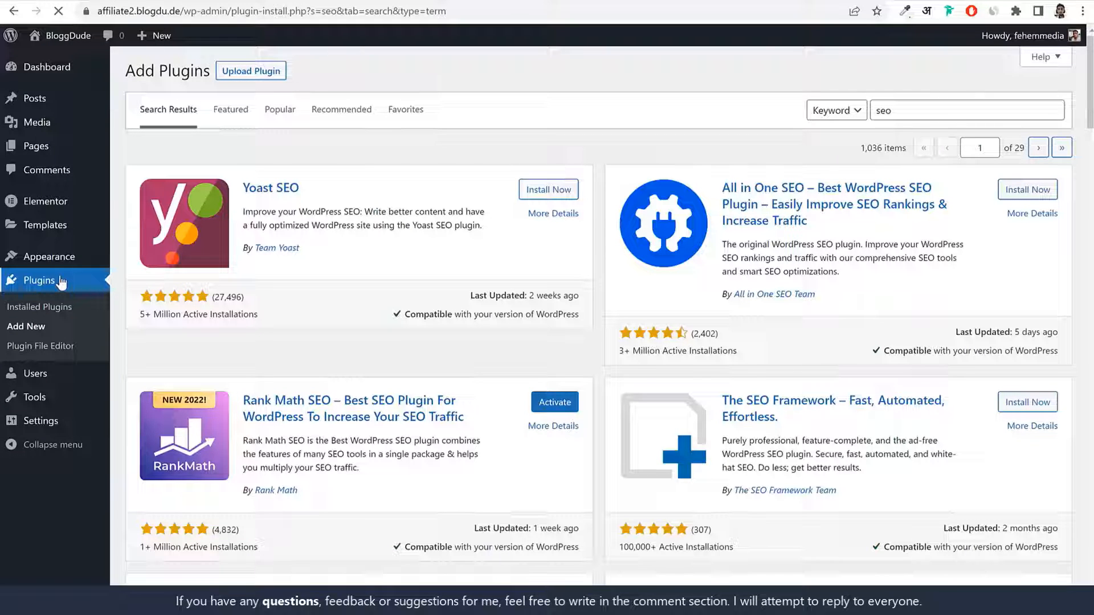
{"action": "scroll", "coordinate": [402, 377], "scroll_direction": "down", "scroll_amount": 3}
{"action": "scroll", "coordinate": [402, 377], "scroll_direction": "up", "scroll_amount": 3}
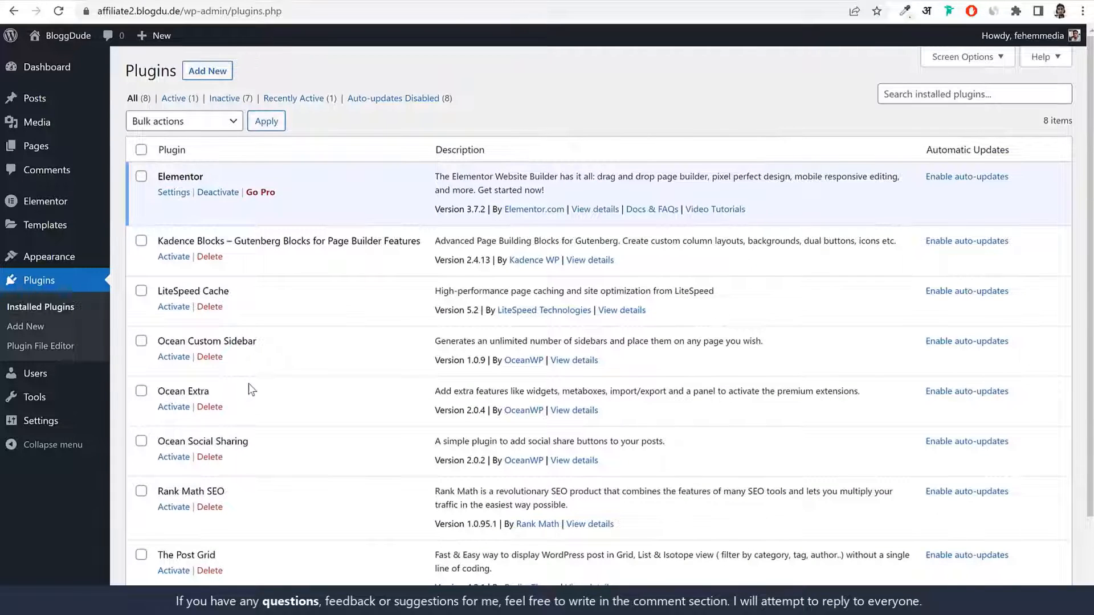
{"action": "scroll", "coordinate": [248, 384], "scroll_direction": "down", "scroll_amount": 3}
{"action": "scroll", "coordinate": [273, 398], "scroll_direction": "up", "scroll_amount": 3}
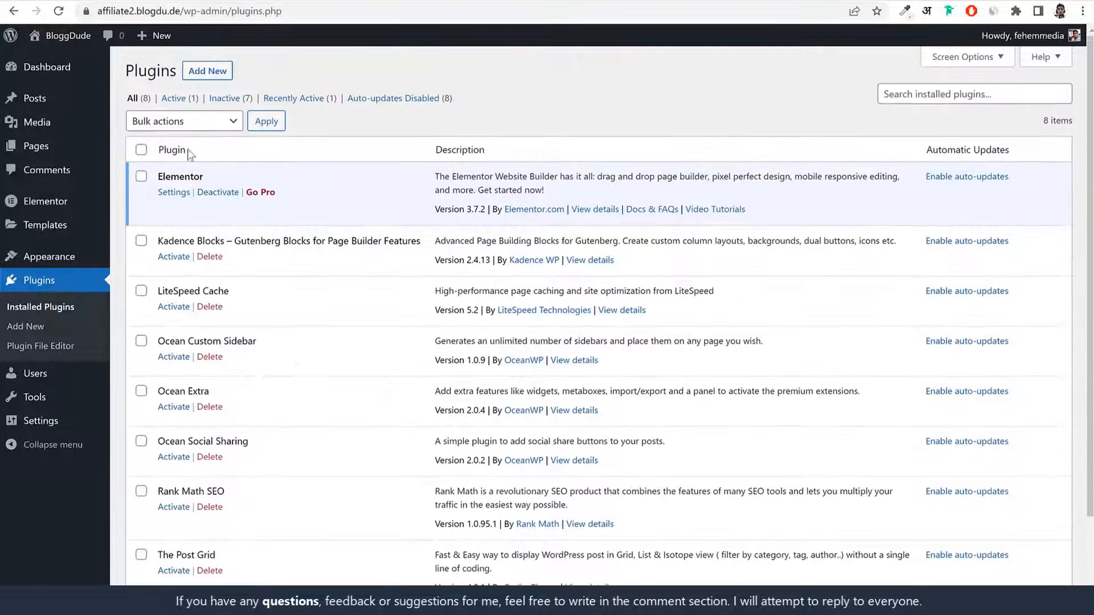
{"action": "left_click", "coordinate": [141, 150]}
{"action": "scroll", "coordinate": [251, 335], "scroll_direction": "down", "scroll_amount": 1}
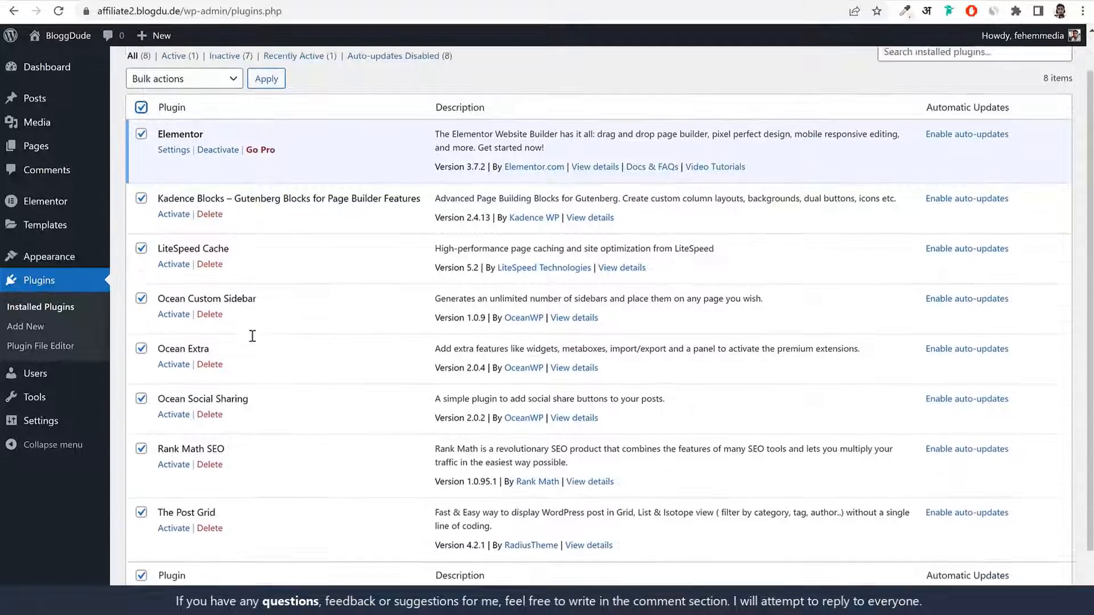
{"action": "scroll", "coordinate": [256, 330], "scroll_direction": "up", "scroll_amount": 1}
{"action": "left_click", "coordinate": [185, 124]}
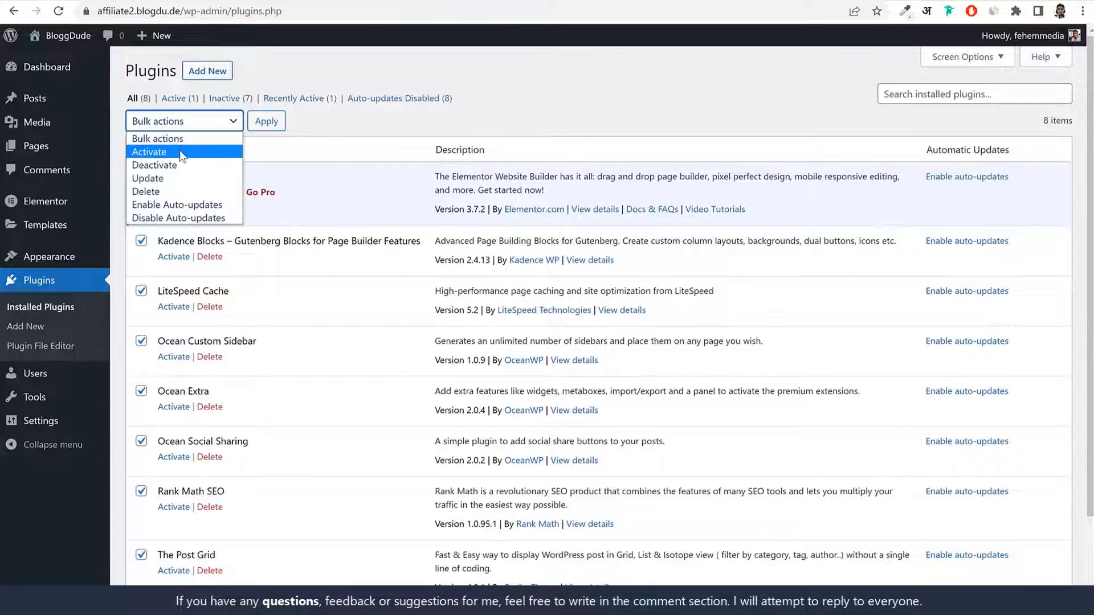
{"action": "left_click", "coordinate": [180, 150]}
{"action": "left_click", "coordinate": [271, 125]}
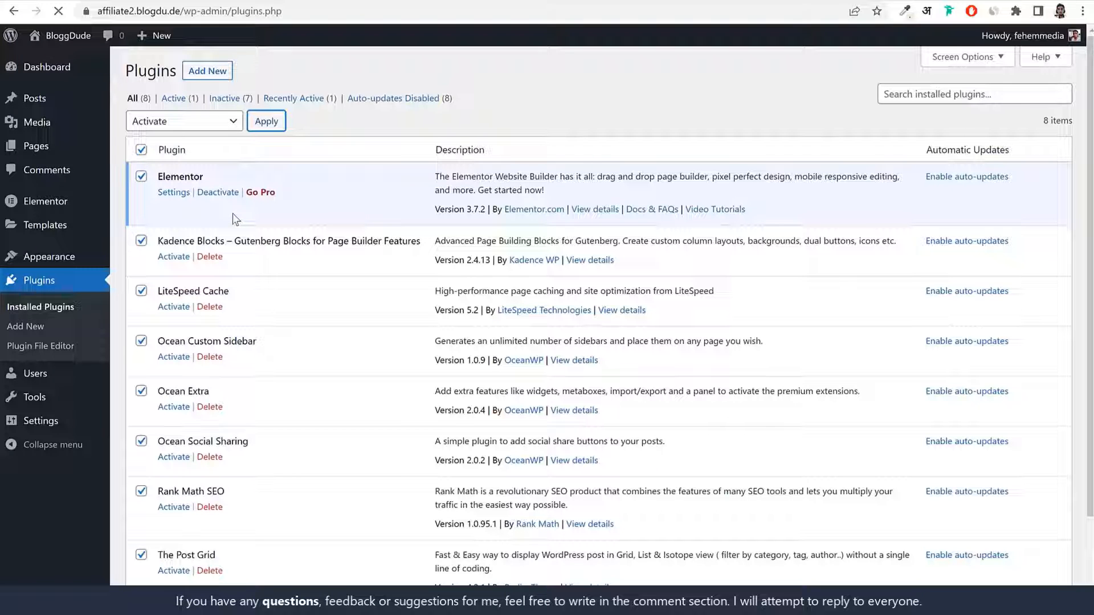
{"action": "scroll", "coordinate": [329, 343], "scroll_direction": "down", "scroll_amount": 2}
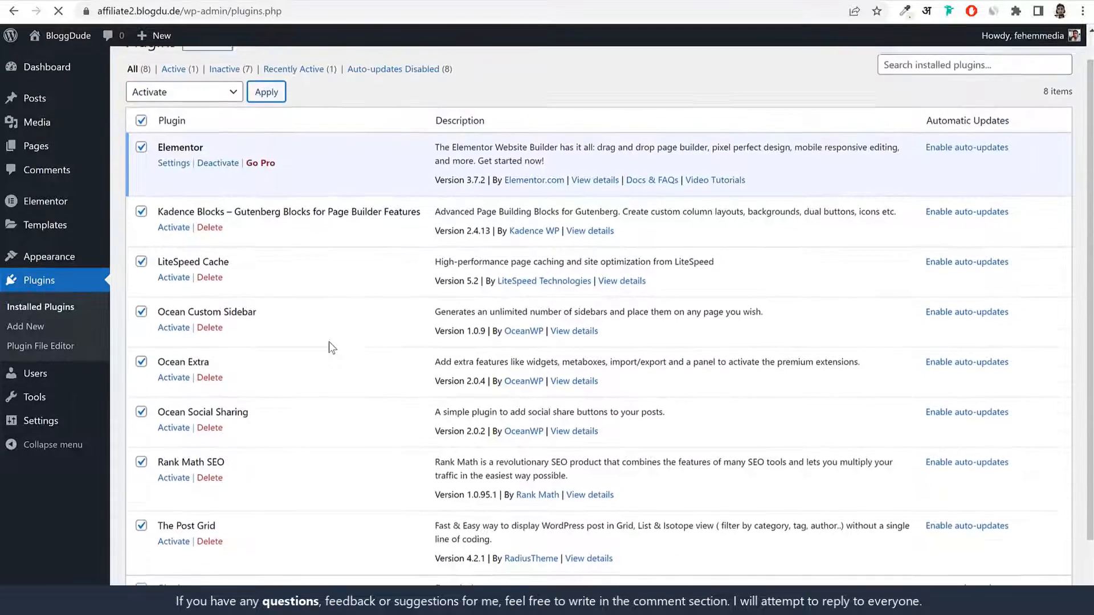
{"action": "scroll", "coordinate": [444, 315], "scroll_direction": "down", "scroll_amount": 2}
{"action": "scroll", "coordinate": [447, 317], "scroll_direction": "up", "scroll_amount": 4}
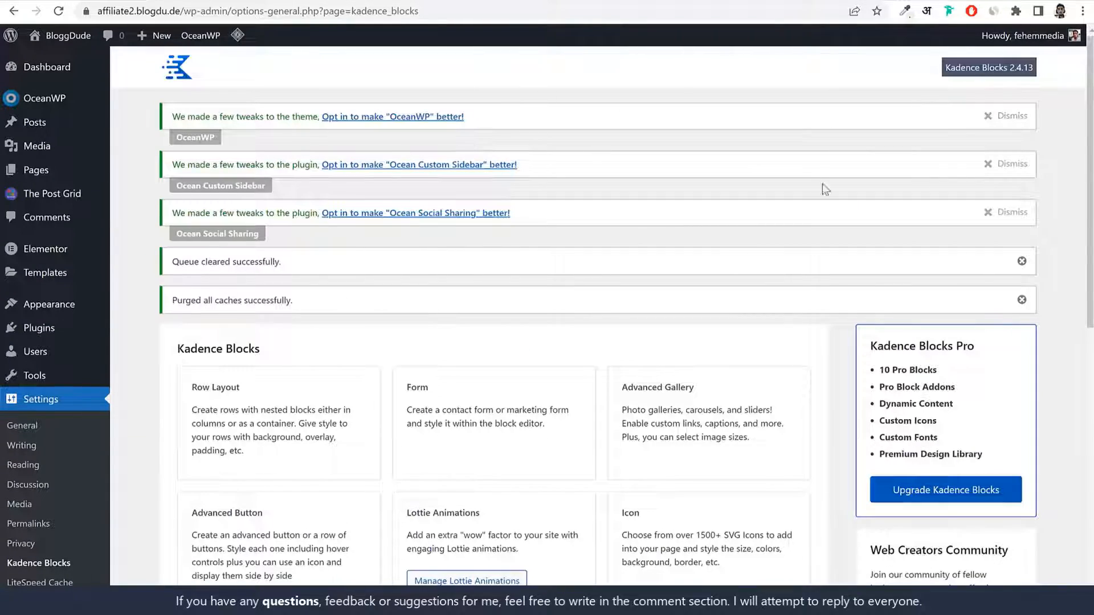
Dismiss the OceanWP, Ocean Custom Sidebar and Ocean Social Sharing opt-in notices on the dashboard and mark The Post Grid as already rated
{"action": "left_click", "coordinate": [40, 68]}
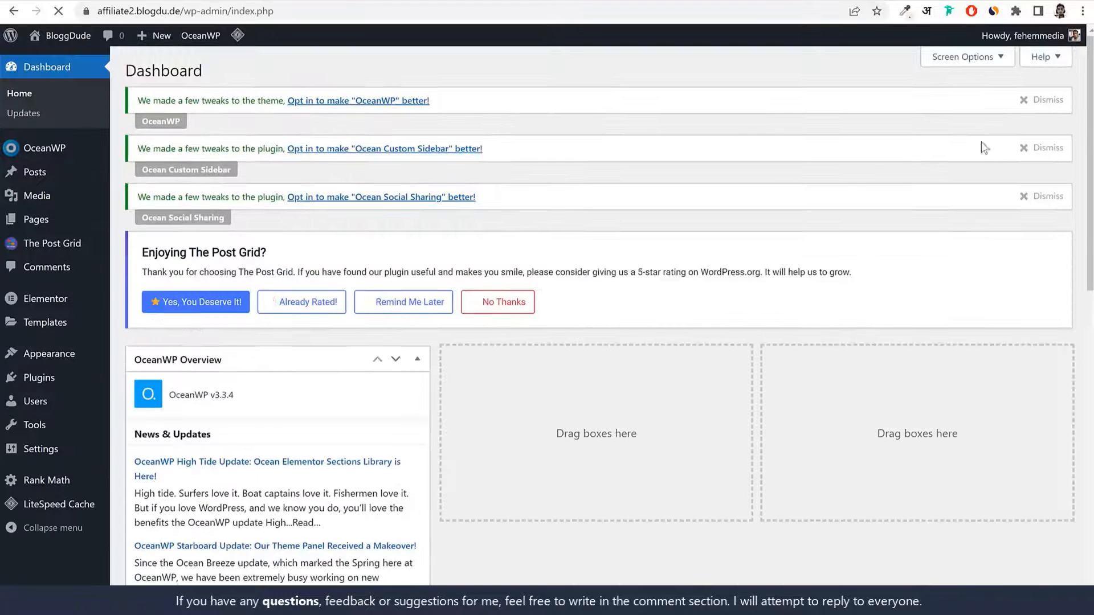
{"action": "left_click", "coordinate": [1042, 102]}
{"action": "left_click", "coordinate": [1042, 101]}
{"action": "left_click", "coordinate": [1042, 100]}
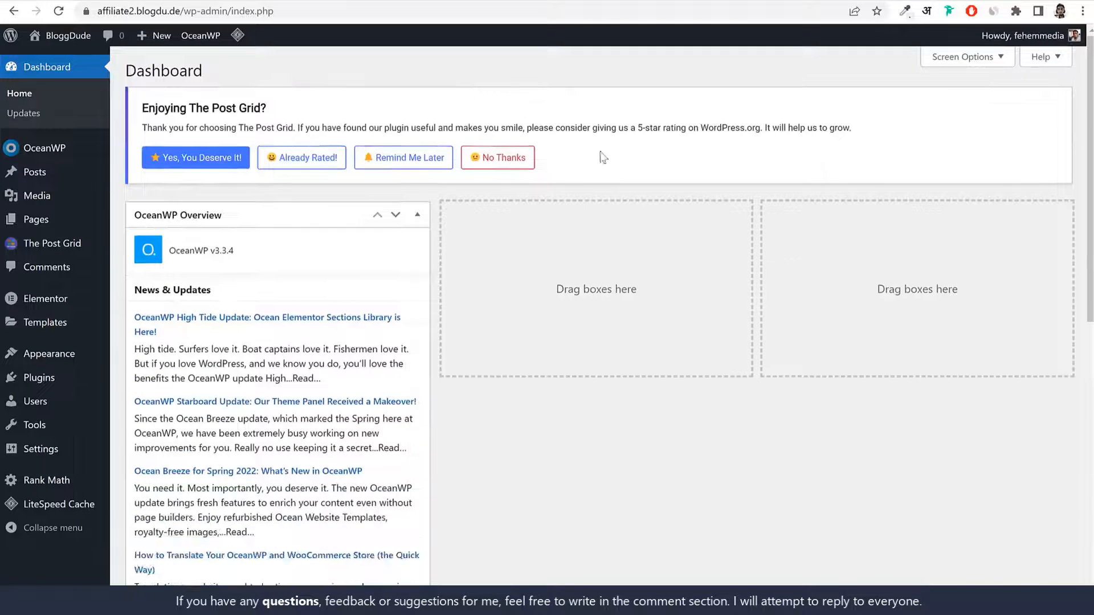
{"action": "left_click", "coordinate": [312, 169]}
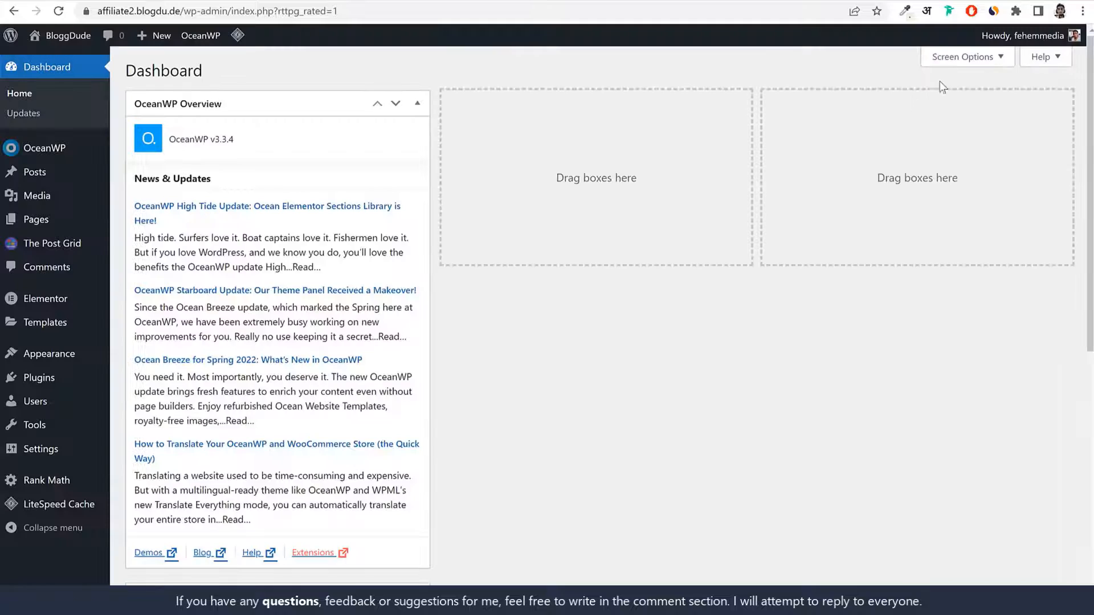
Hide the OceanWP Overview and Elementor Overview boxes from the dashboard
{"action": "left_click", "coordinate": [957, 58]}
{"action": "left_click", "coordinate": [183, 120]}
{"action": "left_click", "coordinate": [298, 118]}
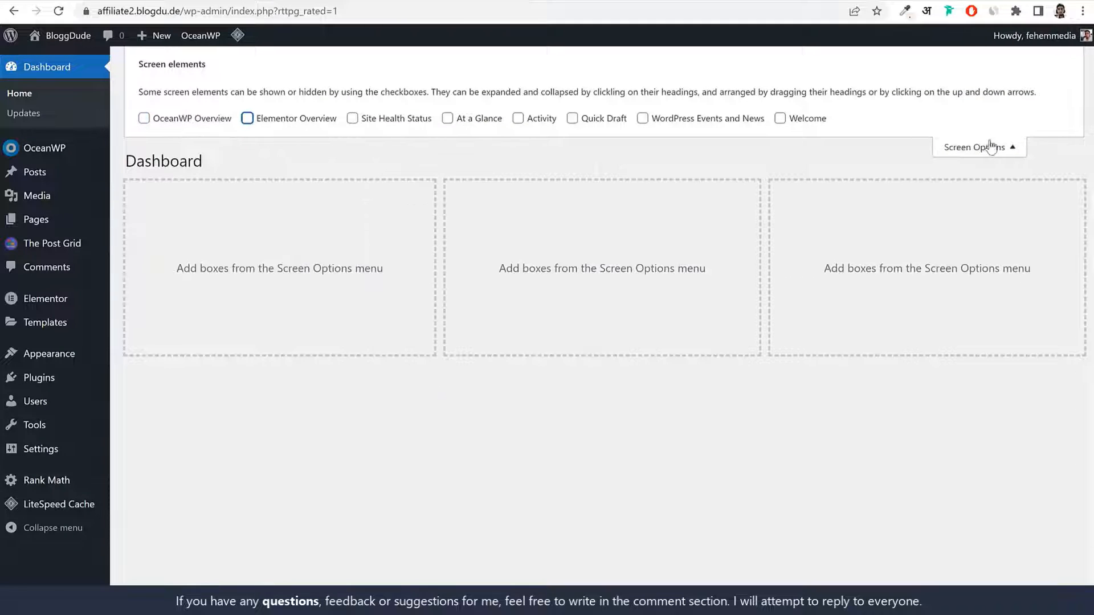
{"action": "left_click", "coordinate": [964, 147]}
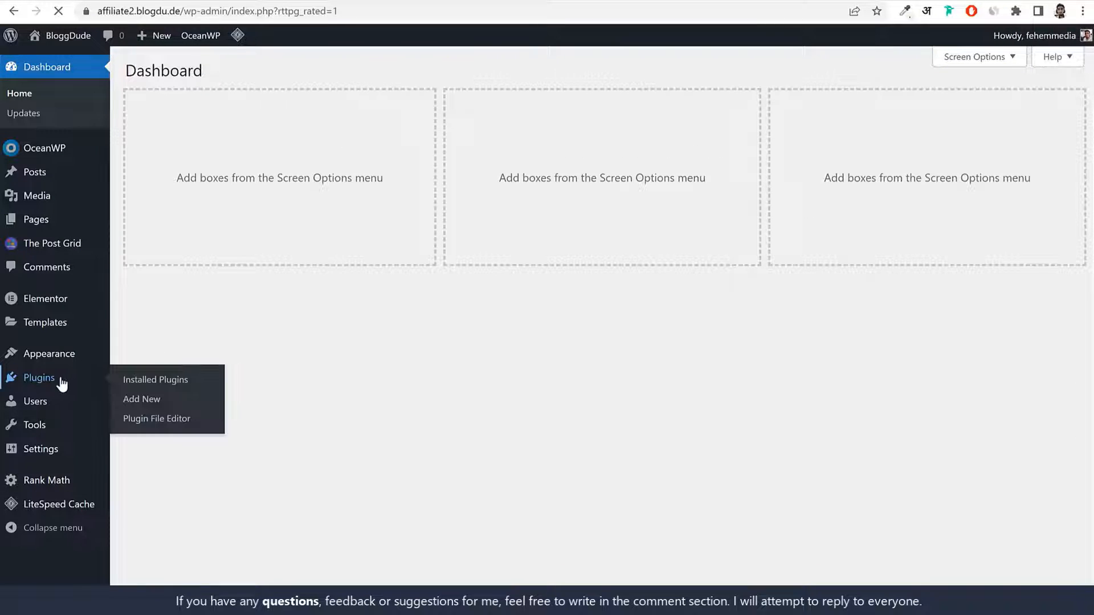
Open the installed plugins list and dismiss the Ocean Core Extensions Bundle upgrade banner
{"action": "left_click", "coordinate": [58, 381]}
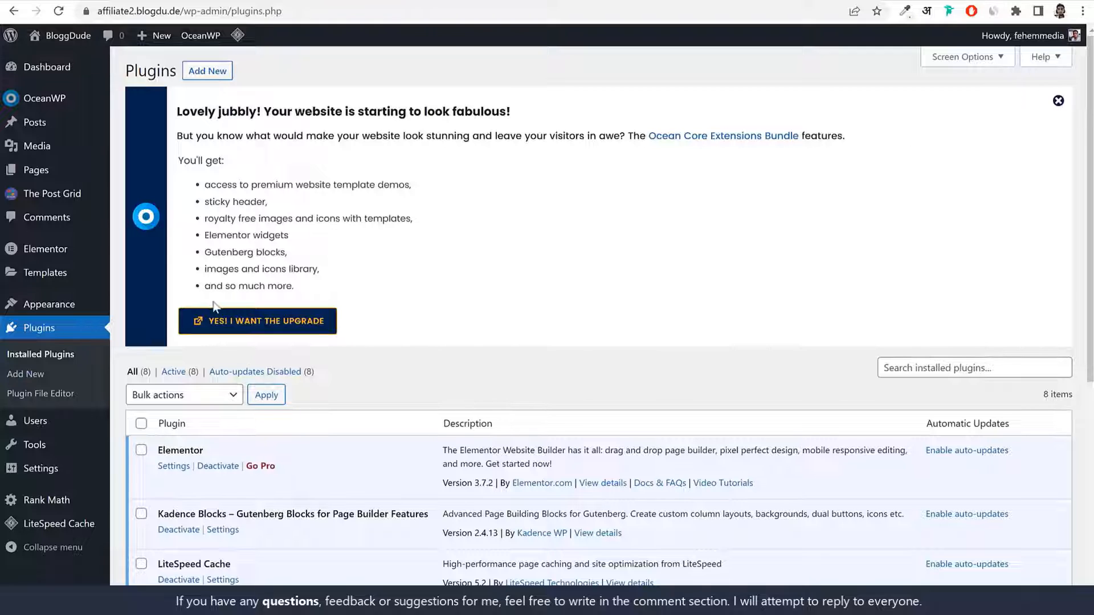
{"action": "left_click", "coordinate": [1057, 102]}
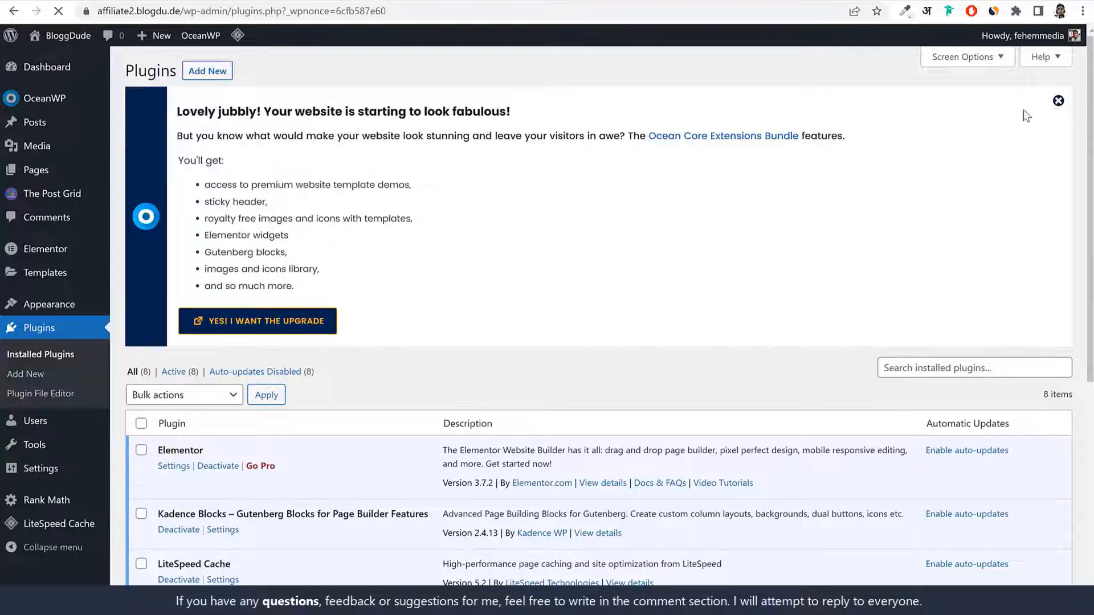
{"action": "scroll", "coordinate": [944, 284], "scroll_direction": "down", "scroll_amount": 2}
{"action": "scroll", "coordinate": [974, 267], "scroll_direction": "up", "scroll_amount": 2}
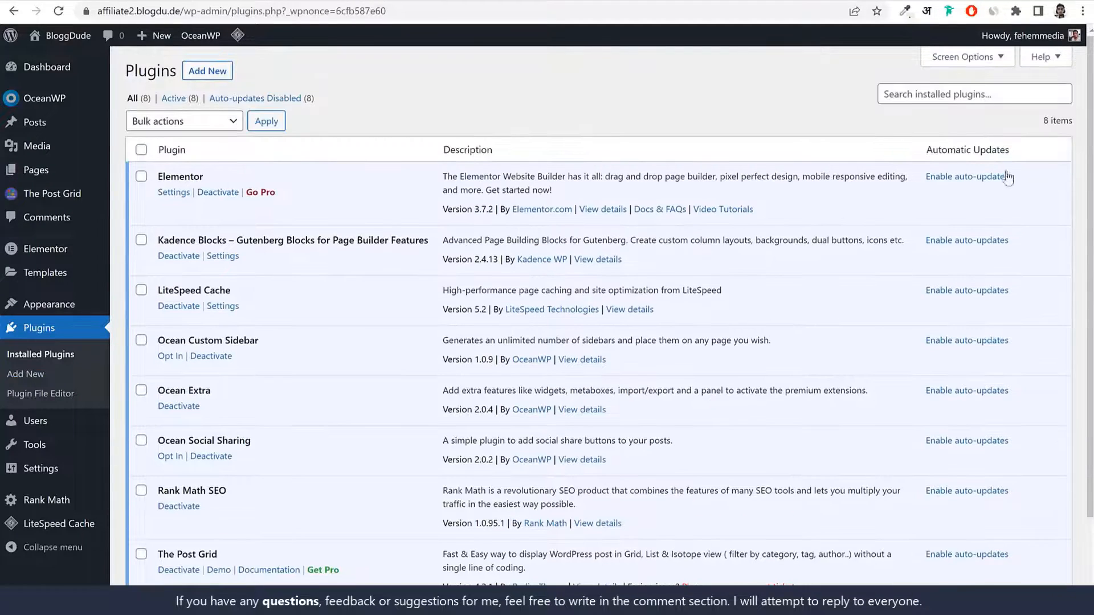
Enable auto-updates in bulk for all the installed plugins
{"action": "scroll", "coordinate": [969, 194], "scroll_direction": "down", "scroll_amount": 2}
{"action": "scroll", "coordinate": [513, 171], "scroll_direction": "up", "scroll_amount": 2}
{"action": "left_click", "coordinate": [171, 121]}
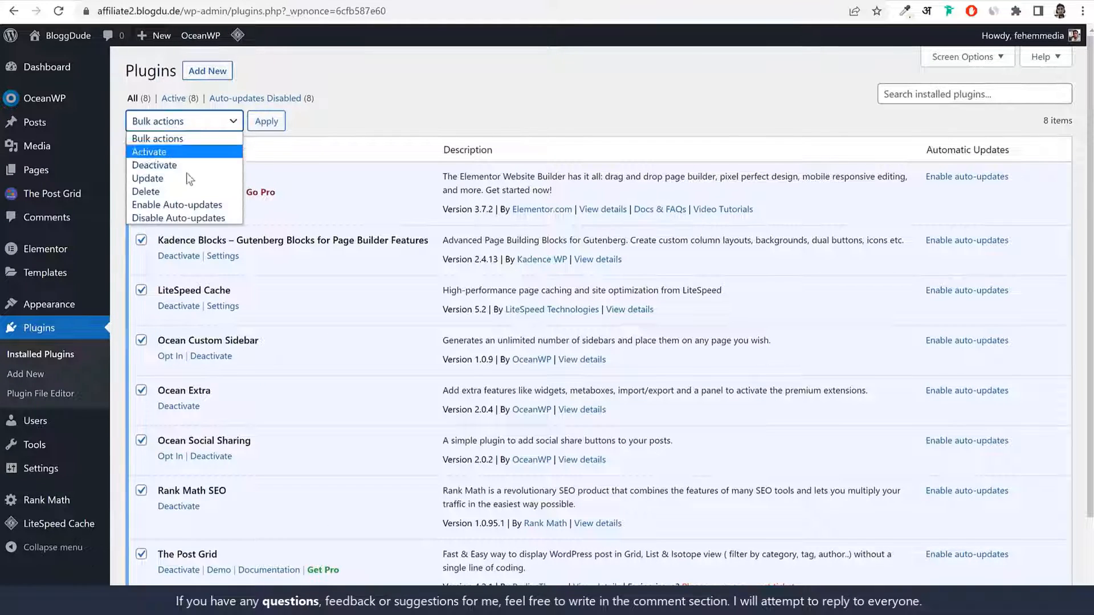
{"action": "left_click", "coordinate": [175, 209]}
{"action": "left_click", "coordinate": [266, 121]}
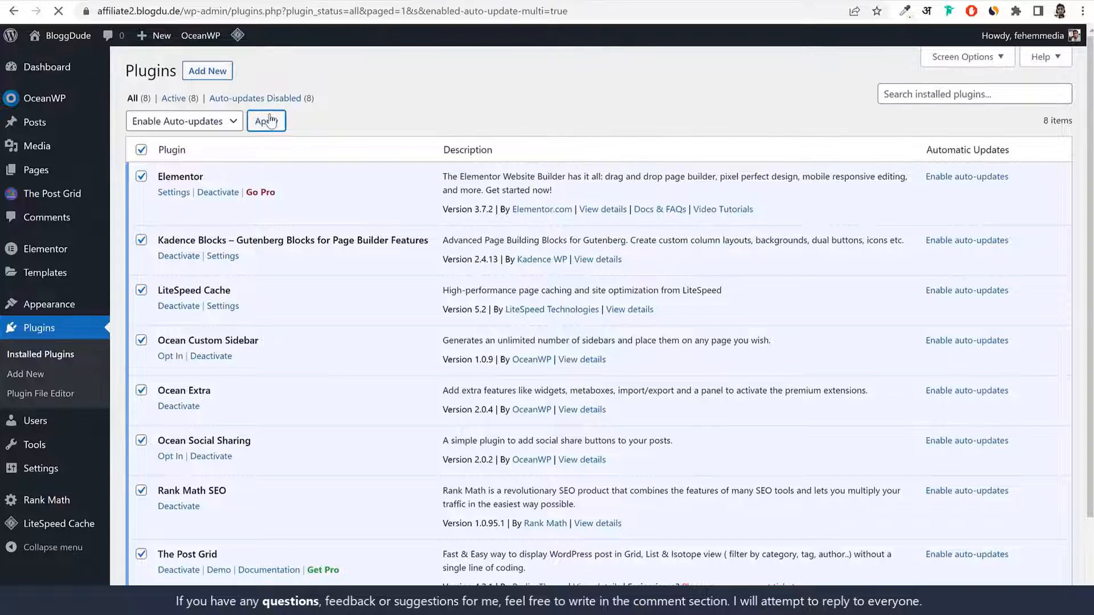
Deactivate the LiteSpeed Cache plugin
{"action": "scroll", "coordinate": [544, 242], "scroll_direction": "down", "scroll_amount": 3}
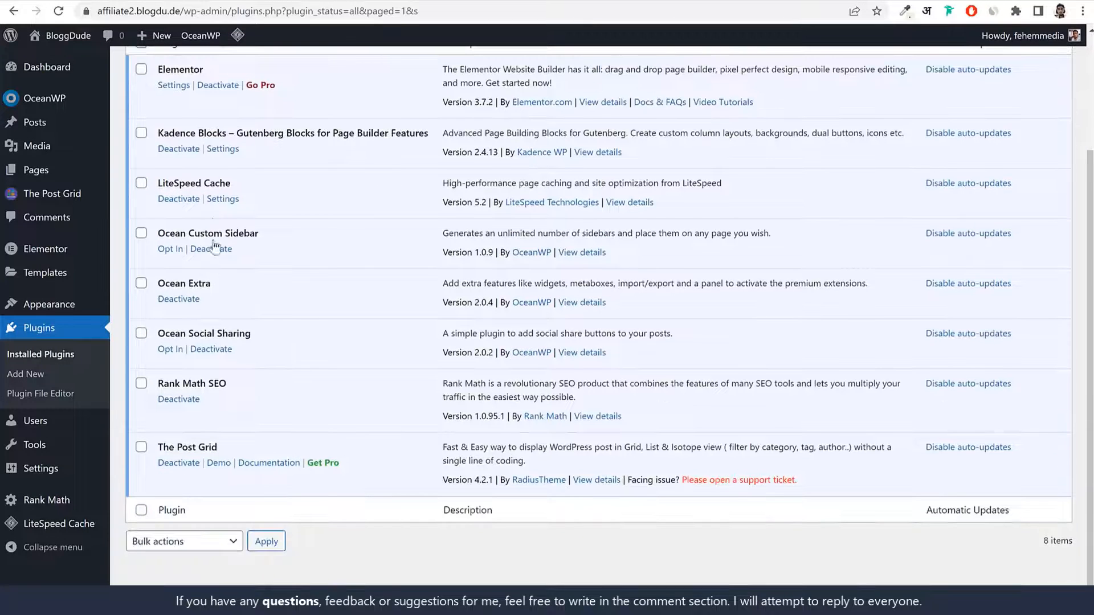
{"action": "left_click", "coordinate": [172, 200]}
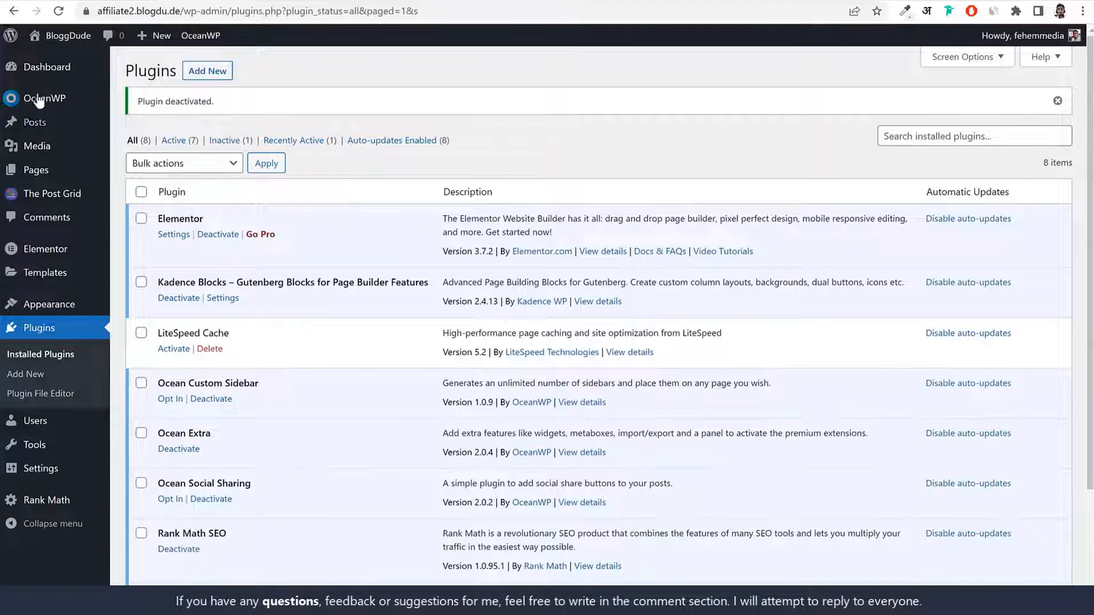
Connect the site to the free Rank Math account and activate the Rank Math Free Plan
{"action": "left_click", "coordinate": [40, 67]}
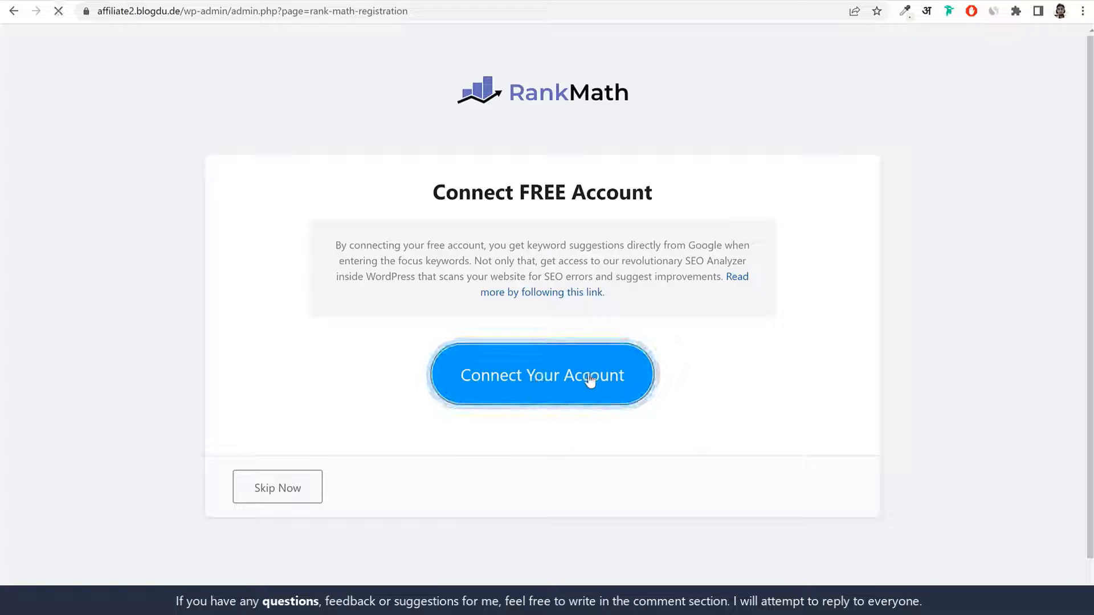
{"action": "left_click", "coordinate": [578, 378]}
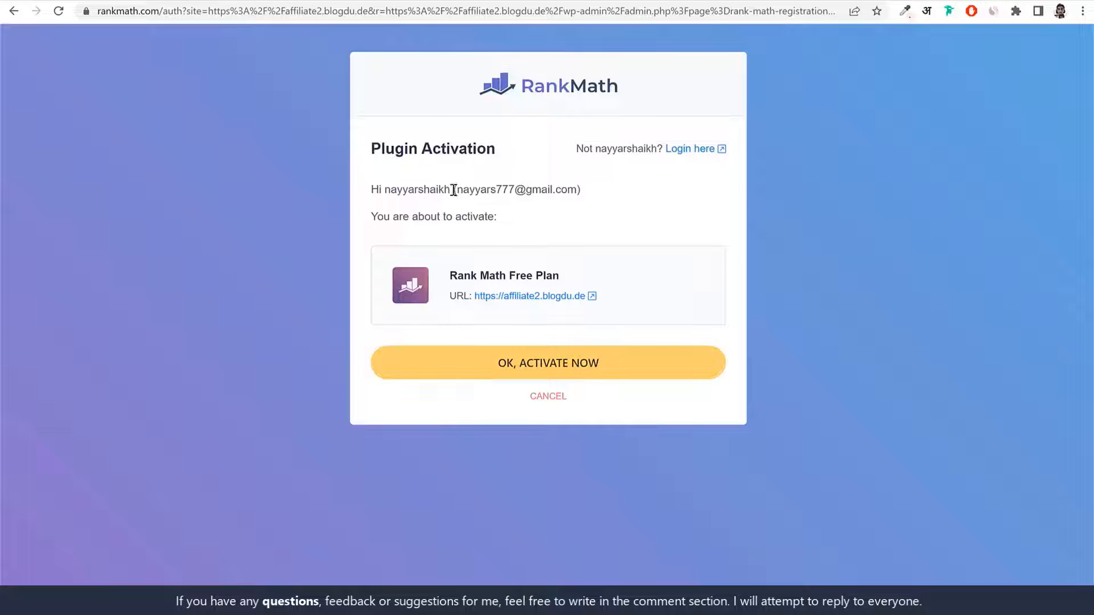
{"action": "left_click_drag", "start_coordinate": [451, 189], "coordinate": [591, 197]}
{"action": "left_click", "coordinate": [591, 198]}
{"action": "left_click", "coordinate": [613, 372]}
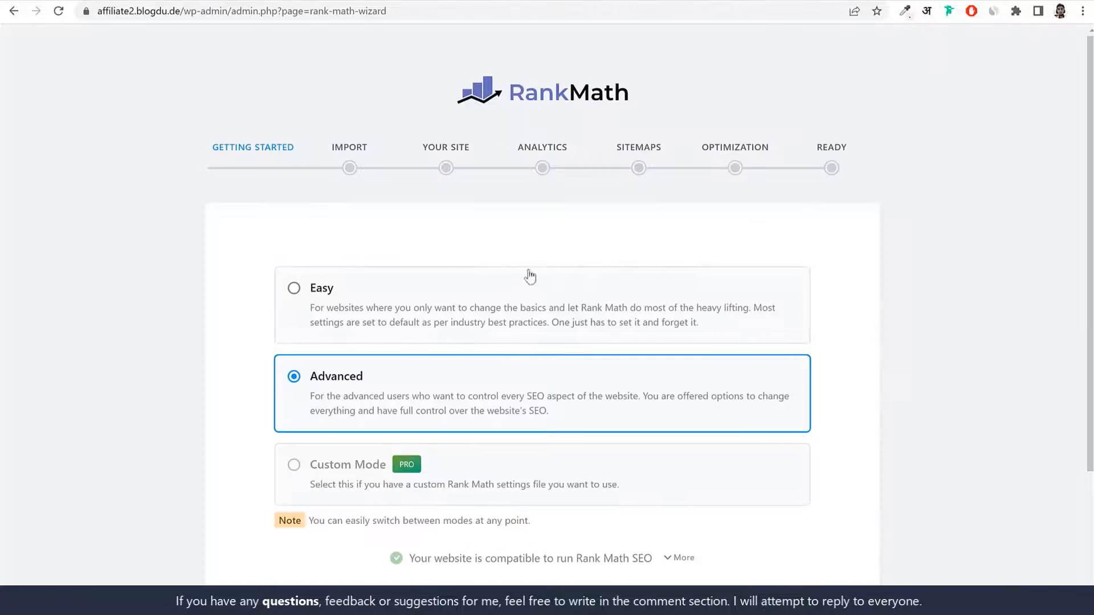
Start the Rank Math setup wizard in Advanced mode
{"action": "scroll", "coordinate": [581, 302], "scroll_direction": "down", "scroll_amount": 2}
{"action": "scroll", "coordinate": [384, 283], "scroll_direction": "up", "scroll_amount": 2}
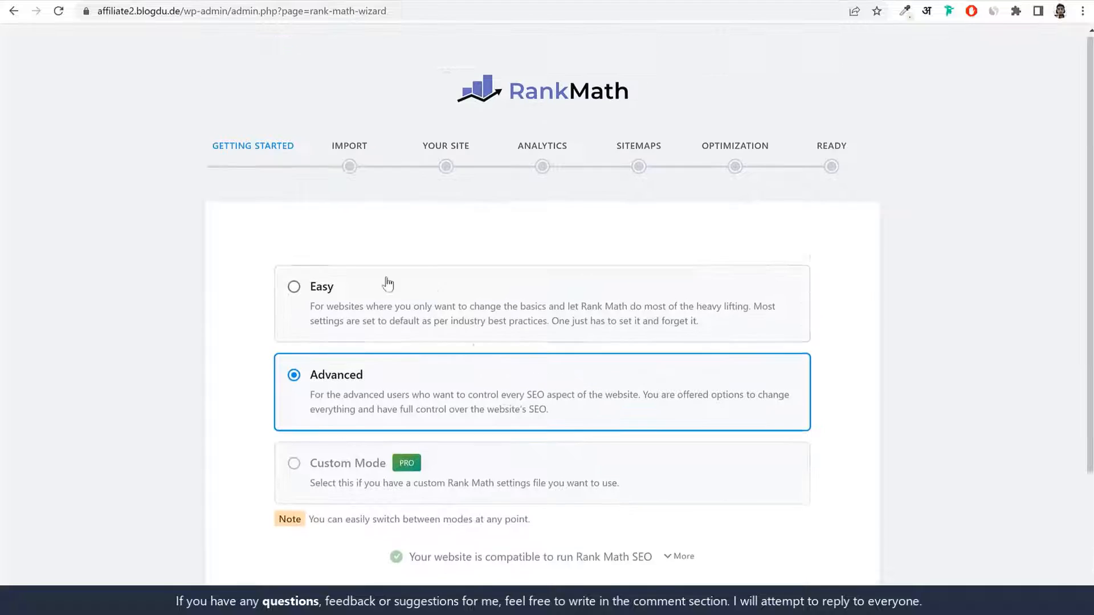
{"action": "scroll", "coordinate": [324, 345], "scroll_direction": "down", "scroll_amount": 2}
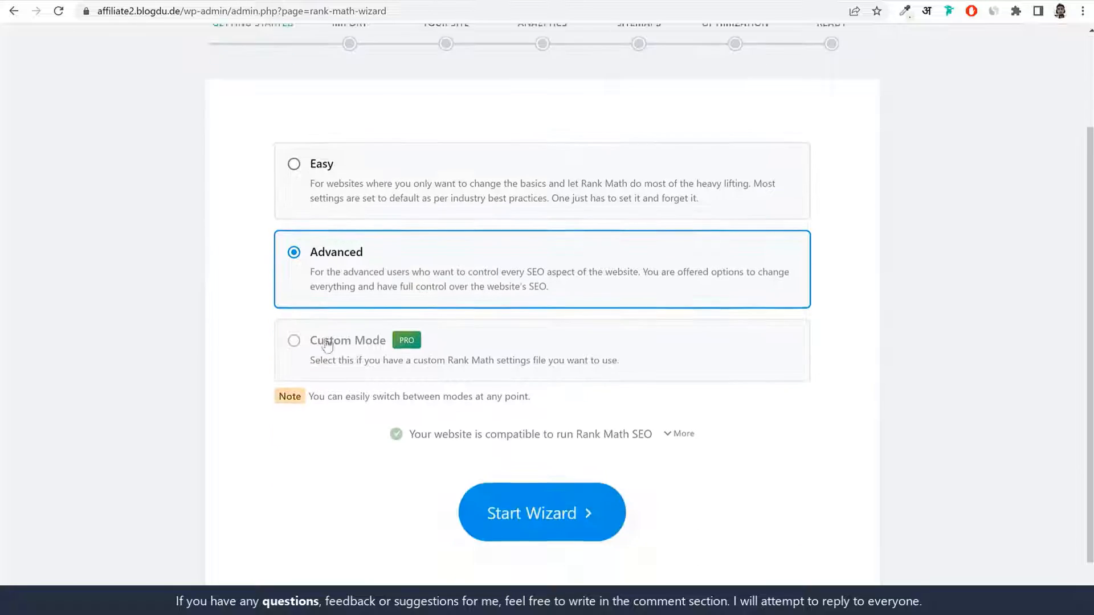
{"action": "left_click", "coordinate": [568, 501]}
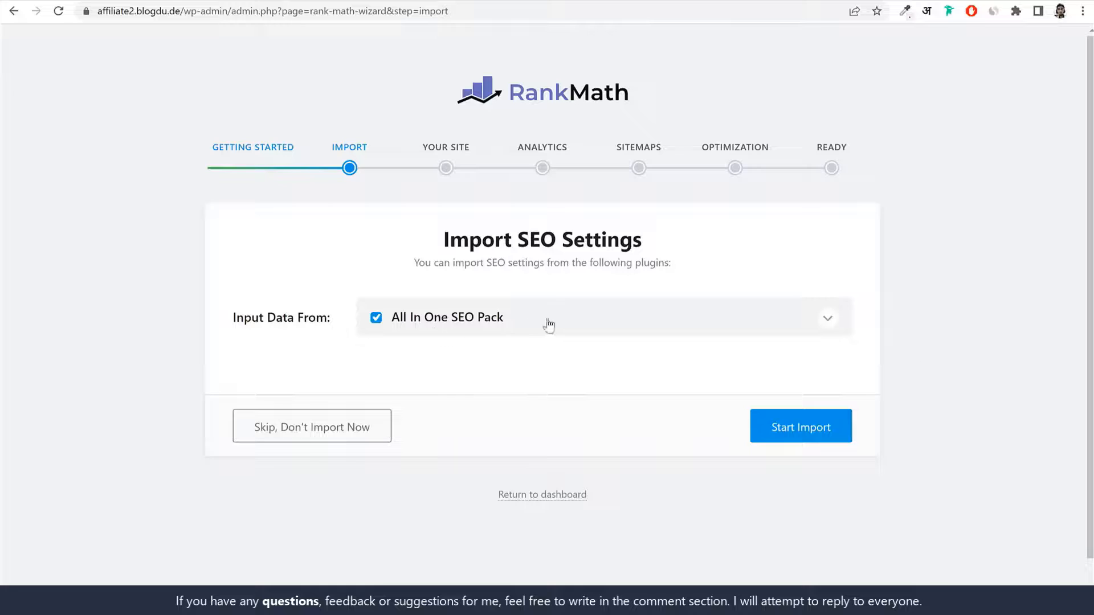
Import the SEO settings from All In One SEO Pack and continue to the site details
{"action": "left_click_drag", "start_coordinate": [548, 326], "coordinate": [469, 339]}
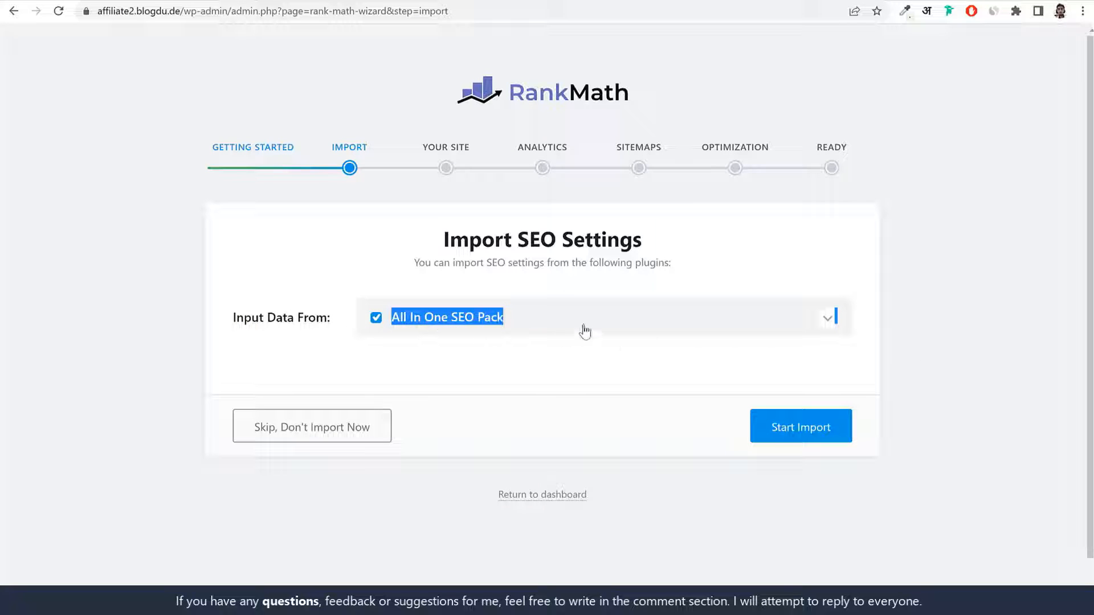
{"action": "left_click", "coordinate": [397, 250]}
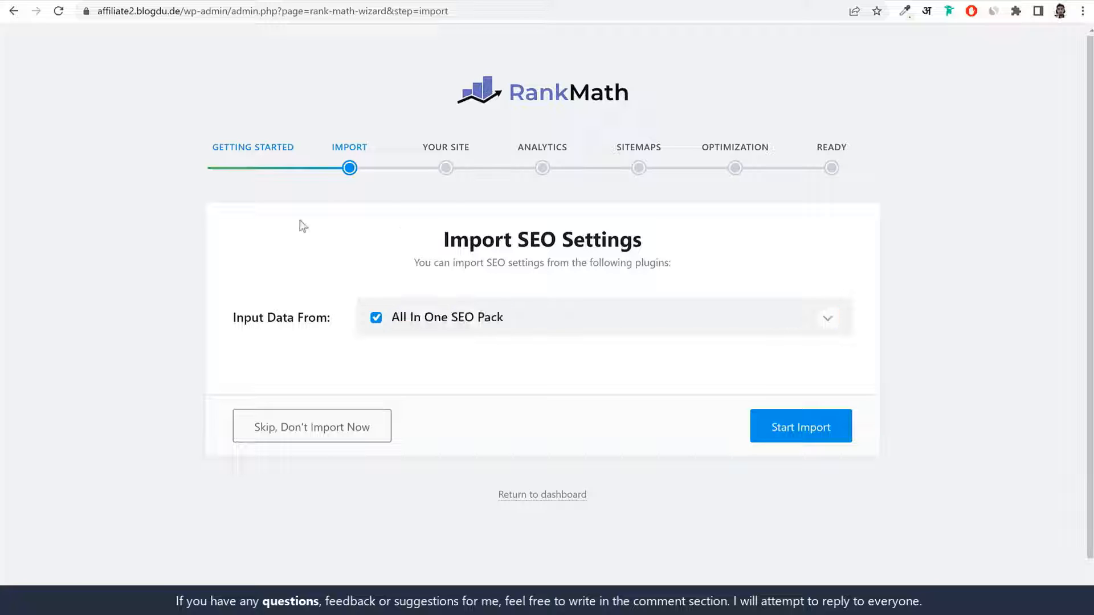
{"action": "left_click", "coordinate": [828, 432]}
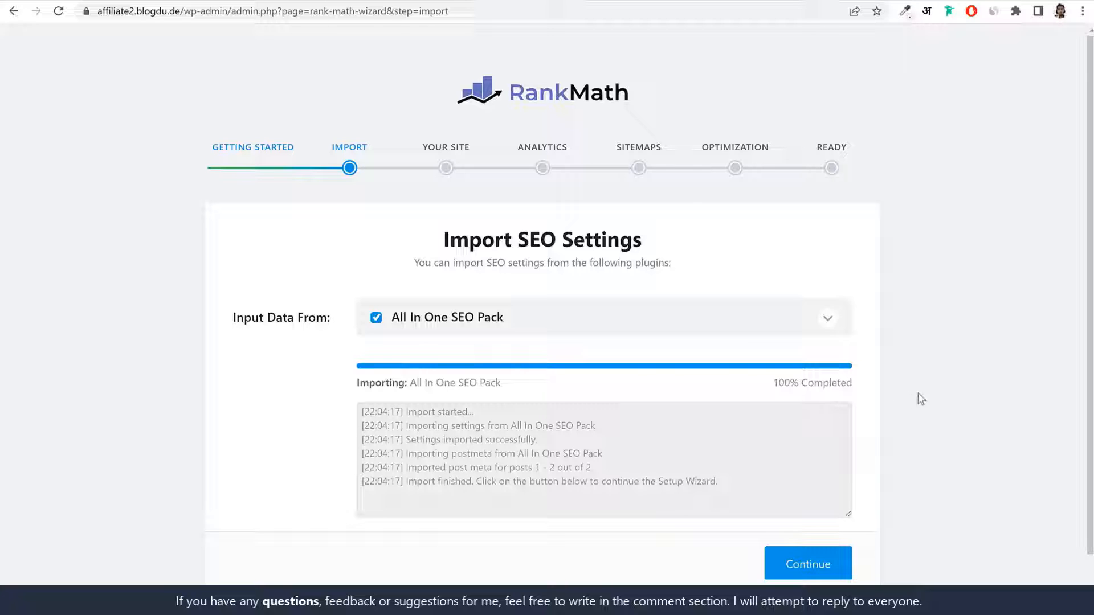
{"action": "scroll", "coordinate": [941, 416], "scroll_direction": "down", "scroll_amount": 1}
{"action": "scroll", "coordinate": [798, 410], "scroll_direction": "up", "scroll_amount": 1}
{"action": "left_click", "coordinate": [825, 575]}
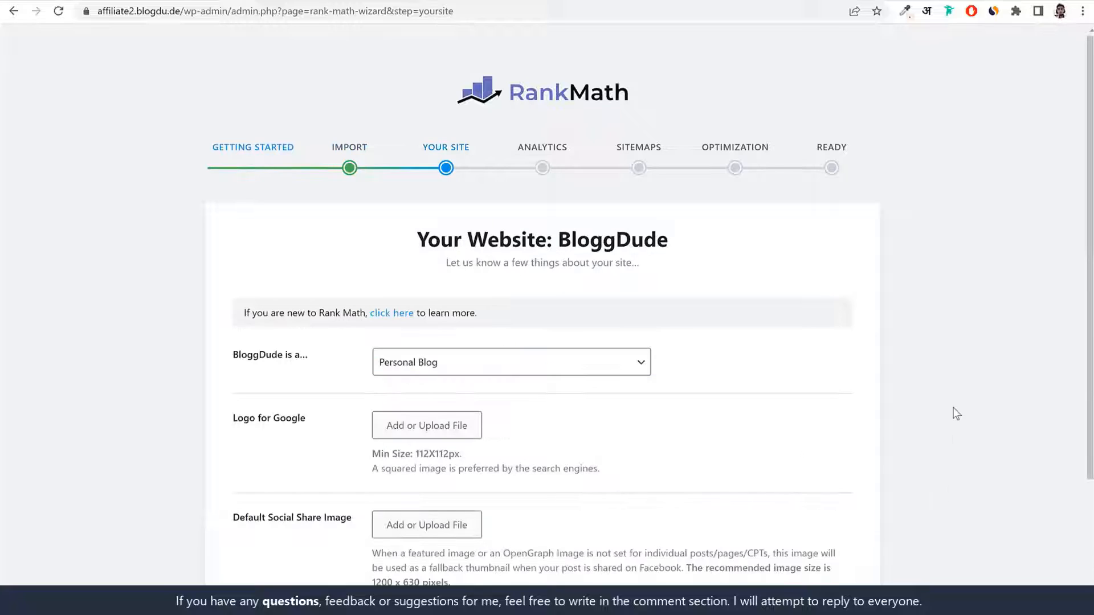
Try Webshop as the site type, look at its business types, and set the site type back to Personal Blog
{"action": "scroll", "coordinate": [912, 269], "scroll_direction": "down", "scroll_amount": 3}
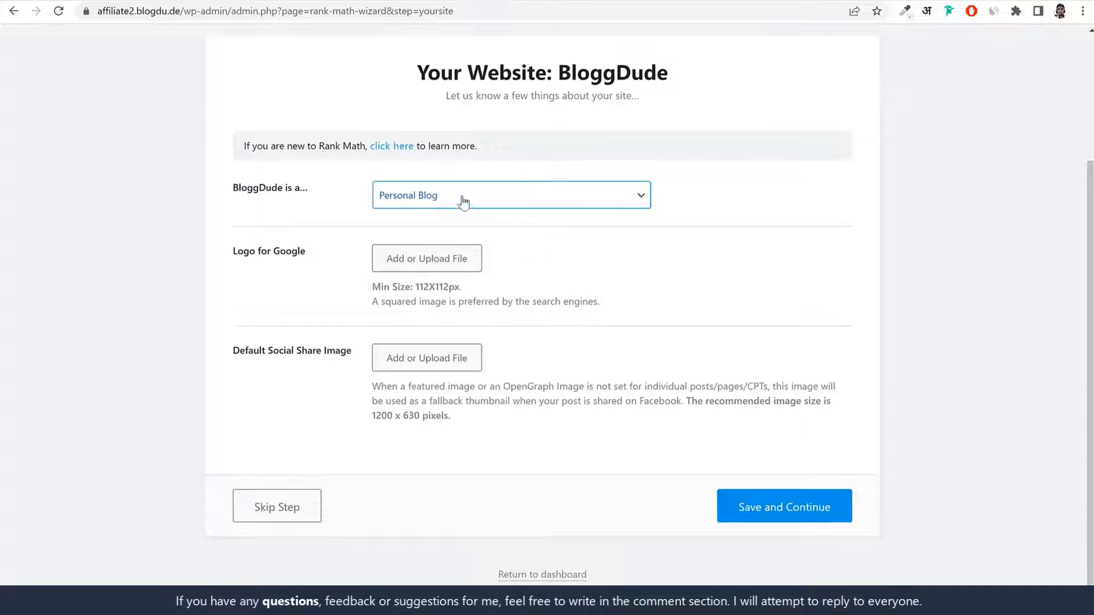
{"action": "left_click", "coordinate": [439, 205]}
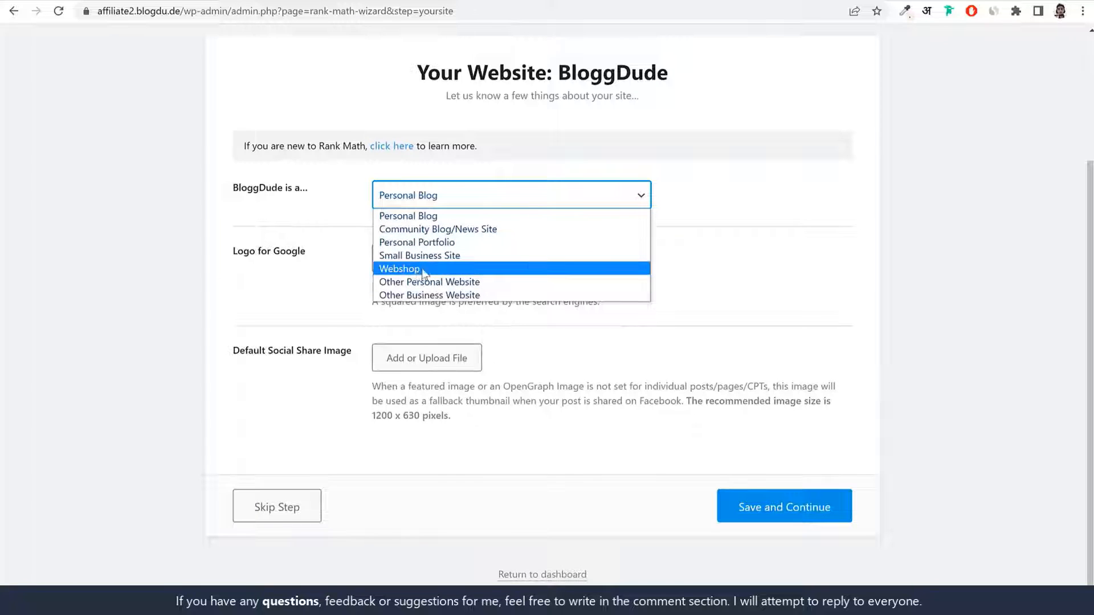
{"action": "left_click", "coordinate": [451, 269]}
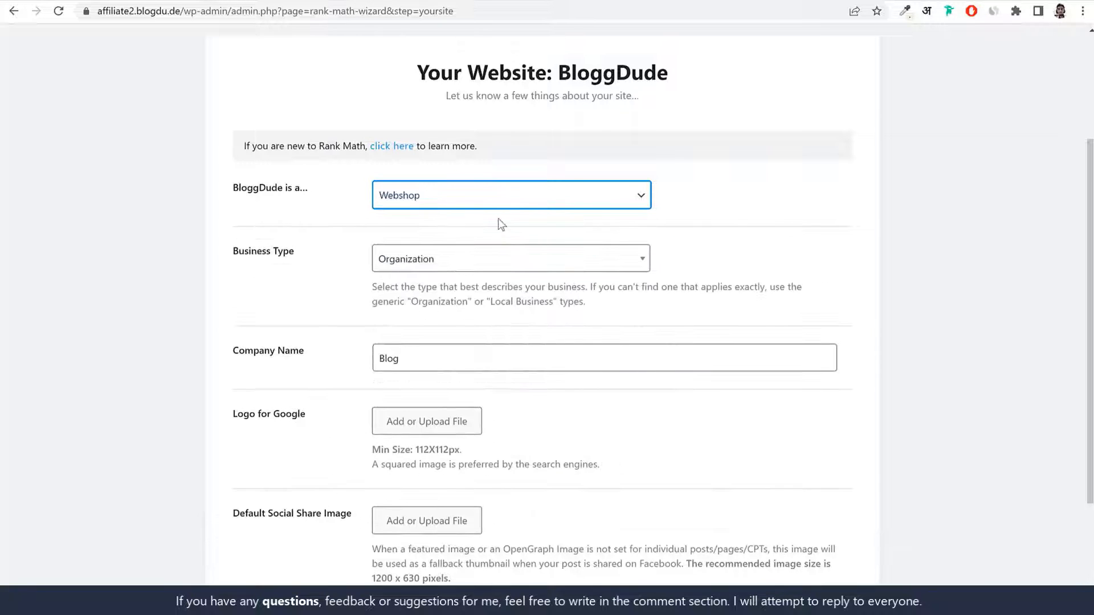
{"action": "left_click", "coordinate": [427, 256]}
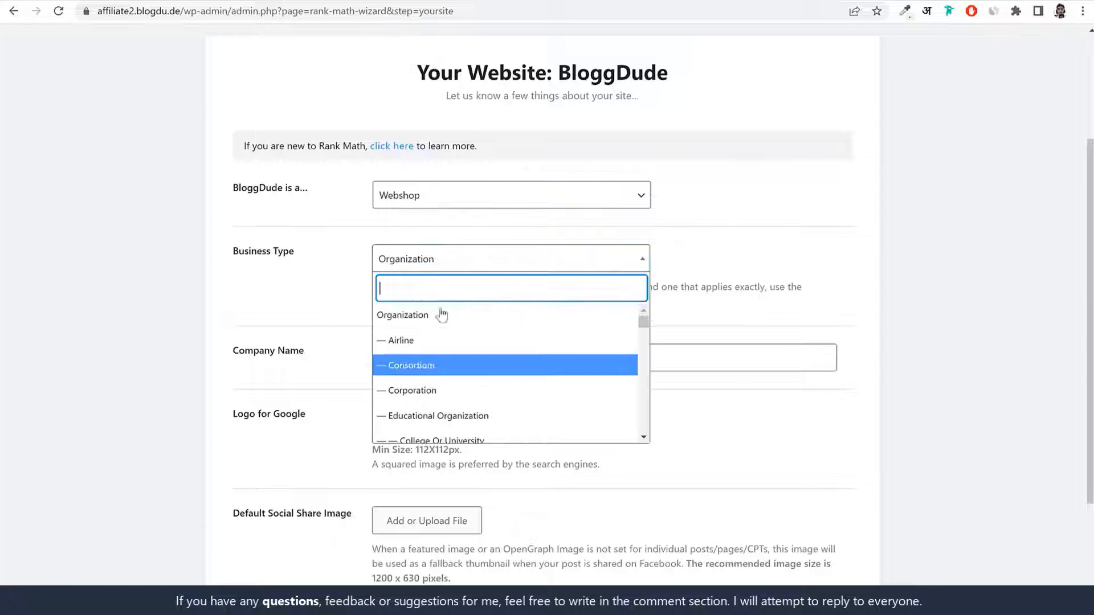
{"action": "left_click", "coordinate": [426, 199]}
{"action": "left_click", "coordinate": [429, 213]}
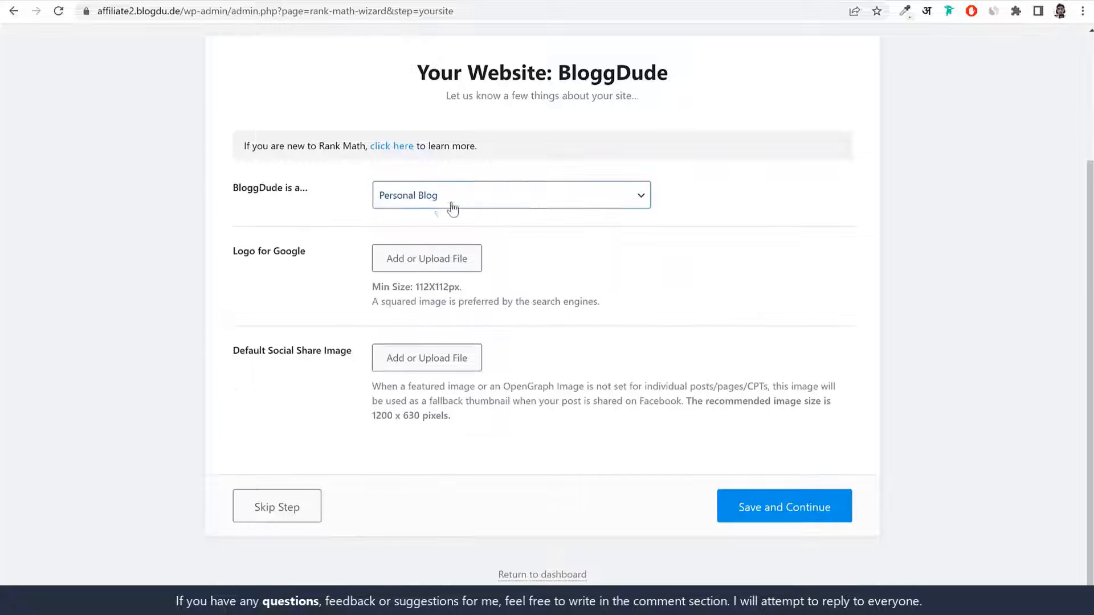
{"action": "left_click", "coordinate": [484, 206]}
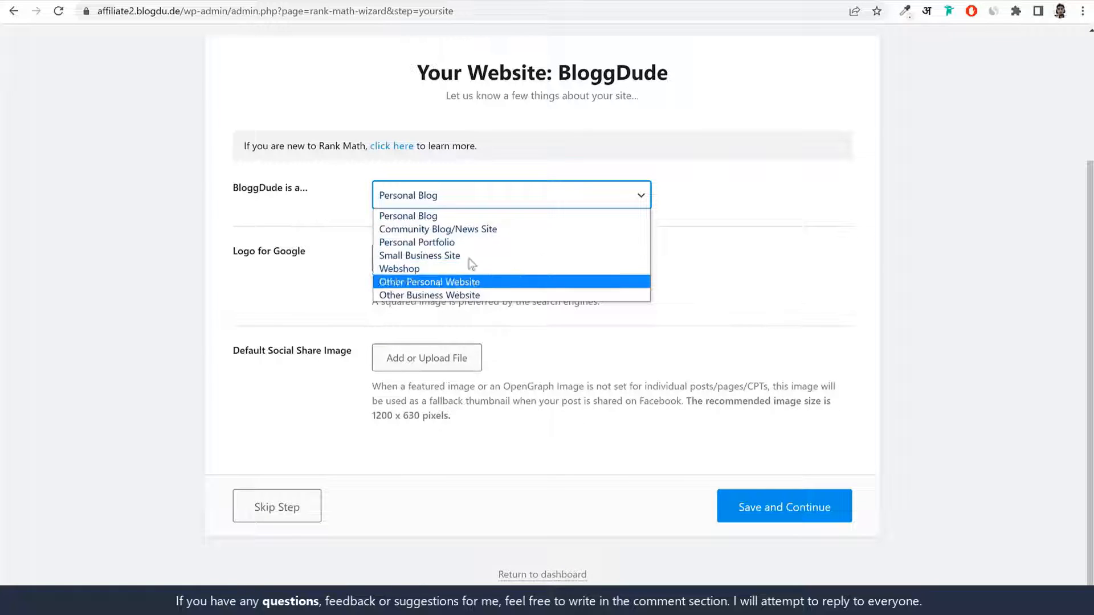
{"action": "left_click", "coordinate": [704, 224]}
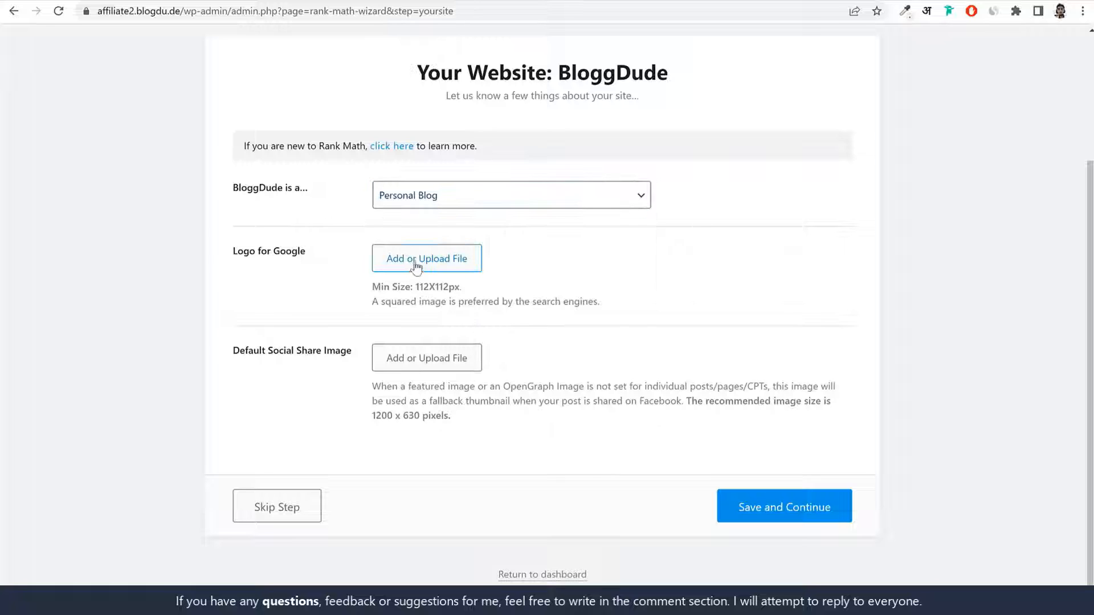
Upload the travel-retina-logo image and use it as the Logo for Google
{"action": "left_click", "coordinate": [429, 261]}
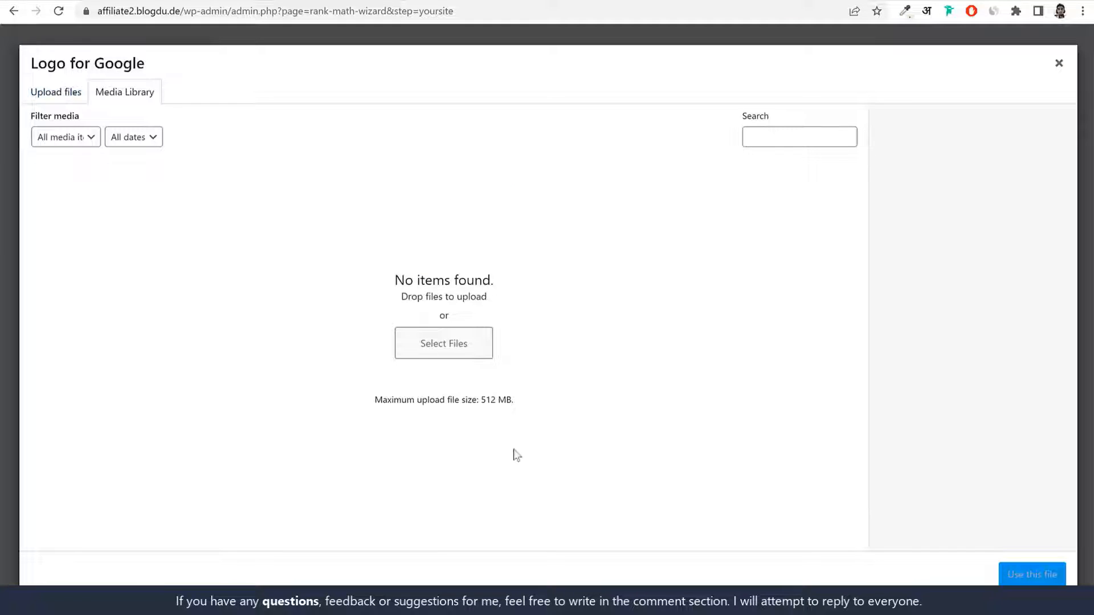
{"action": "left_click", "coordinate": [458, 343]}
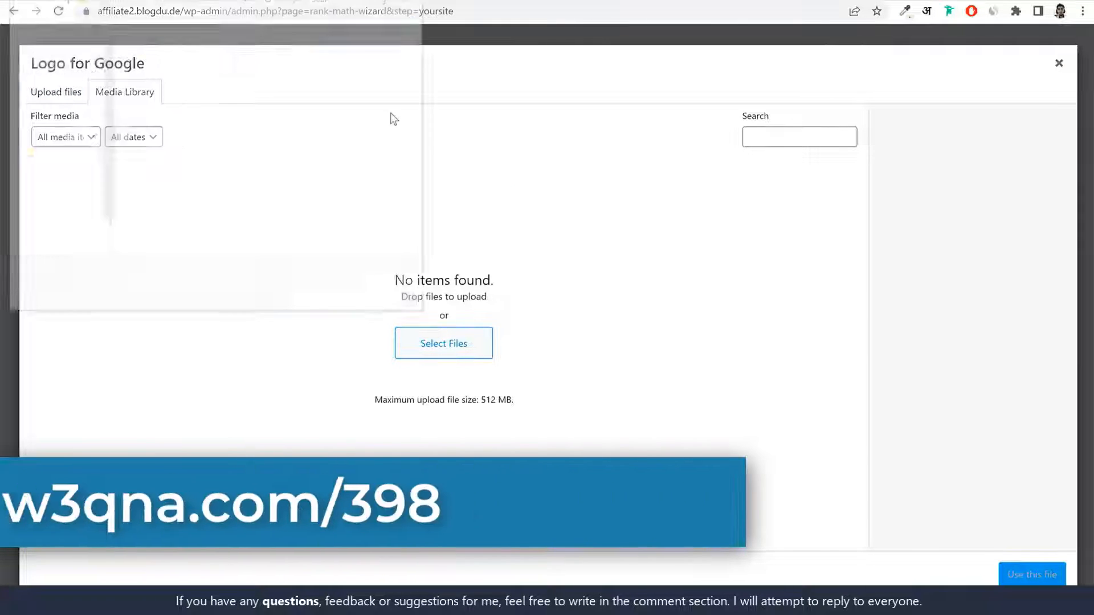
{"action": "left_click", "coordinate": [241, 227]}
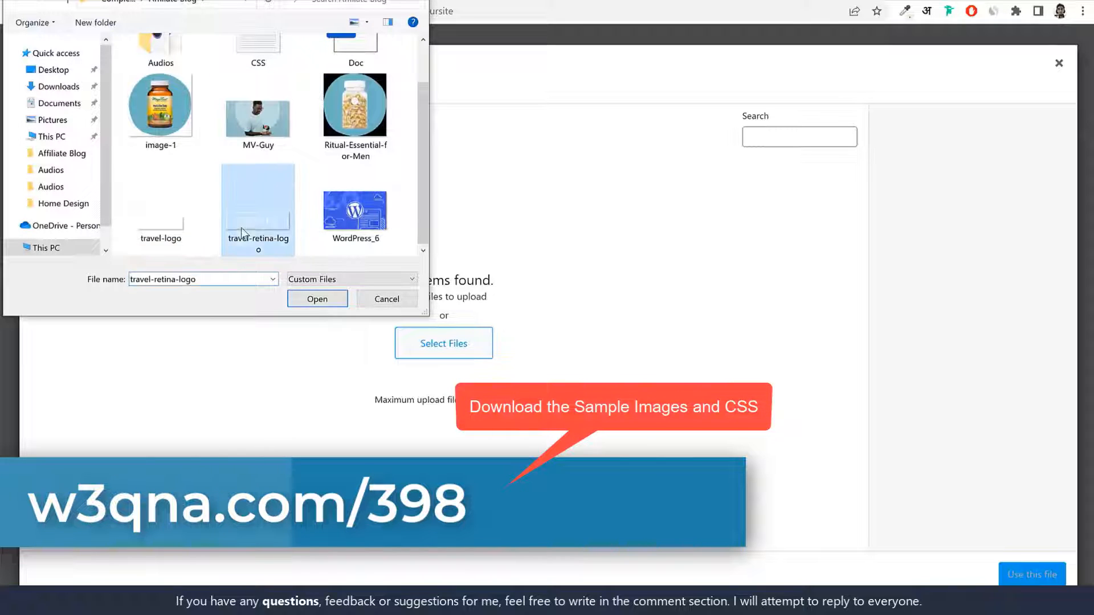
{"action": "left_click", "coordinate": [310, 301]}
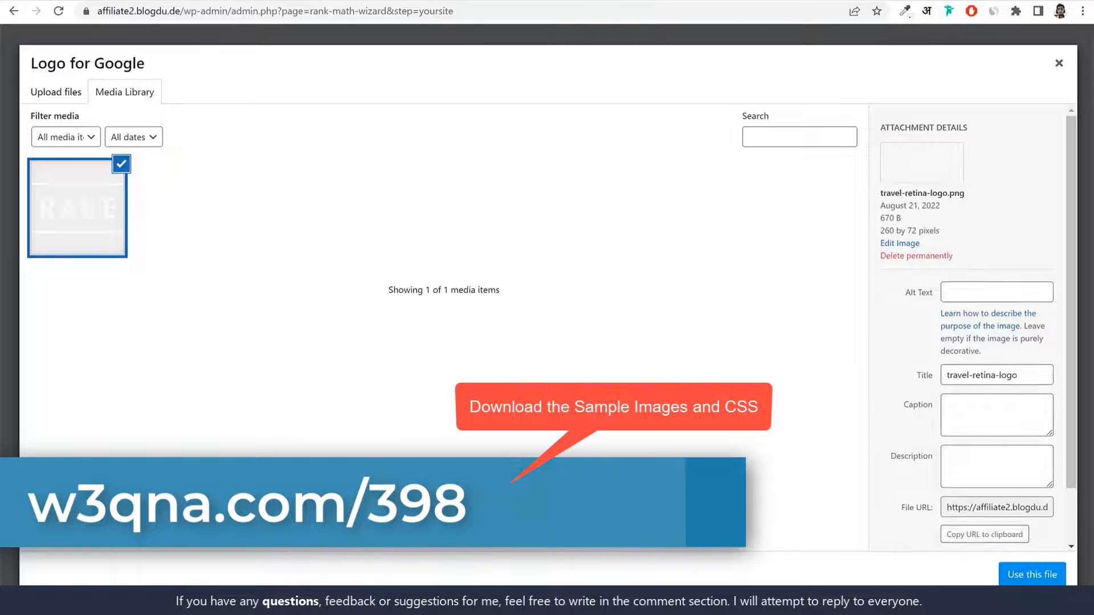
{"action": "left_click", "coordinate": [1032, 574]}
Upload the WordPress_6 image as the Default Social Share Image and save the site details
{"action": "scroll", "coordinate": [605, 407], "scroll_direction": "down", "scroll_amount": 1}
{"action": "scroll", "coordinate": [605, 409], "scroll_direction": "down", "scroll_amount": 1}
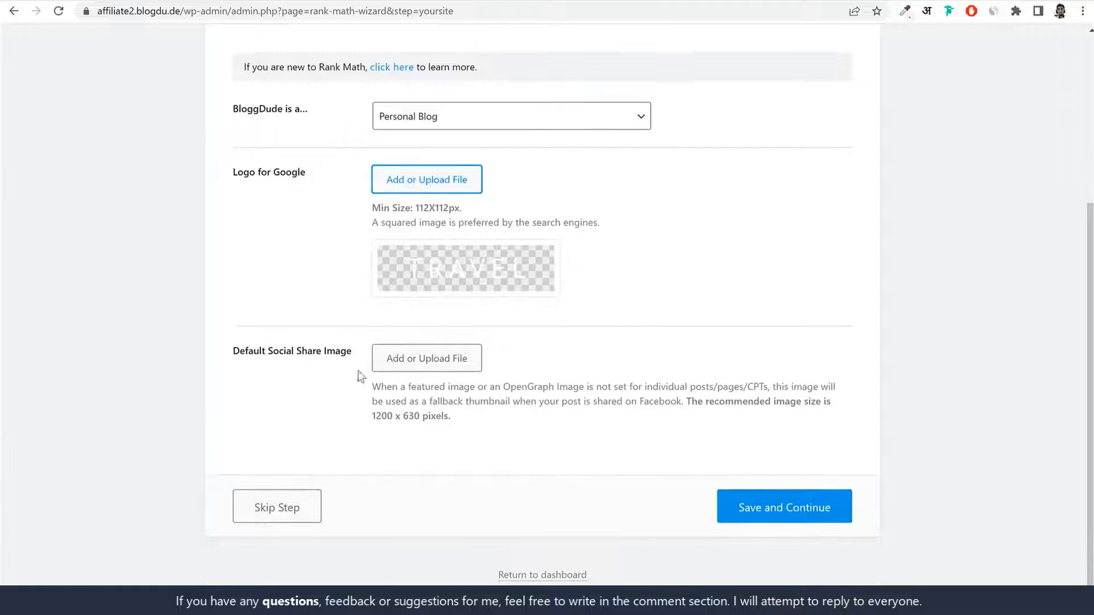
{"action": "left_click", "coordinate": [405, 372]}
{"action": "left_click", "coordinate": [54, 93]}
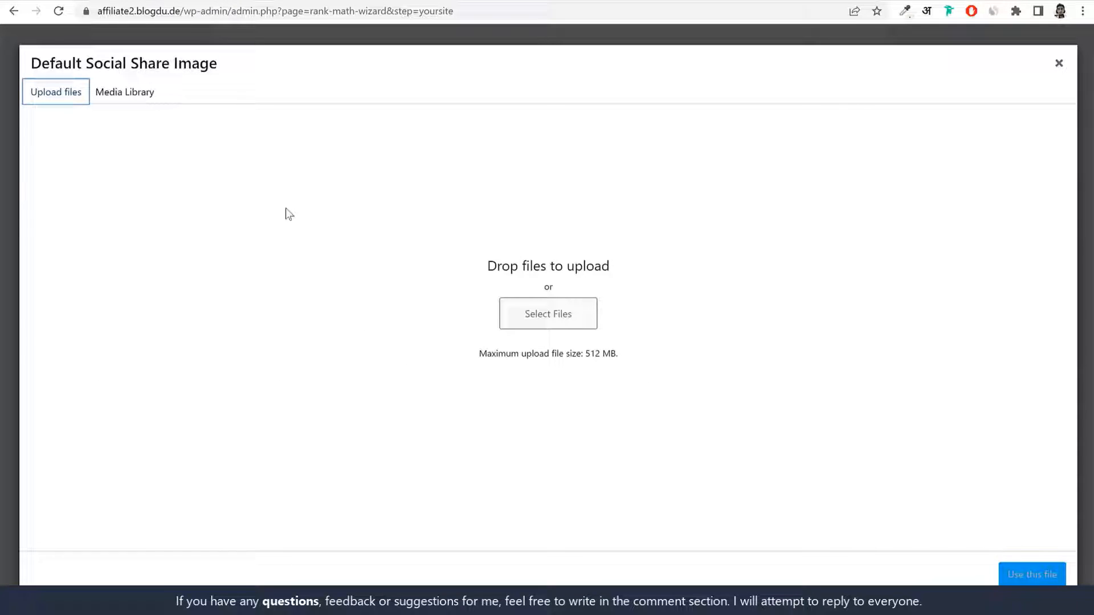
{"action": "left_click", "coordinate": [557, 314]}
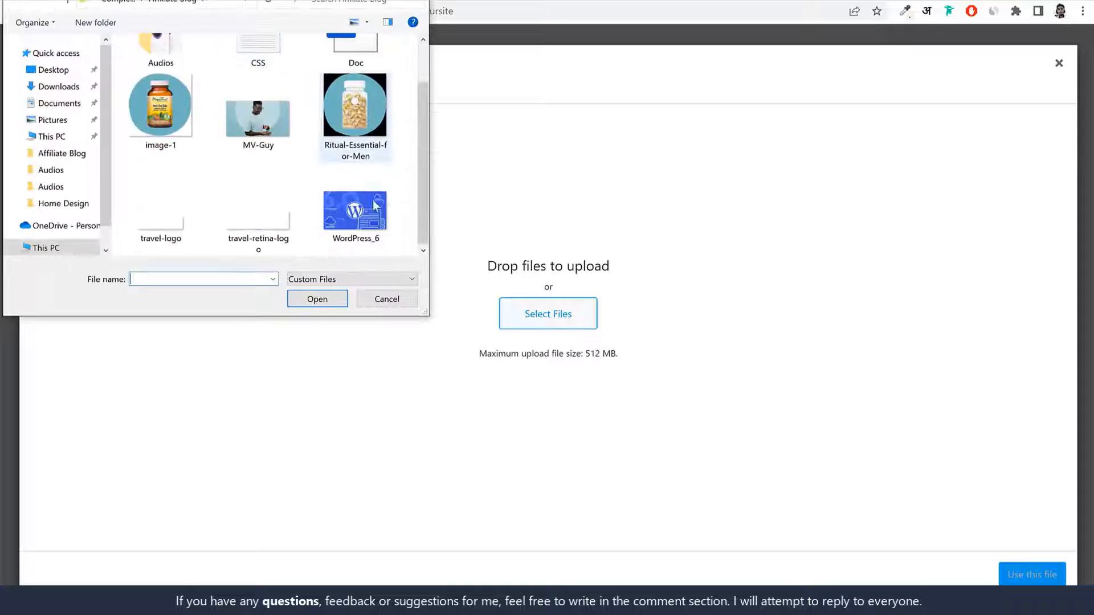
{"action": "left_click", "coordinate": [375, 205]}
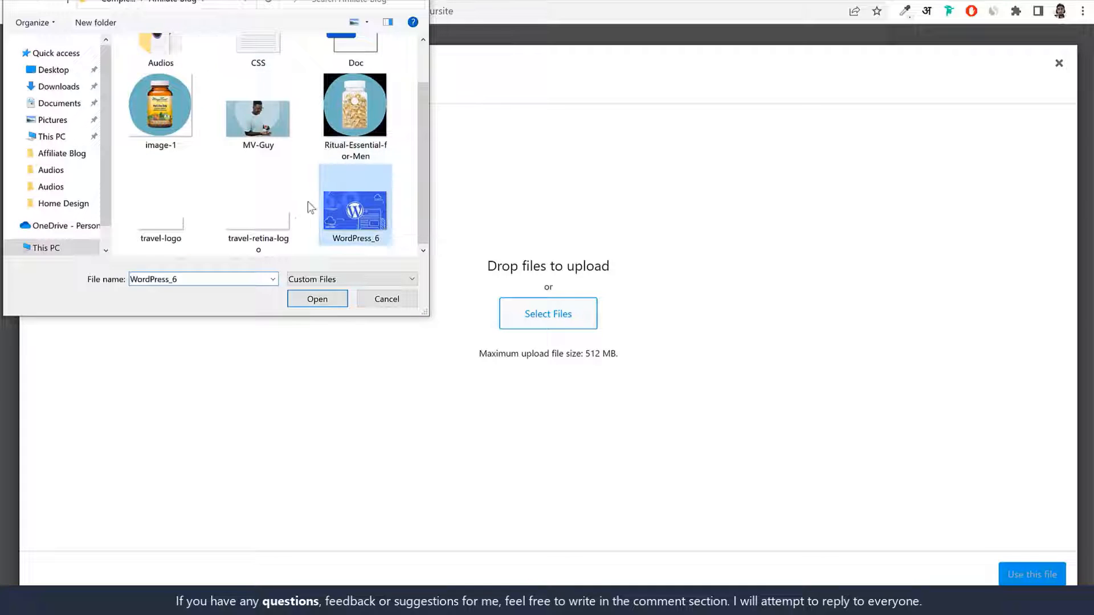
{"action": "left_click", "coordinate": [311, 297]}
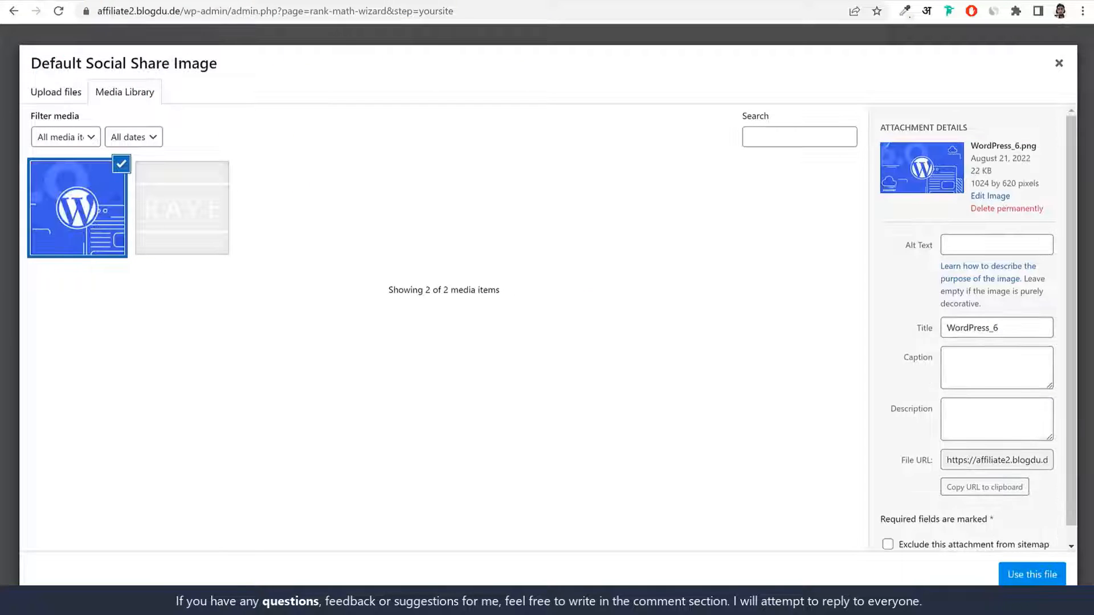
{"action": "left_click", "coordinate": [1032, 574]}
{"action": "scroll", "coordinate": [631, 274], "scroll_direction": "down", "scroll_amount": 5}
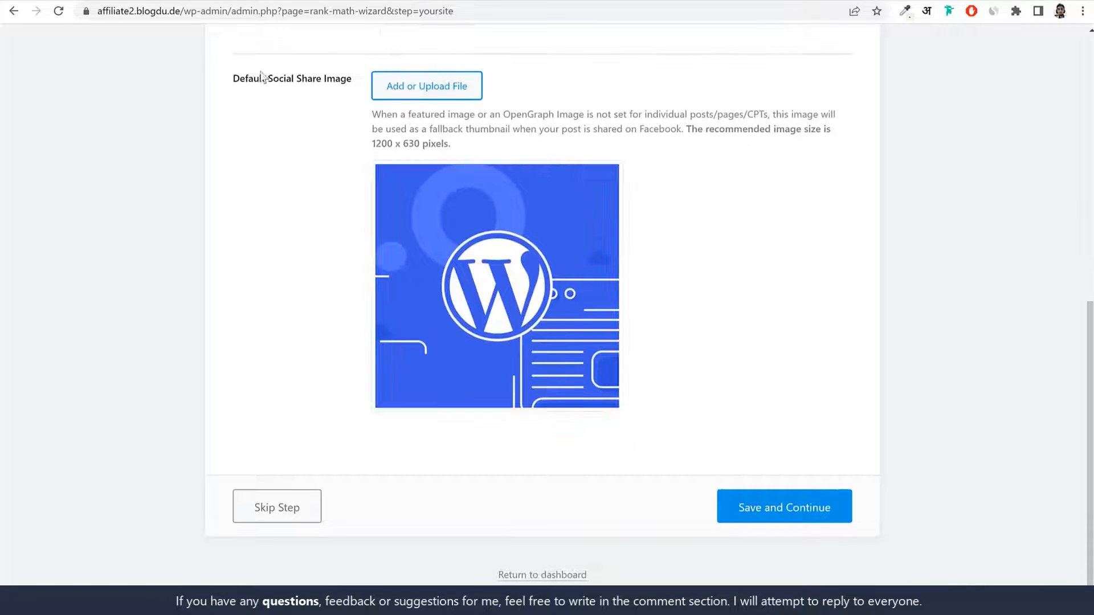
{"action": "left_click_drag", "start_coordinate": [231, 81], "coordinate": [319, 85]}
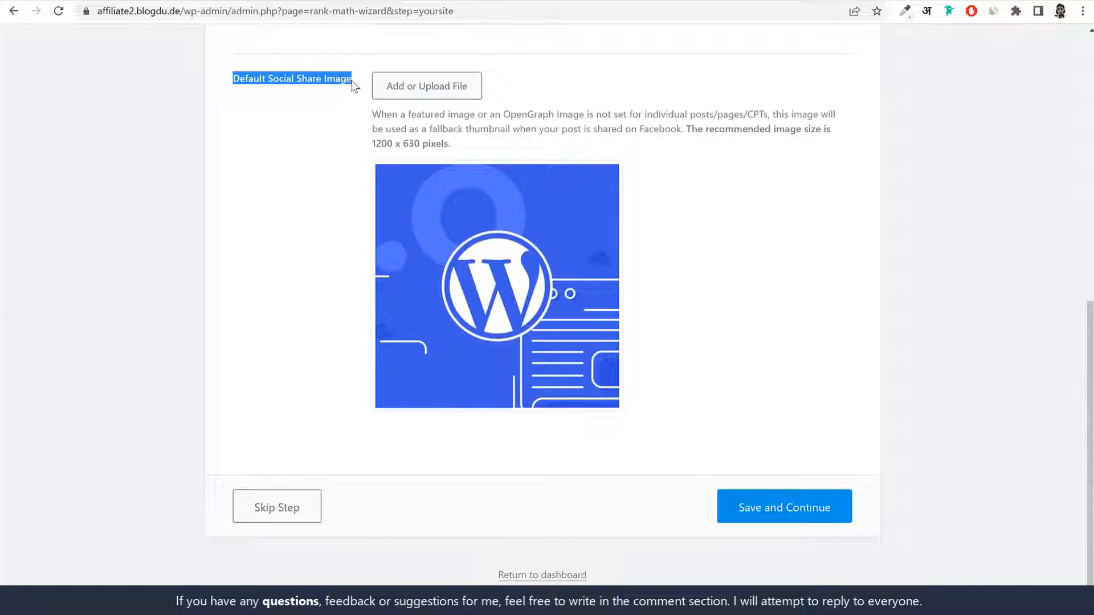
{"action": "left_click", "coordinate": [815, 507]}
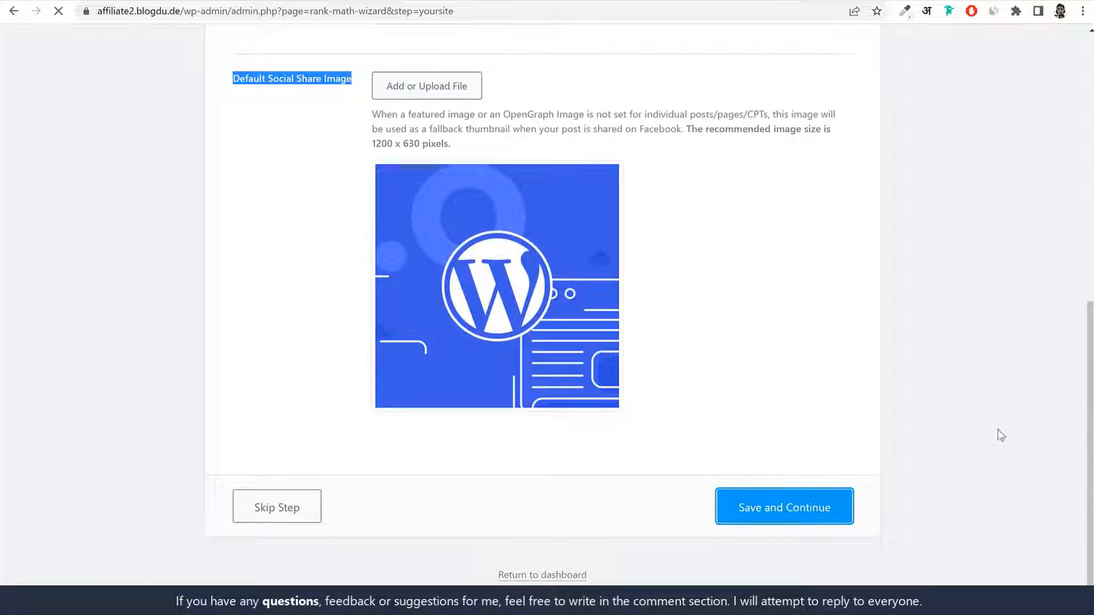
Connect Google Services to Rank Math with the second listed Google account and grant the additional access
{"action": "scroll", "coordinate": [770, 290], "scroll_direction": "down", "scroll_amount": 3}
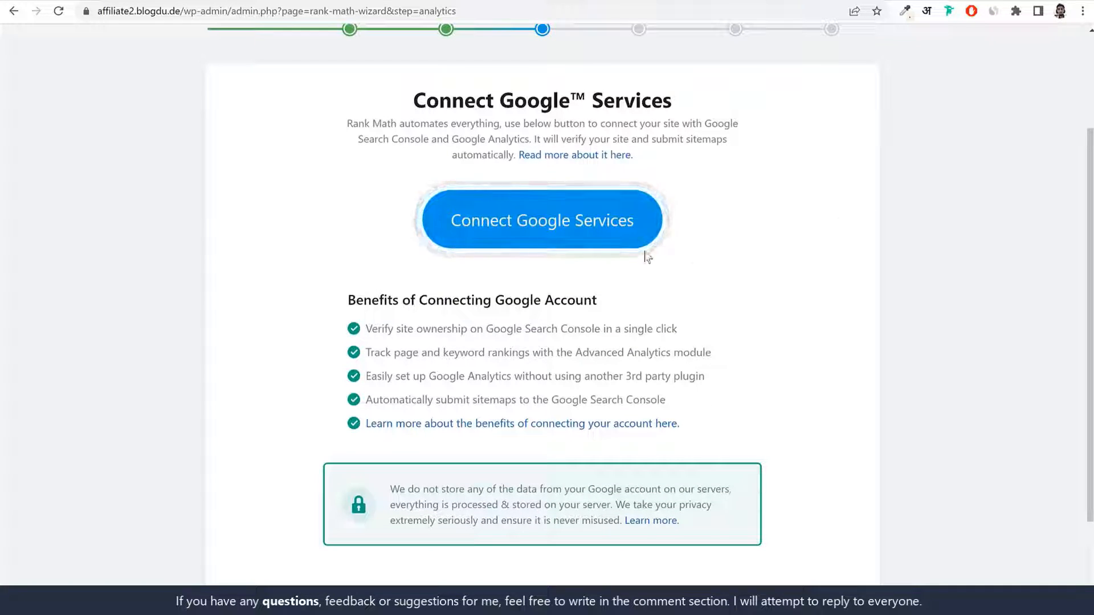
{"action": "left_click", "coordinate": [563, 228]}
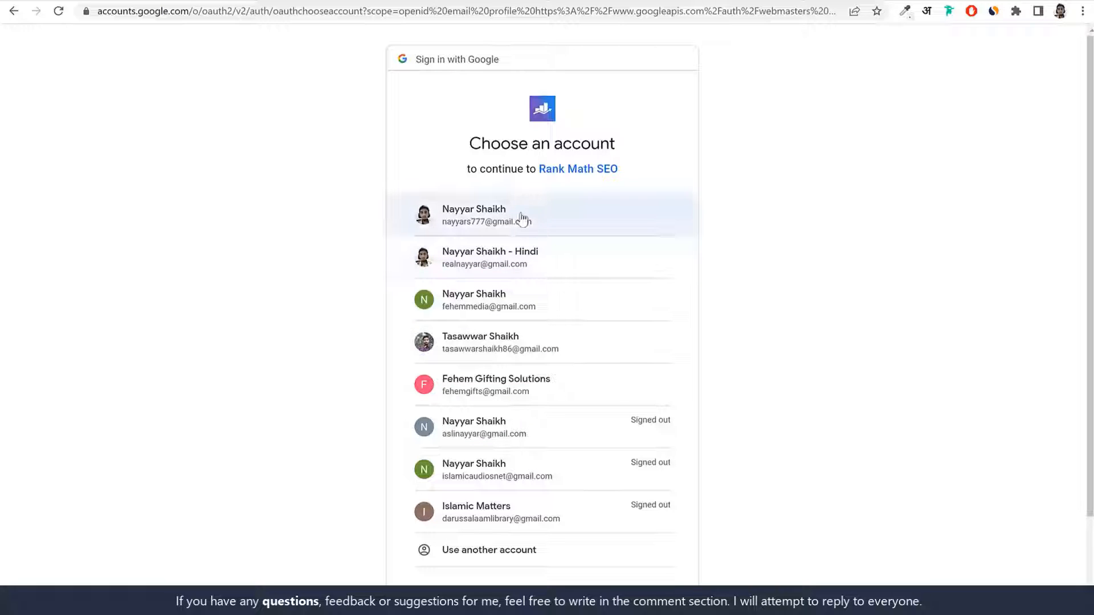
{"action": "left_click", "coordinate": [511, 260]}
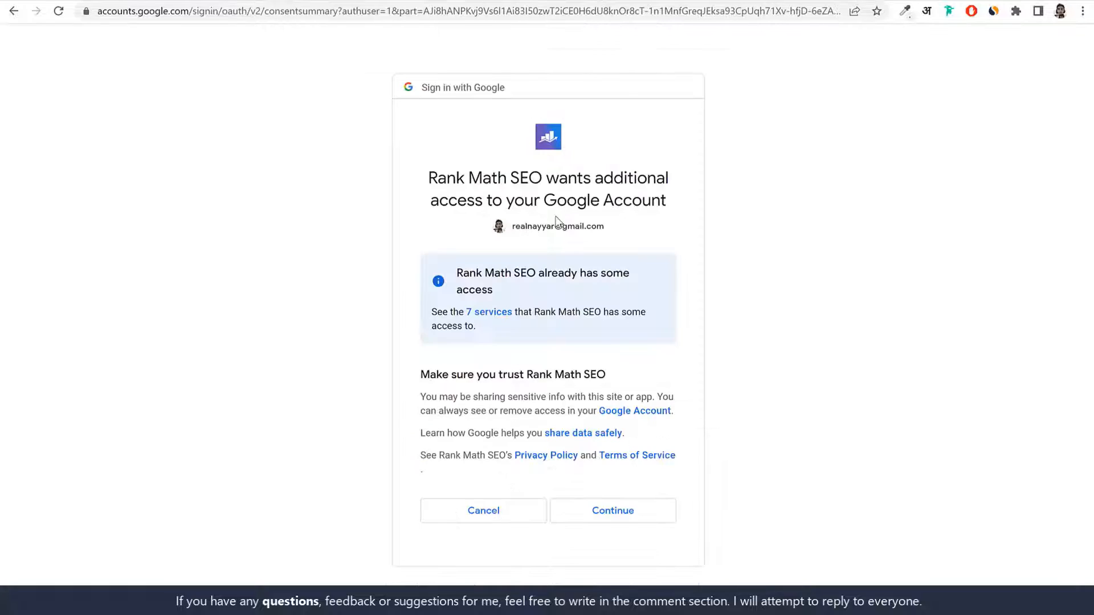
{"action": "left_click", "coordinate": [646, 511]}
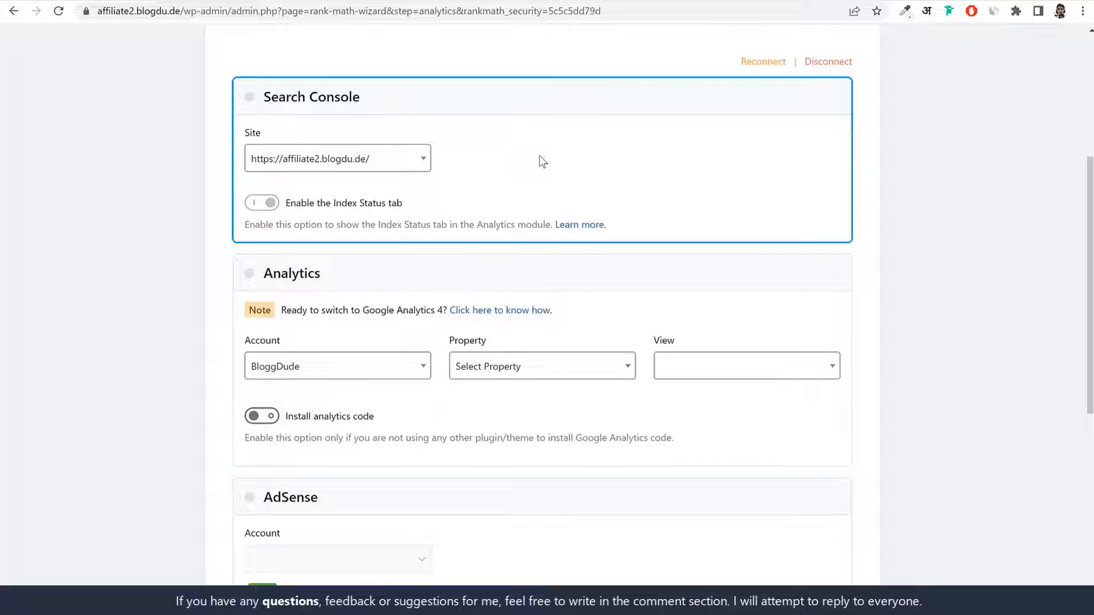
Check which site is selected for Search Console in the connected Google services
{"action": "left_click_drag", "start_coordinate": [366, 106], "coordinate": [251, 98]}
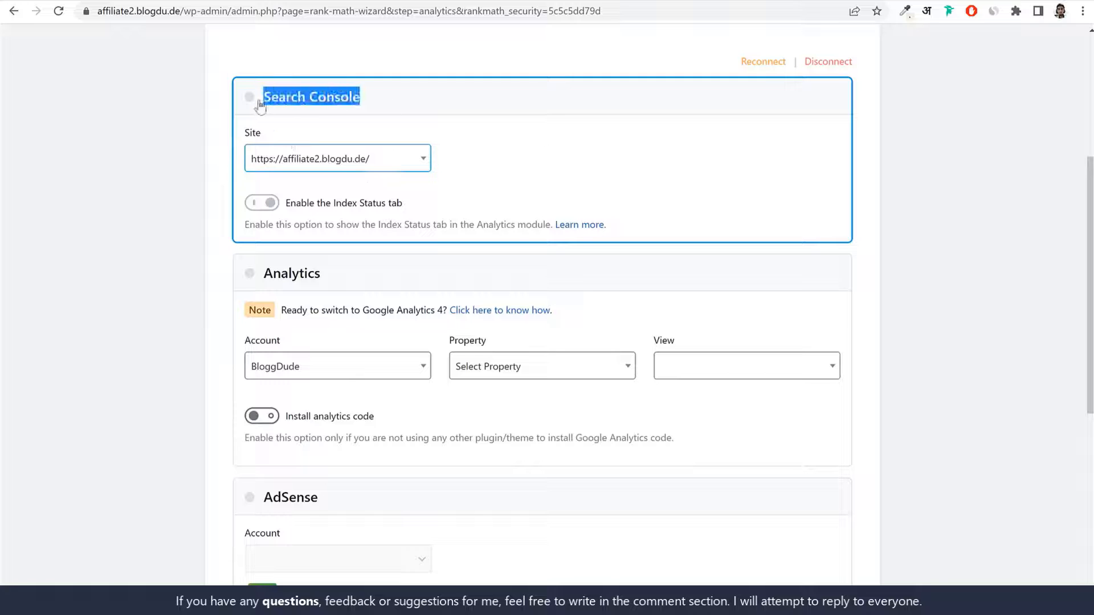
{"action": "left_click", "coordinate": [308, 157]}
{"action": "left_click", "coordinate": [304, 265]}
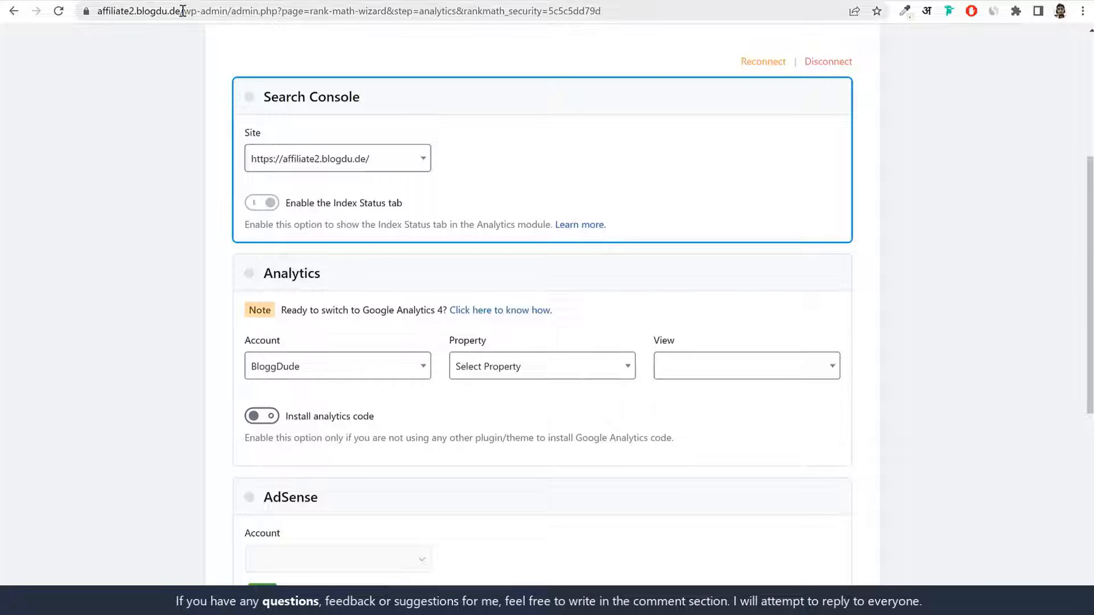
Compare the site's domain with the selected Search Console site and review the Analytics account, property and view settings
{"action": "left_click_drag", "start_coordinate": [180, 11], "coordinate": [95, 11]}
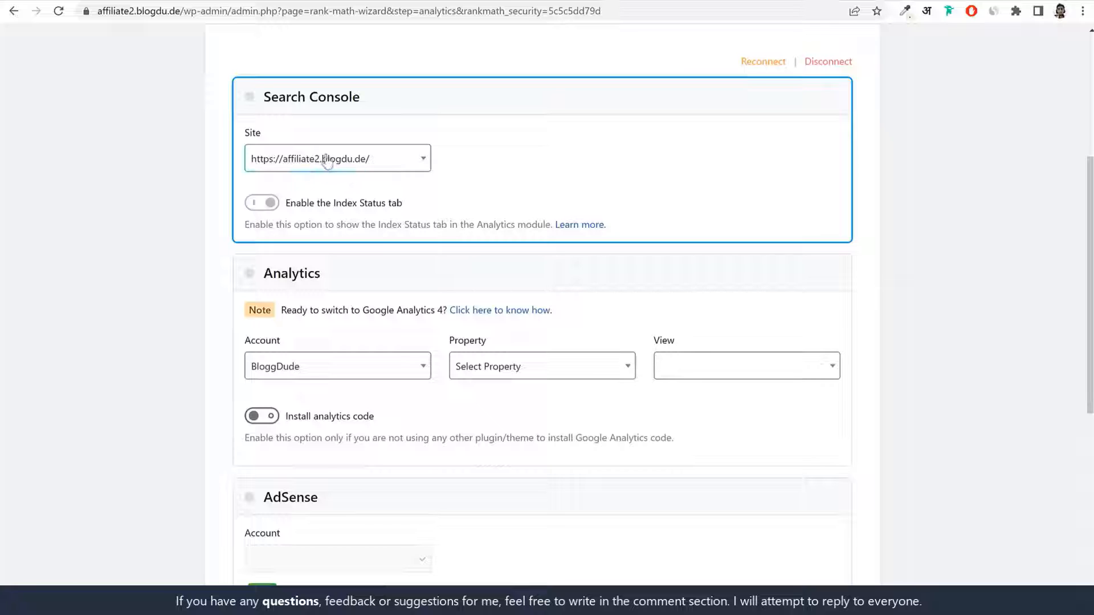
{"action": "scroll", "coordinate": [801, 196], "scroll_direction": "down", "scroll_amount": 3}
{"action": "left_click_drag", "start_coordinate": [344, 139], "coordinate": [265, 138]}
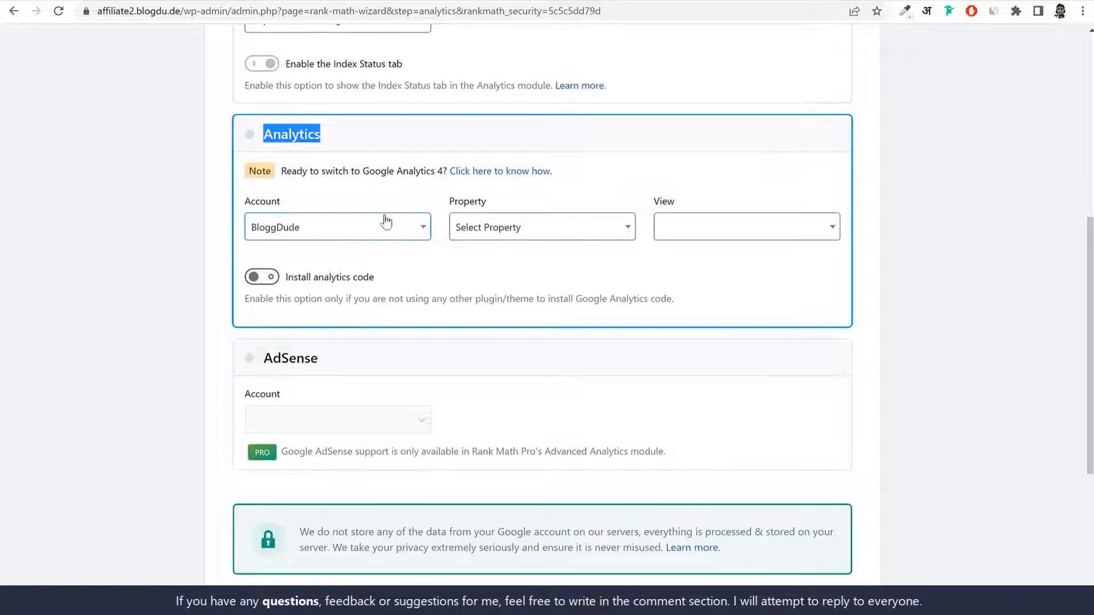
{"action": "scroll", "coordinate": [410, 268], "scroll_direction": "up", "scroll_amount": 1}
{"action": "scroll", "coordinate": [411, 268], "scroll_direction": "up", "scroll_amount": 4}
{"action": "left_click_drag", "start_coordinate": [376, 168], "coordinate": [239, 168]}
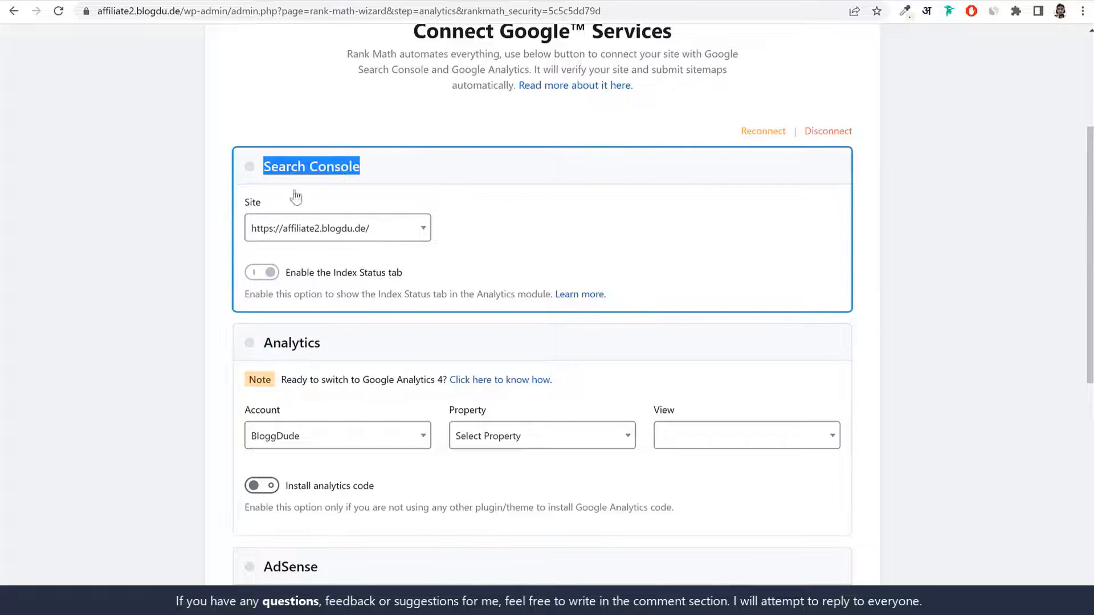
{"action": "left_click_drag", "start_coordinate": [324, 344], "coordinate": [265, 344]}
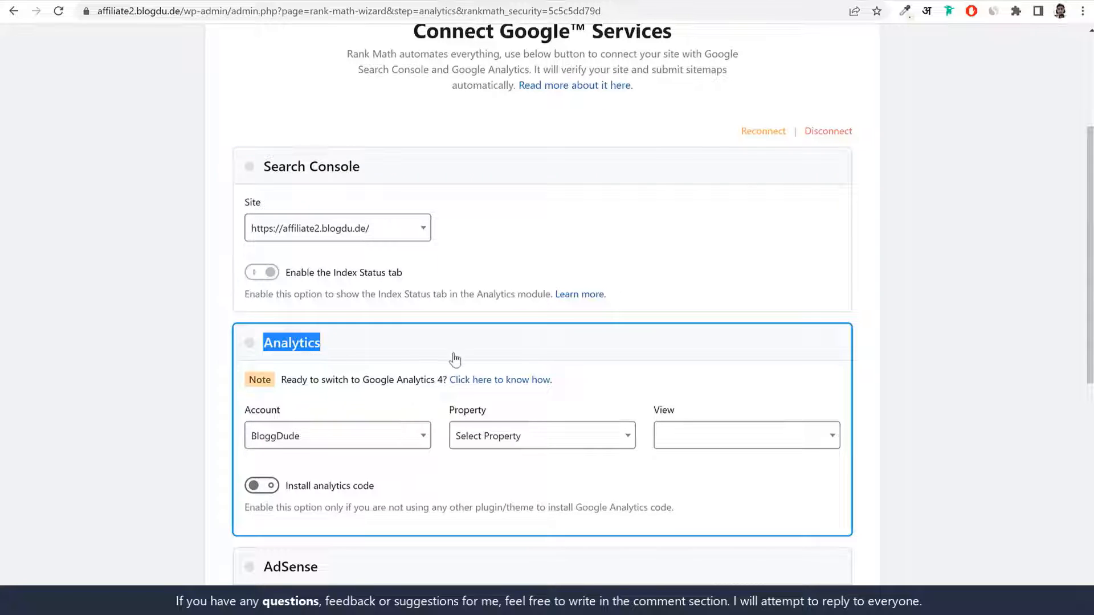
{"action": "scroll", "coordinate": [455, 359], "scroll_direction": "down", "scroll_amount": 3}
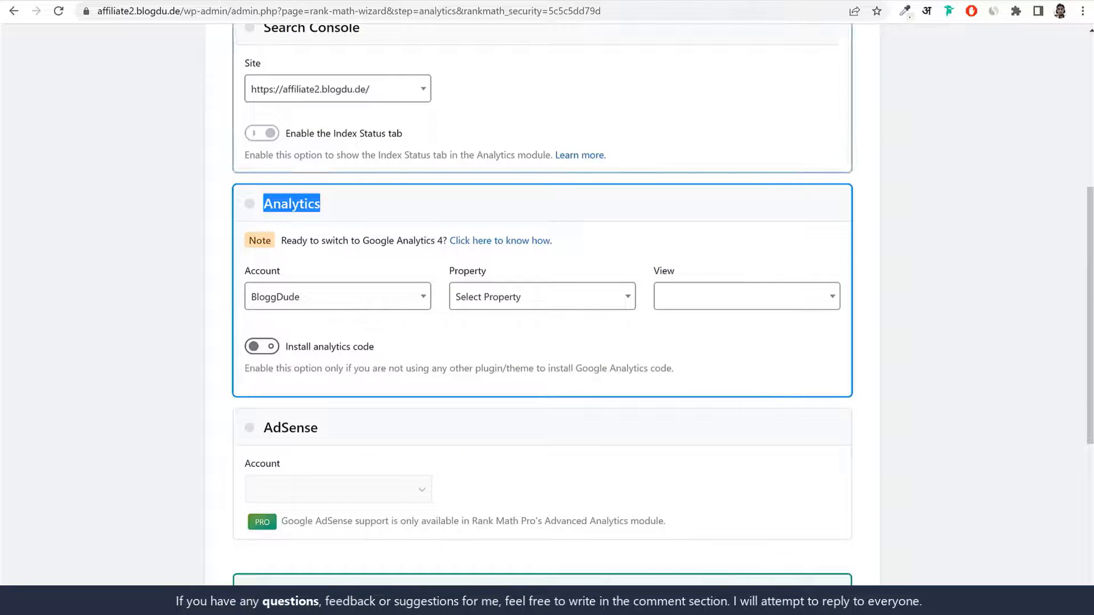
Open Google Analytics at analytics.google.com/analytics/web and switch to the second listed Google account
{"action": "left_click", "coordinate": [852, 1]}
{"action": "left_click", "coordinate": [208, 27]}
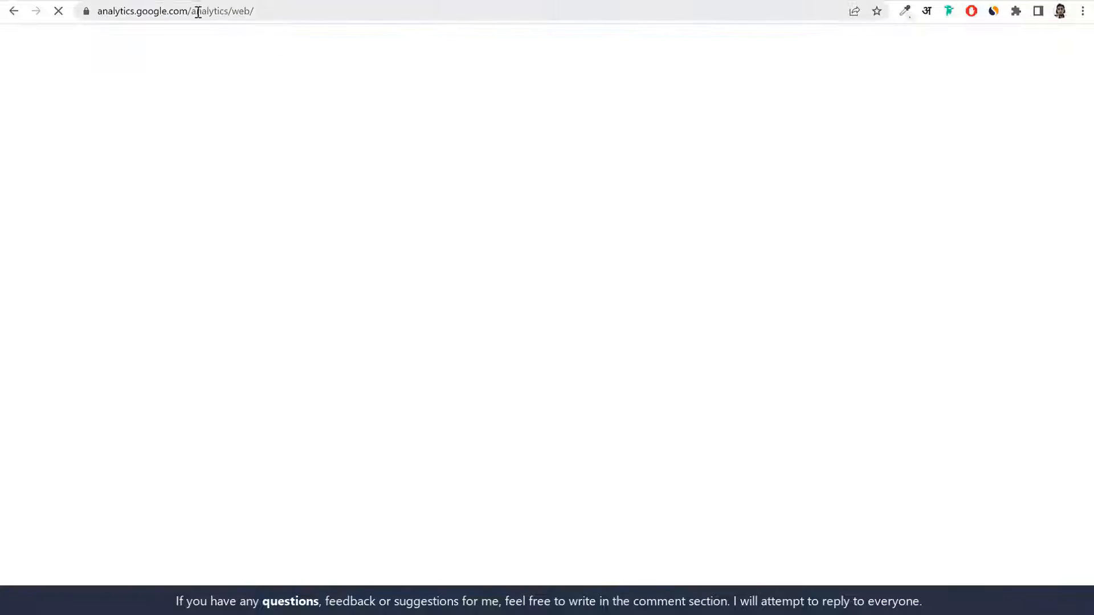
{"action": "left_click", "coordinate": [198, 12]}
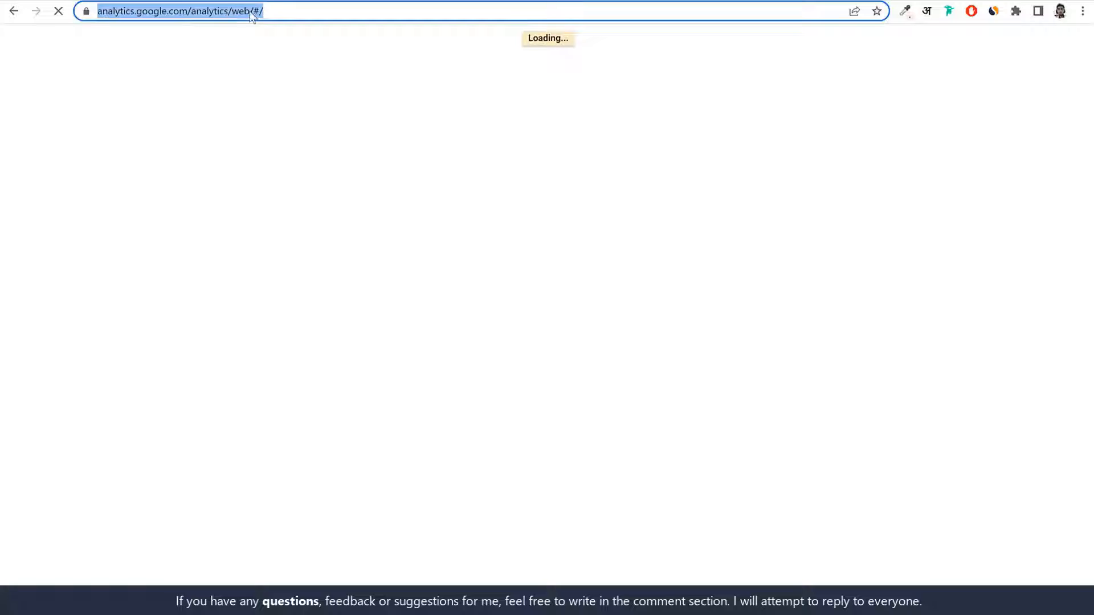
{"action": "left_click", "coordinate": [251, 13]}
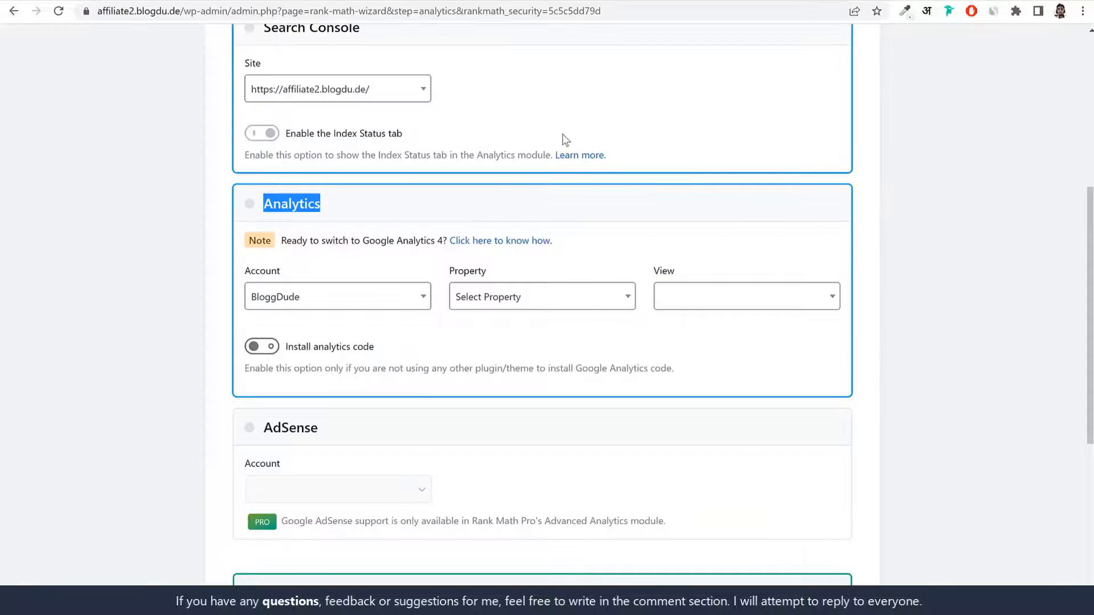
{"action": "scroll", "coordinate": [594, 169], "scroll_direction": "up", "scroll_amount": 5}
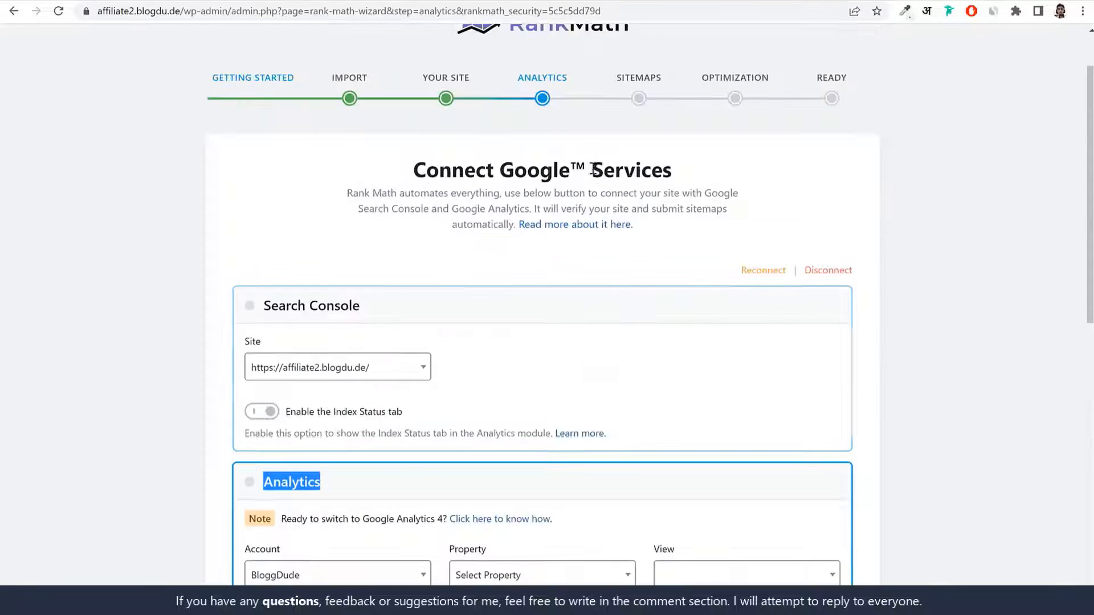
{"action": "scroll", "coordinate": [594, 170], "scroll_direction": "up", "scroll_amount": 2}
{"action": "scroll", "coordinate": [701, 234], "scroll_direction": "down", "scroll_amount": 5}
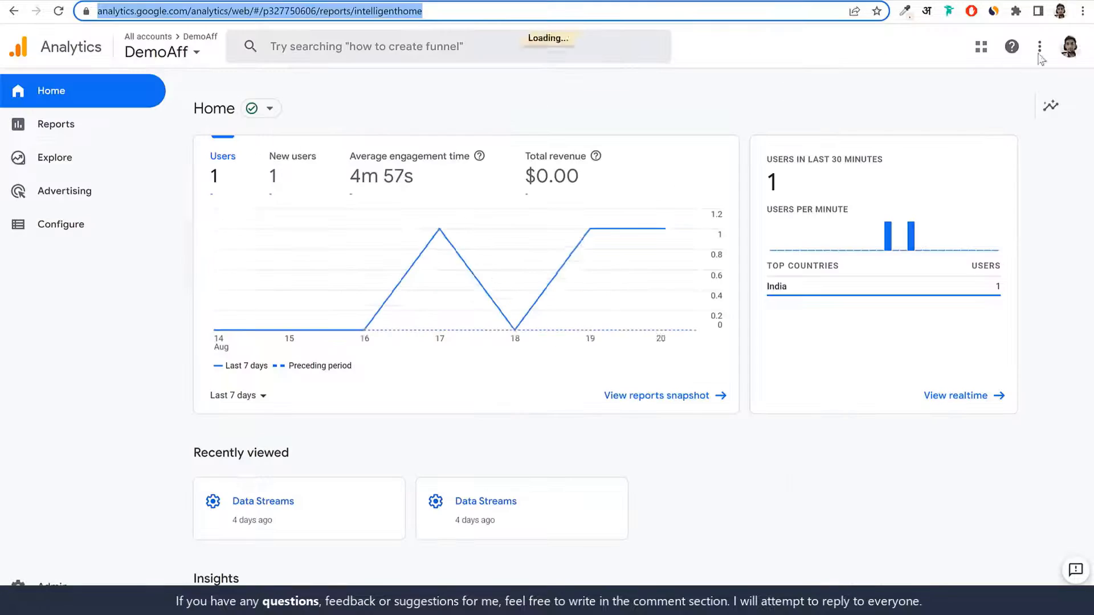
{"action": "left_click", "coordinate": [1069, 46]}
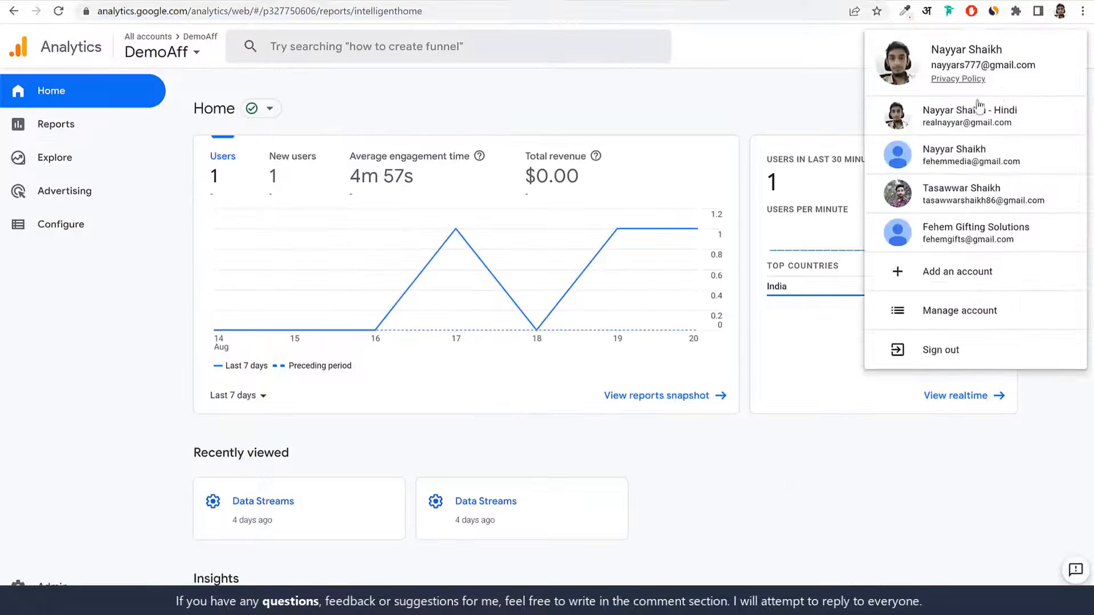
{"action": "left_click", "coordinate": [971, 121]}
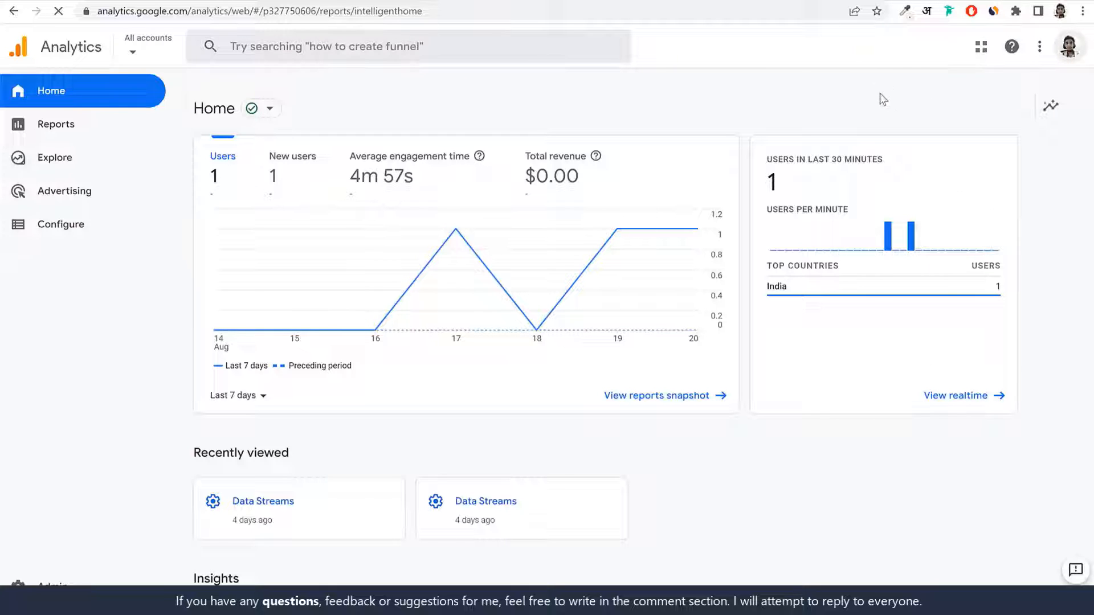
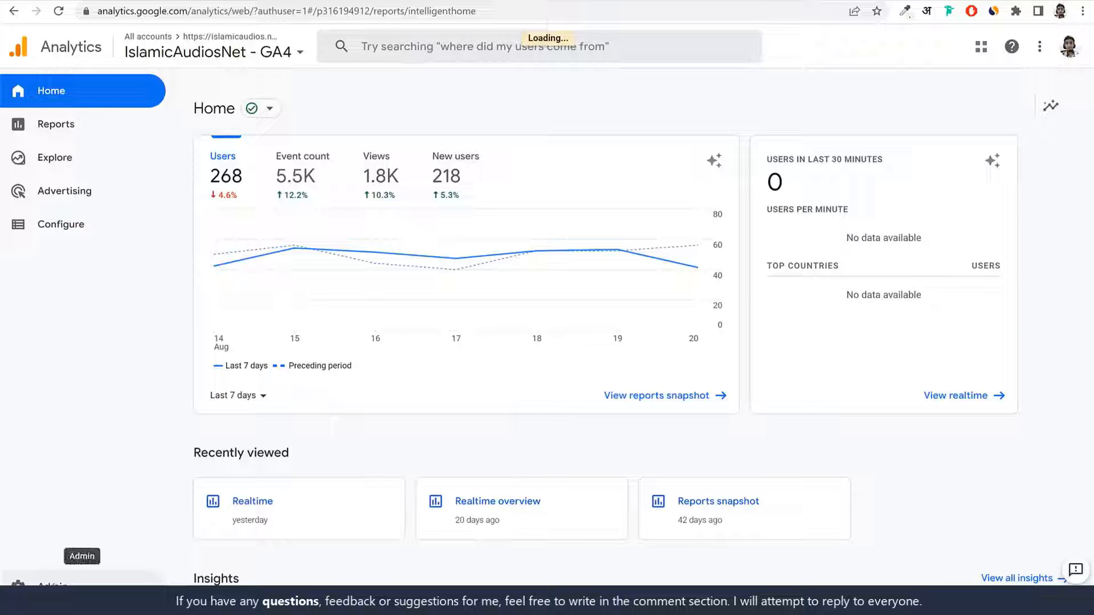
Start creating a new account in the Google Analytics admin settings and dismiss the settings overview tour
{"action": "left_click", "coordinate": [34, 586]}
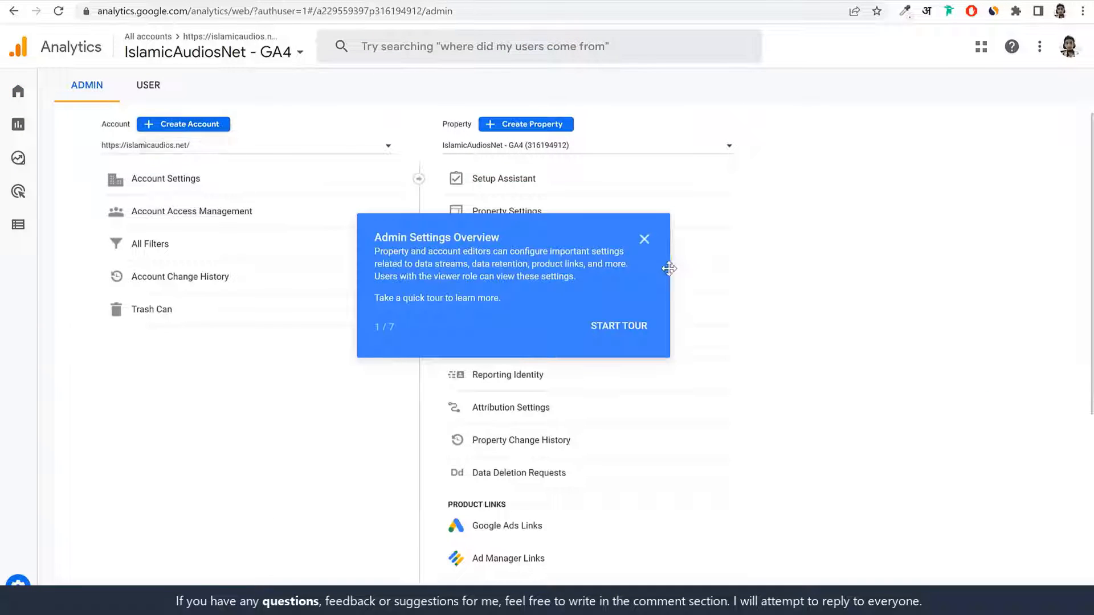
{"action": "left_click", "coordinate": [201, 125]}
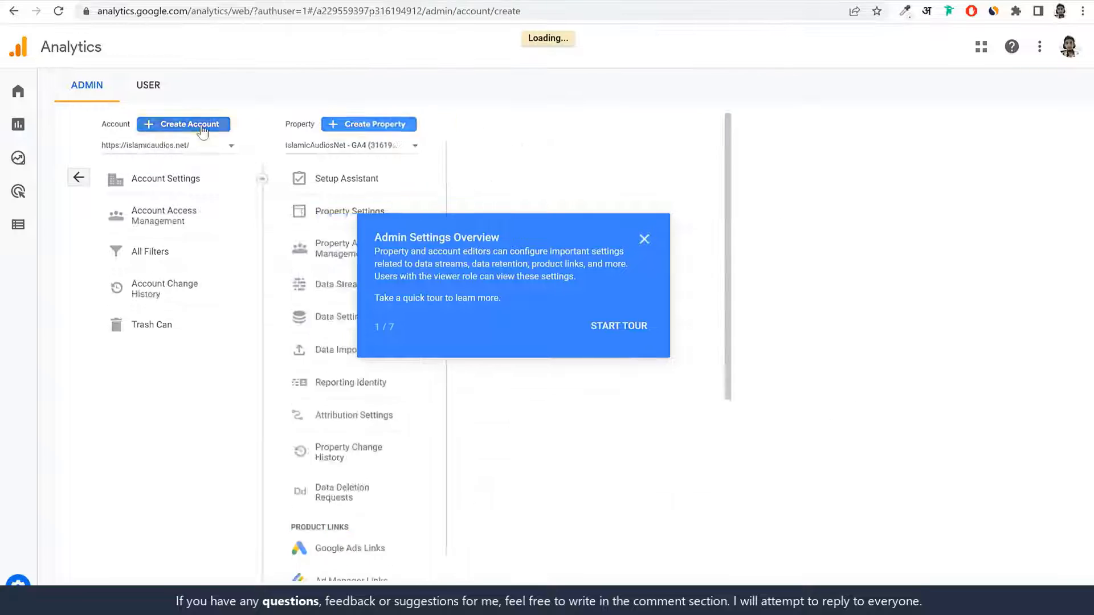
{"action": "left_click", "coordinate": [643, 240]}
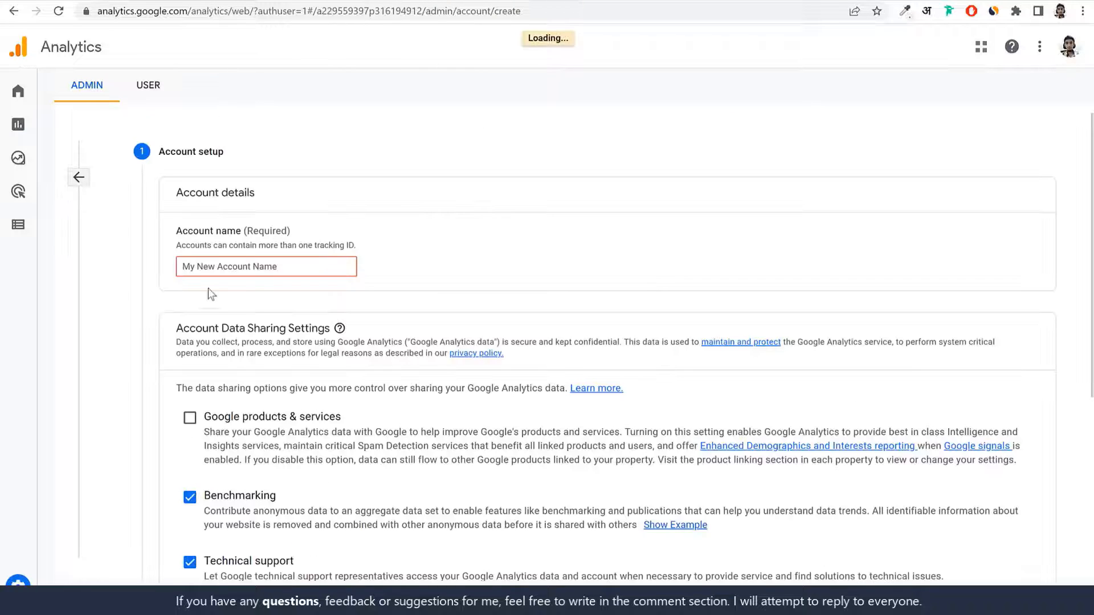
{"action": "left_click", "coordinate": [249, 267]}
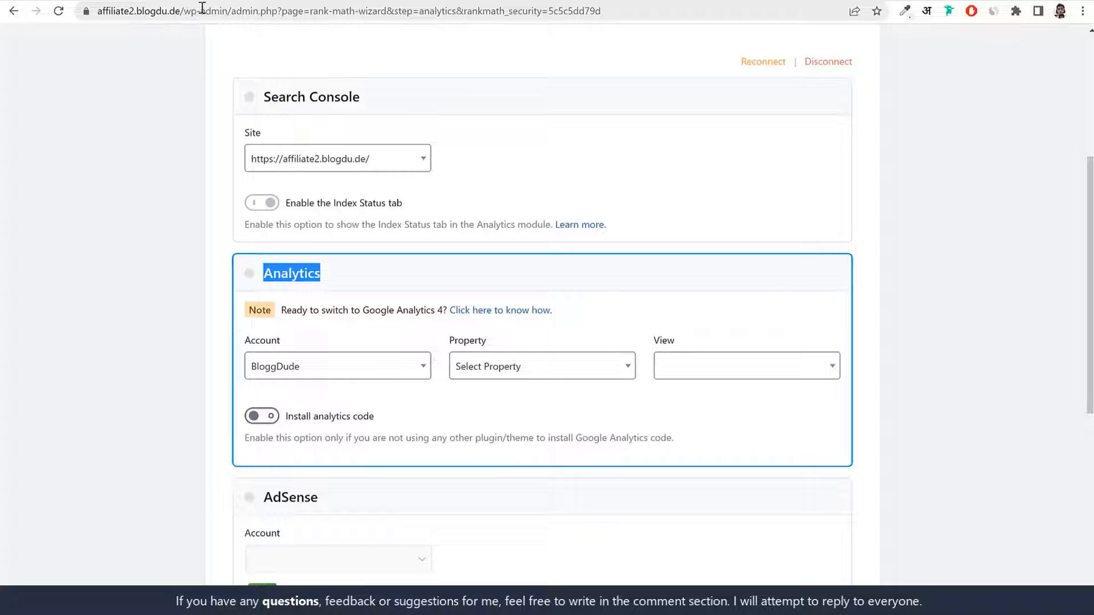
Name the Analytics account with the copied domain affiliate2.blogdu.de, enable Google products & services data sharing and proceed to property setup
{"action": "left_click_drag", "start_coordinate": [182, 10], "coordinate": [214, 7]}
{"action": "key", "text": "ctrl+c"}
{"action": "left_click", "coordinate": [130, 10]}
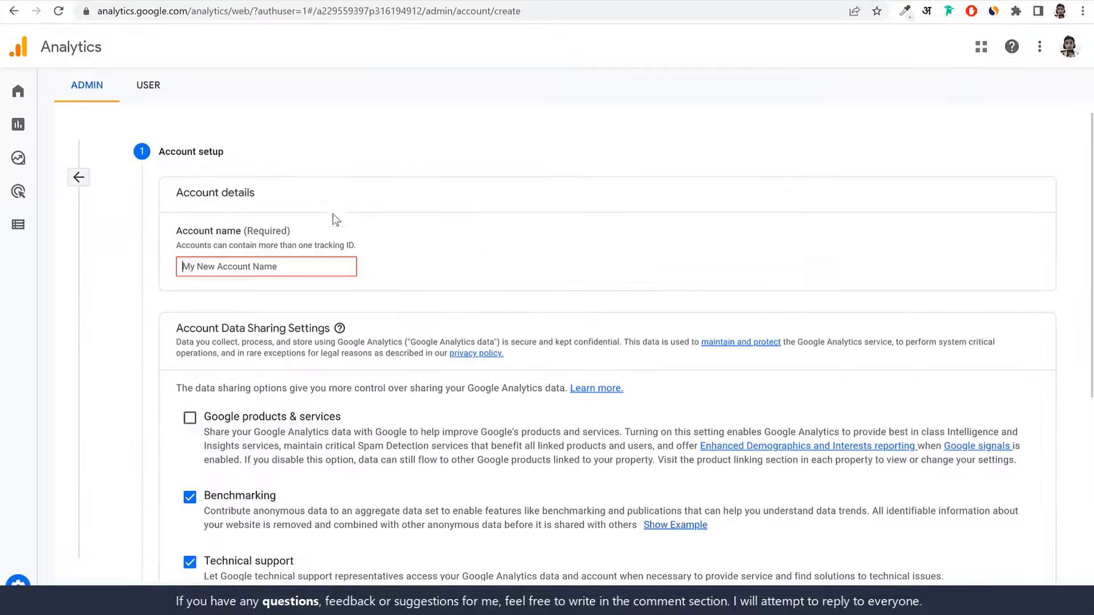
{"action": "key", "text": "ctrl+v"}
{"action": "scroll", "coordinate": [245, 260], "scroll_direction": "down", "scroll_amount": 4}
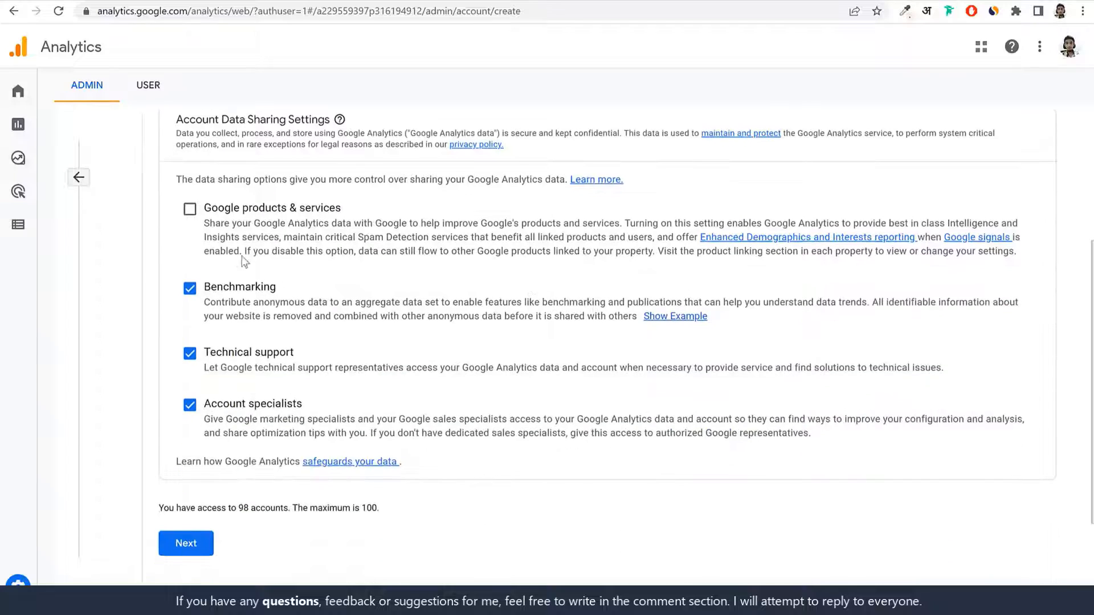
{"action": "left_click", "coordinate": [190, 209]}
{"action": "scroll", "coordinate": [235, 444], "scroll_direction": "down", "scroll_amount": 2}
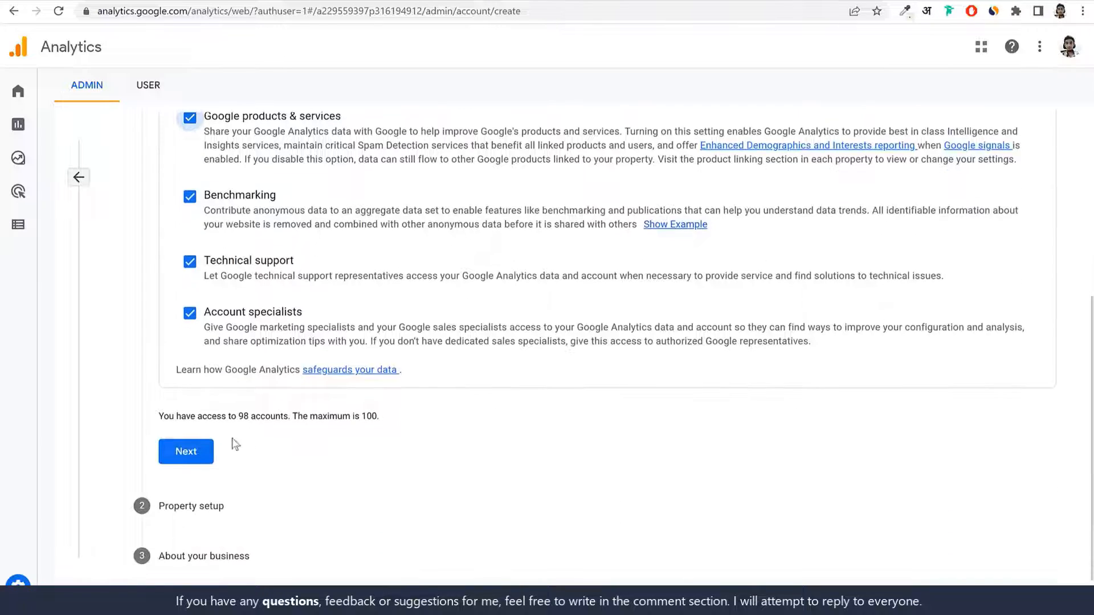
{"action": "left_click", "coordinate": [184, 450]}
Name the property affiliate2.blogdu.de, set its reporting time zone to India and proceed to the business details
{"action": "left_click", "coordinate": [275, 283]}
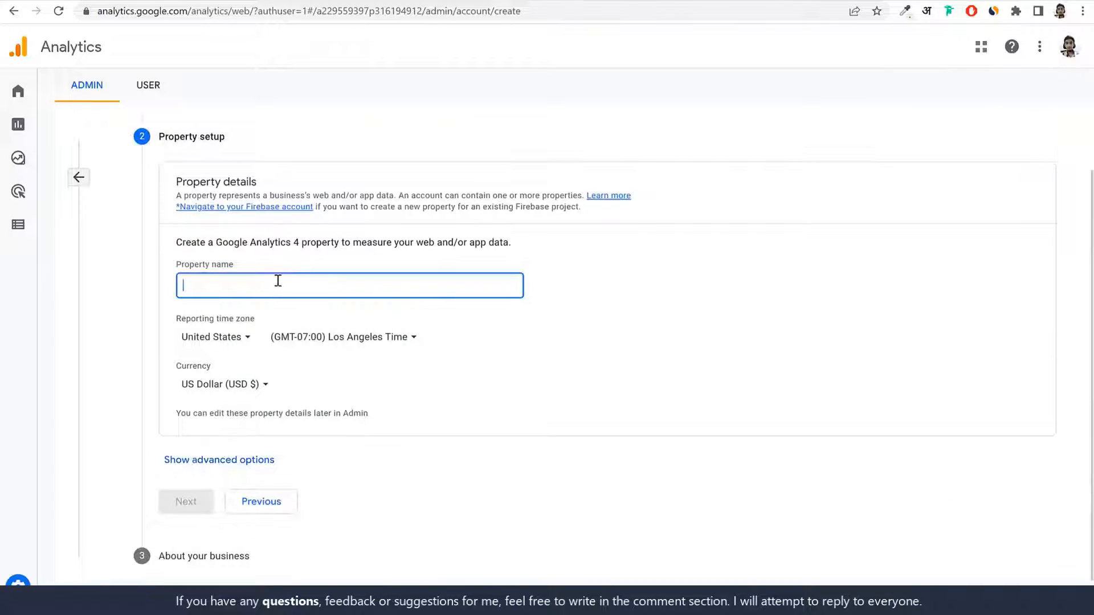
{"action": "key", "text": "ctrl+v"}
{"action": "left_click_drag", "start_coordinate": [279, 290], "coordinate": [174, 292]}
{"action": "key", "text": "ctrl+c"}
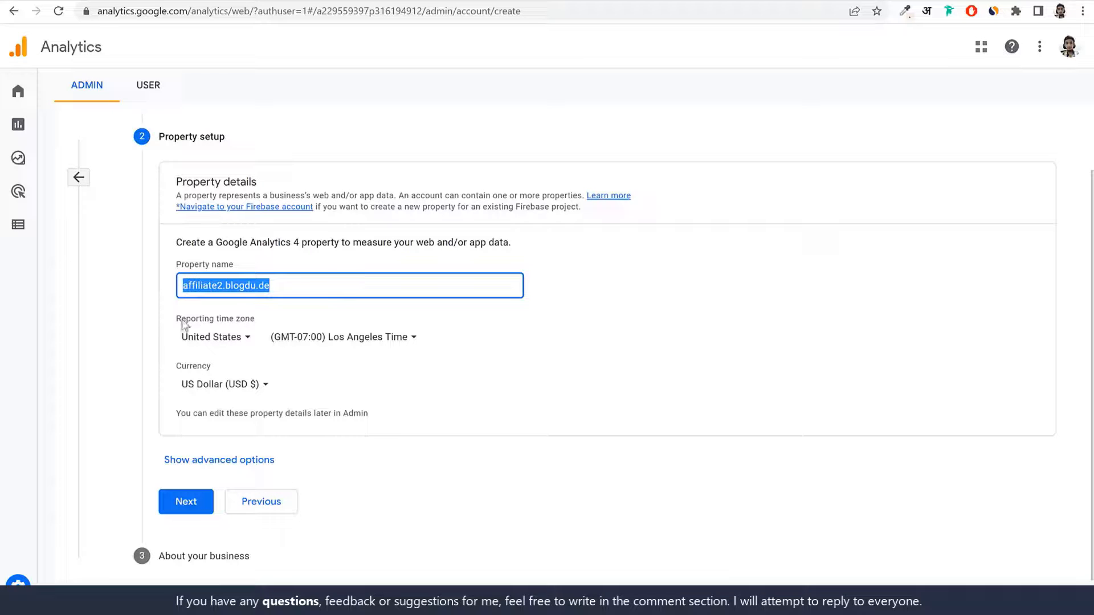
{"action": "left_click_drag", "start_coordinate": [178, 320], "coordinate": [258, 322]}
{"action": "left_click", "coordinate": [233, 340]}
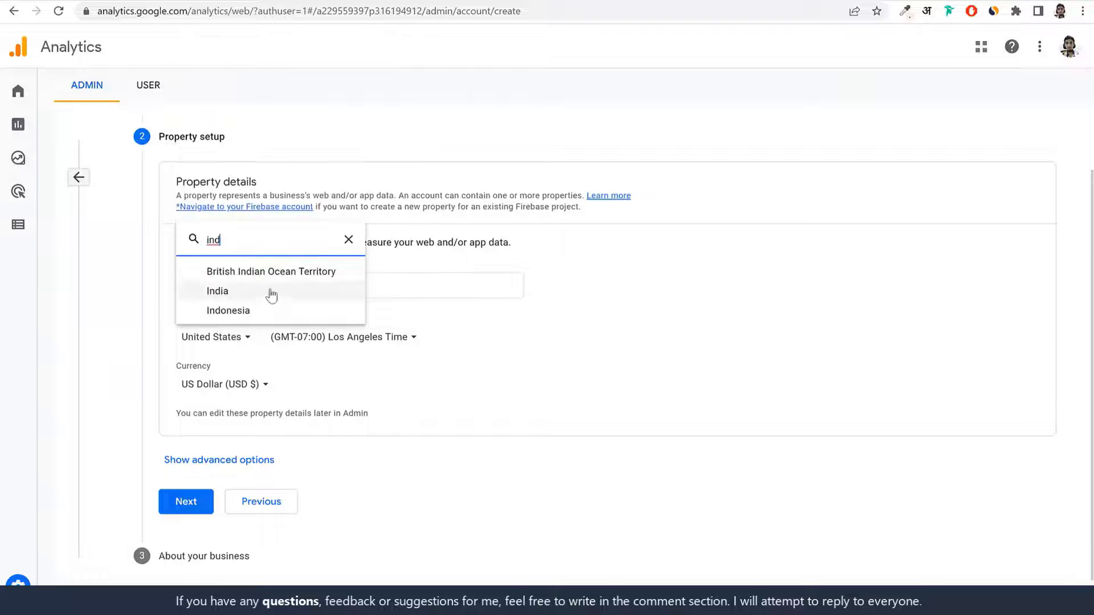
{"action": "left_click", "coordinate": [269, 291]}
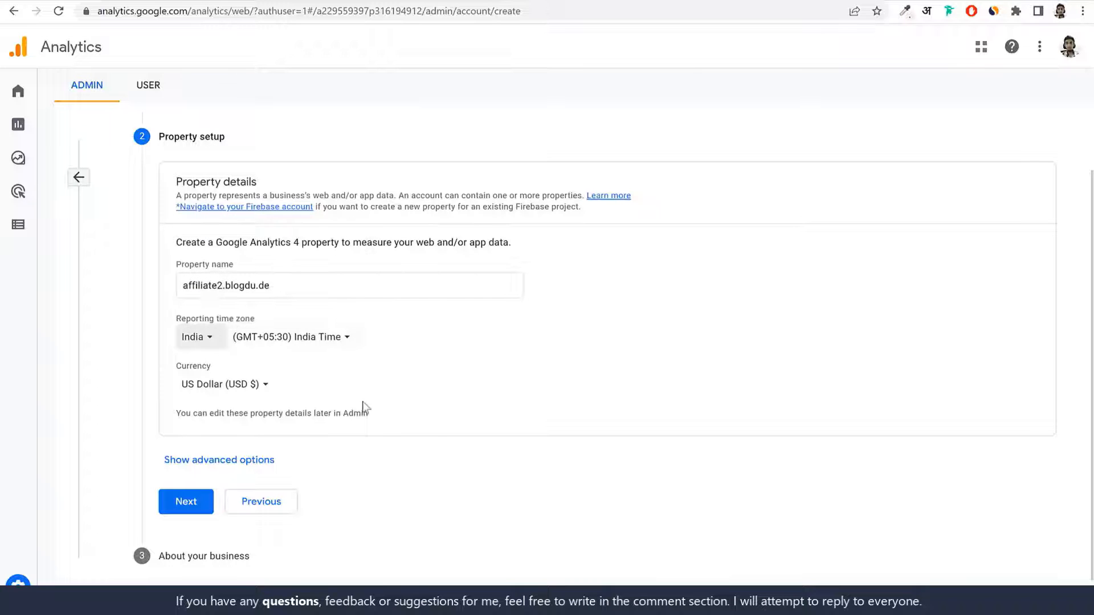
{"action": "left_click", "coordinate": [181, 504]}
Set the industry category to Computers & Electronics, business size to Small, and intended use to Measure customer engagement with my site or app
{"action": "scroll", "coordinate": [456, 256], "scroll_direction": "down", "scroll_amount": 3}
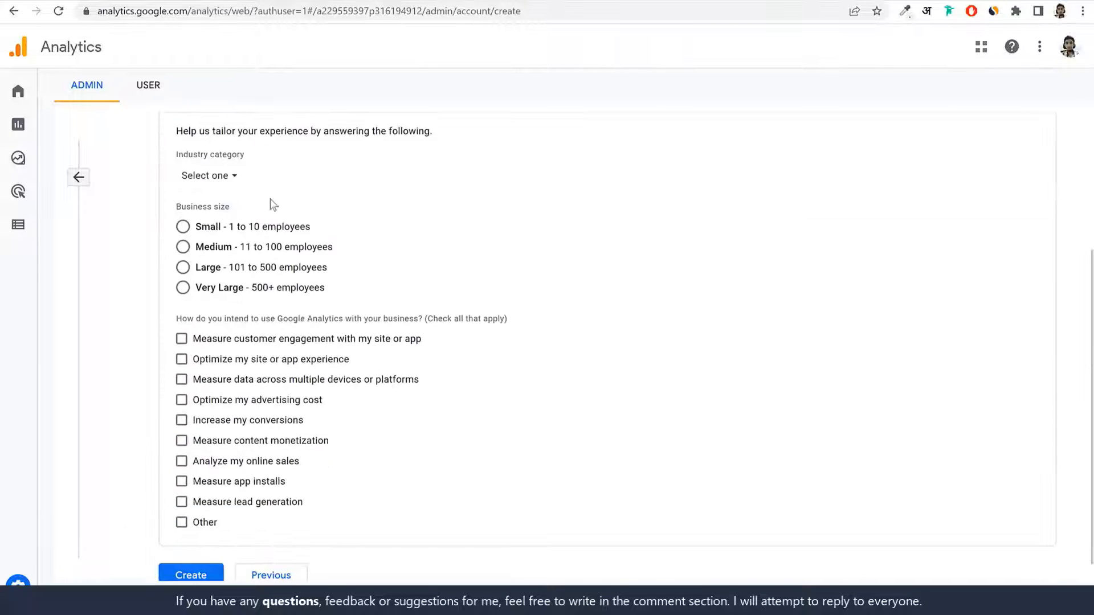
{"action": "left_click", "coordinate": [215, 177]}
{"action": "left_click", "coordinate": [267, 353]}
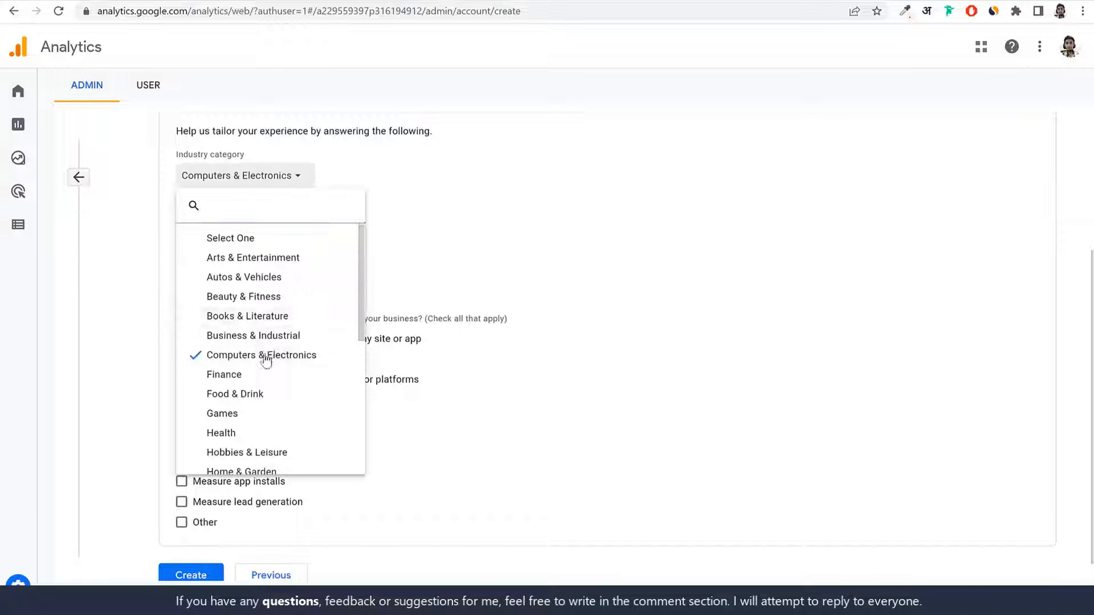
{"action": "left_click", "coordinate": [219, 226]}
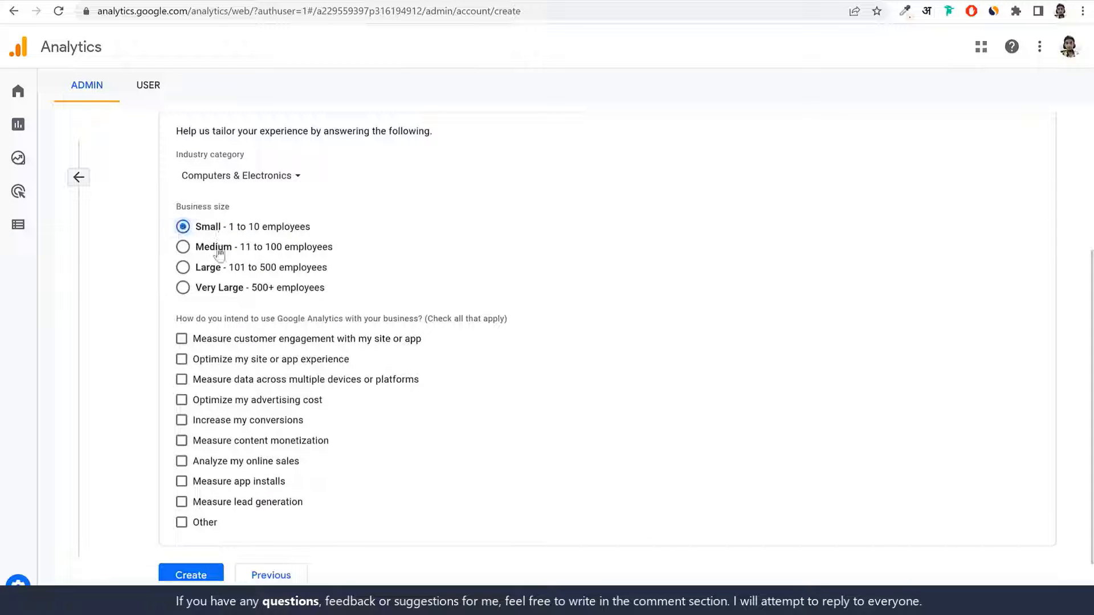
{"action": "left_click", "coordinate": [231, 336]}
{"action": "scroll", "coordinate": [353, 285], "scroll_direction": "down", "scroll_amount": 1}
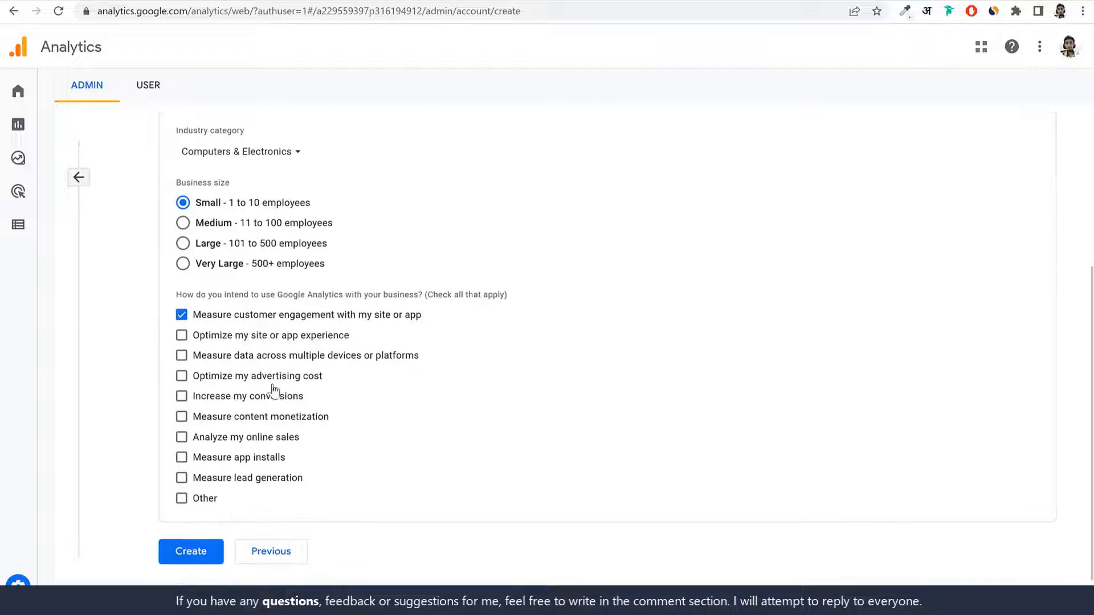
{"action": "left_click_drag", "start_coordinate": [217, 296], "coordinate": [488, 300]}
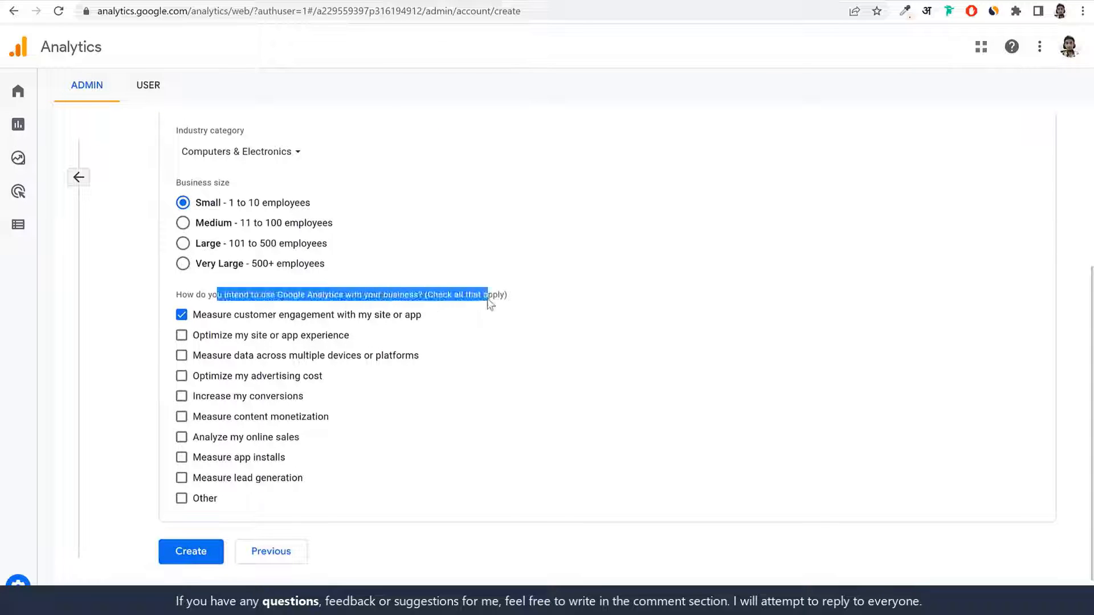
{"action": "left_click", "coordinate": [468, 297]}
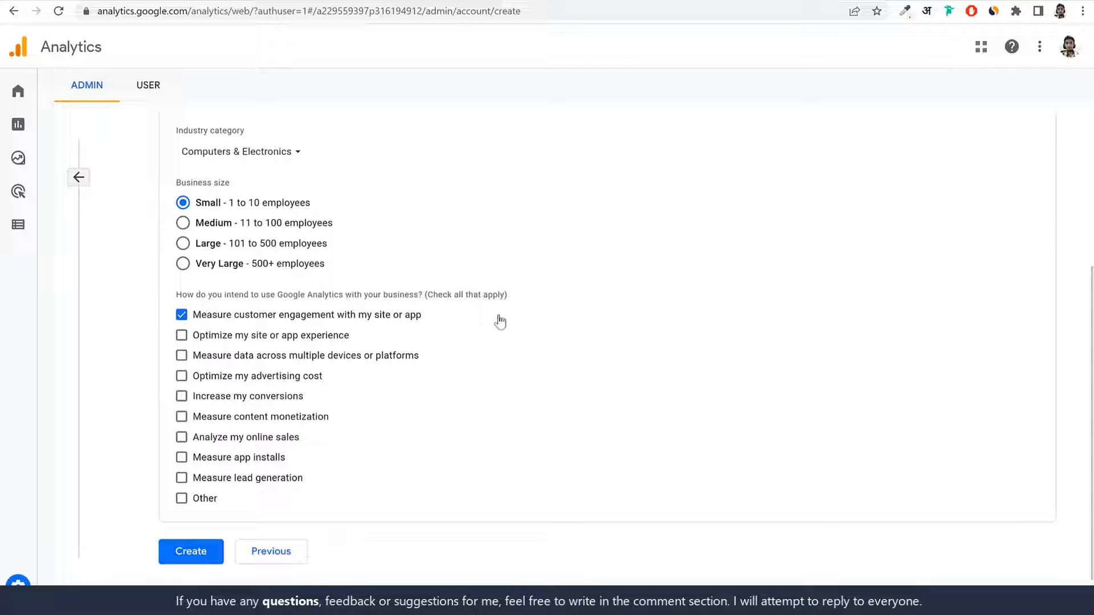
Create the Analytics account, accepting the Terms of Service, the GDPR Data Processing Terms and the Measurement Controller-Controller Data Protection Terms
{"action": "left_click", "coordinate": [191, 552]}
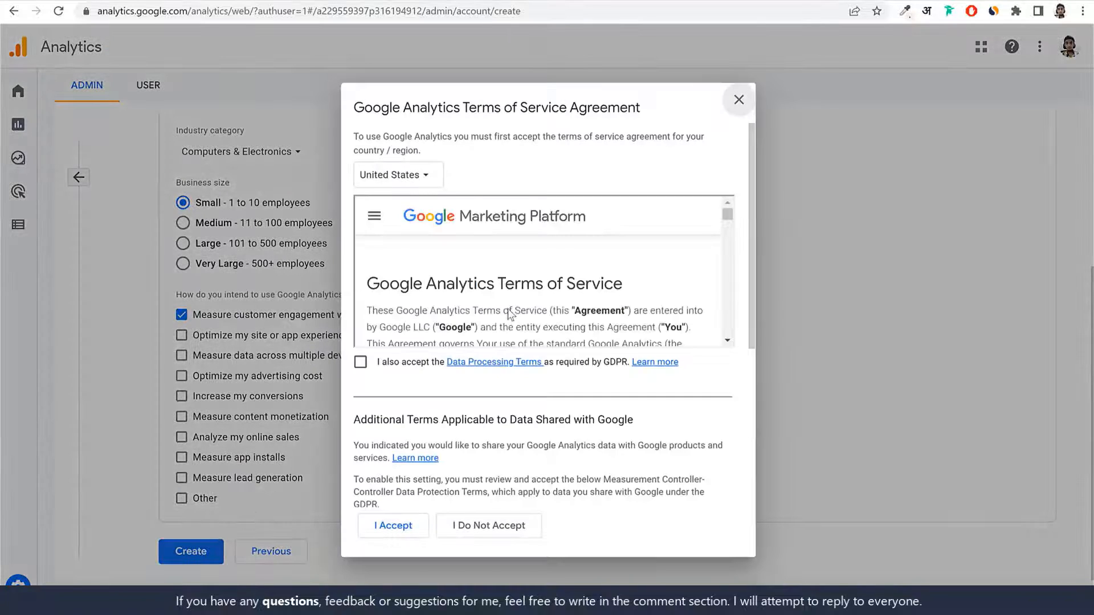
{"action": "left_click", "coordinate": [361, 362]}
{"action": "scroll", "coordinate": [381, 452], "scroll_direction": "down", "scroll_amount": 3}
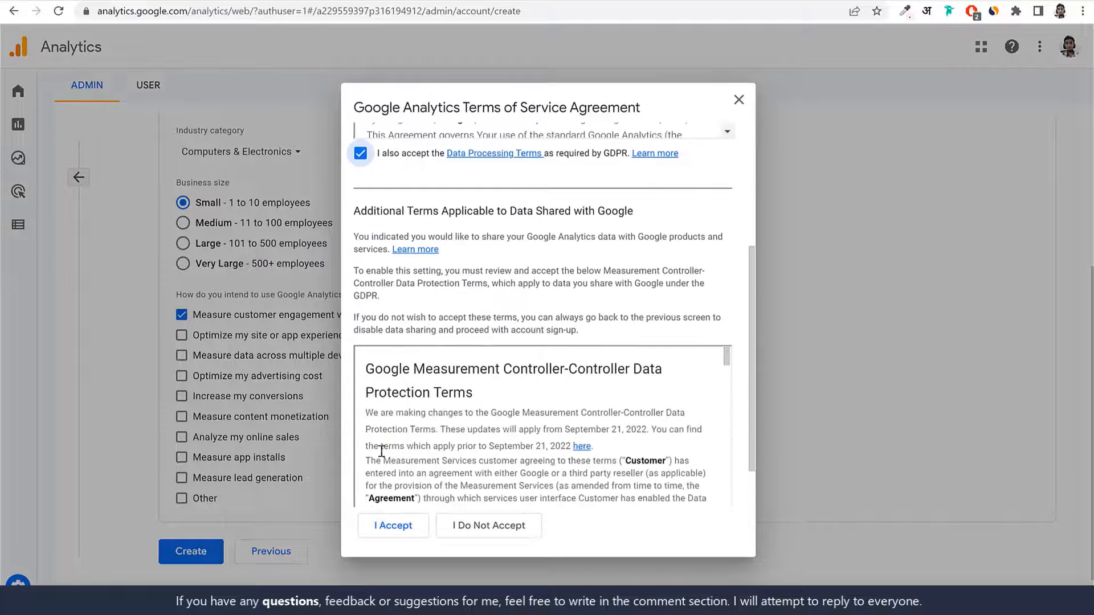
{"action": "scroll", "coordinate": [381, 452], "scroll_direction": "down", "scroll_amount": 10}
{"action": "left_click", "coordinate": [361, 477]}
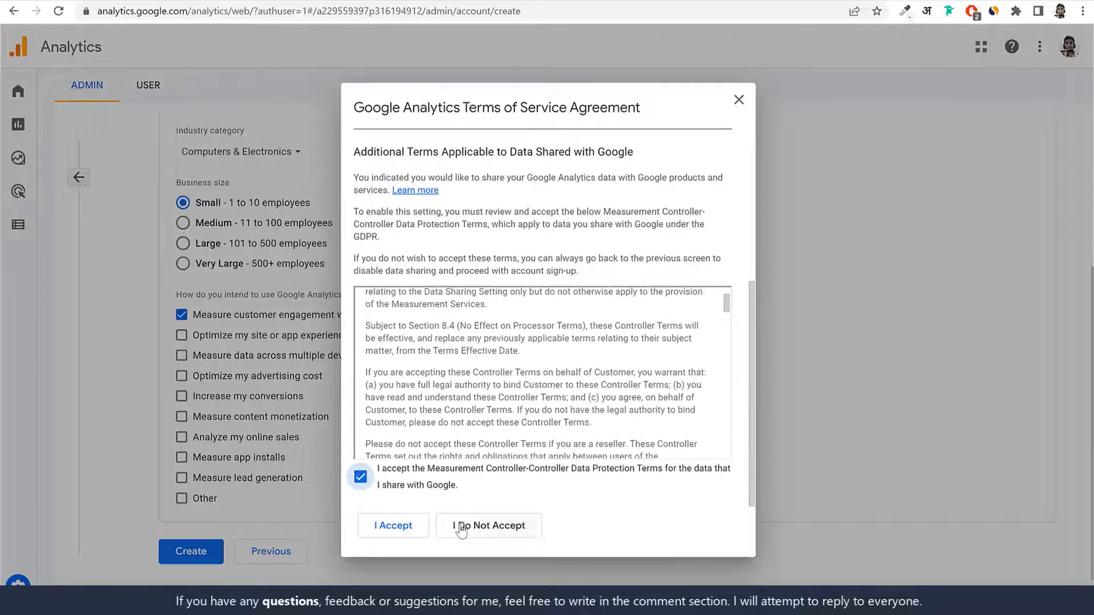
{"action": "left_click", "coordinate": [392, 524]}
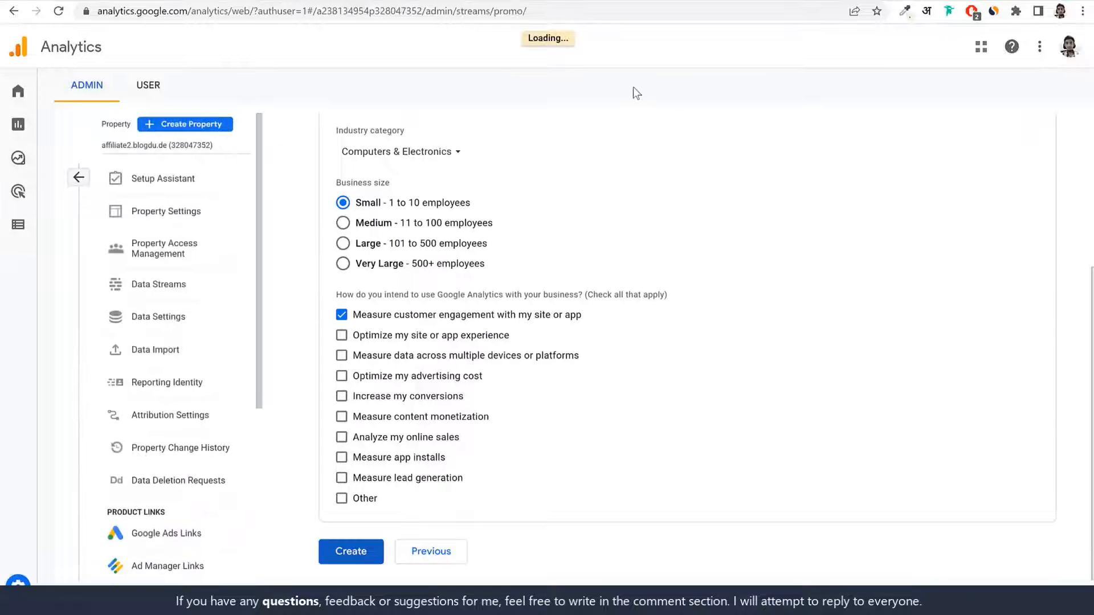
{"action": "left_click_drag", "start_coordinate": [394, 296], "coordinate": [289, 288]}
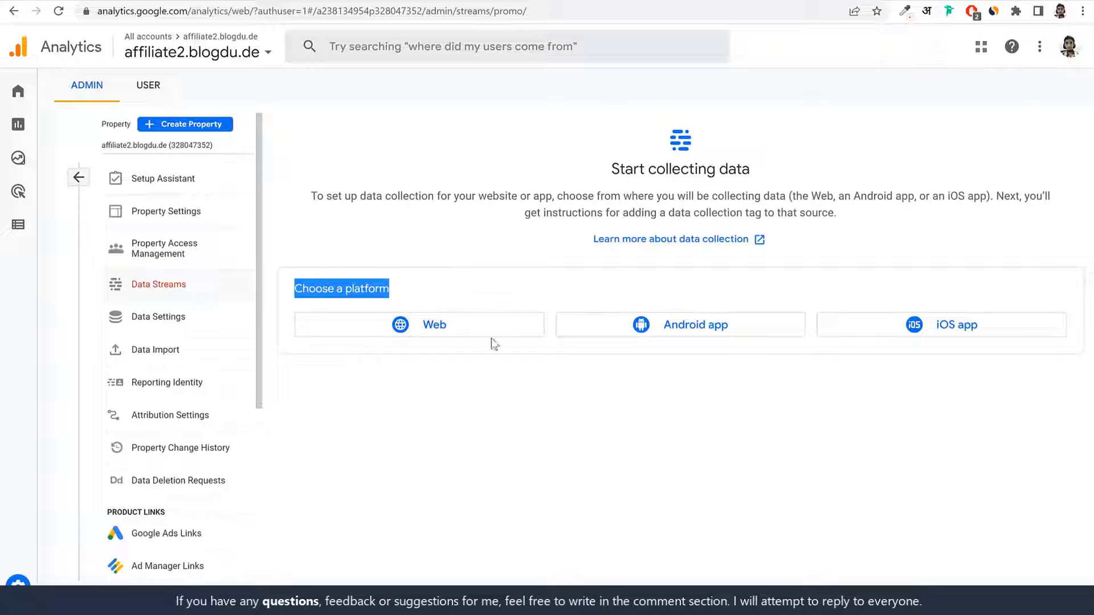
{"action": "left_click", "coordinate": [448, 327]}
{"action": "left_click", "coordinate": [493, 171]}
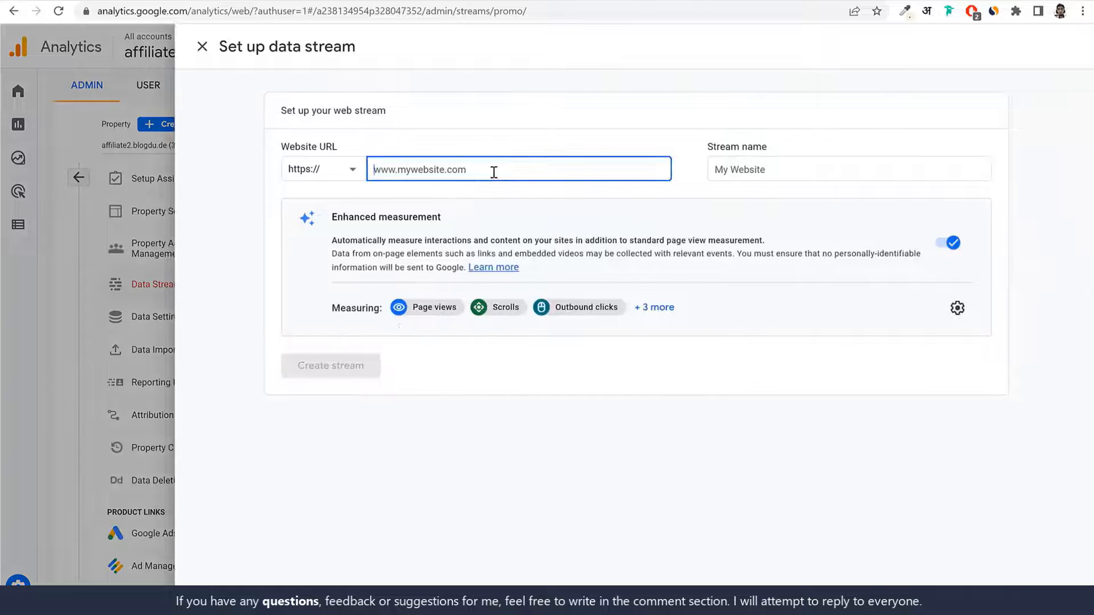
{"action": "key", "text": "ctrl+v"}
{"action": "left_click", "coordinate": [569, 216]}
{"action": "left_click", "coordinate": [791, 171]}
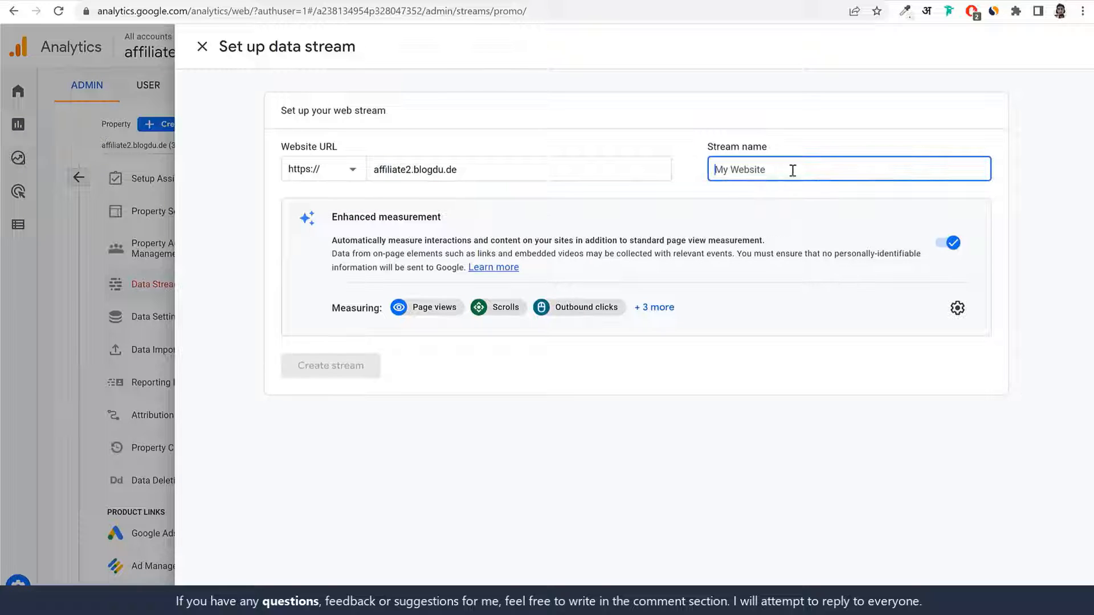
{"action": "key", "text": "ctrl+v"}
{"action": "left_click", "coordinate": [820, 202]}
{"action": "left_click_drag", "start_coordinate": [801, 173], "coordinate": [584, 177]}
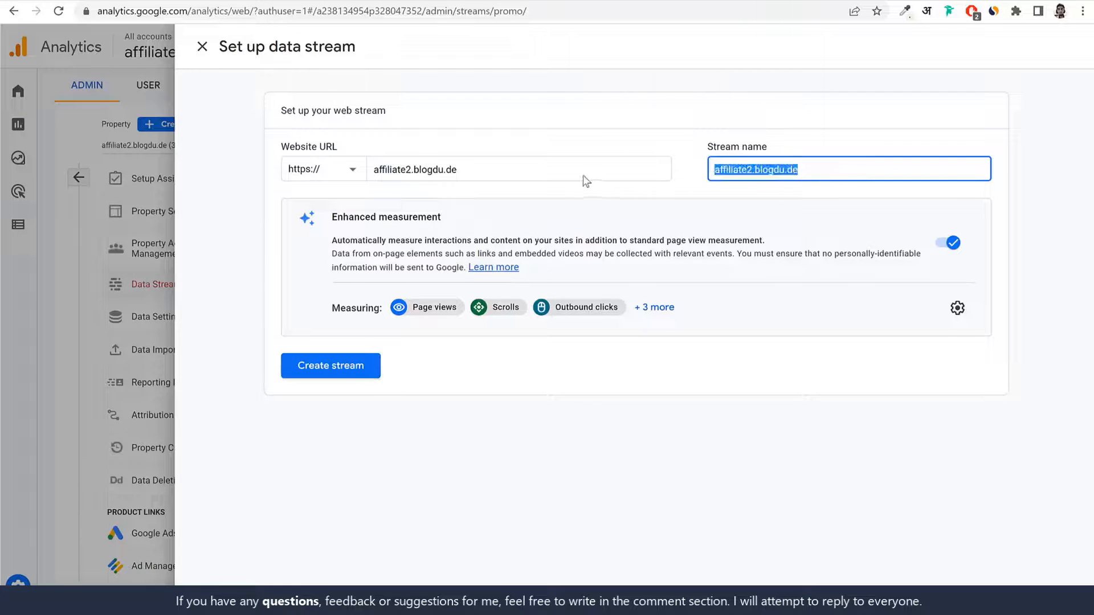
{"action": "left_click", "coordinate": [320, 370]}
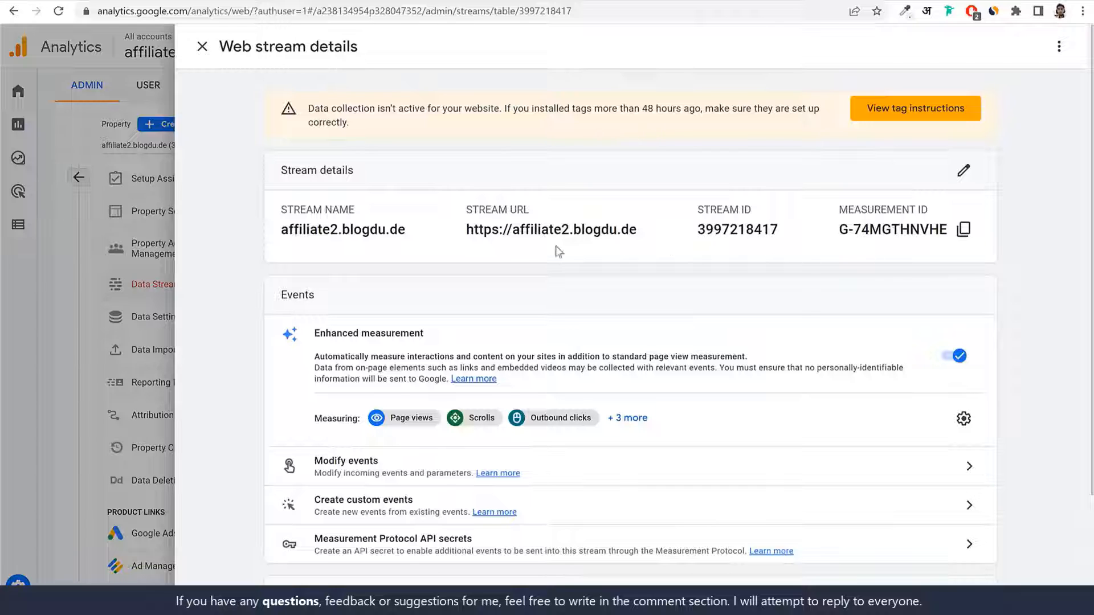
Examine the web stream's details, including its stream URL and measurement ID
{"action": "left_click_drag", "start_coordinate": [678, 233], "coordinate": [665, 231]}
{"action": "left_click", "coordinate": [876, 238]}
{"action": "left_click_drag", "start_coordinate": [839, 234], "coordinate": [1015, 234]}
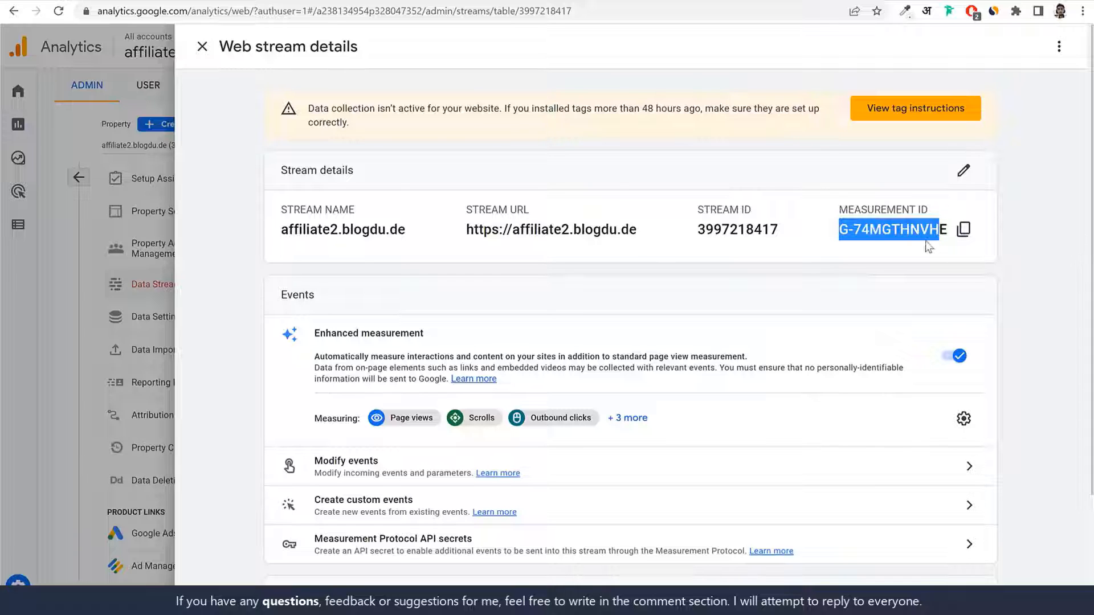
{"action": "left_click_drag", "start_coordinate": [839, 230], "coordinate": [942, 235]}
{"action": "left_click", "coordinate": [907, 229]}
{"action": "left_click_drag", "start_coordinate": [840, 209], "coordinate": [953, 228]}
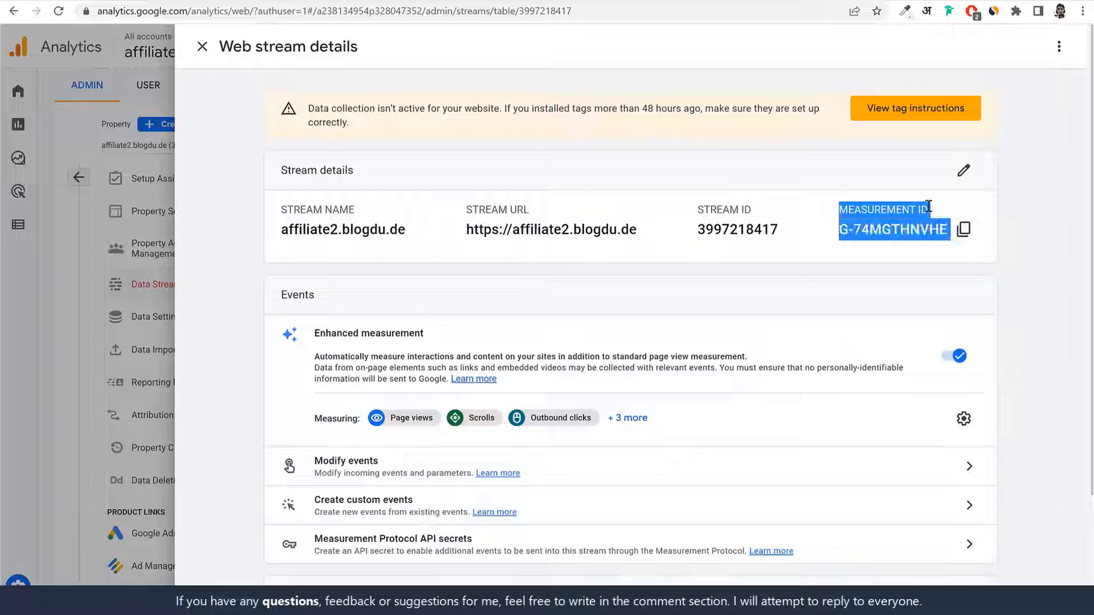
{"action": "left_click", "coordinate": [929, 208]}
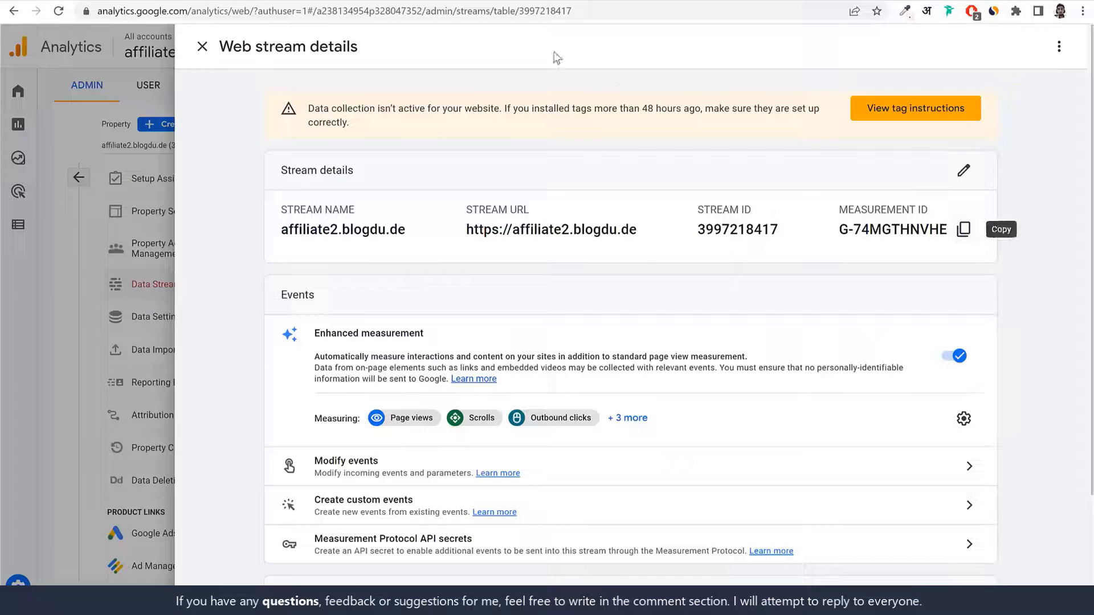
Switch back to the Rank Math setup wizard, check the Analytics account choices and reload the page
{"action": "left_click", "coordinate": [422, 1]}
{"action": "left_click", "coordinate": [530, 199]}
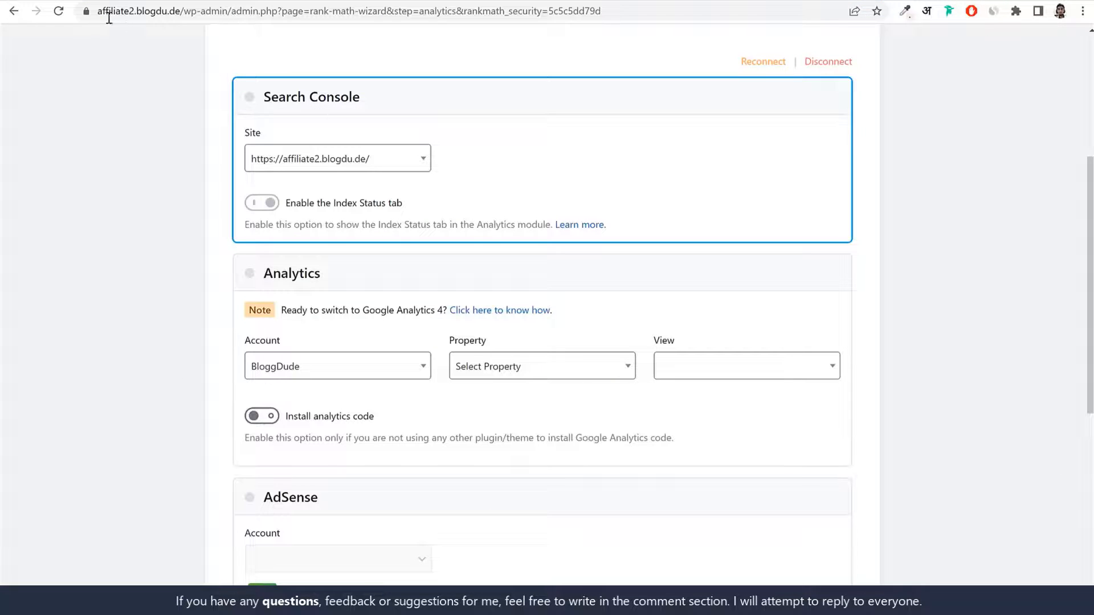
{"action": "left_click", "coordinate": [288, 368]}
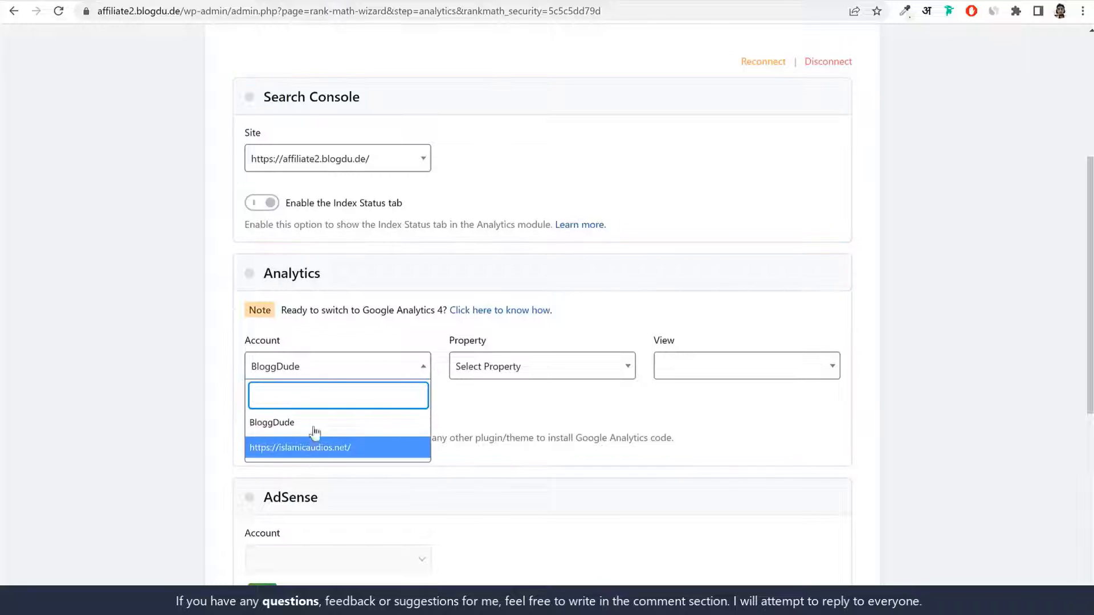
{"action": "left_click", "coordinate": [225, 363]}
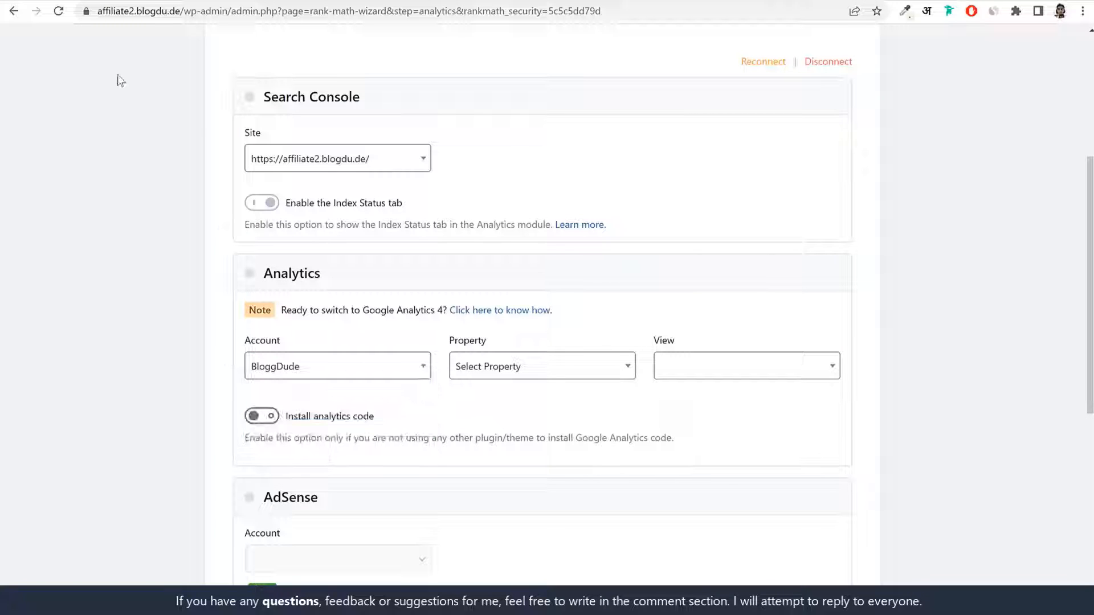
{"action": "left_click", "coordinate": [60, 12]}
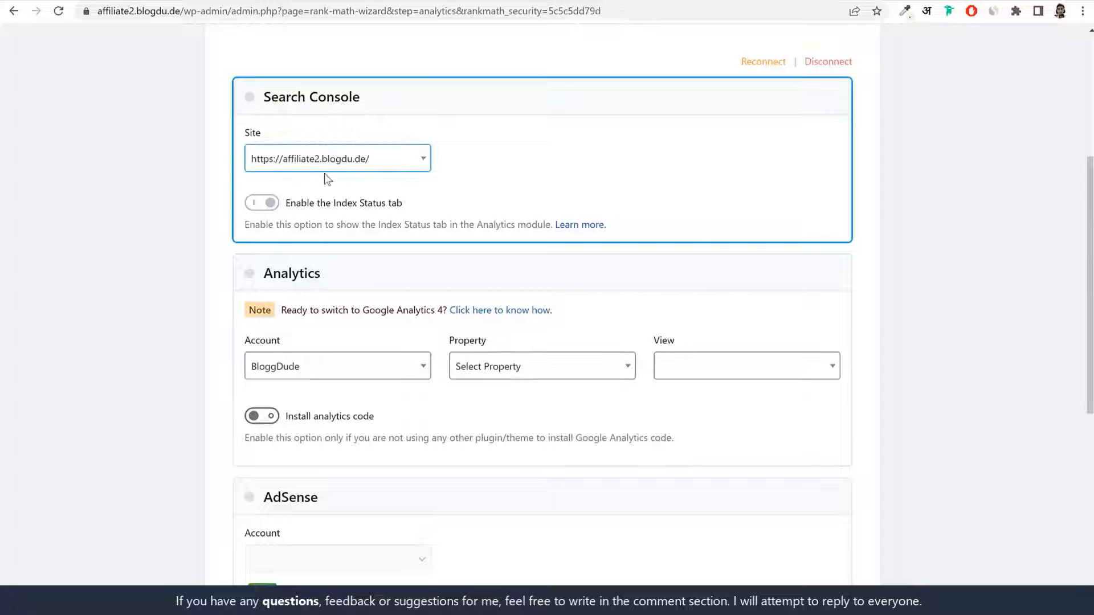
Choose affiliate2.blogdu.de as the Analytics account, property and data stream
{"action": "left_click", "coordinate": [299, 374]}
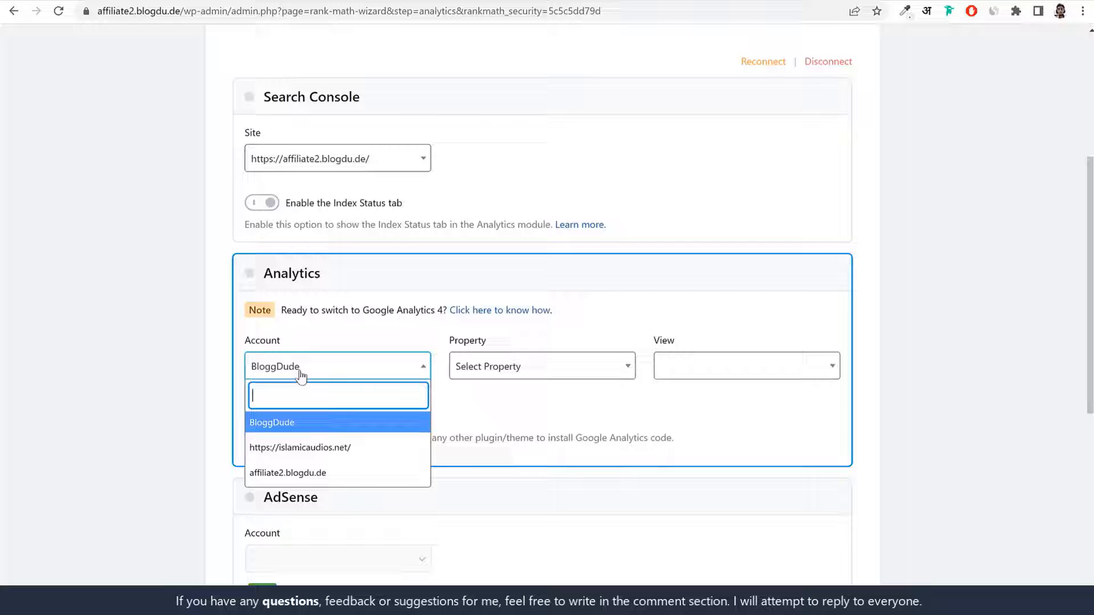
{"action": "left_click", "coordinate": [308, 481]}
{"action": "left_click", "coordinate": [492, 370]}
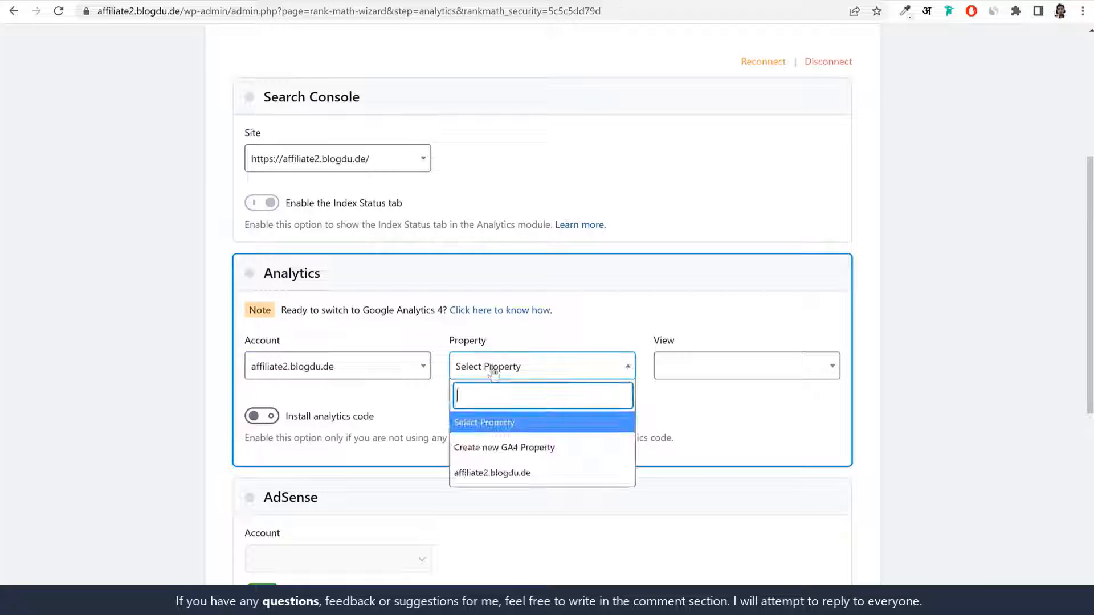
{"action": "left_click", "coordinate": [519, 479]}
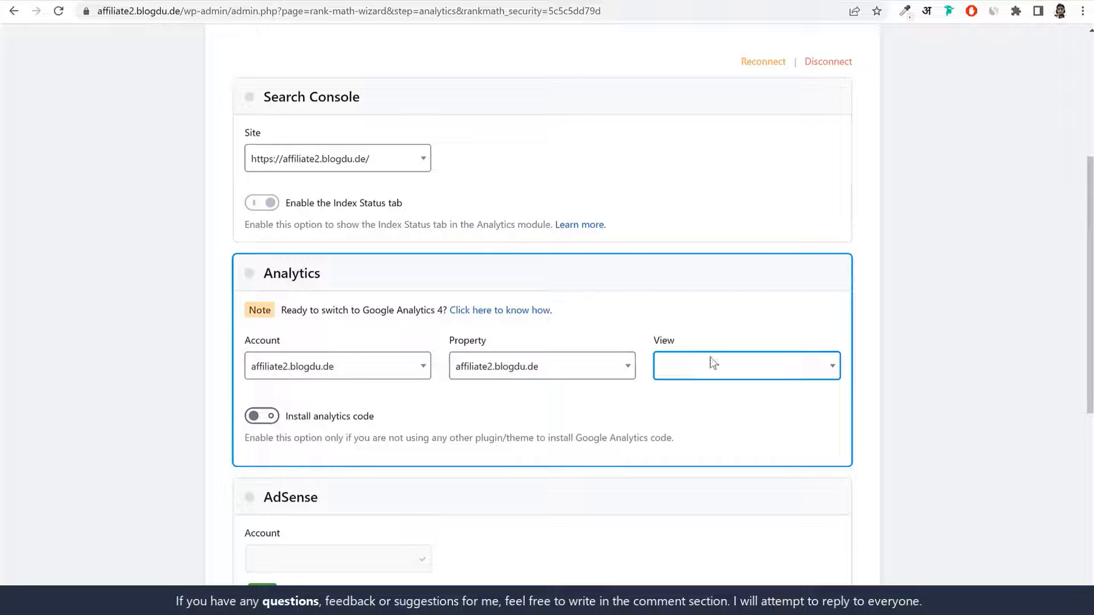
{"action": "left_click", "coordinate": [707, 377]}
{"action": "left_click", "coordinate": [715, 439]}
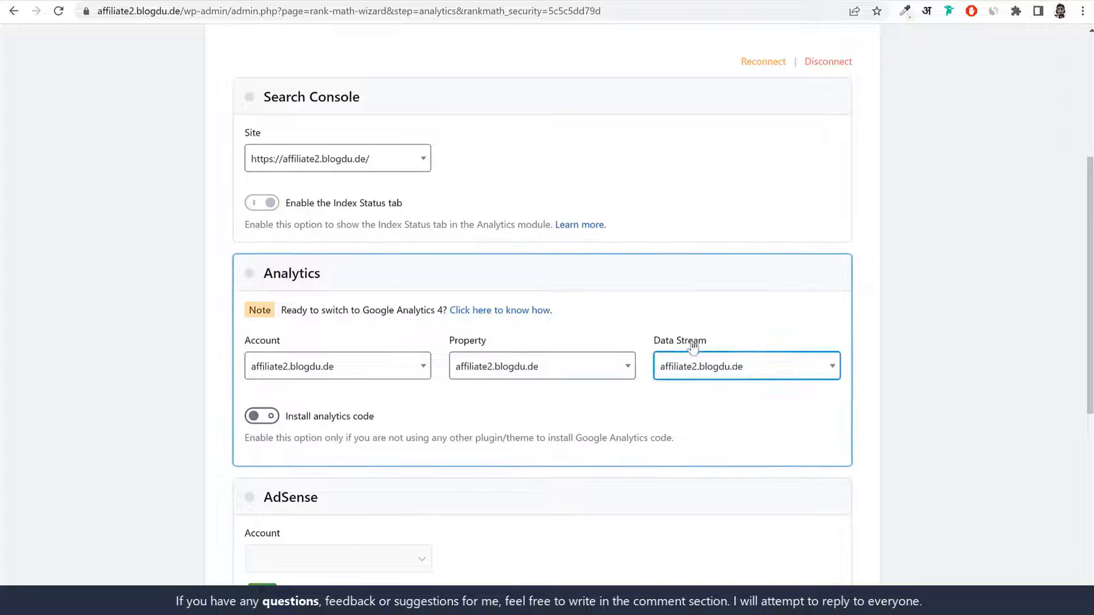
{"action": "left_click_drag", "start_coordinate": [722, 344], "coordinate": [653, 344]}
{"action": "left_click", "coordinate": [529, 407]}
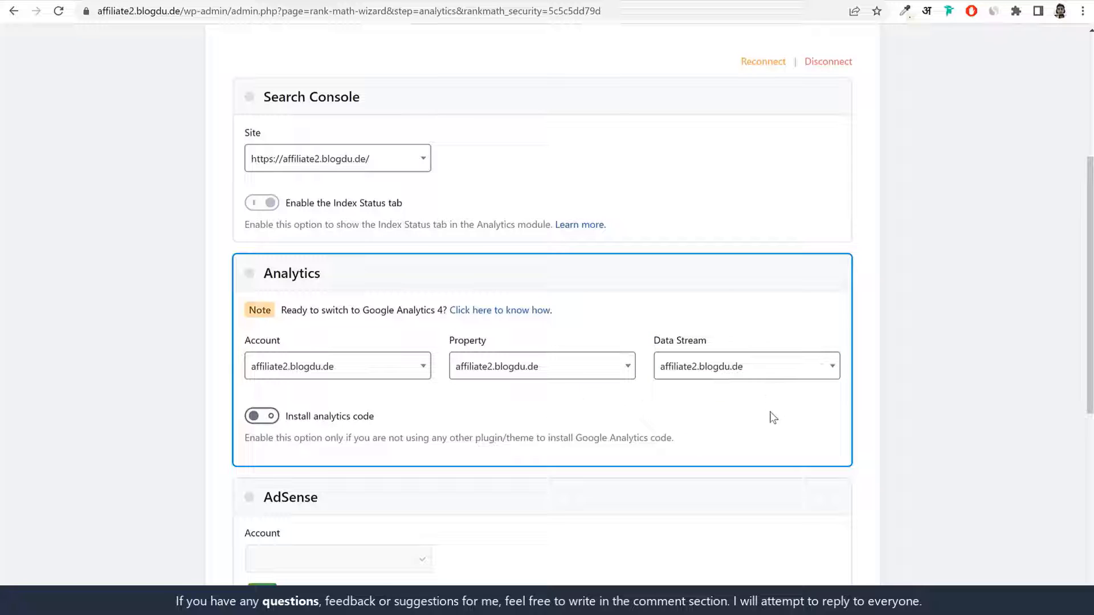
Enable installing the analytics code, keep Email Reports on, and save the Analytics page of the wizard
{"action": "left_click", "coordinate": [263, 420]}
{"action": "triple_click", "coordinate": [364, 416]}
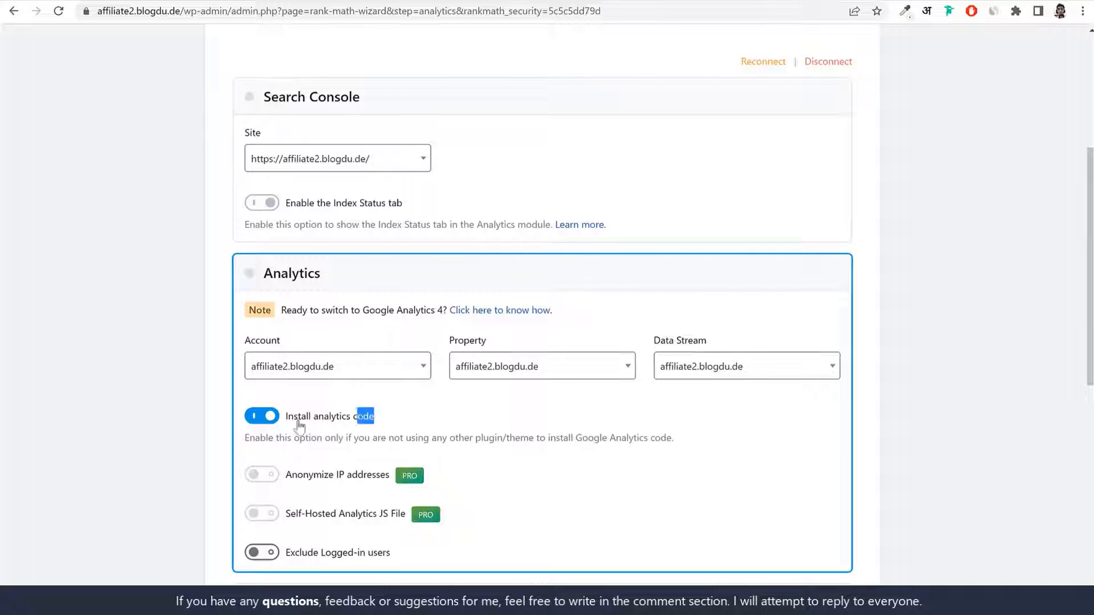
{"action": "scroll", "coordinate": [584, 415], "scroll_direction": "down", "scroll_amount": 3}
{"action": "scroll", "coordinate": [583, 414], "scroll_direction": "down", "scroll_amount": 3}
{"action": "triple_click", "coordinate": [332, 254]}
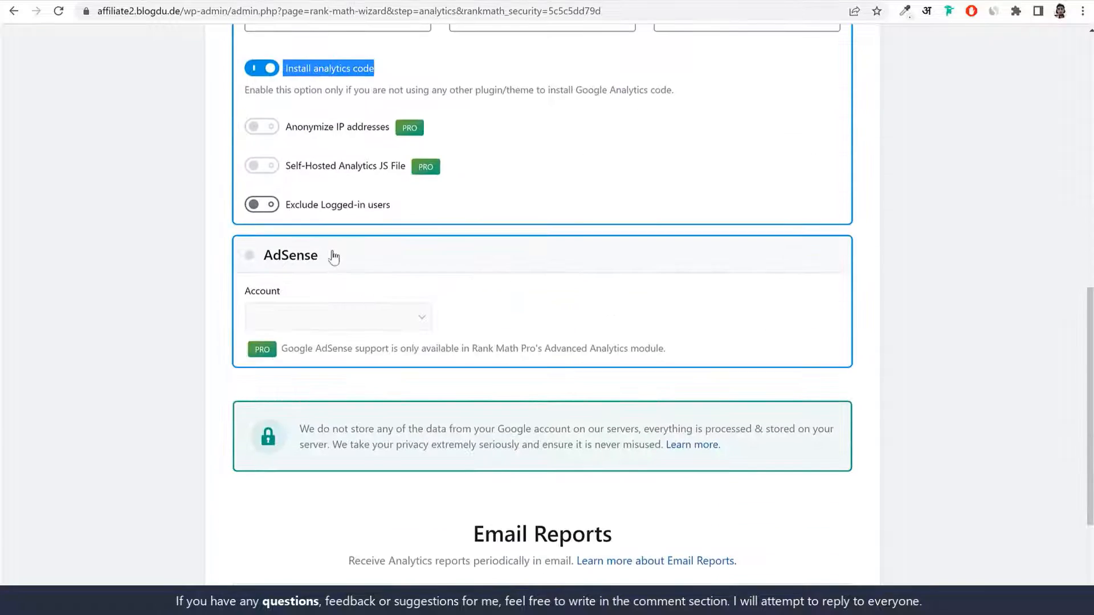
{"action": "scroll", "coordinate": [465, 378], "scroll_direction": "down", "scroll_amount": 4}
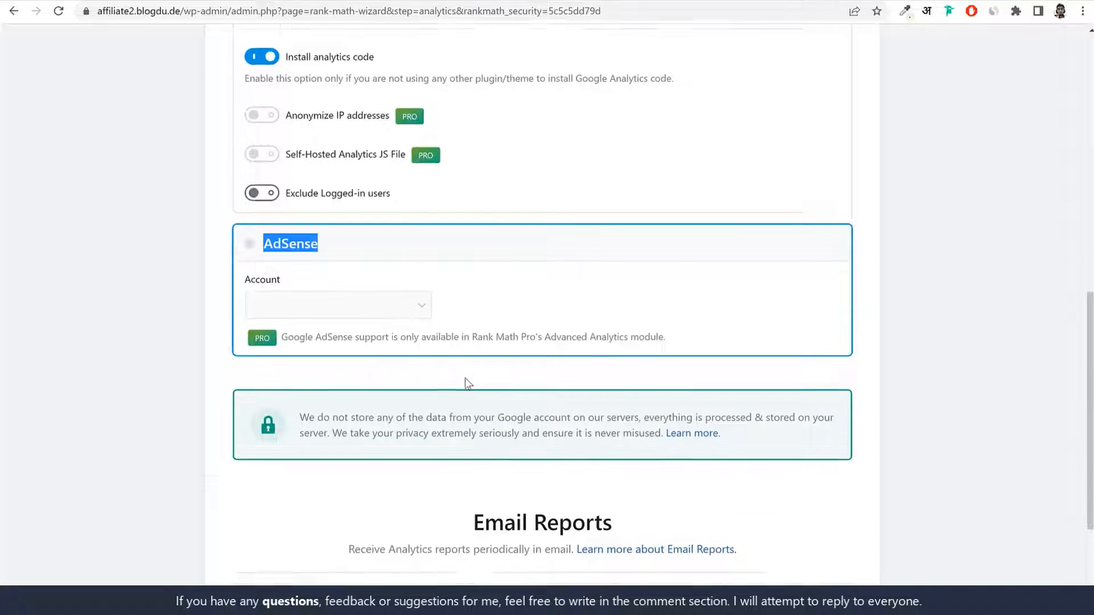
{"action": "scroll", "coordinate": [980, 322], "scroll_direction": "up", "scroll_amount": 5}
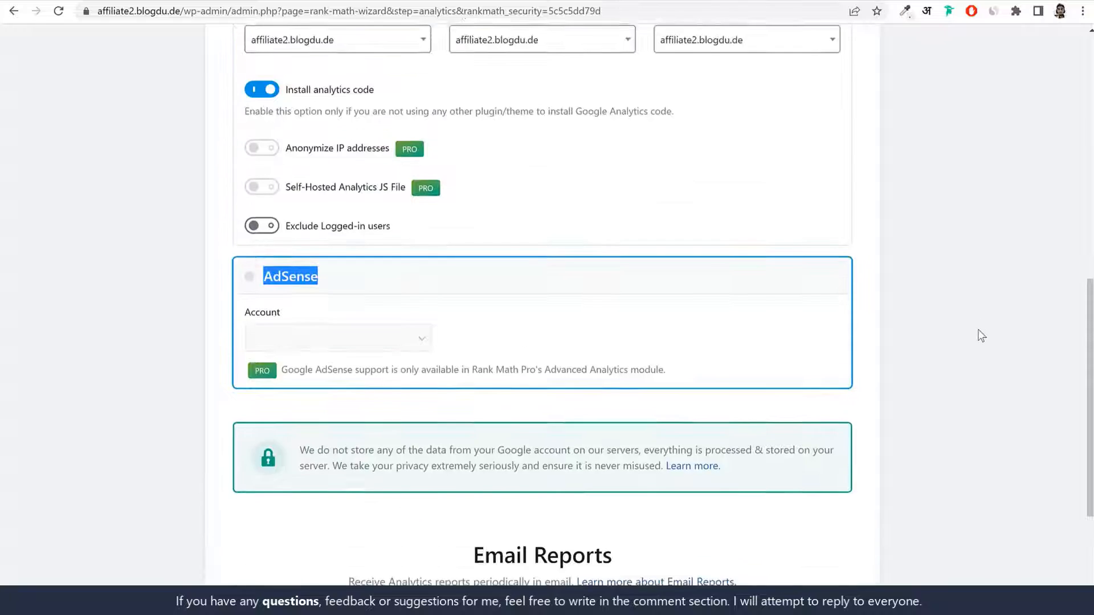
{"action": "left_click", "coordinate": [604, 262]}
{"action": "scroll", "coordinate": [518, 264], "scroll_direction": "up", "scroll_amount": 3}
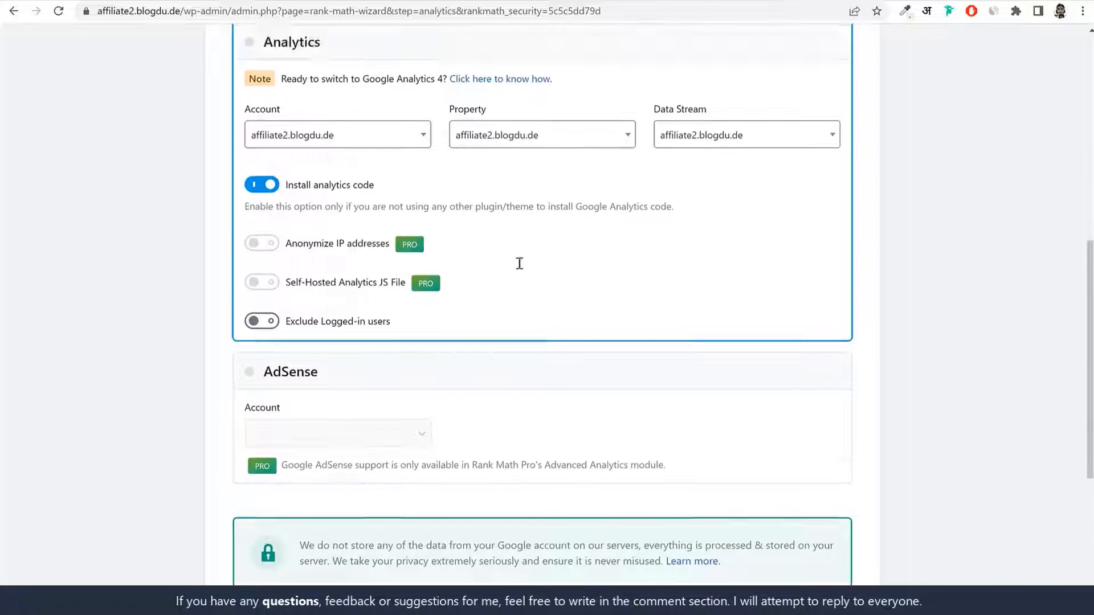
{"action": "scroll", "coordinate": [376, 284], "scroll_direction": "down", "scroll_amount": 5}
{"action": "scroll", "coordinate": [342, 274], "scroll_direction": "up", "scroll_amount": 10}
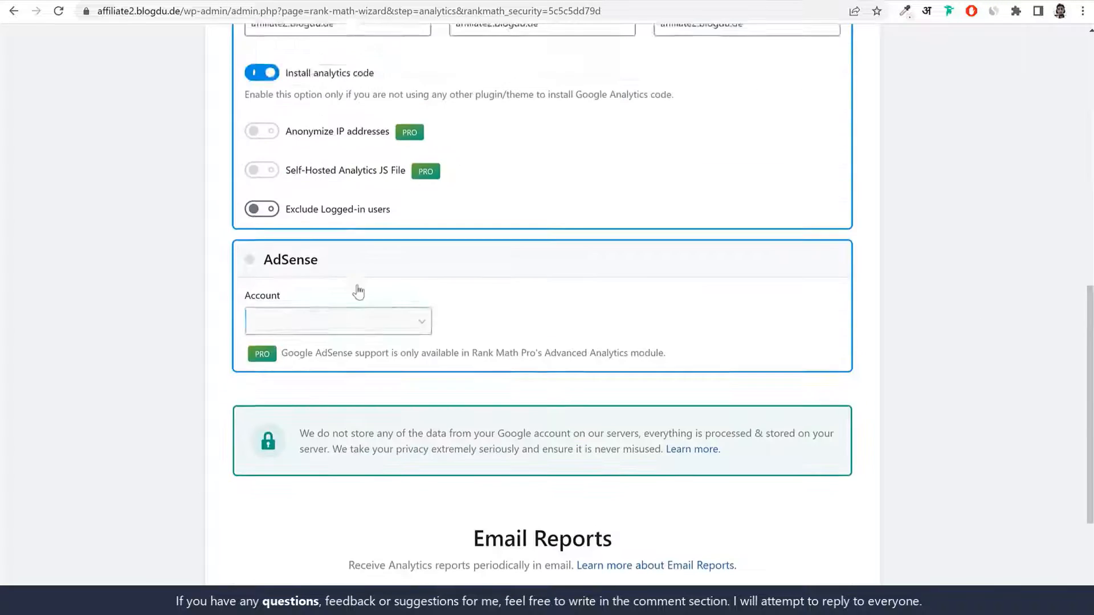
{"action": "scroll", "coordinate": [341, 269], "scroll_direction": "down", "scroll_amount": 12}
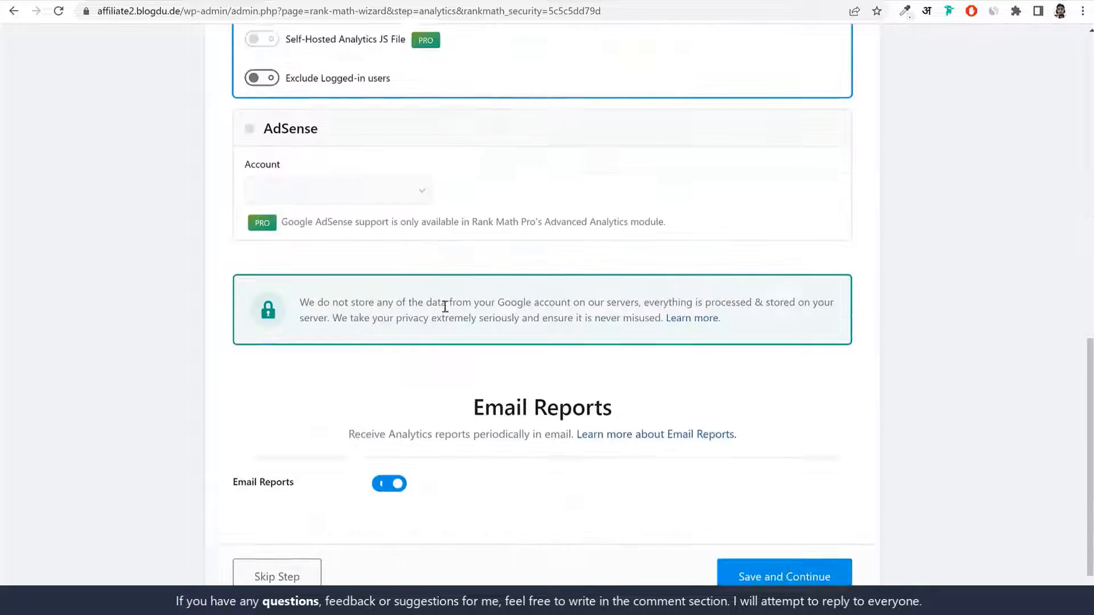
{"action": "left_click", "coordinate": [812, 515]}
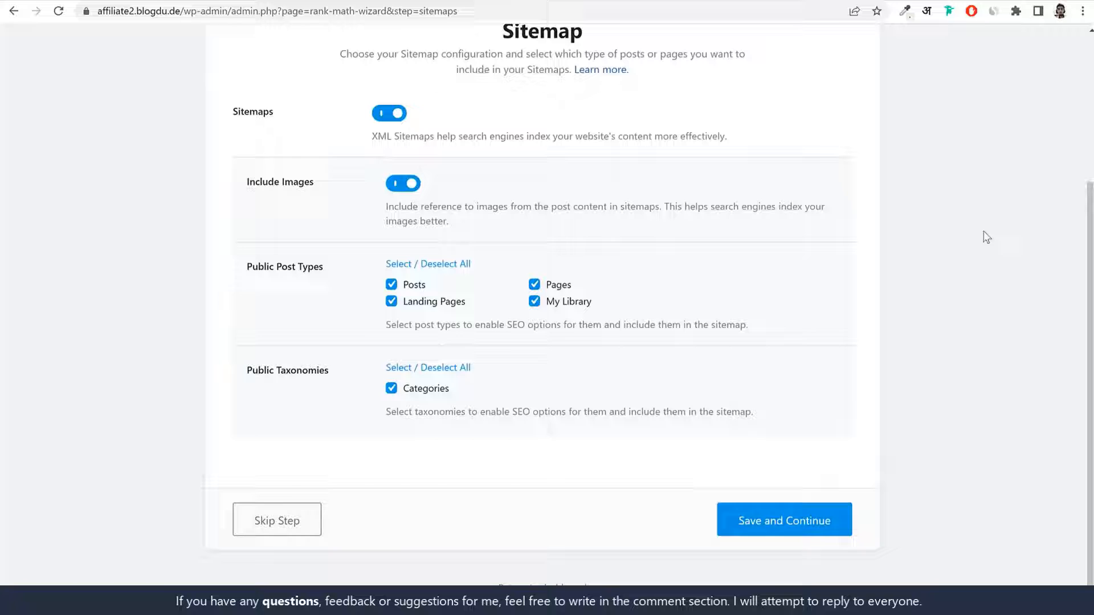
Save the Sitemaps and Optimization pages of the wizard with their default settings
{"action": "double_click", "coordinate": [262, 117]}
{"action": "left_click", "coordinate": [814, 532]}
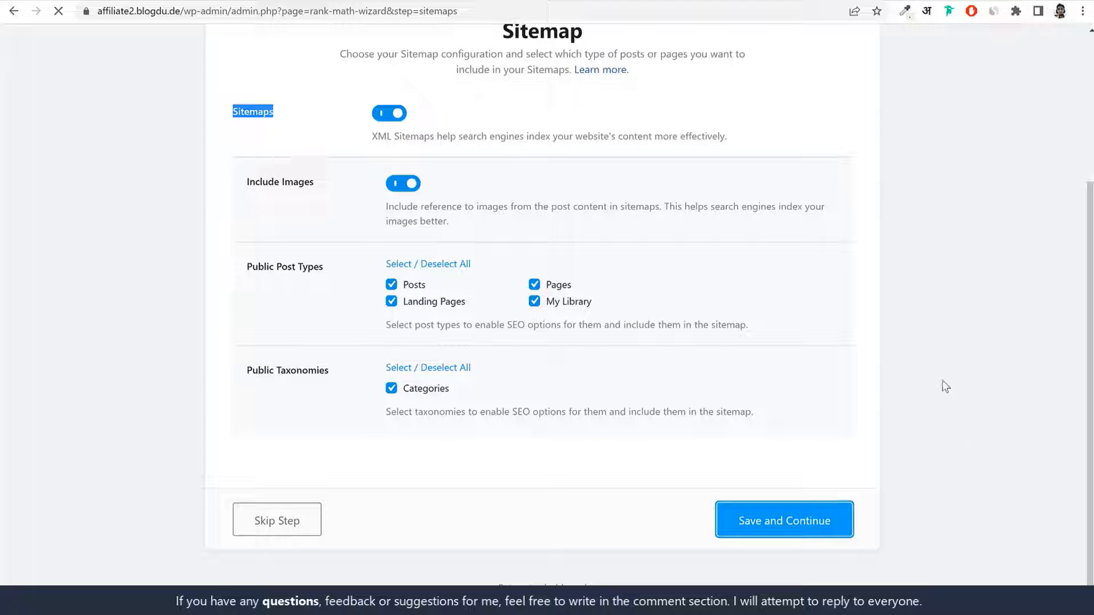
{"action": "left_click", "coordinate": [805, 509]}
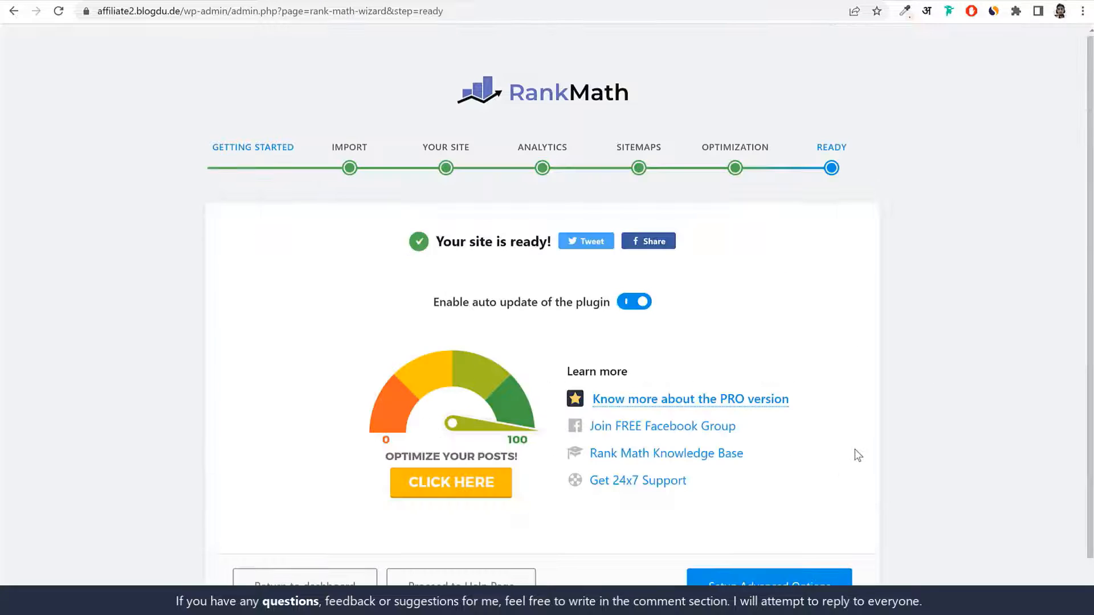
Leave the completed setup wizard and open the WordPress dashboard to view the Rank Math Overview's Total Impressions
{"action": "scroll", "coordinate": [856, 453], "scroll_direction": "down", "scroll_amount": 2}
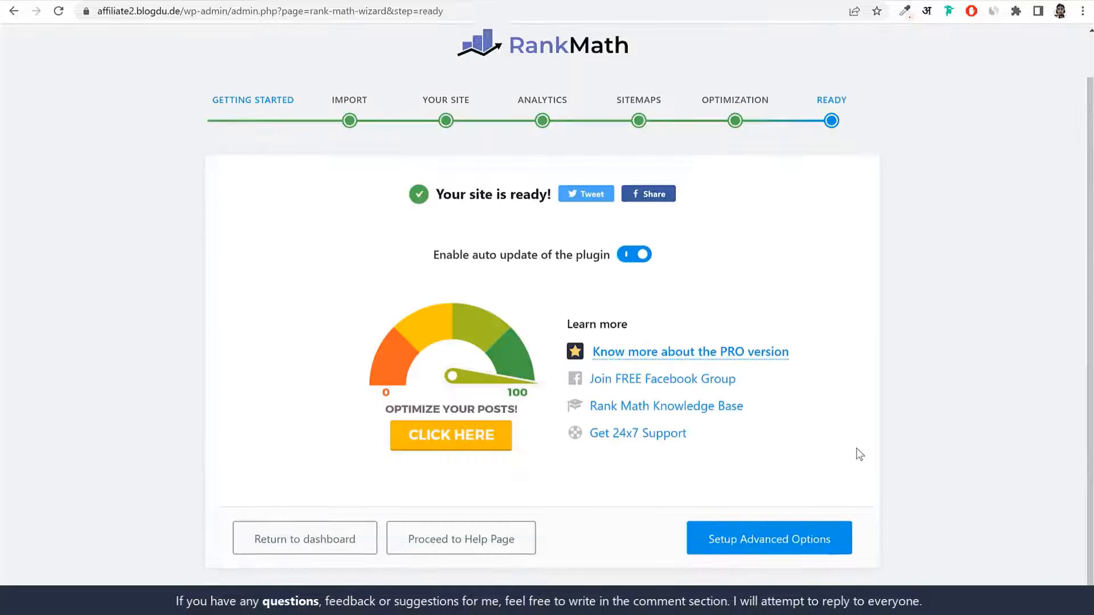
{"action": "left_click", "coordinate": [295, 541]}
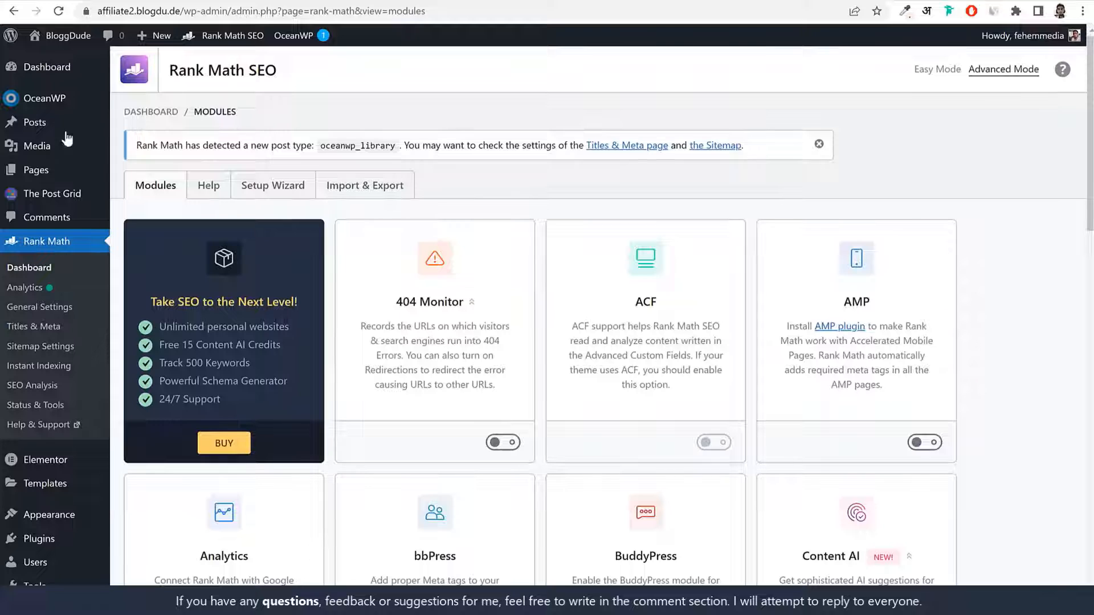
{"action": "left_click", "coordinate": [49, 69]}
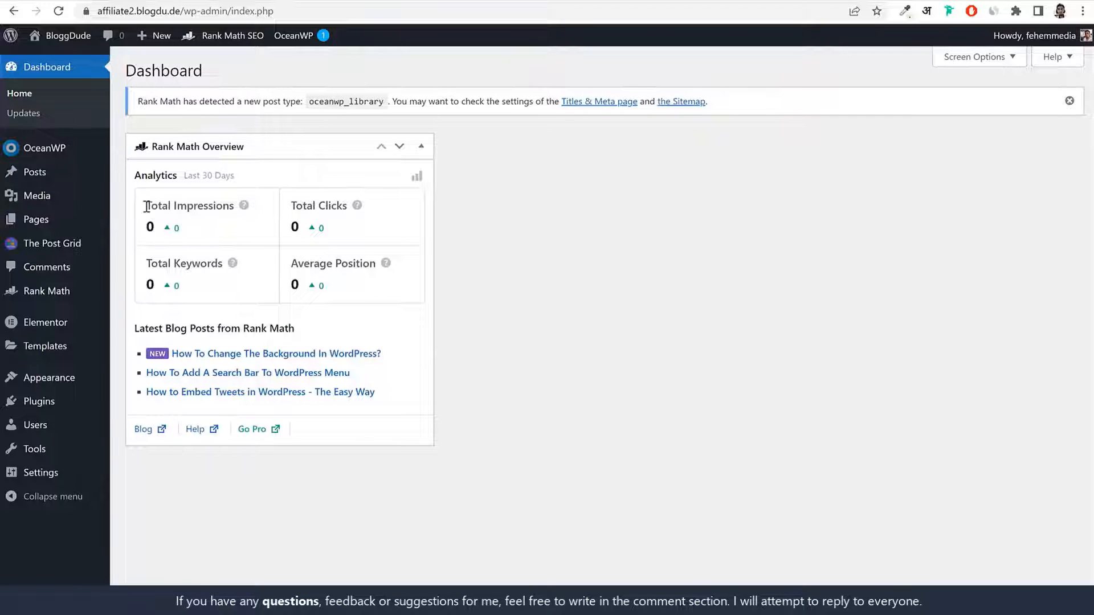
{"action": "left_click_drag", "start_coordinate": [145, 205], "coordinate": [231, 207]}
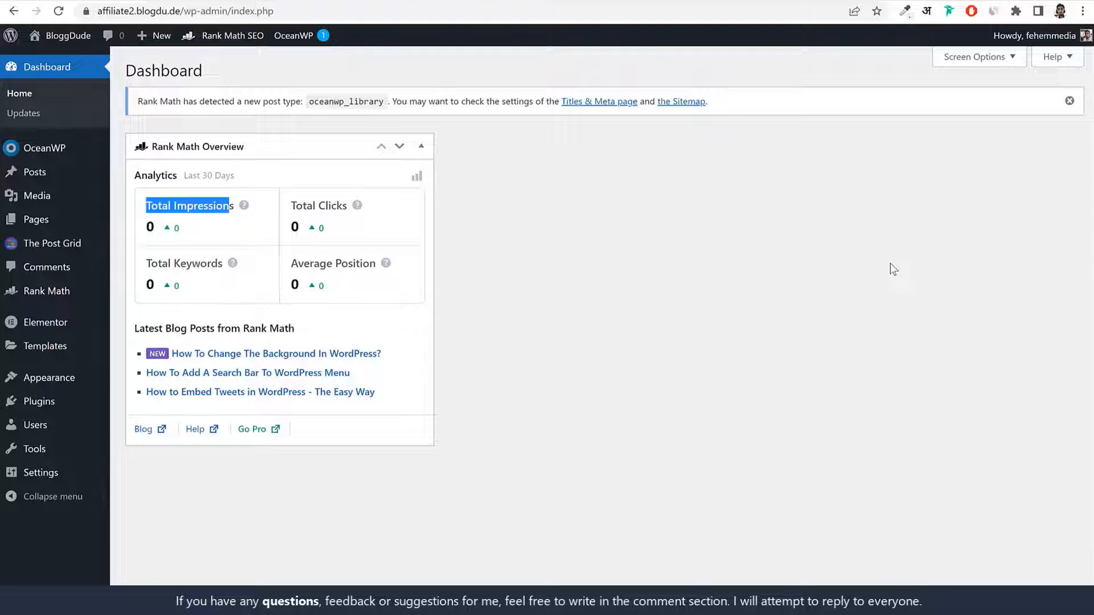
Move the default "Hello world!" post to the trash and start a new post
{"action": "left_click", "coordinate": [51, 178]}
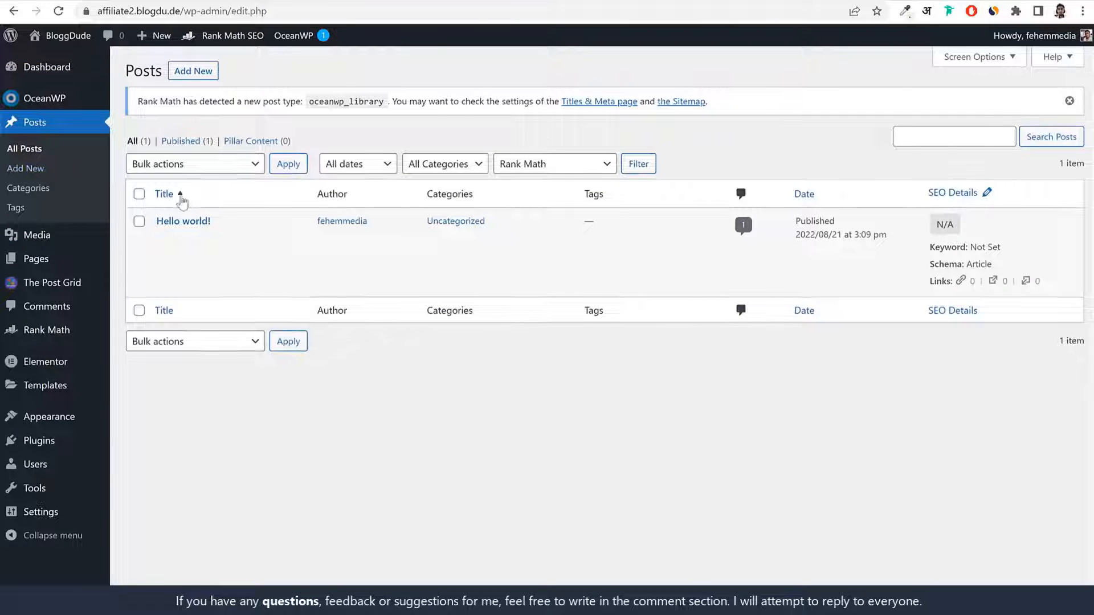
{"action": "left_click_drag", "start_coordinate": [229, 223], "coordinate": [147, 223]}
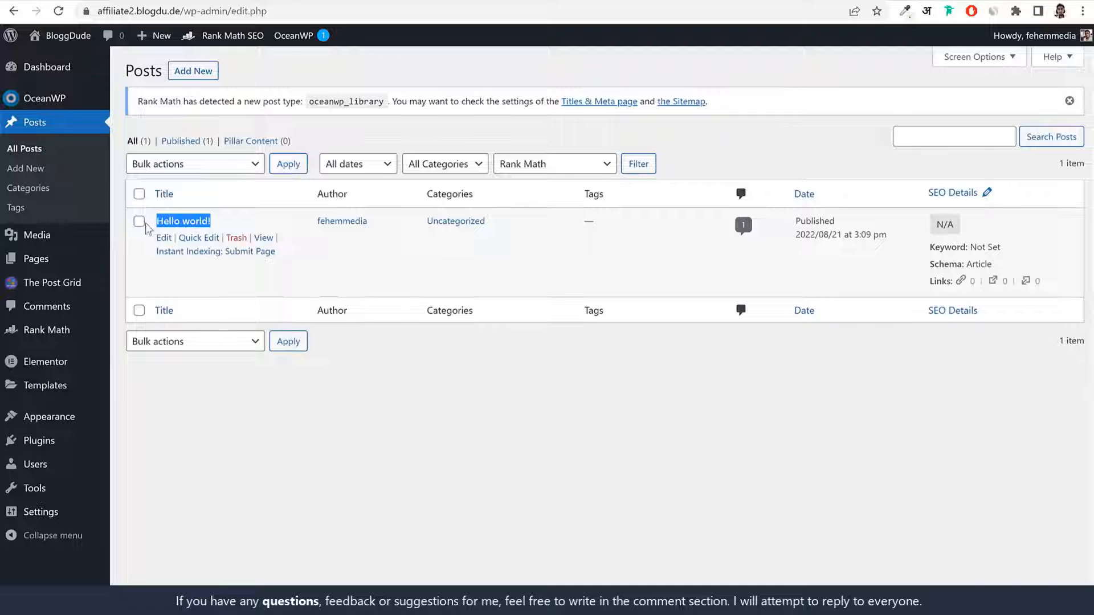
{"action": "left_click", "coordinate": [237, 238]}
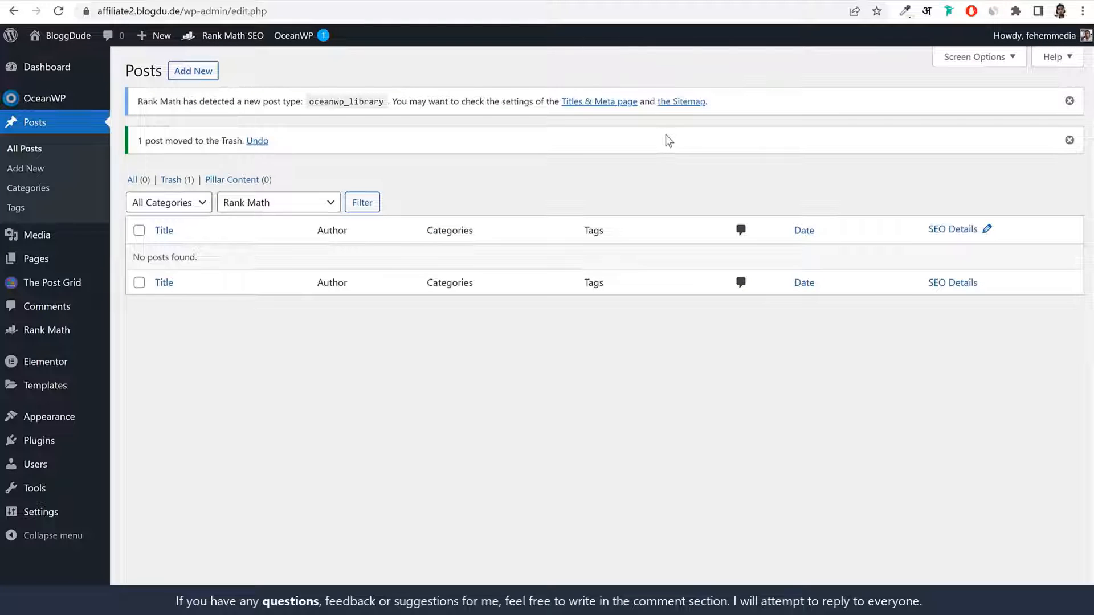
{"action": "left_click", "coordinate": [193, 73]}
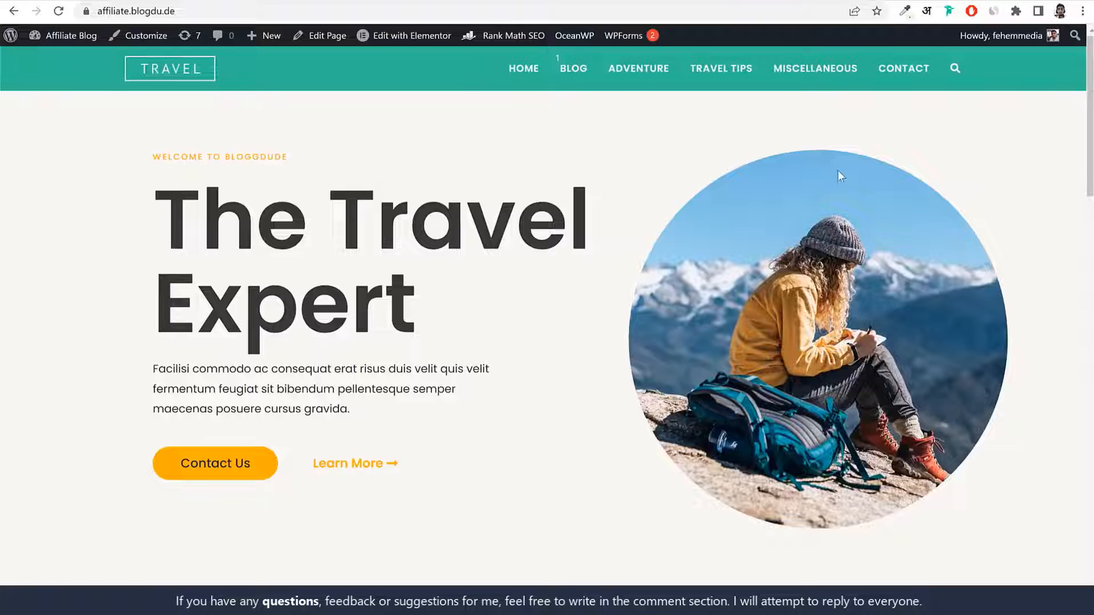
Open the WordPress 6.0 article from the Featured Articles on the demo travel site
{"action": "scroll", "coordinate": [953, 248], "scroll_direction": "down", "scroll_amount": 5}
{"action": "scroll", "coordinate": [953, 249], "scroll_direction": "down", "scroll_amount": 6}
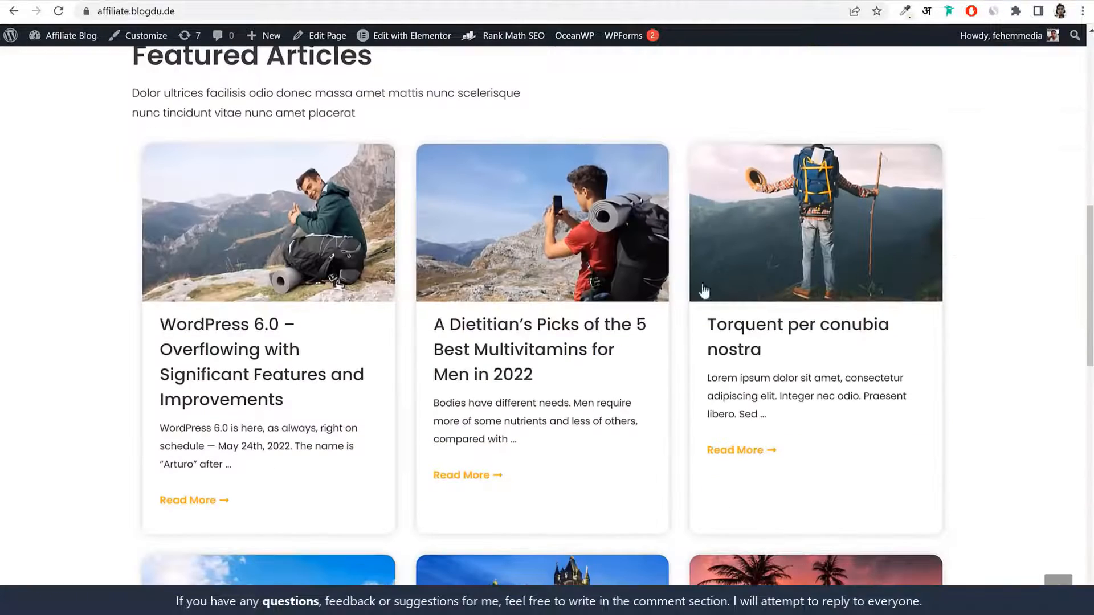
{"action": "left_click", "coordinate": [201, 343]}
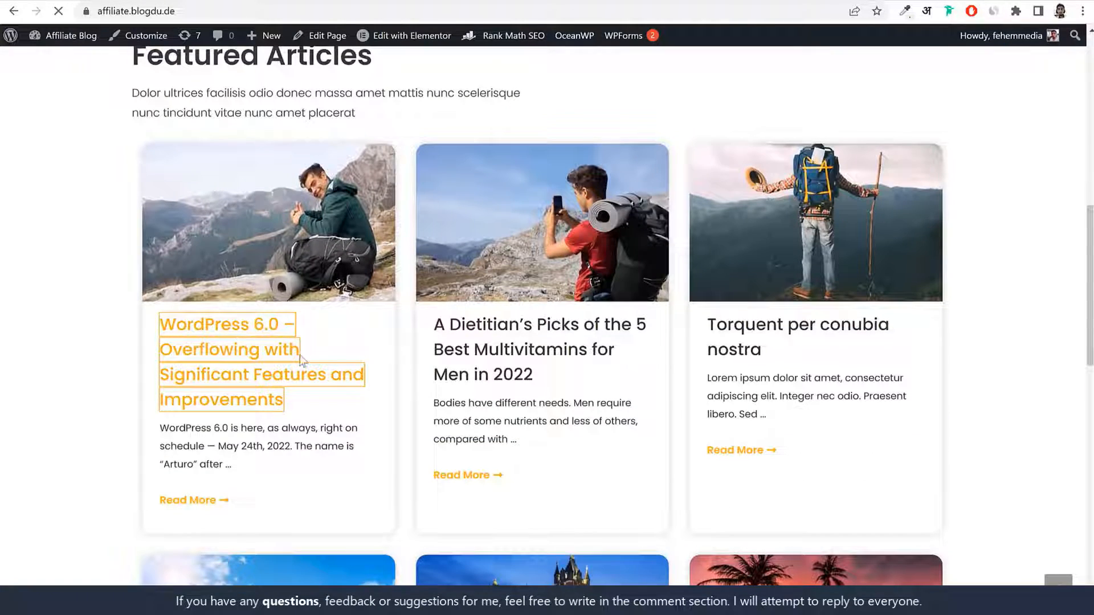
Examine the article's featured image, title, post details, body text and sidebar as a model for the new post
{"action": "scroll", "coordinate": [420, 311], "scroll_direction": "down", "scroll_amount": 7}
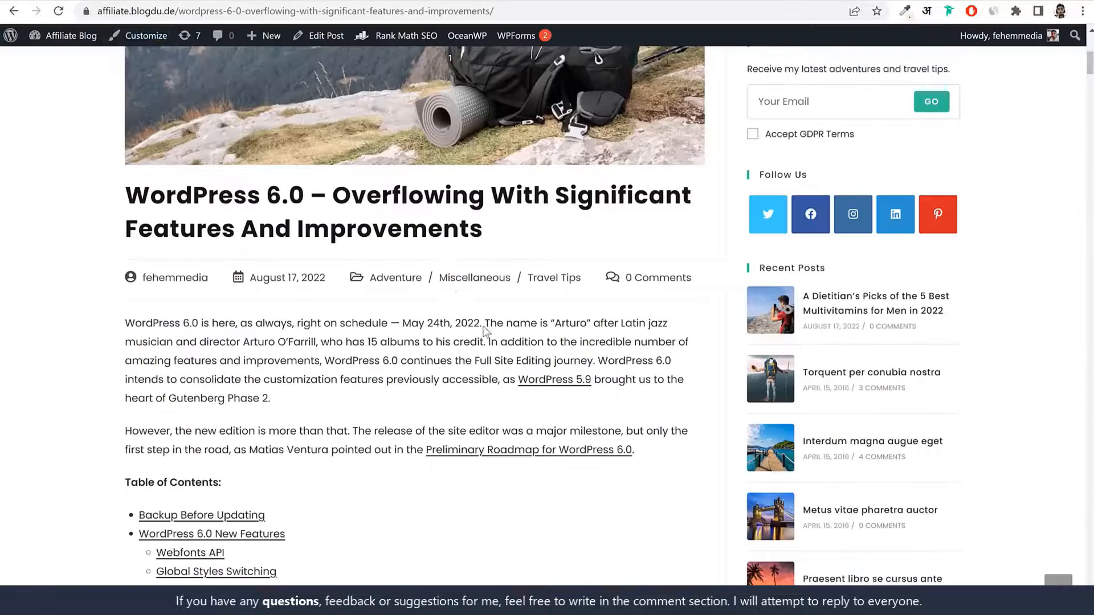
{"action": "scroll", "coordinate": [490, 350], "scroll_direction": "up", "scroll_amount": 4}
{"action": "scroll", "coordinate": [490, 350], "scroll_direction": "up", "scroll_amount": 4}
{"action": "scroll", "coordinate": [491, 350], "scroll_direction": "down", "scroll_amount": 4}
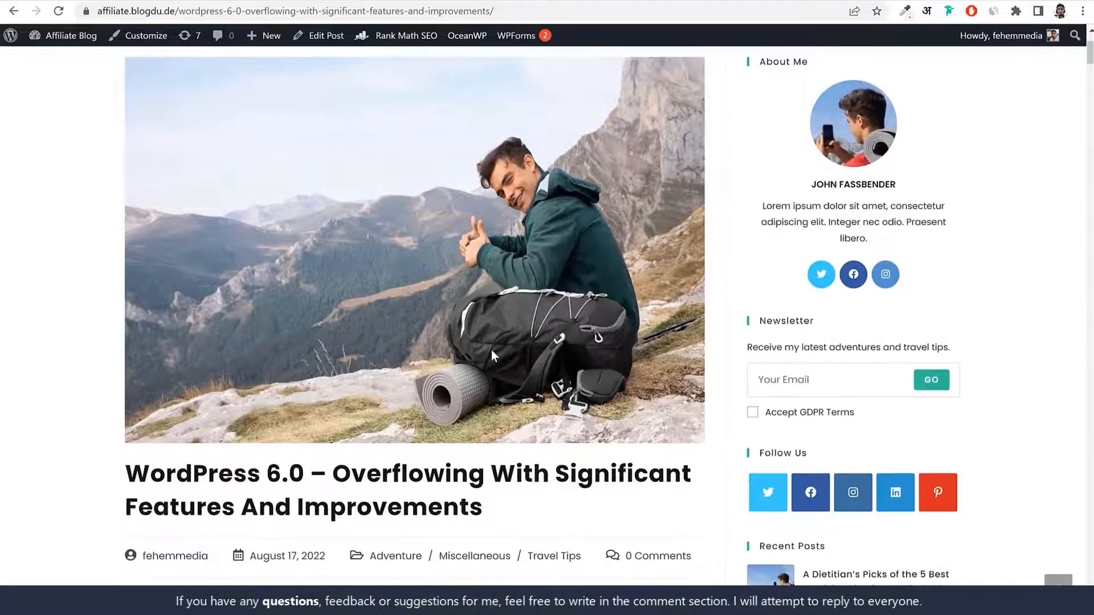
{"action": "scroll", "coordinate": [530, 358], "scroll_direction": "down", "scroll_amount": 5}
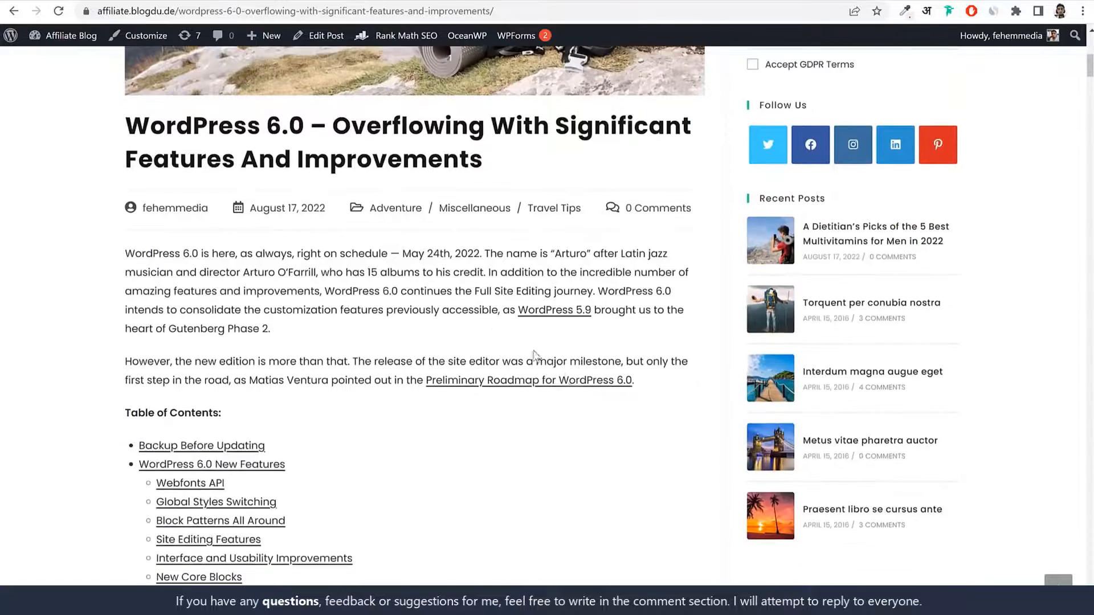
{"action": "scroll", "coordinate": [690, 371], "scroll_direction": "up", "scroll_amount": 4}
{"action": "scroll", "coordinate": [691, 373], "scroll_direction": "down", "scroll_amount": 2}
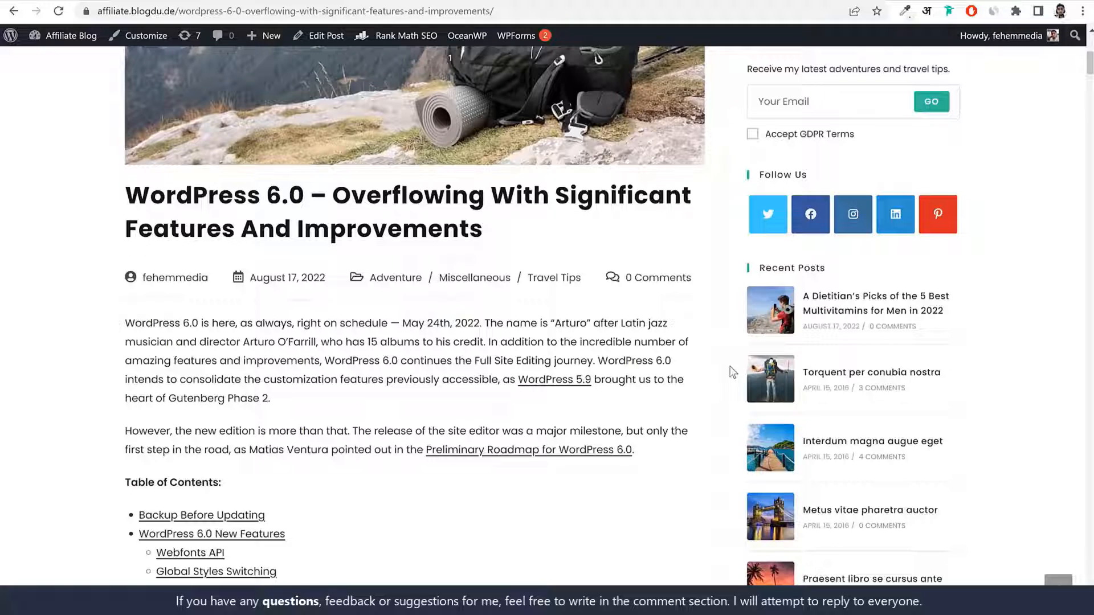
{"action": "scroll", "coordinate": [713, 374], "scroll_direction": "down", "scroll_amount": 20}
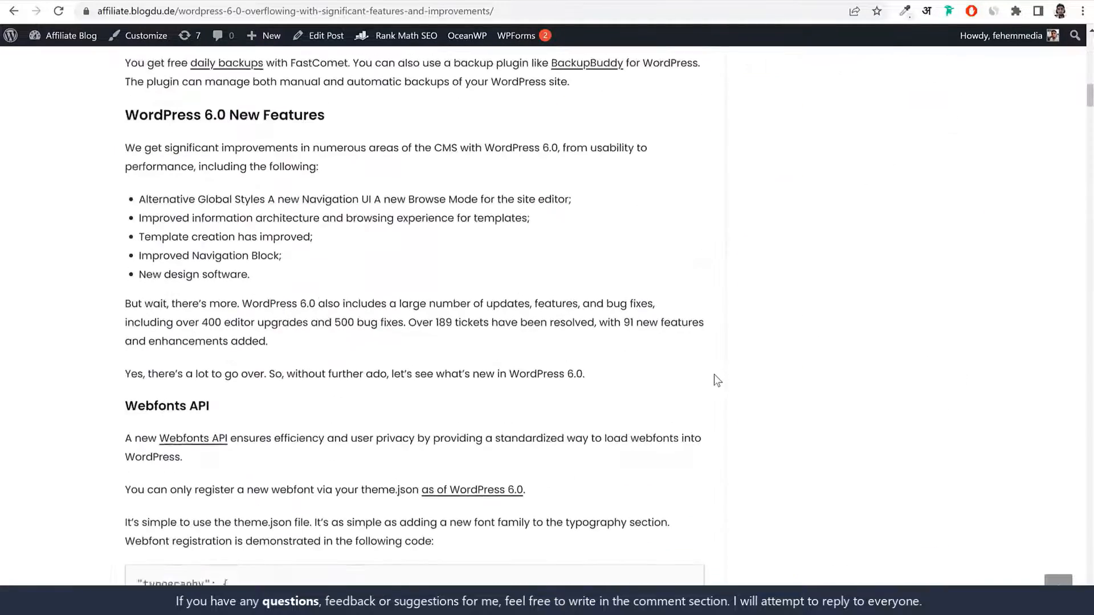
{"action": "scroll", "coordinate": [717, 374], "scroll_direction": "up", "scroll_amount": 8}
{"action": "scroll", "coordinate": [719, 381], "scroll_direction": "up", "scroll_amount": 15}
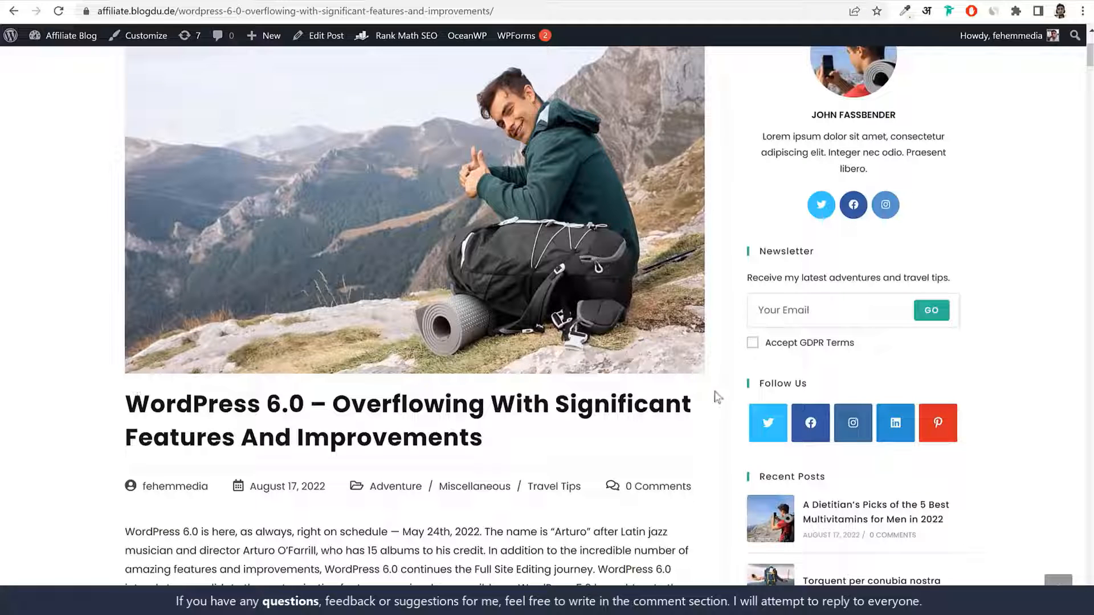
{"action": "left_click_drag", "start_coordinate": [119, 408], "coordinate": [501, 441]}
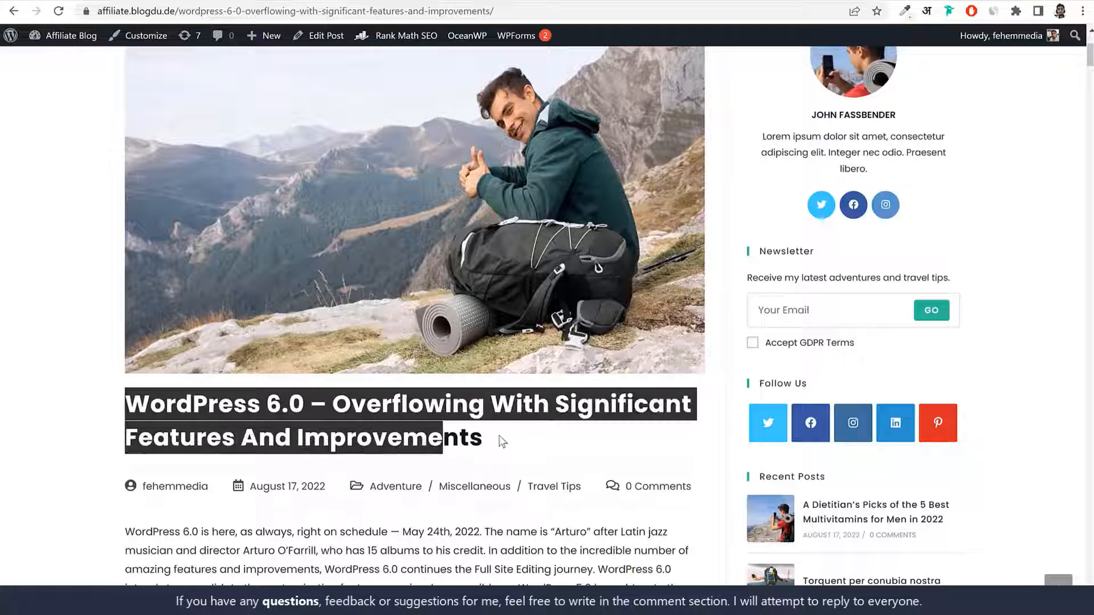
{"action": "left_click", "coordinate": [501, 442]}
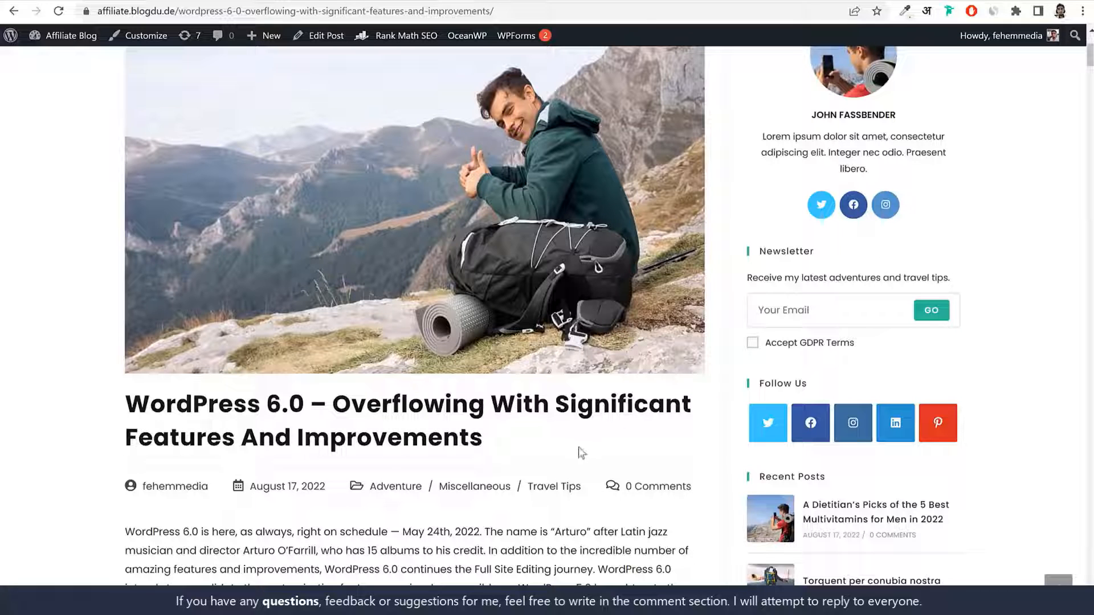
{"action": "scroll", "coordinate": [580, 453], "scroll_direction": "up", "scroll_amount": 4}
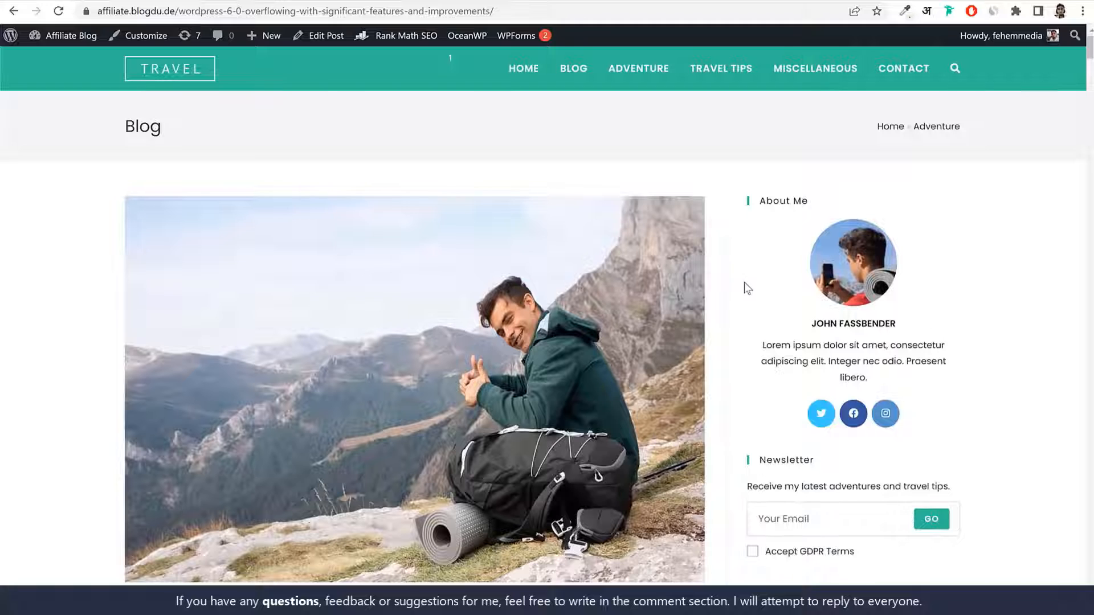
{"action": "scroll", "coordinate": [706, 387], "scroll_direction": "down", "scroll_amount": 7}
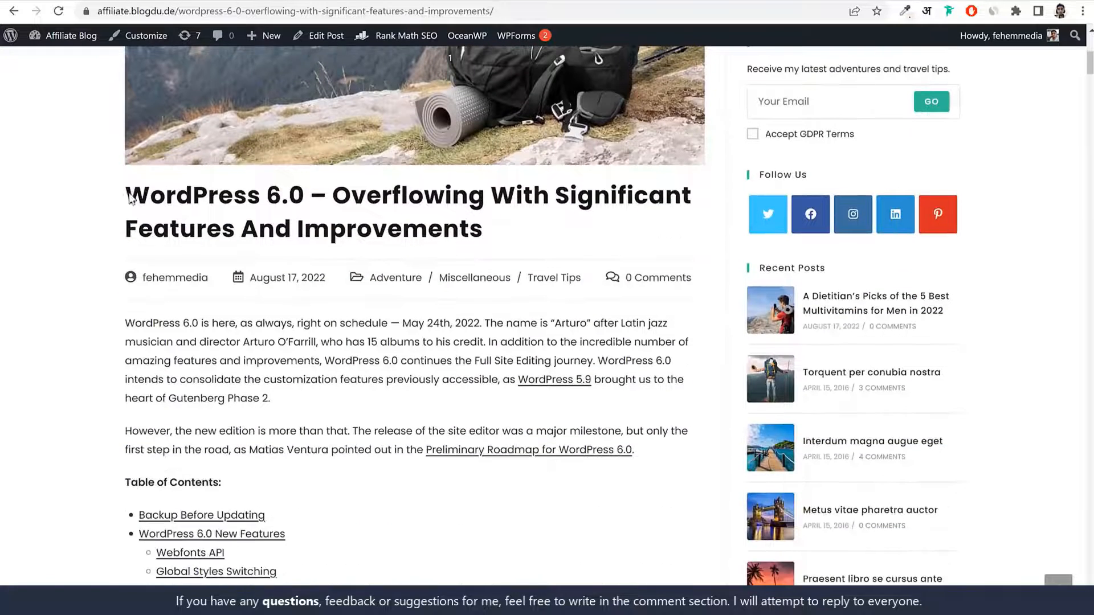
Copy the article's title "WordPress 6.0 – Overflowing With Significant Features And Improvements" into the new post's title
{"action": "left_click_drag", "start_coordinate": [126, 194], "coordinate": [507, 235]}
{"action": "left_click", "coordinate": [507, 236]}
{"action": "left_click_drag", "start_coordinate": [121, 195], "coordinate": [84, 190]}
{"action": "key", "text": "ctrl+c"}
{"action": "left_click", "coordinate": [507, 233]}
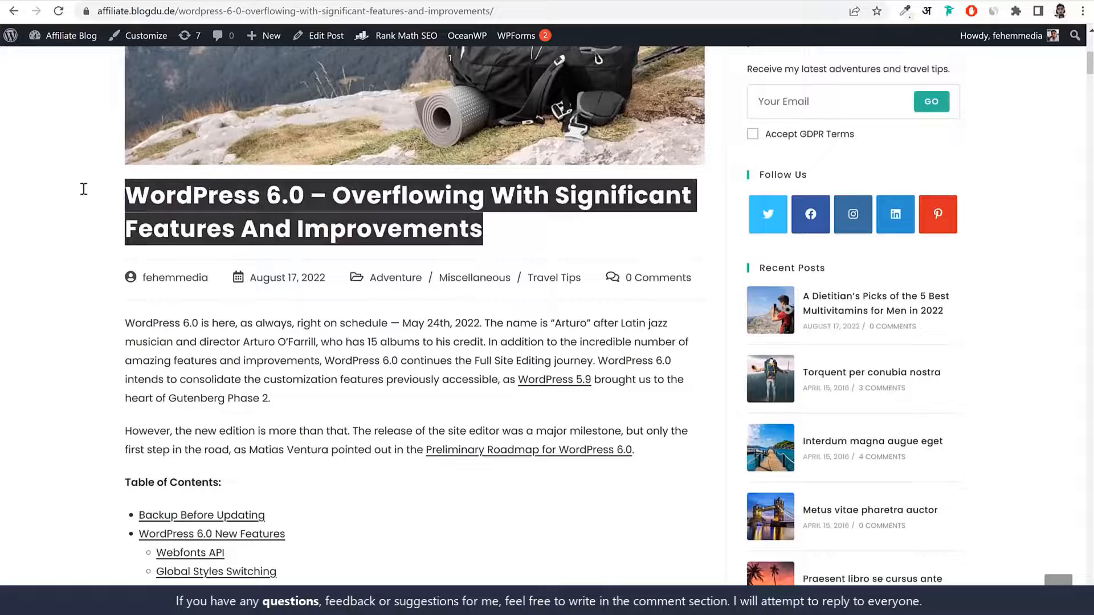
{"action": "left_click", "coordinate": [577, 221]}
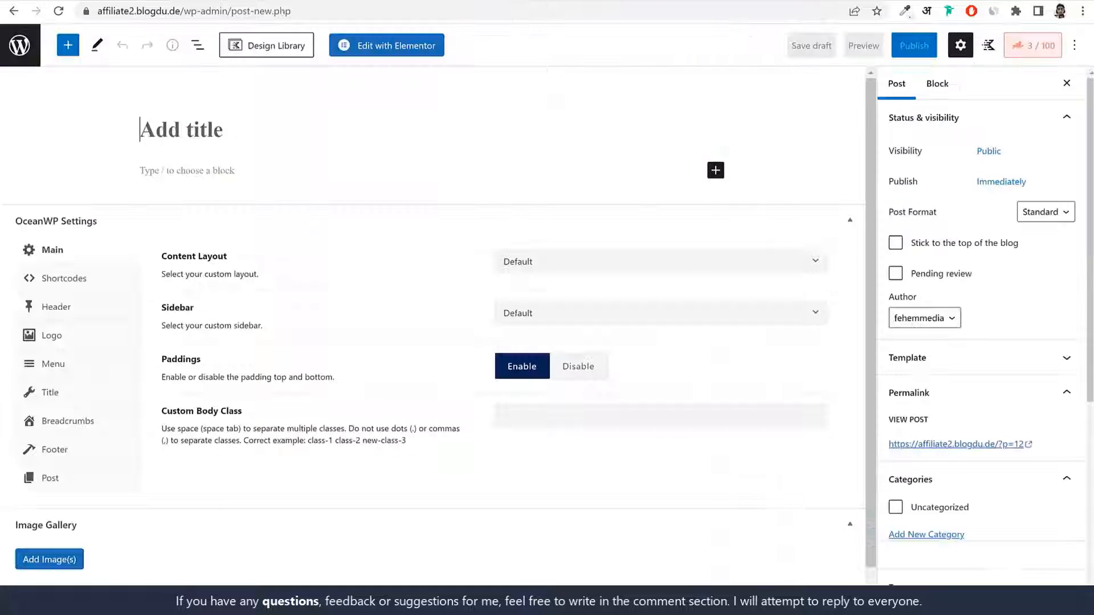
{"action": "left_click", "coordinate": [237, 122]}
{"action": "key", "text": "ctrl+v"}
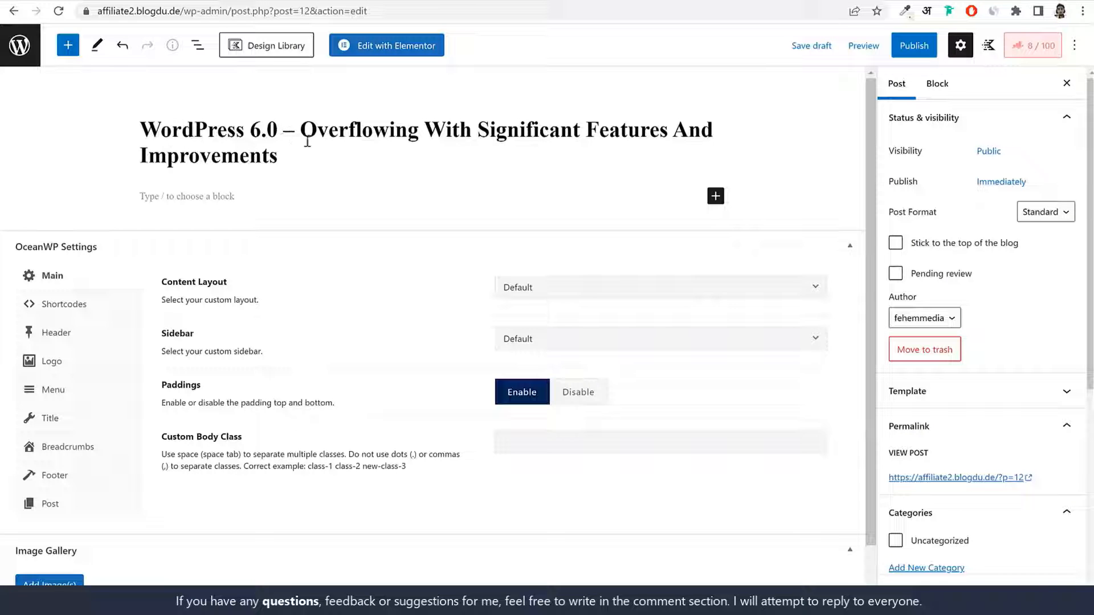
Copy the phrase "WordPress 6" from the beginning of the new post's title
{"action": "left_click_drag", "start_coordinate": [281, 127], "coordinate": [132, 119]}
{"action": "left_click", "coordinate": [217, 130]}
{"action": "left_click_drag", "start_coordinate": [279, 127], "coordinate": [140, 130]}
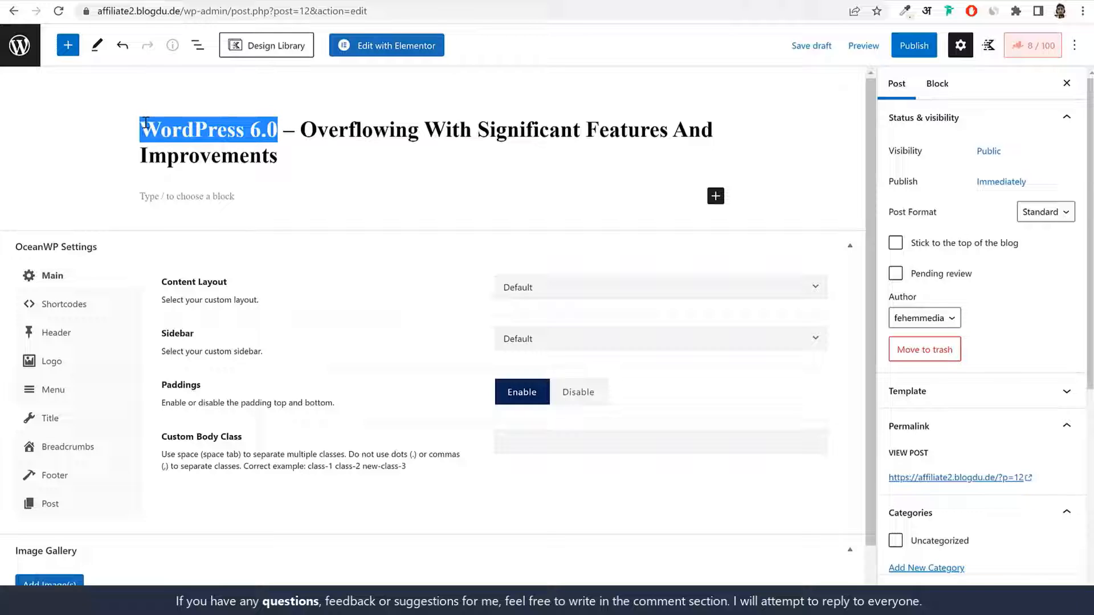
{"action": "left_click", "coordinate": [208, 130]}
{"action": "left_click_drag", "start_coordinate": [274, 130], "coordinate": [141, 131]}
{"action": "left_click", "coordinate": [141, 131]}
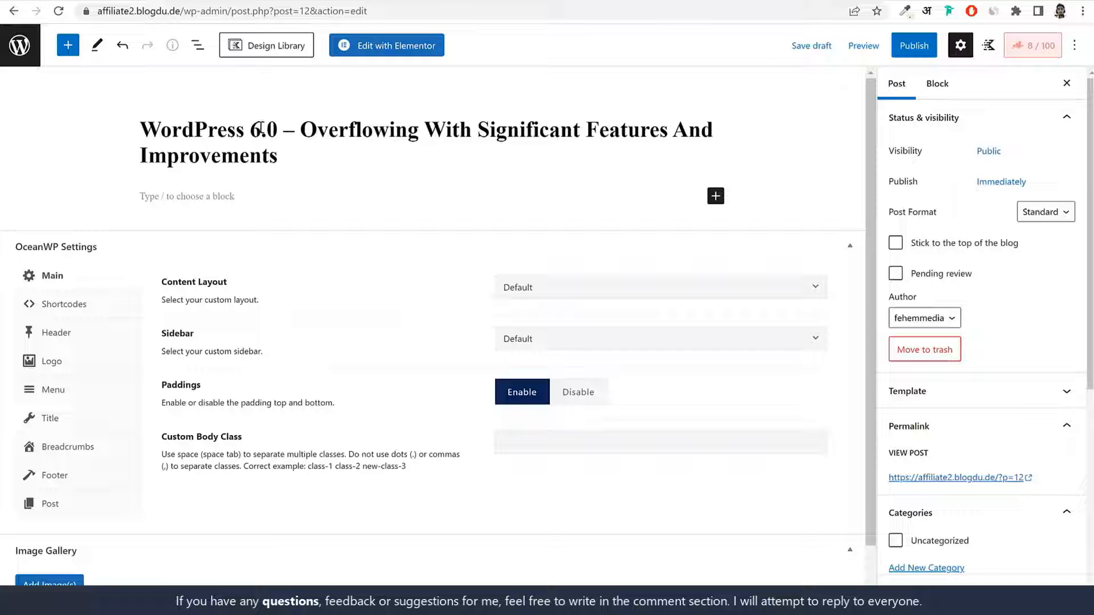
{"action": "left_click_drag", "start_coordinate": [260, 130], "coordinate": [139, 130]}
{"action": "key", "text": "ctrl+c"}
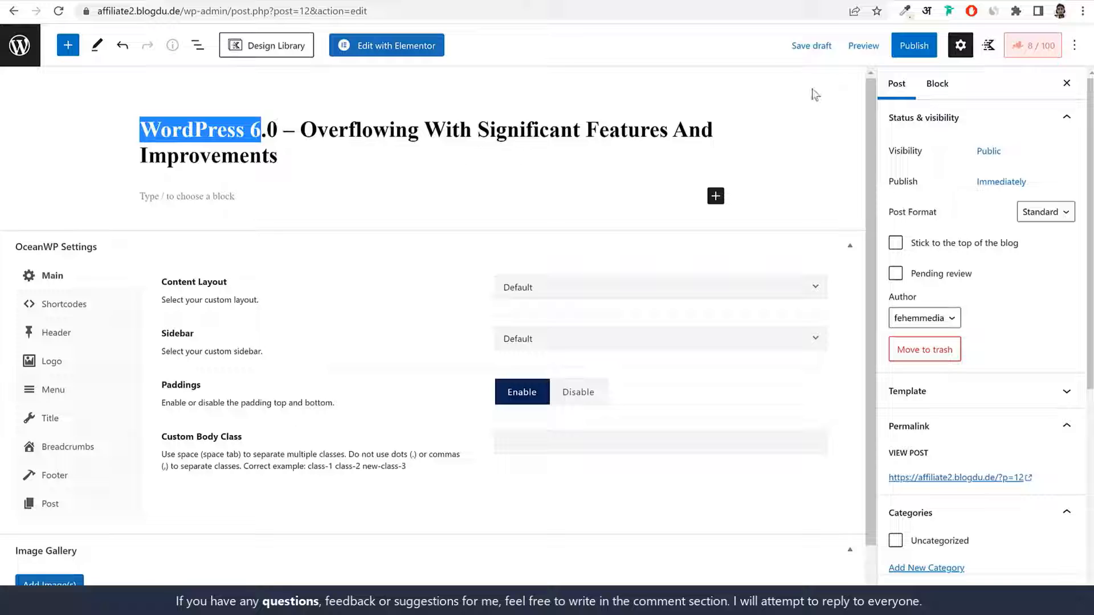
Open the post's Rank Math settings and set the focus keyword to "WordPress 6"
{"action": "left_click", "coordinate": [1046, 51]}
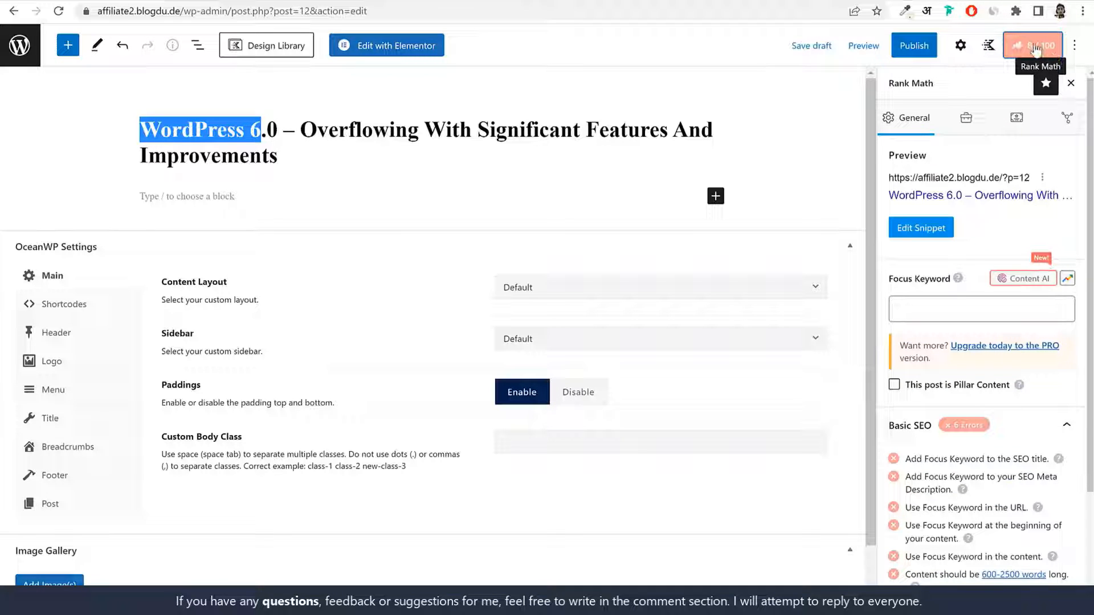
{"action": "left_click", "coordinate": [1028, 51]}
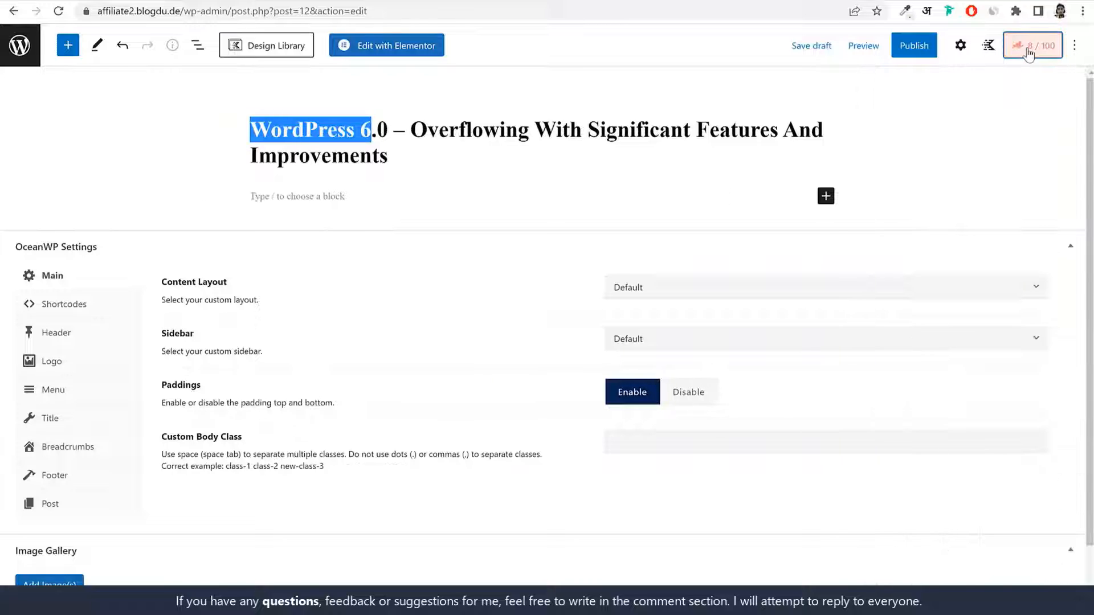
{"action": "left_click", "coordinate": [1028, 52]}
{"action": "left_click_drag", "start_coordinate": [881, 278], "coordinate": [950, 281]}
{"action": "left_click", "coordinate": [950, 308]}
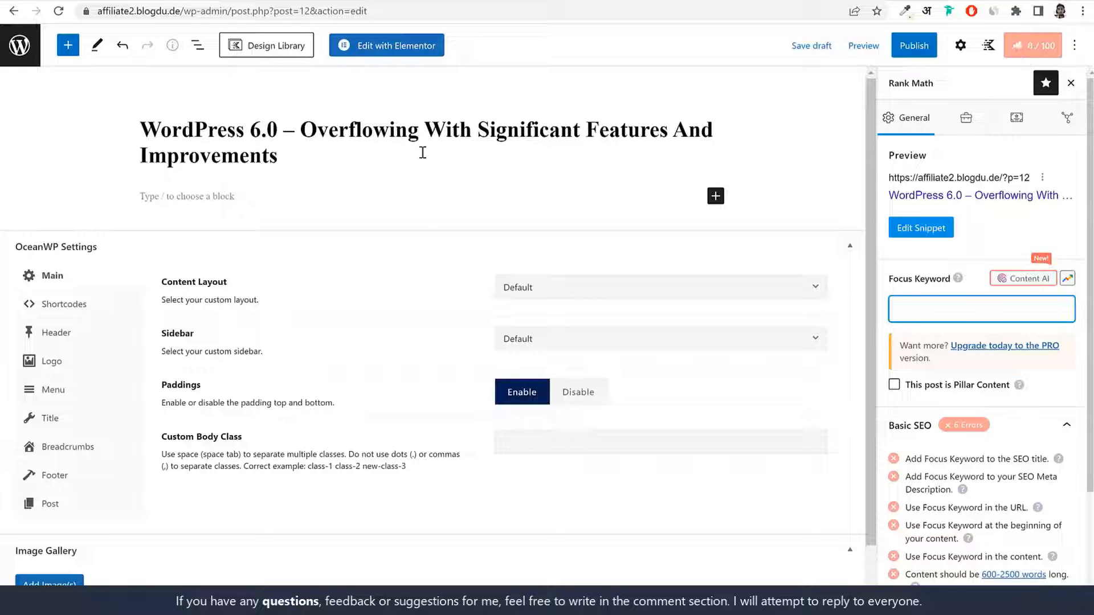
{"action": "key", "text": "ctrl+v"}
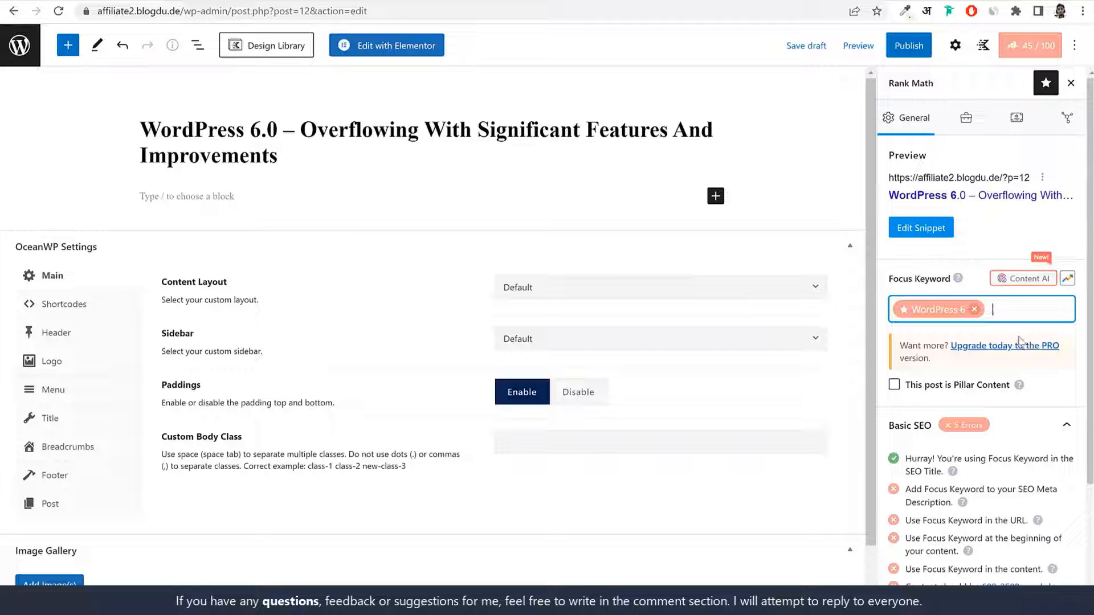
Review the Basic SEO checks for the focus keyword and compare them with the post title
{"action": "scroll", "coordinate": [1019, 341], "scroll_direction": "down", "scroll_amount": 3}
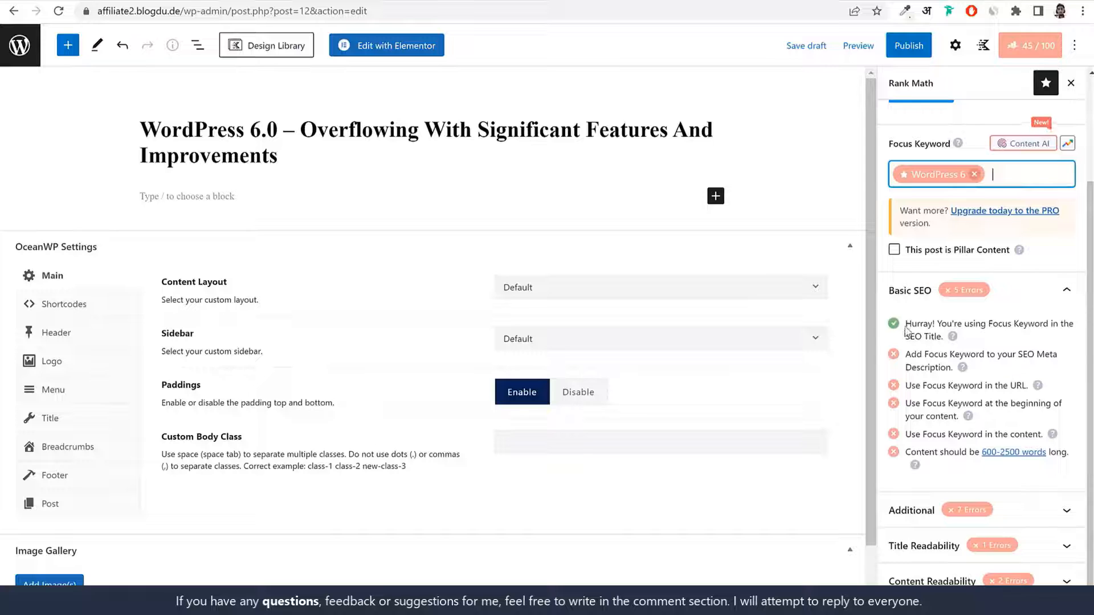
{"action": "left_click_drag", "start_coordinate": [905, 329], "coordinate": [942, 337]}
{"action": "left_click", "coordinate": [944, 334]}
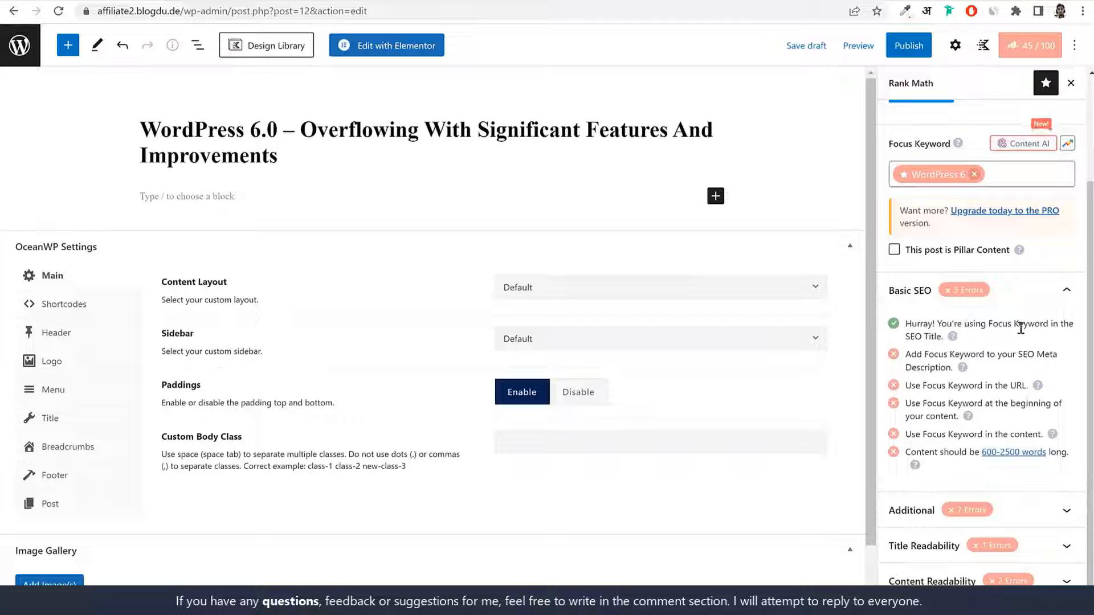
{"action": "left_click_drag", "start_coordinate": [991, 325], "coordinate": [951, 337]}
{"action": "left_click", "coordinate": [940, 339]}
{"action": "scroll", "coordinate": [937, 340], "scroll_direction": "up", "scroll_amount": 1}
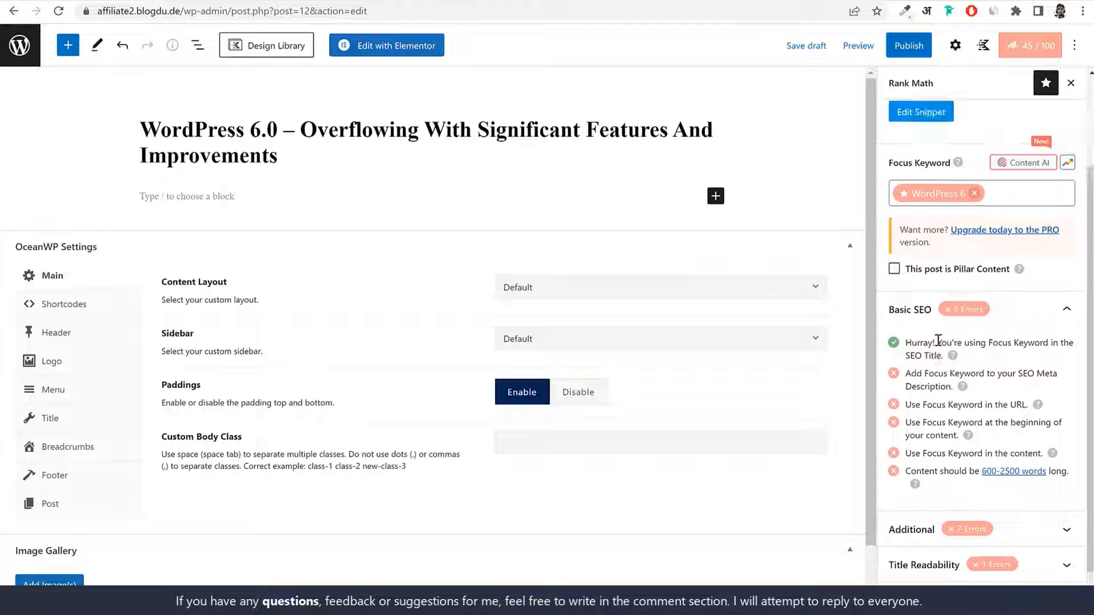
{"action": "scroll", "coordinate": [938, 341], "scroll_direction": "up", "scroll_amount": 2}
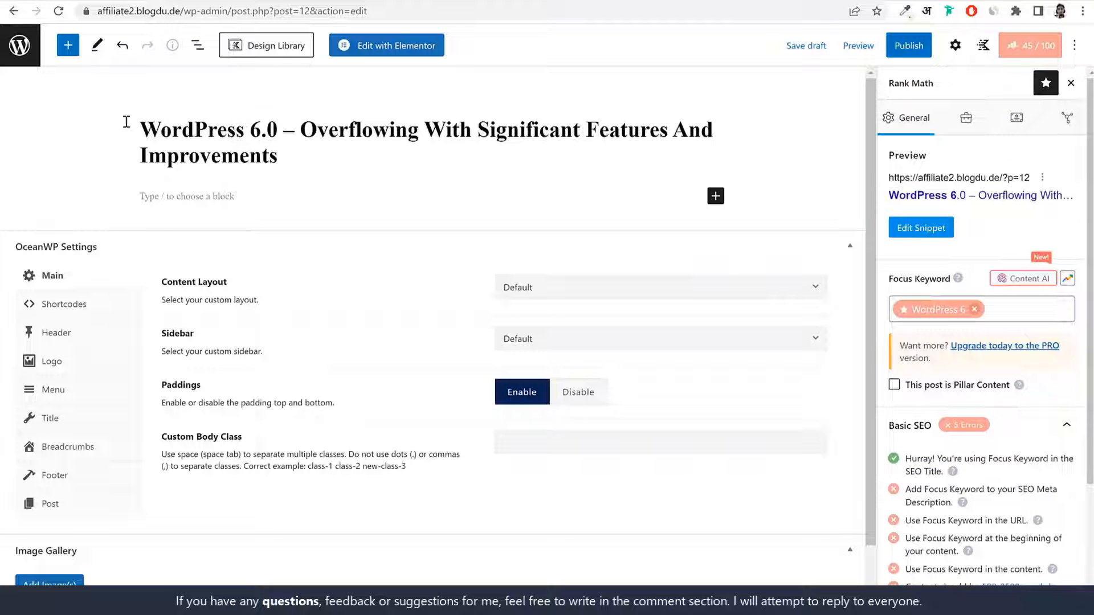
{"action": "left_click", "coordinate": [285, 125]}
{"action": "left_click_drag", "start_coordinate": [278, 126], "coordinate": [121, 124]}
{"action": "left_click_drag", "start_coordinate": [281, 126], "coordinate": [158, 126]}
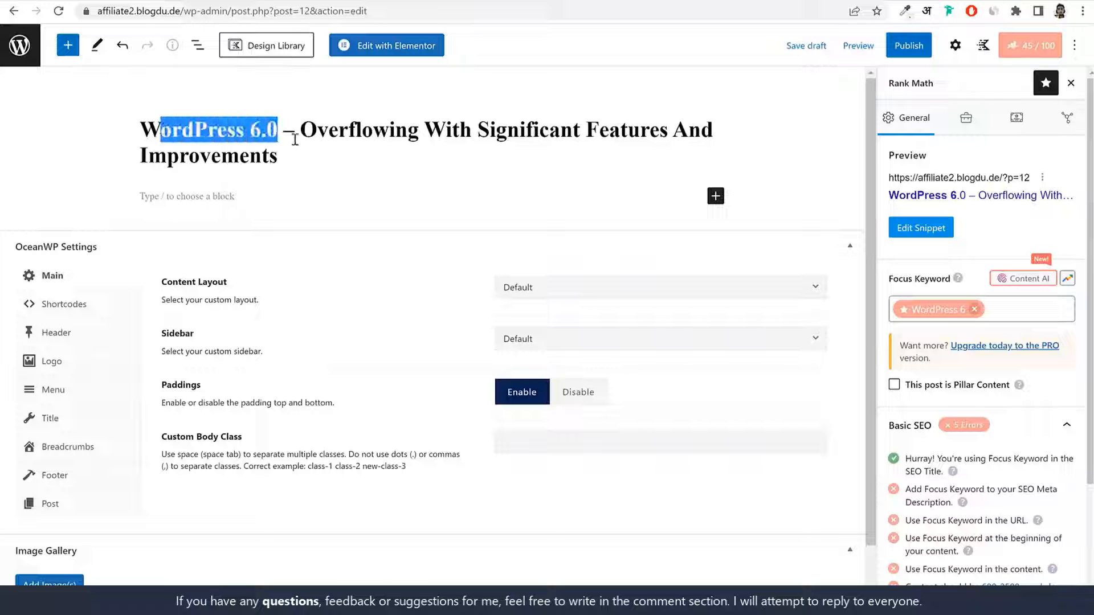
{"action": "left_click", "coordinate": [295, 136]}
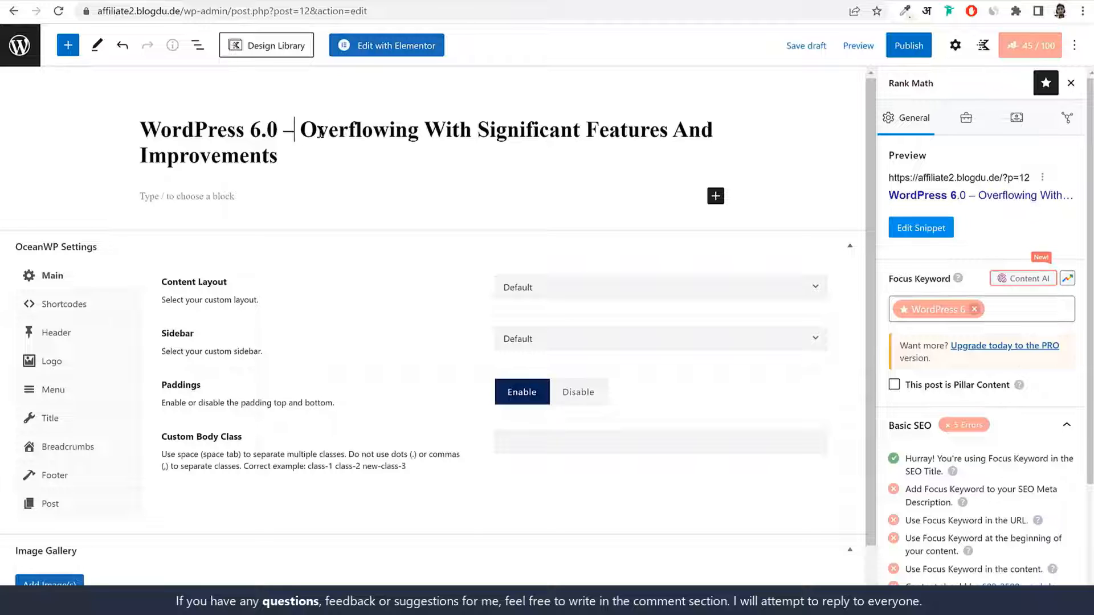
Examine the source article from its title and introduction down to the "WordPress 6.0 New Features" section
{"action": "left_click", "coordinate": [298, 162]}
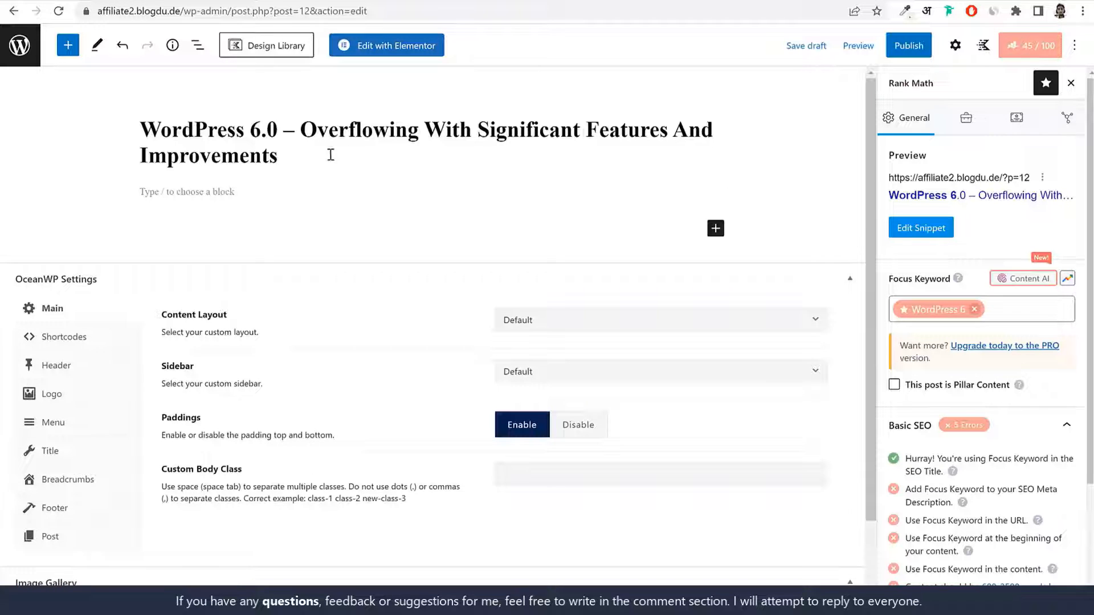
{"action": "left_click", "coordinate": [232, 187]}
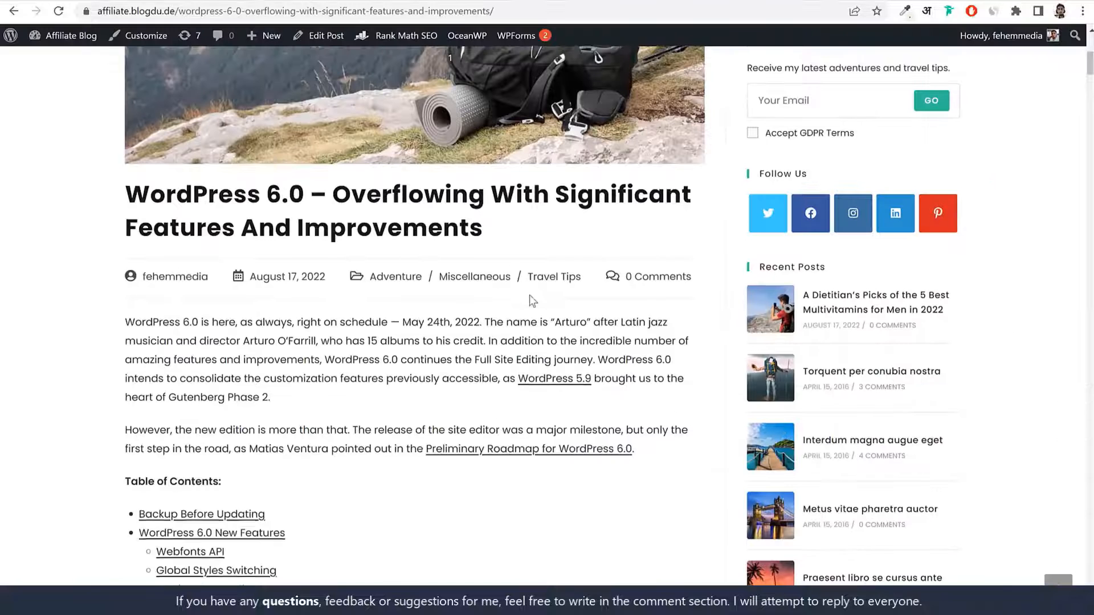
{"action": "scroll", "coordinate": [636, 361], "scroll_direction": "down", "scroll_amount": 3}
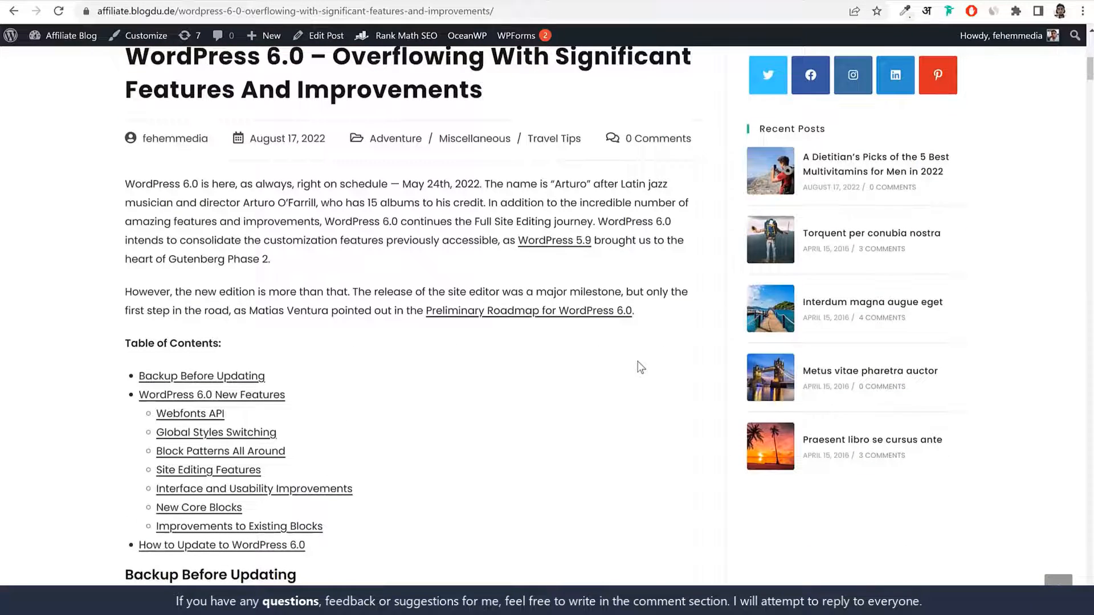
{"action": "scroll", "coordinate": [614, 353], "scroll_direction": "down", "scroll_amount": 5}
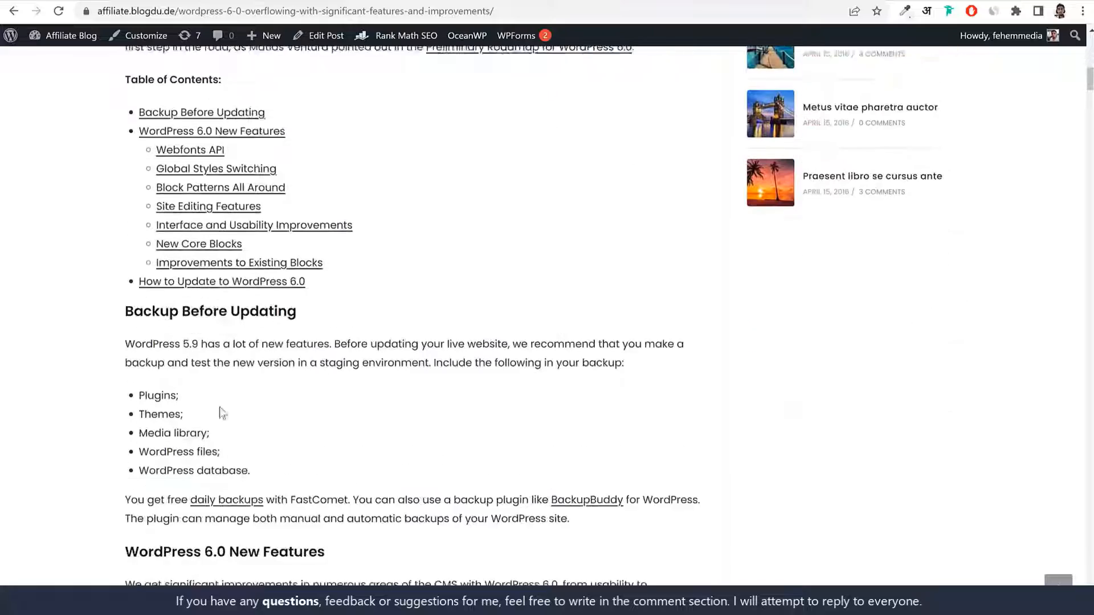
{"action": "left_click_drag", "start_coordinate": [137, 299], "coordinate": [334, 303]}
{"action": "left_click", "coordinate": [338, 327]}
{"action": "scroll", "coordinate": [376, 407], "scroll_direction": "down", "scroll_amount": 4}
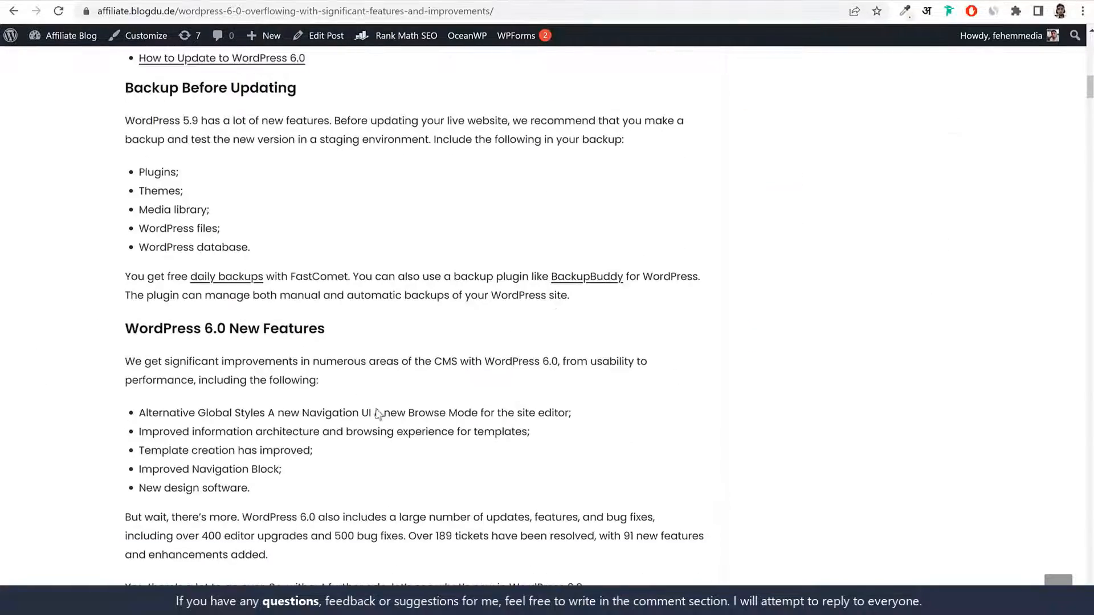
{"action": "scroll", "coordinate": [376, 408], "scroll_direction": "up", "scroll_amount": 10}
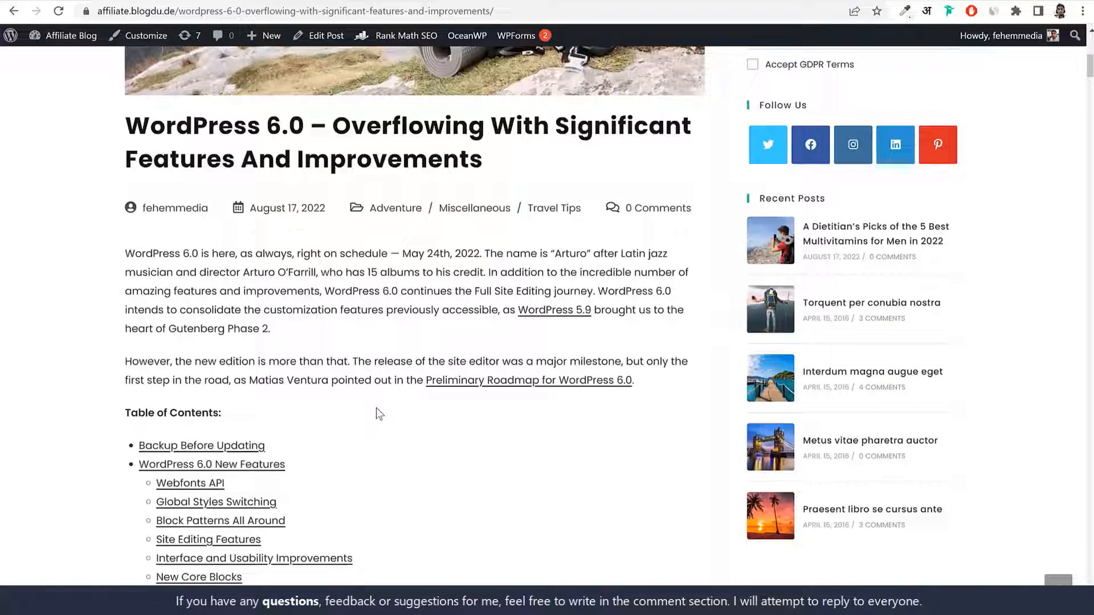
Copy the source article's two introductory paragraphs into the body of the new post
{"action": "left_click_drag", "start_coordinate": [125, 253], "coordinate": [649, 378]}
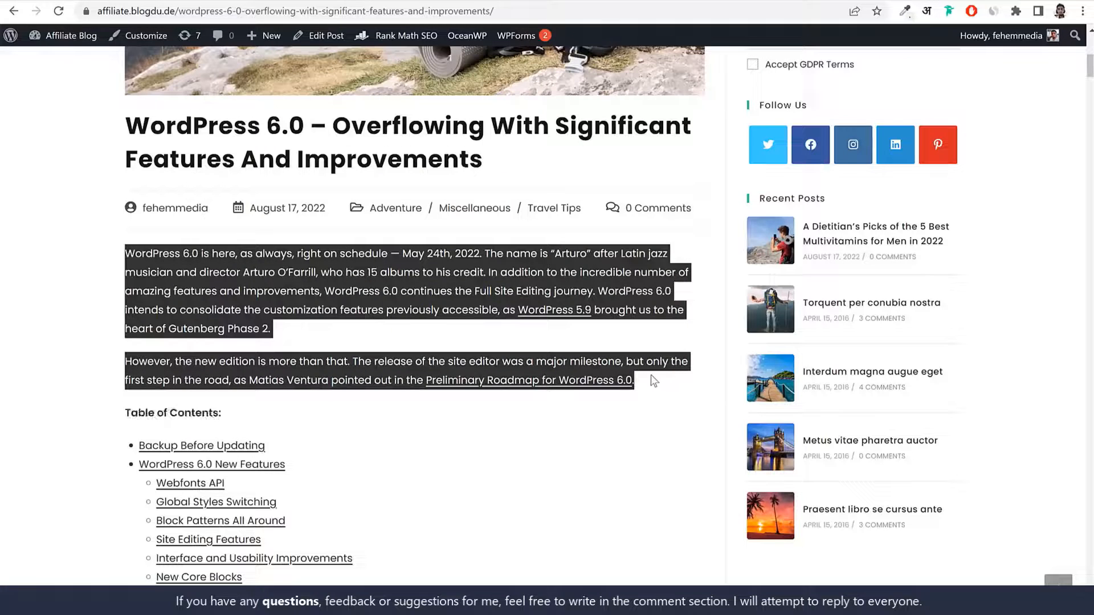
{"action": "left_click", "coordinate": [244, 286]}
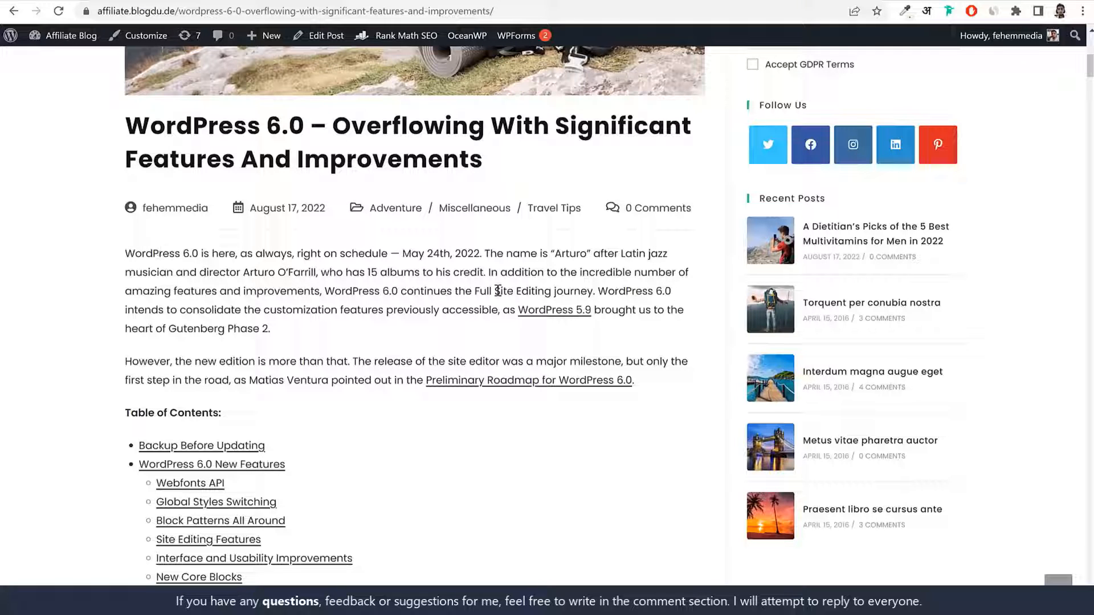
{"action": "left_click_drag", "start_coordinate": [126, 254], "coordinate": [200, 254]}
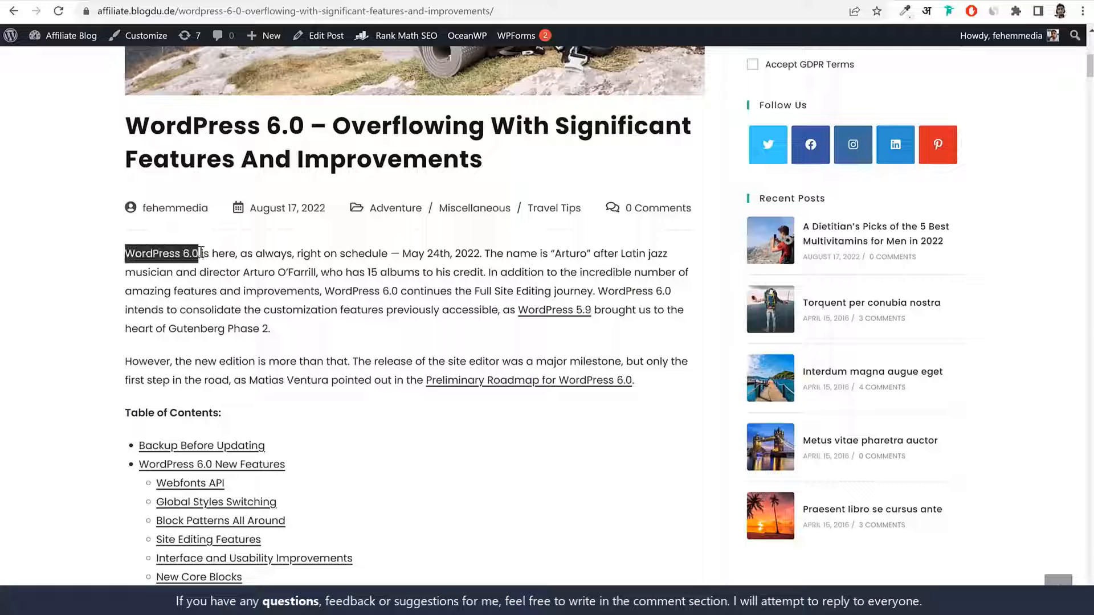
{"action": "left_click", "coordinate": [199, 252]}
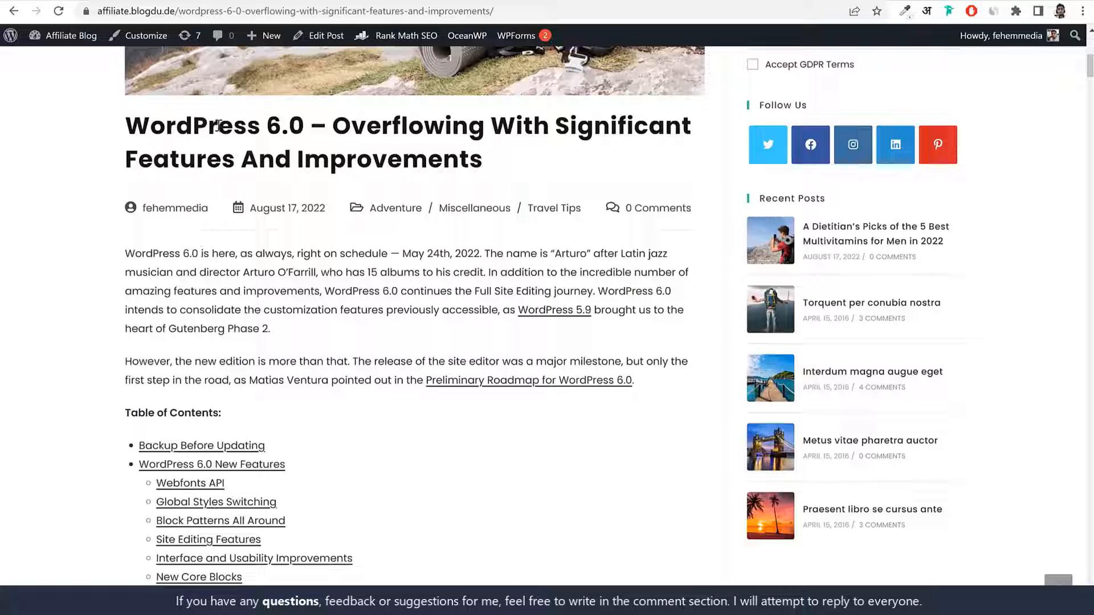
{"action": "left_click_drag", "start_coordinate": [117, 128], "coordinate": [308, 131]}
{"action": "left_click", "coordinate": [121, 255]}
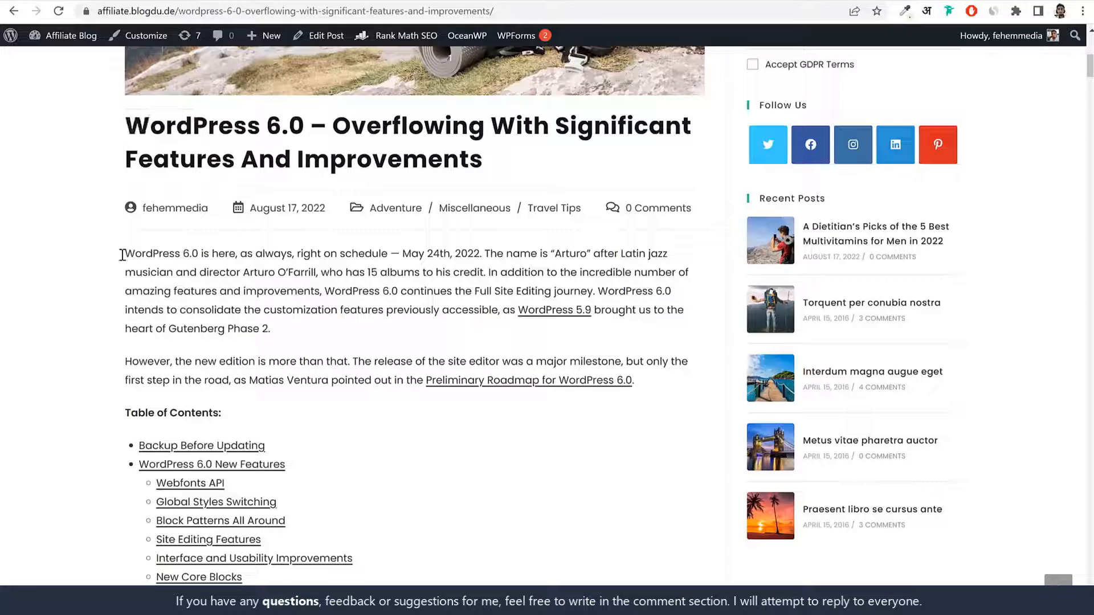
{"action": "left_click_drag", "start_coordinate": [123, 254], "coordinate": [200, 255]}
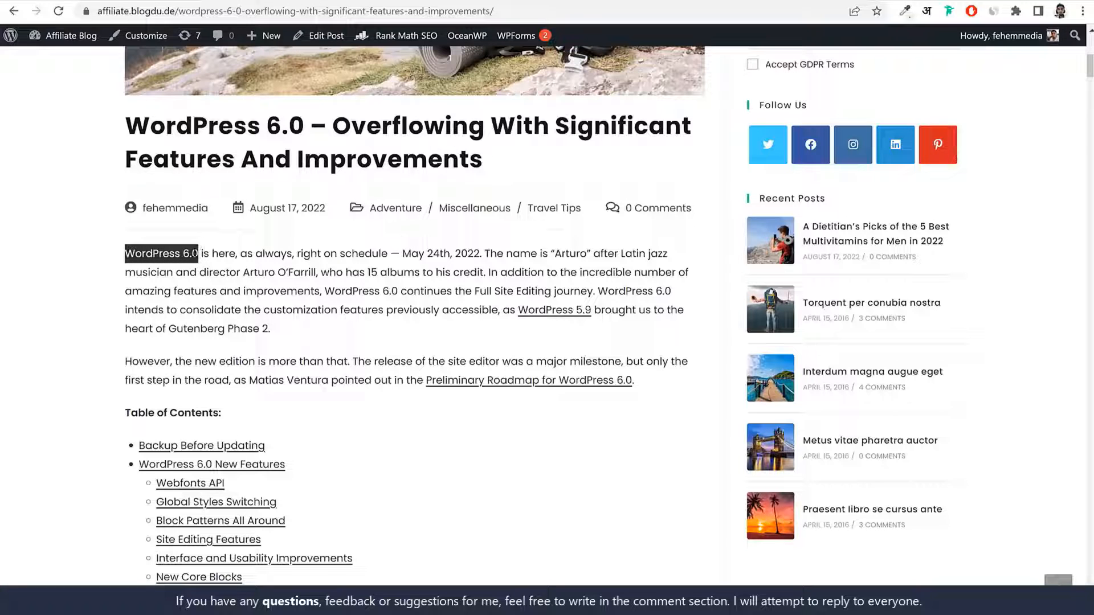
{"action": "left_click", "coordinate": [129, 256]}
{"action": "left_click_drag", "start_coordinate": [124, 257], "coordinate": [198, 262]}
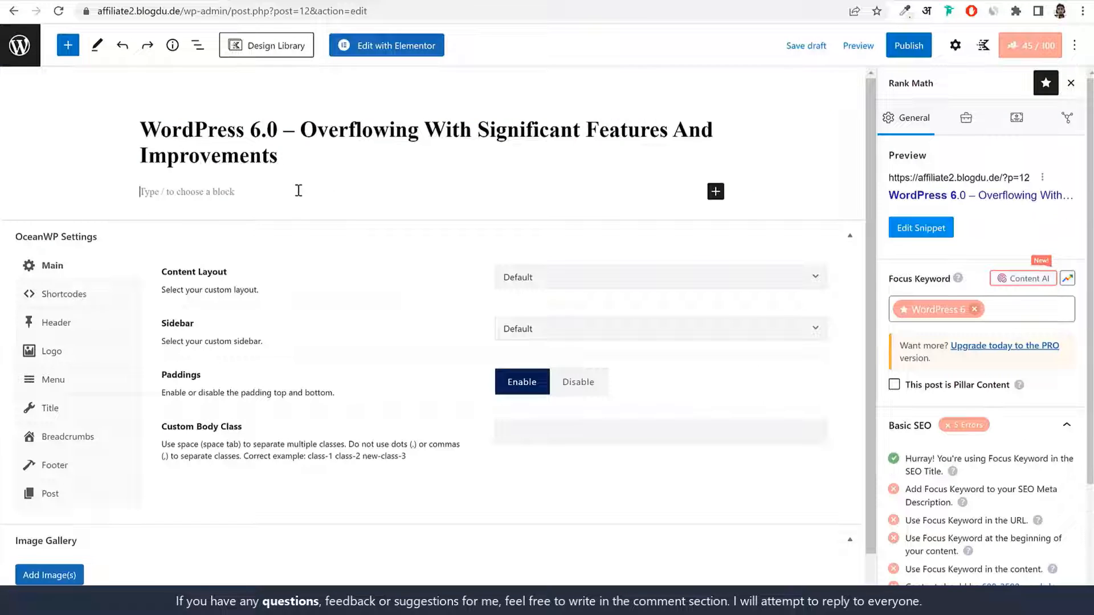
{"action": "key", "text": "ctrl+v"}
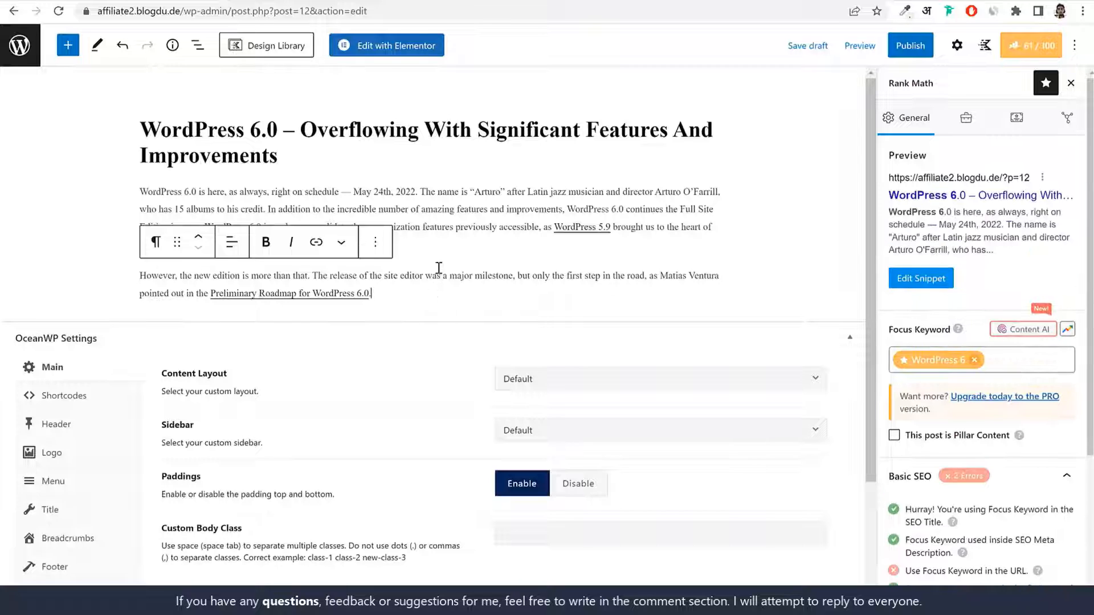
Examine where the focus keyword occurs in the first paragraph of the new post
{"action": "left_click", "coordinate": [332, 193]}
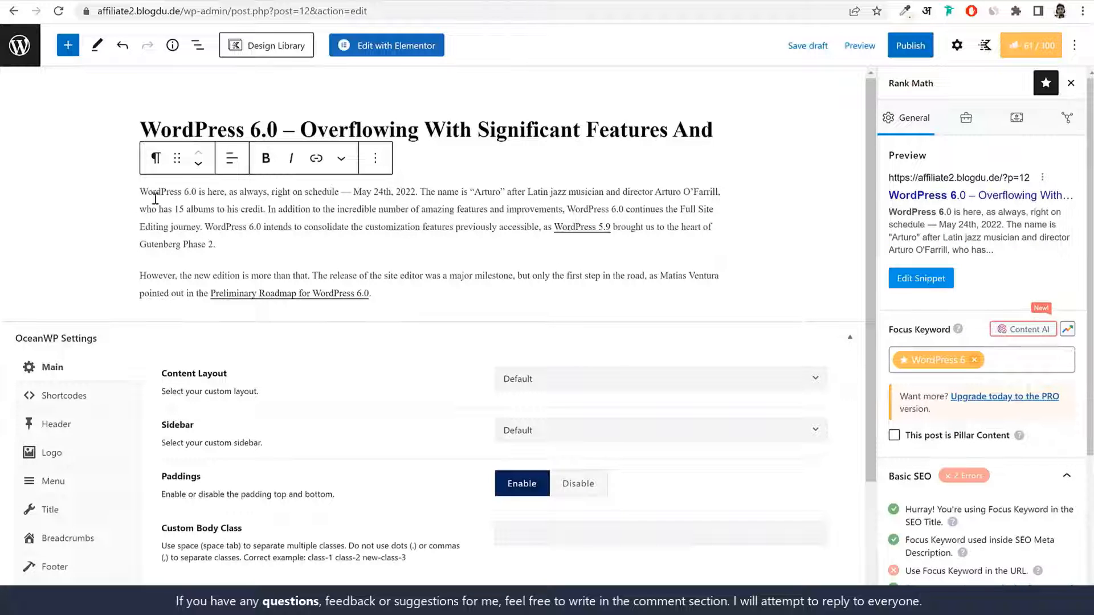
{"action": "left_click_drag", "start_coordinate": [196, 191], "coordinate": [140, 192]}
{"action": "left_click", "coordinate": [174, 193]}
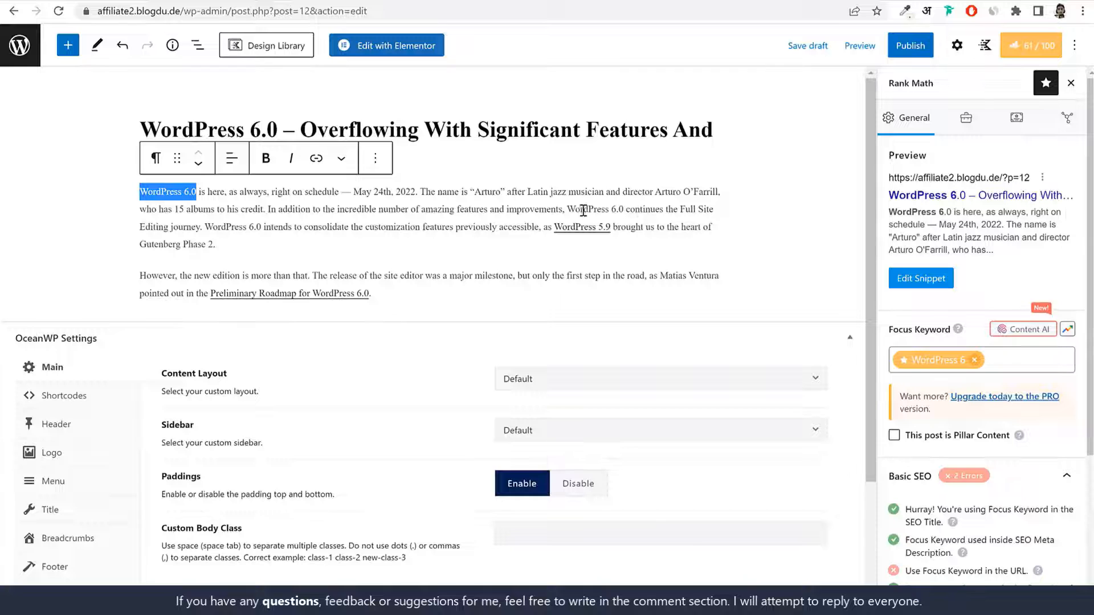
{"action": "left_click_drag", "start_coordinate": [567, 208], "coordinate": [617, 207]}
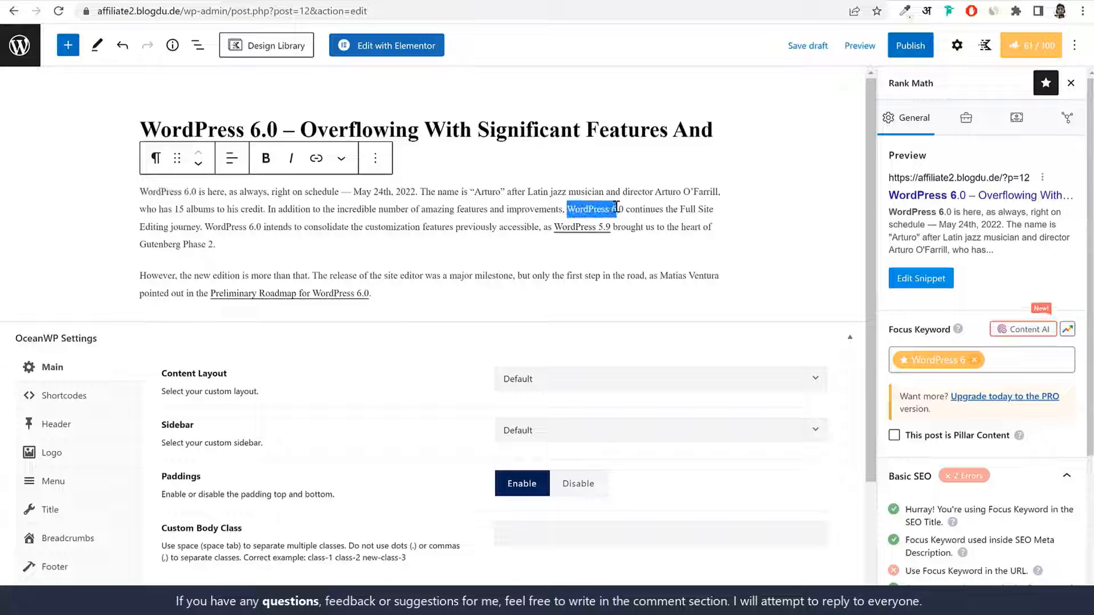
{"action": "left_click_drag", "start_coordinate": [205, 227], "coordinate": [264, 227]}
{"action": "left_click", "coordinate": [322, 229]}
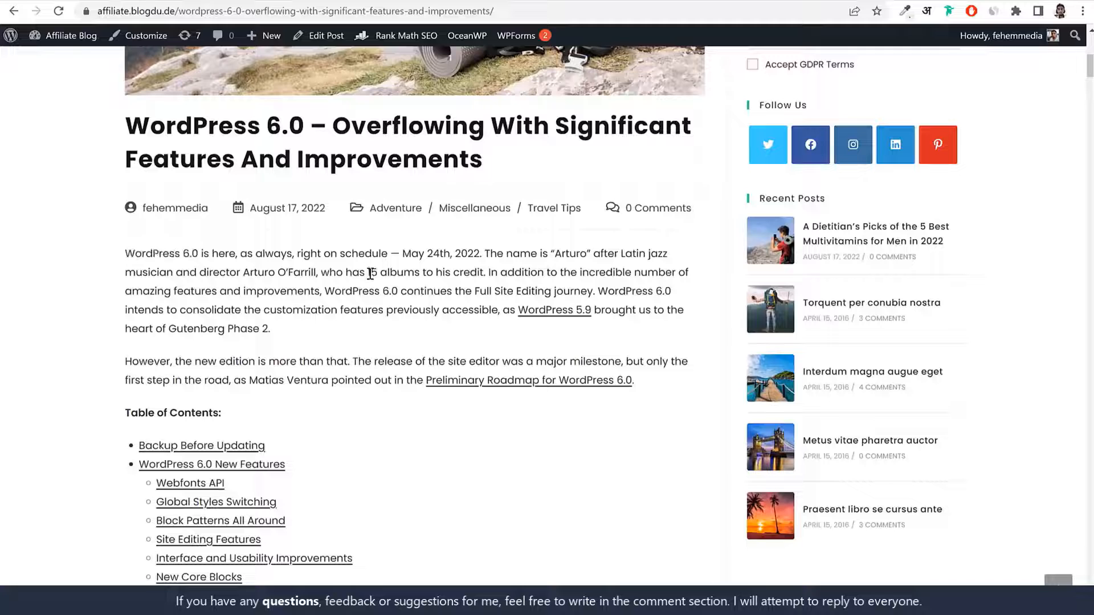
Review the source article's structure from the introduction through its feature sections down to the Query Loop filters
{"action": "scroll", "coordinate": [385, 294], "scroll_direction": "down", "scroll_amount": 2}
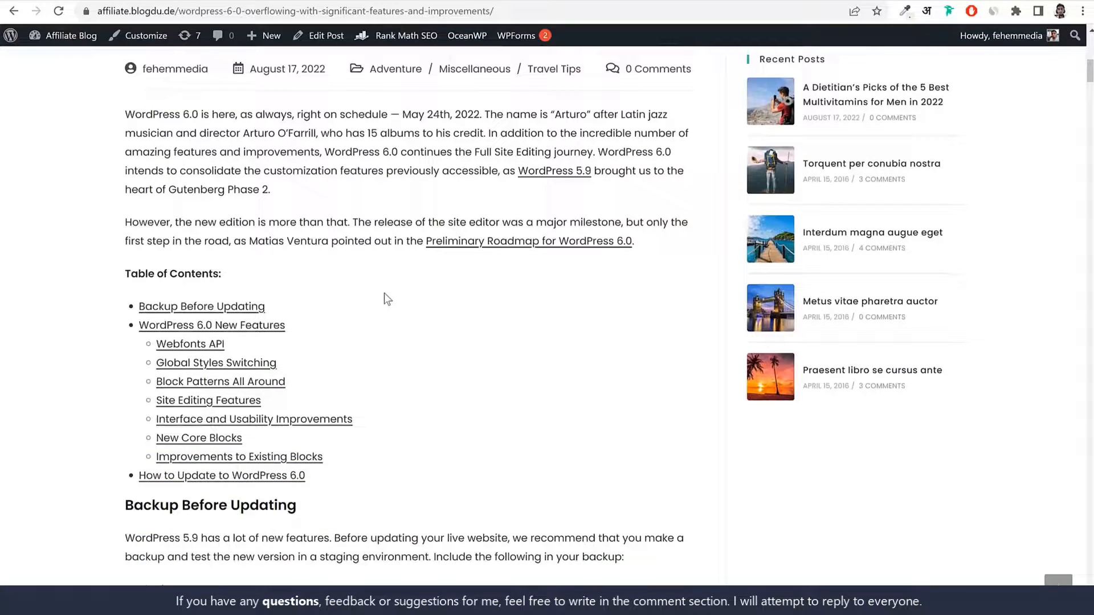
{"action": "scroll", "coordinate": [385, 293], "scroll_direction": "up", "scroll_amount": 1}
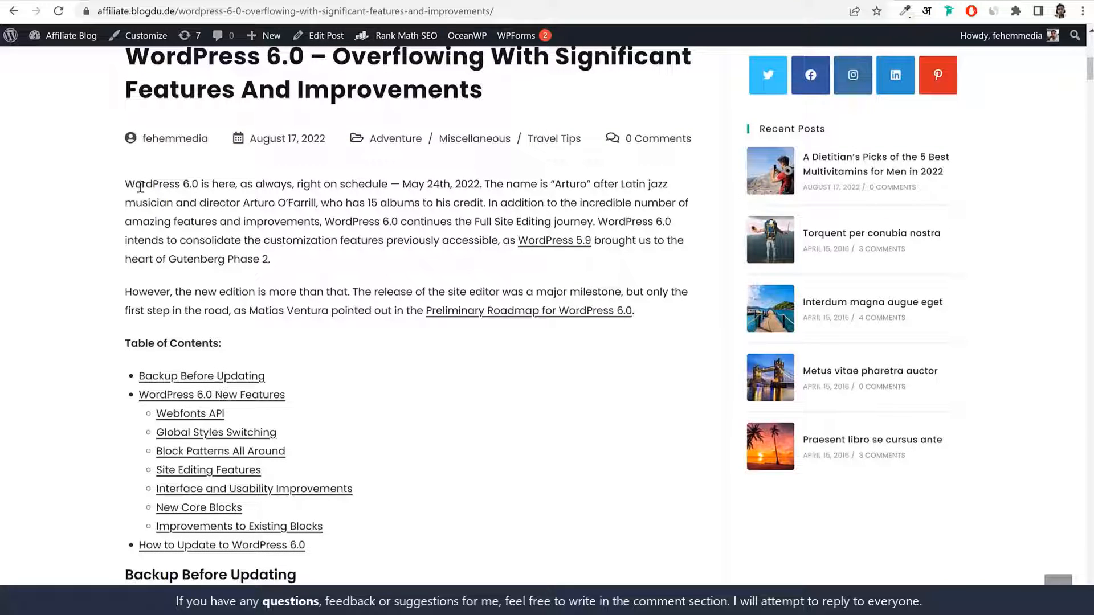
{"action": "left_click_drag", "start_coordinate": [125, 189], "coordinate": [198, 245]}
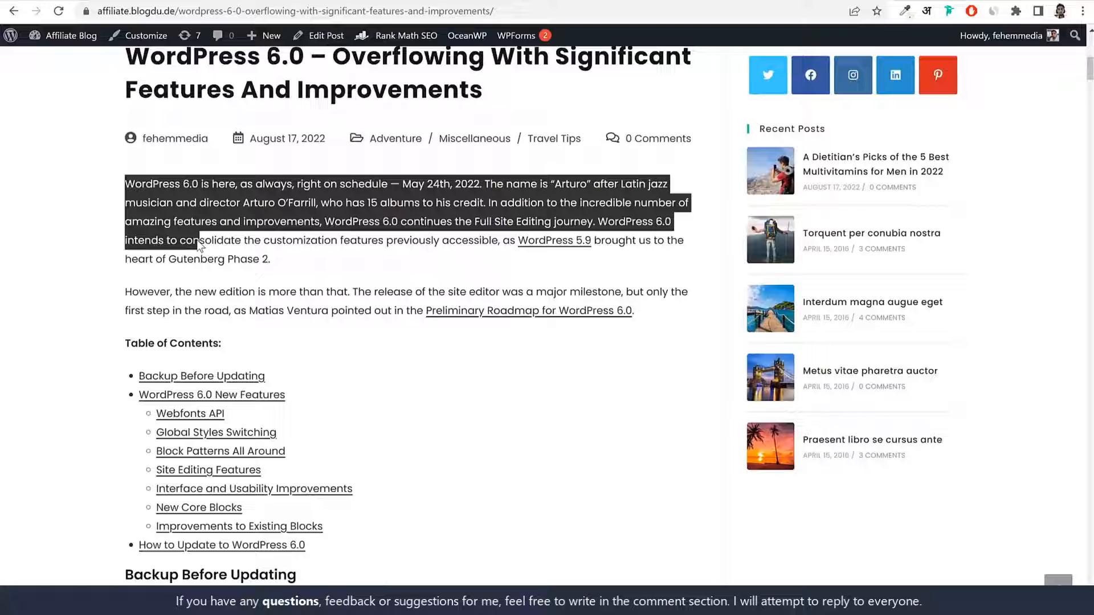
{"action": "left_click", "coordinate": [198, 245]}
{"action": "left_click_drag", "start_coordinate": [118, 187], "coordinate": [451, 417]}
{"action": "left_click", "coordinate": [451, 417]}
{"action": "scroll", "coordinate": [456, 424], "scroll_direction": "down", "scroll_amount": 5}
{"action": "scroll", "coordinate": [460, 423], "scroll_direction": "down", "scroll_amount": 20}
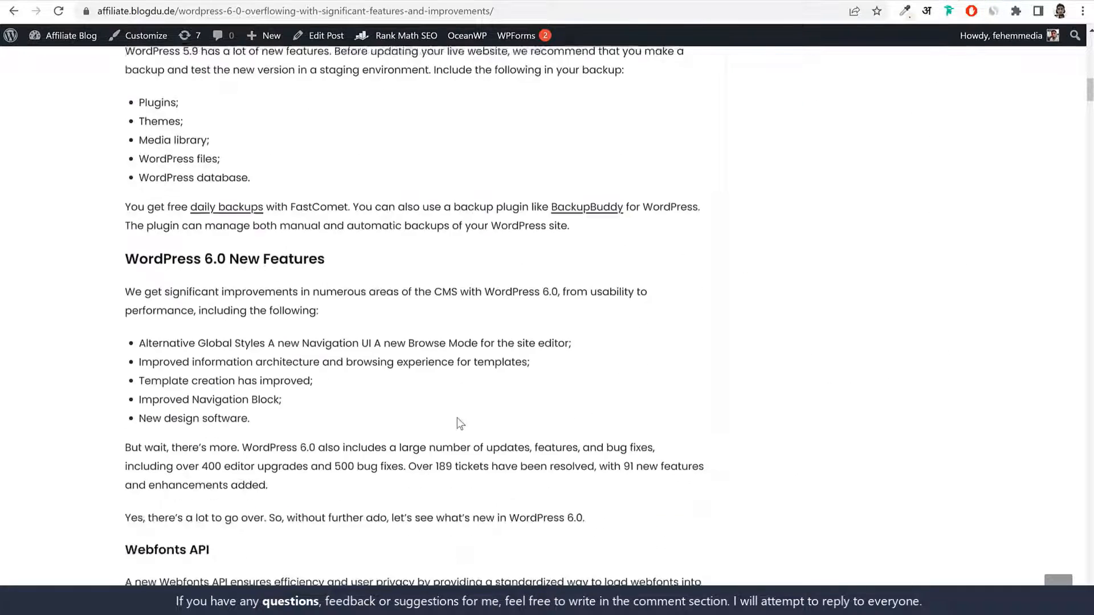
{"action": "scroll", "coordinate": [500, 445], "scroll_direction": "down", "scroll_amount": 20}
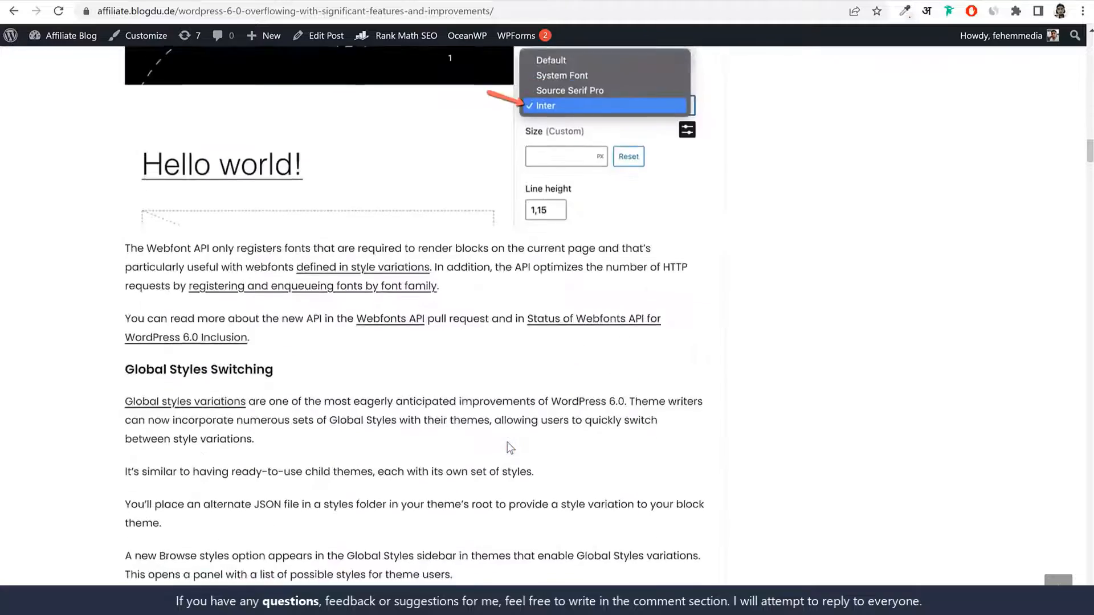
{"action": "scroll", "coordinate": [509, 441], "scroll_direction": "down", "scroll_amount": 20}
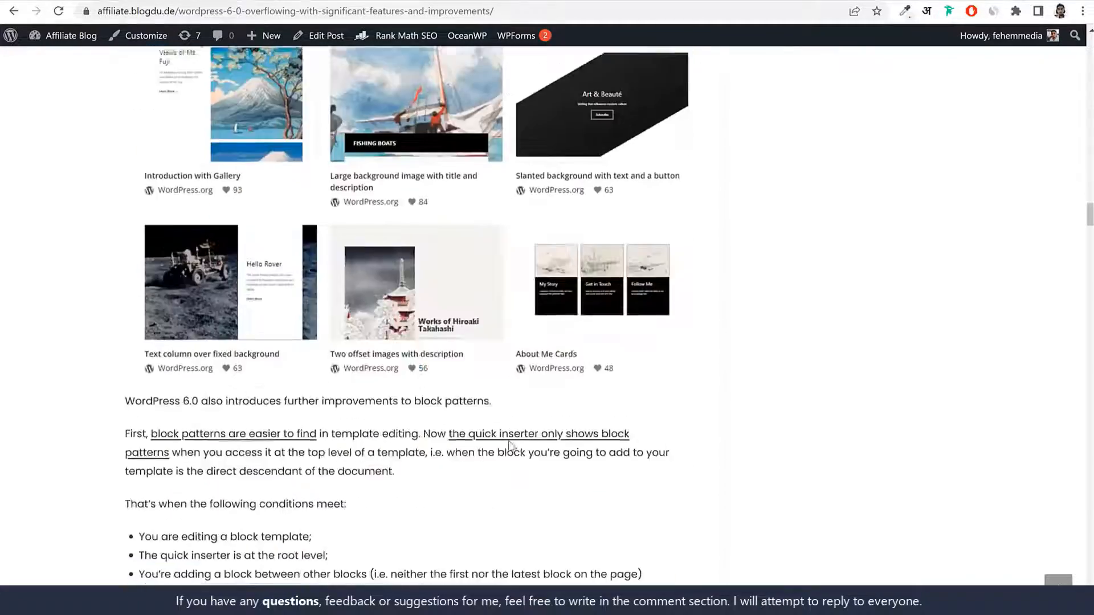
{"action": "scroll", "coordinate": [509, 441], "scroll_direction": "down", "scroll_amount": 20}
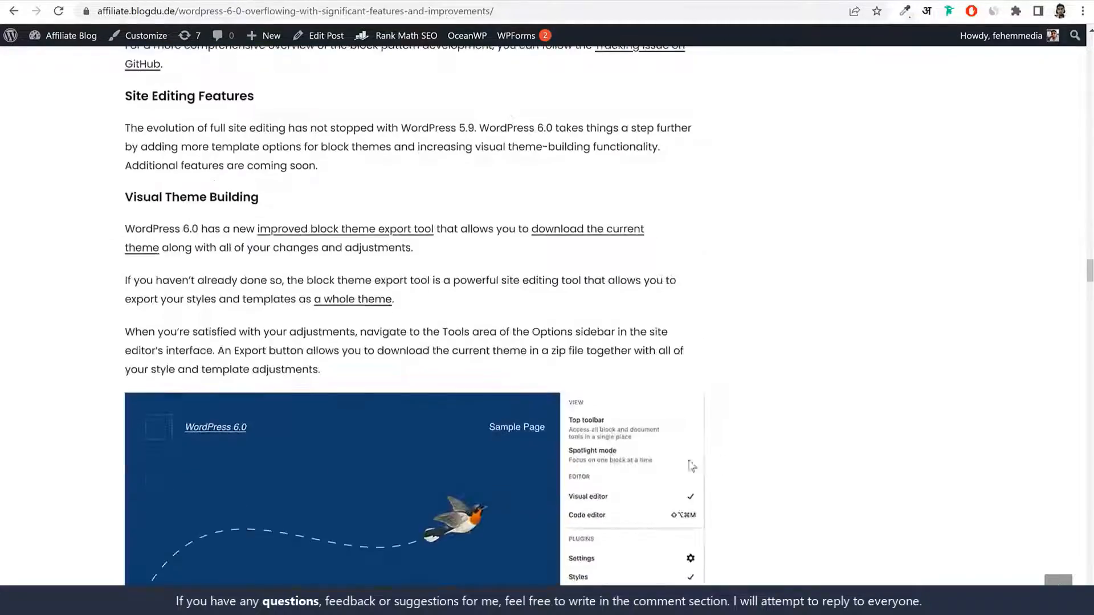
{"action": "scroll", "coordinate": [803, 449], "scroll_direction": "down", "scroll_amount": 20}
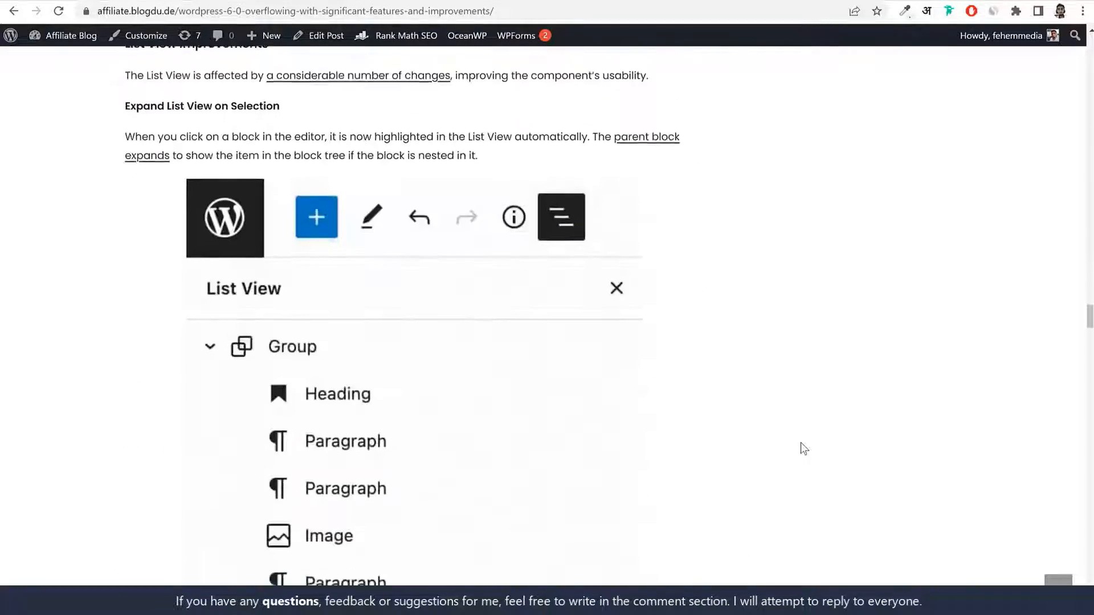
{"action": "scroll", "coordinate": [803, 450], "scroll_direction": "down", "scroll_amount": 20}
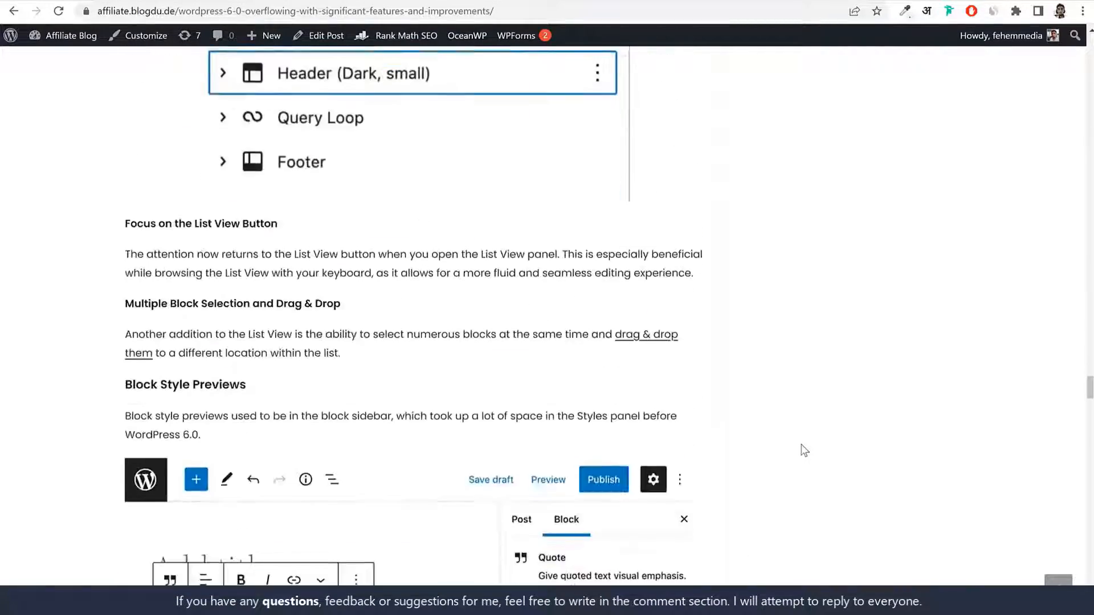
{"action": "scroll", "coordinate": [803, 450], "scroll_direction": "down", "scroll_amount": 3}
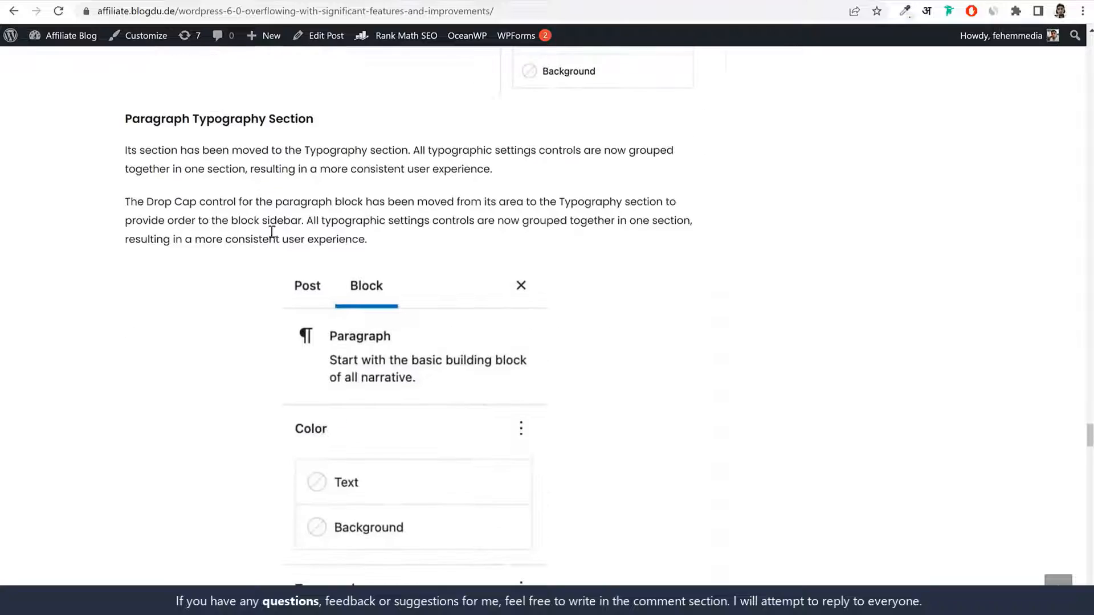
{"action": "left_click_drag", "start_coordinate": [260, 242], "coordinate": [126, 198]}
{"action": "scroll", "coordinate": [335, 277], "scroll_direction": "down", "scroll_amount": 14}
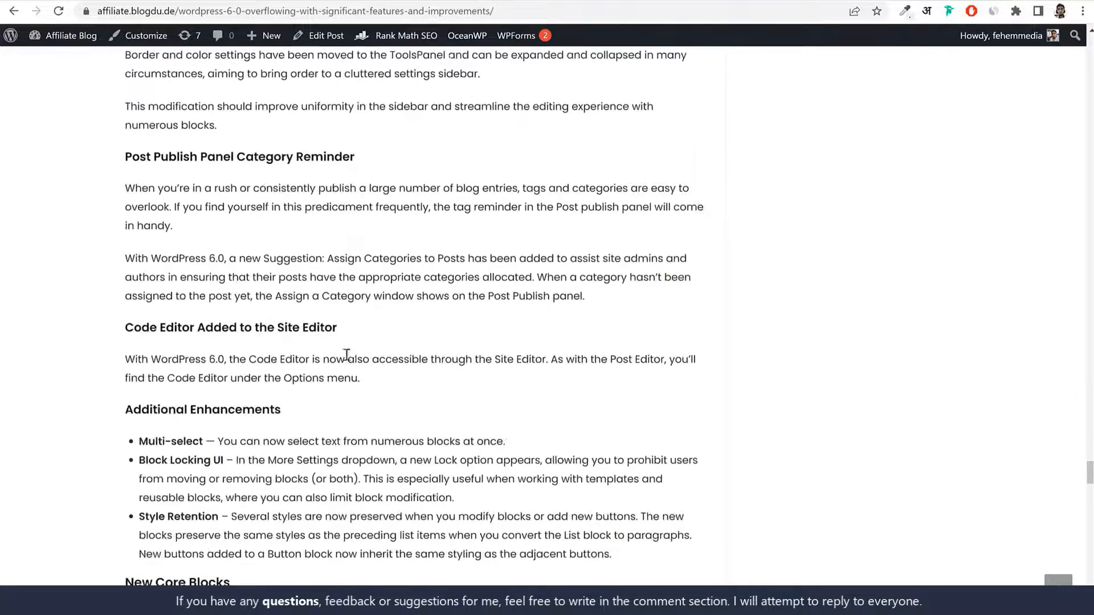
{"action": "scroll", "coordinate": [605, 393], "scroll_direction": "down", "scroll_amount": 8}
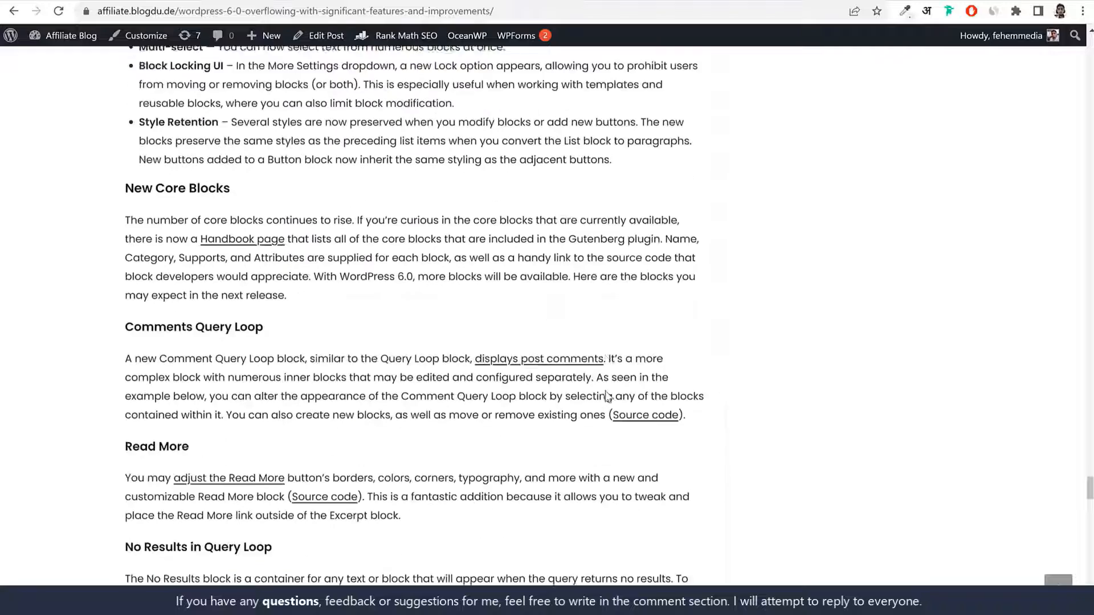
{"action": "scroll", "coordinate": [605, 392], "scroll_direction": "down", "scroll_amount": 9}
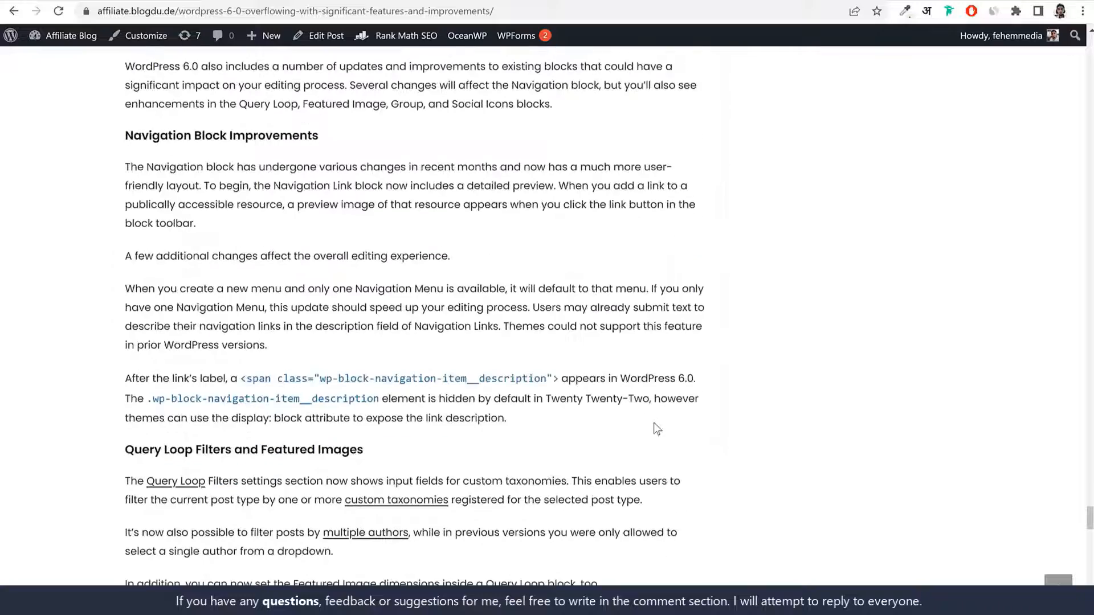
Return to the beginning of the source article and examine its introduction and Table of Contents heading
{"action": "left_click", "coordinate": [1057, 580]}
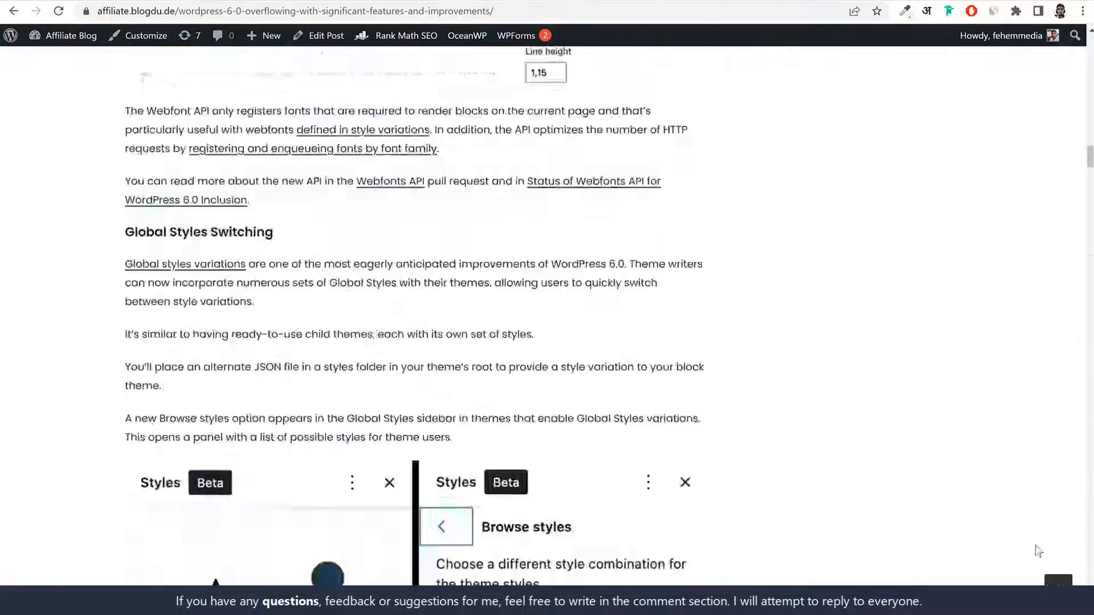
{"action": "scroll", "coordinate": [705, 392], "scroll_direction": "down", "scroll_amount": 6}
{"action": "scroll", "coordinate": [704, 392], "scroll_direction": "down", "scroll_amount": 5}
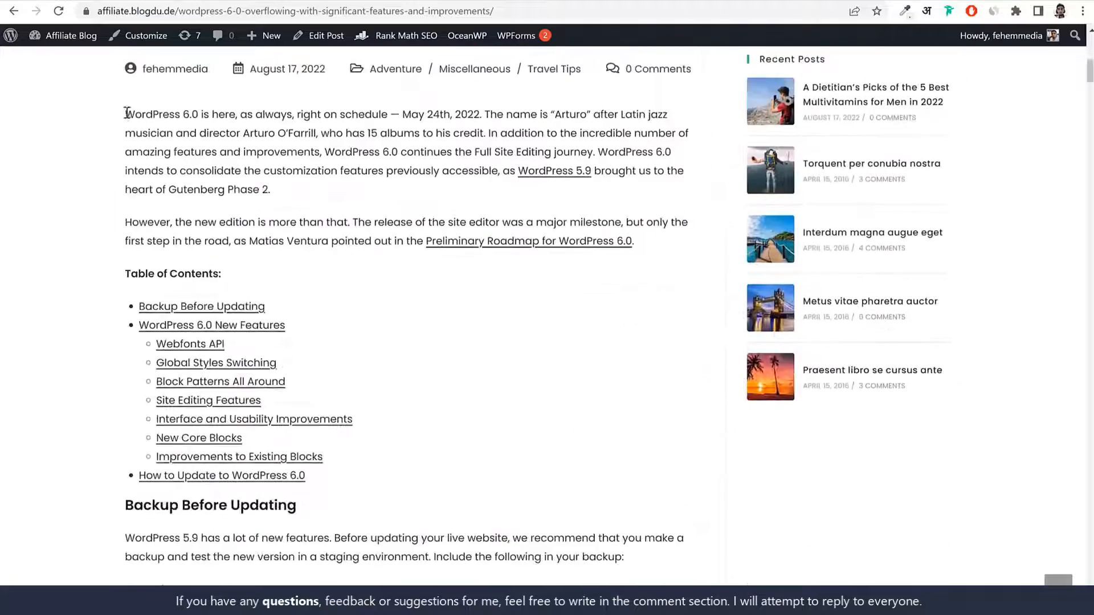
{"action": "left_click_drag", "start_coordinate": [126, 113], "coordinate": [313, 171]}
{"action": "left_click", "coordinate": [284, 199]}
{"action": "scroll", "coordinate": [334, 200], "scroll_direction": "down", "scroll_amount": 2}
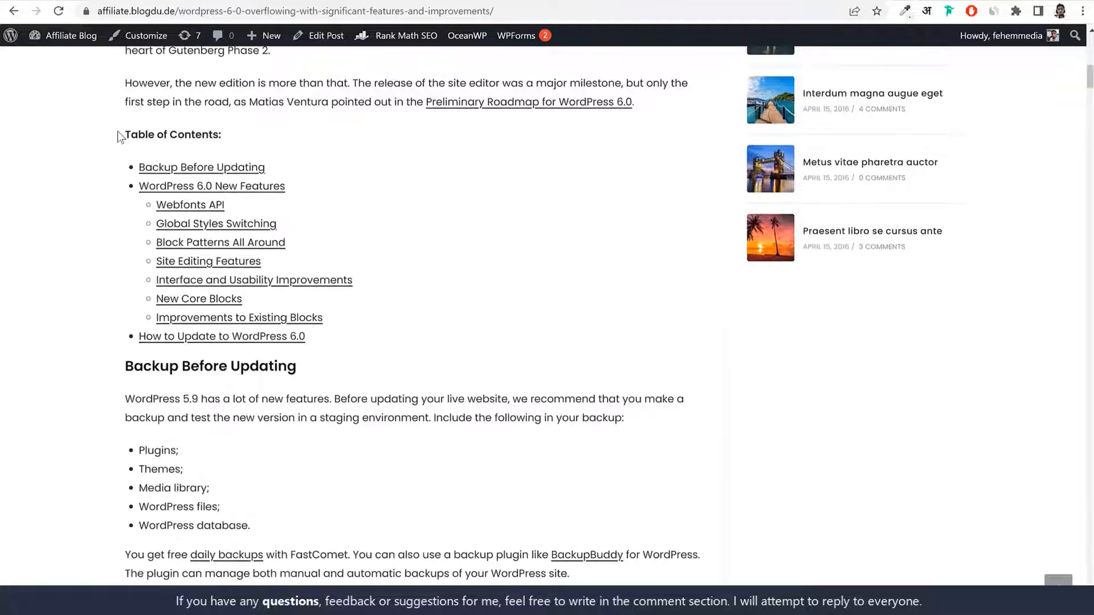
{"action": "left_click_drag", "start_coordinate": [120, 137], "coordinate": [222, 136]}
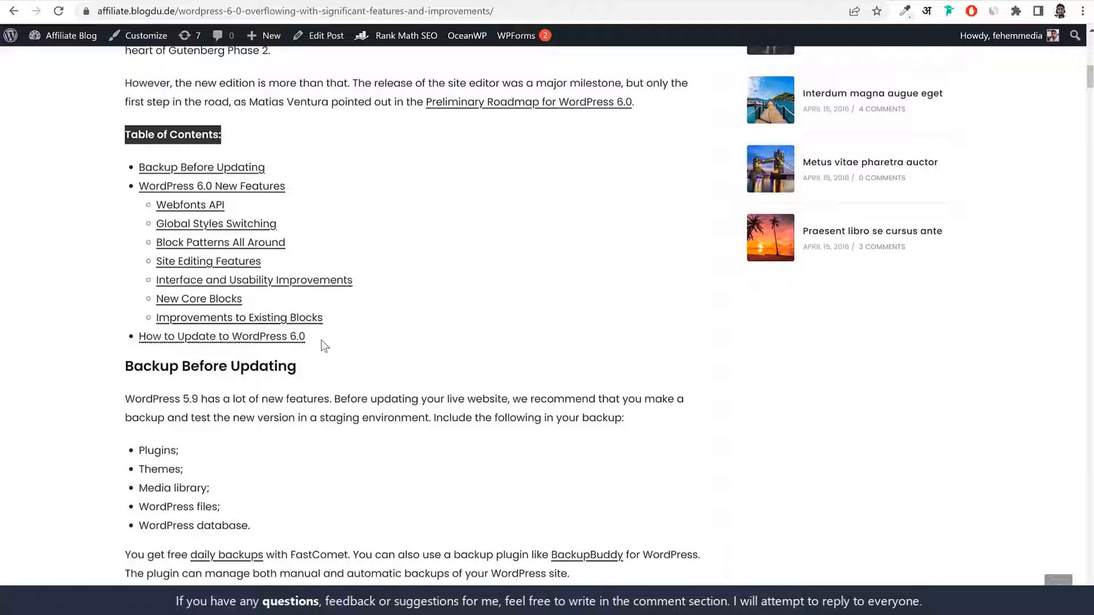
Insert a Table of Contents block below the second introductory paragraph of the new post and open the block inserter beneath it
{"action": "left_click_drag", "start_coordinate": [320, 339], "coordinate": [153, 167]}
{"action": "left_click", "coordinate": [450, 173]}
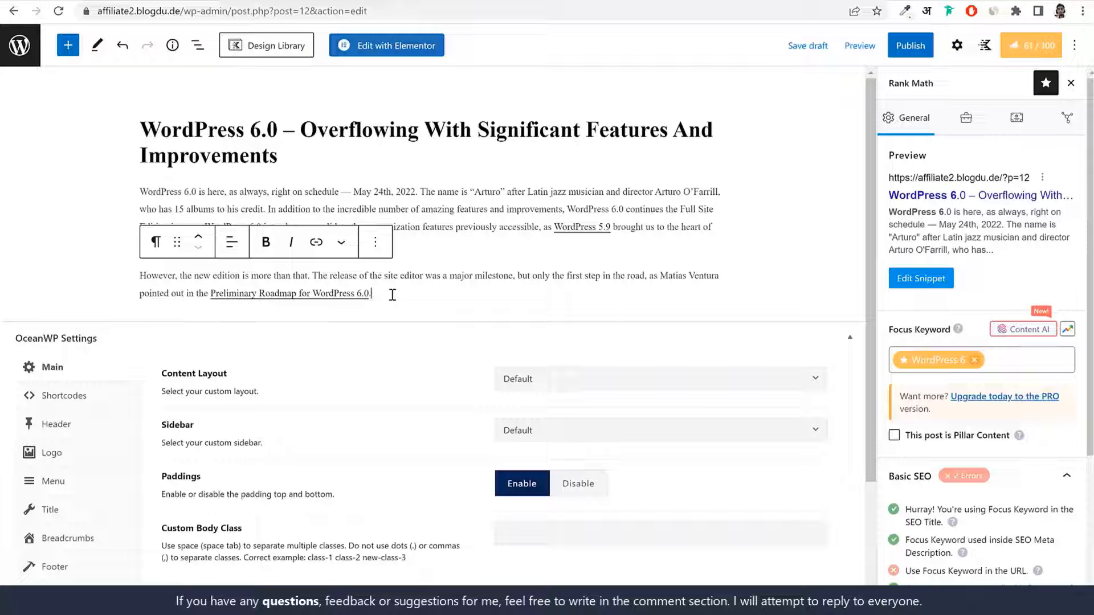
{"action": "key", "text": "Return"}
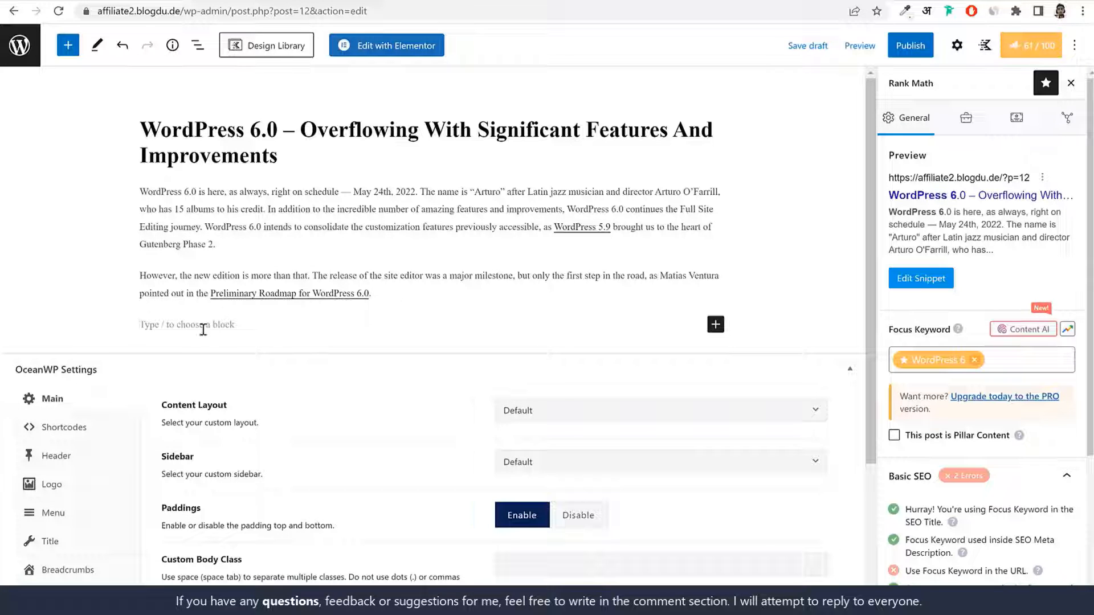
{"action": "left_click", "coordinate": [716, 325]}
{"action": "type", "text": "tab"}
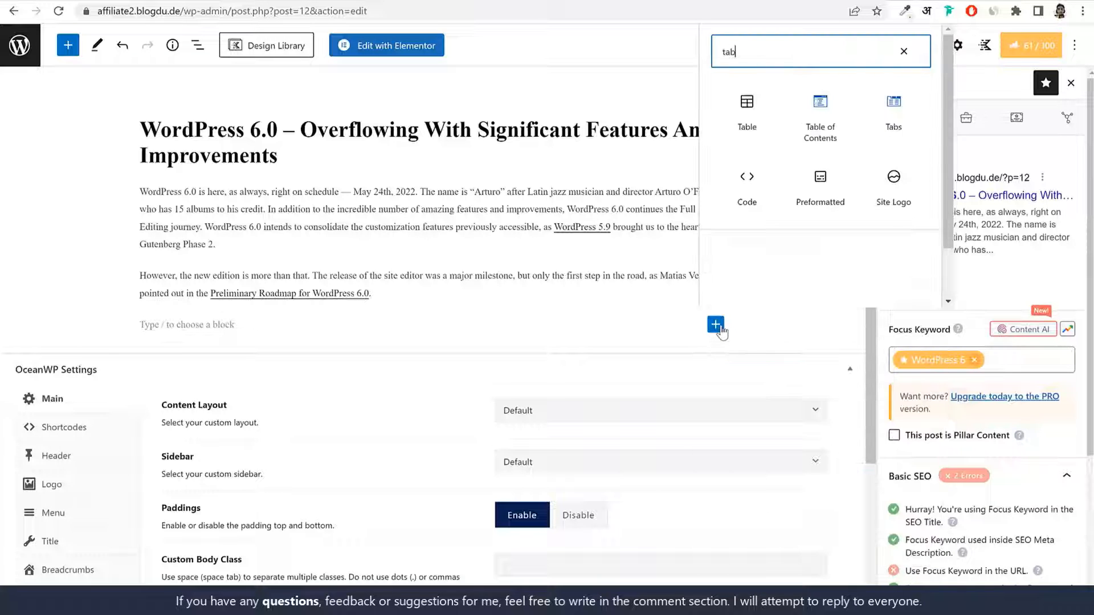
{"action": "left_click", "coordinate": [831, 143]}
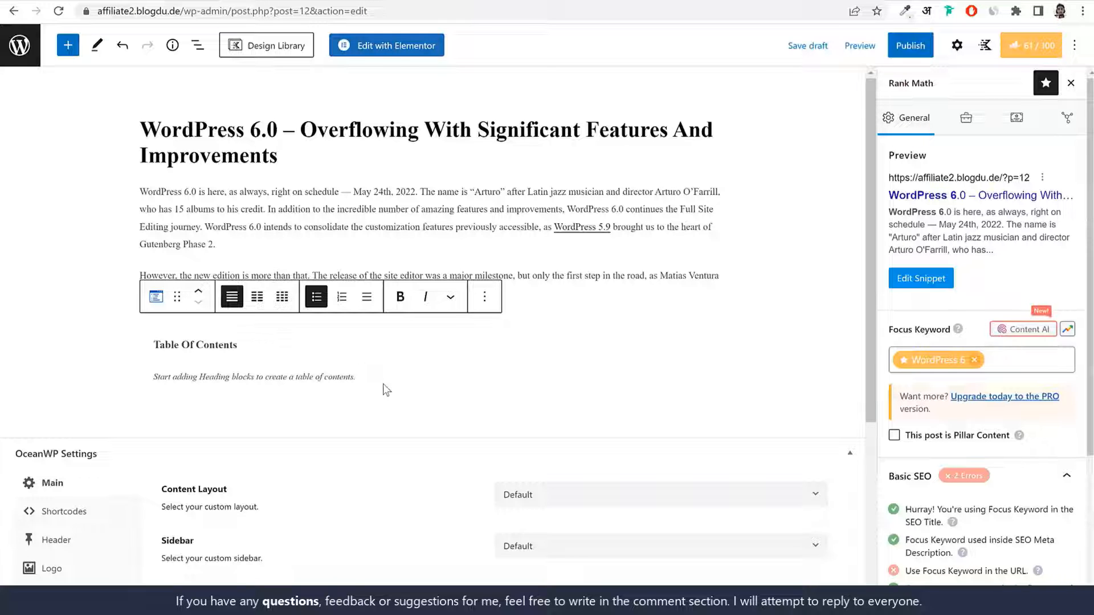
{"action": "left_click", "coordinate": [402, 381]}
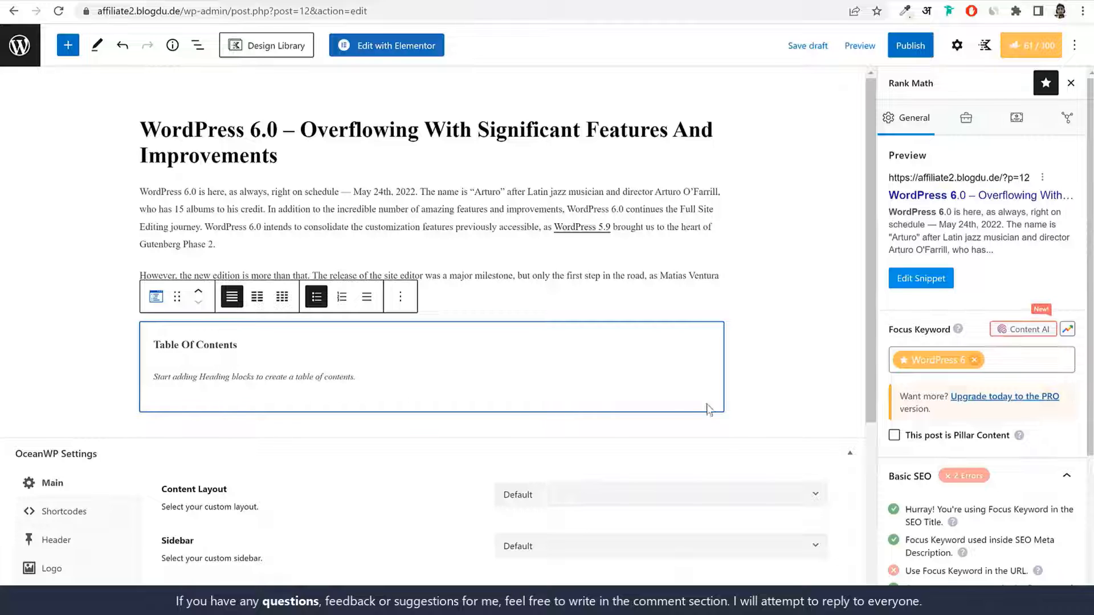
{"action": "left_click", "coordinate": [789, 390]}
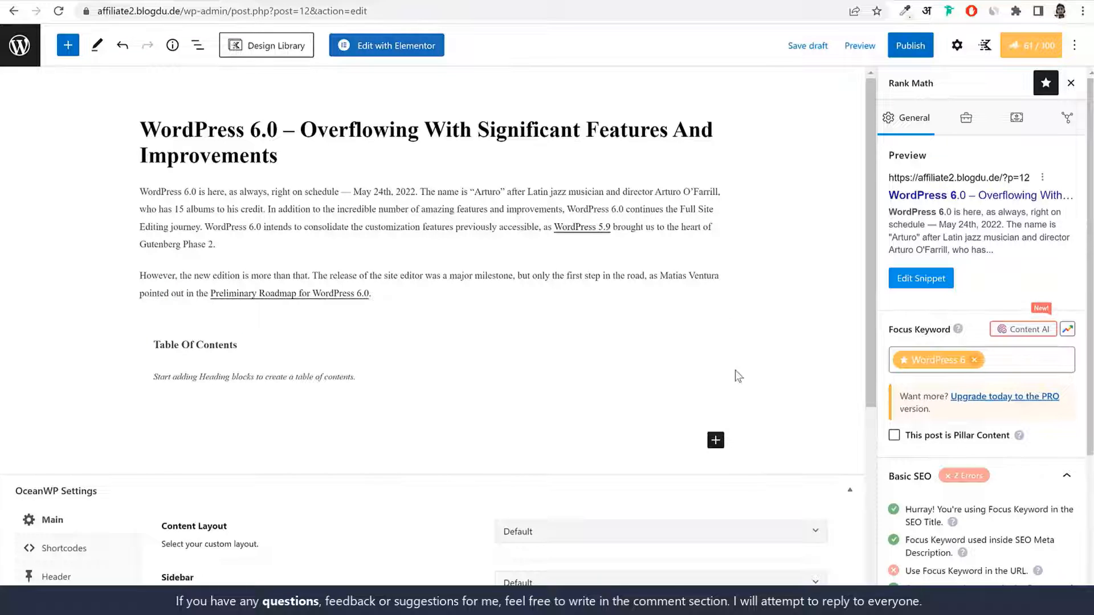
{"action": "left_click", "coordinate": [715, 441]}
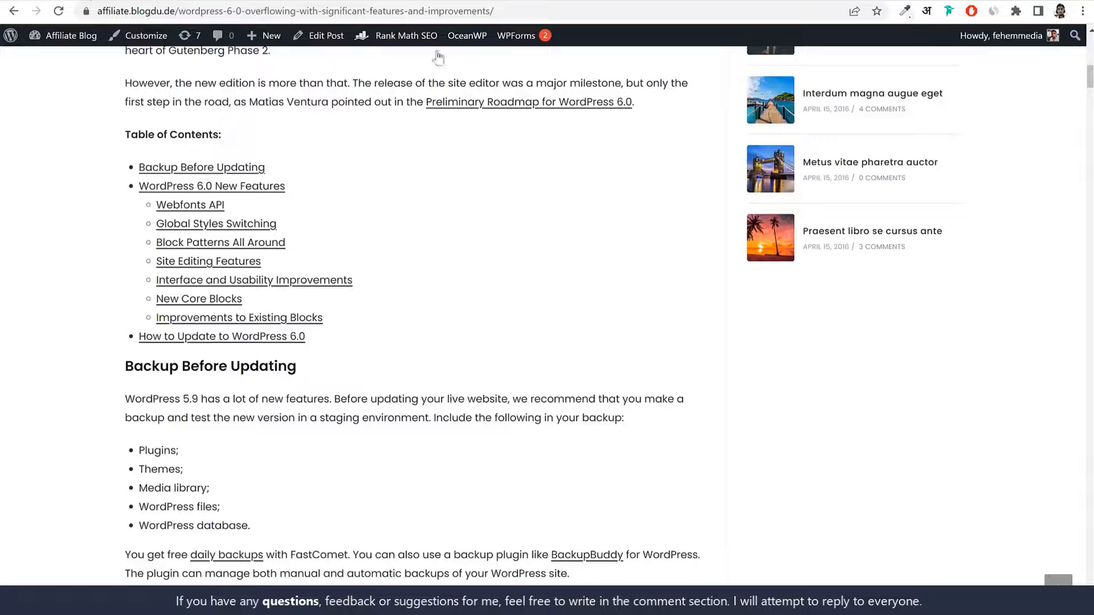
Examine the source article's "Backup Before Updating" section, distinguishing its heading from the paragraphs and bullet list under it
{"action": "scroll", "coordinate": [513, 367], "scroll_direction": "down", "scroll_amount": 4}
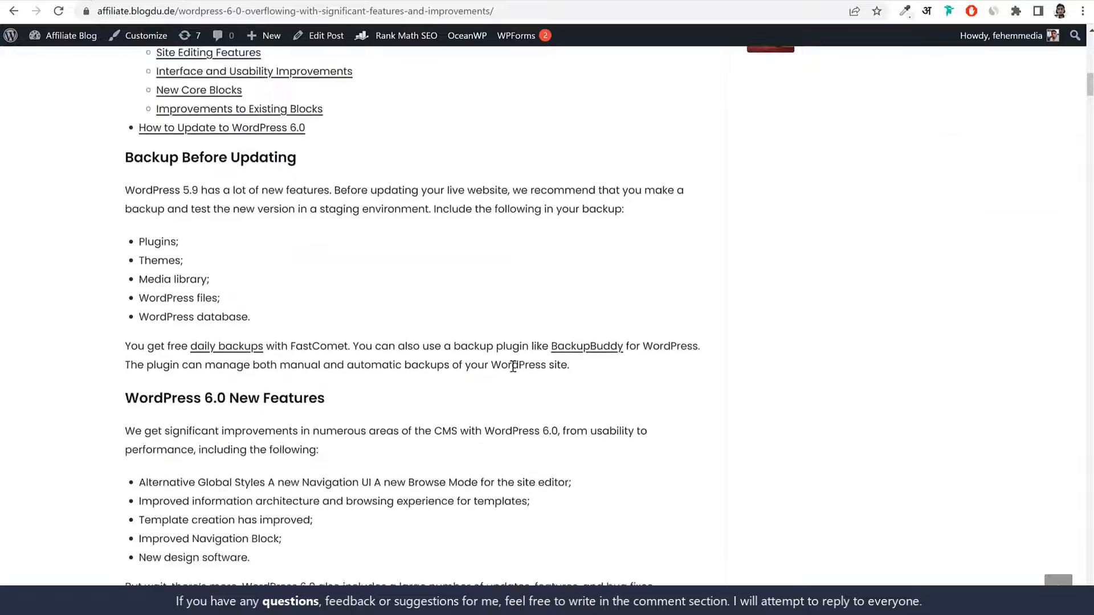
{"action": "scroll", "coordinate": [513, 367], "scroll_direction": "up", "scroll_amount": 7}
{"action": "scroll", "coordinate": [513, 367], "scroll_direction": "down", "scroll_amount": 5}
{"action": "scroll", "coordinate": [513, 370], "scroll_direction": "down", "scroll_amount": 2}
{"action": "left_click_drag", "start_coordinate": [123, 161], "coordinate": [314, 168]}
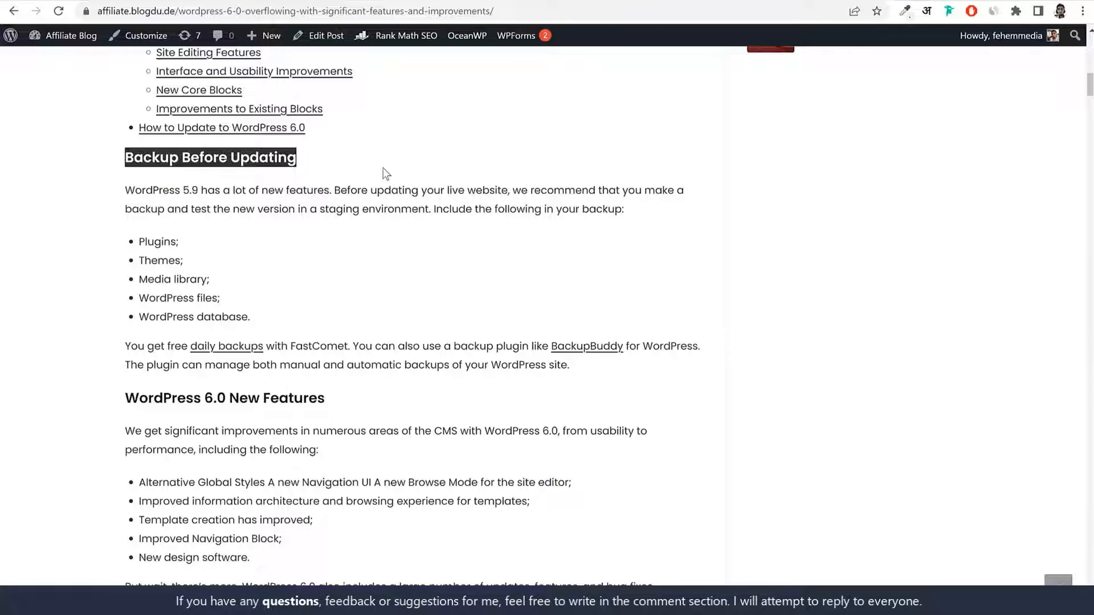
{"action": "left_click", "coordinate": [334, 188]}
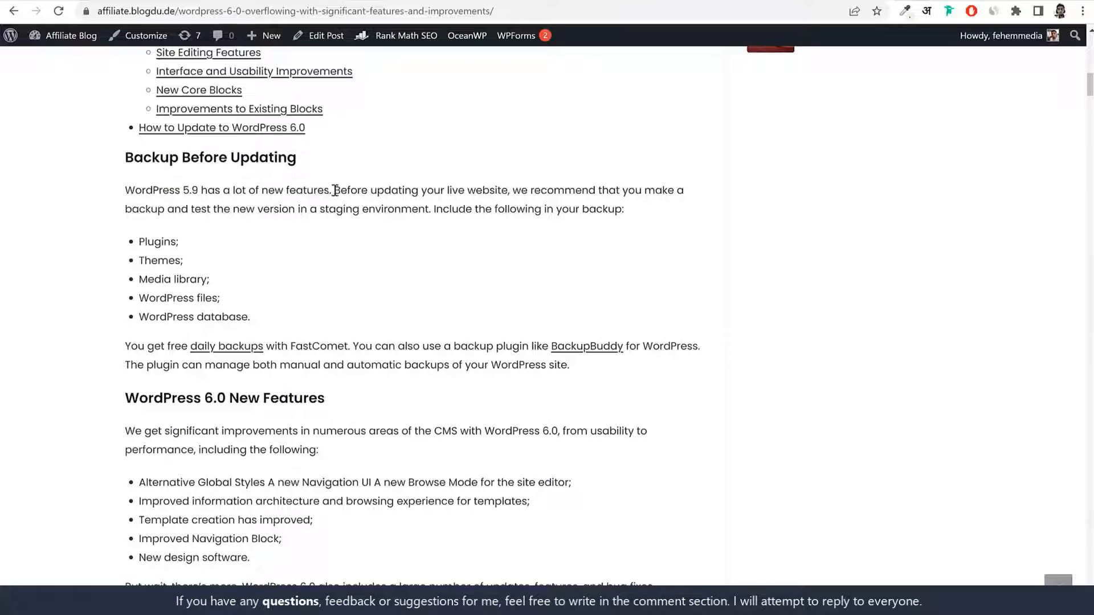
{"action": "left_click_drag", "start_coordinate": [117, 159], "coordinate": [322, 164]}
{"action": "left_click", "coordinate": [323, 164]}
{"action": "left_click_drag", "start_coordinate": [122, 159], "coordinate": [303, 159]}
{"action": "left_click", "coordinate": [305, 160]}
{"action": "left_click_drag", "start_coordinate": [125, 188], "coordinate": [487, 365]}
{"action": "left_click", "coordinate": [419, 286]}
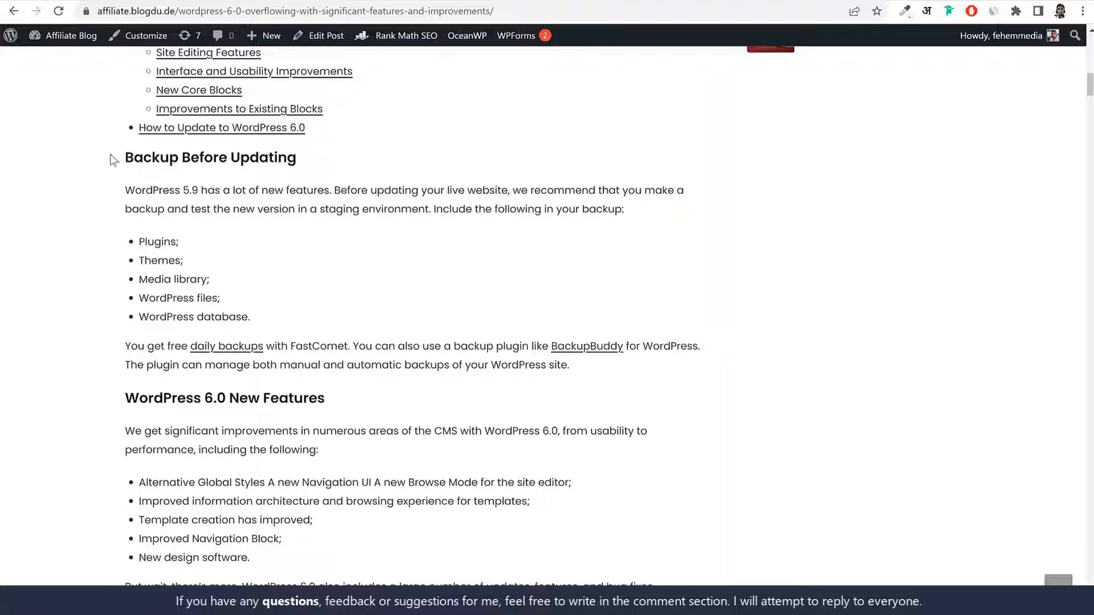
{"action": "left_click_drag", "start_coordinate": [117, 159], "coordinate": [305, 161]}
{"action": "left_click", "coordinate": [307, 162]}
{"action": "left_click_drag", "start_coordinate": [117, 192], "coordinate": [448, 366]}
{"action": "left_click", "coordinate": [379, 241]}
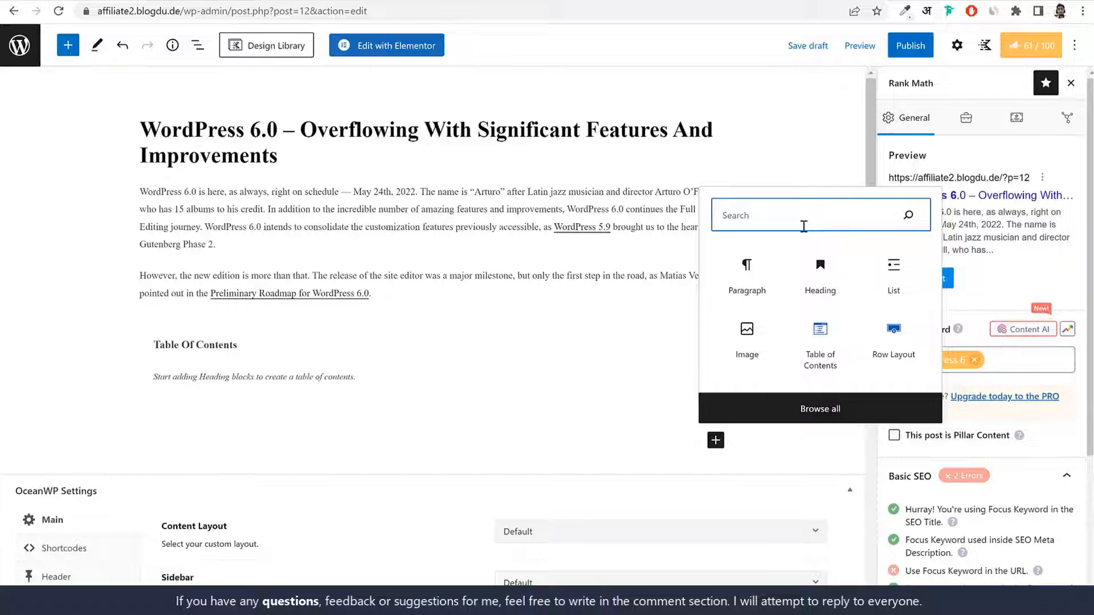
Add the H2 heading "Backup Before Updating" below the Table of Contents block in the new post
{"action": "type", "text": "hea"}
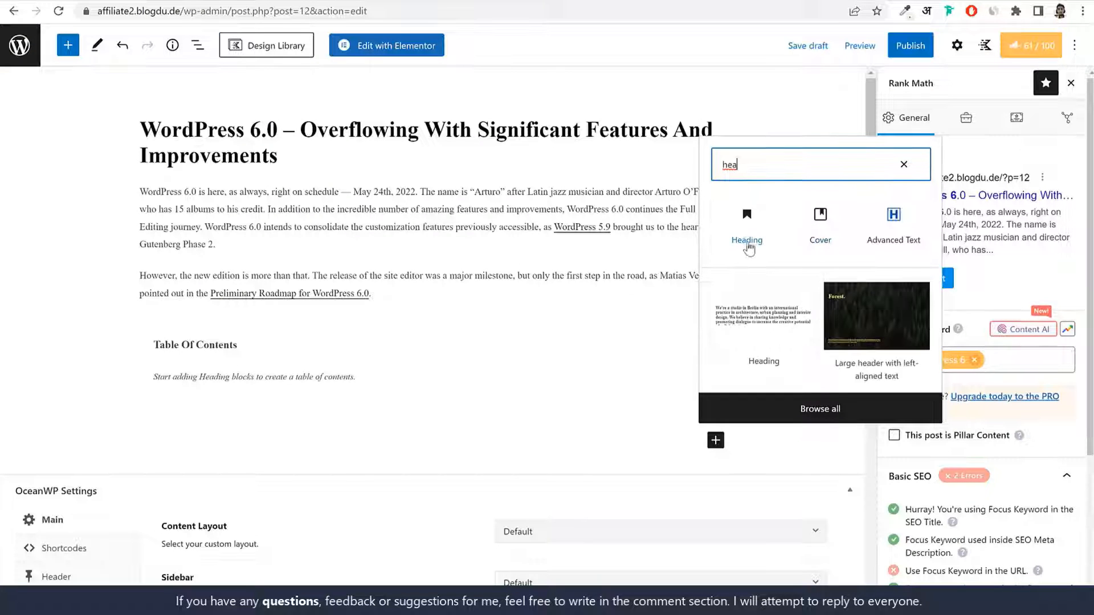
{"action": "left_click", "coordinate": [747, 228]}
{"action": "type", "text": "Backup Before Updating"}
{"action": "key", "text": "Return"}
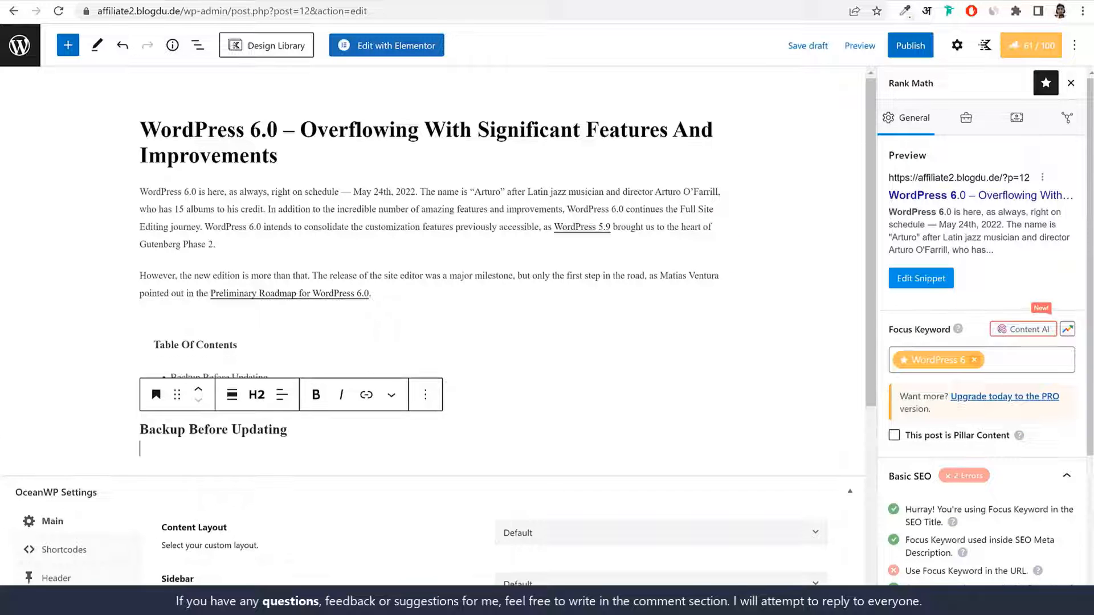
{"action": "key", "text": "BackSpace"}
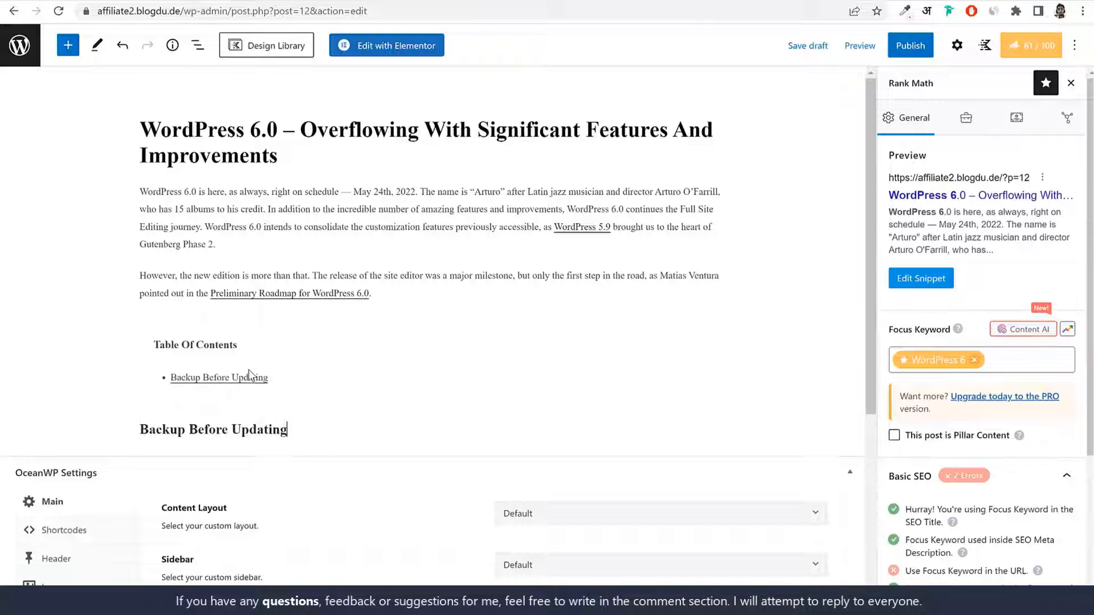
{"action": "left_click", "coordinate": [249, 428]}
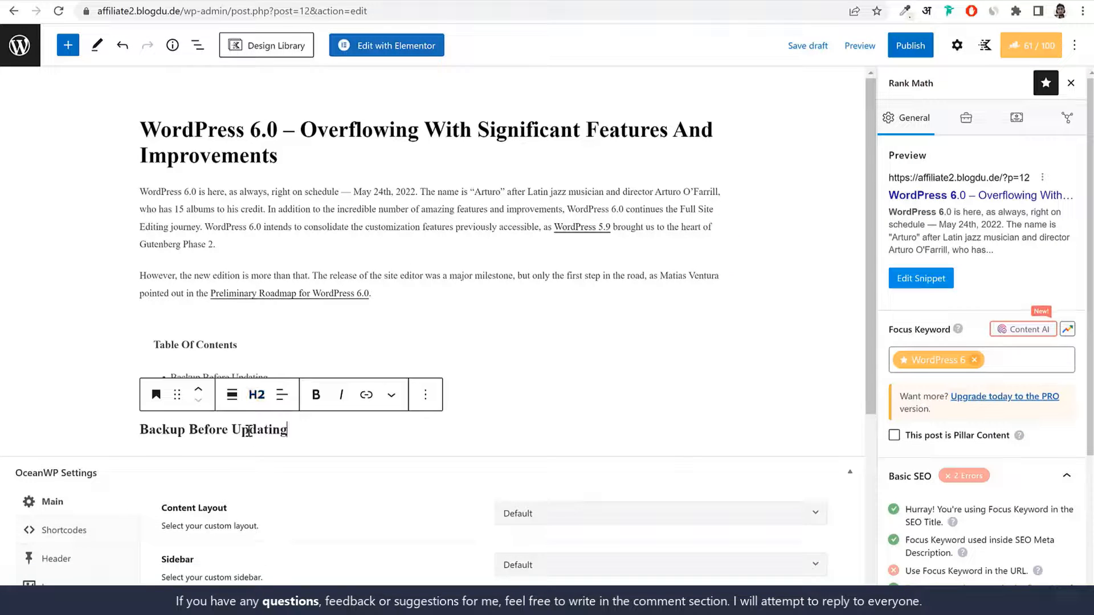
{"action": "left_click", "coordinate": [257, 396]}
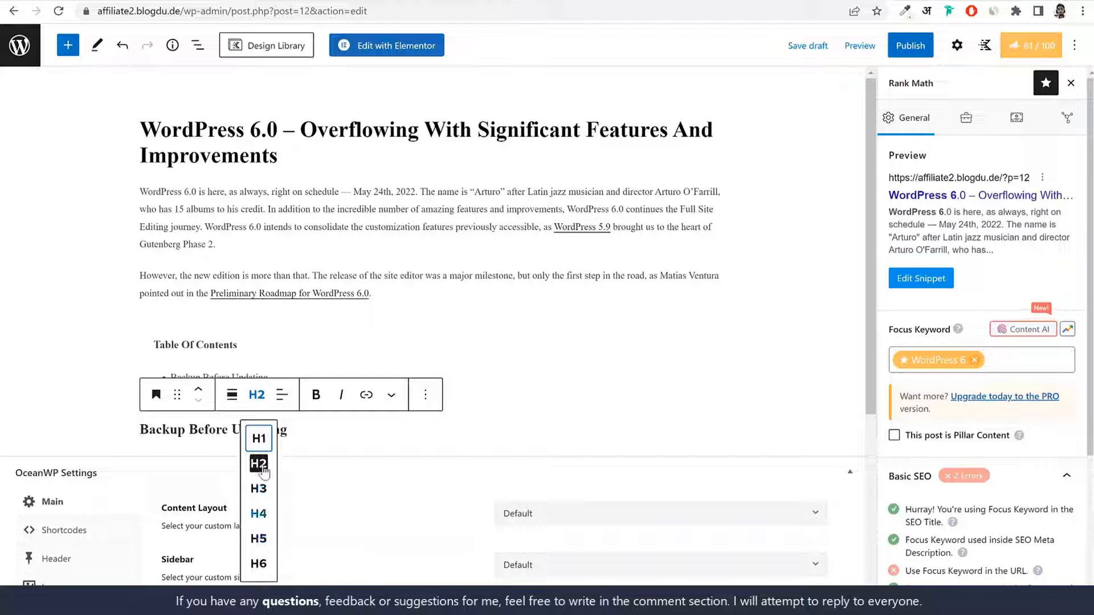
{"action": "left_click", "coordinate": [257, 394]}
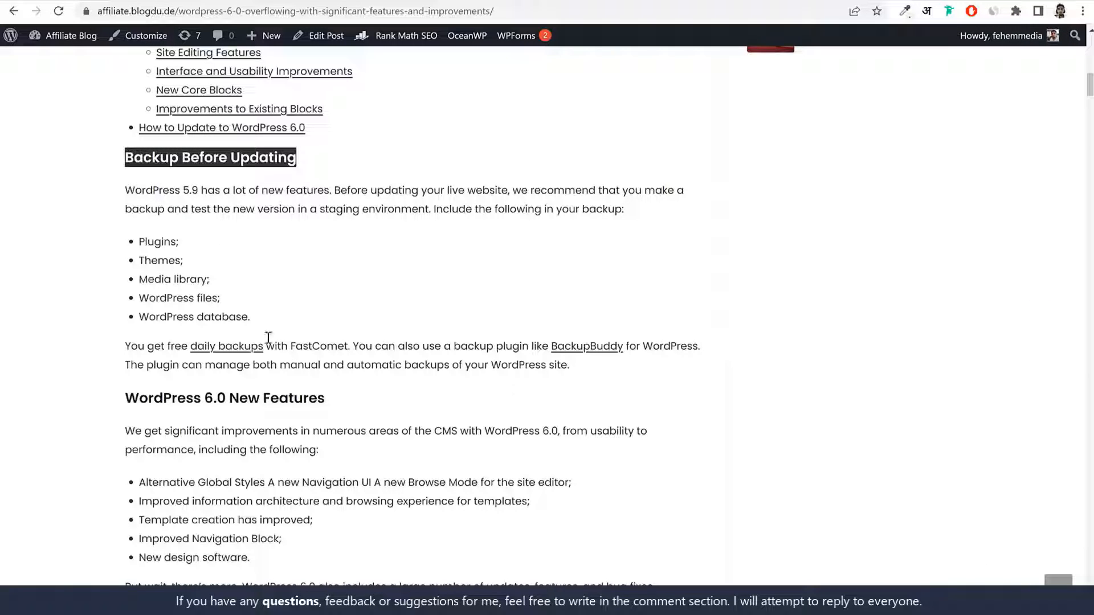
Copy the source article's first "Backup Before Updating" paragraph into a new Paragraph block below that heading
{"action": "left_click", "coordinate": [158, 230]}
{"action": "left_click_drag", "start_coordinate": [123, 194], "coordinate": [667, 207]}
{"action": "key", "text": "ctrl+c"}
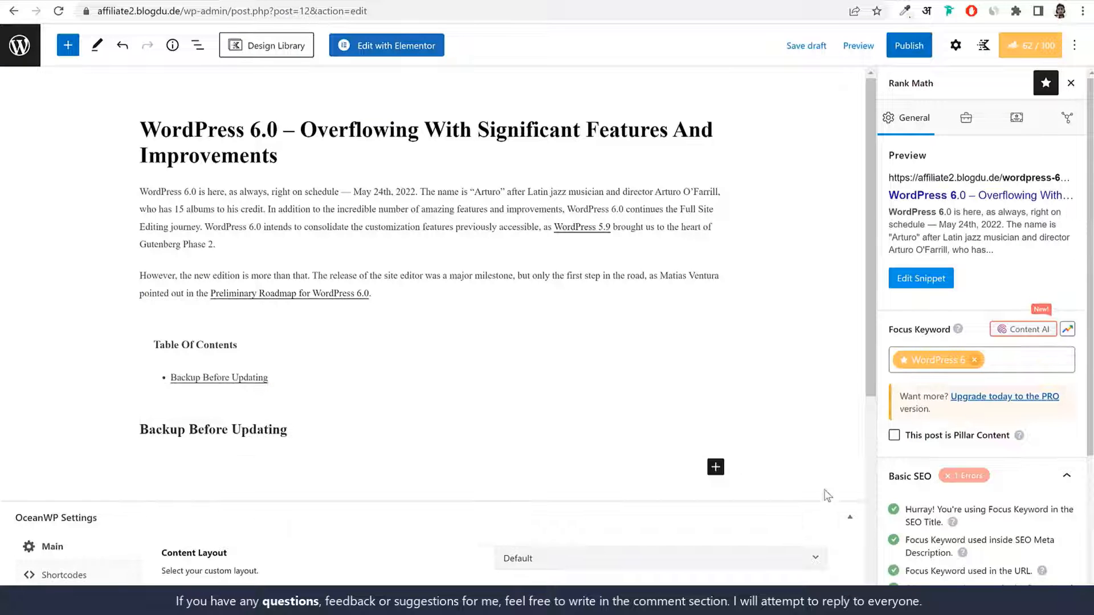
{"action": "left_click", "coordinate": [717, 467]}
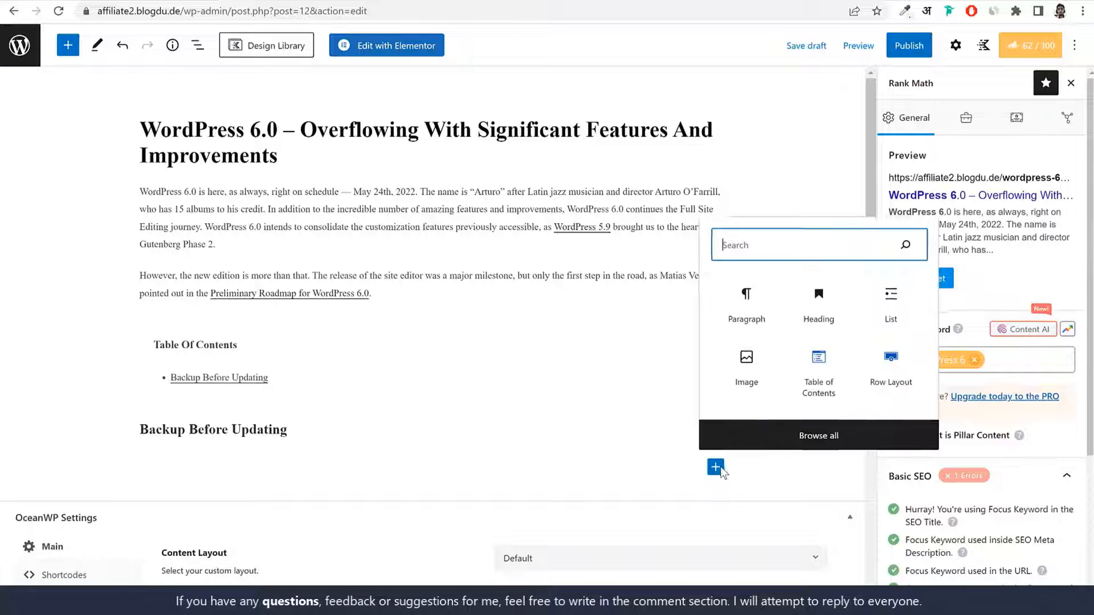
{"action": "left_click", "coordinate": [763, 311]}
{"action": "key", "text": "ctrl+v"}
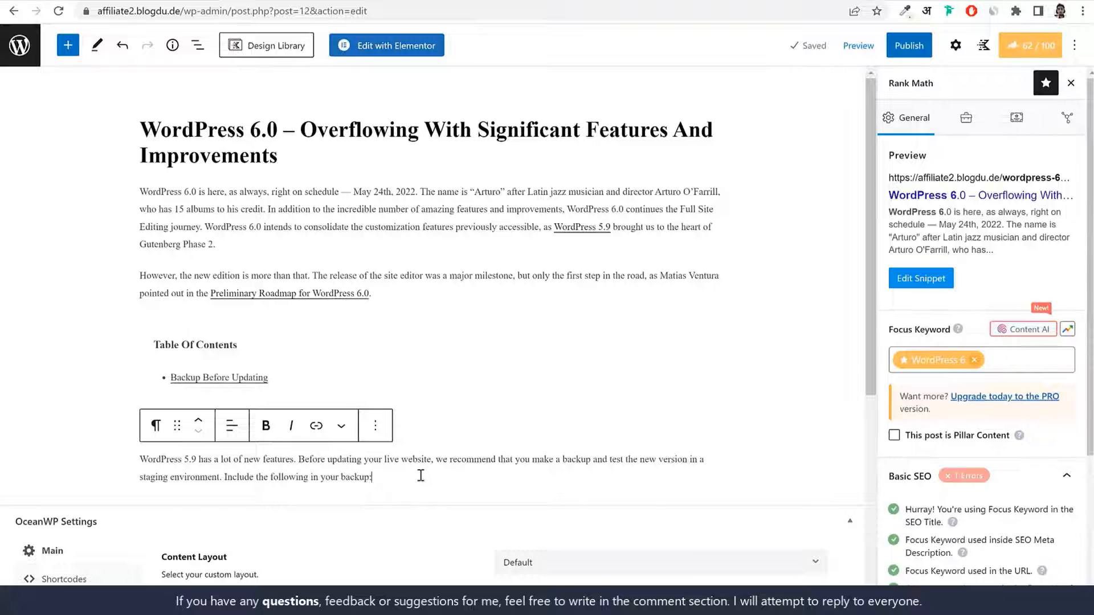
Add an empty block after the backup paragraph and open the block inserter for it
{"action": "key", "text": "Return"}
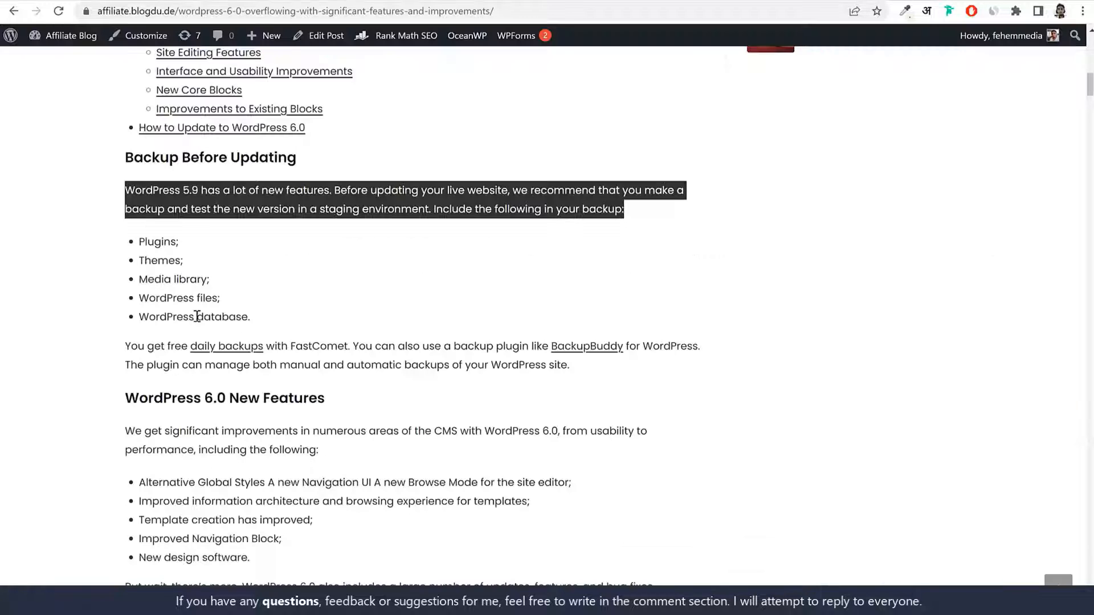
{"action": "left_click", "coordinate": [150, 241]}
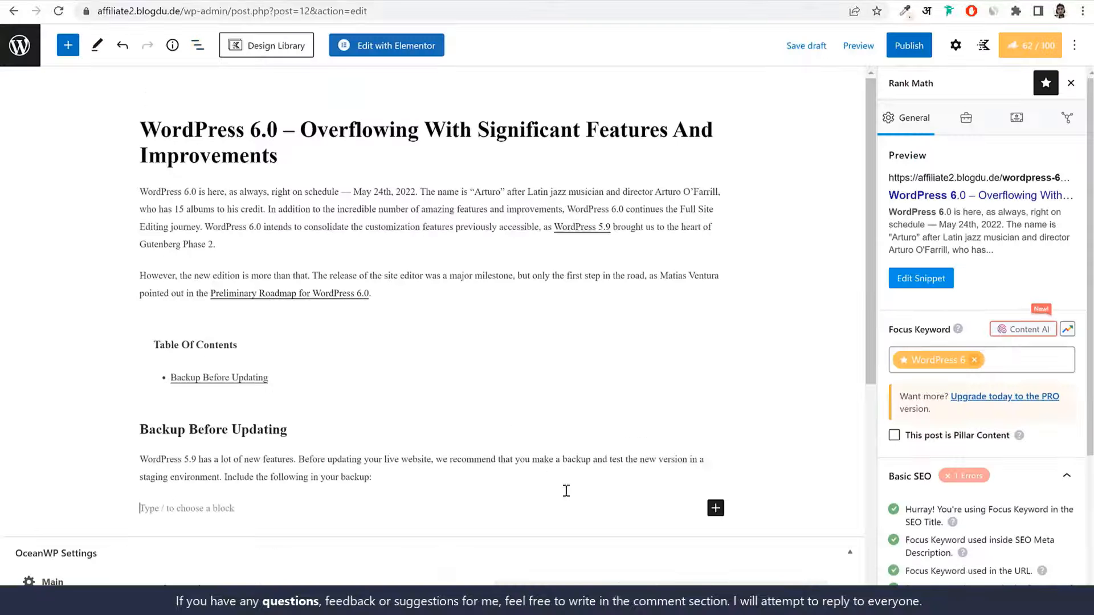
{"action": "scroll", "coordinate": [752, 516], "scroll_direction": "down", "scroll_amount": 5}
{"action": "left_click", "coordinate": [715, 230]}
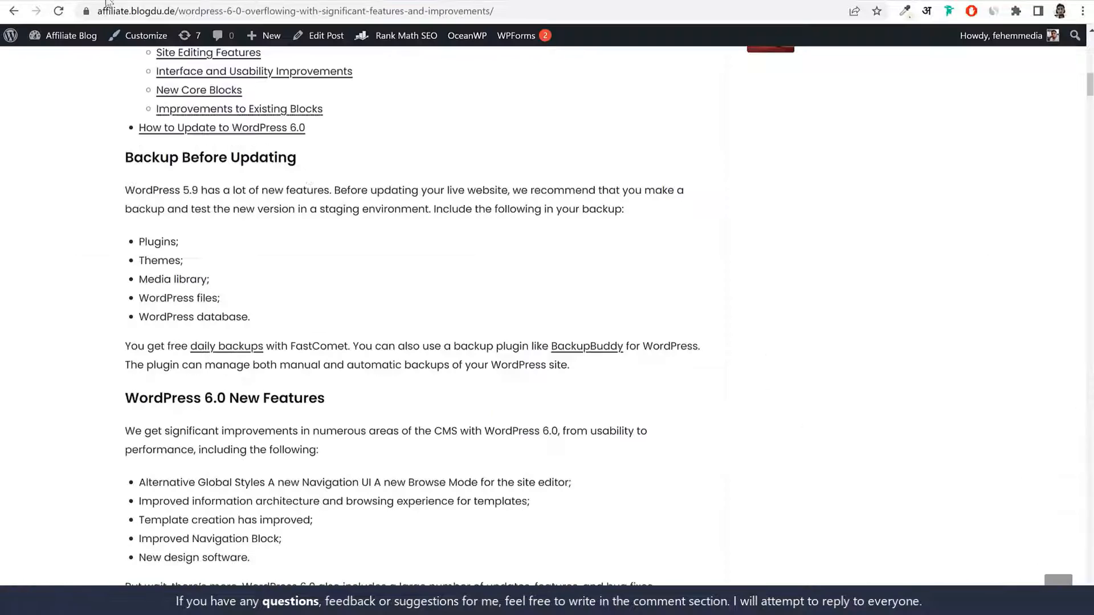
Review the bullet lists, code and images in the source article's WordPress 6.0 New Features and Webfonts API sections
{"action": "scroll", "coordinate": [422, 289], "scroll_direction": "down", "scroll_amount": 15}
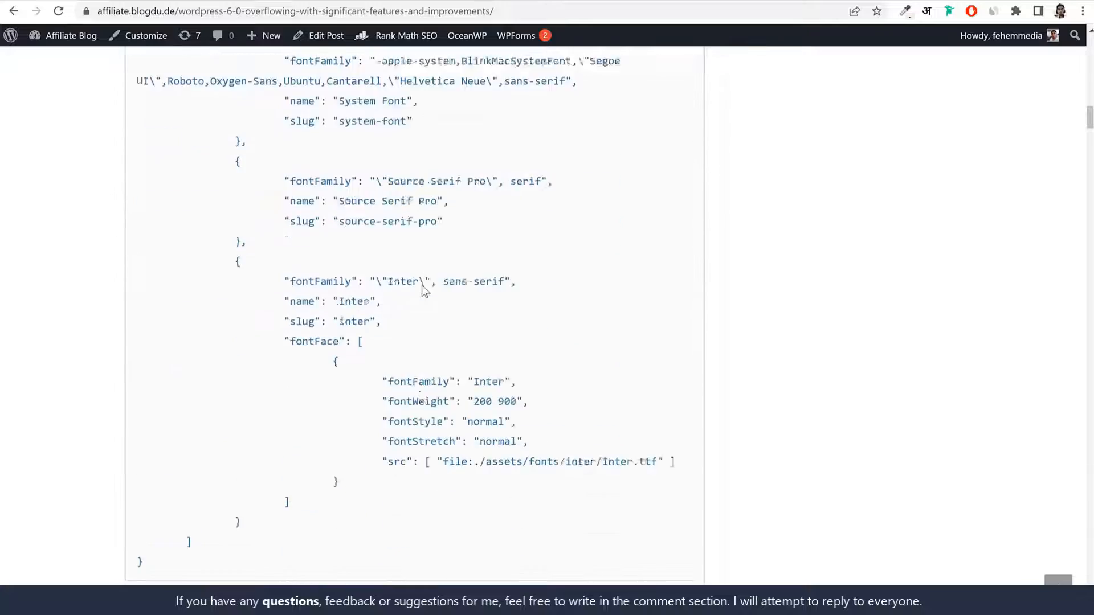
{"action": "scroll", "coordinate": [422, 289], "scroll_direction": "up", "scroll_amount": 6}
{"action": "scroll", "coordinate": [422, 289], "scroll_direction": "up", "scroll_amount": 3}
{"action": "scroll", "coordinate": [298, 271], "scroll_direction": "down", "scroll_amount": 3}
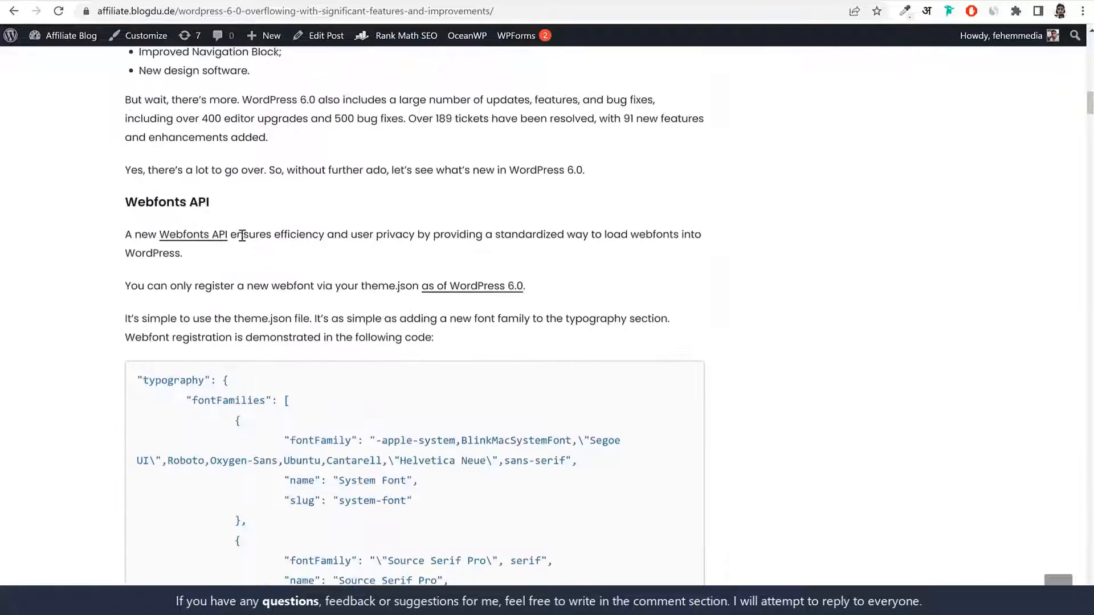
{"action": "scroll", "coordinate": [200, 188], "scroll_direction": "up", "scroll_amount": 5}
{"action": "left_click_drag", "start_coordinate": [141, 278], "coordinate": [274, 354]}
{"action": "left_click", "coordinate": [274, 355]}
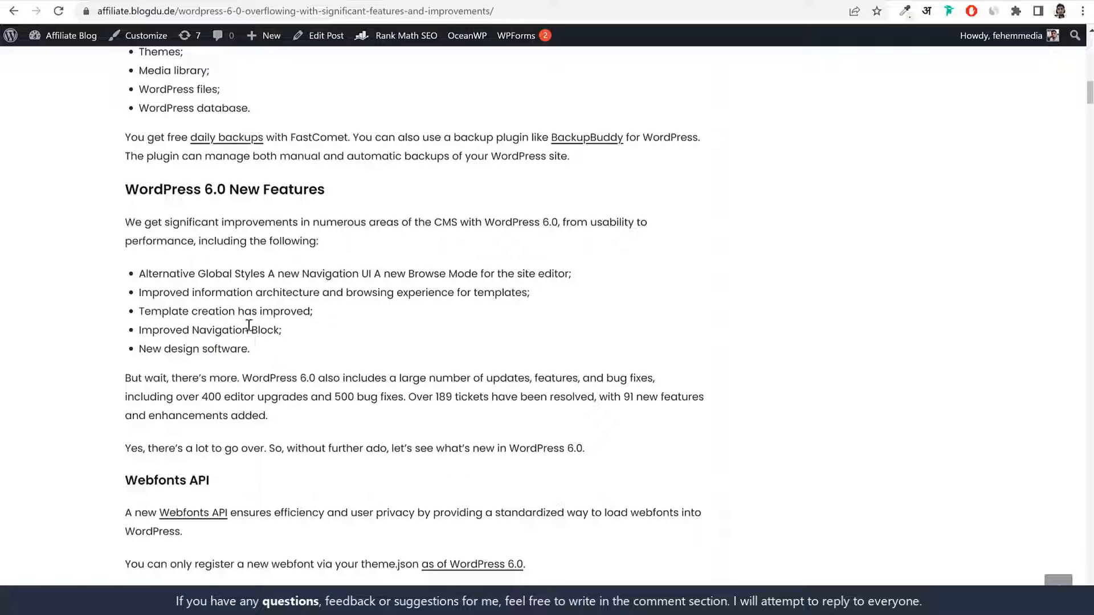
{"action": "scroll", "coordinate": [245, 315], "scroll_direction": "down", "scroll_amount": 20}
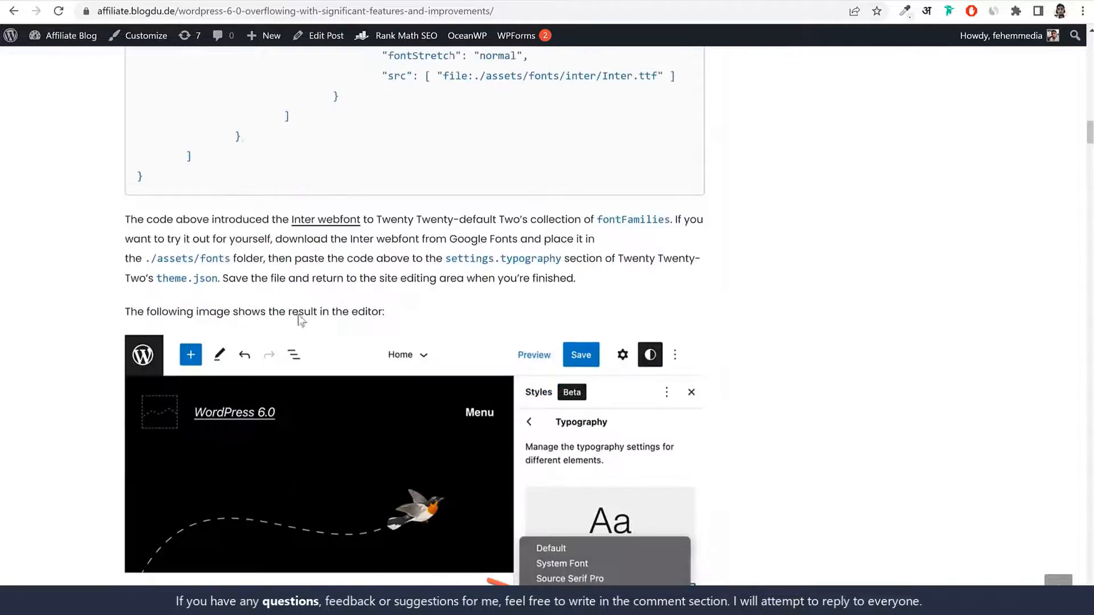
{"action": "scroll", "coordinate": [269, 472], "scroll_direction": "down", "scroll_amount": 6}
{"action": "scroll", "coordinate": [308, 474], "scroll_direction": "up", "scroll_amount": 20}
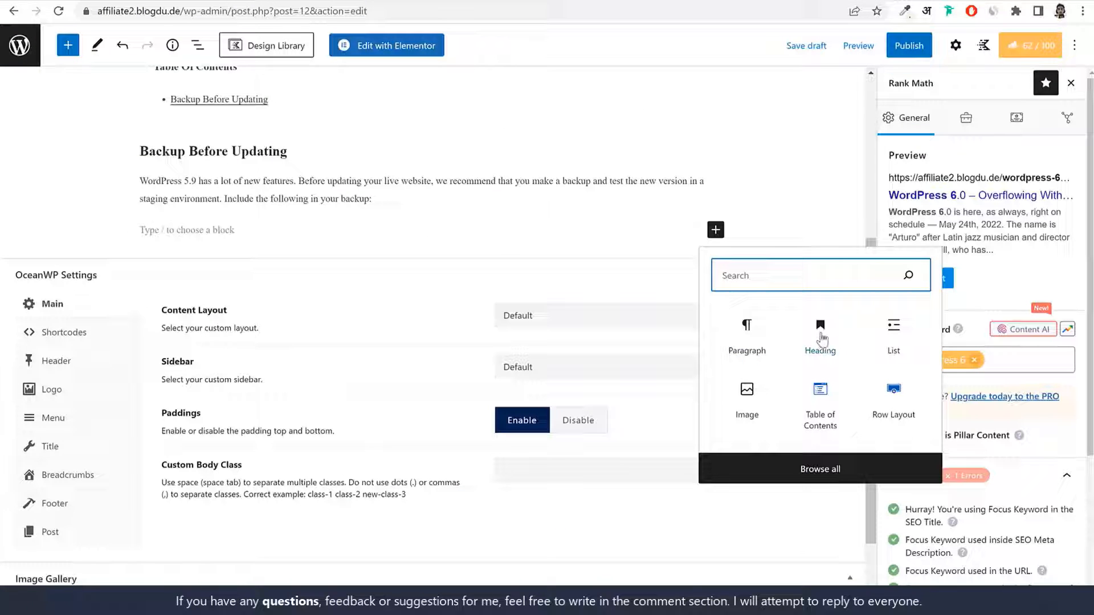
Insert a List block below the backup paragraph and copy "Plugins;" from the source article as its first item
{"action": "type", "text": "lis"}
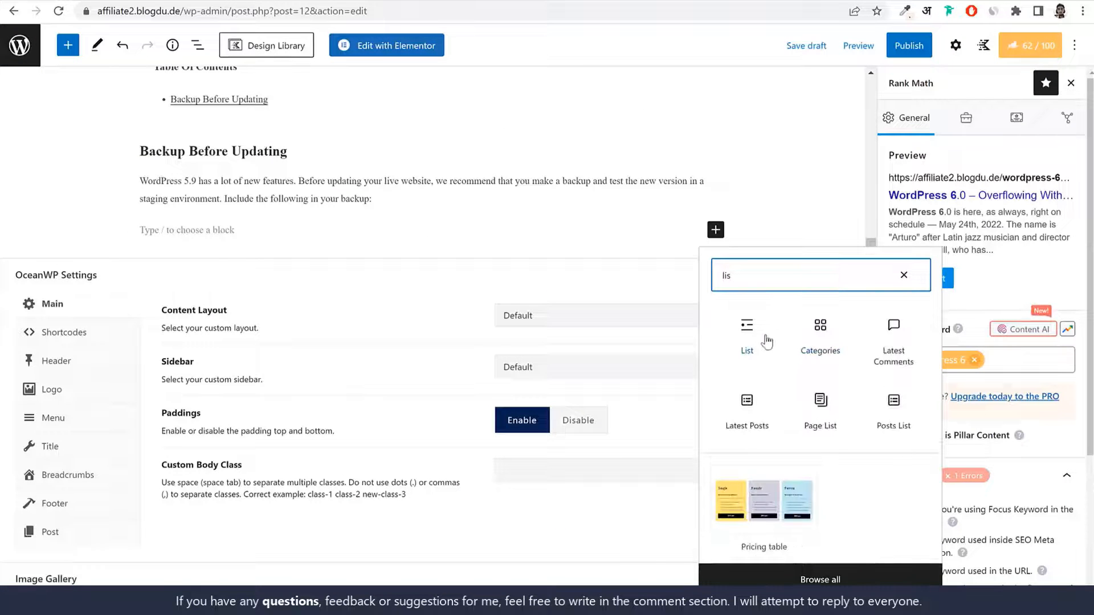
{"action": "left_click", "coordinate": [746, 333]}
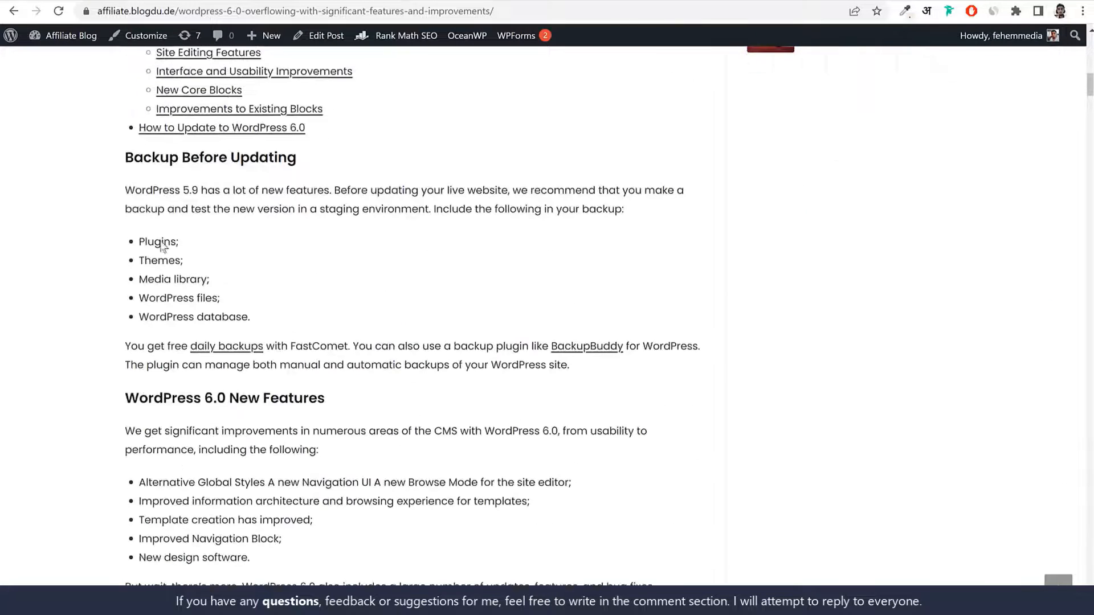
{"action": "left_click_drag", "start_coordinate": [180, 242], "coordinate": [140, 242]}
{"action": "key", "text": "ctrl+c"}
{"action": "left_click", "coordinate": [206, 1]}
{"action": "key", "text": "ctrl+v"}
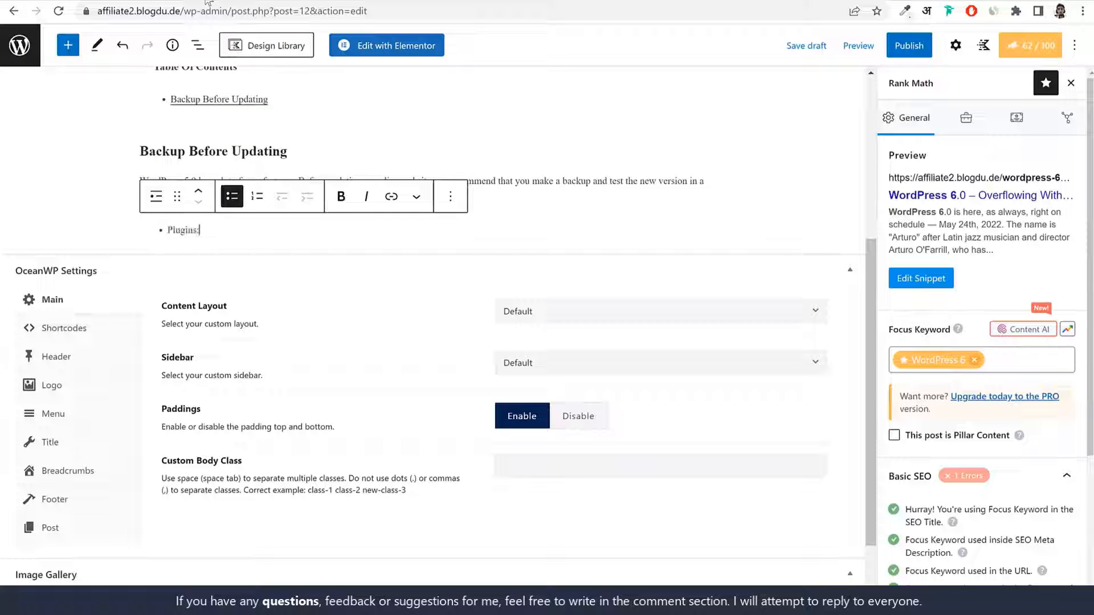
Add "Themes" as the second item of the backup list and start a third item
{"action": "key", "text": "Return"}
{"action": "type", "text": "Theme"}
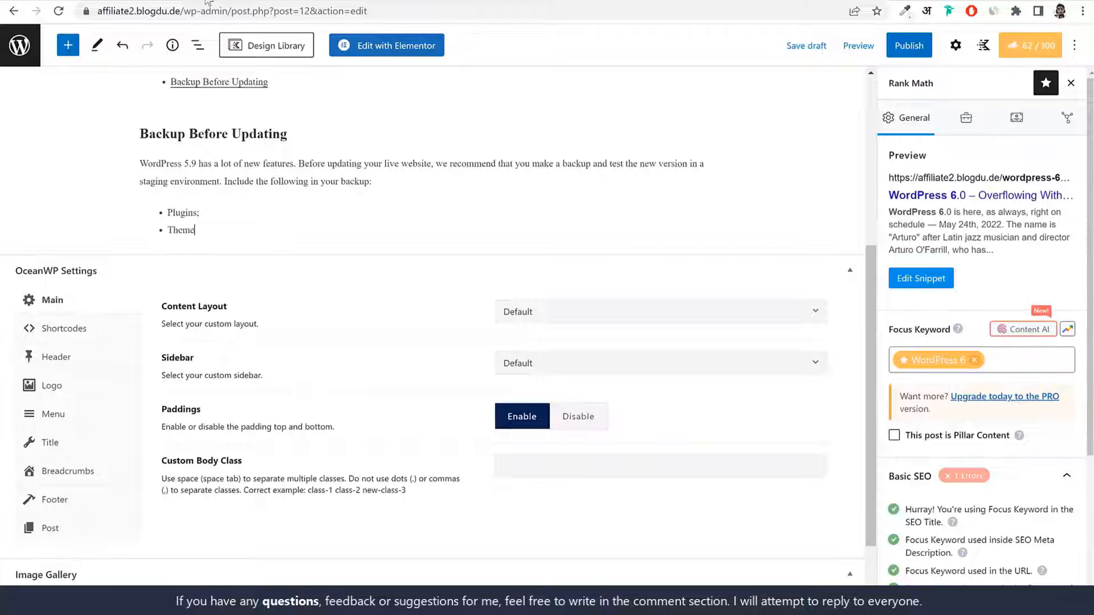
{"action": "type", "text": "s"}
{"action": "key", "text": "Return"}
{"action": "left_click", "coordinate": [187, 1]}
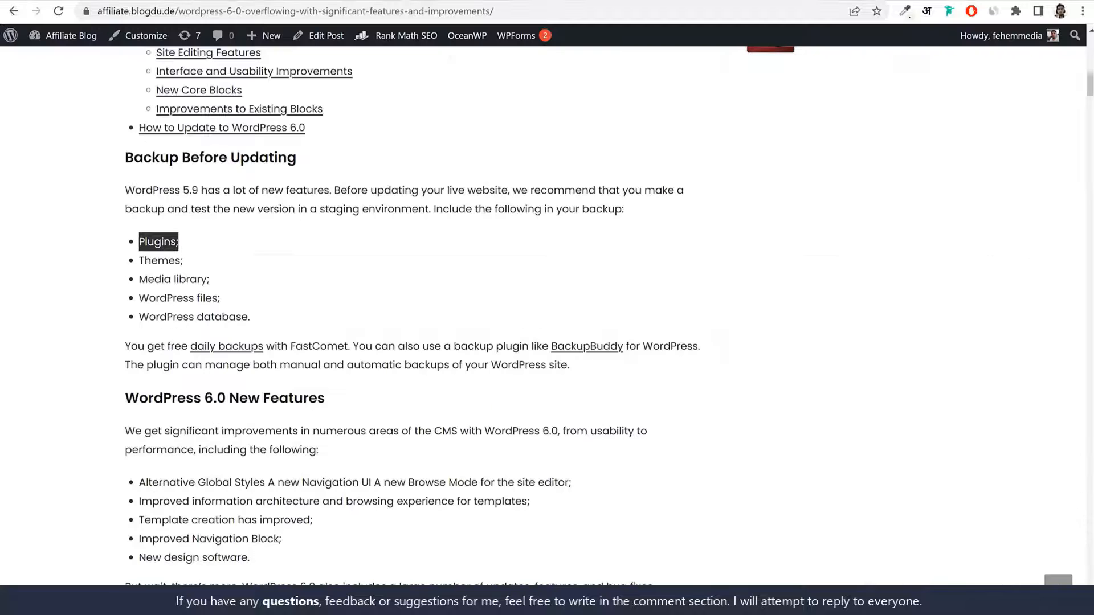
{"action": "left_click", "coordinate": [204, 1]}
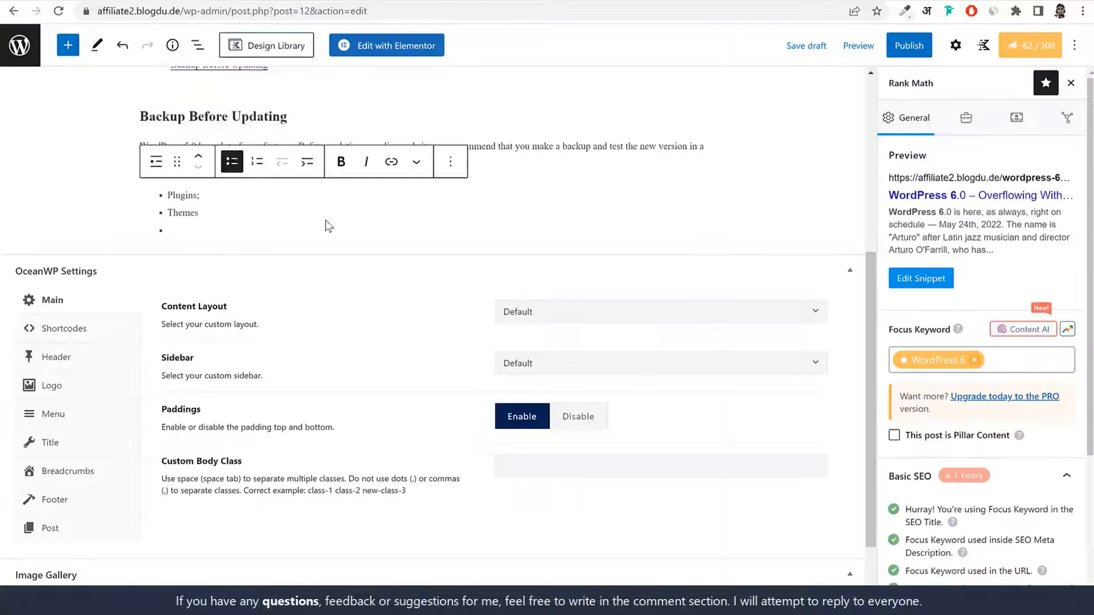
Add "WordPress Files" and "Database" as the third and fourth items of the backup list
{"action": "type", "text": "WordPress Files"}
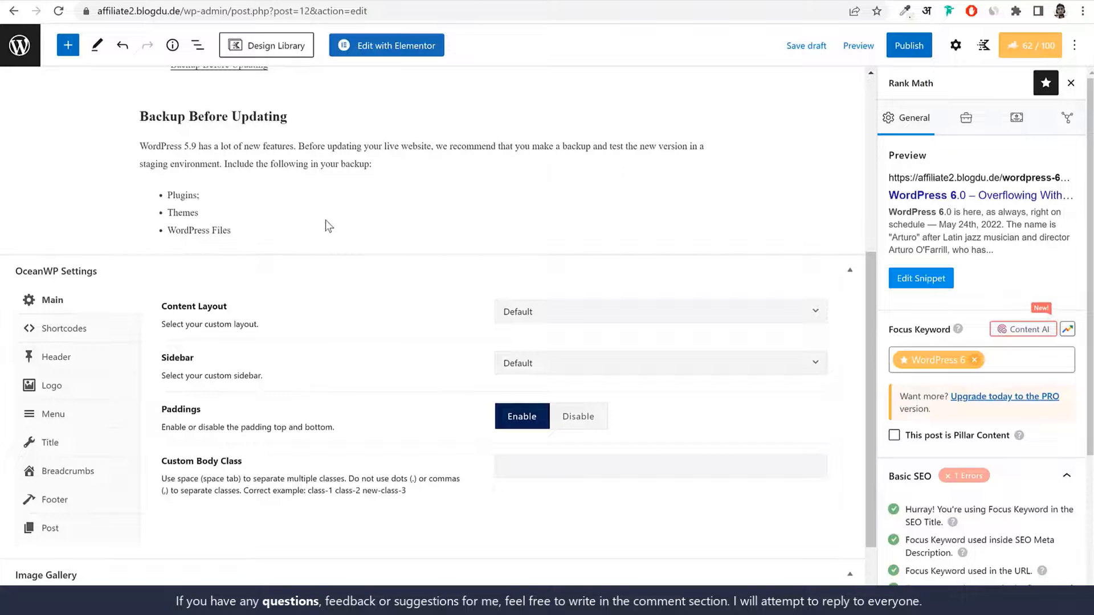
{"action": "key", "text": "Return"}
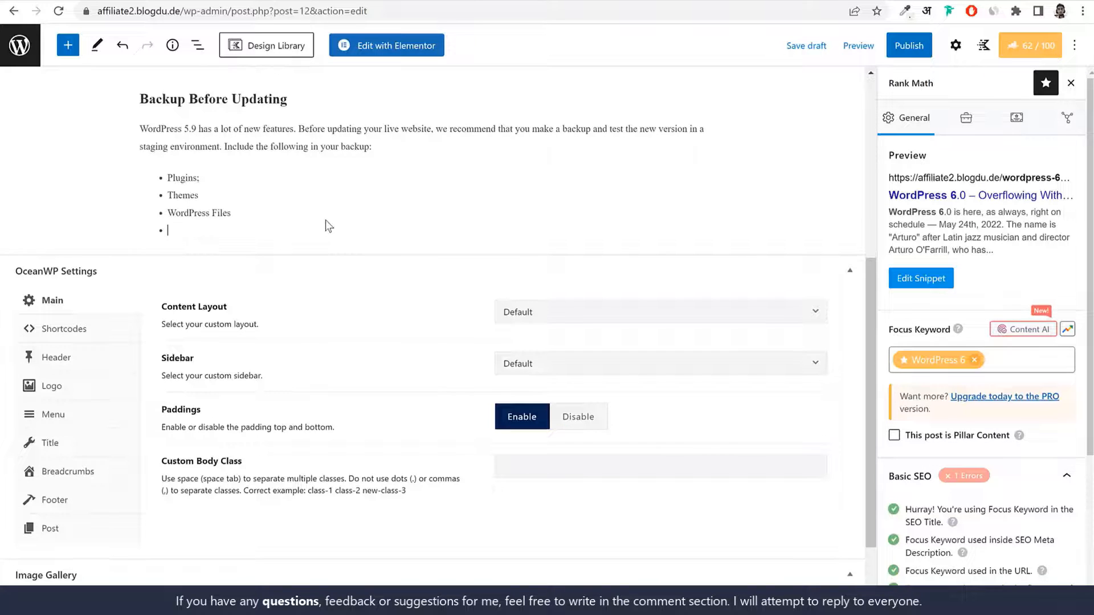
{"action": "key", "text": "BackSpace"}
{"action": "key", "text": "Return"}
{"action": "type", "text": "Datbase"}
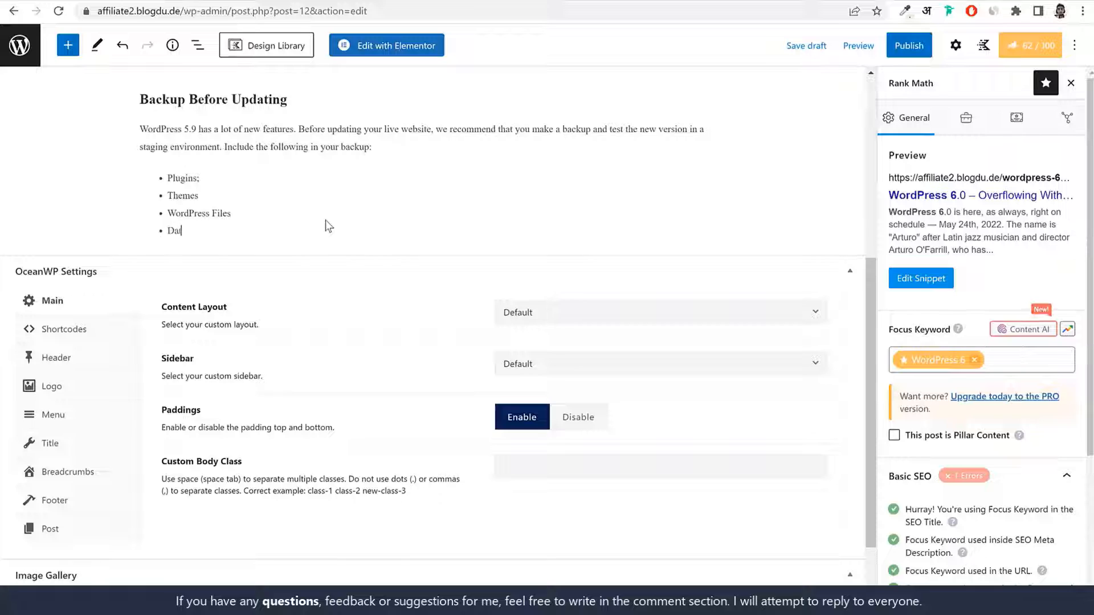
{"action": "key", "text": "BackSpace"}
{"action": "key", "text": "BackSpace"}
{"action": "key", "text": "BackSpace"}
{"action": "key", "text": "BackSpace"}
{"action": "type", "text": "abase"}
{"action": "key", "text": "Return"}
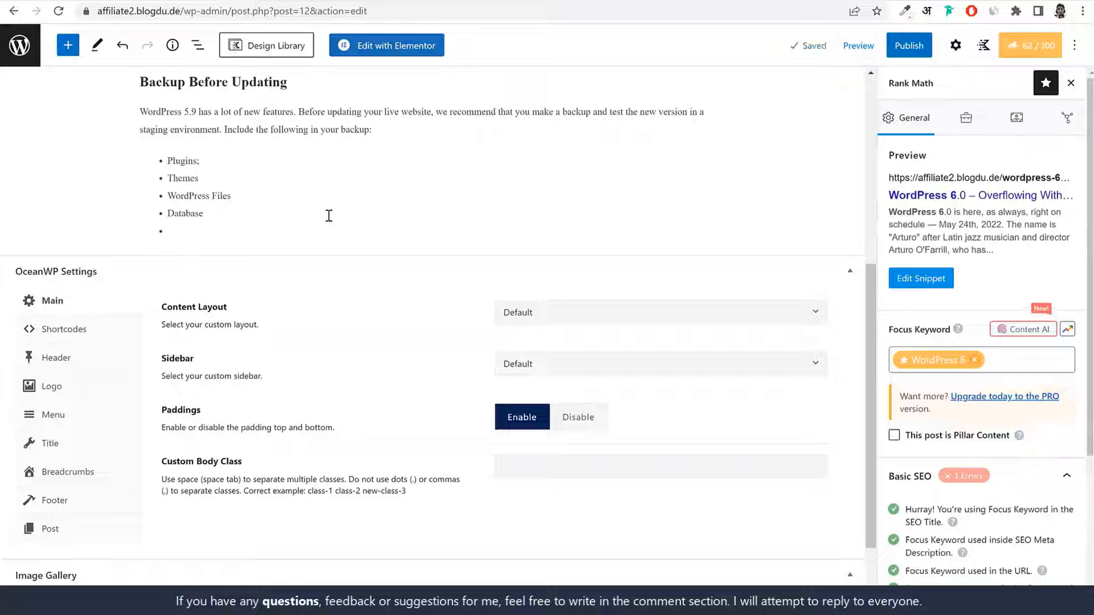
End the backup list and copy the source article's paragraph on daily backups and BackupBuddy below it
{"action": "key", "text": "Return"}
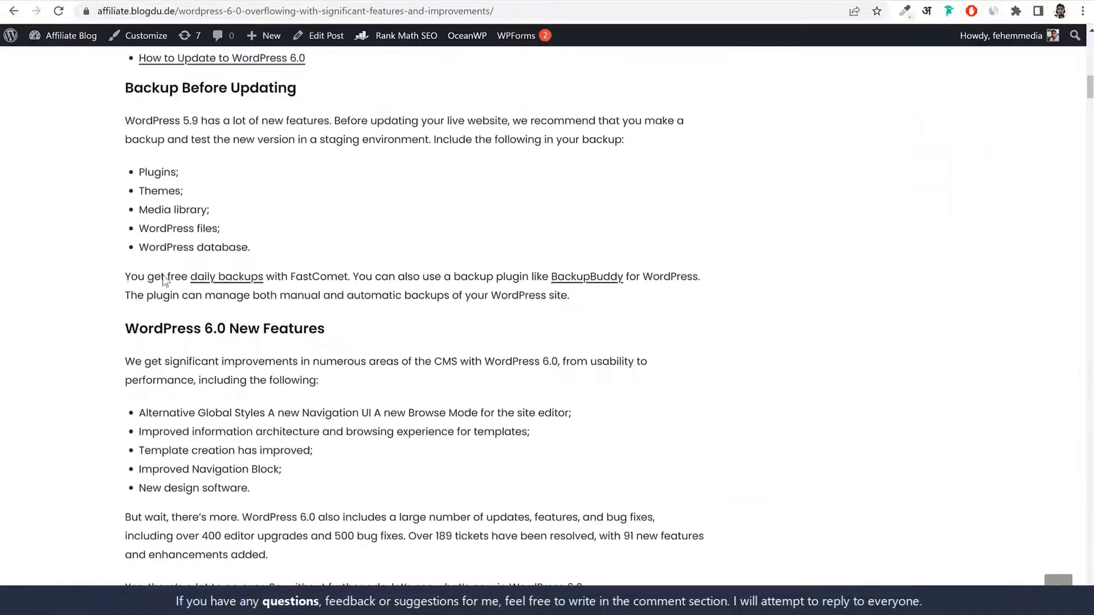
{"action": "left_click_drag", "start_coordinate": [125, 278], "coordinate": [611, 298]}
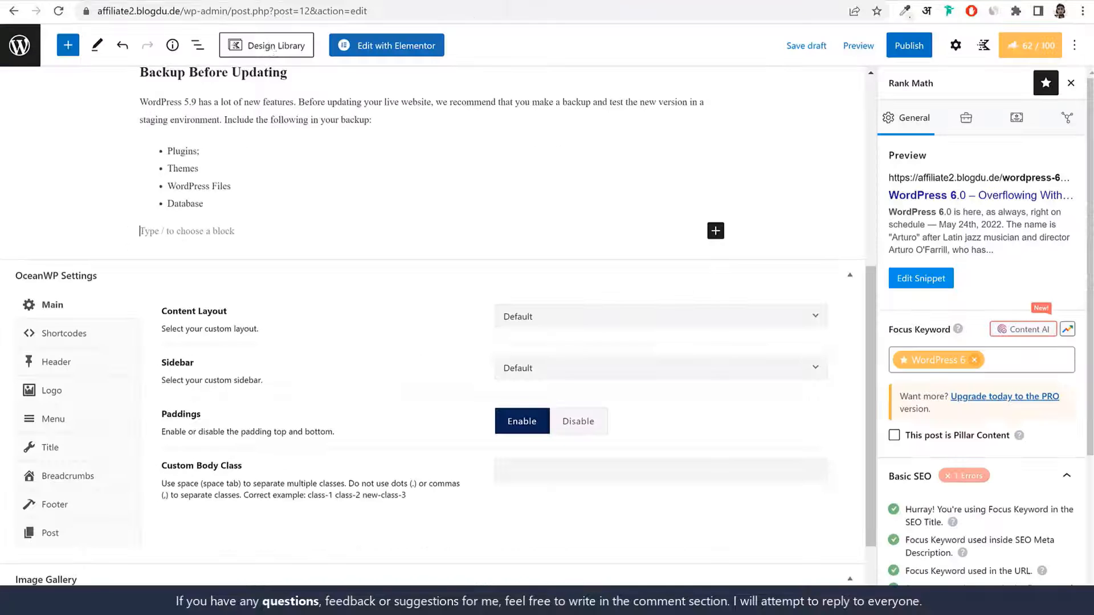
{"action": "key", "text": "ctrl+v"}
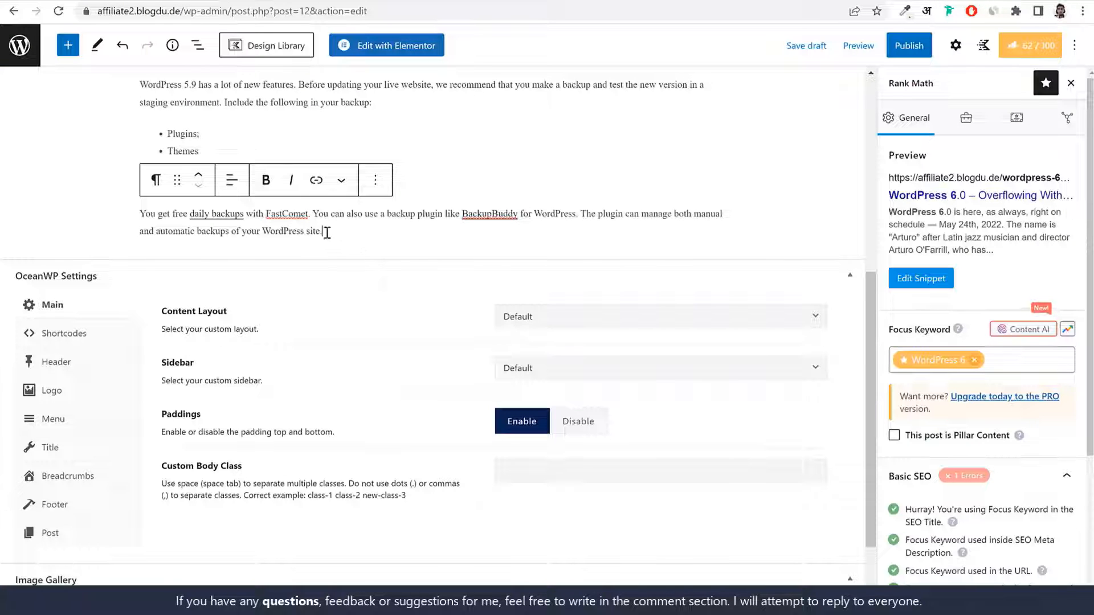
Inspect the link targets and settings of "daily backups" and "BackupBuddy" in the pasted paragraph
{"action": "left_click", "coordinate": [219, 218]}
{"action": "key", "text": "ctrl+shift+k"}
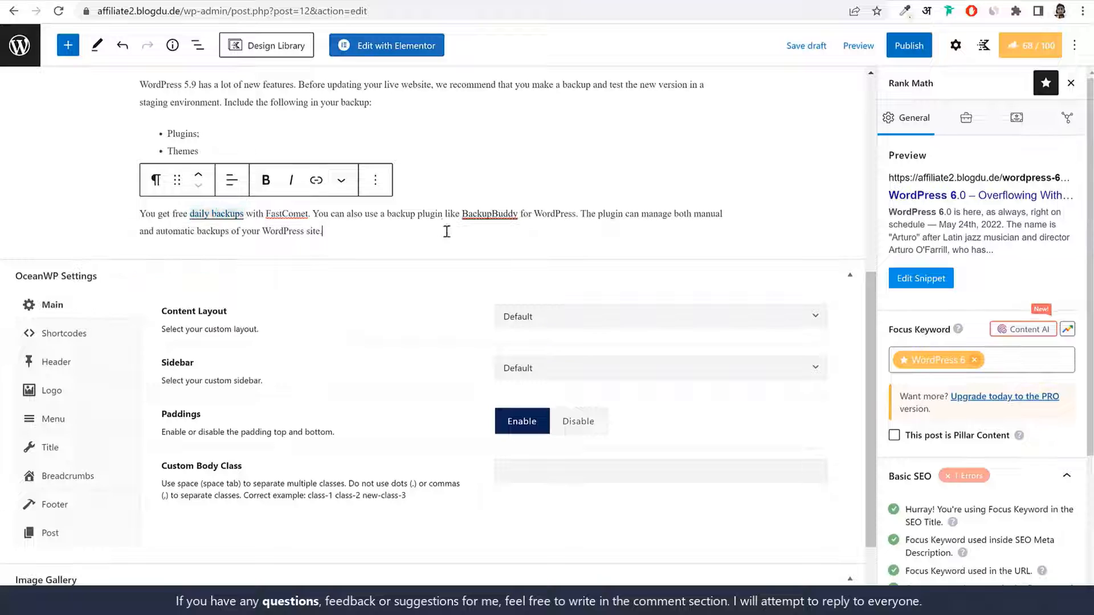
{"action": "key", "text": "ctrl+z"}
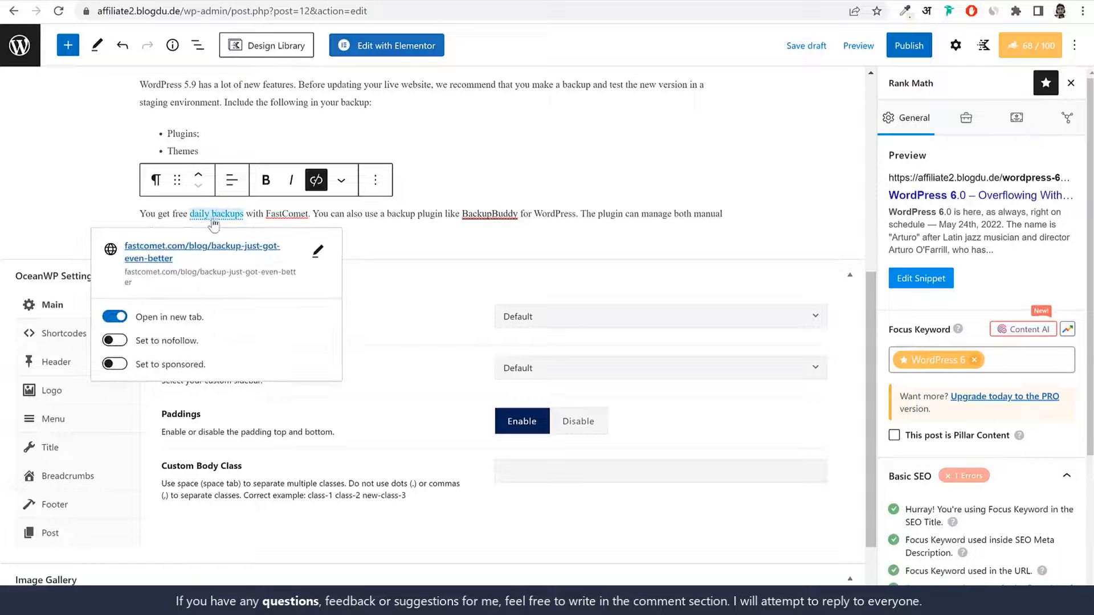
{"action": "left_click", "coordinate": [479, 213]}
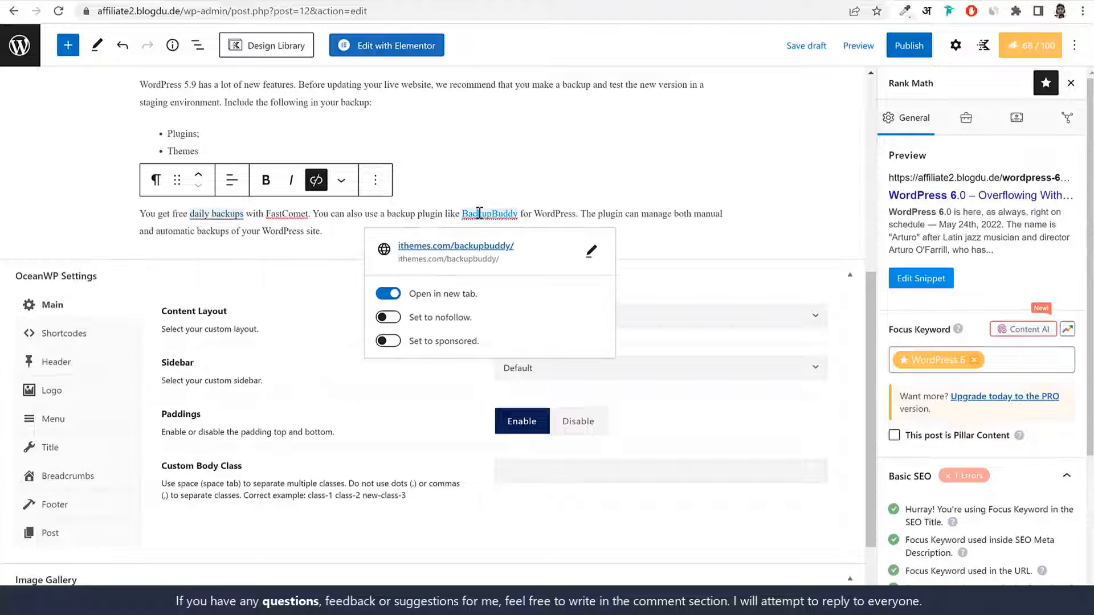
{"action": "left_click", "coordinate": [598, 209]}
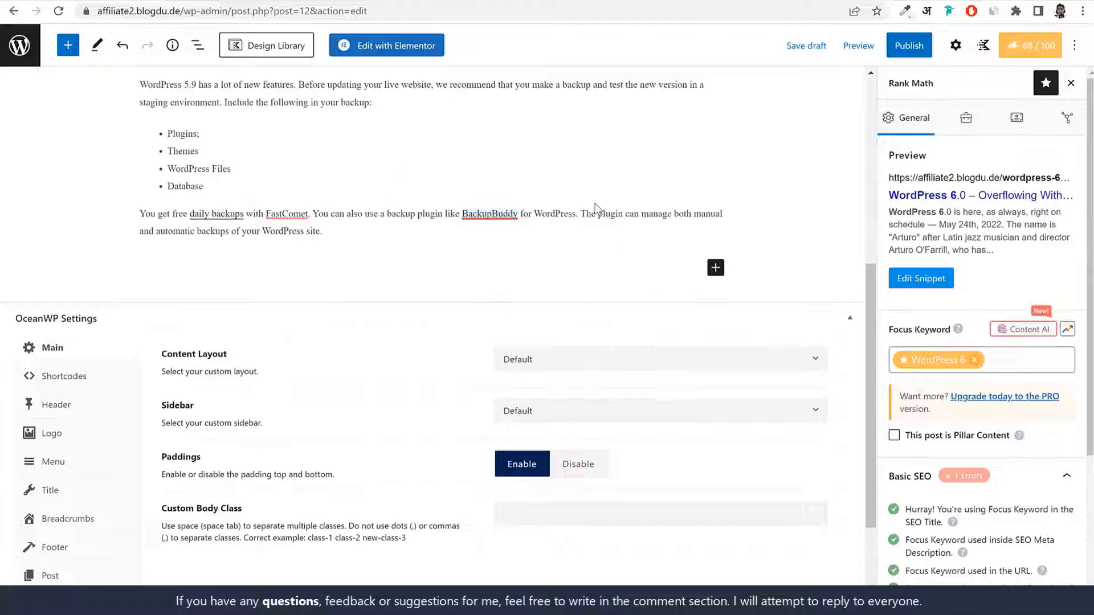
{"action": "left_click", "coordinate": [221, 221]}
{"action": "left_click", "coordinate": [499, 218]}
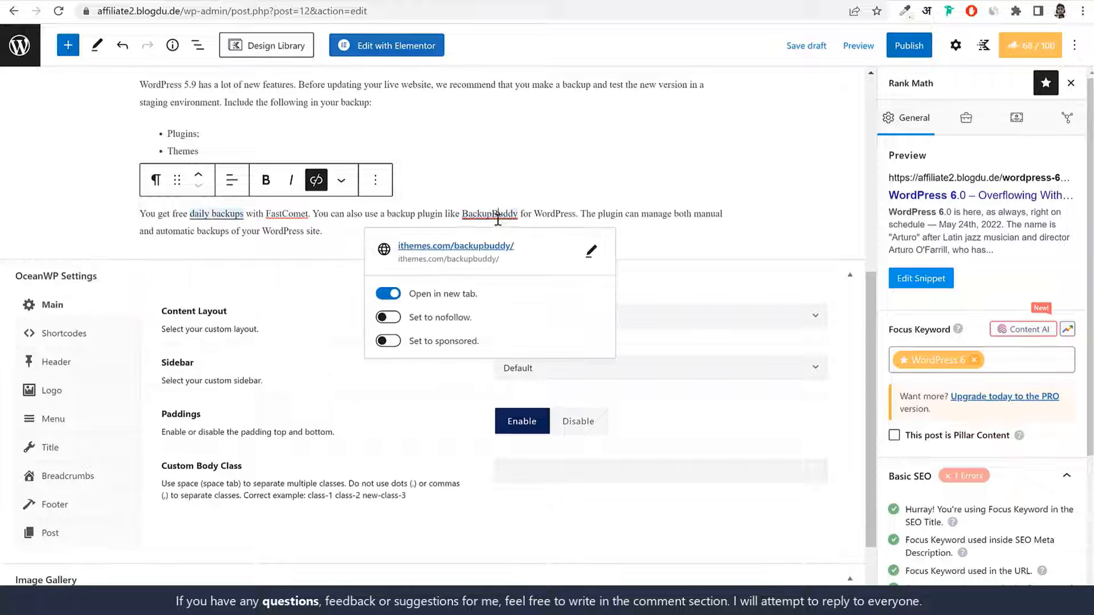
{"action": "left_click", "coordinate": [334, 231]}
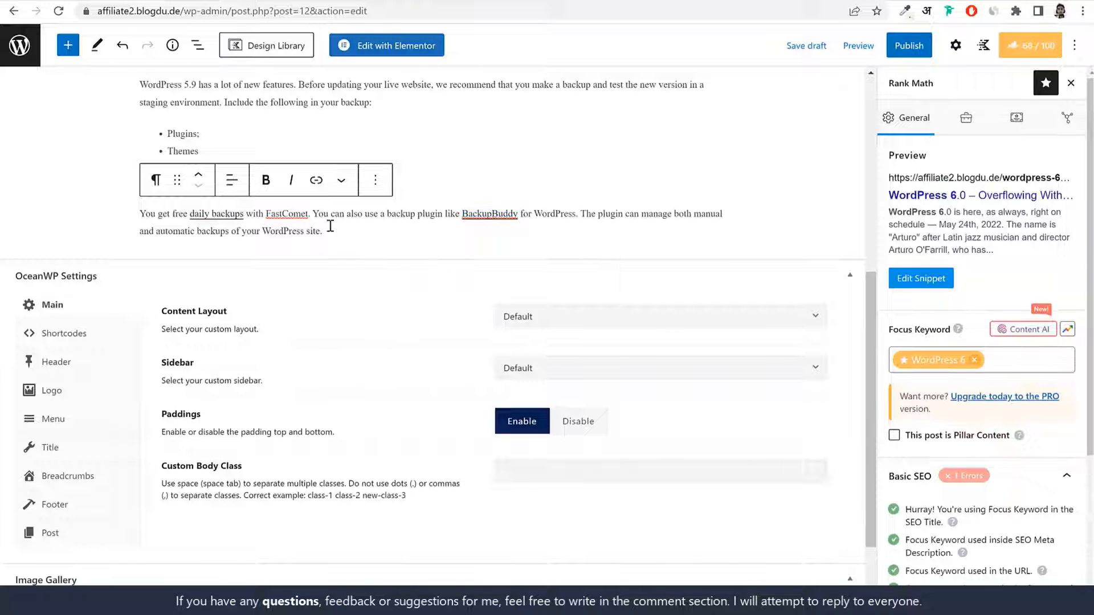
{"action": "left_click", "coordinate": [500, 221]}
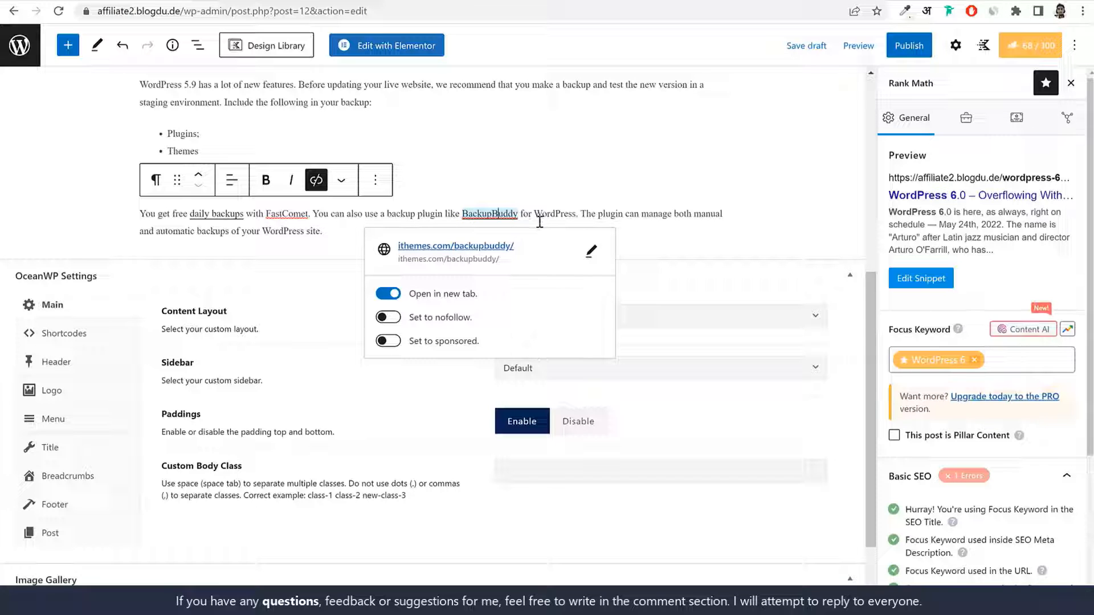
Copy the URL of the "BackupBuddy" link and remove the link from that word
{"action": "double_click", "coordinate": [518, 215]}
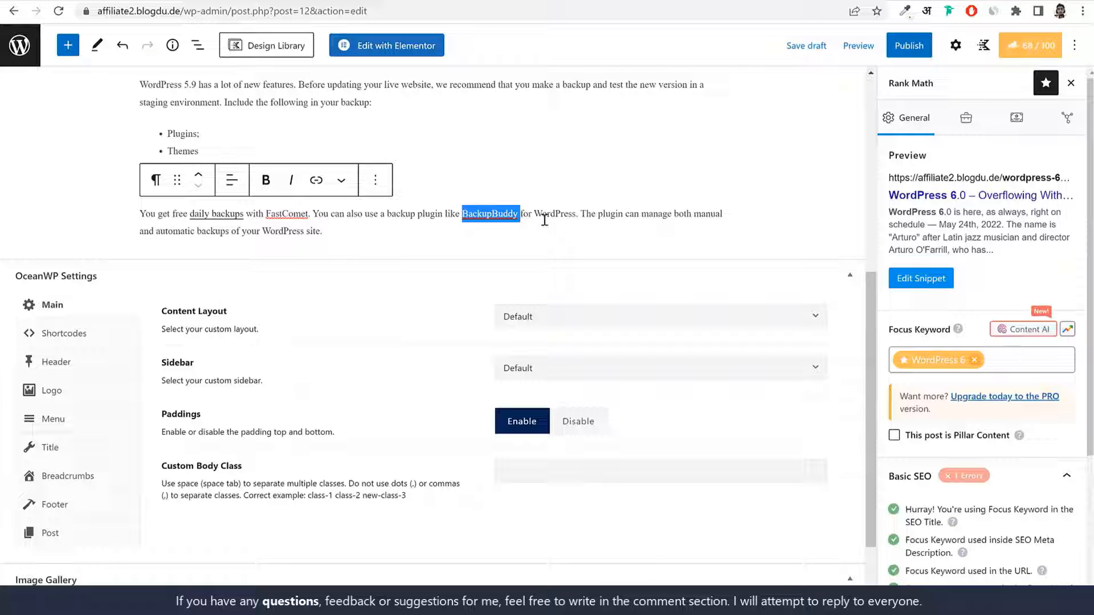
{"action": "left_click", "coordinate": [499, 212]}
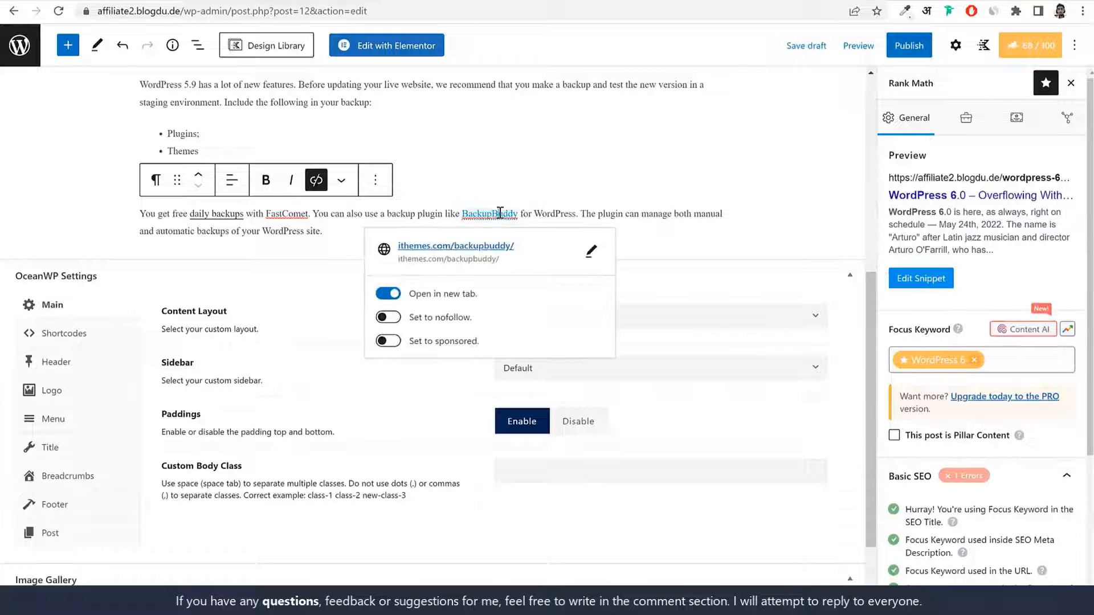
{"action": "left_click", "coordinate": [591, 251]}
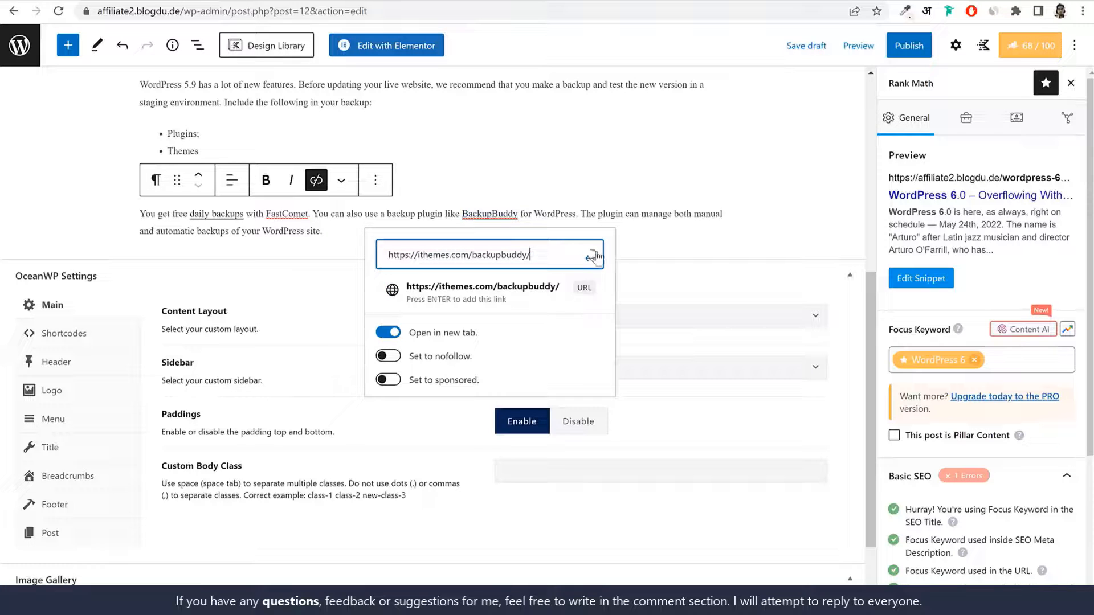
{"action": "triple_click", "coordinate": [563, 257]}
{"action": "key", "text": "ctrl+c"}
{"action": "left_click", "coordinate": [587, 214]}
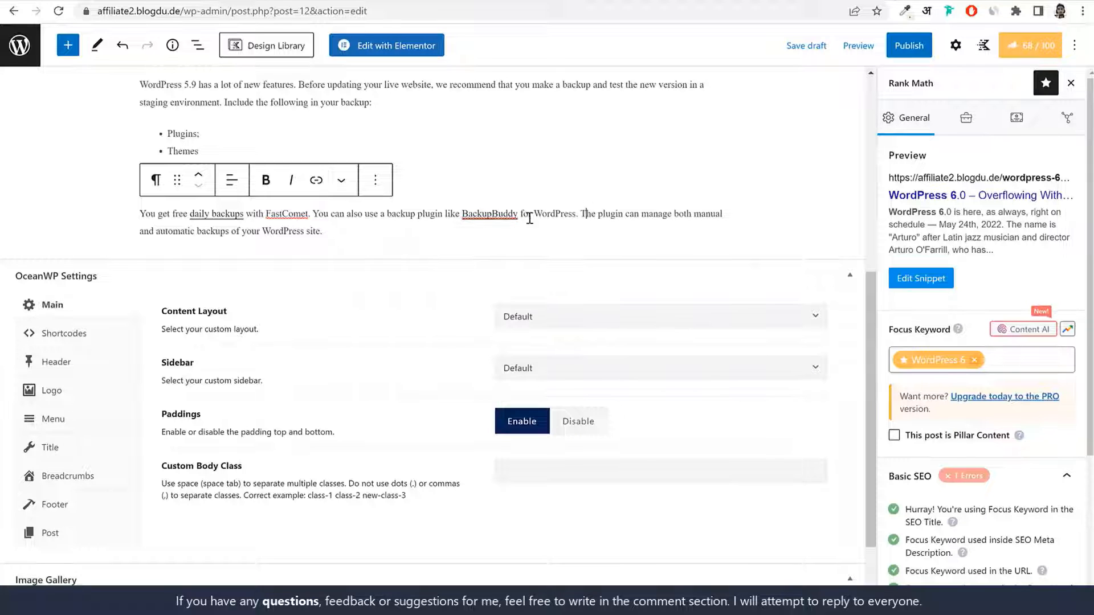
{"action": "left_click", "coordinate": [483, 220]}
{"action": "left_click", "coordinate": [316, 180]}
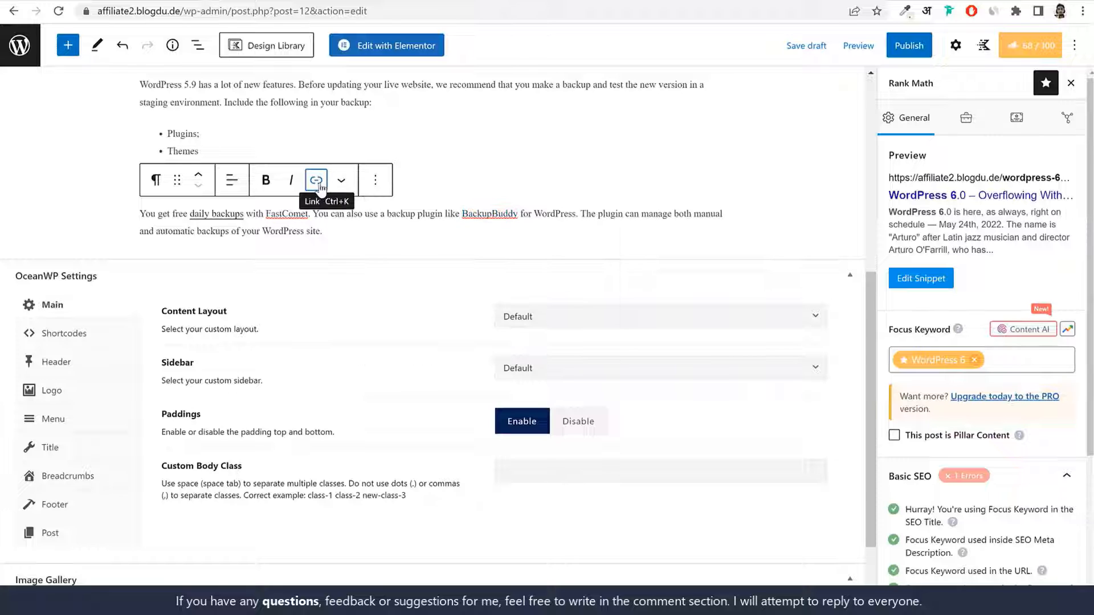
{"action": "mouse_move", "coordinate": [460, 215]}
{"action": "left_mouse_down"}
{"action": "mouse_move", "coordinate": [522, 215]}
{"action": "mouse_move", "coordinate": [460, 214]}
{"action": "left_mouse_up"}
{"action": "left_click", "coordinate": [519, 214]}
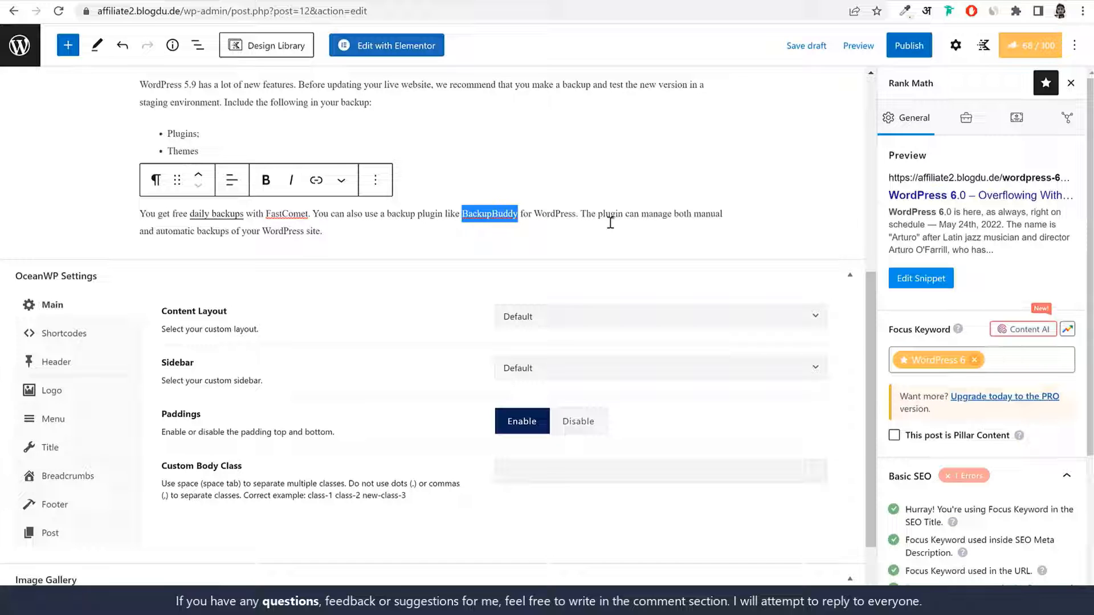
{"action": "left_click", "coordinate": [491, 218]}
{"action": "left_click_drag", "start_coordinate": [465, 216], "coordinate": [518, 215]}
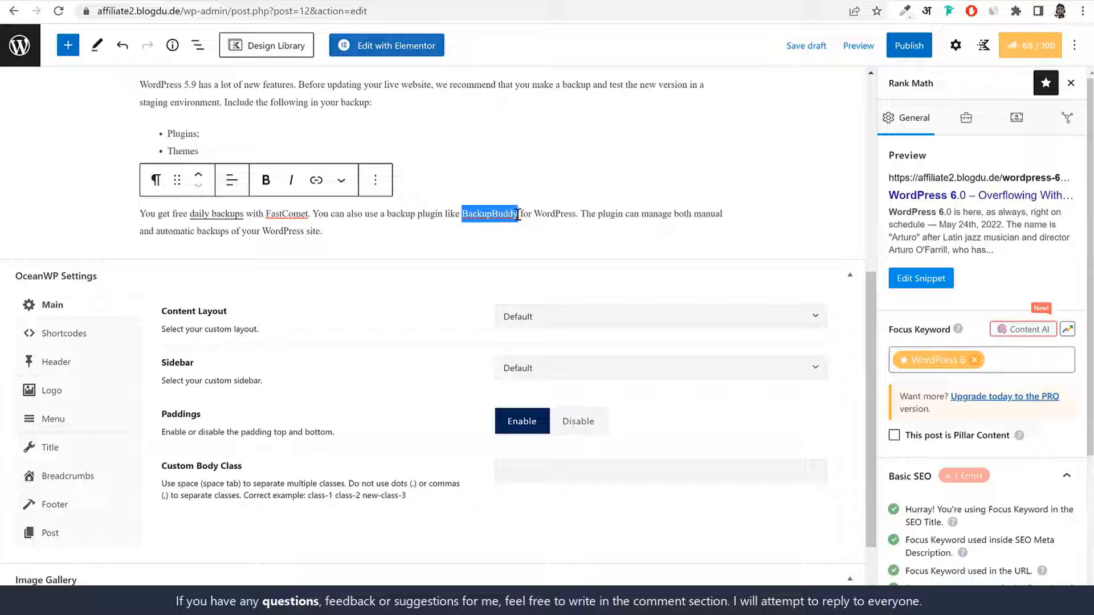
{"action": "left_click", "coordinate": [317, 182]}
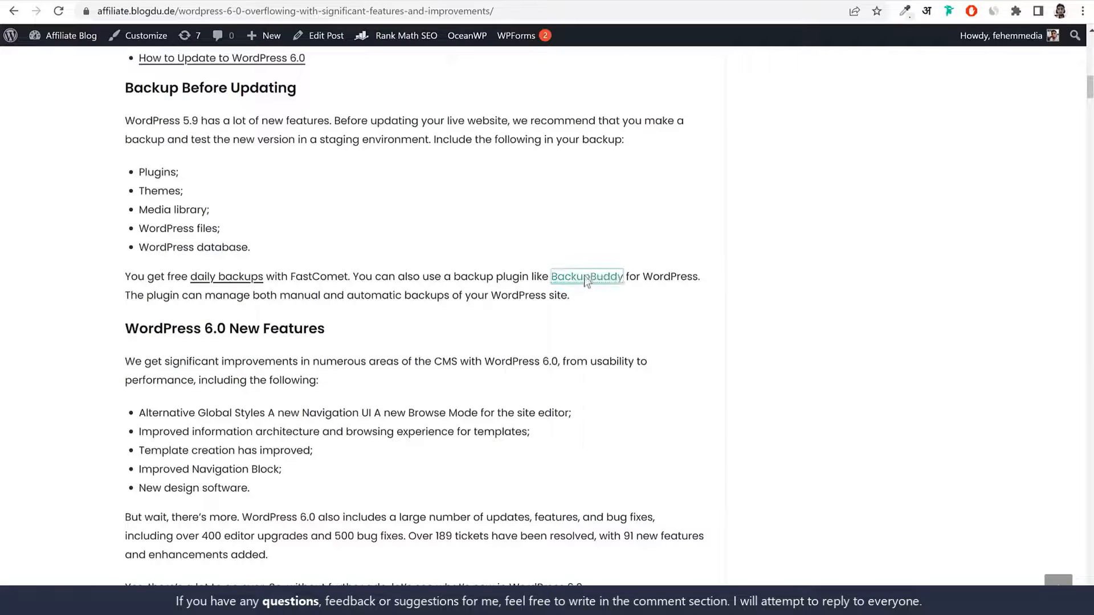
{"action": "right_click", "coordinate": [584, 275]}
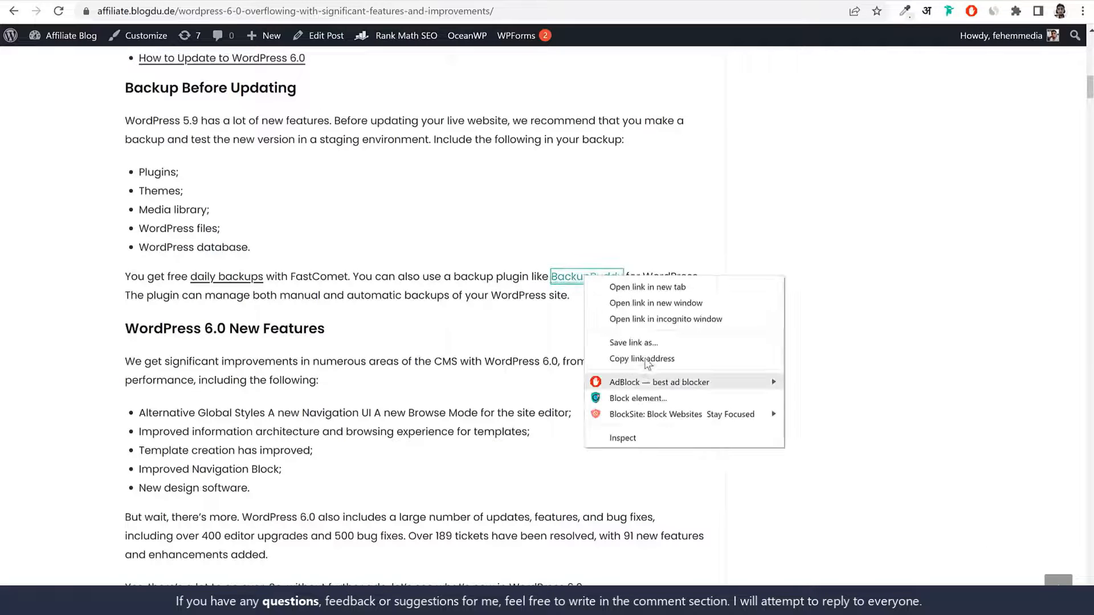
{"action": "left_click", "coordinate": [615, 359]}
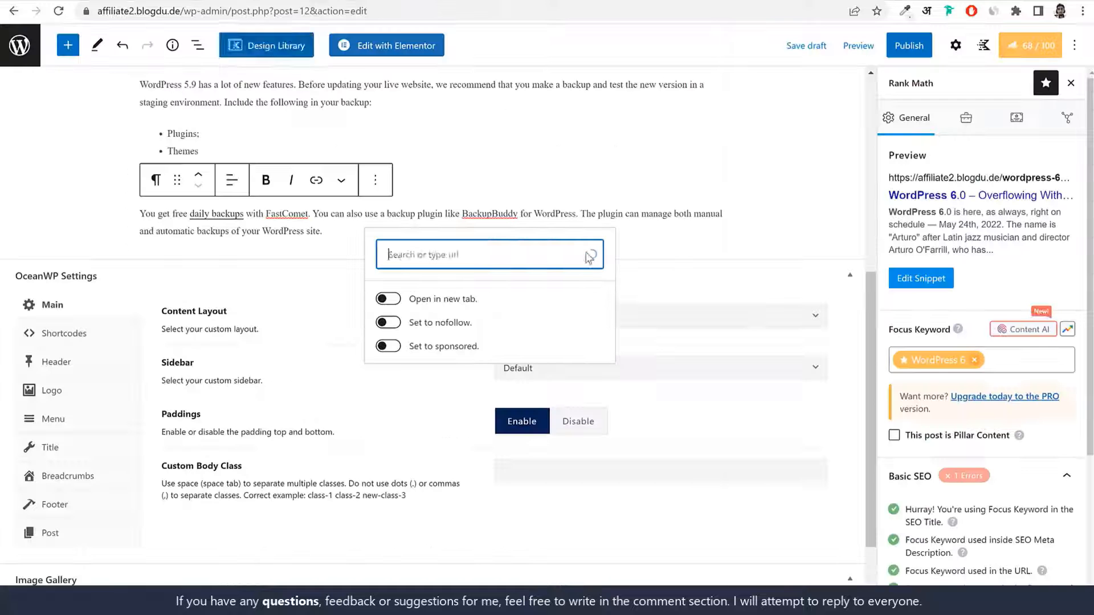
{"action": "key", "text": "ctrl+v"}
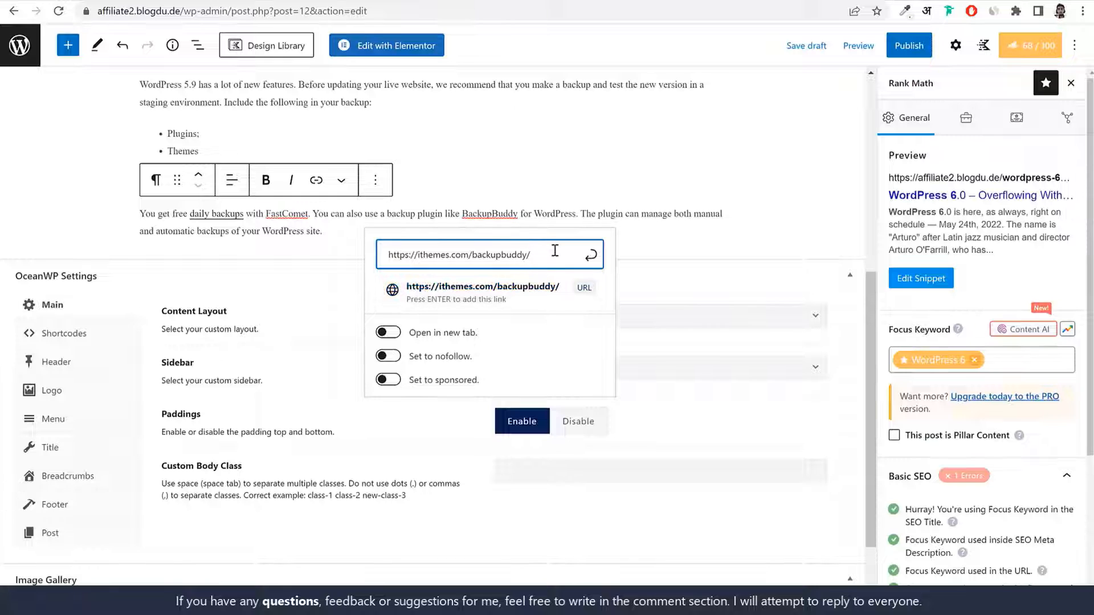
{"action": "left_click", "coordinate": [389, 336]}
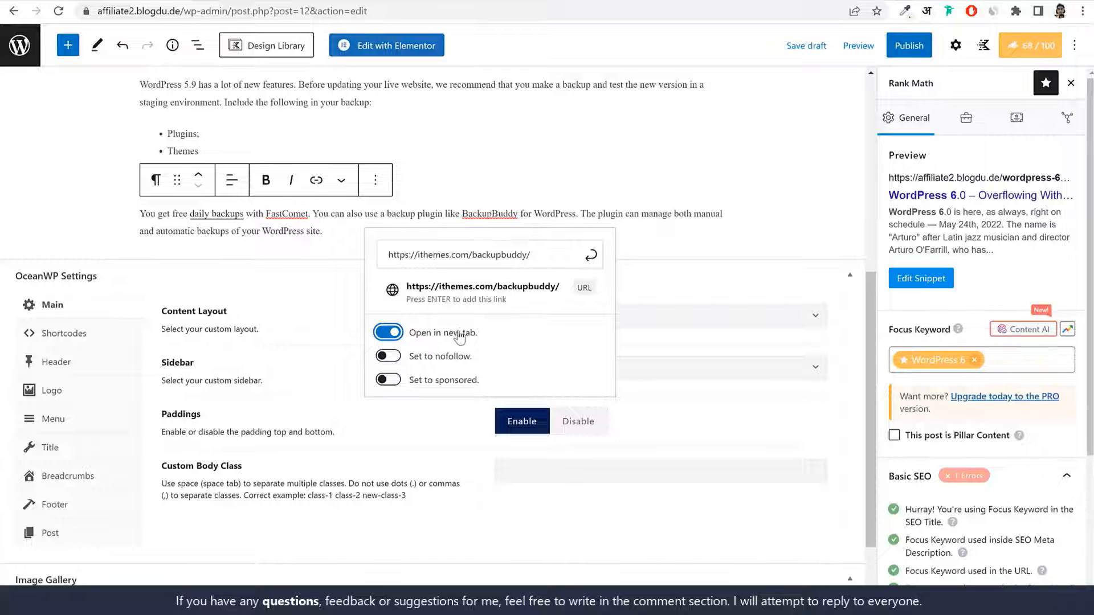
{"action": "left_click", "coordinate": [592, 257]}
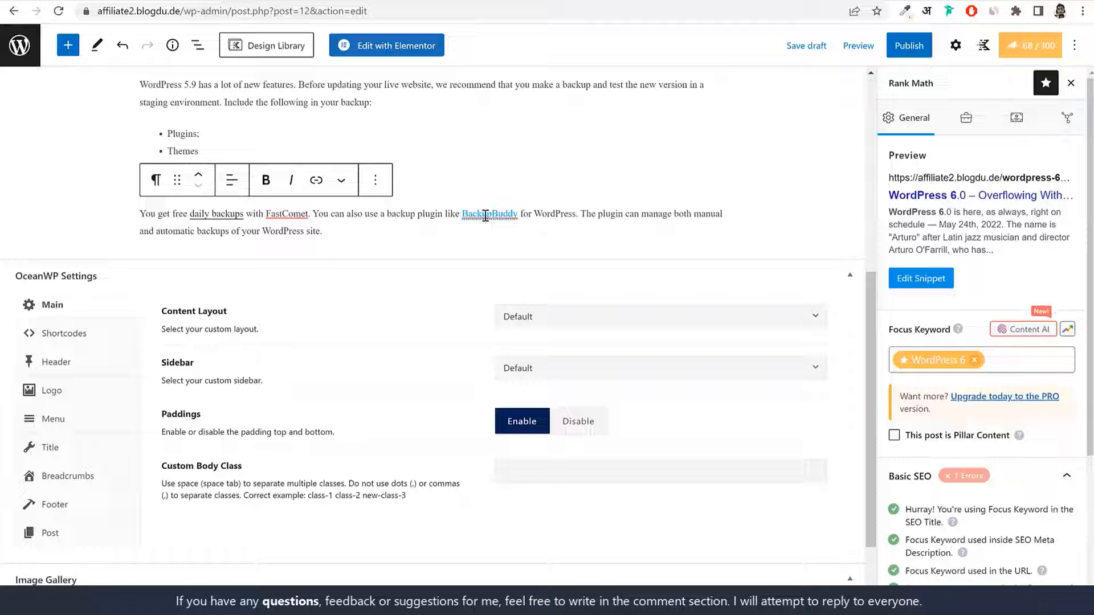
{"action": "left_click", "coordinate": [485, 215]}
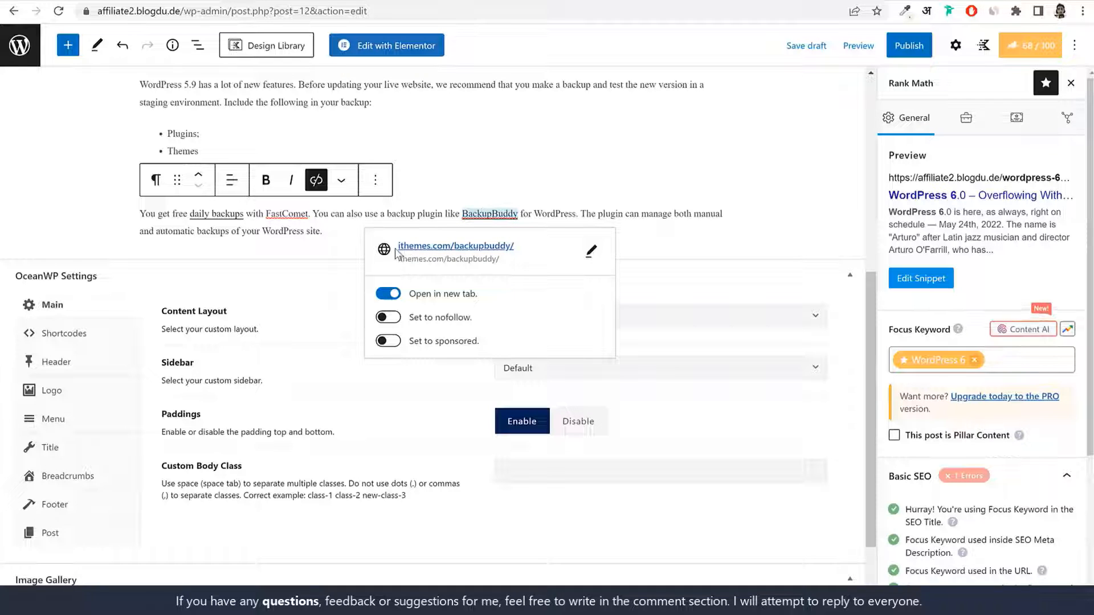
{"action": "left_click", "coordinate": [558, 194]}
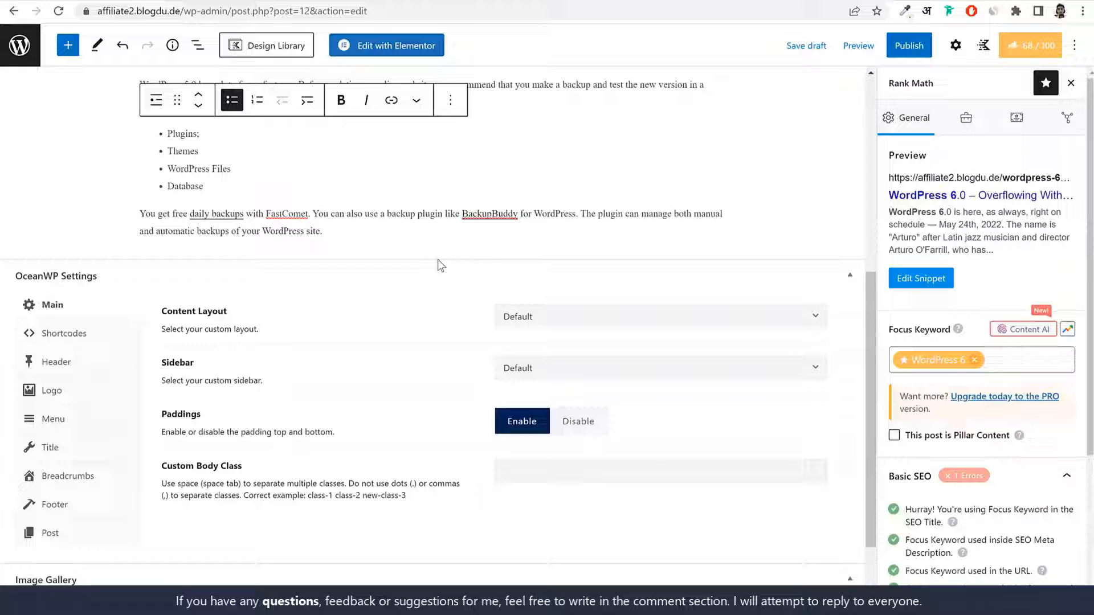
Remove the existing link from "daily backups" and open a new link entry on the same words
{"action": "left_click", "coordinate": [200, 215]}
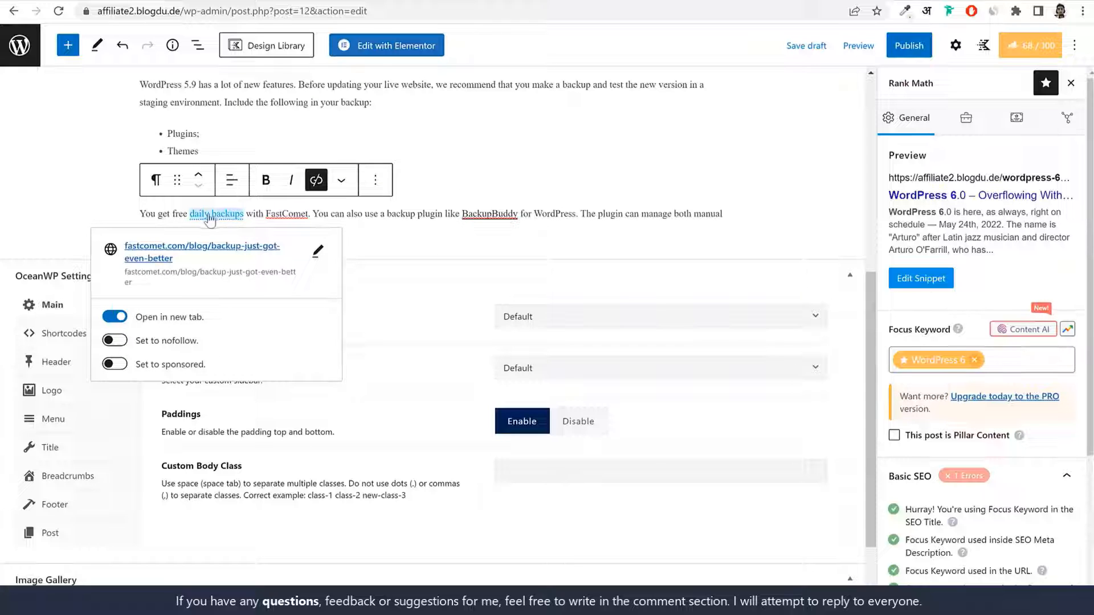
{"action": "left_click", "coordinate": [316, 180]}
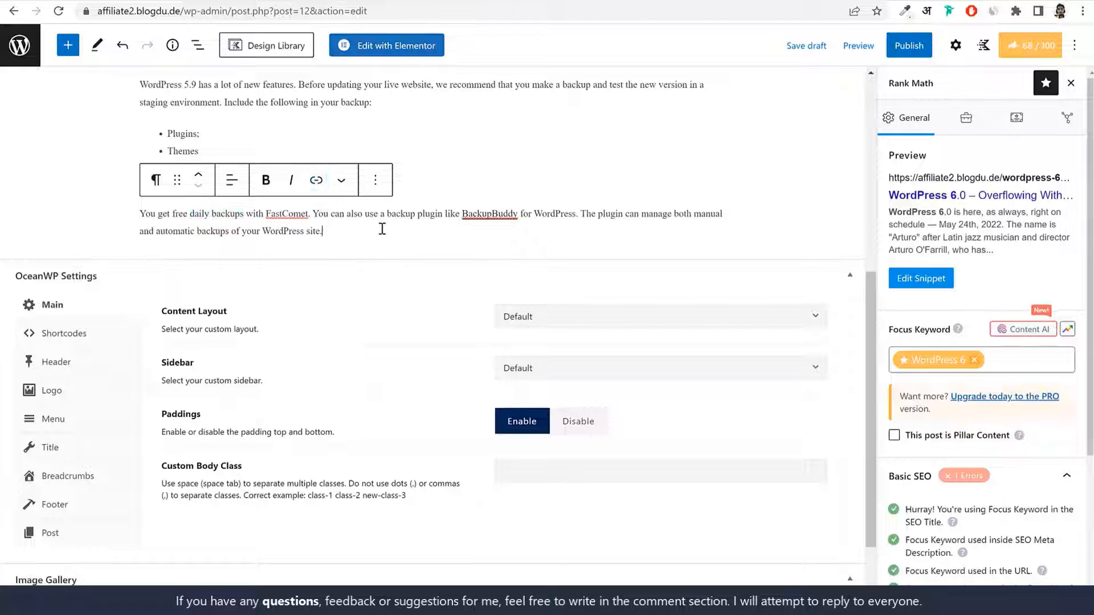
{"action": "double_click", "coordinate": [205, 214]}
{"action": "left_click_drag", "start_coordinate": [236, 212], "coordinate": [245, 213]}
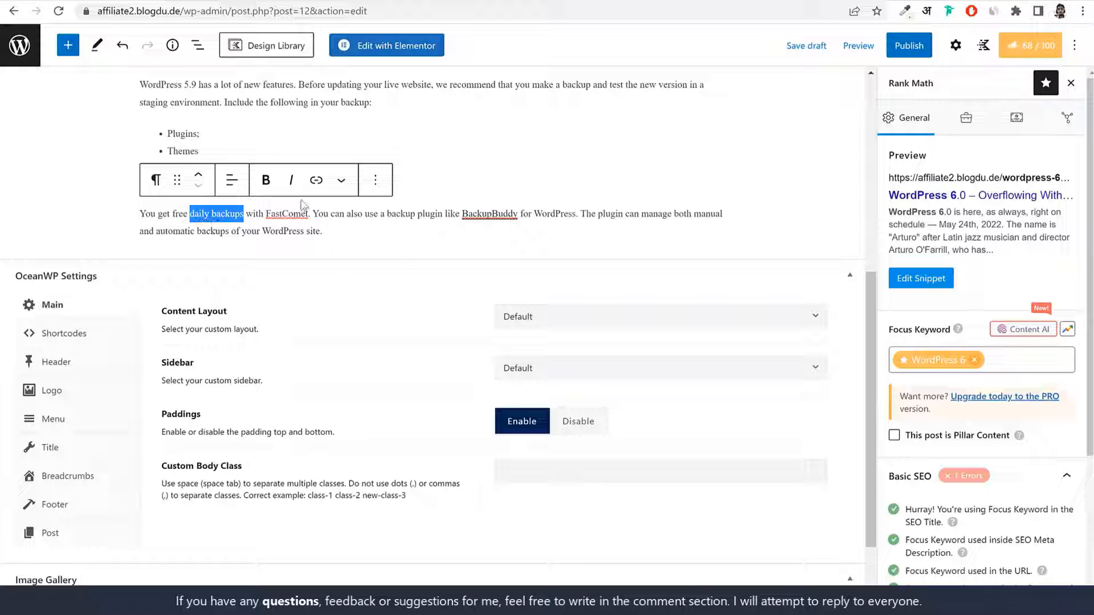
{"action": "left_click", "coordinate": [315, 180]}
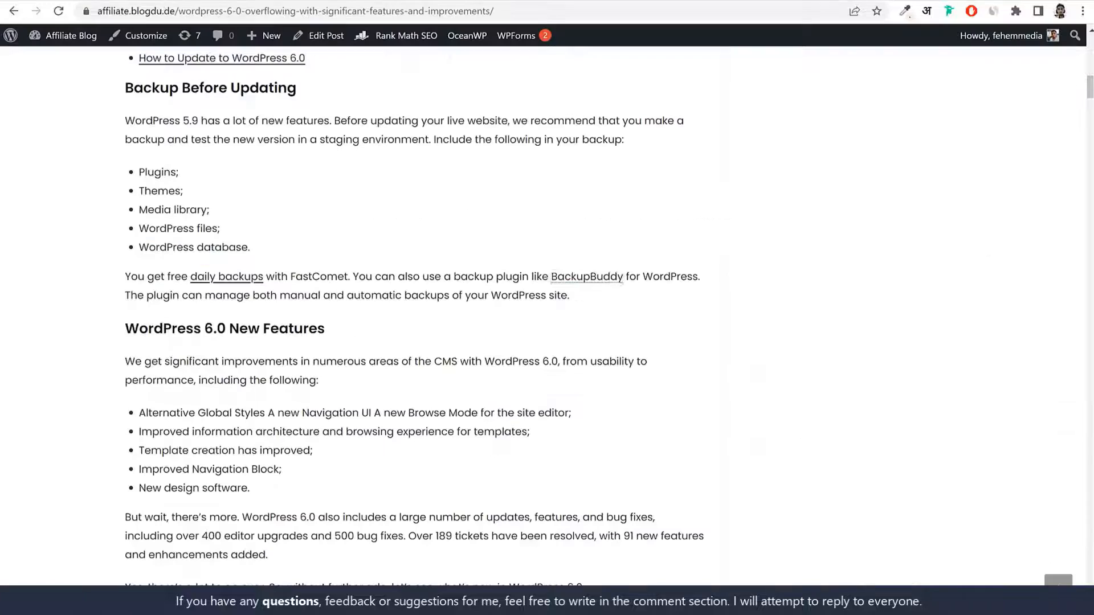
{"action": "left_click", "coordinate": [182, 10]}
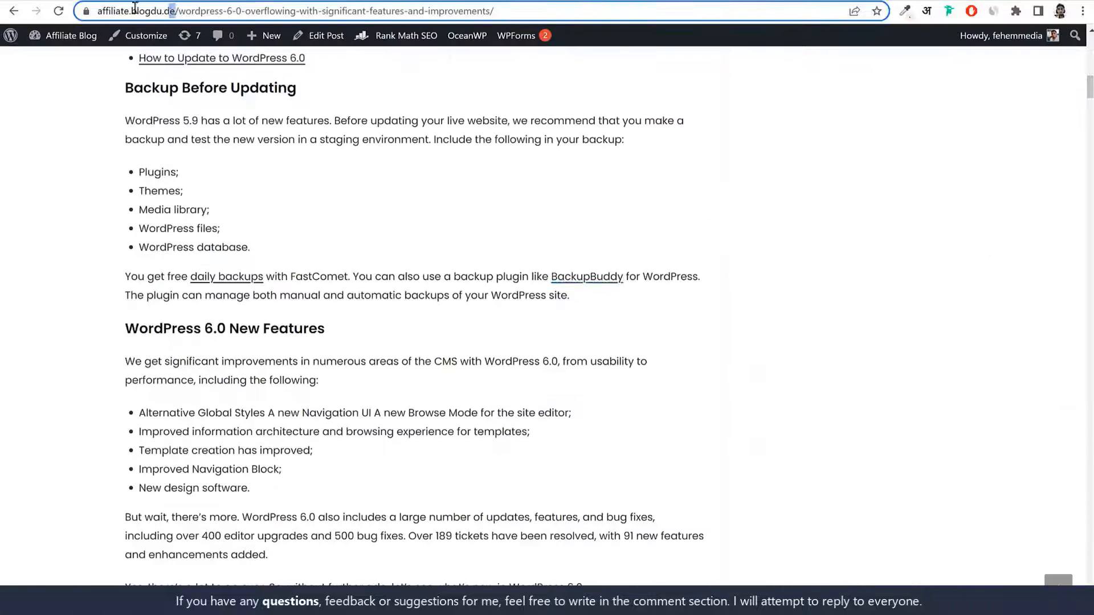
{"action": "left_click_drag", "start_coordinate": [208, 11], "coordinate": [97, 10]}
{"action": "key", "text": "ctrl+c"}
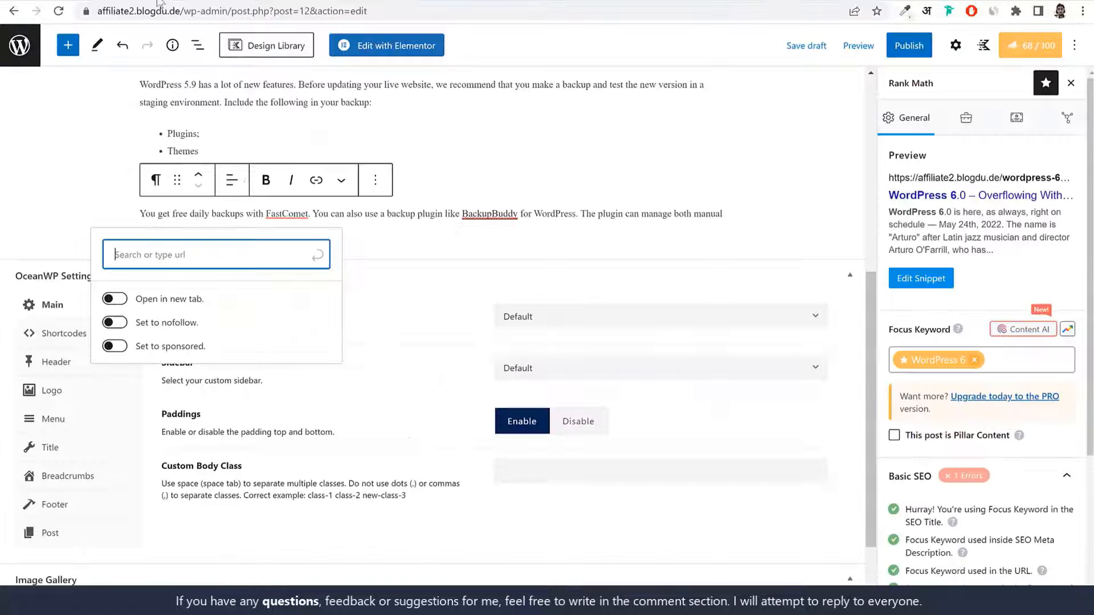
{"action": "key", "text": "ctrl+v"}
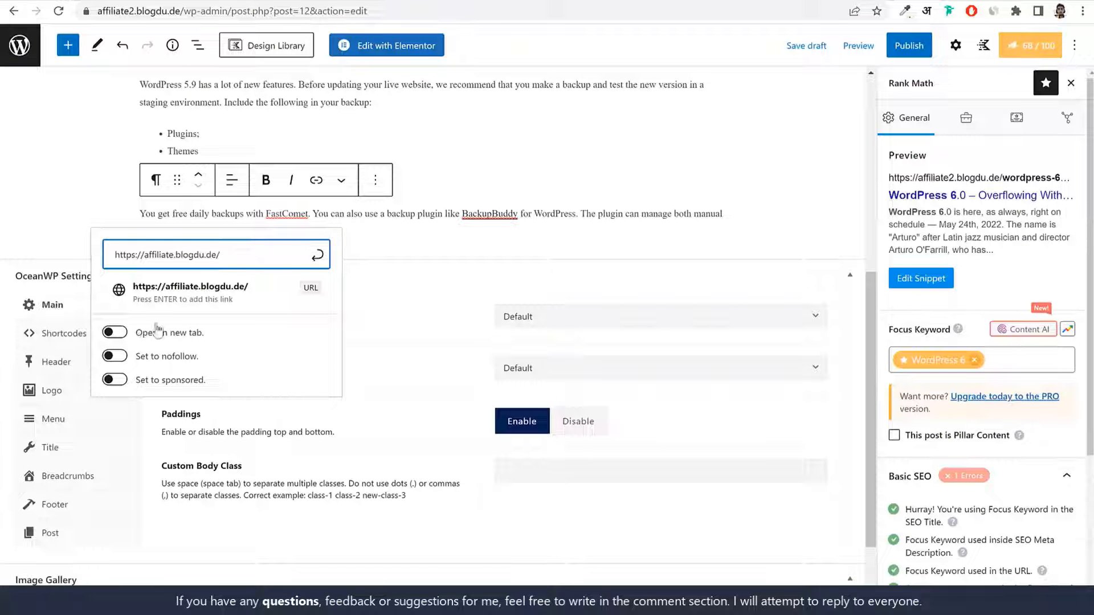
{"action": "left_click", "coordinate": [317, 255]}
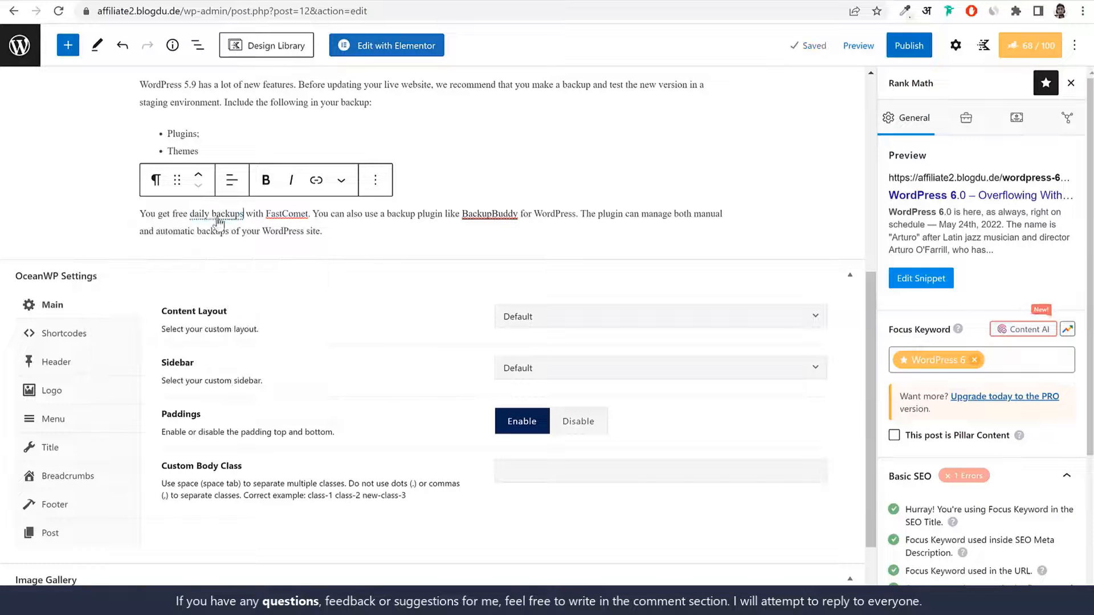
{"action": "left_click", "coordinate": [446, 215]}
{"action": "left_click", "coordinate": [450, 238]}
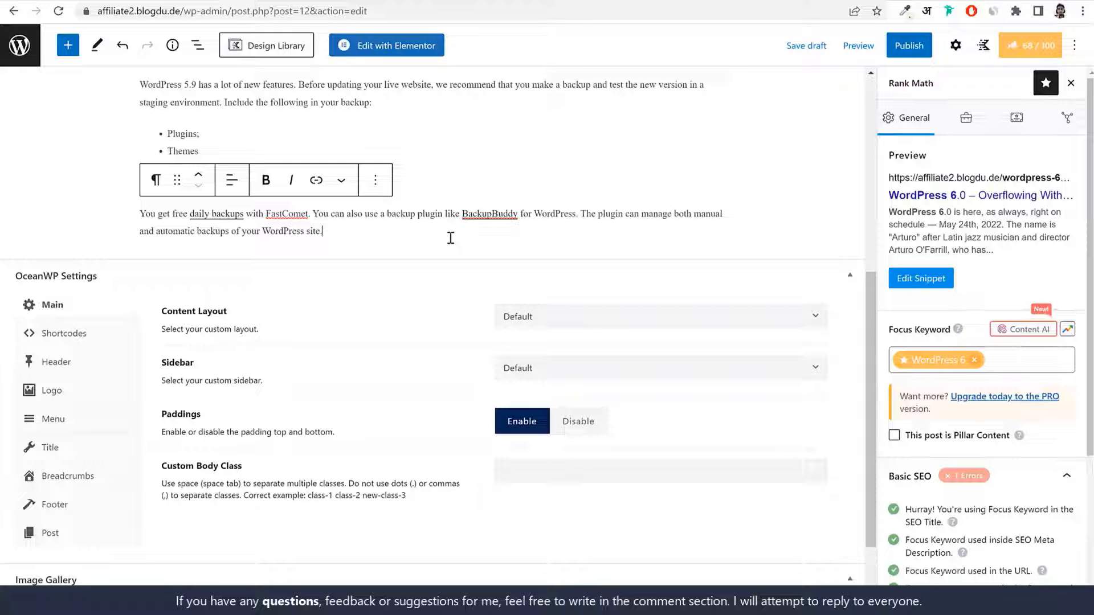
{"action": "key", "text": "ctrl+s"}
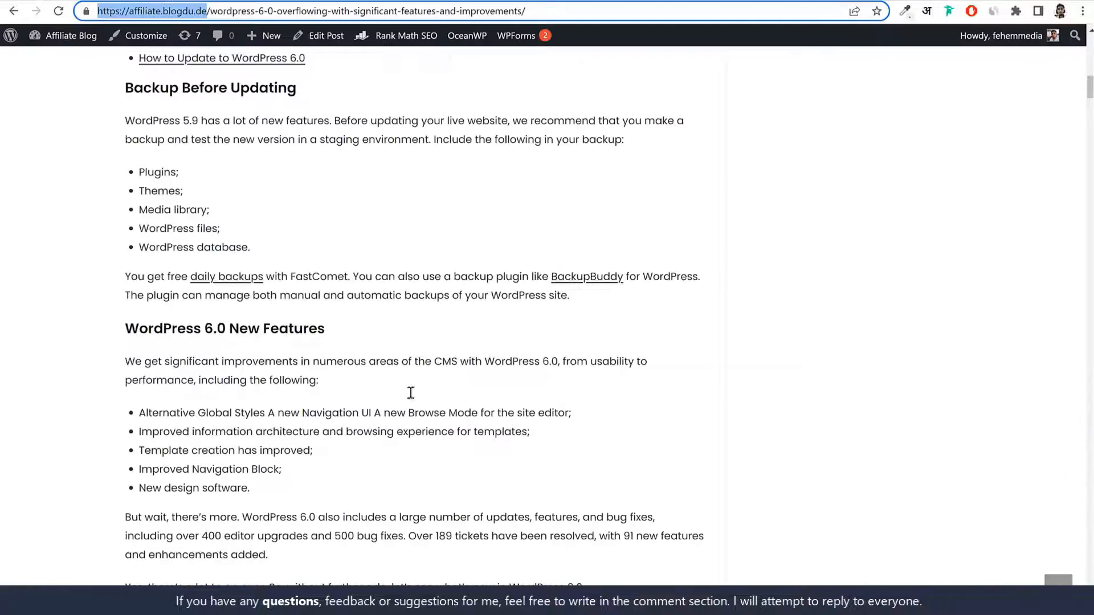
Examine the source article's heading structure from "WordPress 6.0 New Features" through "Webfonts API" to "Global Styles Switching"
{"action": "left_click_drag", "start_coordinate": [362, 332], "coordinate": [122, 333]}
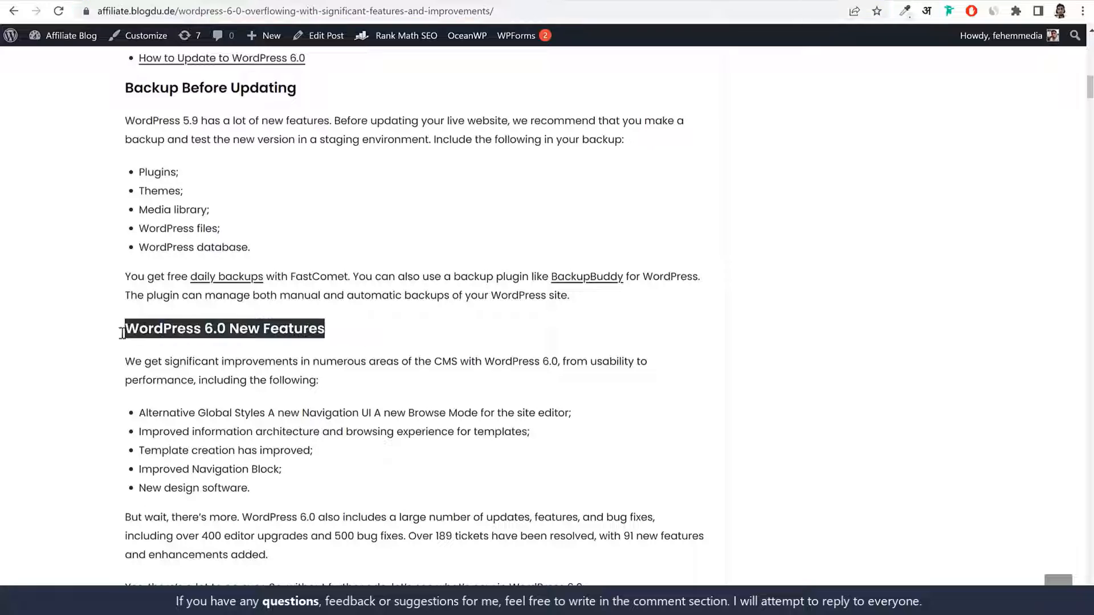
{"action": "scroll", "coordinate": [199, 315], "scroll_direction": "down", "scroll_amount": 4}
{"action": "scroll", "coordinate": [303, 317], "scroll_direction": "up", "scroll_amount": 2}
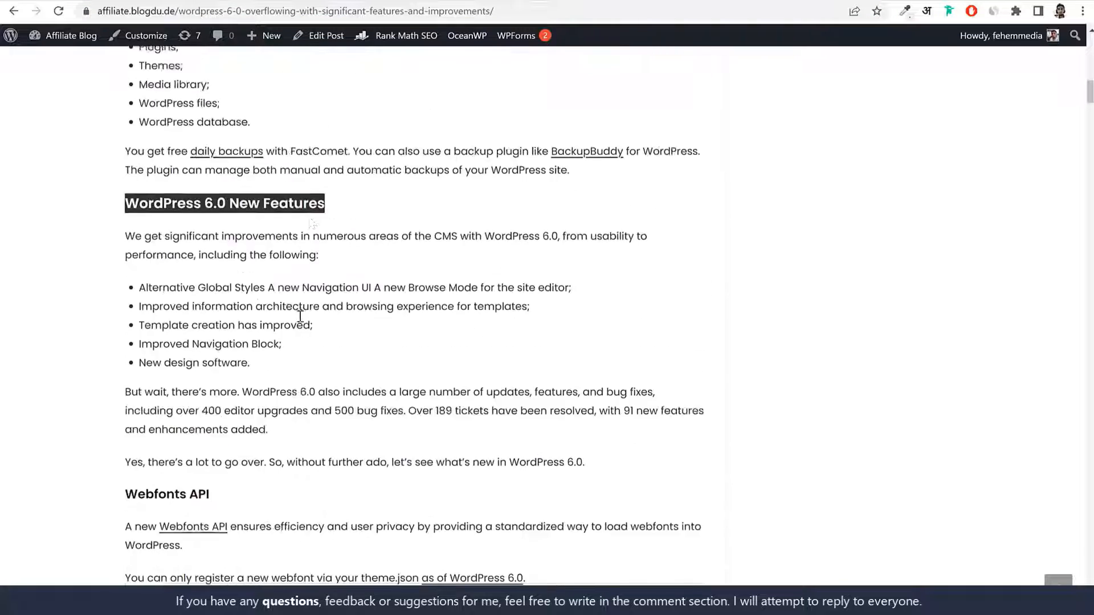
{"action": "left_click", "coordinate": [333, 279]}
{"action": "scroll", "coordinate": [342, 240], "scroll_direction": "down", "scroll_amount": 1}
{"action": "left_click_drag", "start_coordinate": [361, 195], "coordinate": [119, 191]}
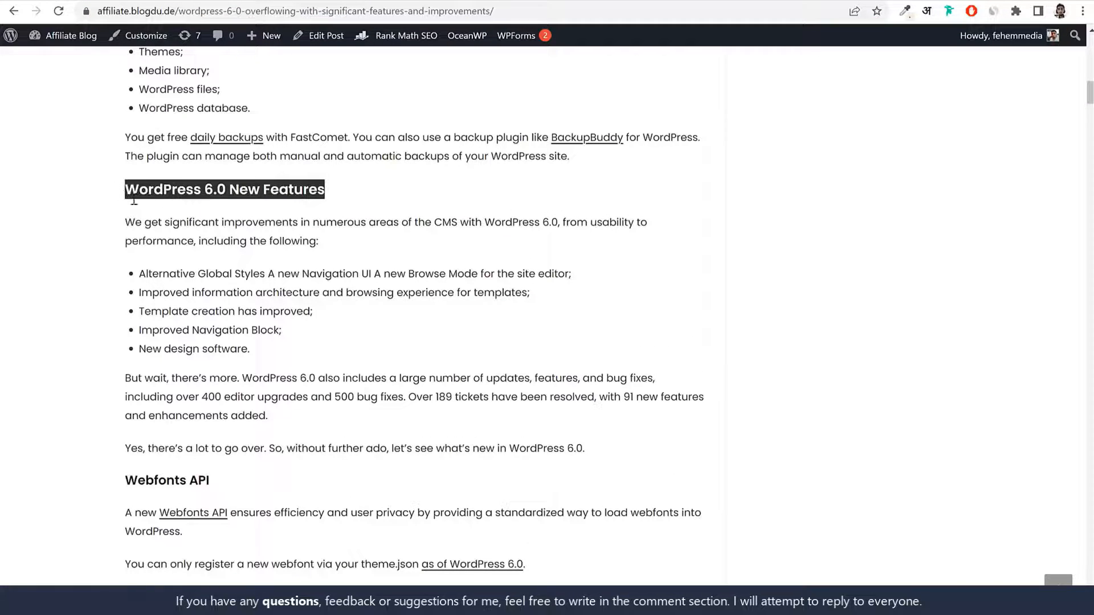
{"action": "left_click", "coordinate": [391, 289]}
{"action": "scroll", "coordinate": [296, 291], "scroll_direction": "down", "scroll_amount": 3}
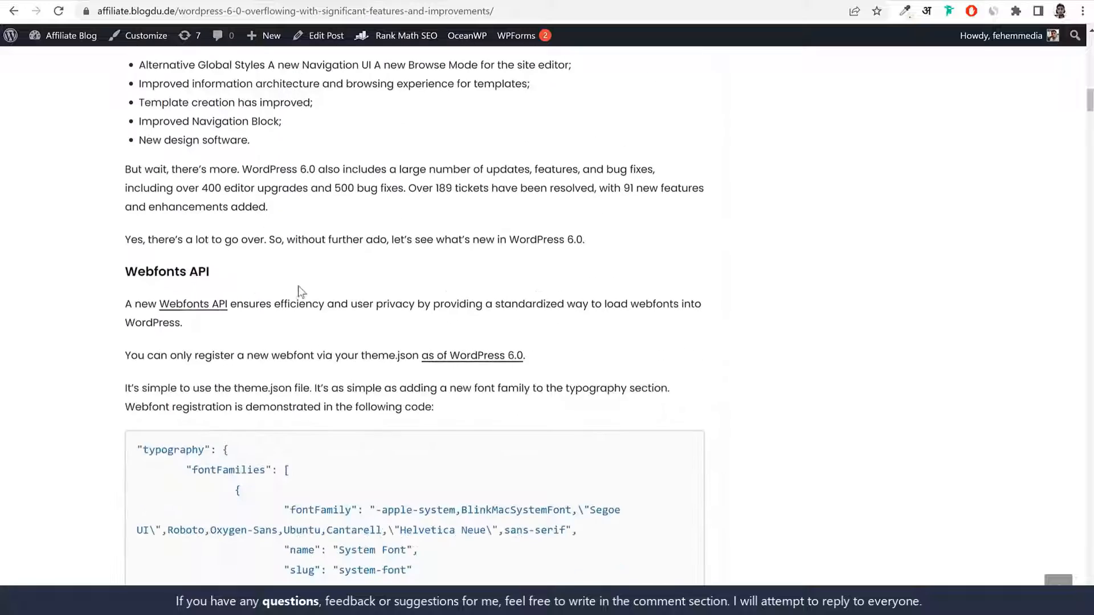
{"action": "triple_click", "coordinate": [150, 276]}
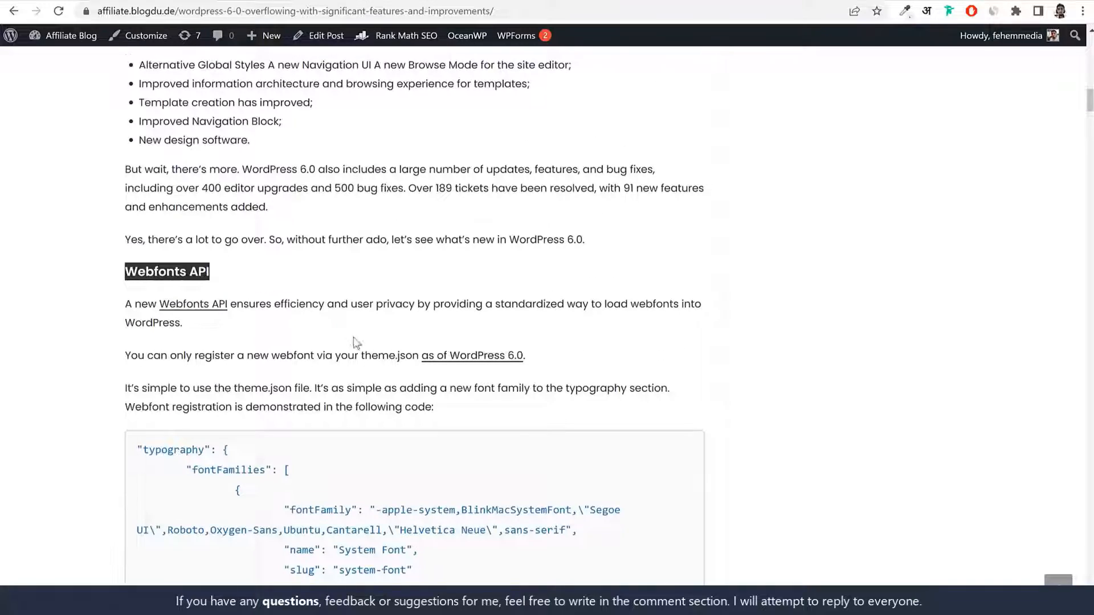
{"action": "scroll", "coordinate": [357, 342], "scroll_direction": "down", "scroll_amount": 5}
{"action": "scroll", "coordinate": [358, 339], "scroll_direction": "down", "scroll_amount": 13}
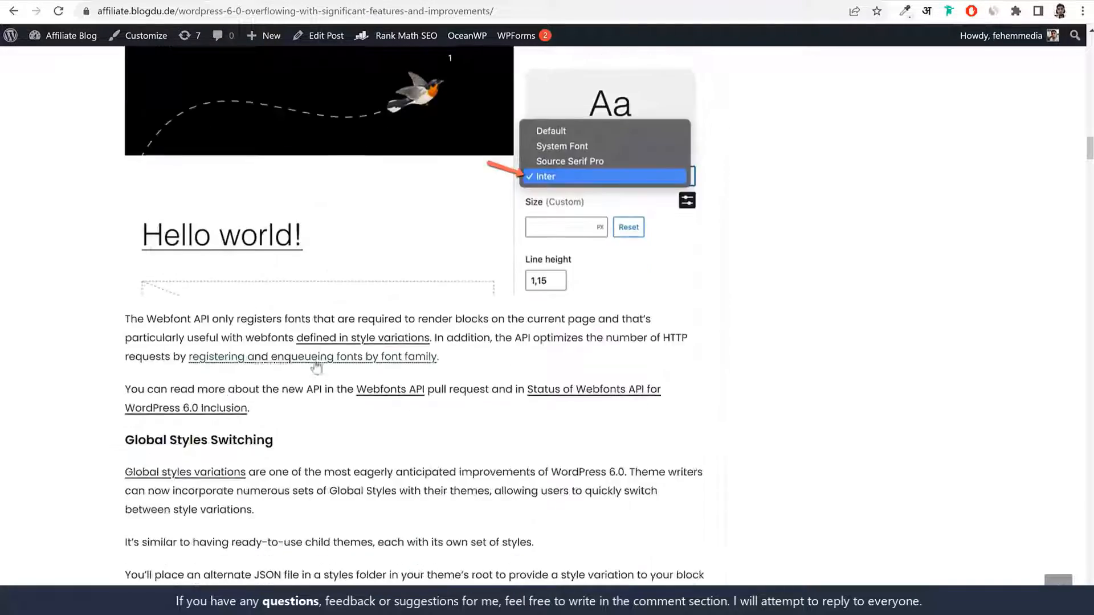
{"action": "left_click_drag", "start_coordinate": [305, 302], "coordinate": [73, 305]}
{"action": "left_click", "coordinate": [235, 342]}
{"action": "scroll", "coordinate": [399, 358], "scroll_direction": "up", "scroll_amount": 15}
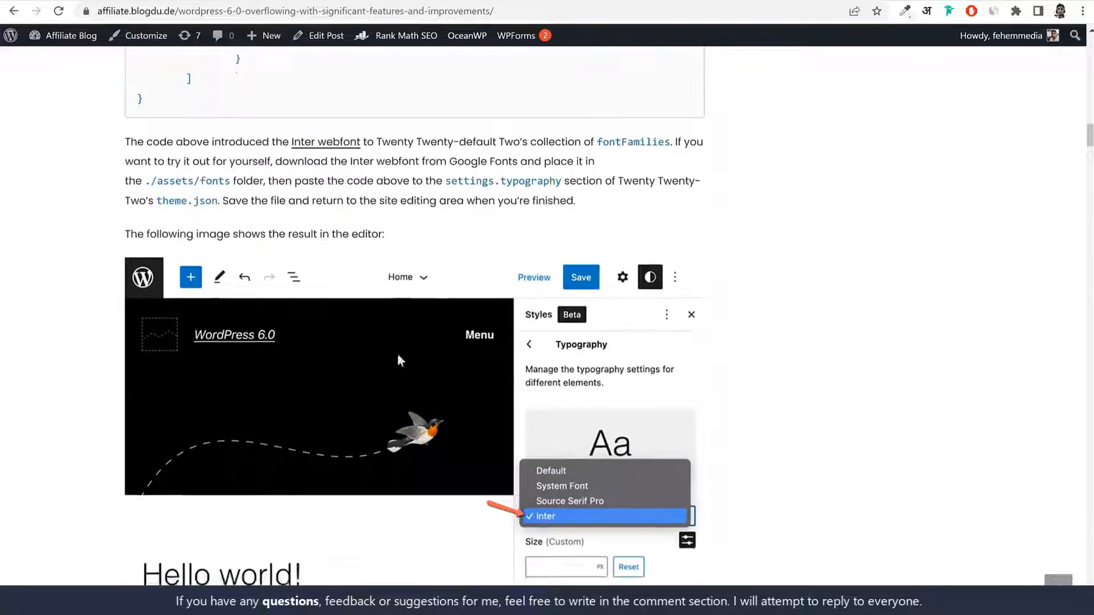
{"action": "scroll", "coordinate": [402, 363], "scroll_direction": "up", "scroll_amount": 10}
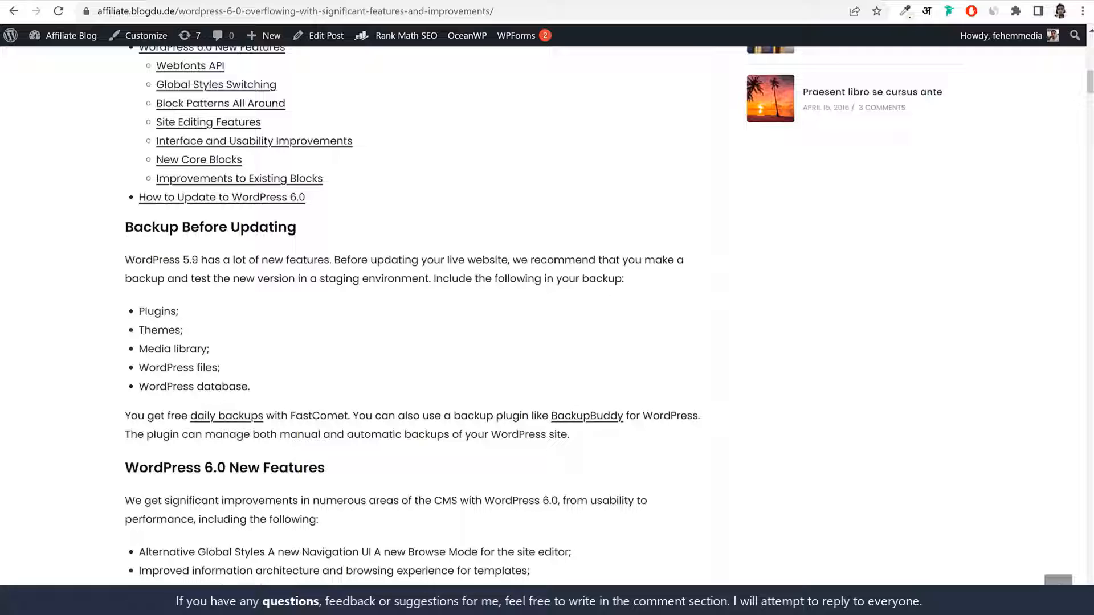
Add an H2 heading block "WordPress 6.0 New Features", copied from the source article, below the backup paragraph
{"action": "triple_click", "coordinate": [268, 470]}
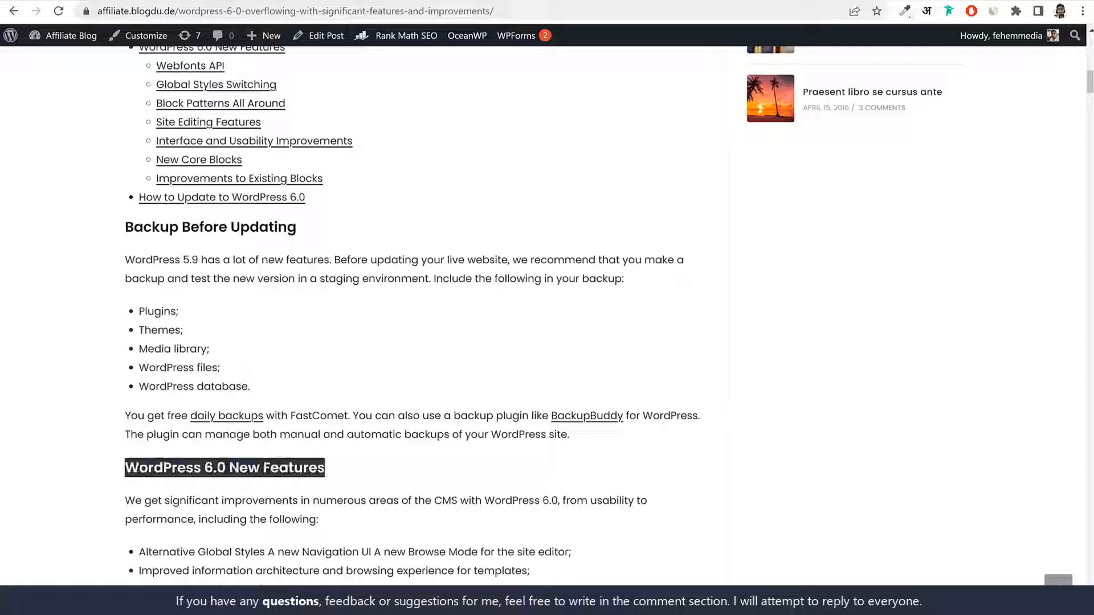
{"action": "left_click", "coordinate": [213, 1]}
{"action": "key", "text": "Return"}
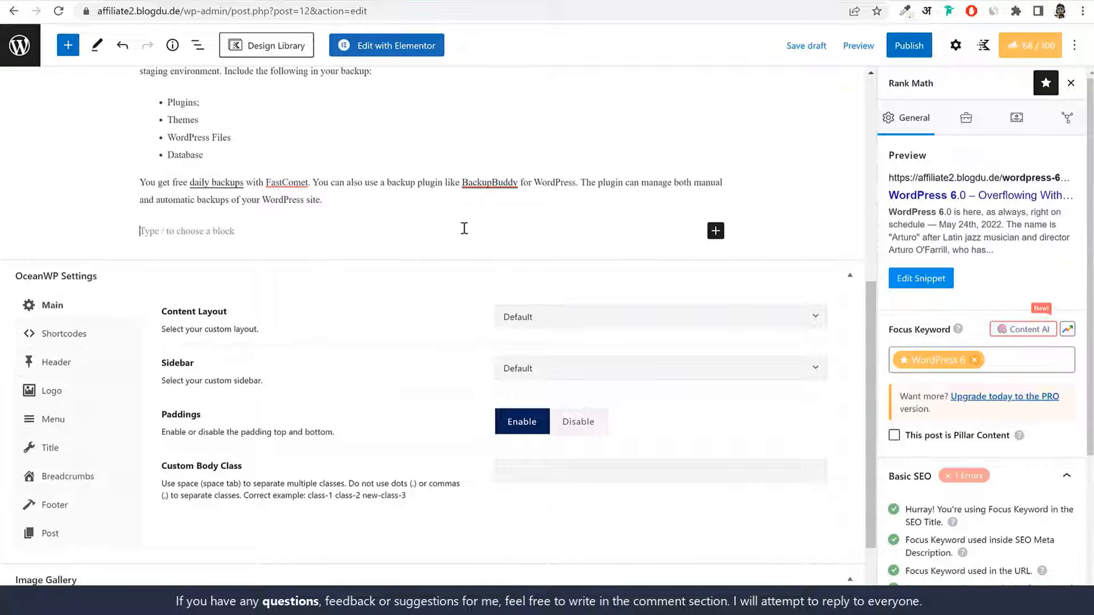
{"action": "left_click", "coordinate": [715, 231]}
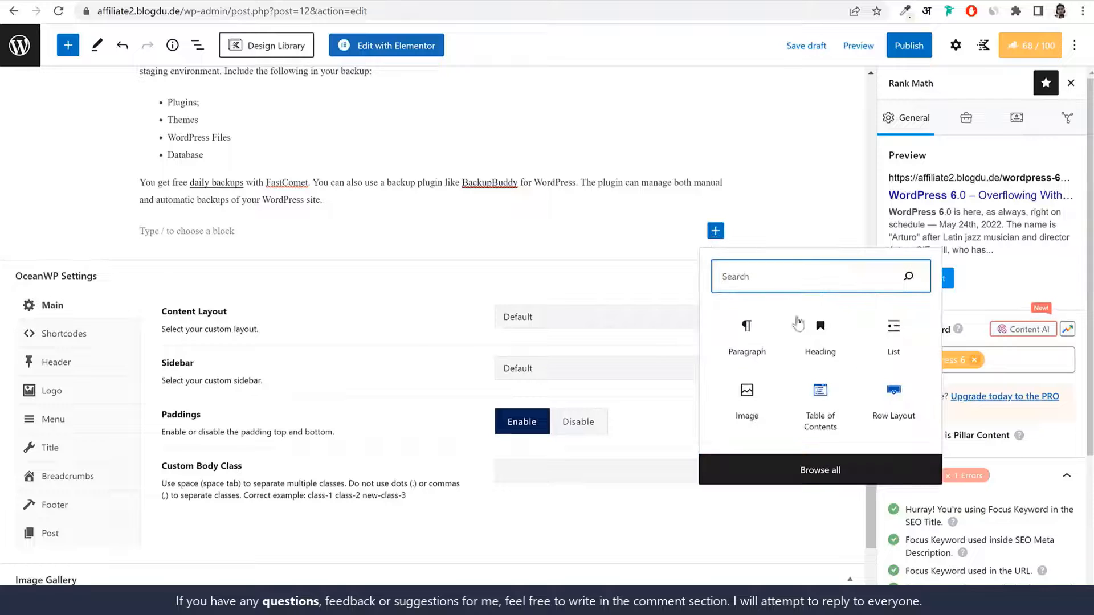
{"action": "left_click", "coordinate": [826, 331]}
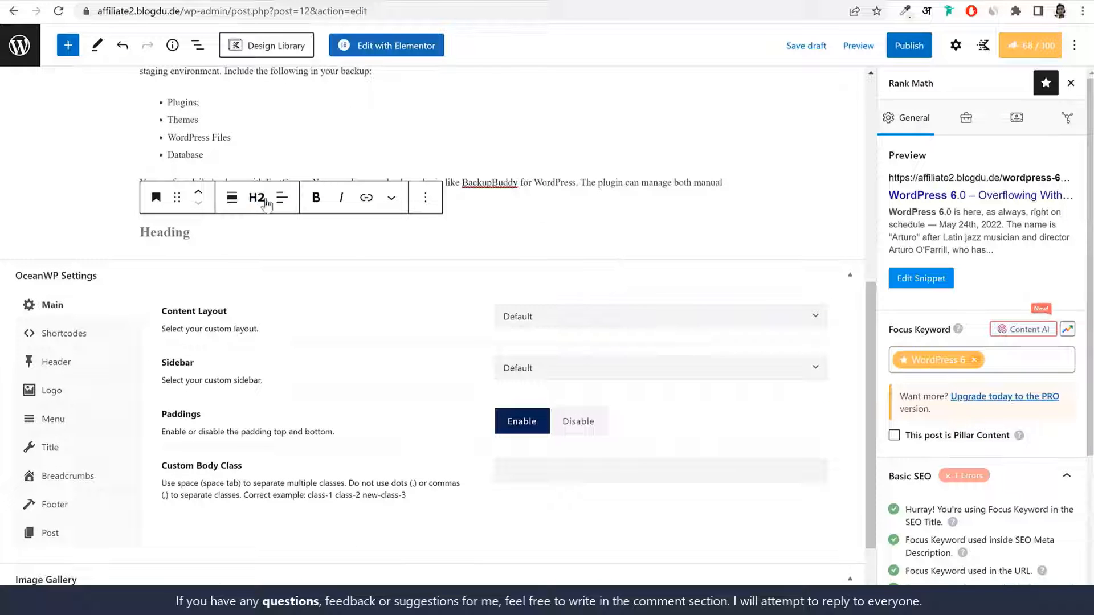
{"action": "key", "text": "ctrl+v"}
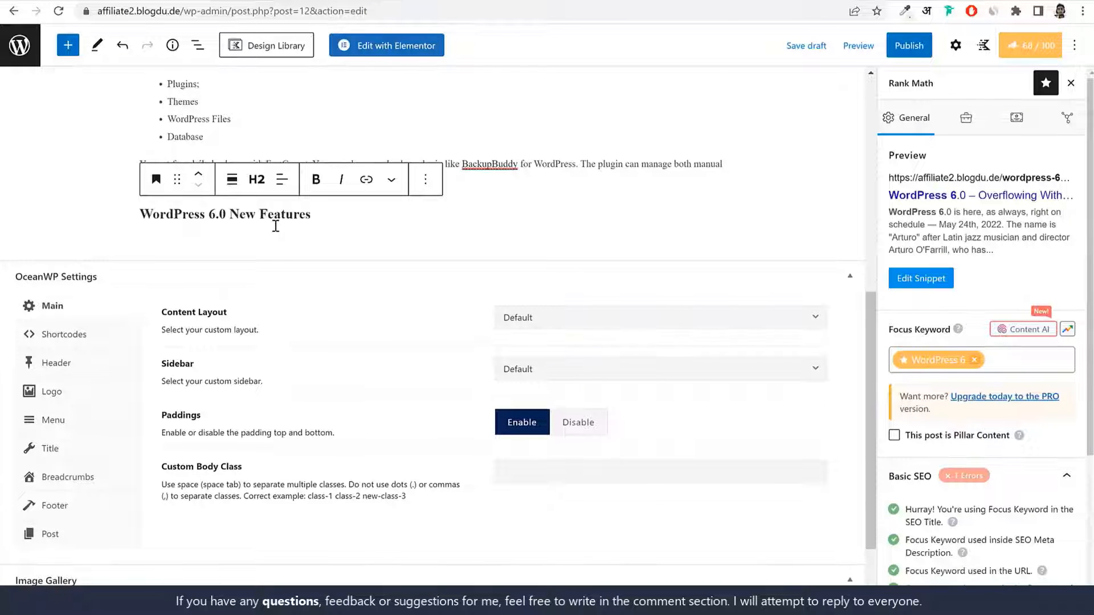
Copy the source article's introduction, feature list and two closing paragraphs under "WordPress 6.0 New Features" into the post below that heading
{"action": "key", "text": "Return"}
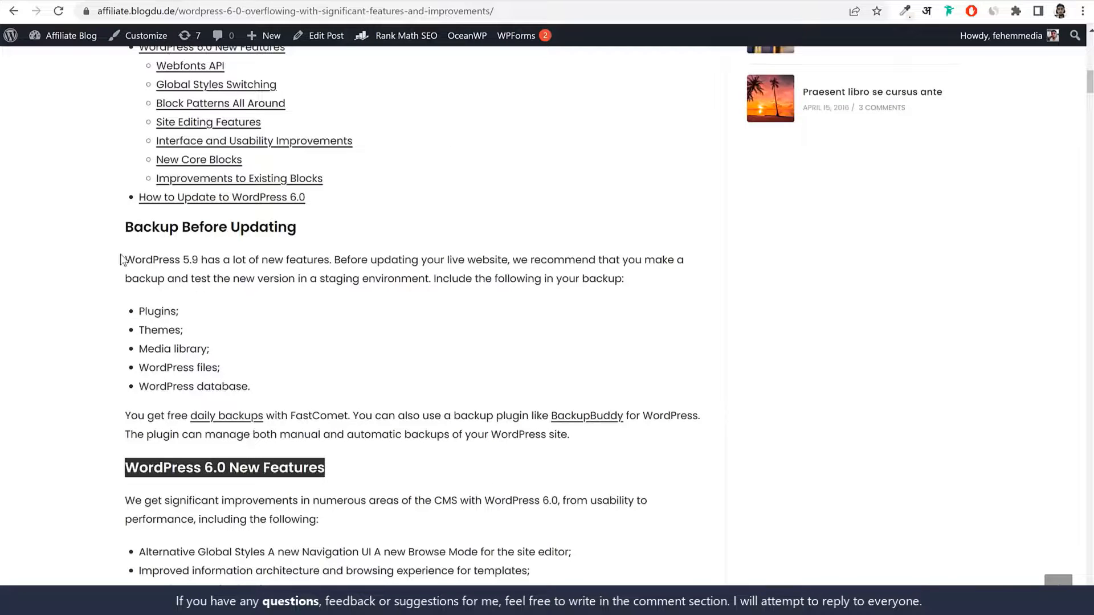
{"action": "left_click_drag", "start_coordinate": [125, 259], "coordinate": [658, 422]}
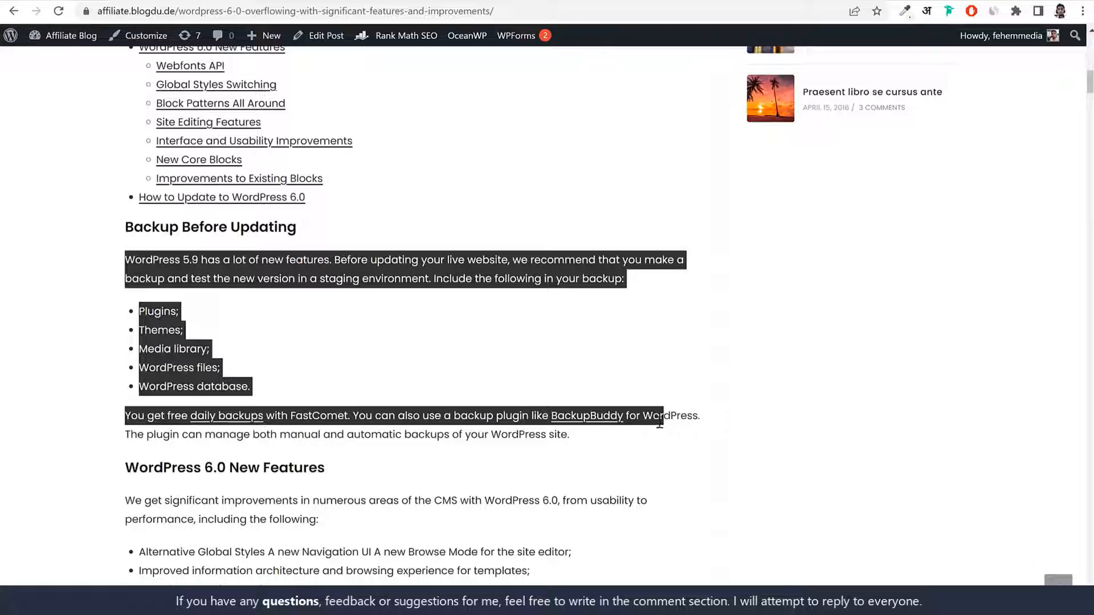
{"action": "left_click", "coordinate": [657, 422]}
{"action": "scroll", "coordinate": [653, 417], "scroll_direction": "down", "scroll_amount": 6}
{"action": "left_click_drag", "start_coordinate": [114, 156], "coordinate": [590, 380]}
{"action": "left_click", "coordinate": [250, 1]}
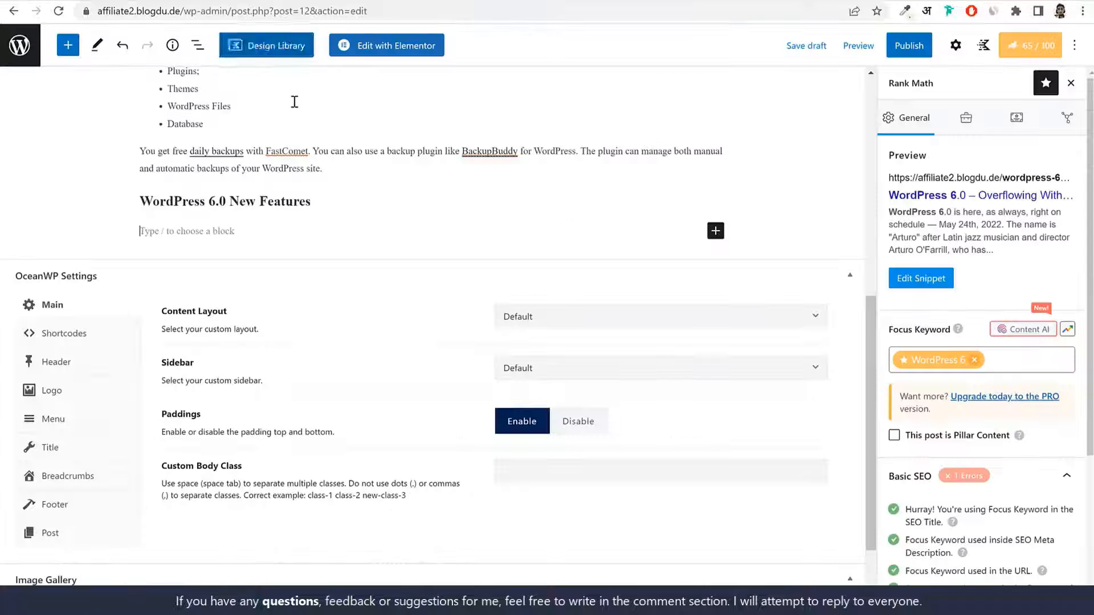
{"action": "key", "text": "ctrl+v"}
Add a heading block "Webfonts API", copied from the source article, below the new features text
{"action": "key", "text": "Return"}
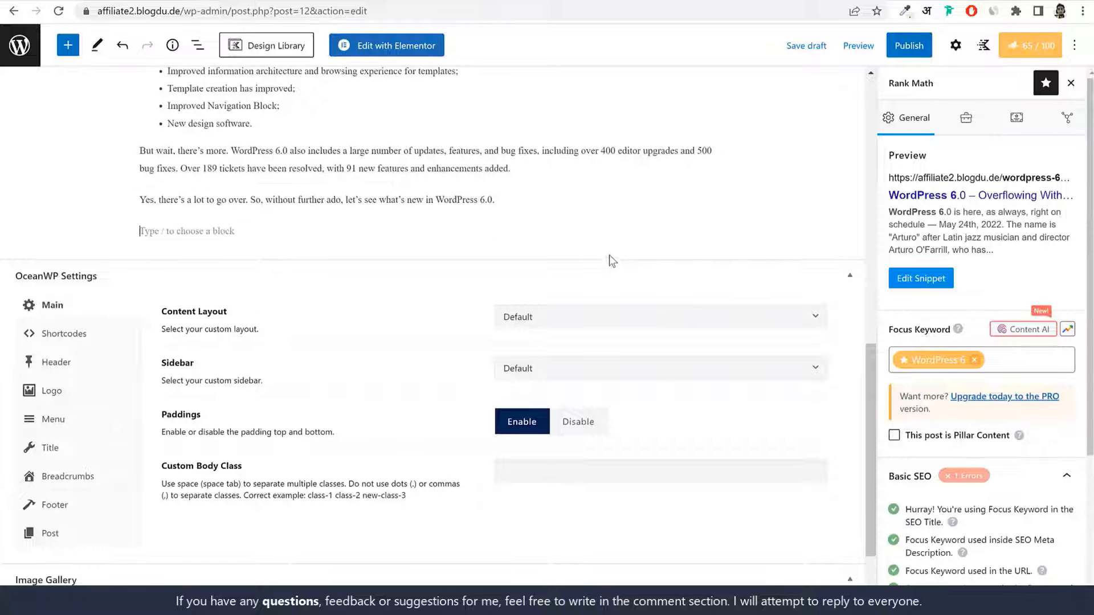
{"action": "left_click", "coordinate": [170, 1]}
{"action": "left_click", "coordinate": [260, 239]}
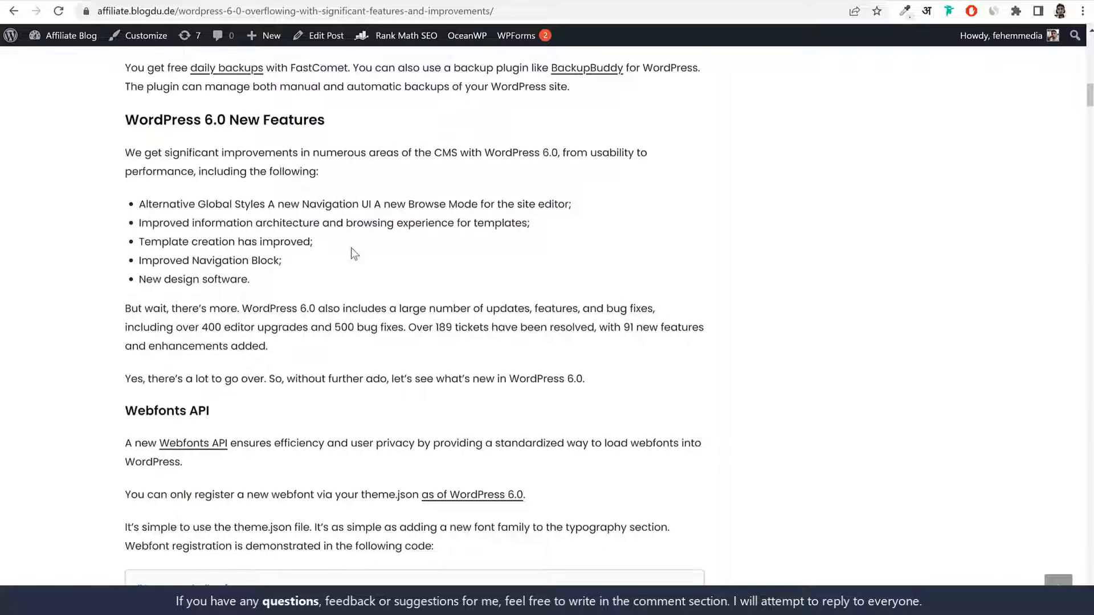
{"action": "scroll", "coordinate": [318, 251], "scroll_direction": "down", "scroll_amount": 3}
{"action": "left_click_drag", "start_coordinate": [221, 204], "coordinate": [124, 201]}
{"action": "key", "text": "ctrl+c"}
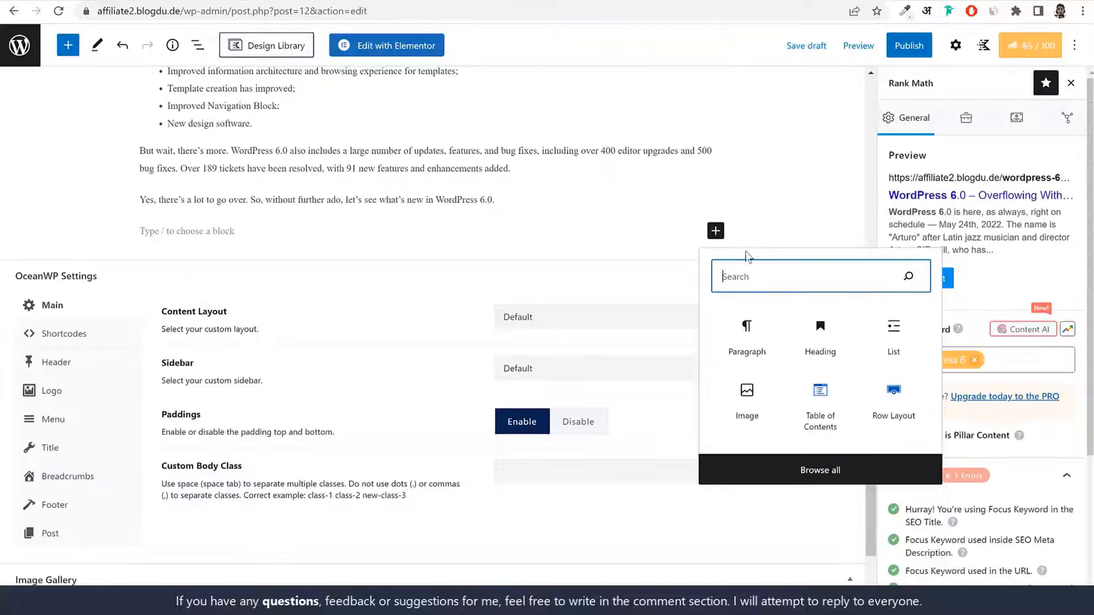
{"action": "left_click", "coordinate": [717, 234]}
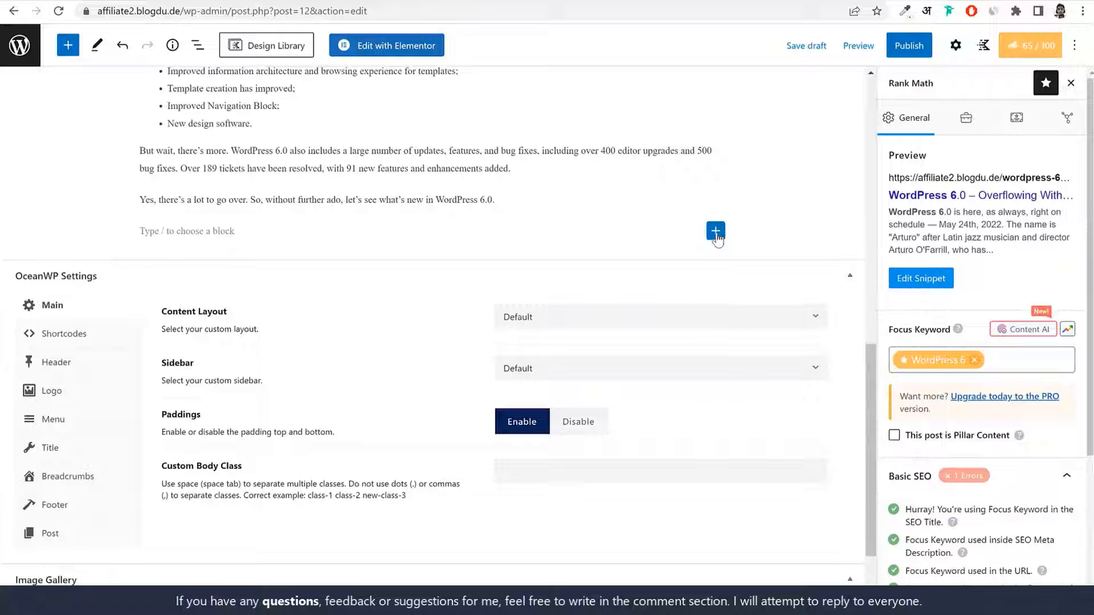
{"action": "left_click", "coordinate": [716, 231]}
{"action": "left_click", "coordinate": [820, 339]}
{"action": "key", "text": "ctrl+v"}
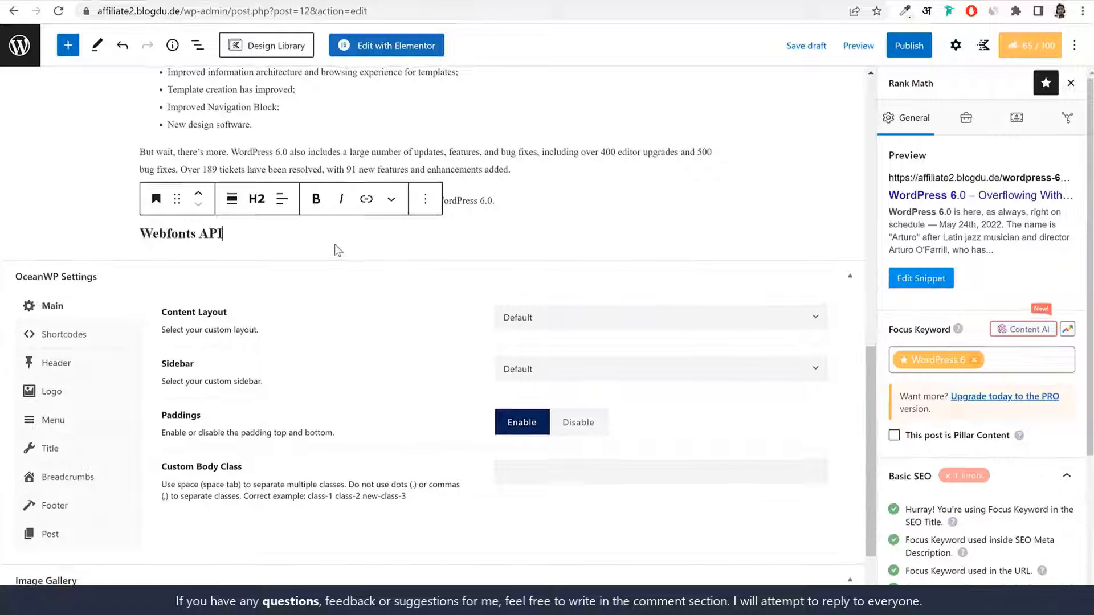
Set the "Webfonts API" heading to level H3 and check it against the section heading above
{"action": "left_click", "coordinate": [257, 198]}
{"action": "left_click", "coordinate": [261, 290]}
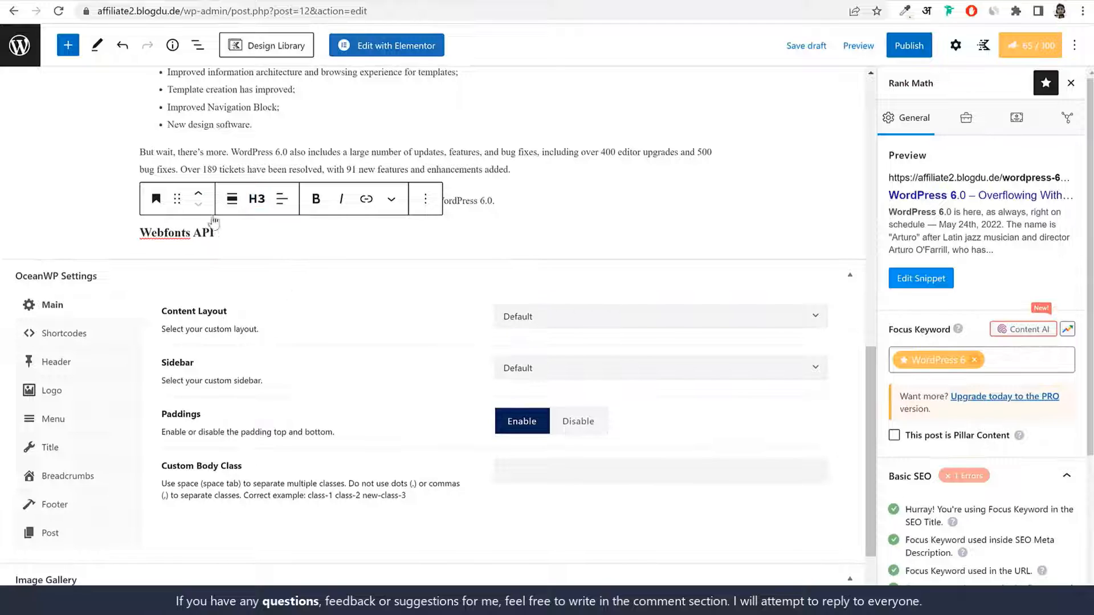
{"action": "scroll", "coordinate": [212, 227], "scroll_direction": "up", "scroll_amount": 4}
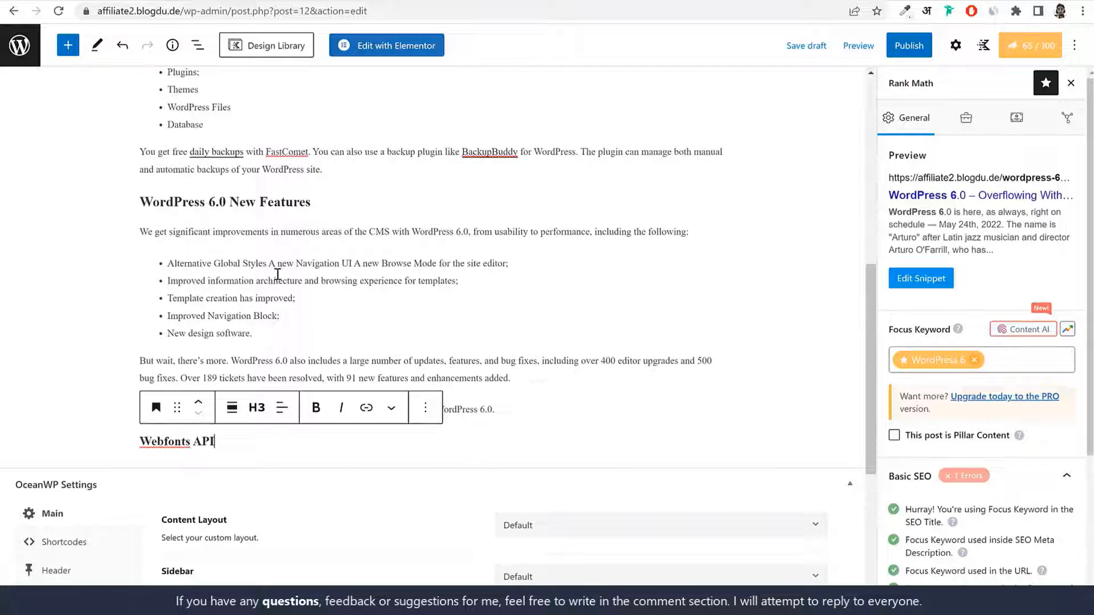
{"action": "scroll", "coordinate": [265, 262], "scroll_direction": "down", "scroll_amount": 4}
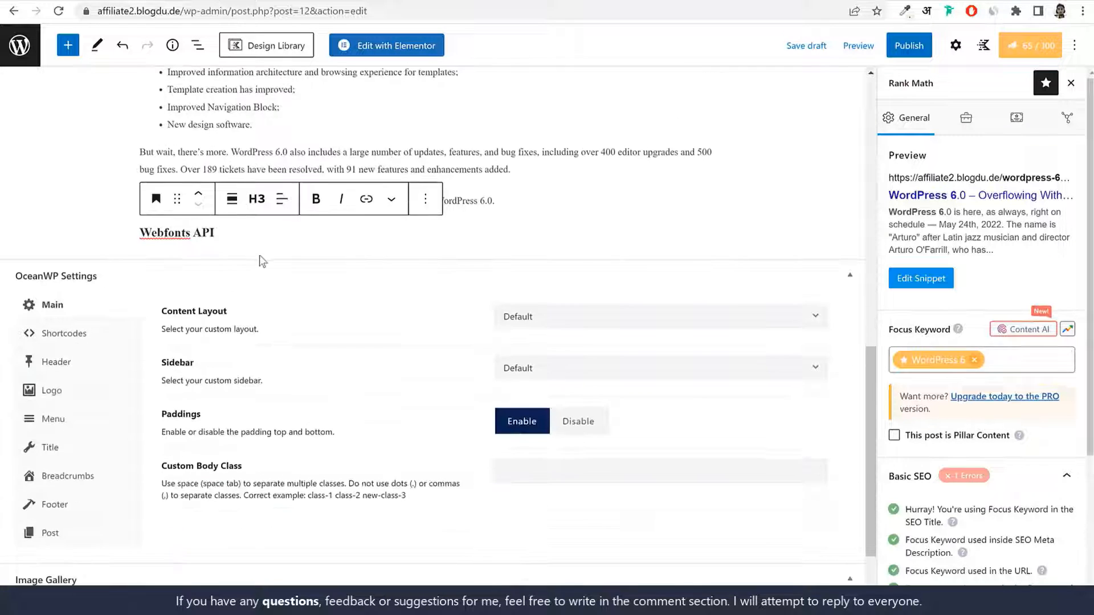
Copy the three source paragraphs before the code sample into the post below "Webfonts API" and start a new block
{"action": "left_click", "coordinate": [279, 221]}
{"action": "key", "text": "Return"}
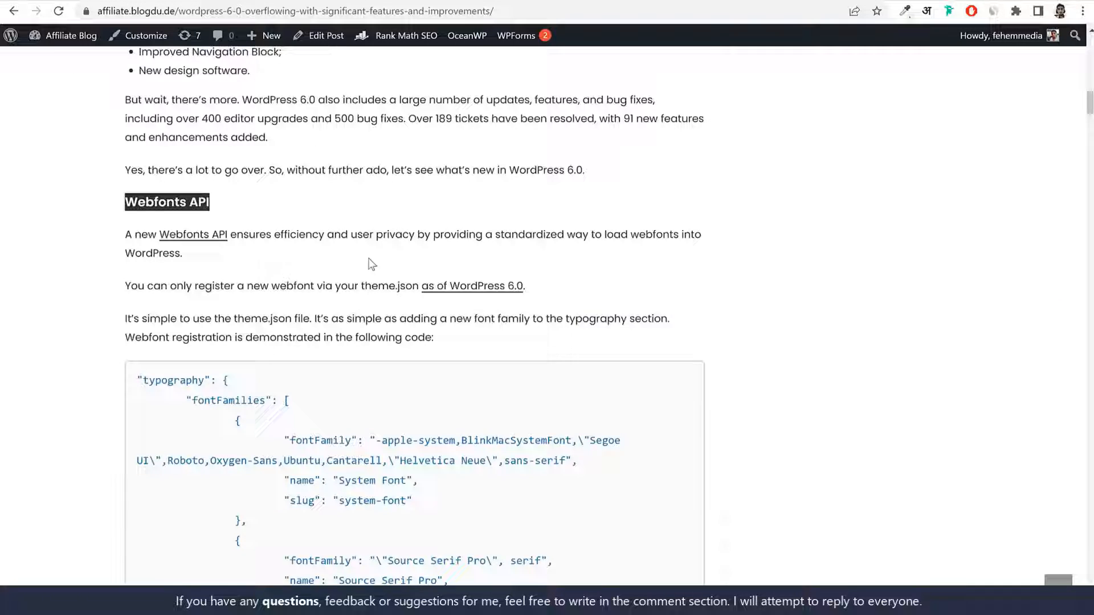
{"action": "scroll", "coordinate": [371, 263], "scroll_direction": "down", "scroll_amount": 3}
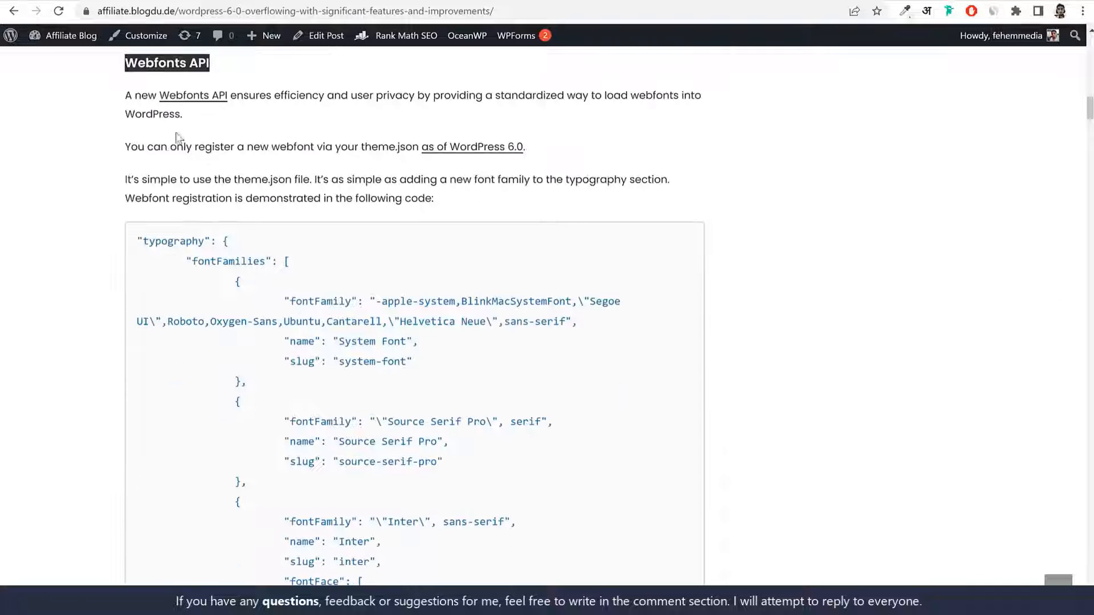
{"action": "left_click_drag", "start_coordinate": [124, 97], "coordinate": [525, 211]}
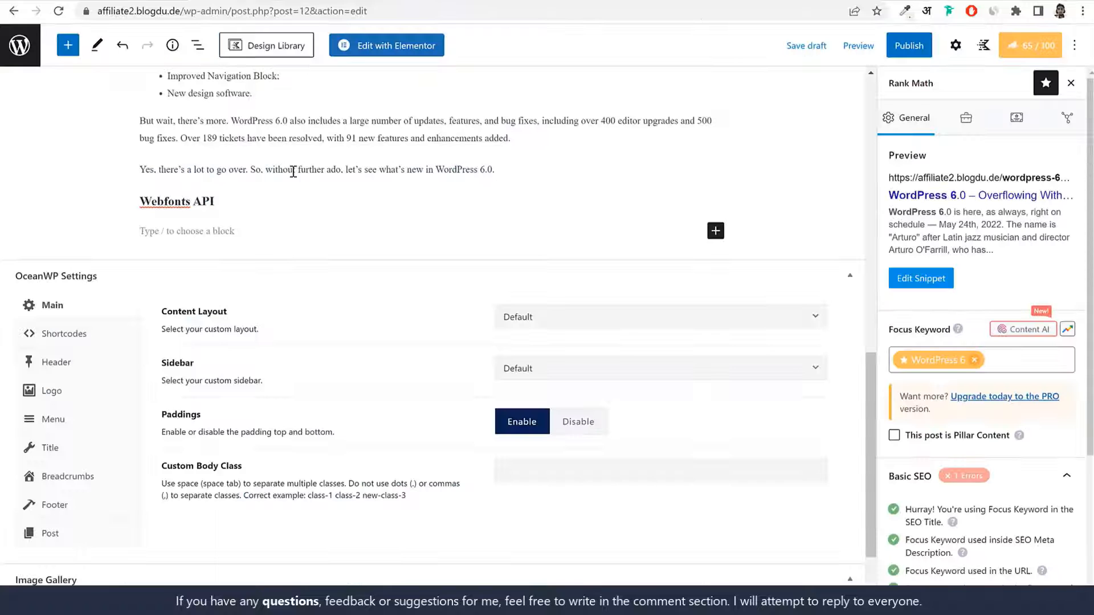
{"action": "type", "text": "A new Webfonts API ensures efficiency and user privacy by providing a standardized way to load webfonts into WordPress. You can only register a new webfont via your theme.json as of WordPress 6.0. It’s simple to use the theme.json file. It’s as simple as adding a new font family to the typography section. Webfont registration is demonstrated in the following code:"}
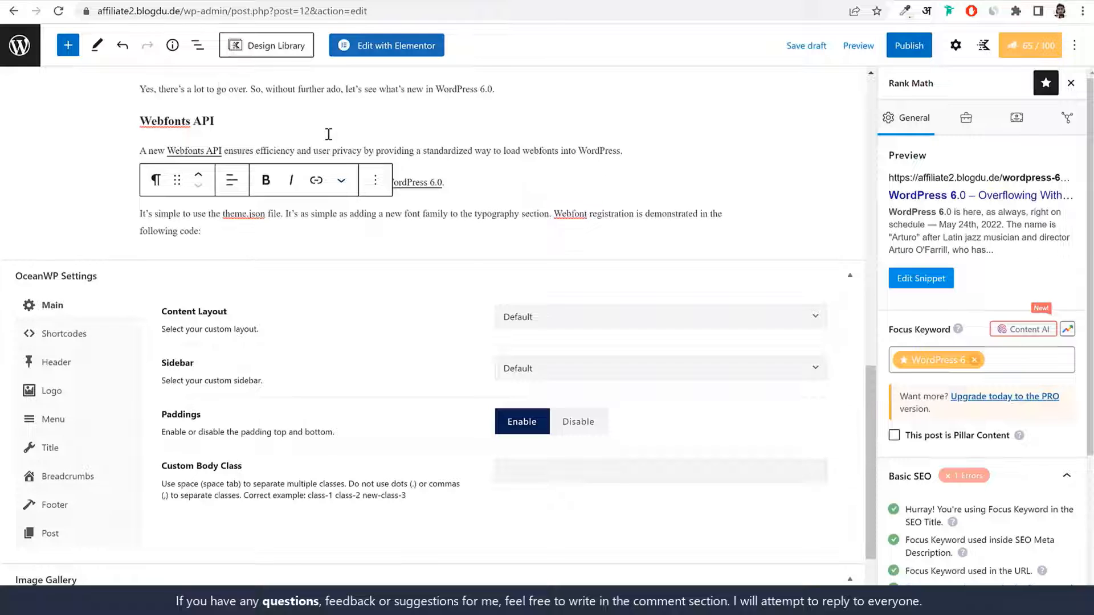
{"action": "key", "text": "Return"}
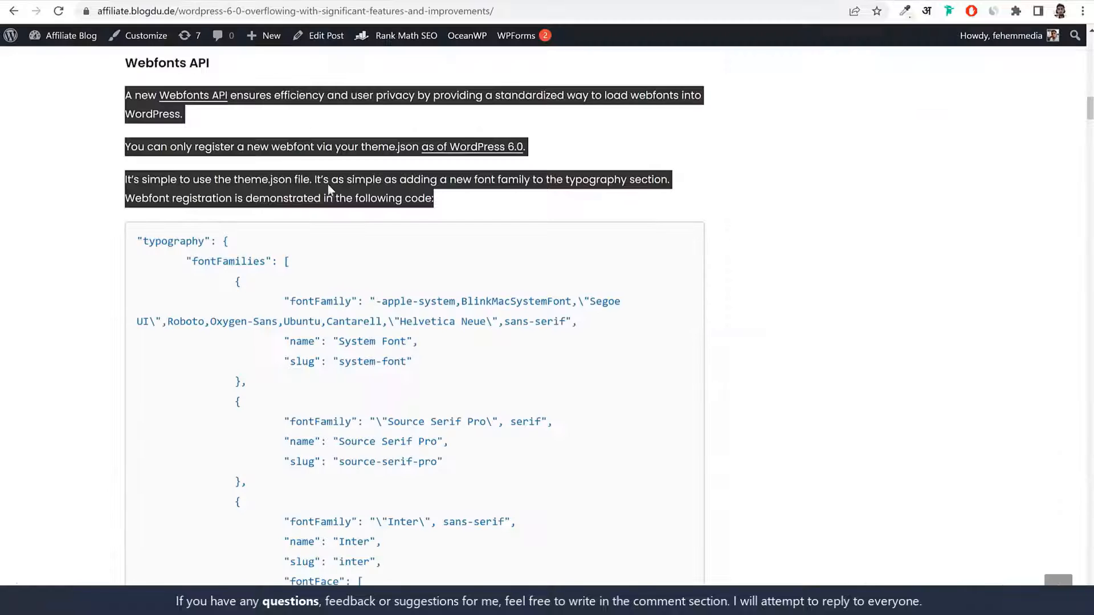
Examine the typography code sample and the text following it in the source article's "Webfonts API" section
{"action": "scroll", "coordinate": [435, 210], "scroll_direction": "down", "scroll_amount": 3}
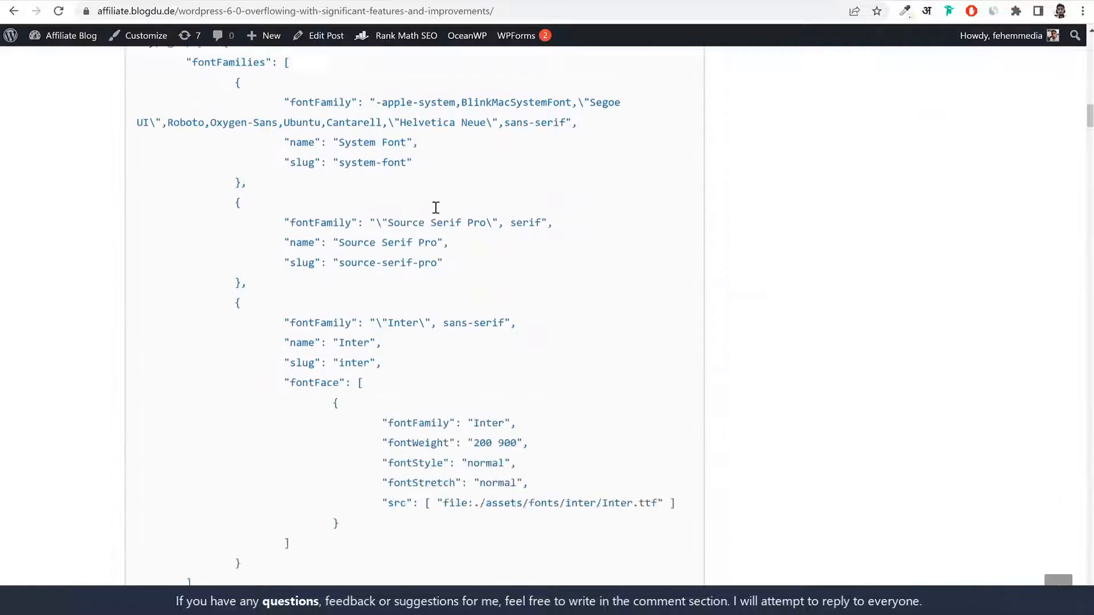
{"action": "scroll", "coordinate": [461, 294], "scroll_direction": "down", "scroll_amount": 5}
{"action": "scroll", "coordinate": [199, 193], "scroll_direction": "up", "scroll_amount": 5}
{"action": "scroll", "coordinate": [489, 240], "scroll_direction": "up", "scroll_amount": 5}
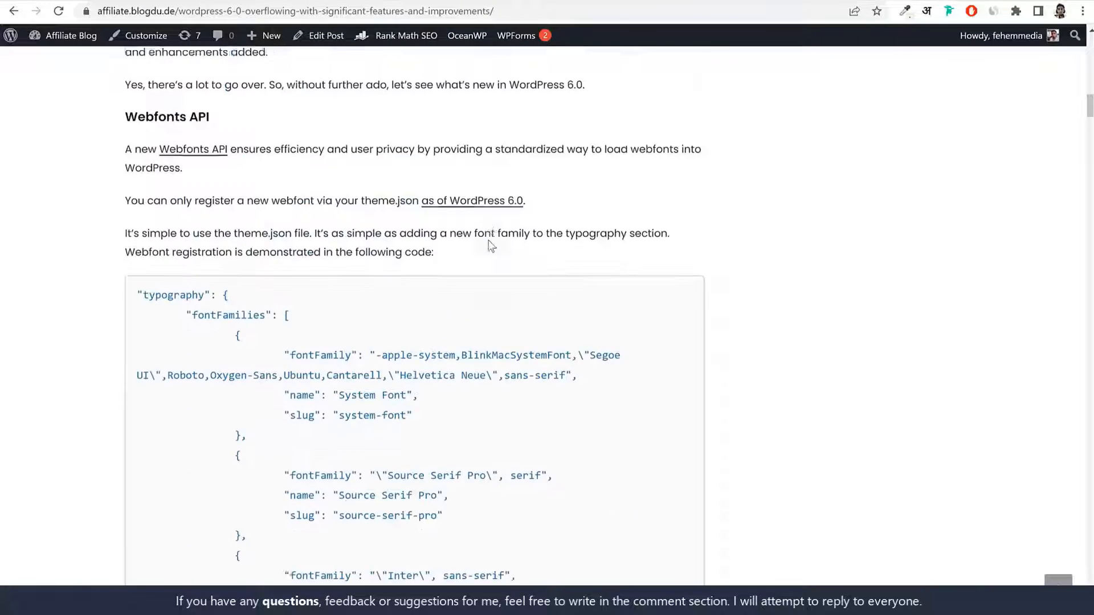
{"action": "scroll", "coordinate": [489, 245], "scroll_direction": "down", "scroll_amount": 2}
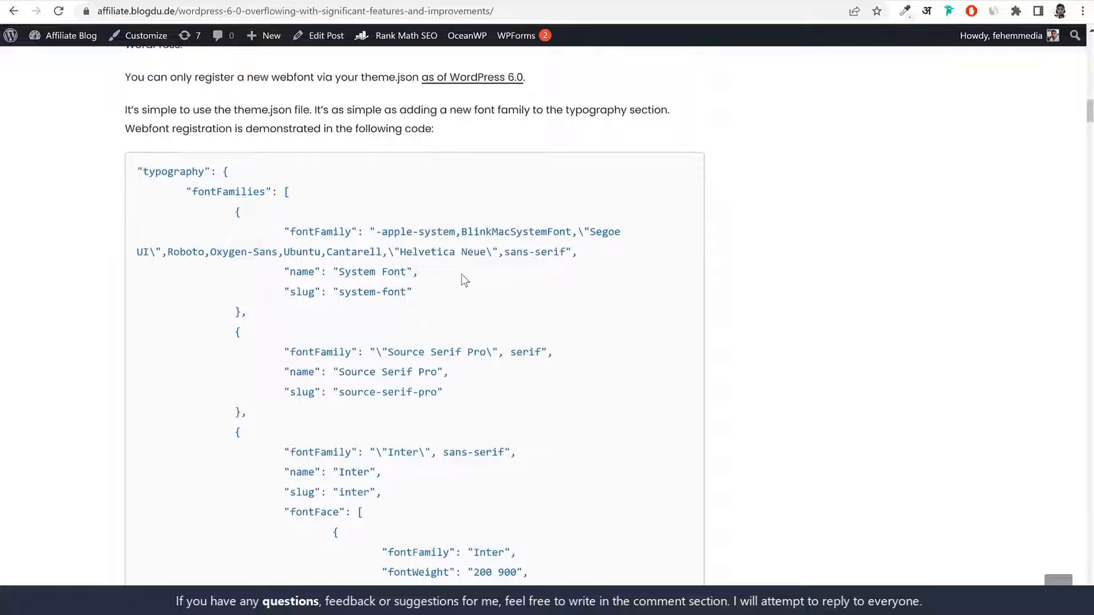
{"action": "scroll", "coordinate": [461, 279], "scroll_direction": "down", "scroll_amount": 1}
{"action": "left_click_drag", "start_coordinate": [132, 102], "coordinate": [412, 276]}
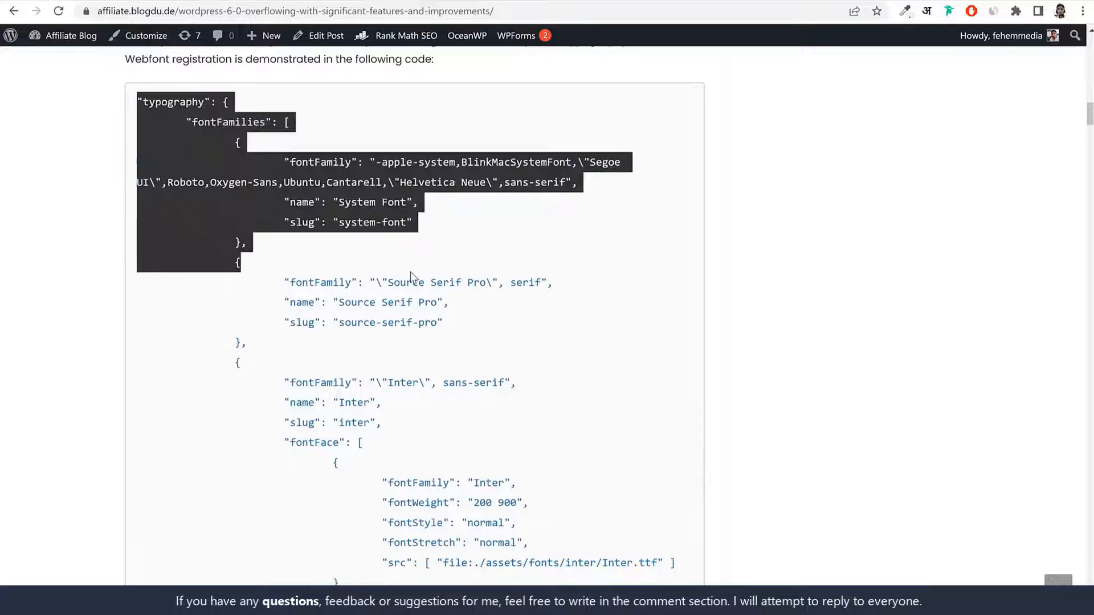
{"action": "left_click", "coordinate": [476, 325]}
{"action": "scroll", "coordinate": [473, 322], "scroll_direction": "down", "scroll_amount": 4}
{"action": "scroll", "coordinate": [473, 323], "scroll_direction": "up", "scroll_amount": 3}
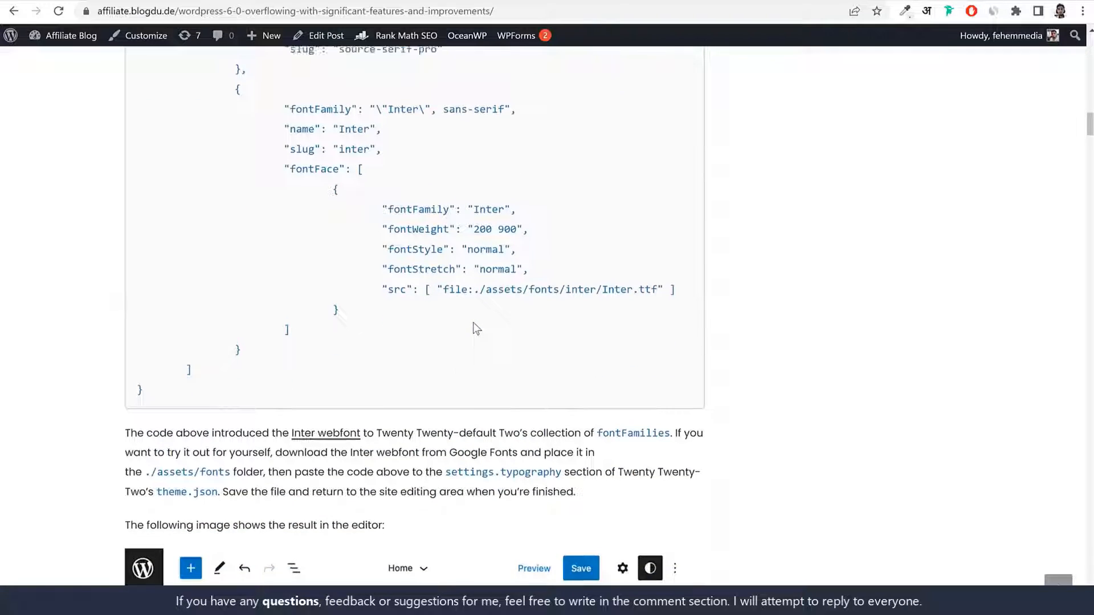
Add a Code block to the post below the paragraph ending "demonstrated in the following code:"
{"action": "key", "text": "ctrl+Tab"}
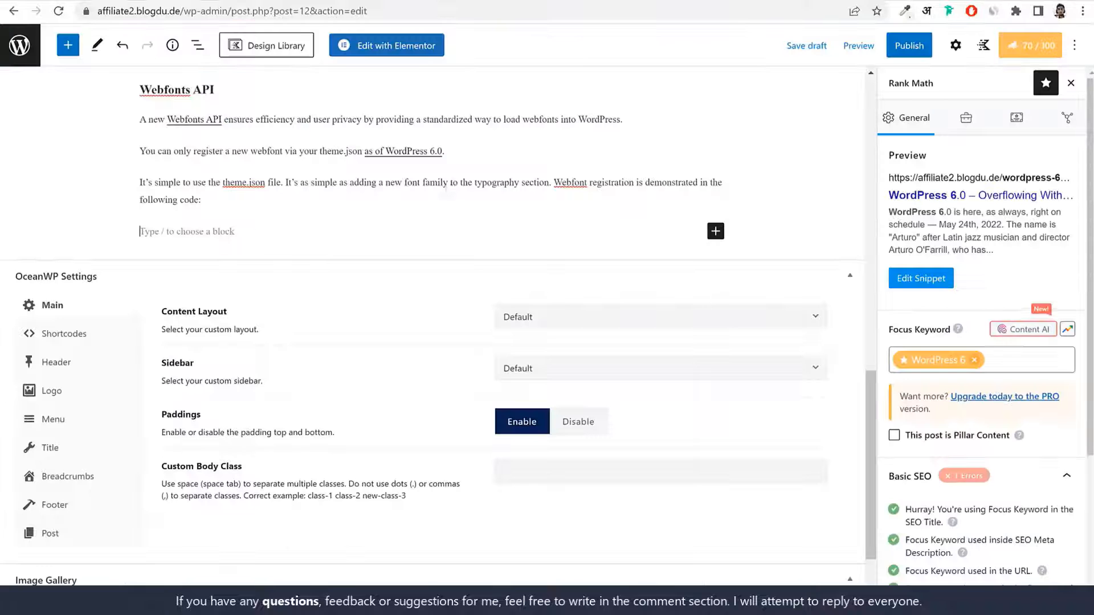
{"action": "left_click", "coordinate": [715, 231]}
{"action": "type", "text": "code"}
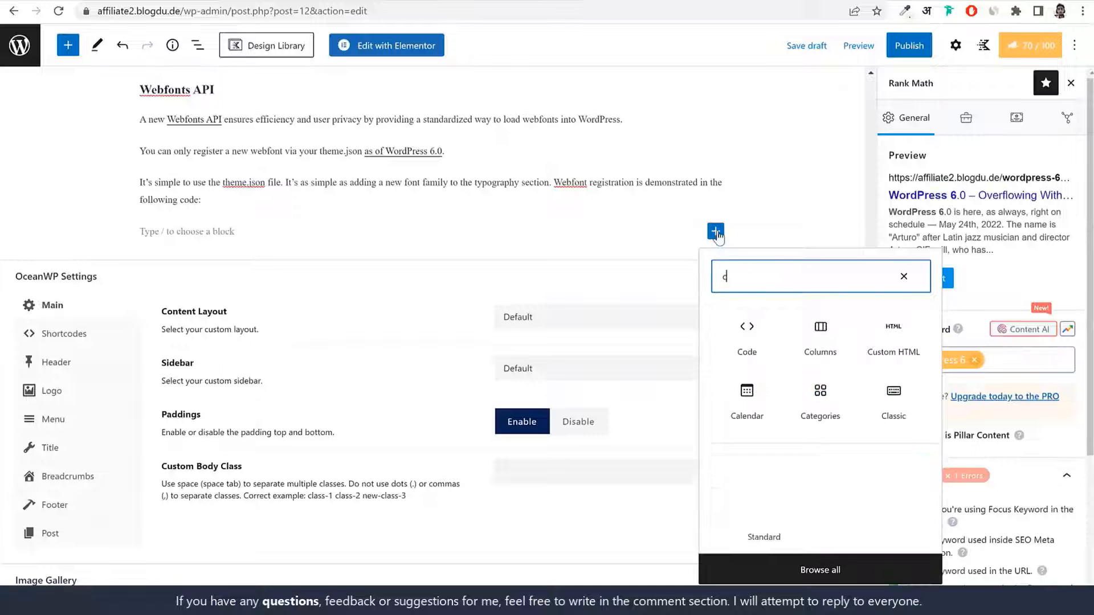
{"action": "left_click", "coordinate": [747, 336]}
Copy the complete "typography" code sample from the source article into the new code block and check it in the post
{"action": "left_click", "coordinate": [91, 3]}
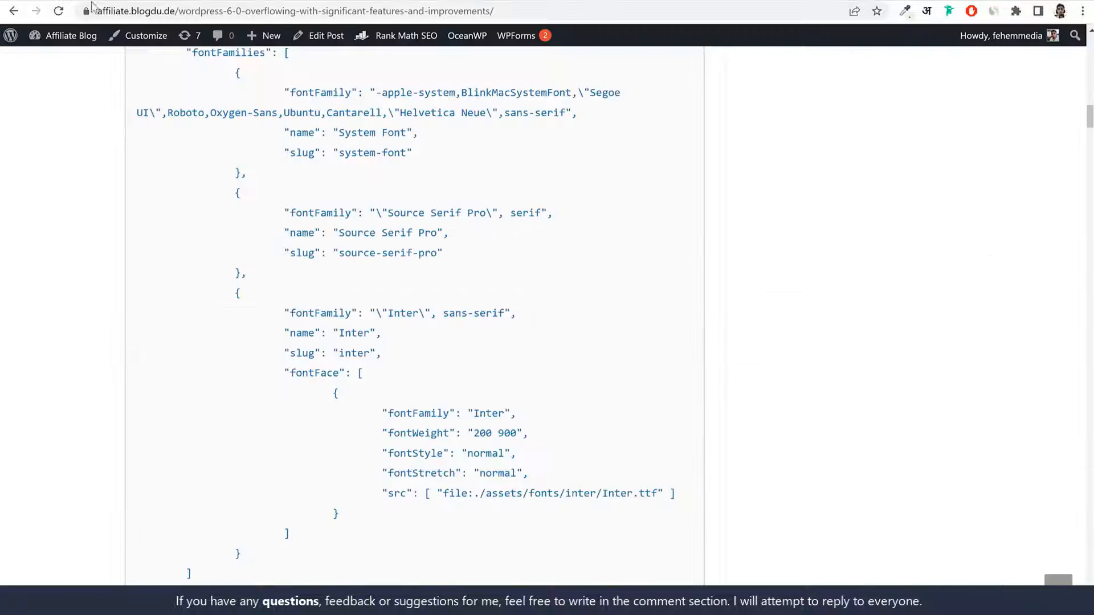
{"action": "scroll", "coordinate": [210, 205], "scroll_direction": "up", "scroll_amount": 3}
{"action": "left_click_drag", "start_coordinate": [138, 171], "coordinate": [252, 157]}
{"action": "left_click", "coordinate": [252, 157]}
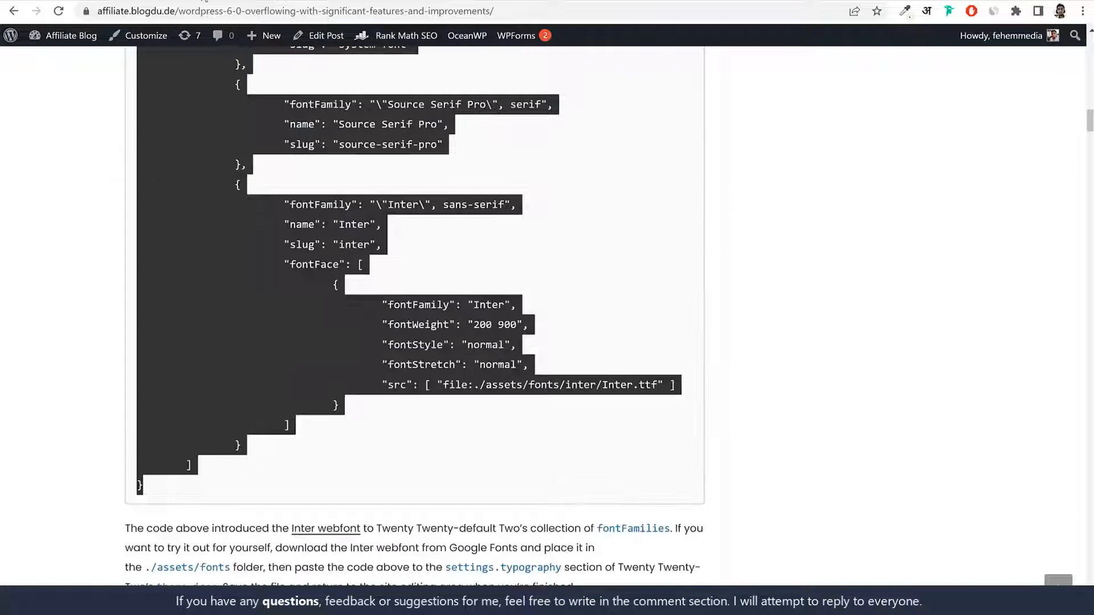
{"action": "key", "text": "ctrl+Tab"}
{"action": "key", "text": "ctrl+v"}
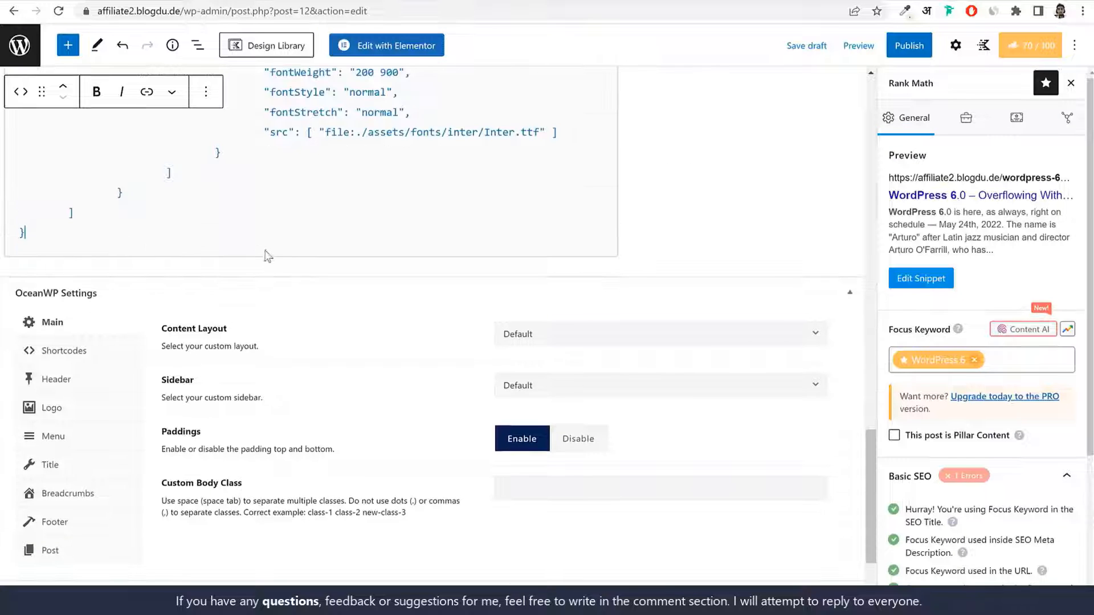
{"action": "scroll", "coordinate": [266, 255], "scroll_direction": "up", "scroll_amount": 10}
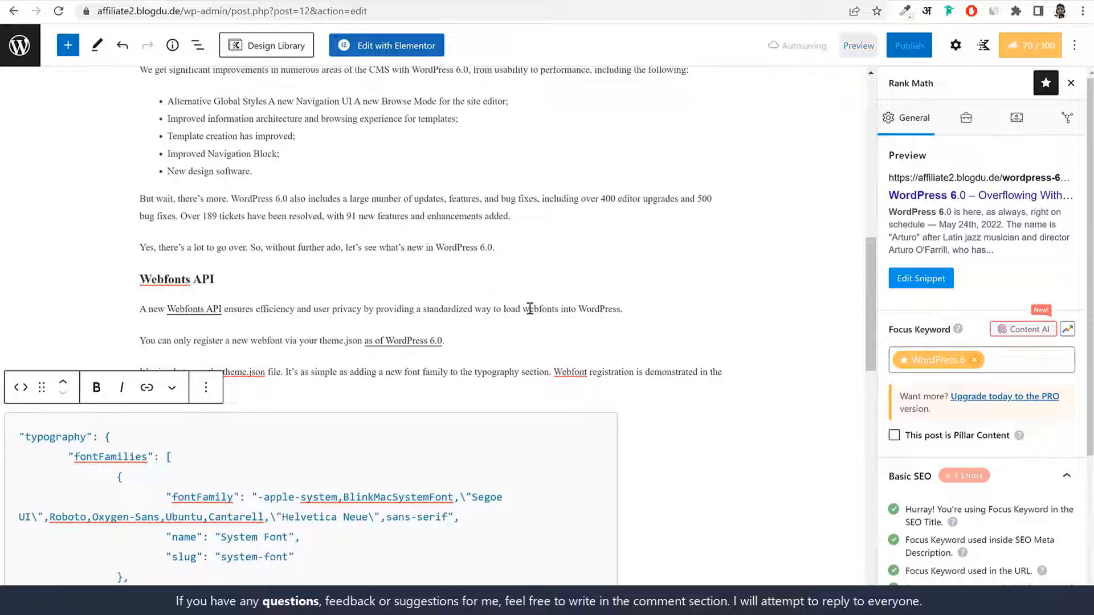
{"action": "scroll", "coordinate": [529, 308], "scroll_direction": "down", "scroll_amount": 10}
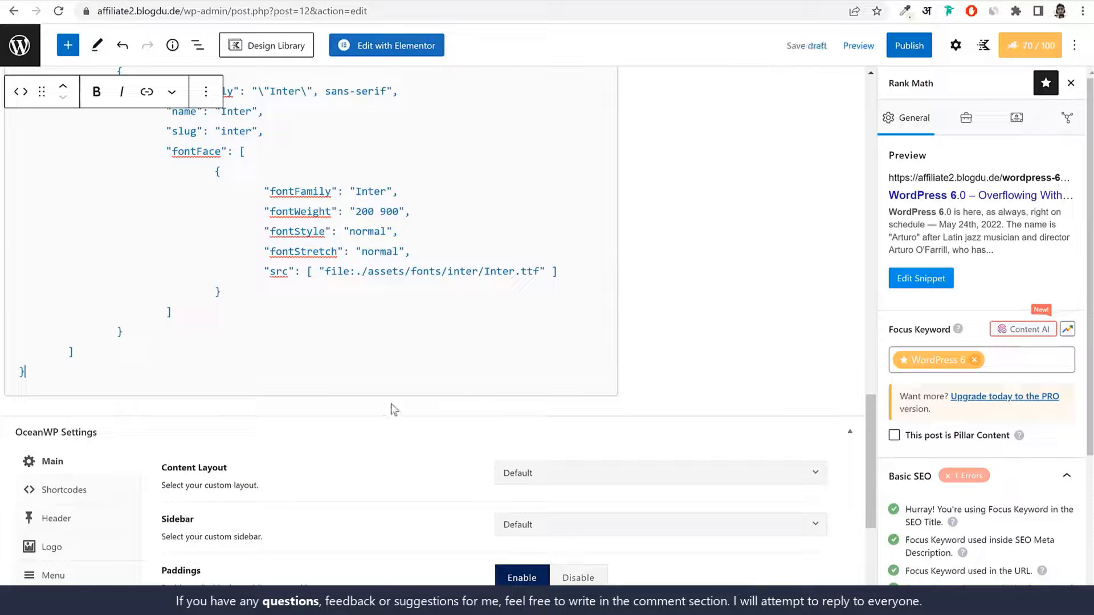
Copy the two source paragraphs after the code sample into a paragraph block below the post's code block
{"action": "left_click", "coordinate": [679, 386]}
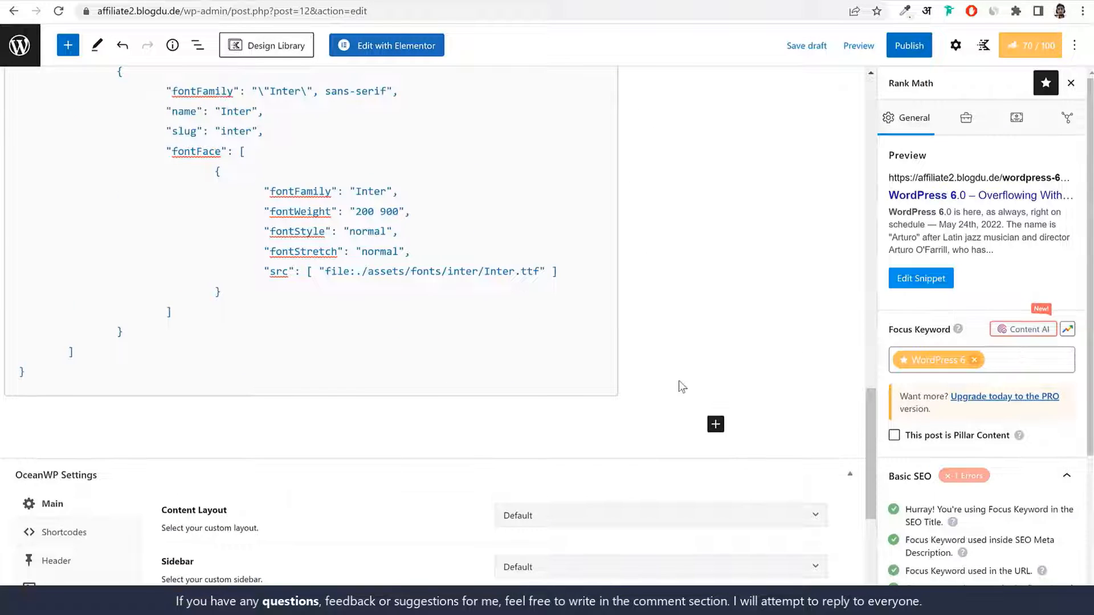
{"action": "left_click", "coordinate": [716, 426]}
{"action": "left_click", "coordinate": [420, 2]}
{"action": "scroll", "coordinate": [425, 249], "scroll_direction": "down", "scroll_amount": 7}
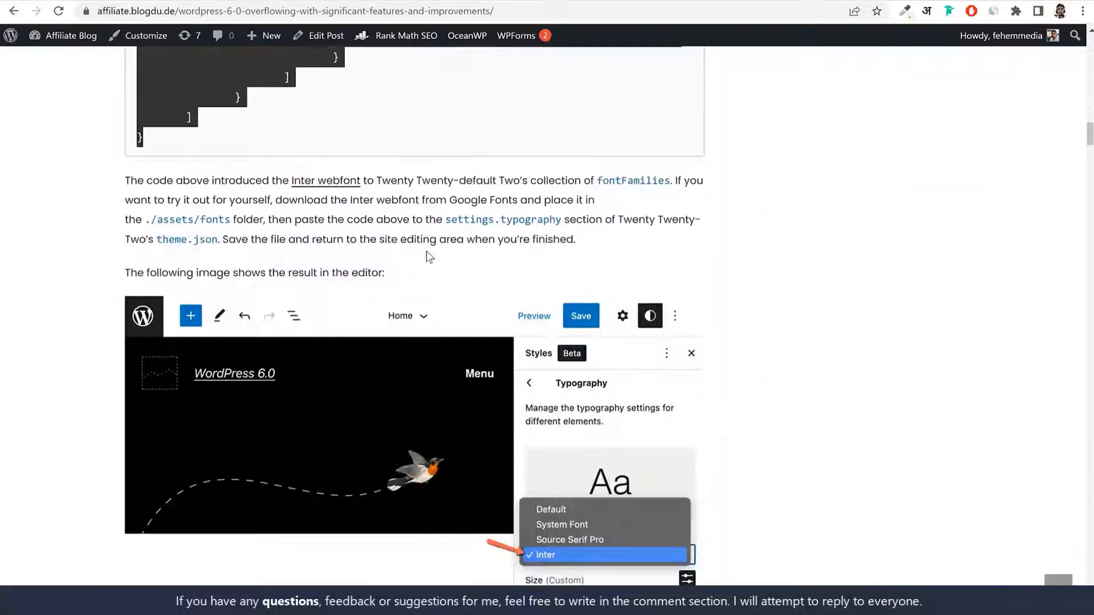
{"action": "left_click_drag", "start_coordinate": [94, 110], "coordinate": [477, 205]}
{"action": "key", "text": "ctrl+c"}
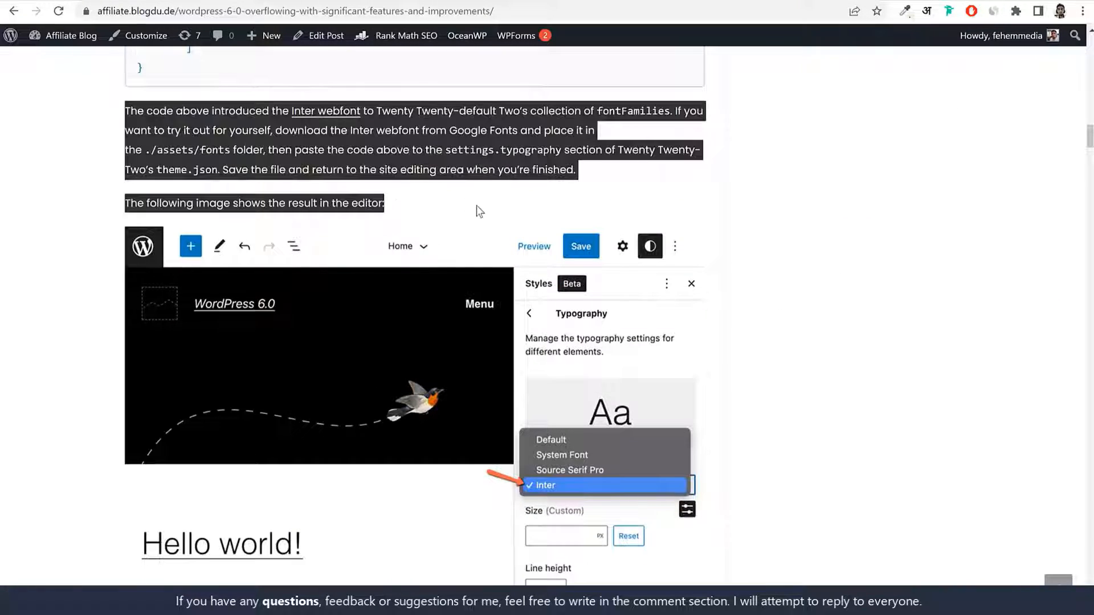
{"action": "left_click", "coordinate": [193, 2]}
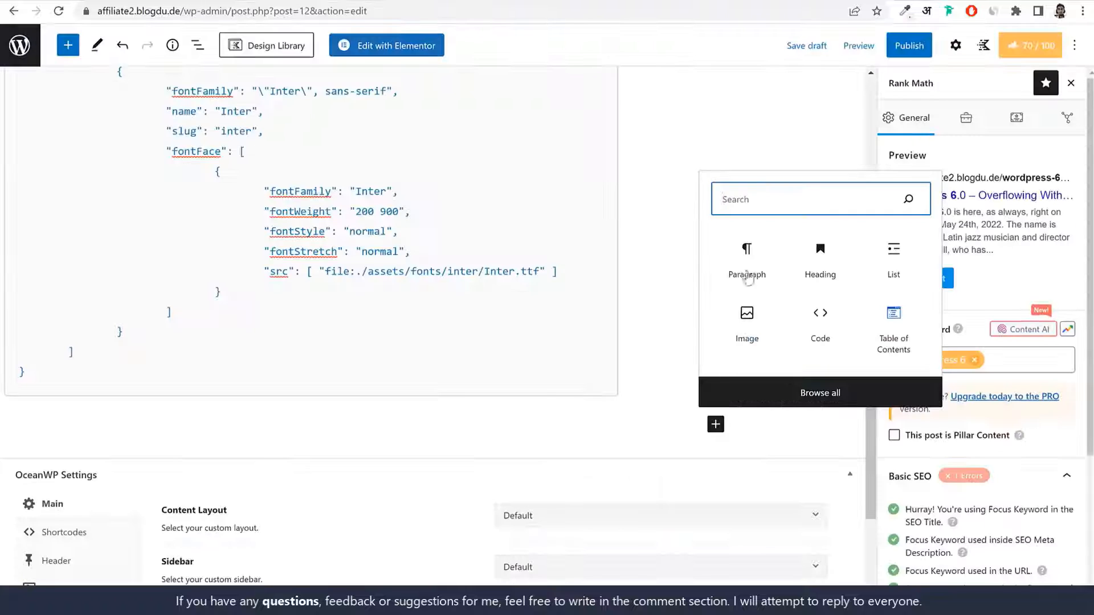
{"action": "left_click", "coordinate": [747, 275]}
{"action": "key", "text": "ctrl+v"}
{"action": "key", "text": "Return"}
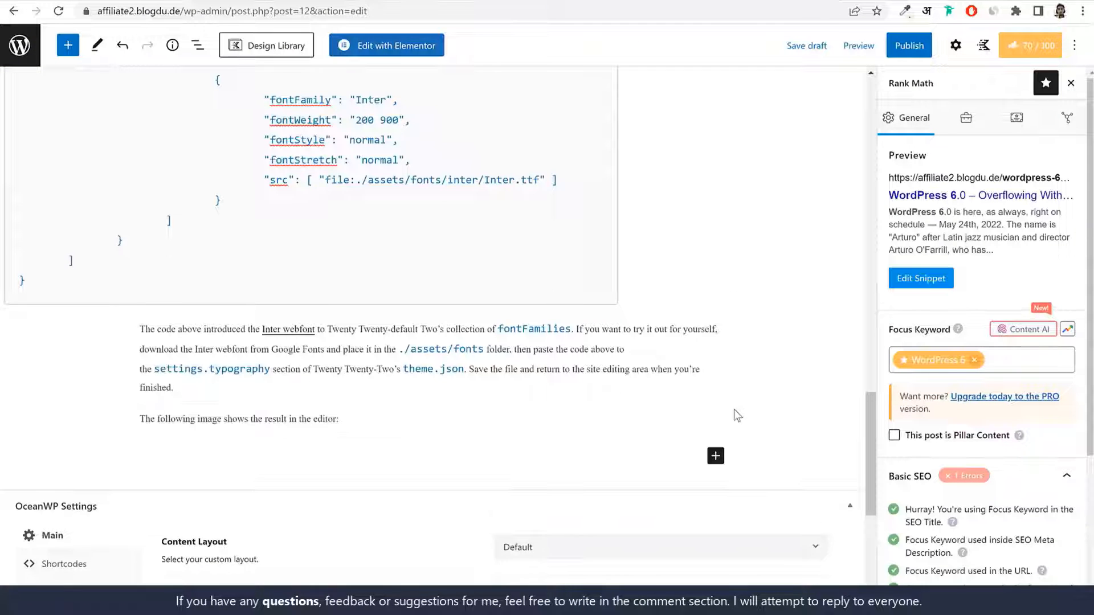
Check the source article's image and add an Image block below "The following image shows the result in the editor:"
{"action": "left_click", "coordinate": [74, 1]}
{"action": "scroll", "coordinate": [551, 362], "scroll_direction": "down", "scroll_amount": 2}
{"action": "scroll", "coordinate": [552, 363], "scroll_direction": "up", "scroll_amount": 4}
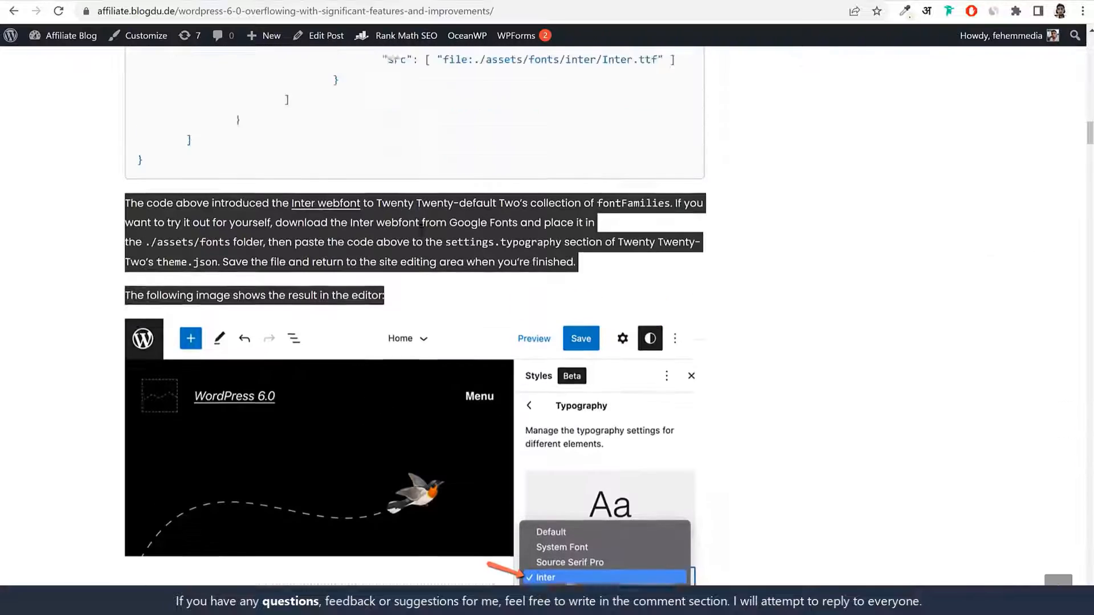
{"action": "scroll", "coordinate": [452, 348], "scroll_direction": "down", "scroll_amount": 4}
{"action": "left_click", "coordinate": [245, 2]}
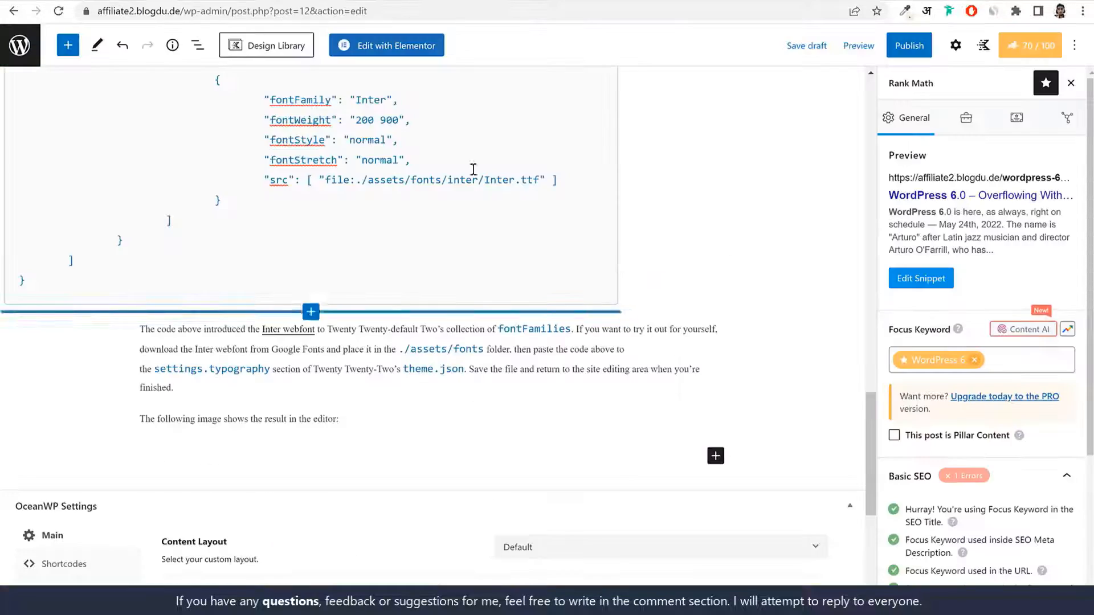
{"action": "scroll", "coordinate": [717, 367], "scroll_direction": "down", "scroll_amount": 3}
{"action": "scroll", "coordinate": [717, 367], "scroll_direction": "down", "scroll_amount": 1}
{"action": "left_click", "coordinate": [715, 246]}
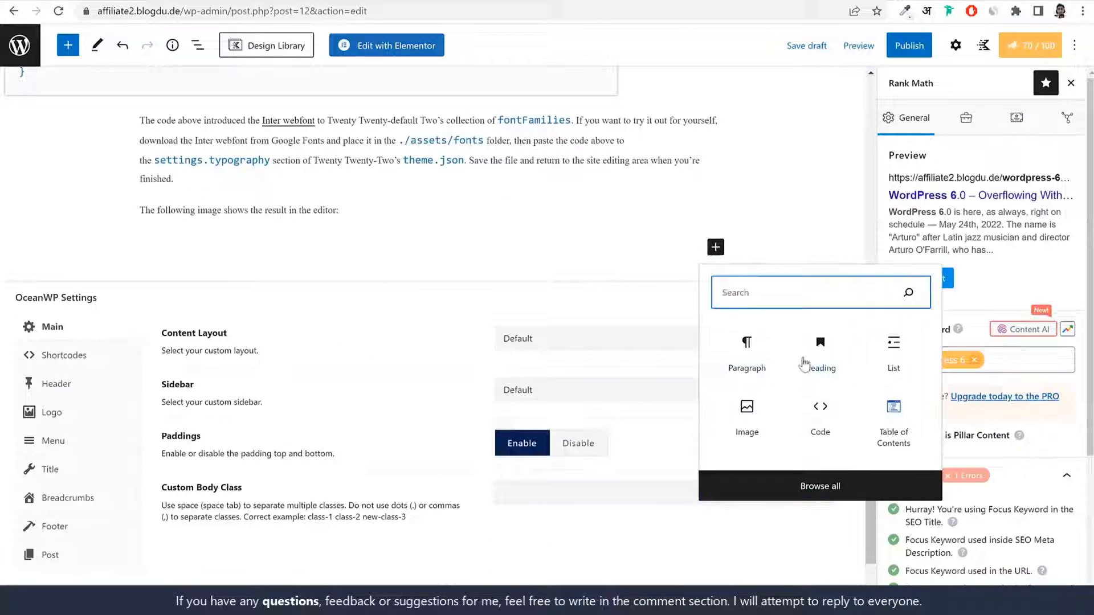
{"action": "left_click", "coordinate": [749, 427]}
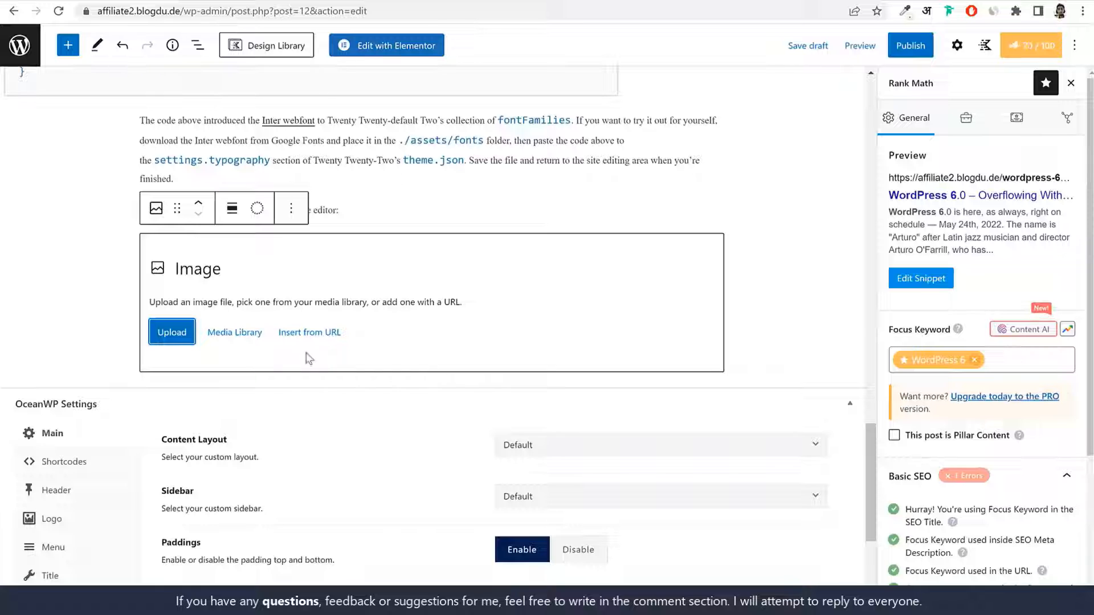
Upload the screenshot of the editor's Typography styles with the Inter font selected into the image block
{"action": "left_click", "coordinate": [176, 335]}
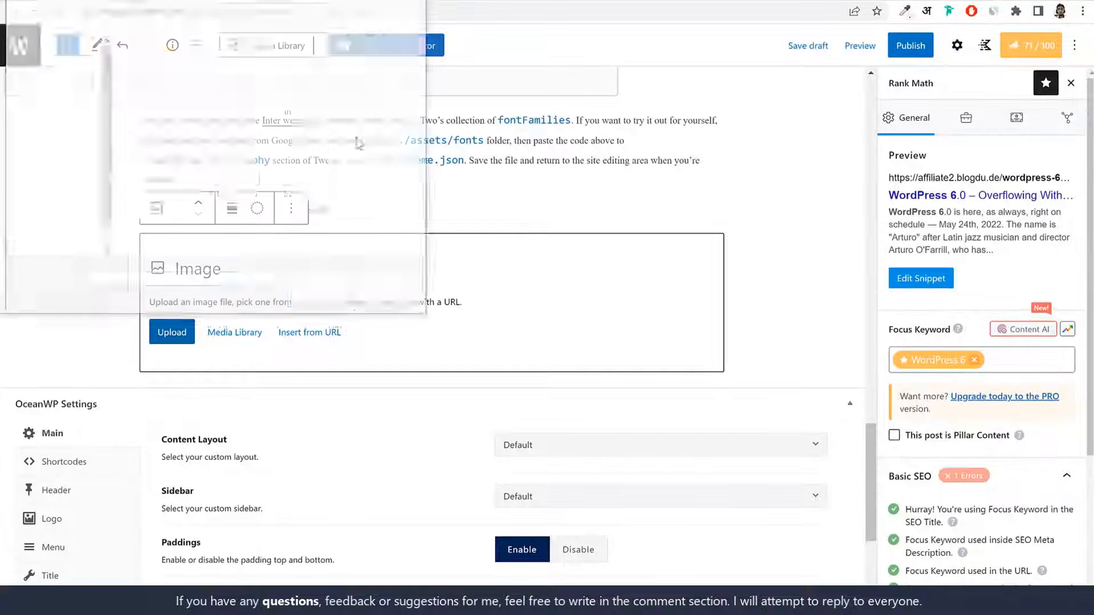
{"action": "left_click", "coordinate": [312, 94]}
{"action": "left_click", "coordinate": [315, 301]}
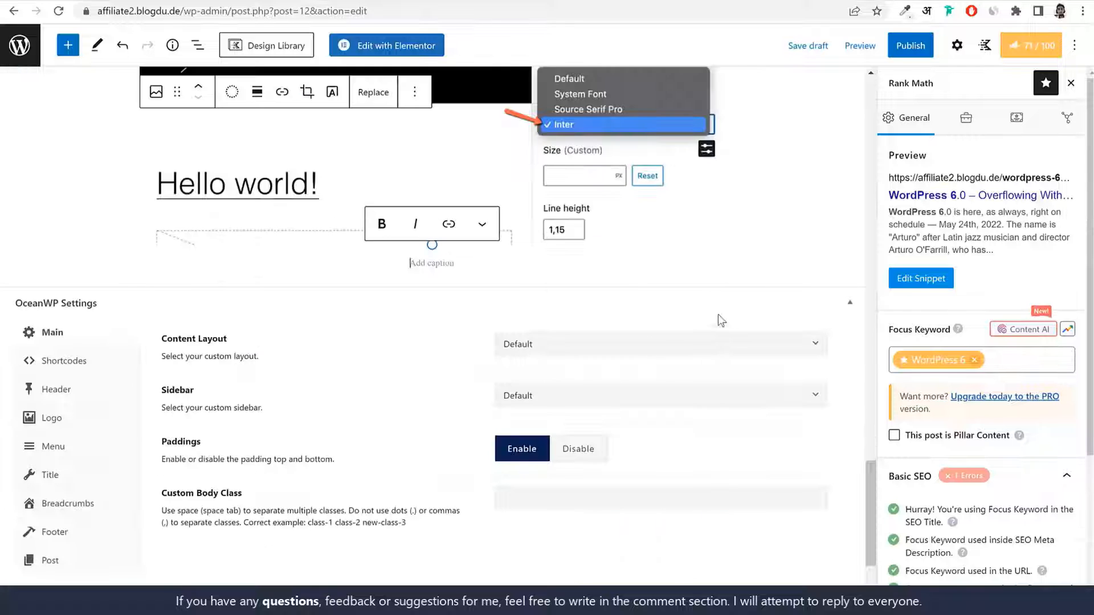
Review the post's "Webfonts API" section from its heading through the code block to the uploaded image
{"action": "scroll", "coordinate": [403, 196], "scroll_direction": "up", "scroll_amount": 2}
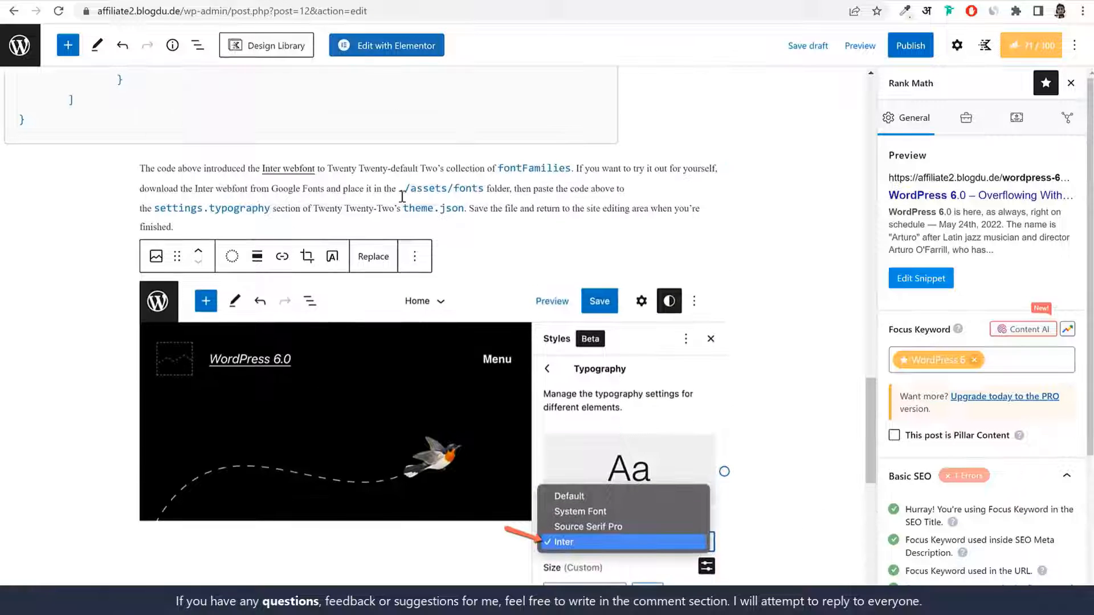
{"action": "scroll", "coordinate": [508, 299], "scroll_direction": "down", "scroll_amount": 2}
{"action": "scroll", "coordinate": [625, 286], "scroll_direction": "up", "scroll_amount": 1}
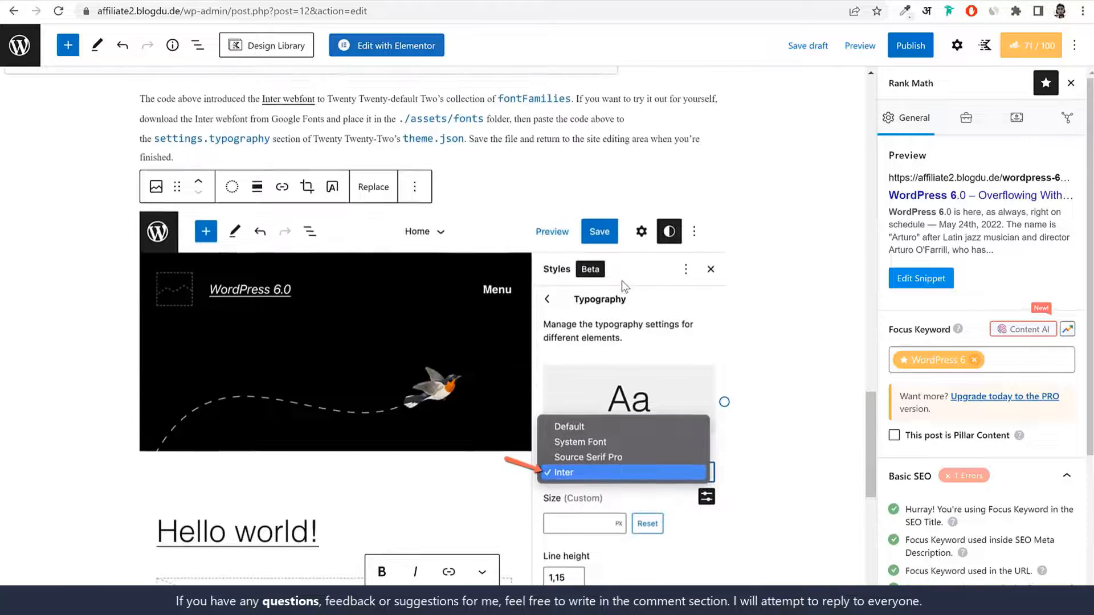
{"action": "scroll", "coordinate": [632, 293], "scroll_direction": "up", "scroll_amount": 2}
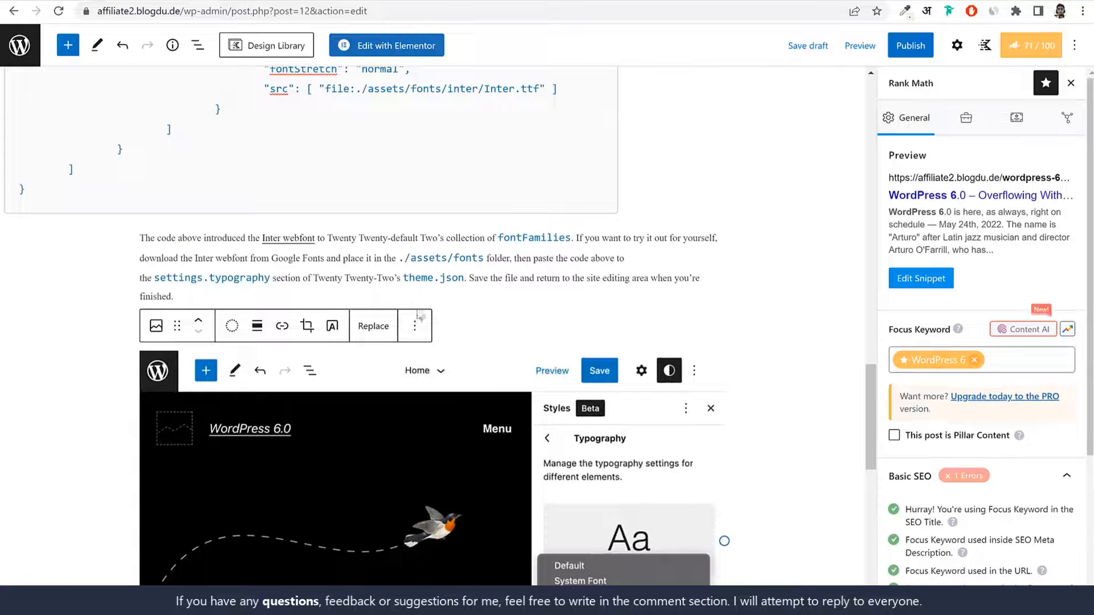
{"action": "scroll", "coordinate": [419, 315], "scroll_direction": "up", "scroll_amount": 9}
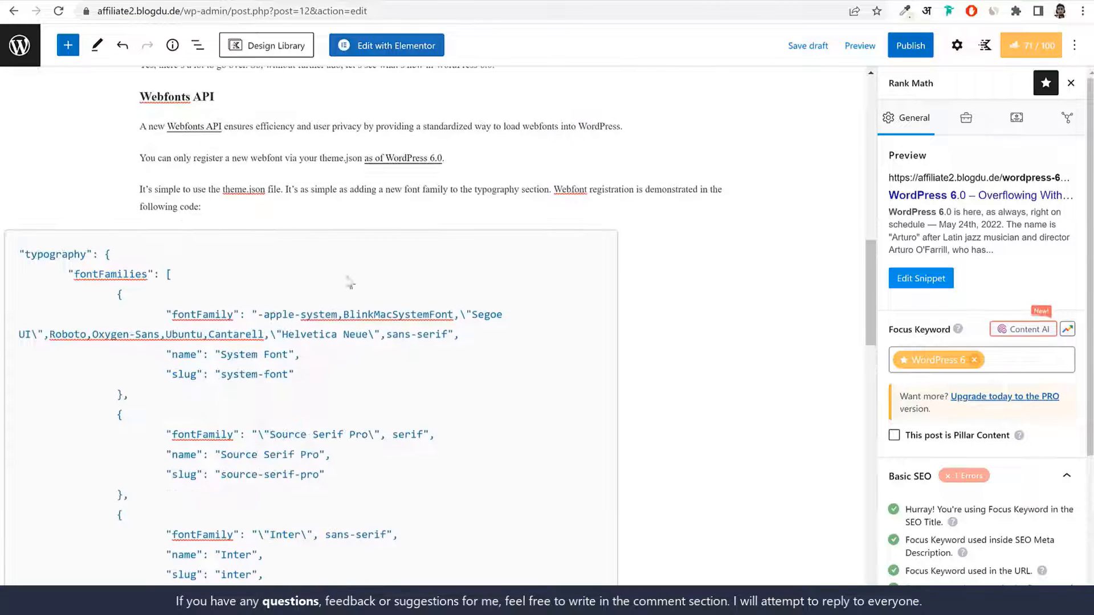
{"action": "scroll", "coordinate": [350, 282], "scroll_direction": "down", "scroll_amount": 12}
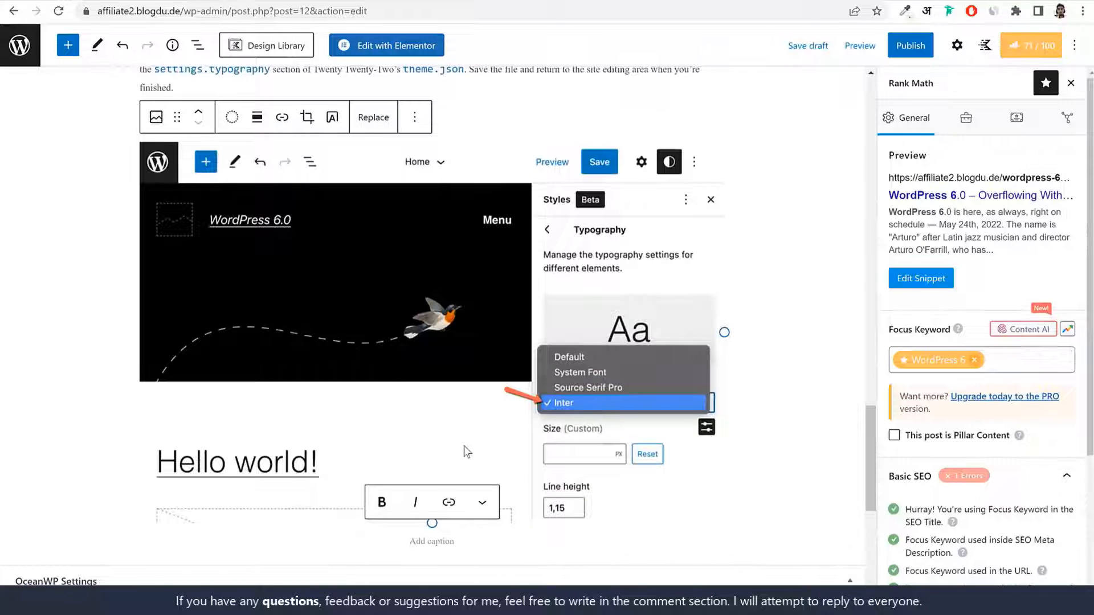
{"action": "scroll", "coordinate": [463, 446], "scroll_direction": "down", "scroll_amount": 2}
{"action": "scroll", "coordinate": [467, 447], "scroll_direction": "up", "scroll_amount": 3}
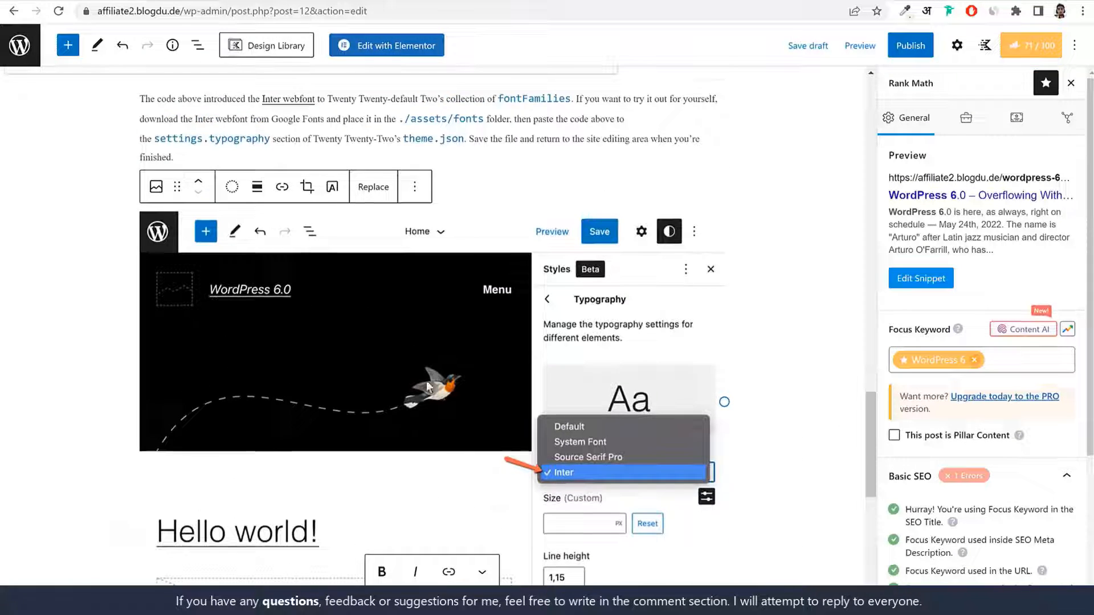
{"action": "scroll", "coordinate": [428, 386], "scroll_direction": "down", "scroll_amount": 3}
{"action": "scroll", "coordinate": [480, 402], "scroll_direction": "up", "scroll_amount": 2}
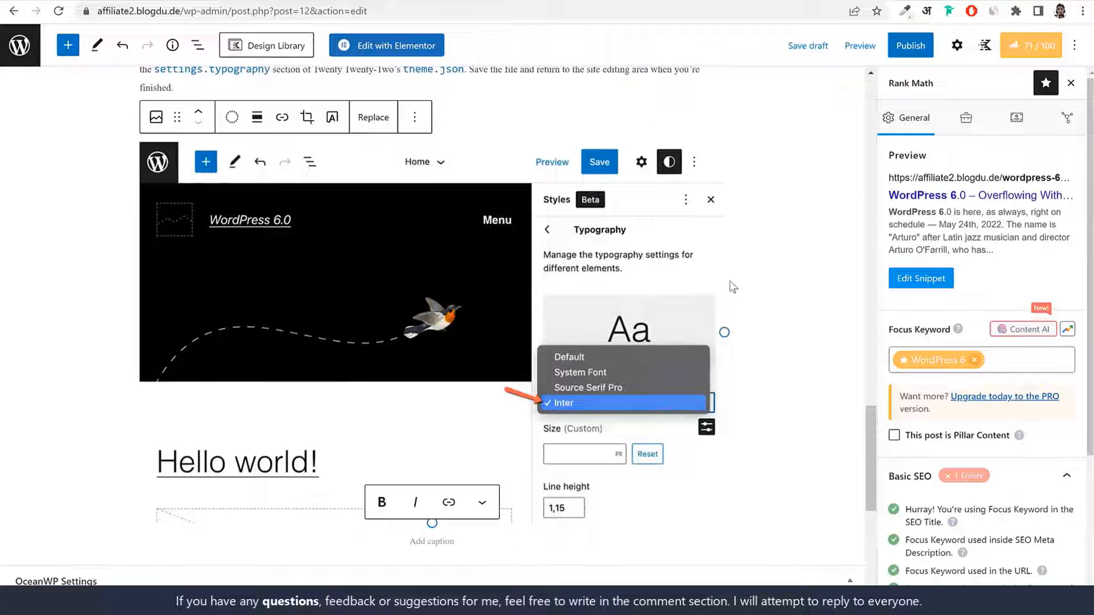
{"action": "scroll", "coordinate": [596, 137], "scroll_direction": "down", "scroll_amount": 2}
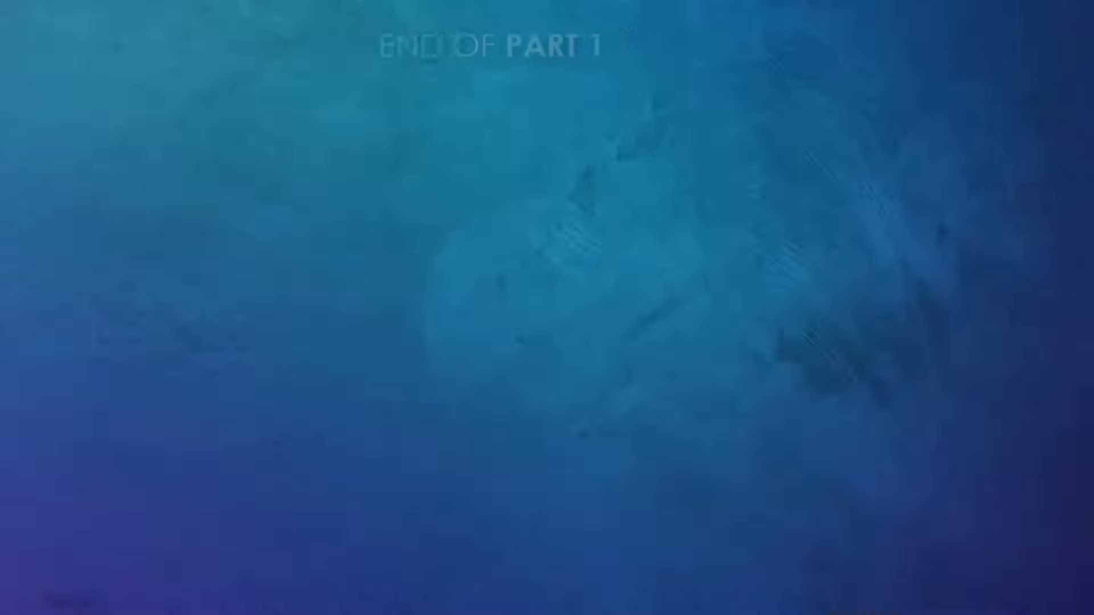